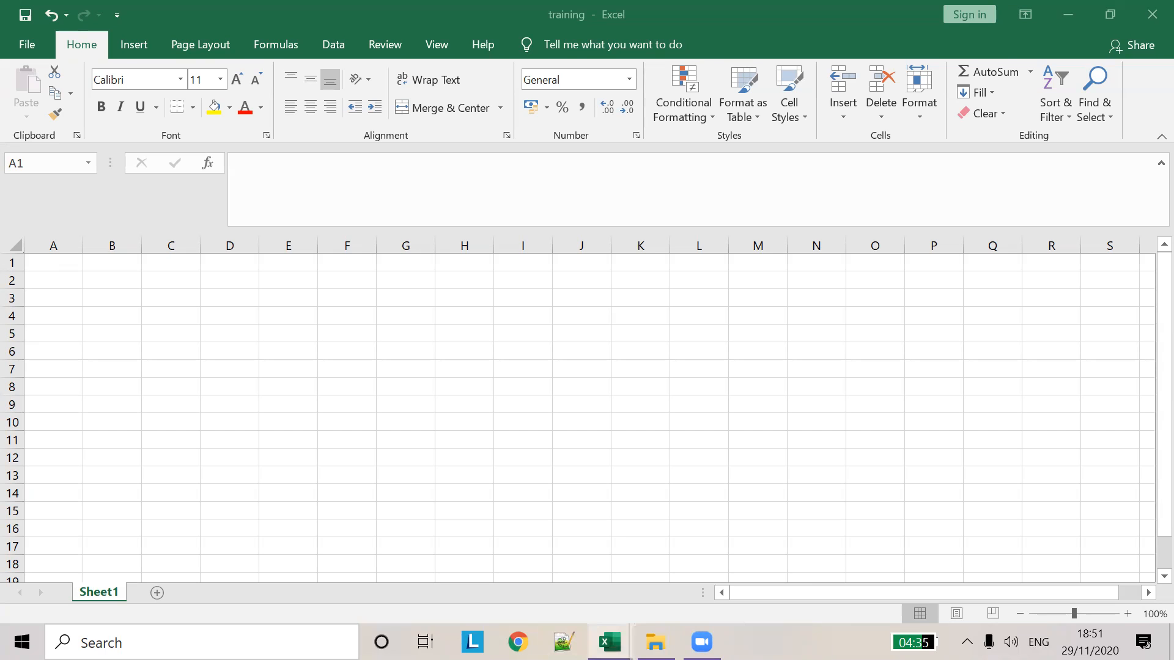
Switch to the practice workbook and examine the price lookups in M3 and M10 of the Vlookup sheet
mouse_move(609, 642)
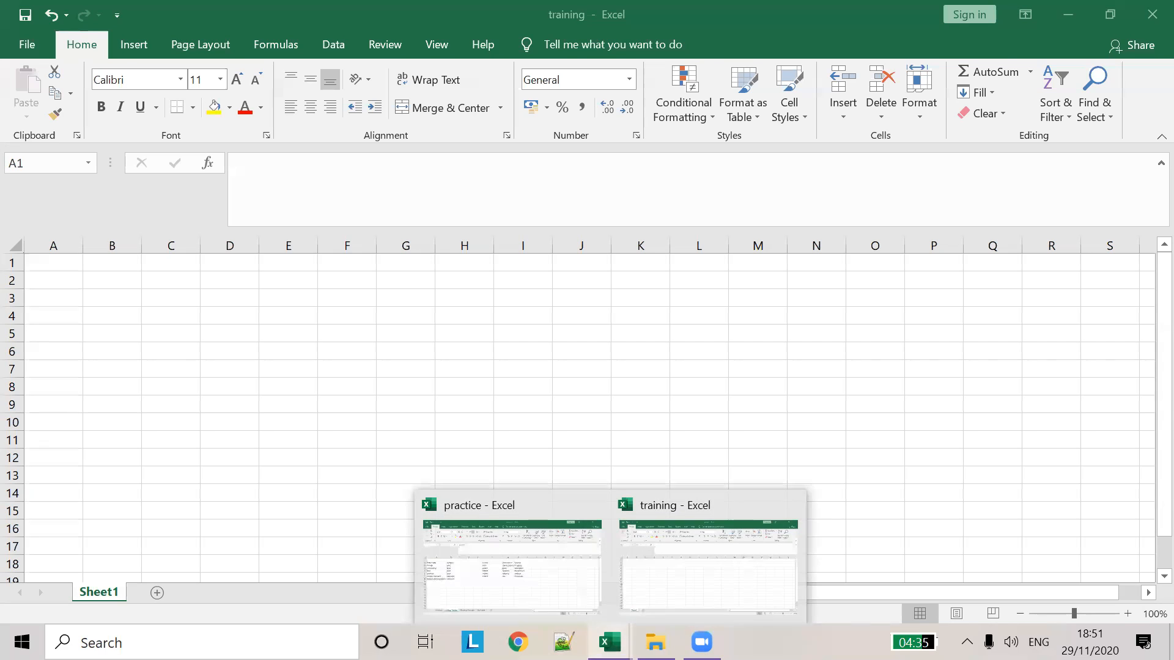
click(543, 525)
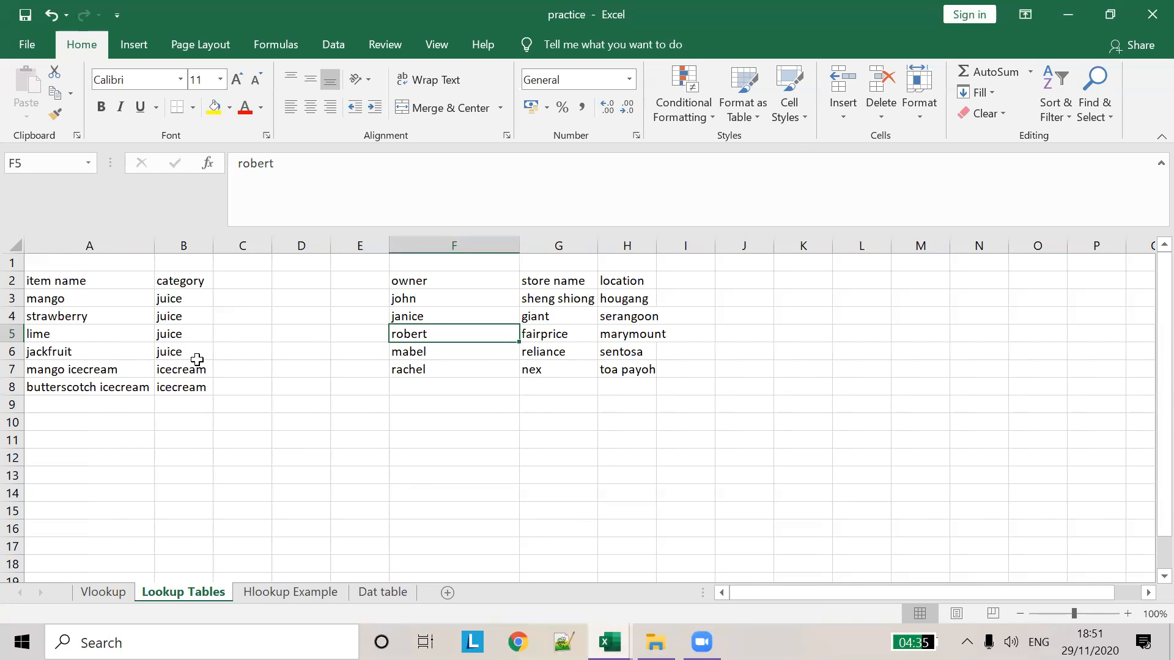
click(104, 591)
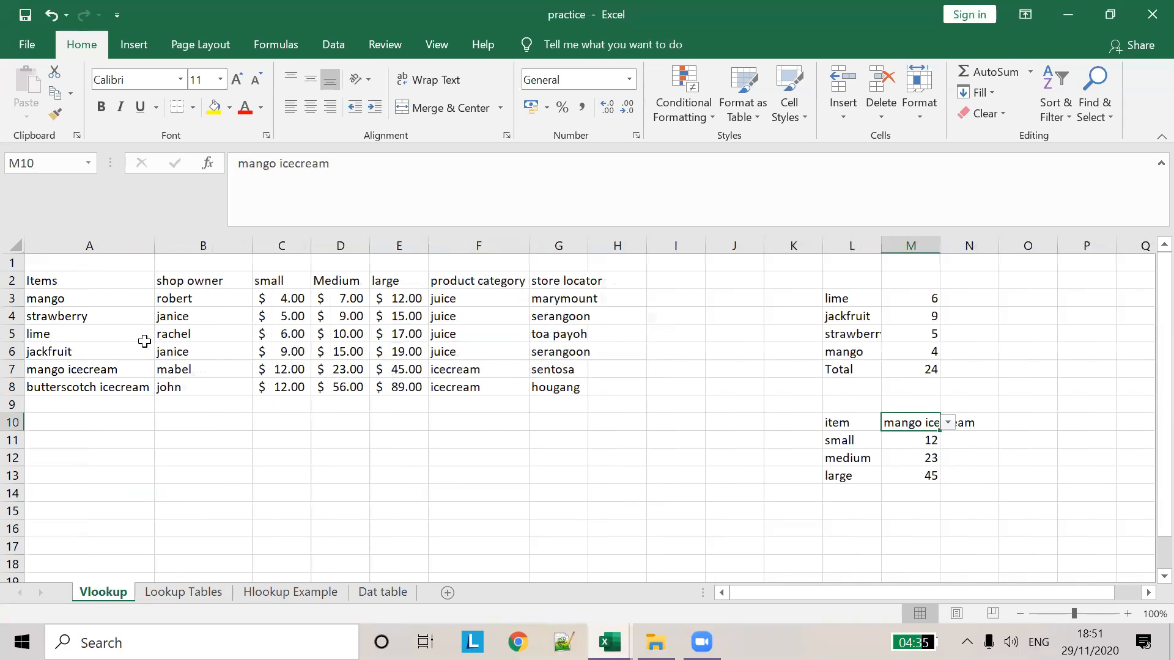
click(926, 298)
click(923, 426)
Choose mango as the item in M10 of the price lookup and highlight its entries in B3:E3
drag(48, 282, 61, 370)
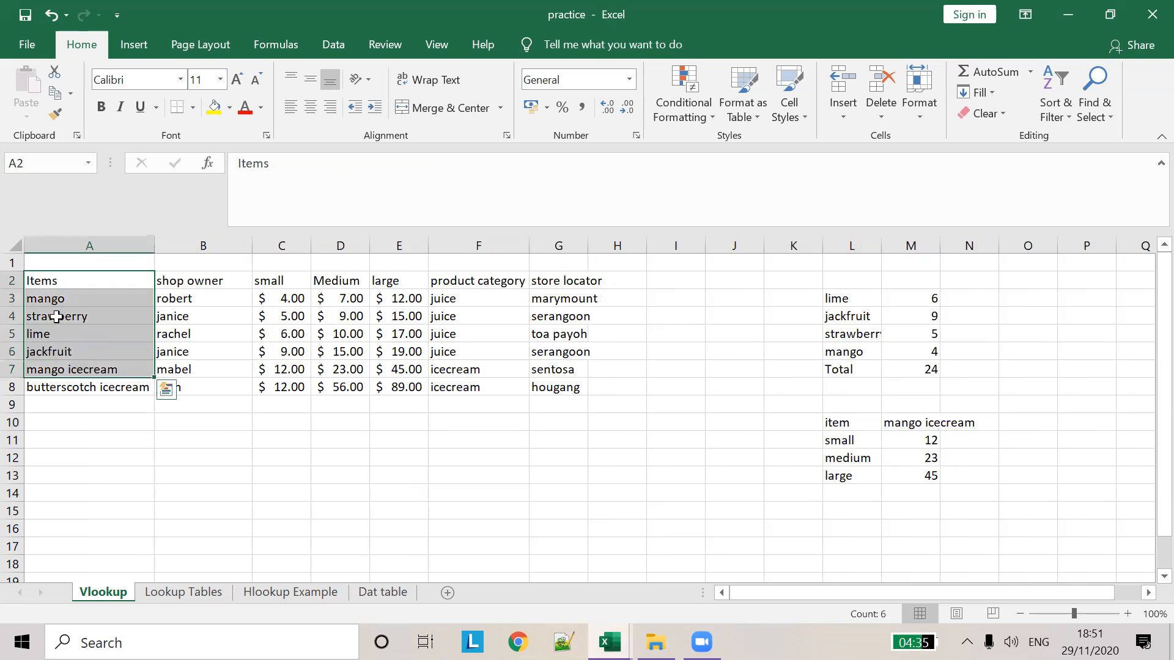
click(53, 299)
click(928, 427)
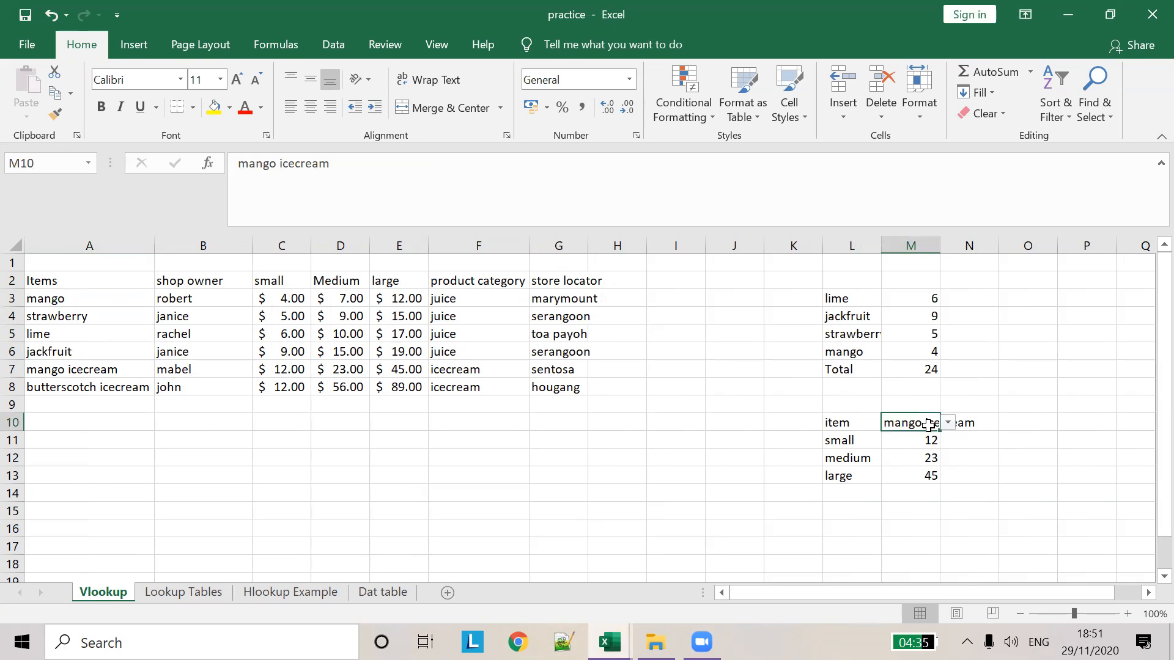
click(948, 422)
click(941, 436)
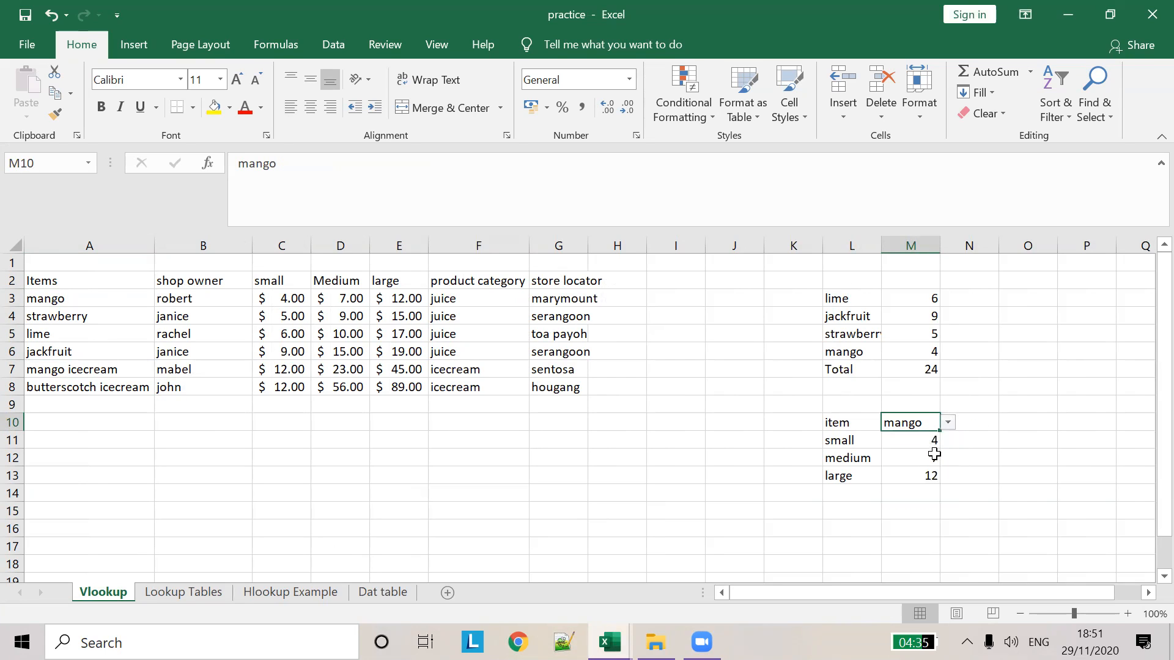
drag(183, 304, 421, 301)
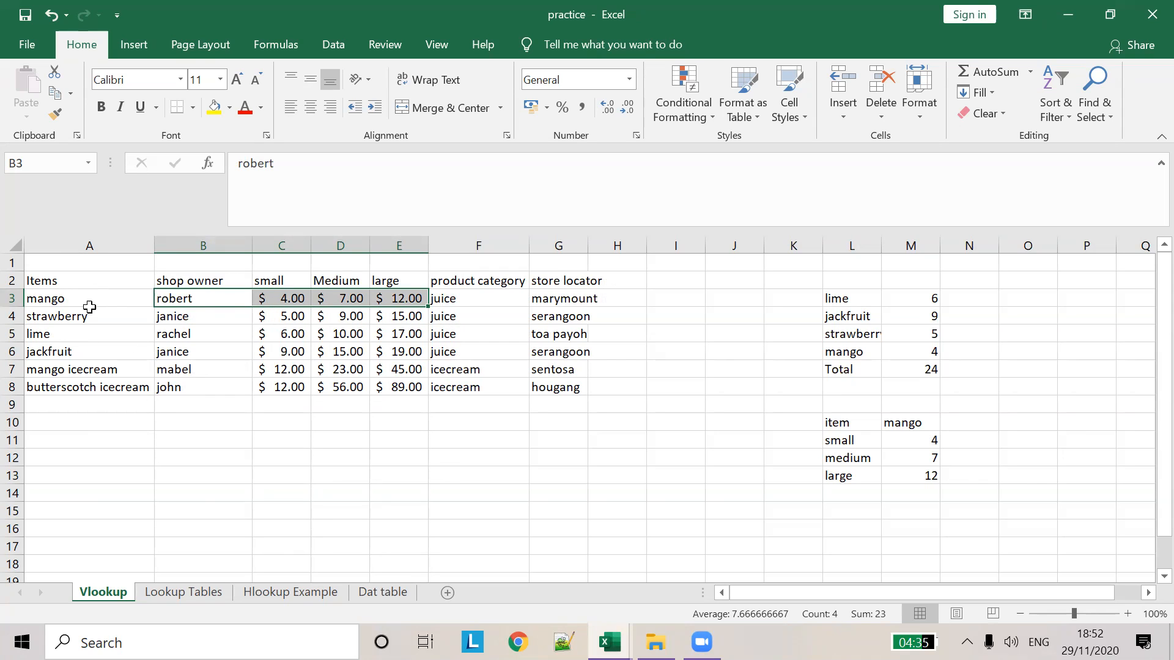
Choose jackfruit as the item in M10 of the price lookup and highlight its row in the item table
click(932, 424)
click(948, 423)
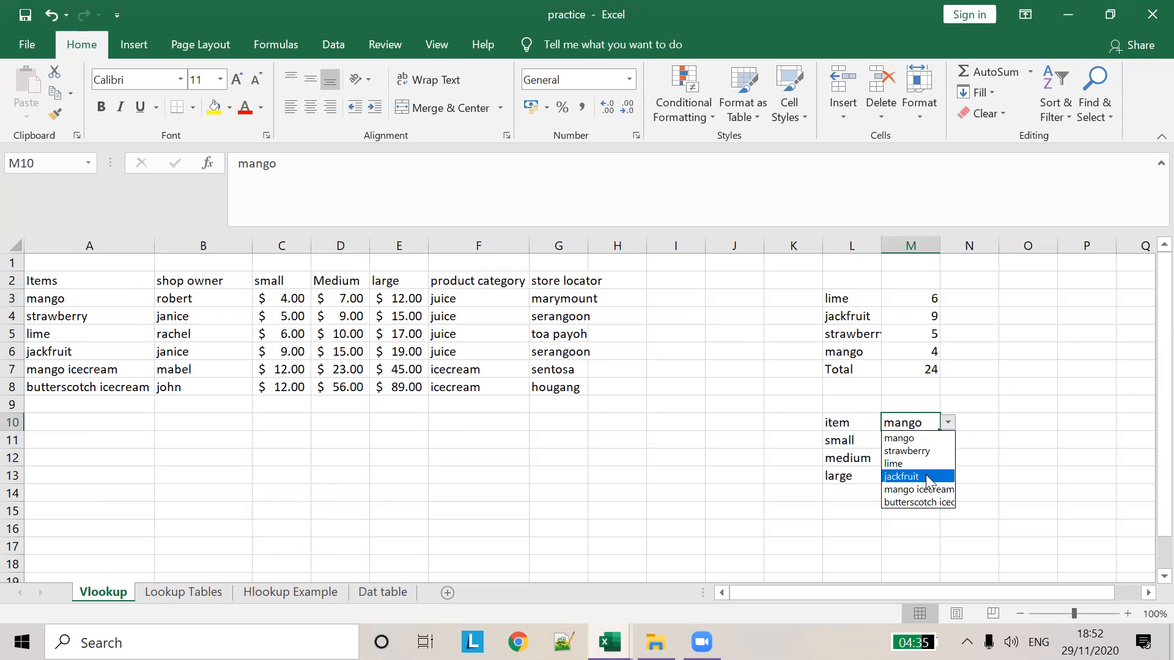
click(926, 474)
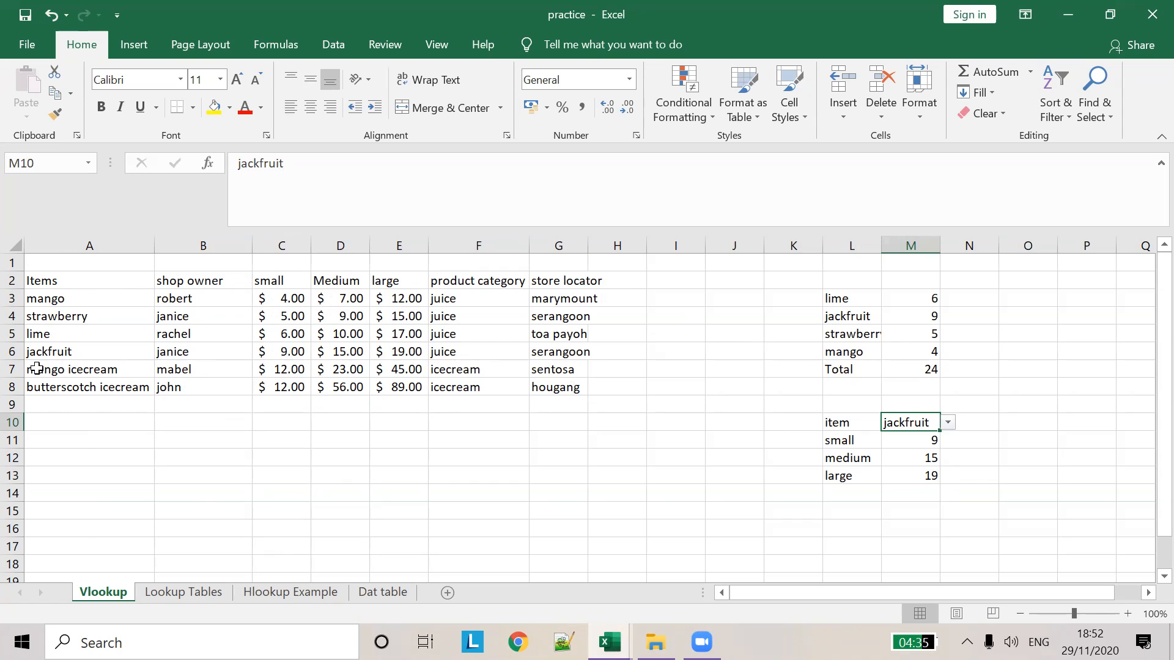
drag(12, 352, 404, 355)
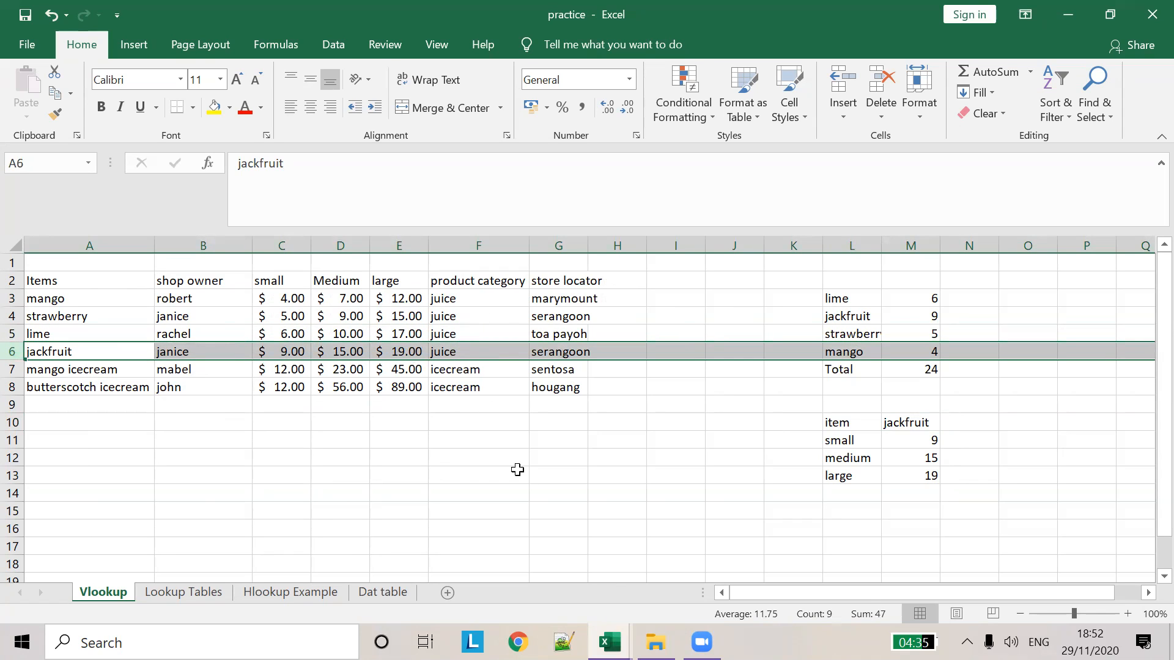
Switch to the training workbook and enter the header Items in cell A3
click(609, 642)
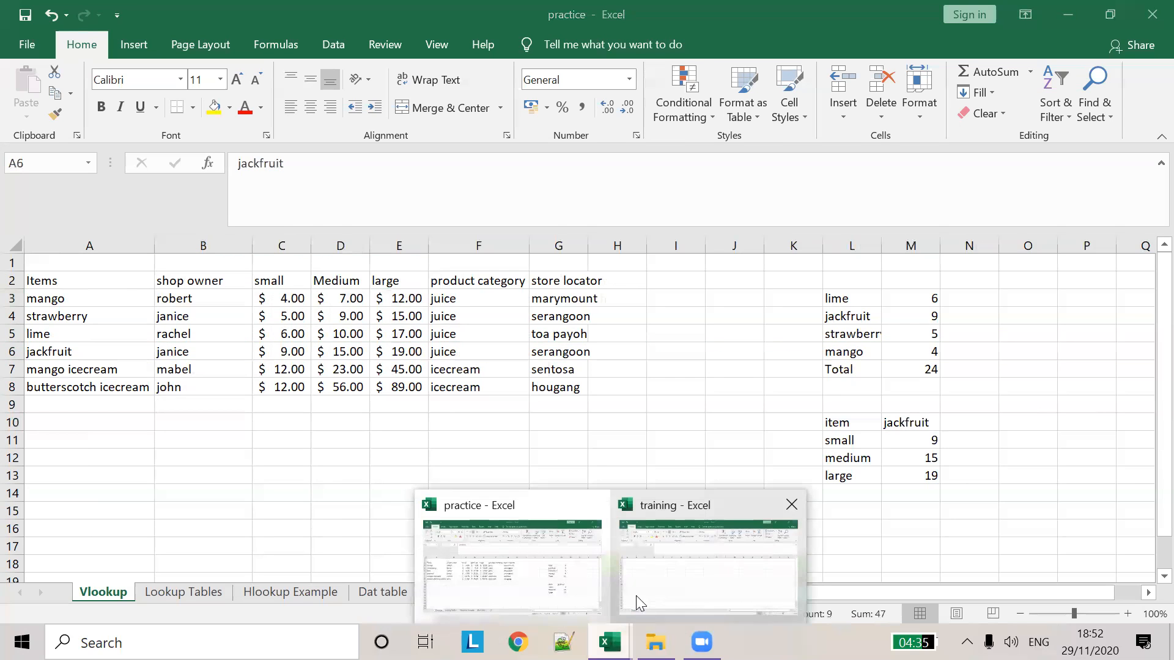
click(700, 556)
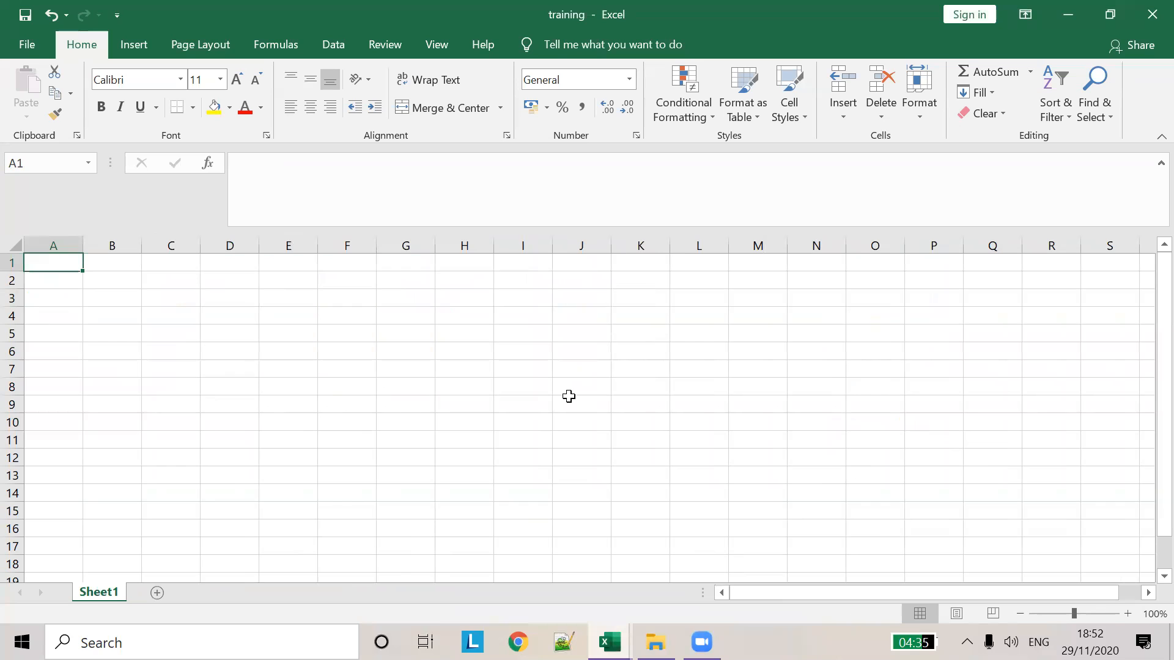
click(74, 304)
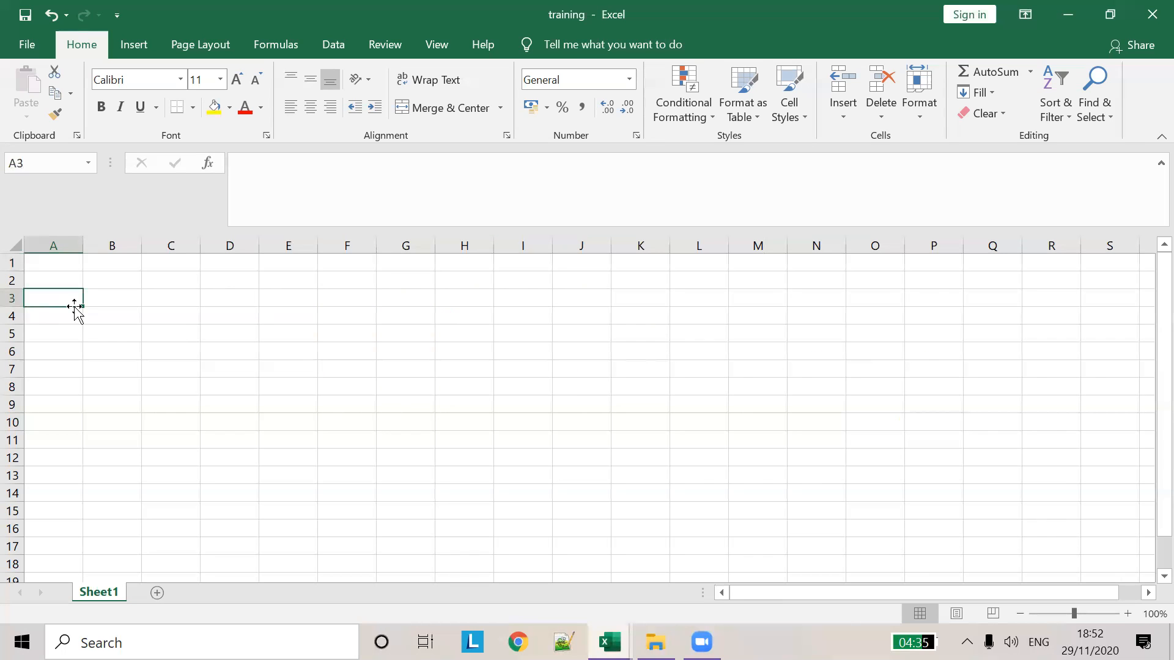
text(Itesm)
key(BackSpace)
key(BackSpace)
key(BackSpace)
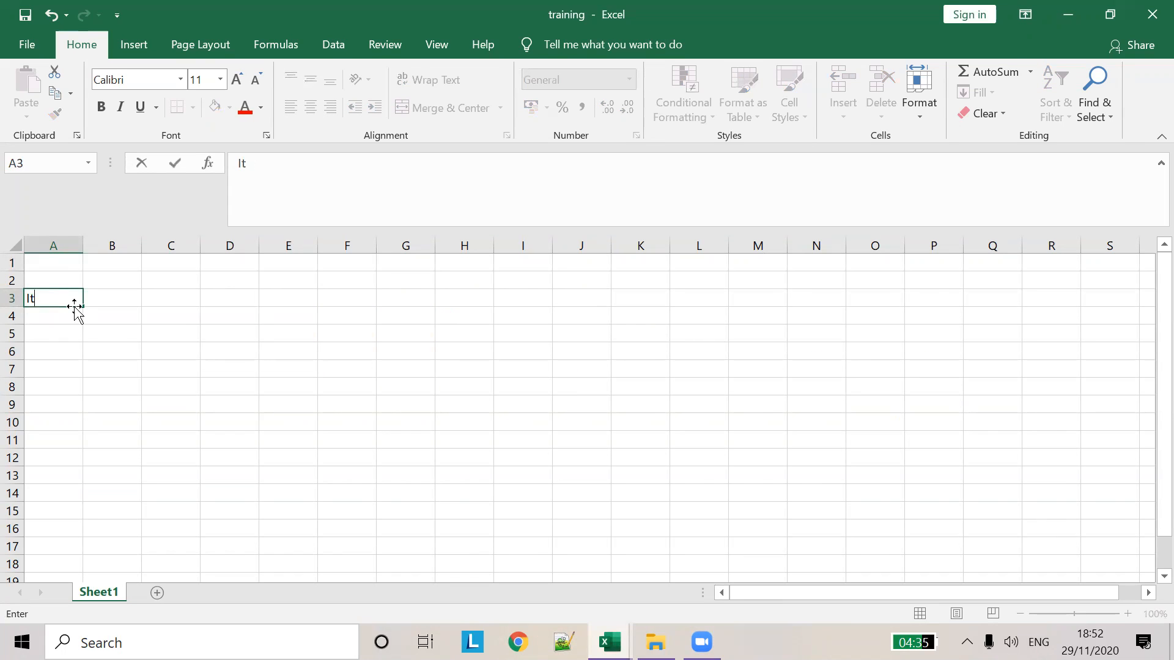
text(ems)
key(Tab)
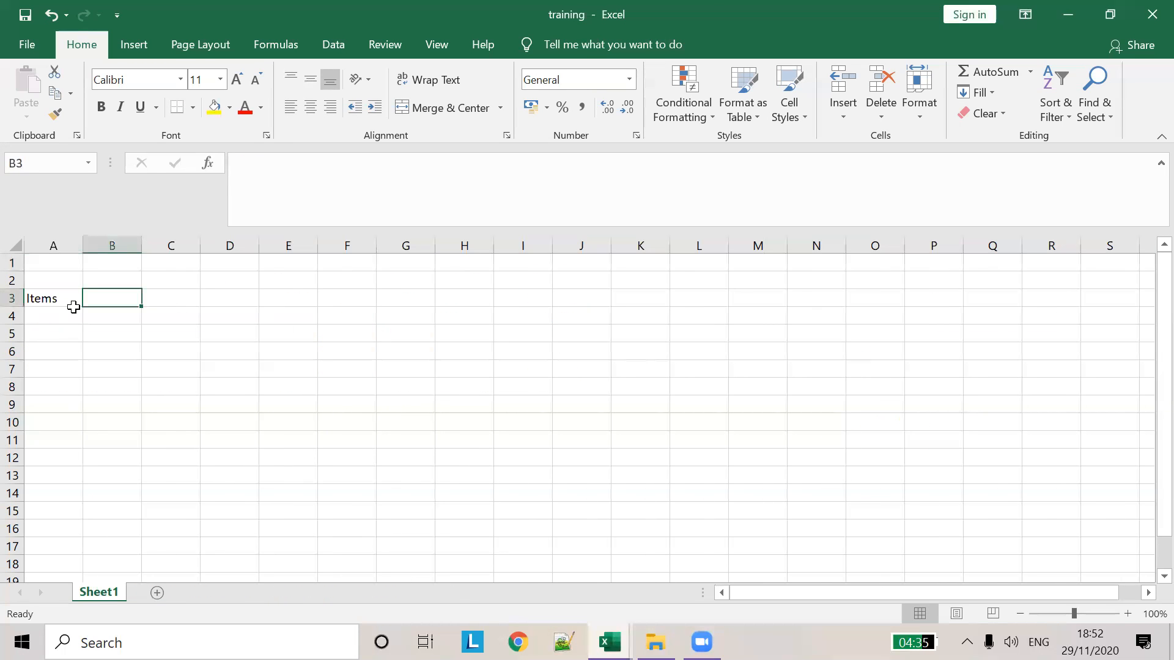
Enter the headers small, medium and large in cells B3 to D3
text(s)
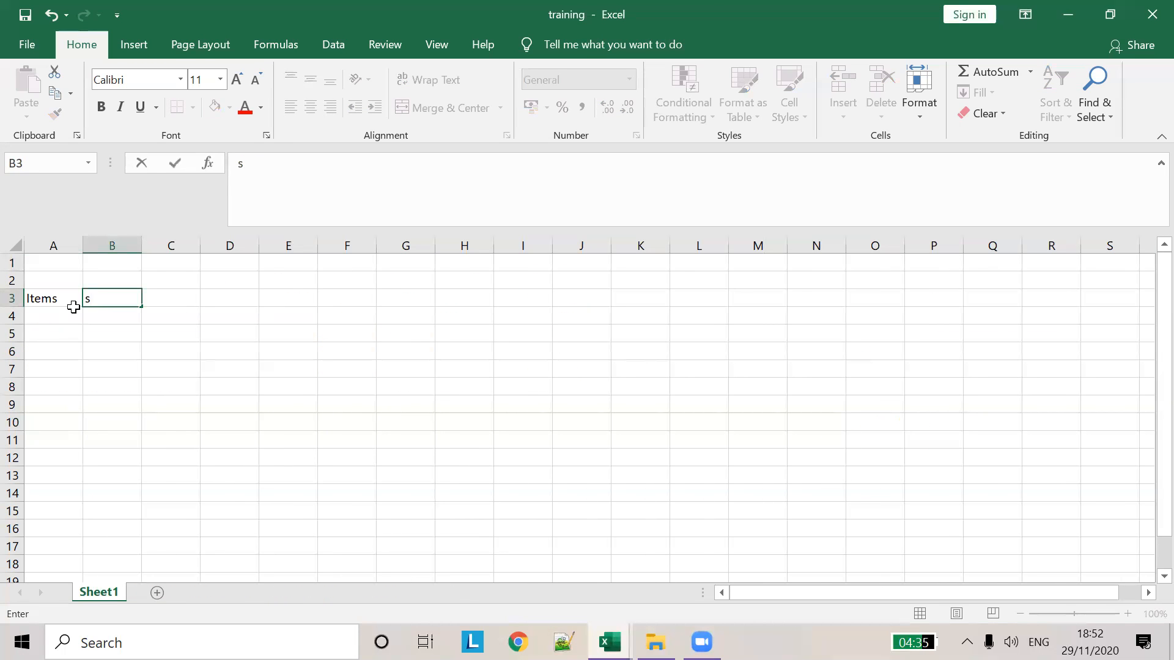
text(small)
key(Tab)
text(medium larger)
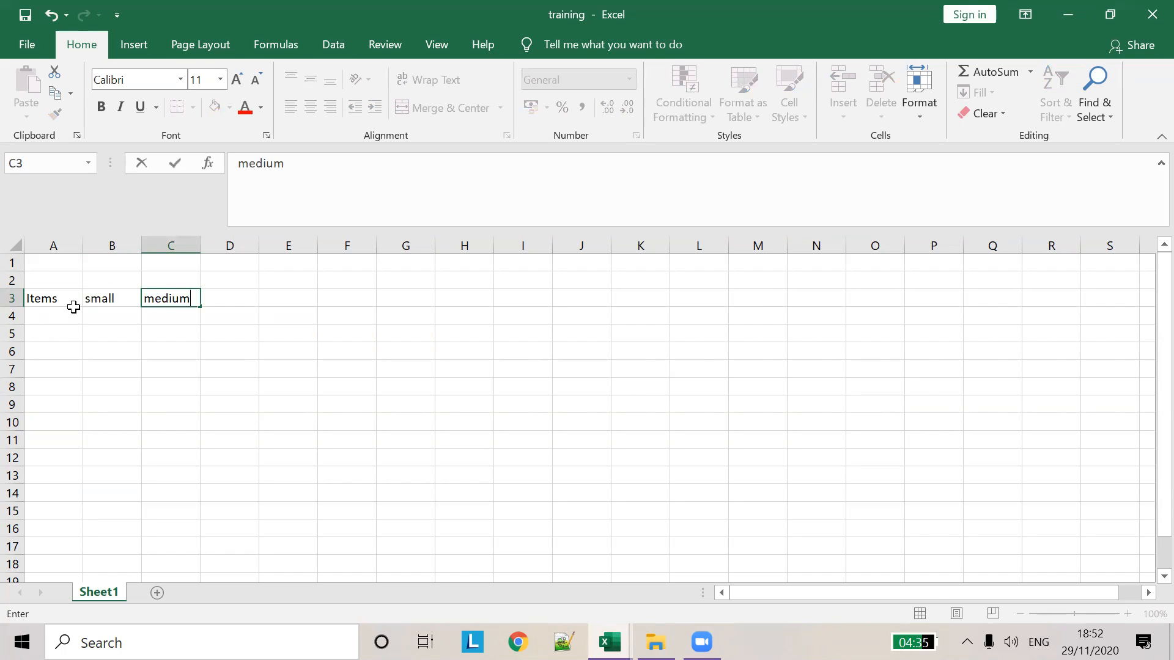
key(BackSpace)
key(BackSpace)
key(BackSpace)
key(BackSpace)
key(BackSpace)
key(BackSpace)
key(Tab)
text(latrge)
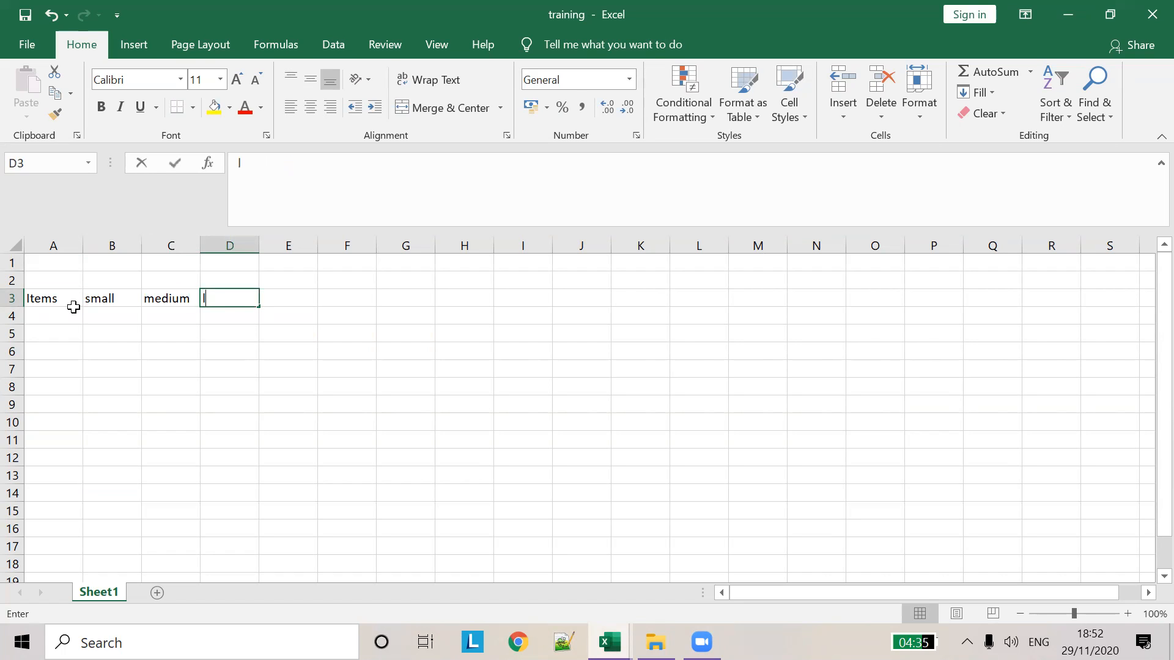
key(BackSpace)
key(BackSpace)
key(BackSpace)
key(BackSpace)
text(rge)
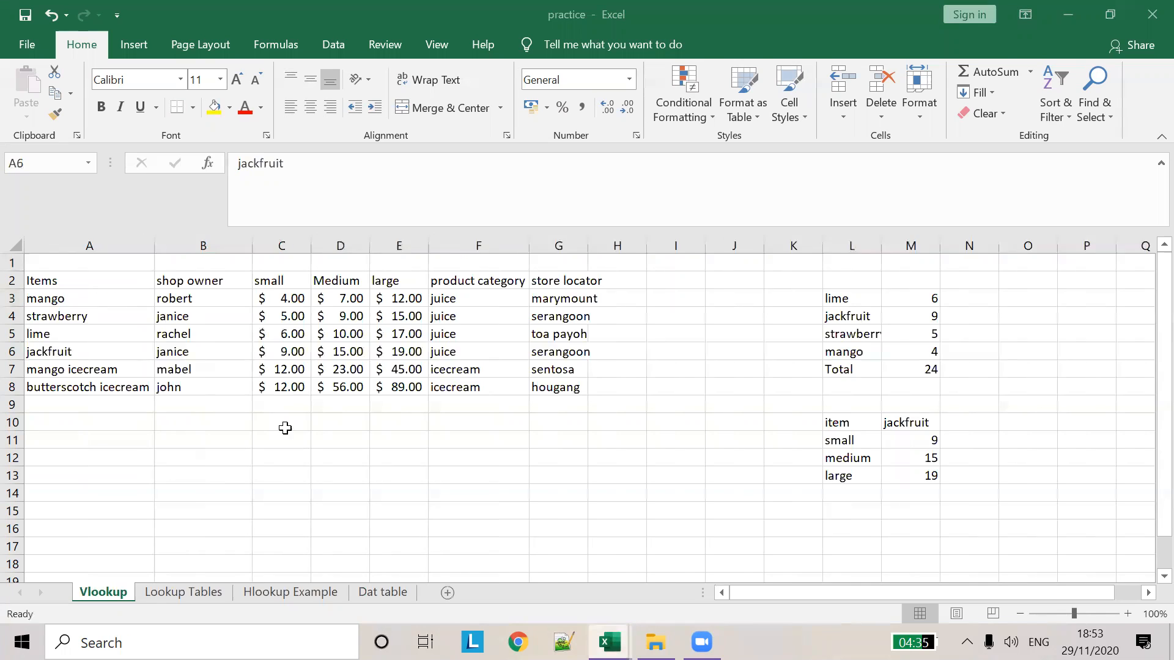
Copy the item names A3:A8 from the practice workbook's Vlookup sheet into the training sheet at A4 and autofit column A
key(shift+space)
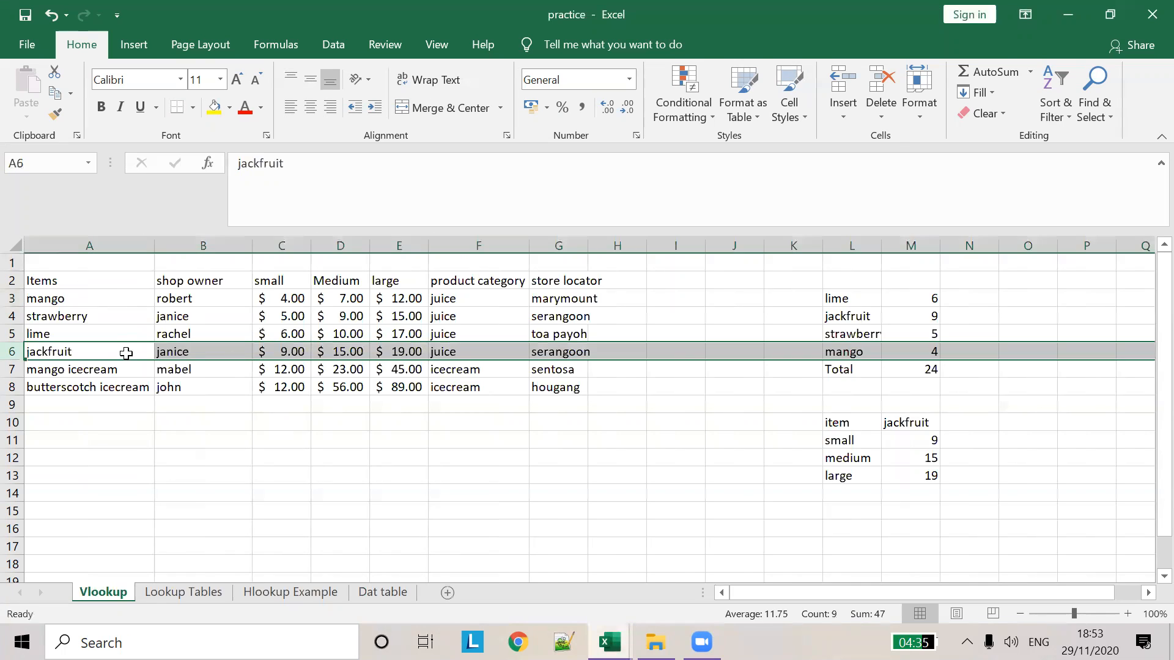
drag(97, 298, 126, 388)
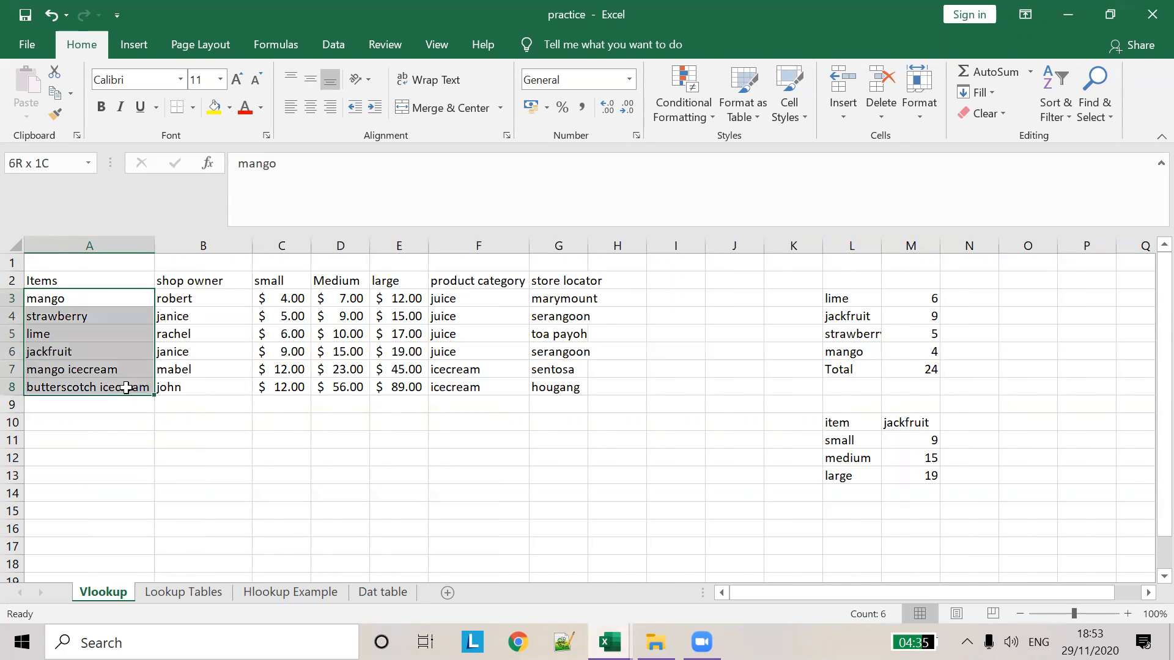
key(ctrl+c)
key(alt+Tab)
click(44, 316)
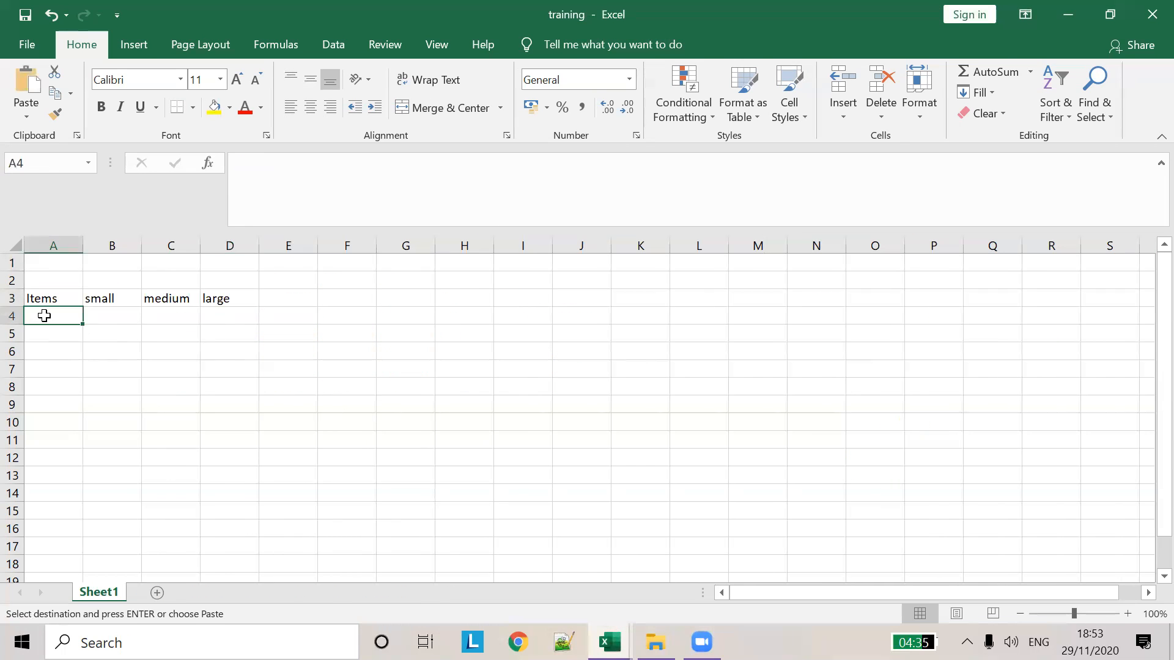
key(ctrl+v)
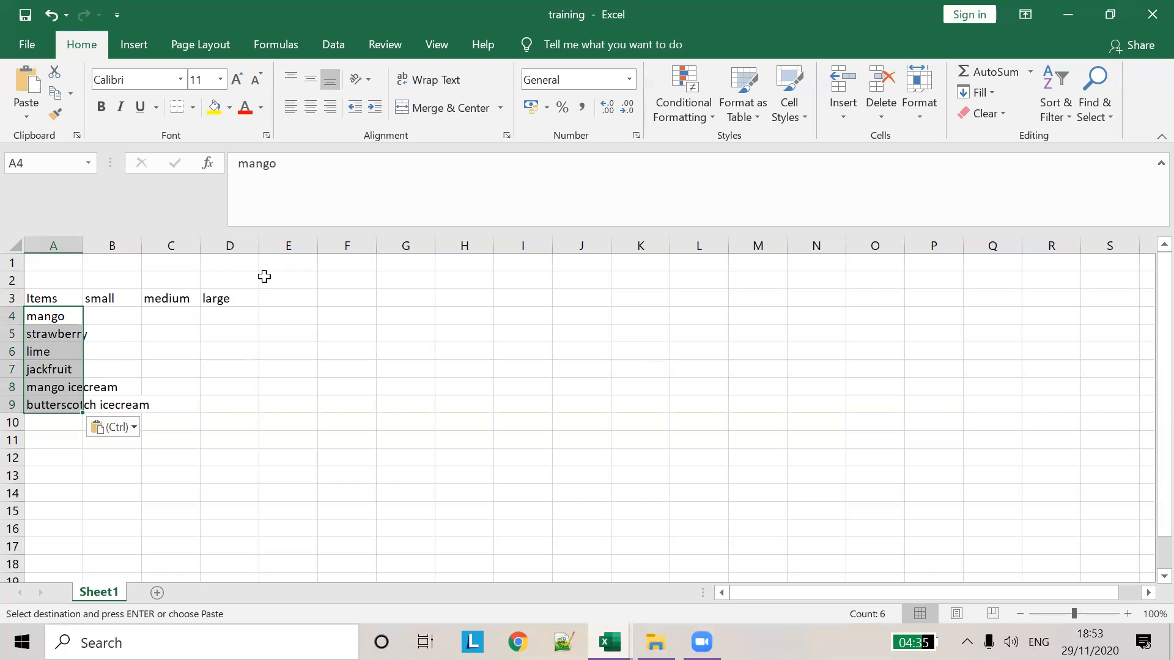
double_click(82, 246)
Enter =RANDBETWEEN(10,20) as mango's small price in B4 and fill the formula down to B9
click(201, 314)
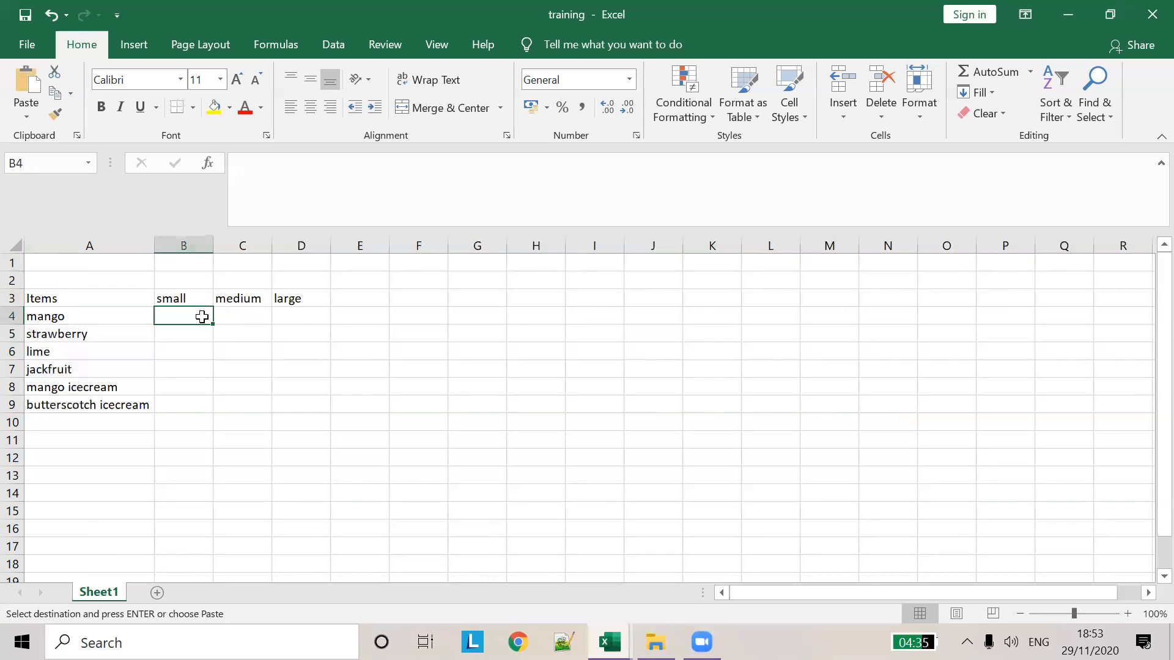
text(=)
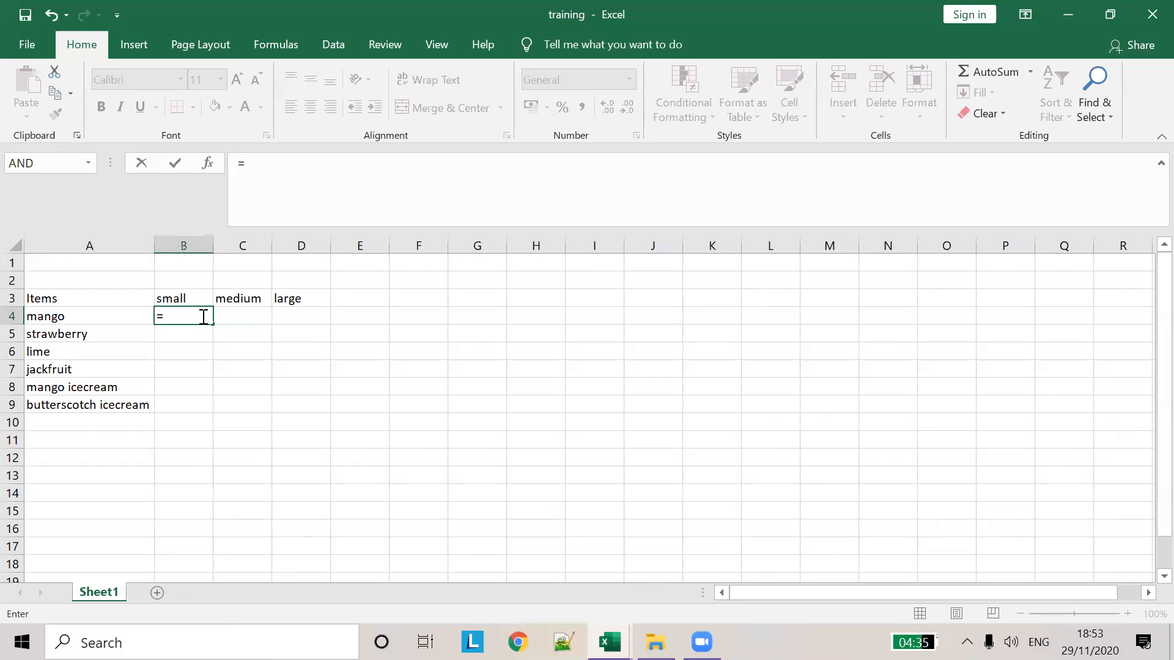
text(R)
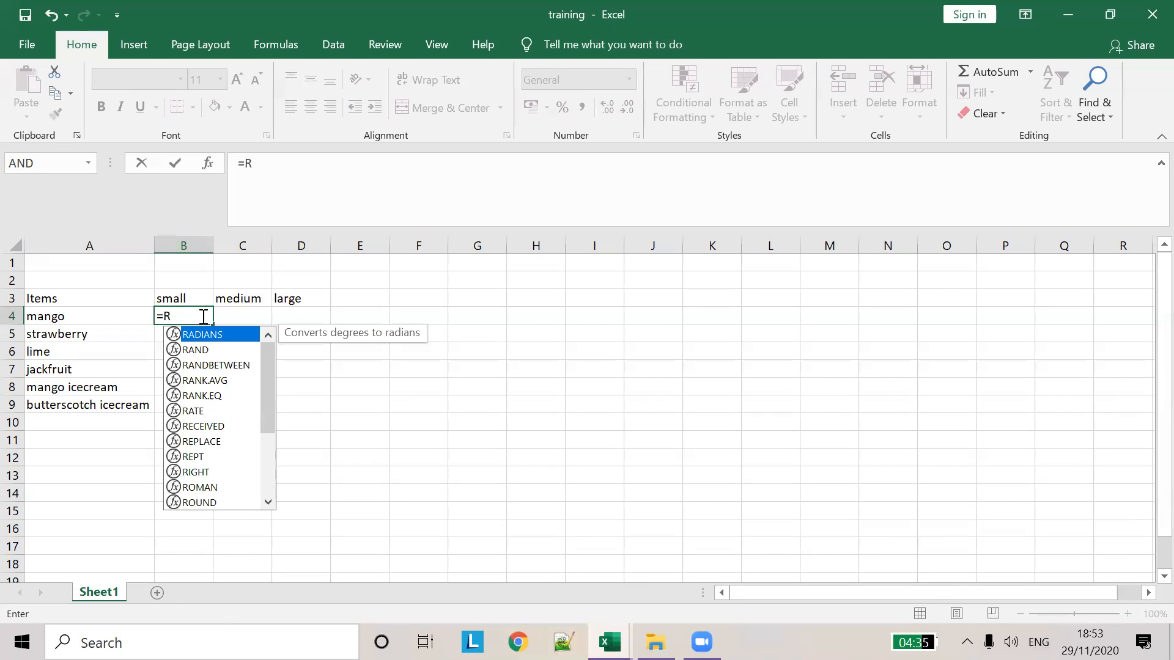
text(AND)
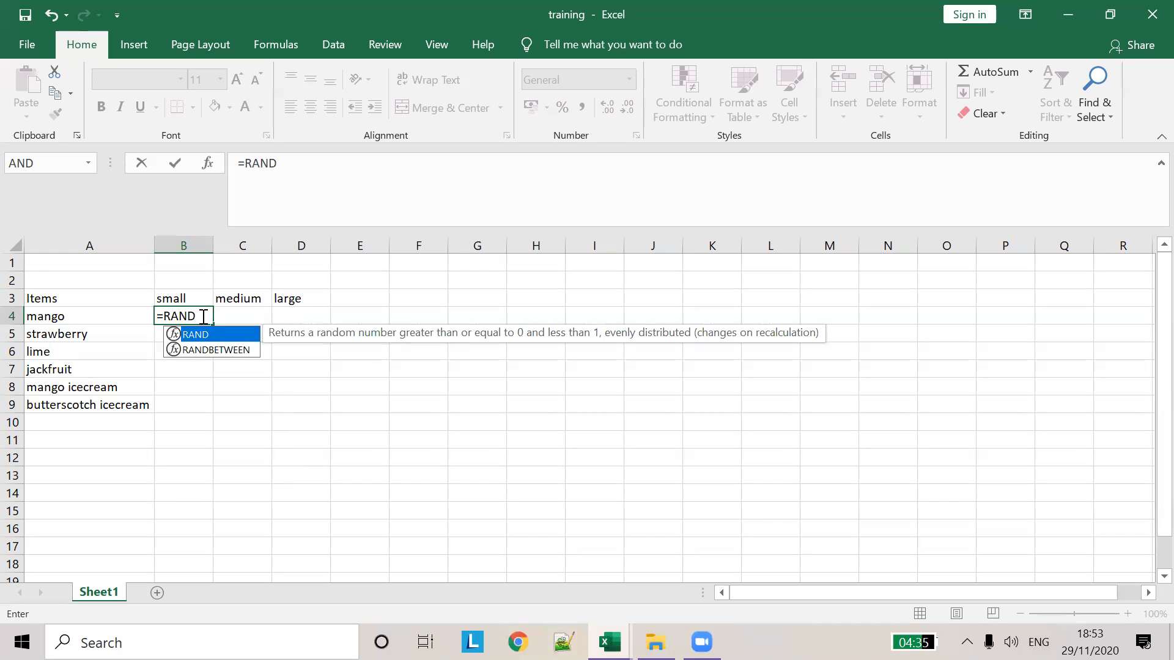
text(()
key(BackSpace)
text(BE)
key(Return)
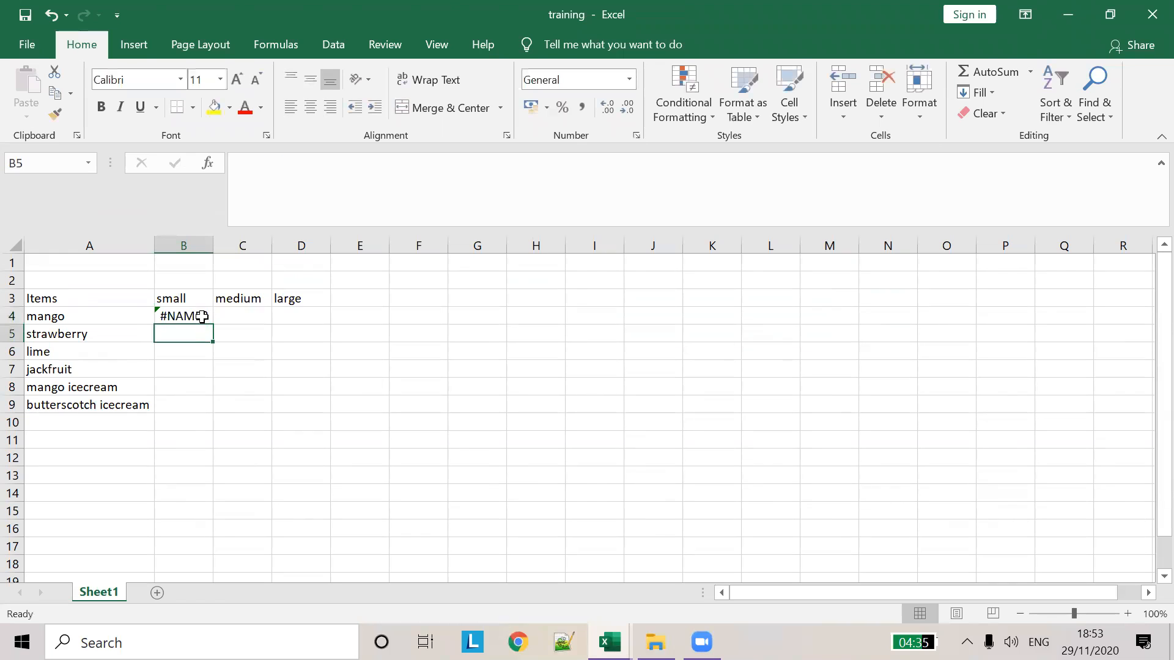
click(202, 317)
click(334, 158)
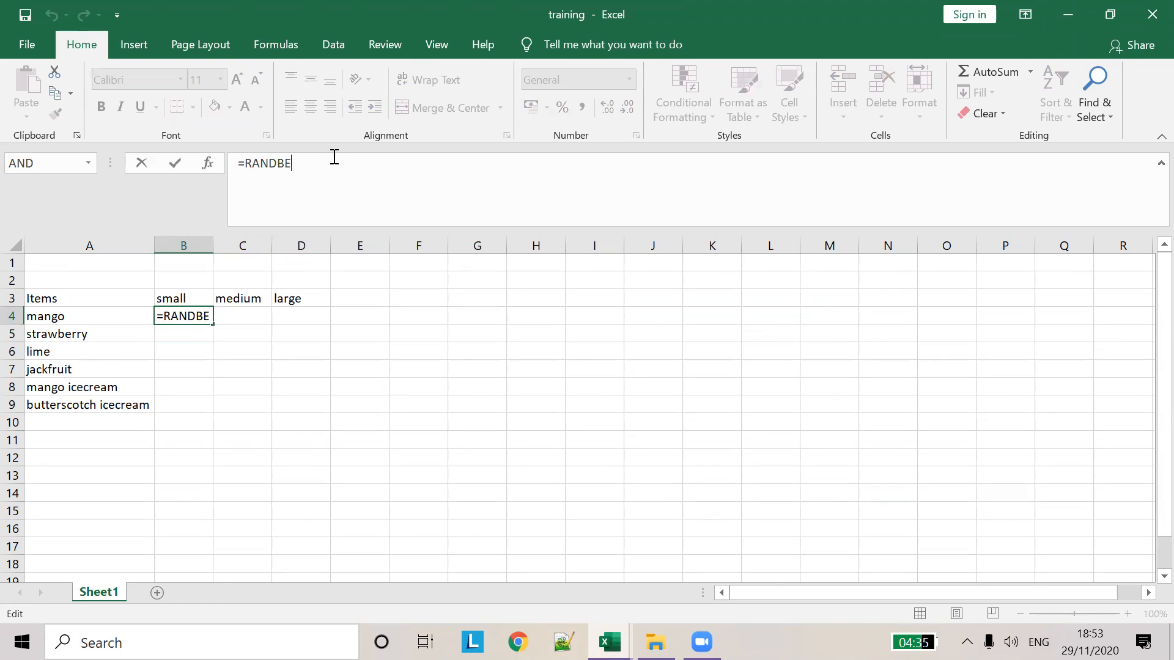
text(TWEE)
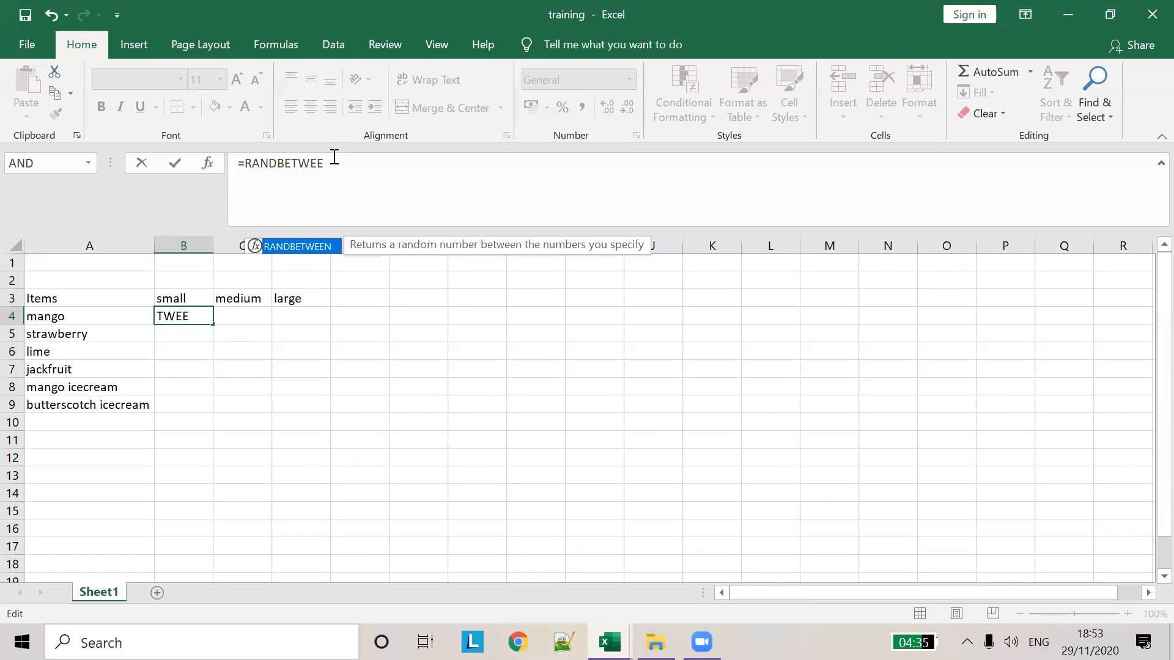
text(N()
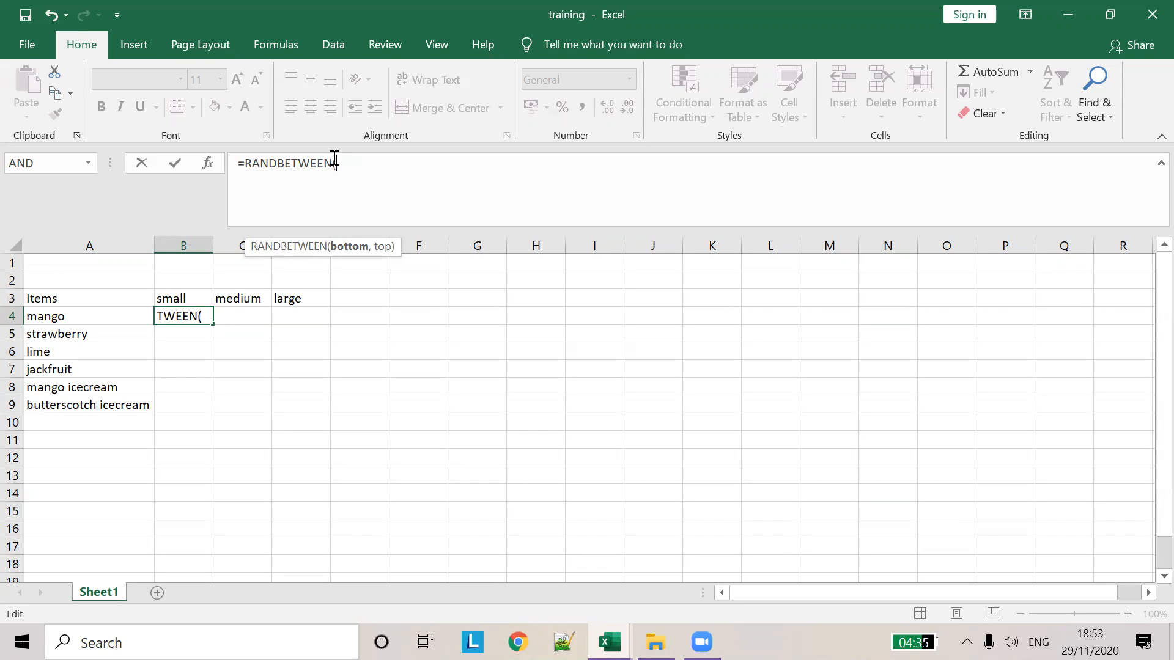
text(10,20)
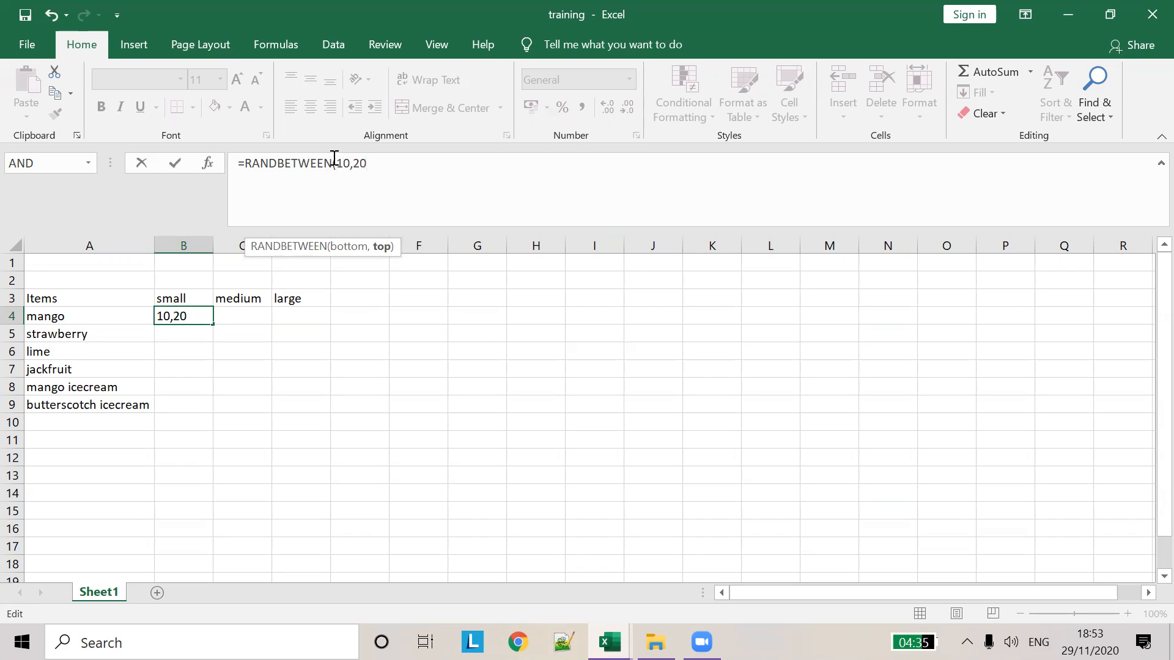
text())
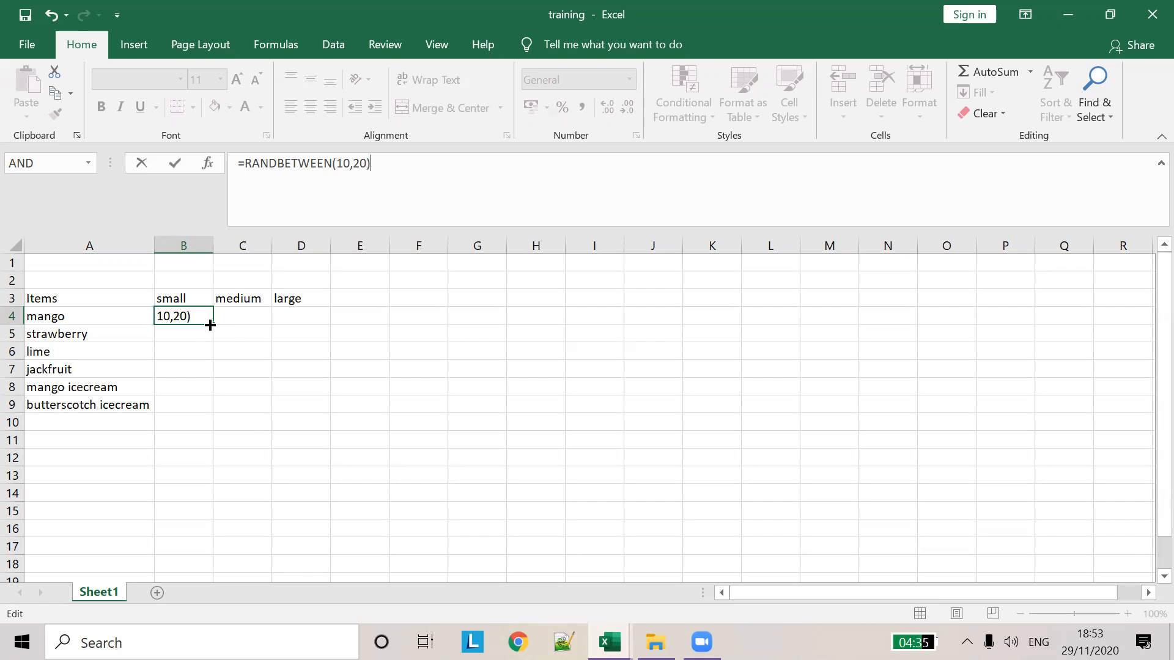
click(227, 324)
click(202, 316)
drag(212, 324, 222, 410)
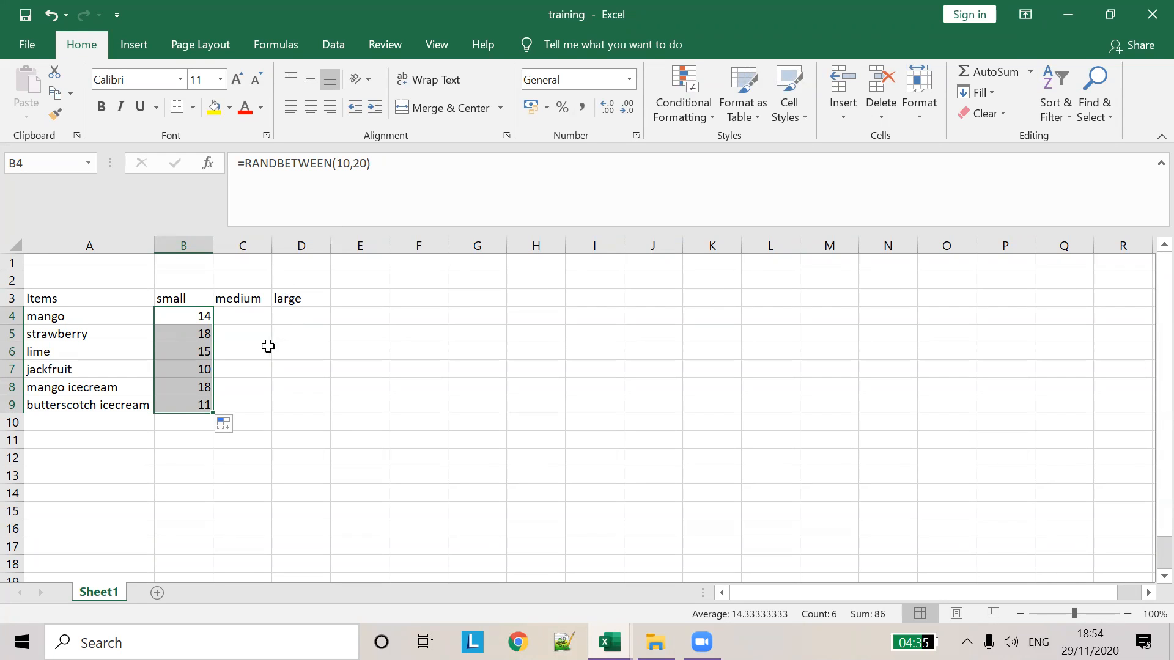
Enter =RANDBETWEEN(20,30) as mango's medium price in C4 and fill the formula down to C9
click(255, 315)
text(=)
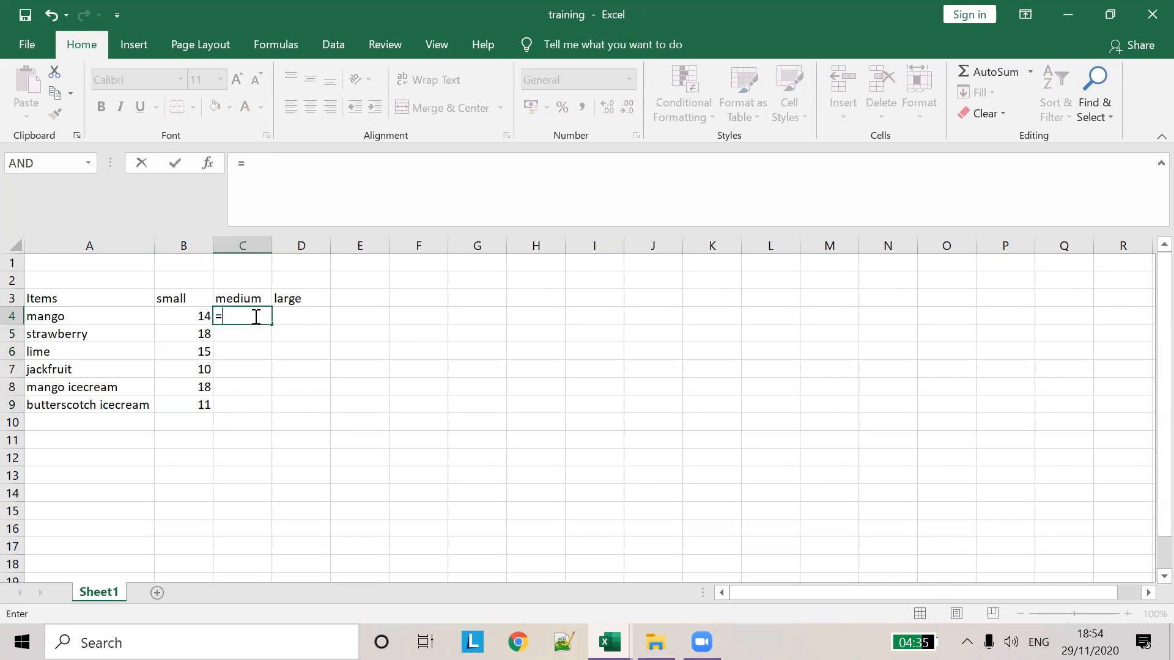
text(RAND)
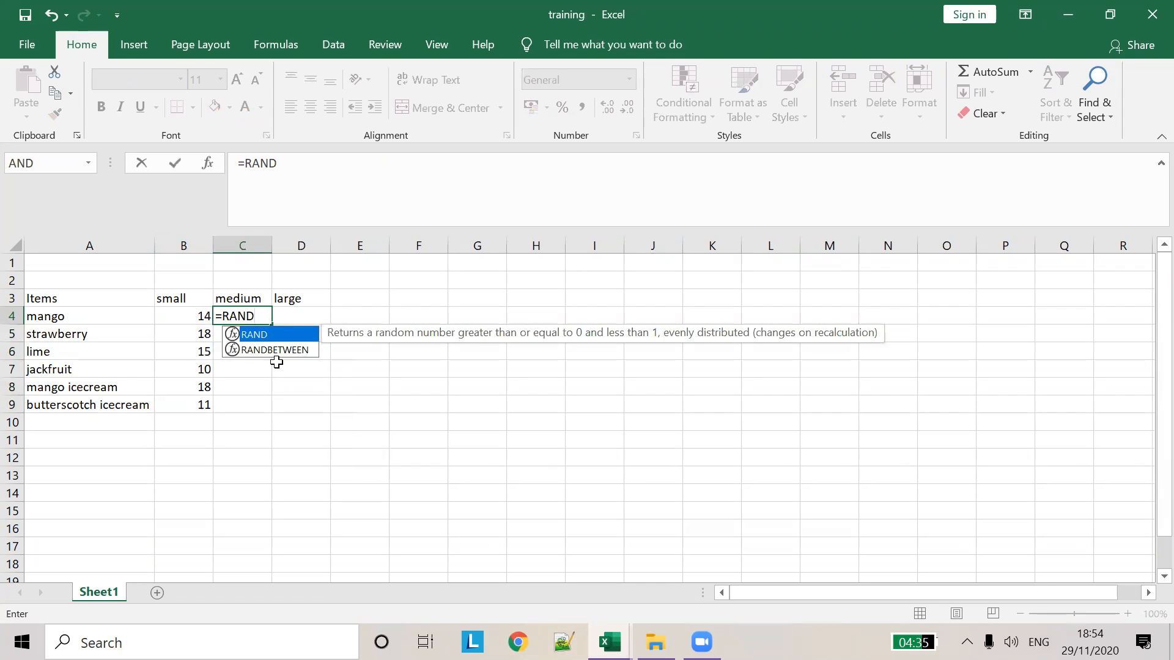
double_click(277, 352)
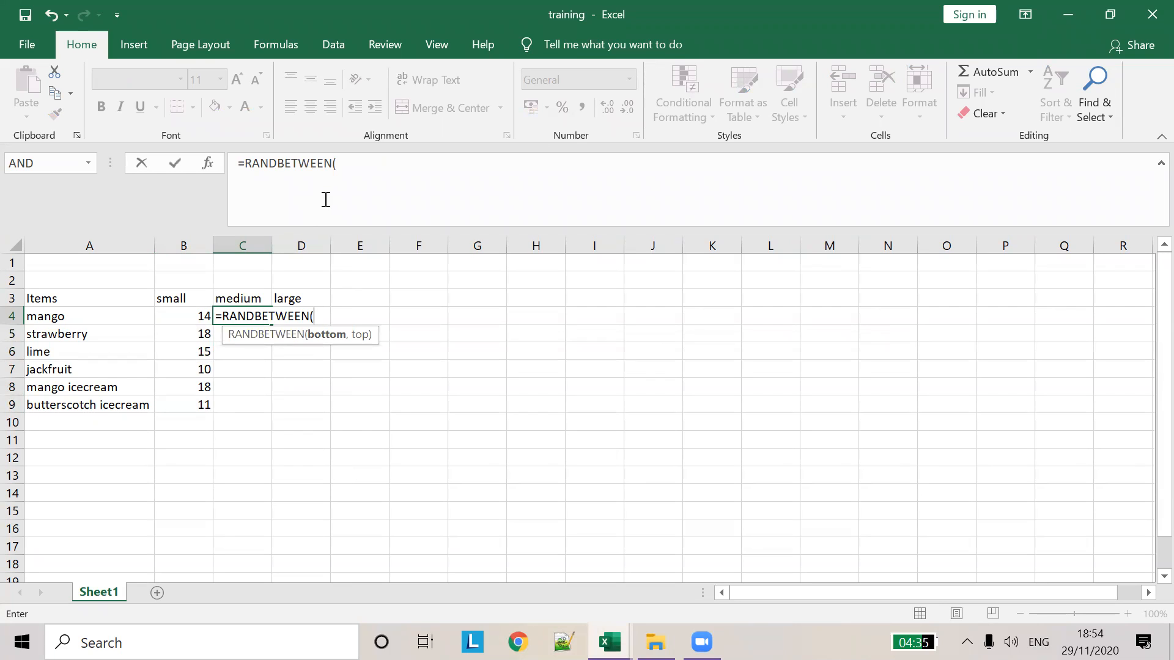
text(20,)
text(30))
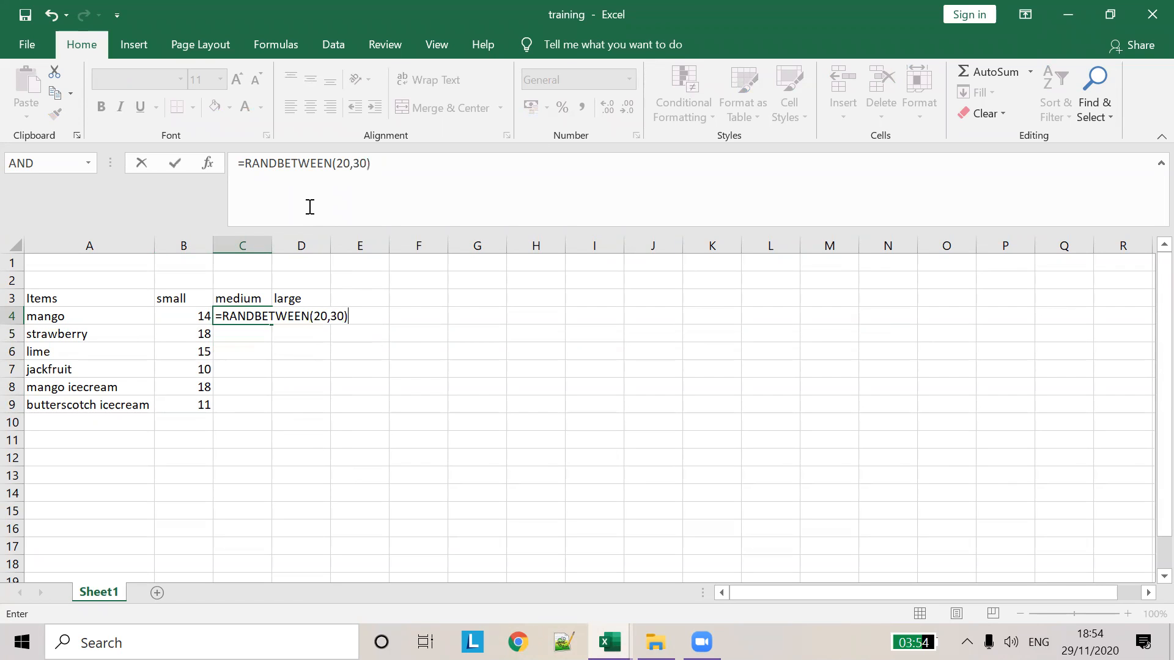
click(319, 316)
click(261, 317)
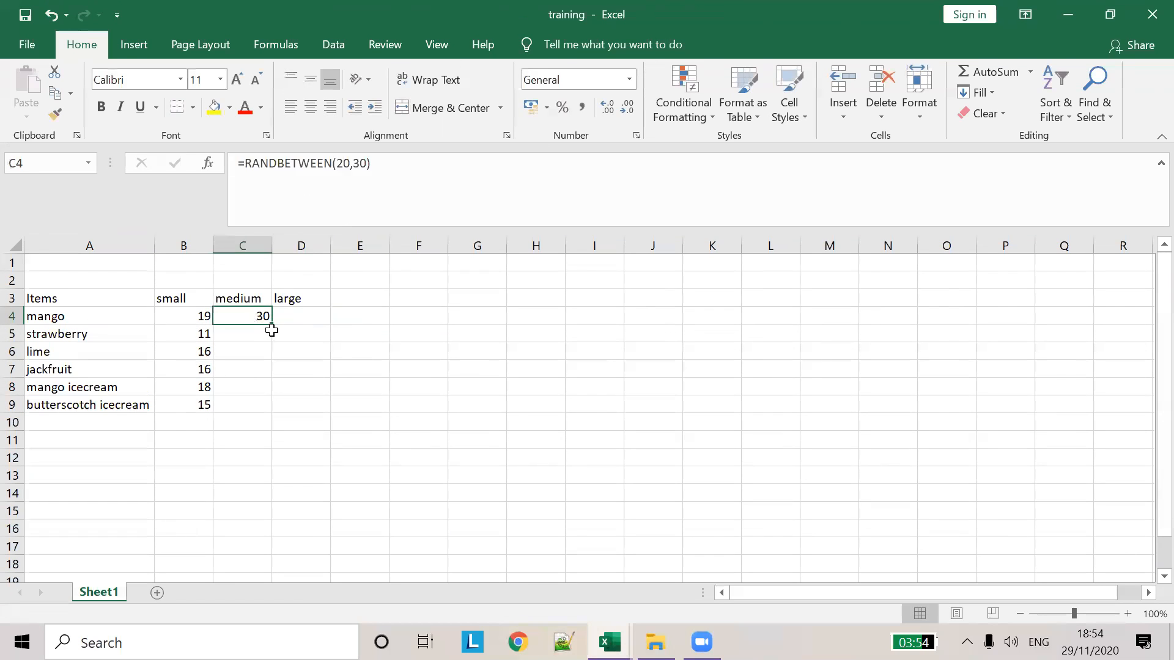
drag(271, 324, 295, 422)
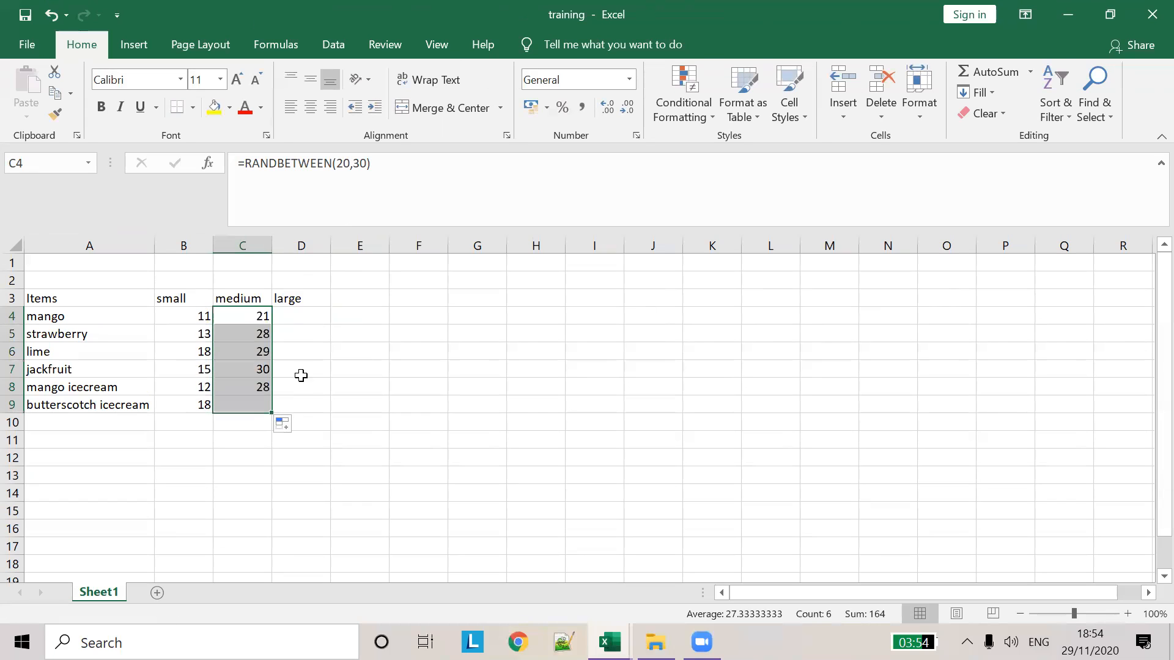
Enter =RANDBETWEEN(40,50) as mango's large price in D4 and fill the formula down to D9
click(318, 317)
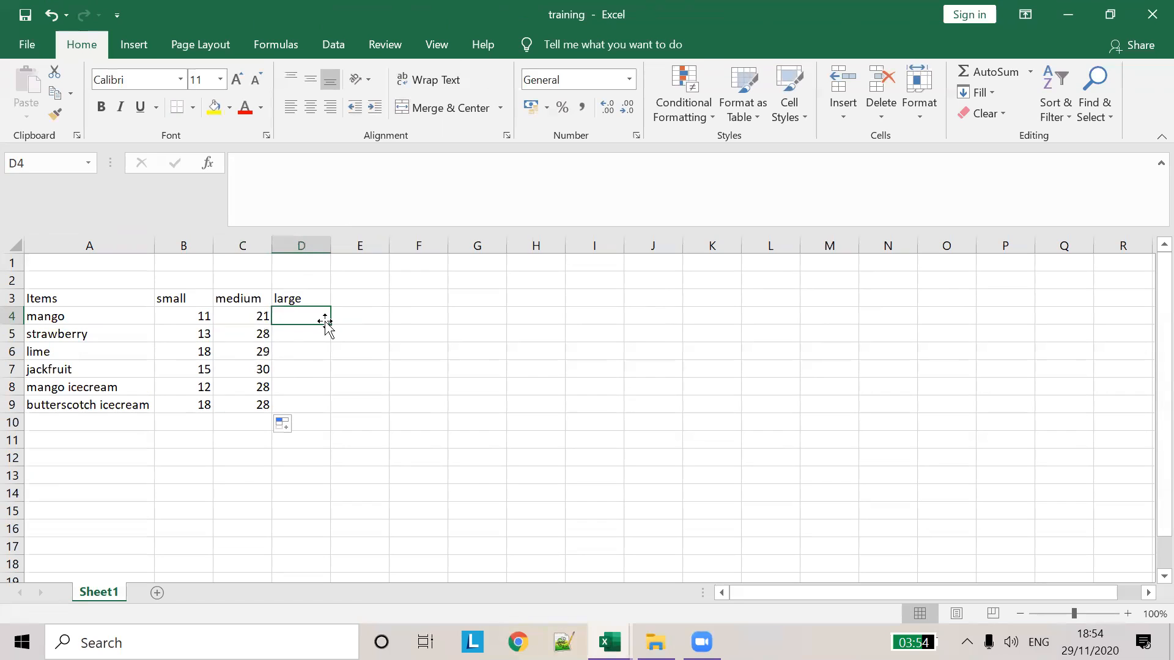
text(=RAN)
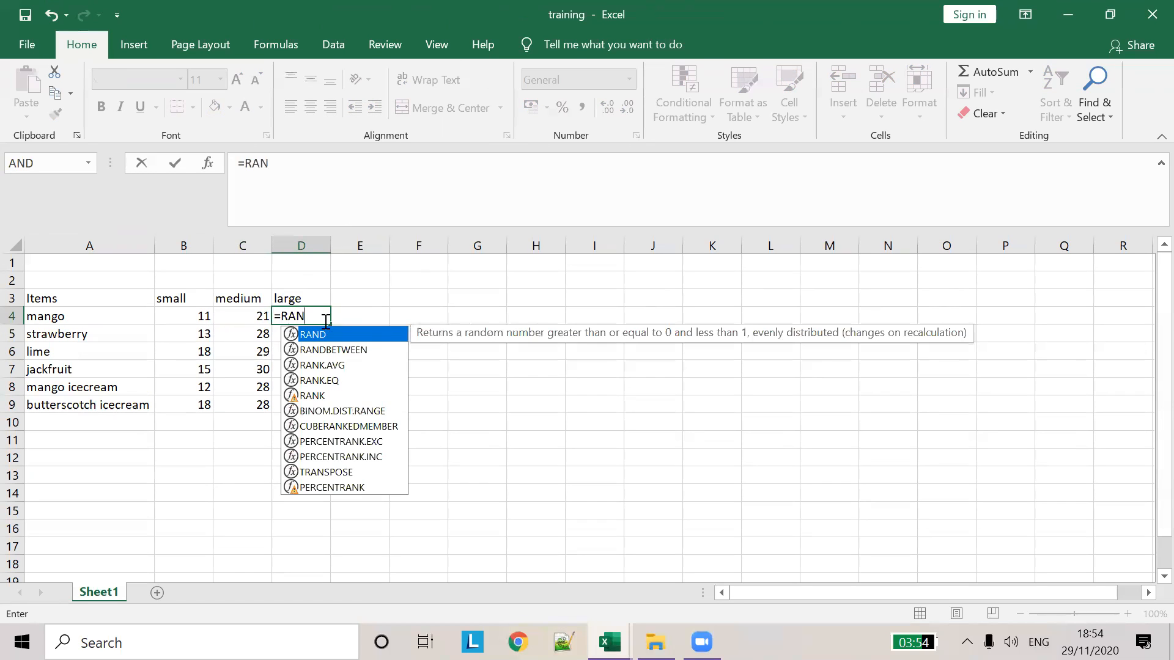
double_click(325, 350)
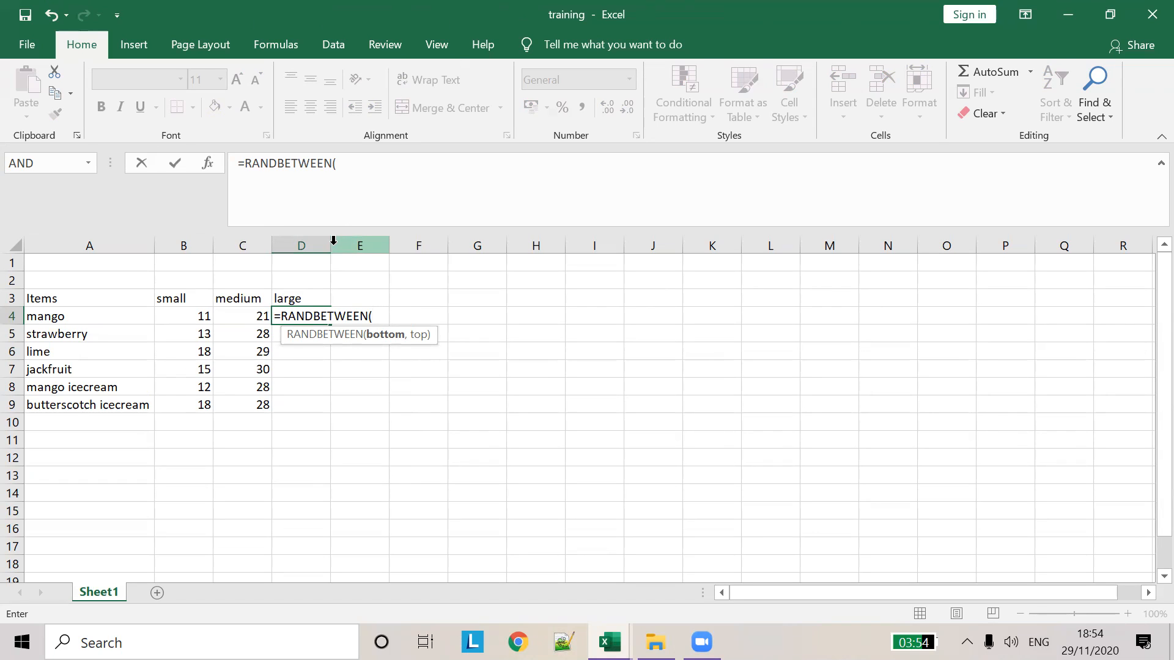
text(40,50))
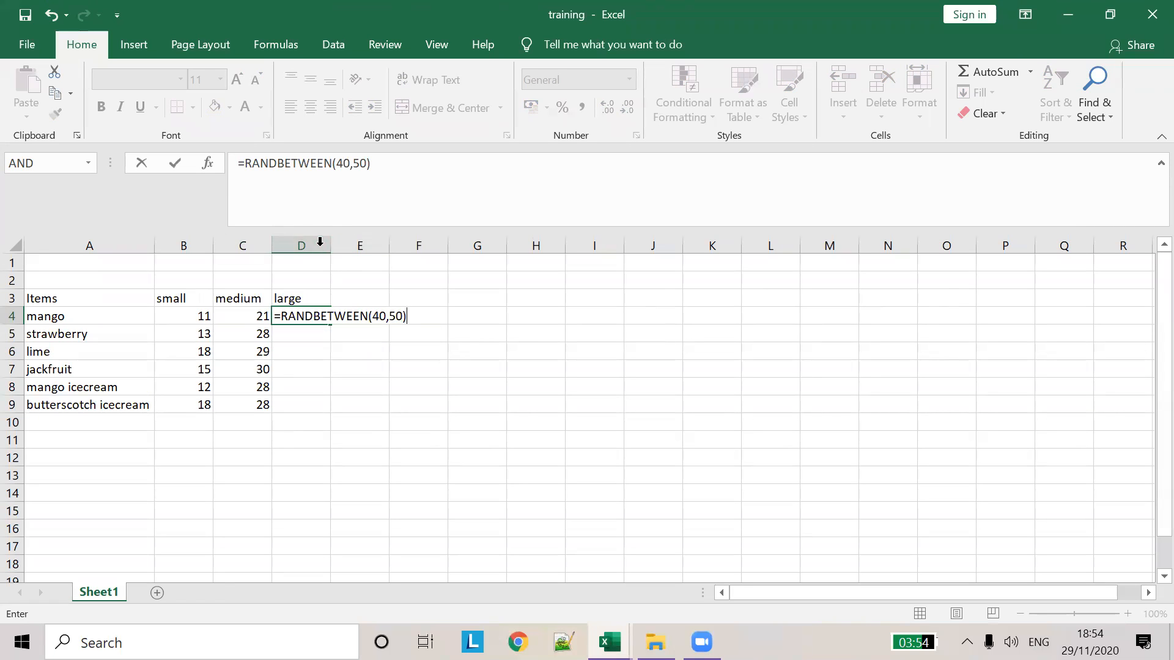
key(Tab)
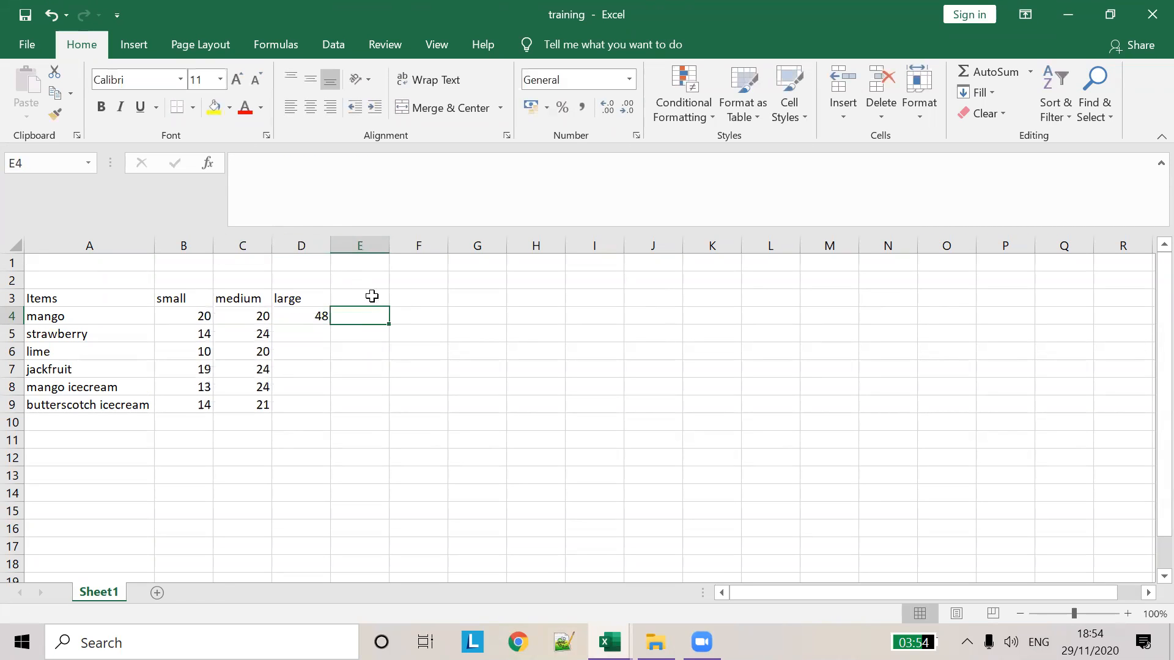
click(311, 318)
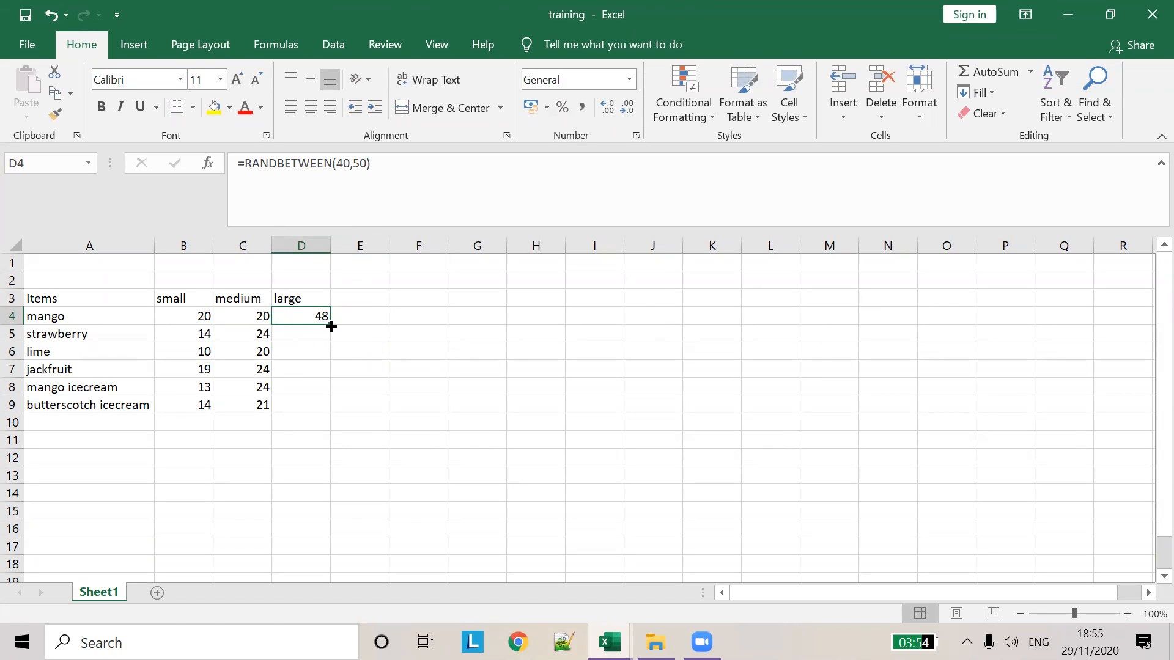
drag(330, 325, 340, 413)
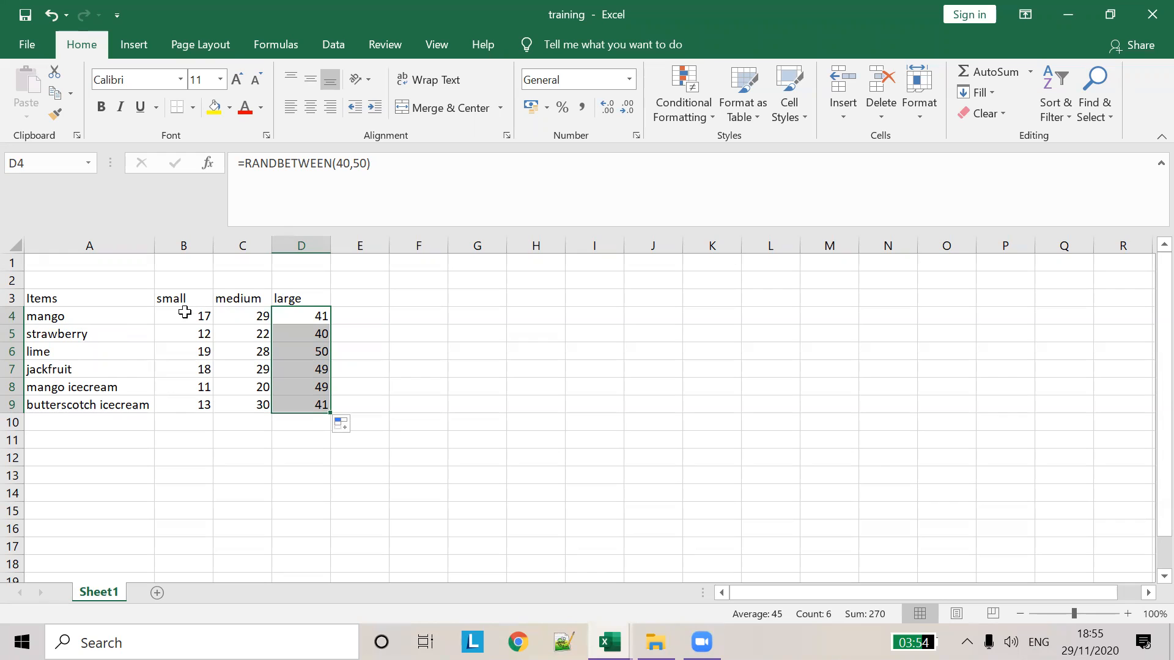
Apply the $ English (Singapore) accounting format to all prices in B4:D9
drag(185, 313, 304, 406)
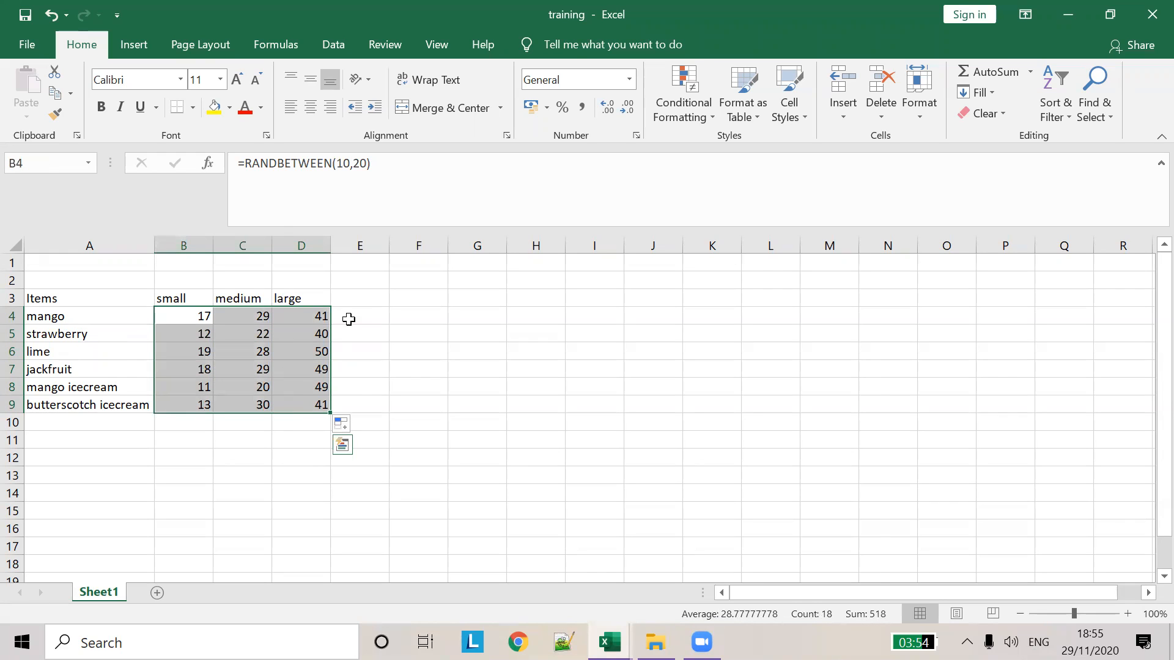
click(548, 115)
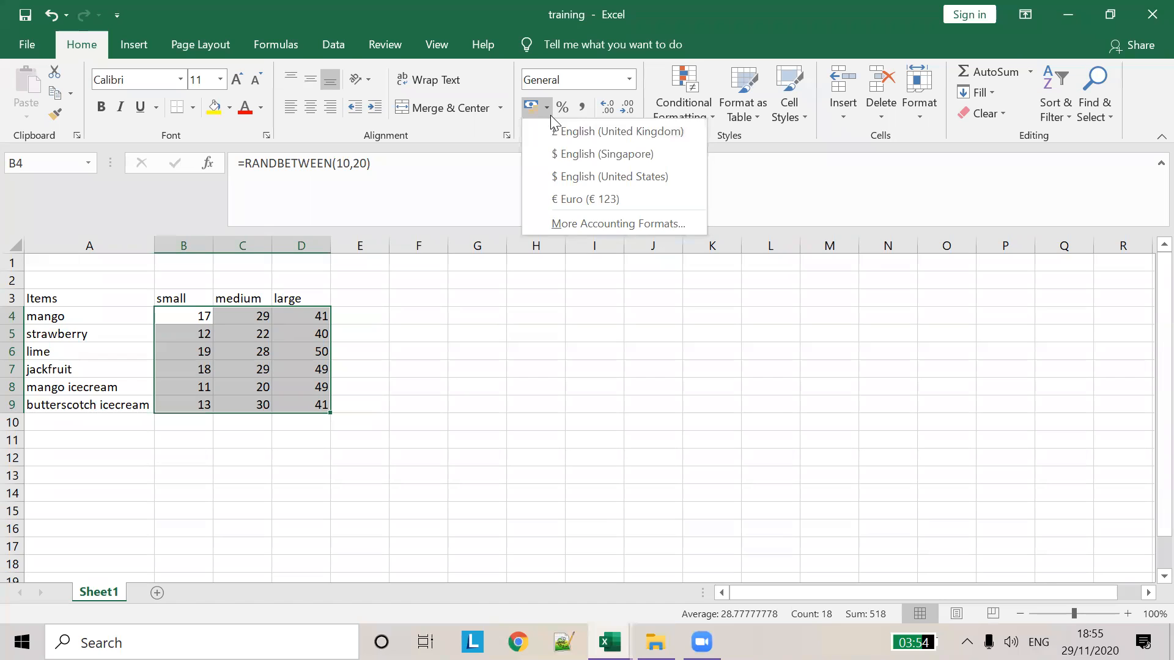
click(547, 110)
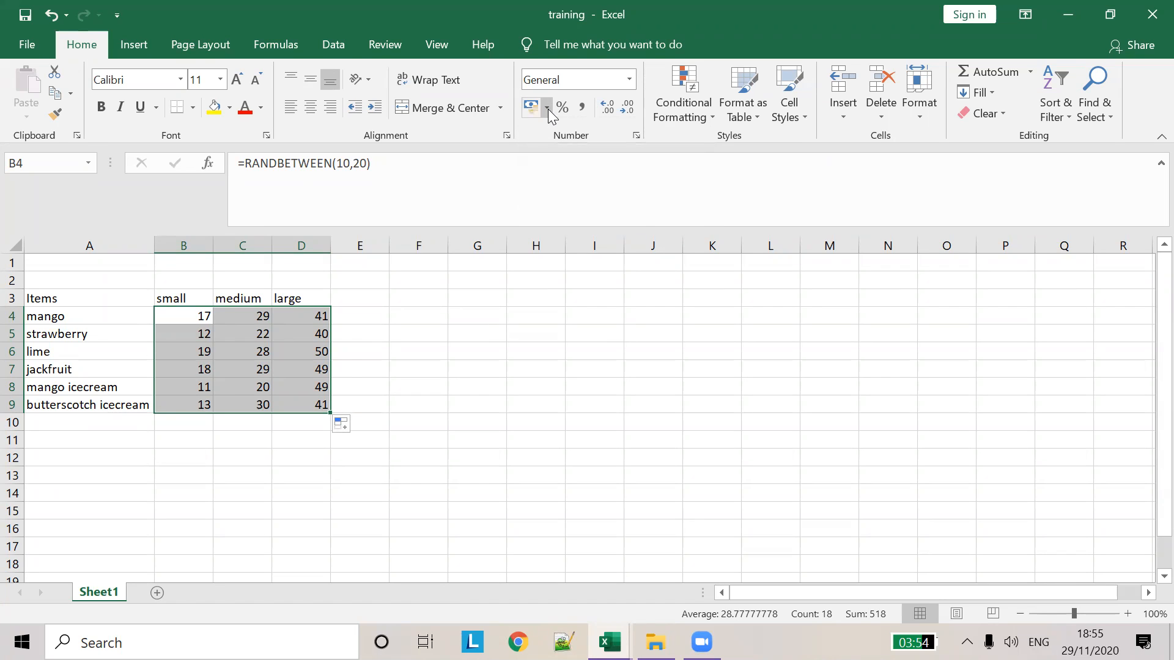
click(548, 109)
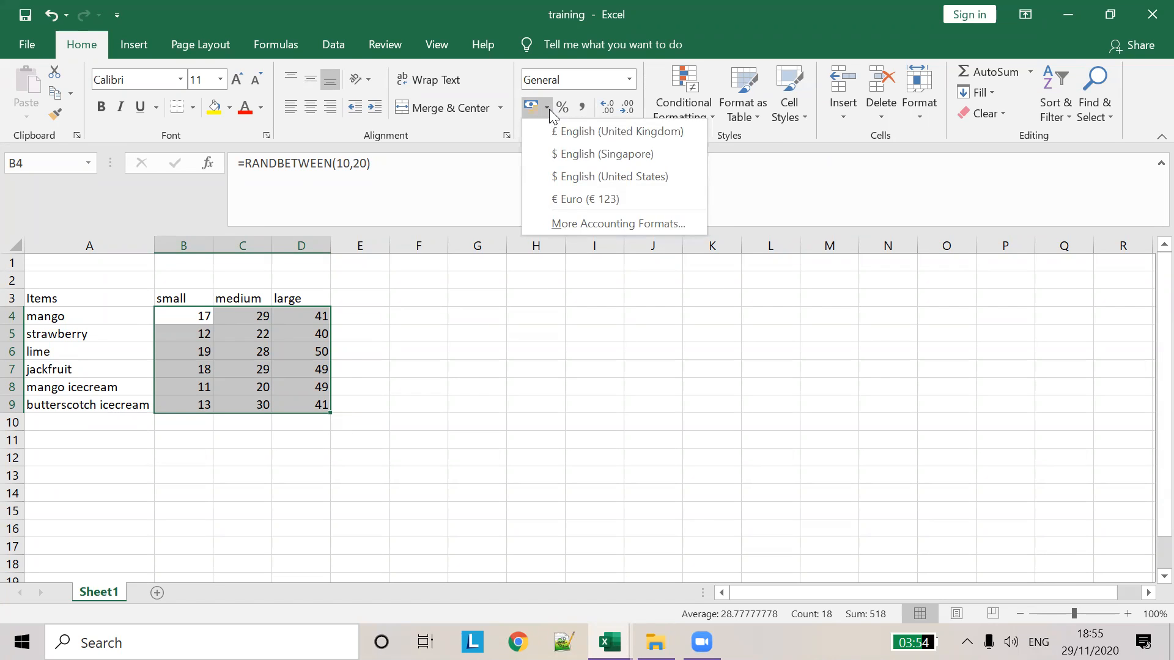
click(568, 154)
click(408, 368)
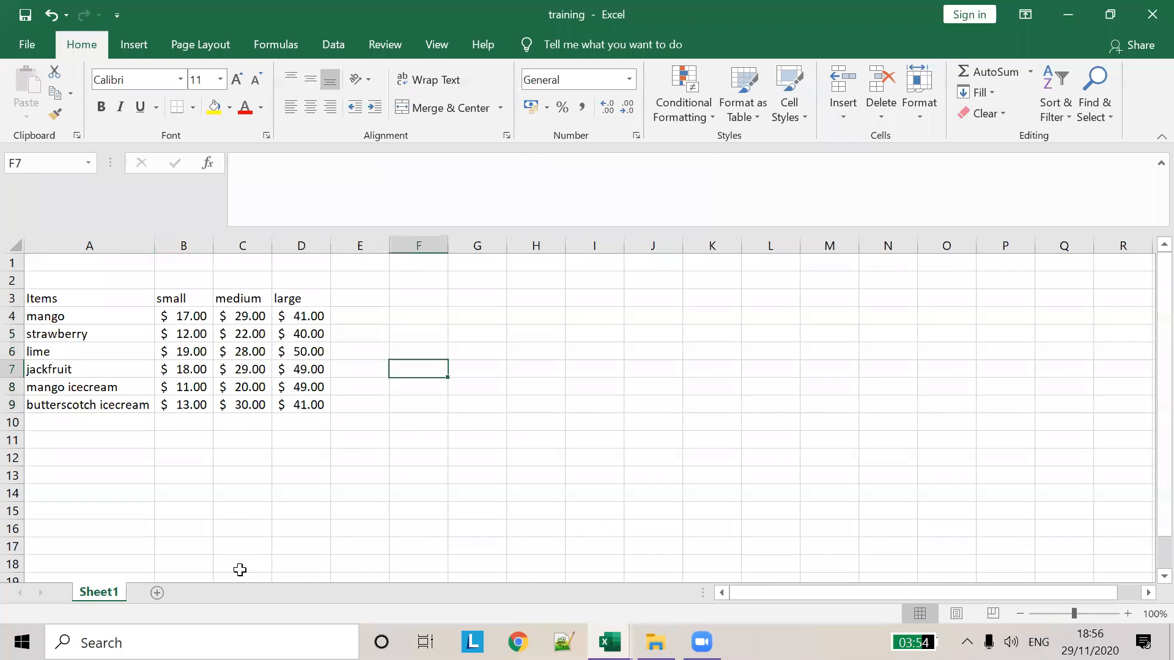
Rename the worksheet Sheet1 as Vlookup
double_click(113, 590)
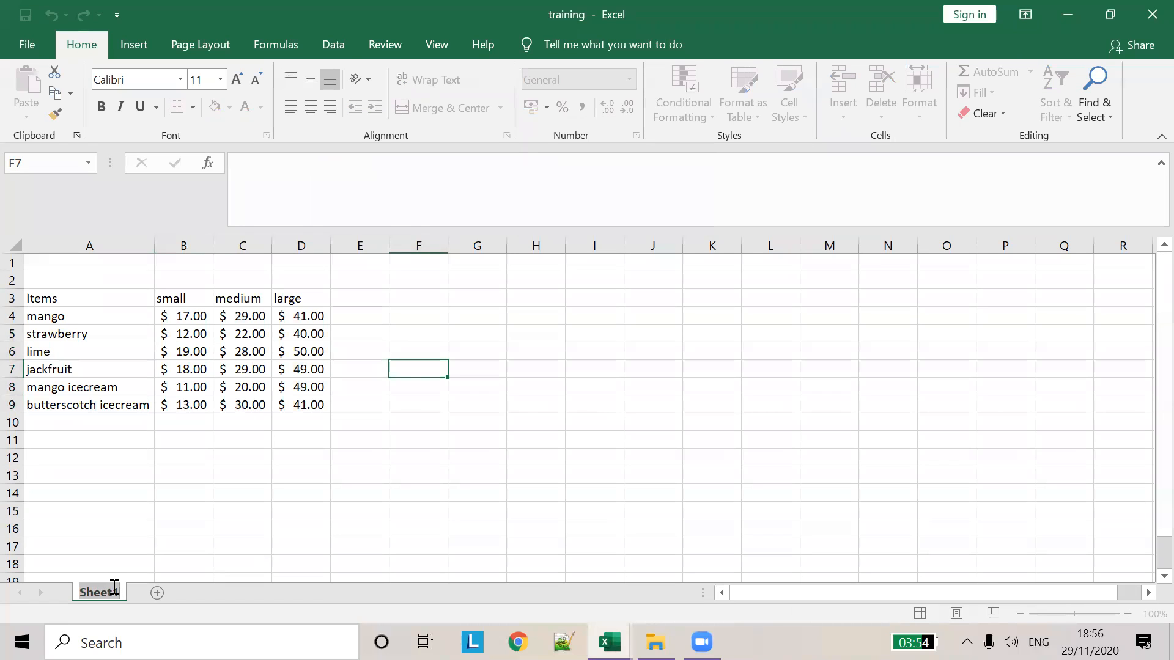
text(Vlookup)
key(Return)
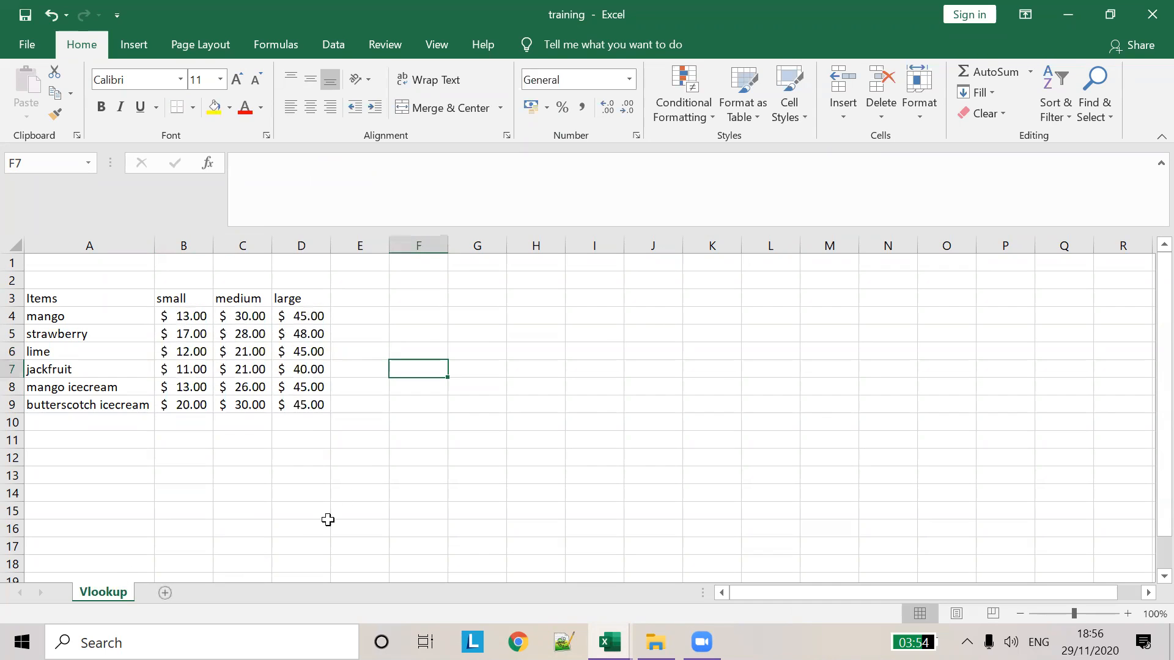
Check the practice workbook's lookup example and enter the label find price in cell A12 of the training sheet
key(alt+Tab)
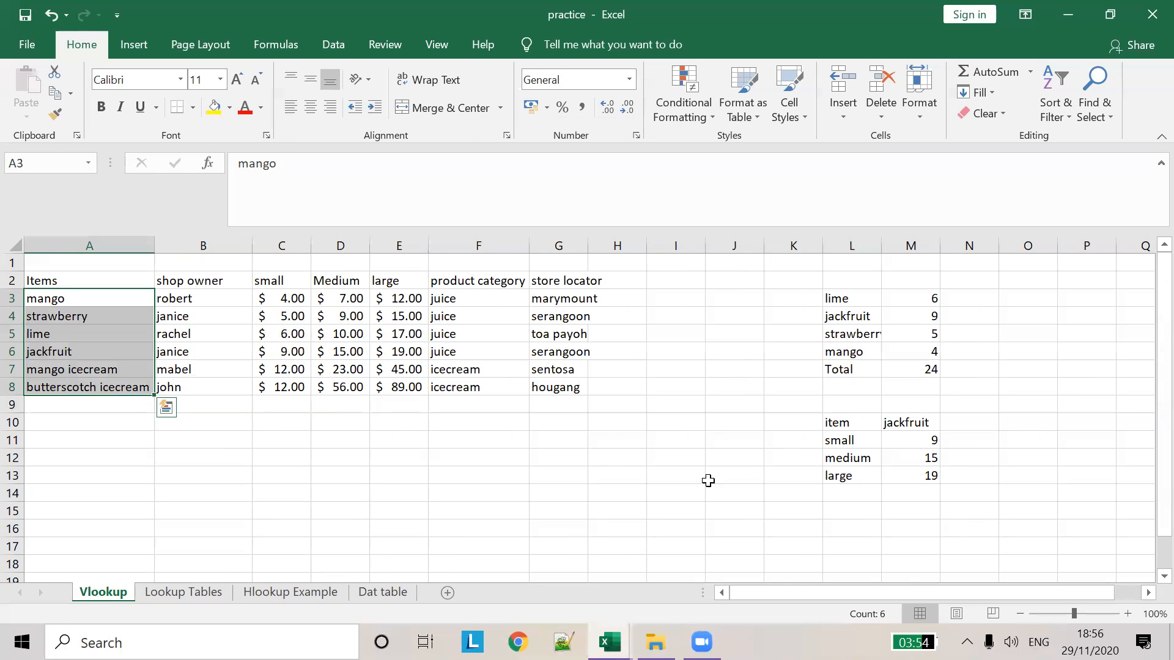
key(alt+Tab)
click(408, 455)
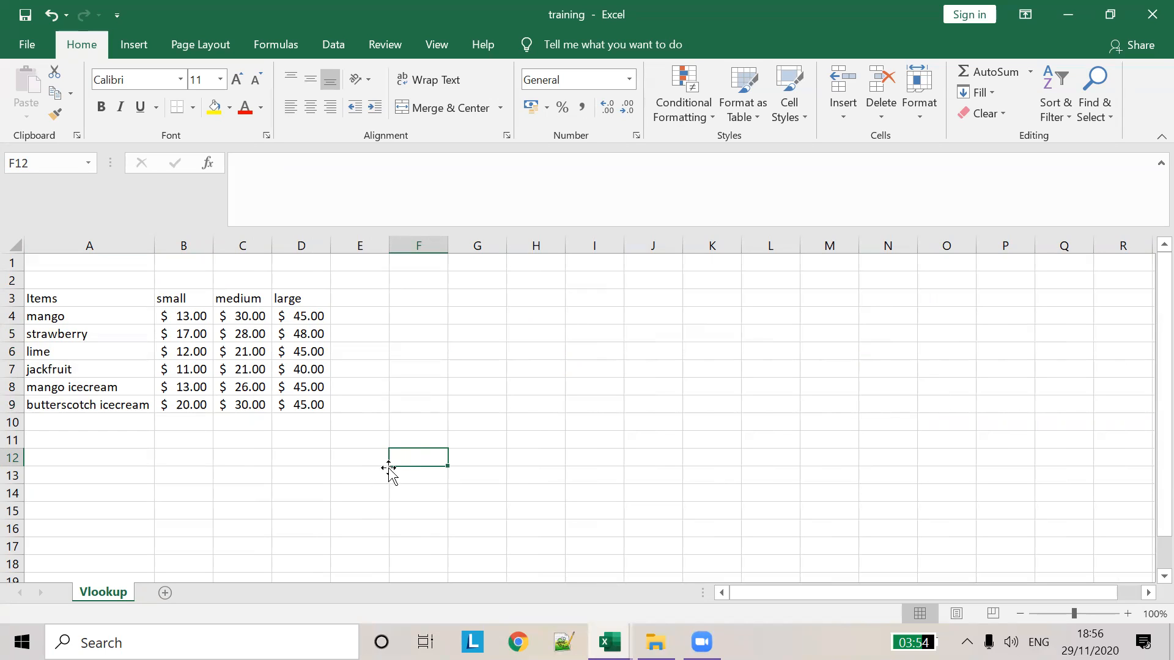
click(340, 456)
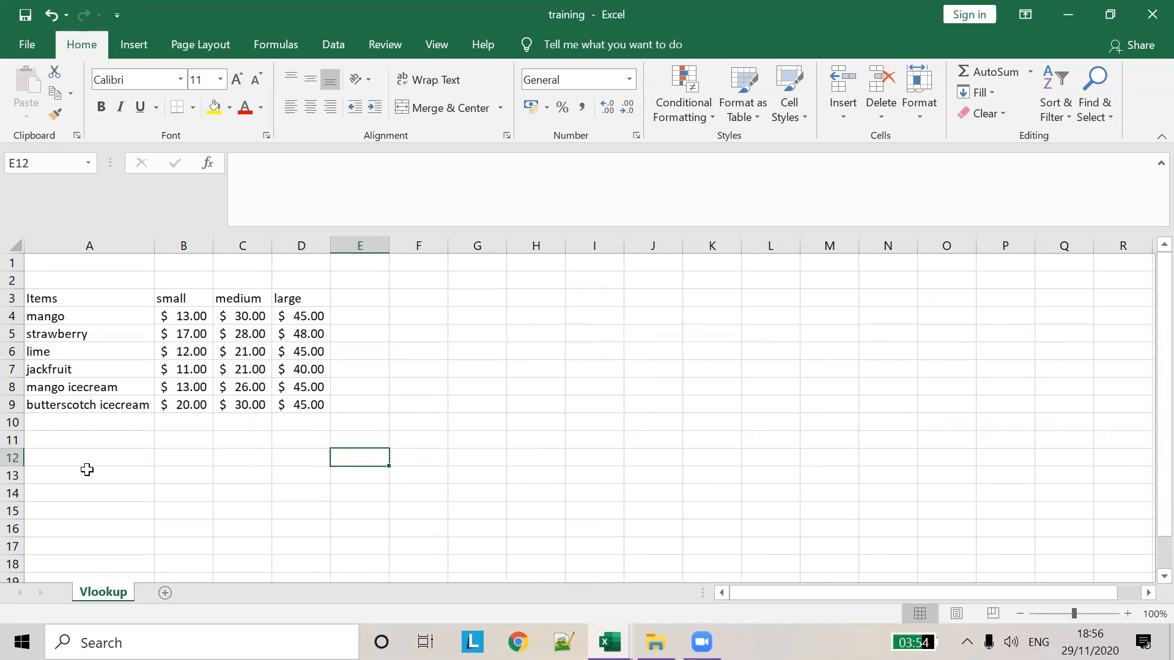
click(88, 461)
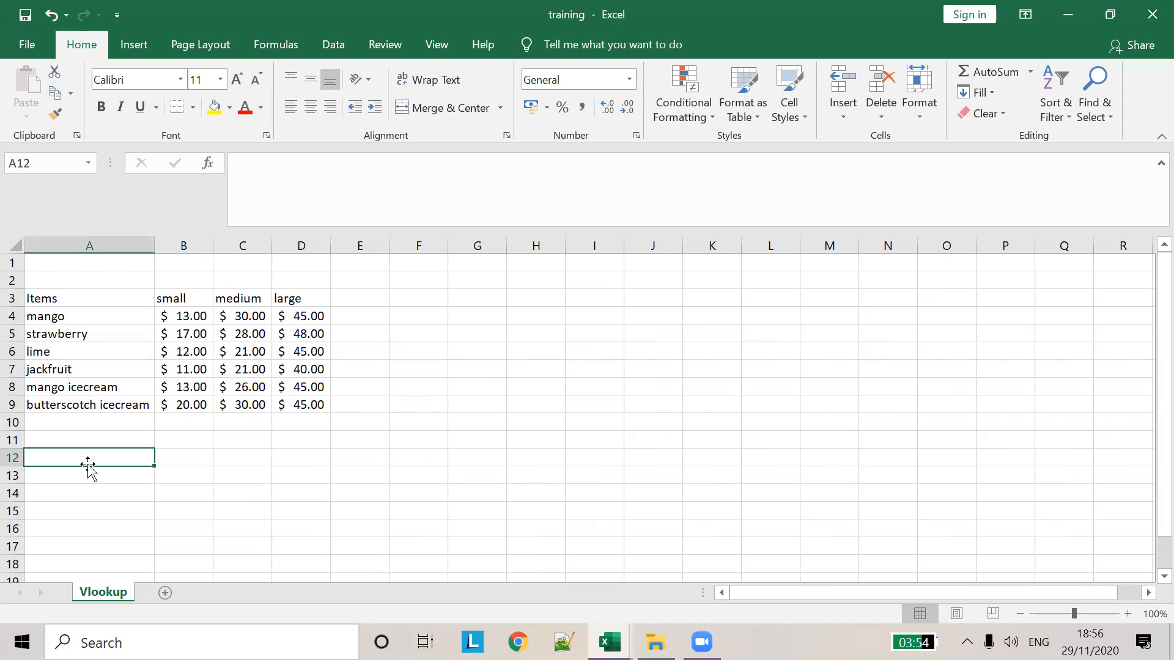
text(Fetc)
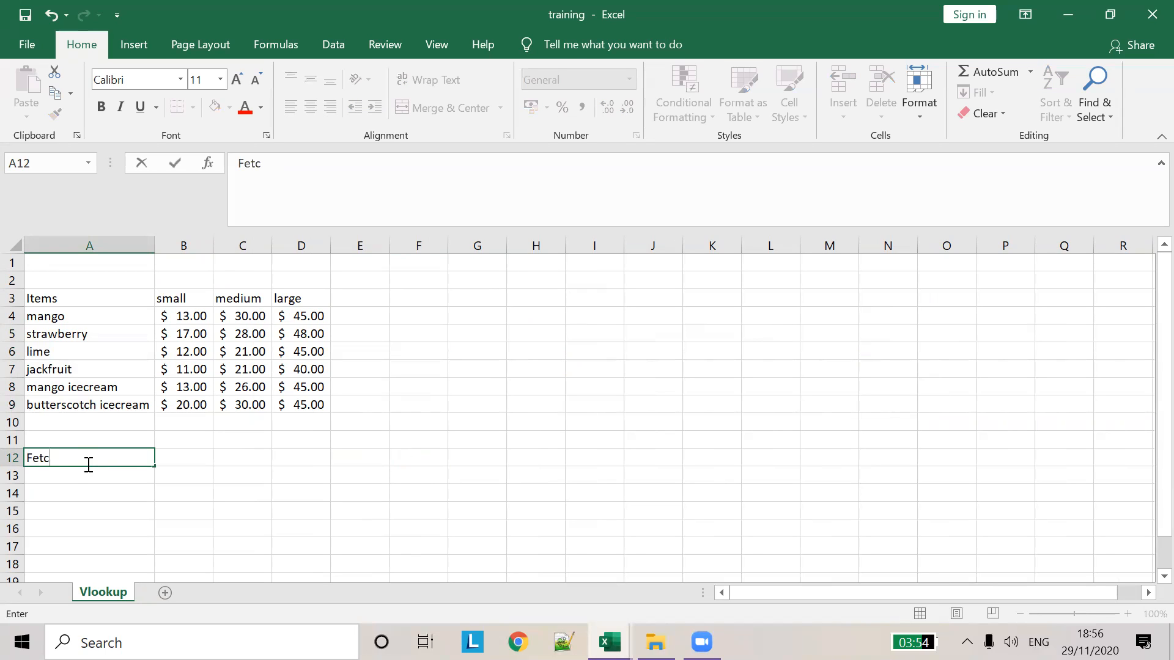
key(BackSpace)
key(BackSpace)
key(BackSpace)
key(BackSpace)
text(find price)
key(Tab)
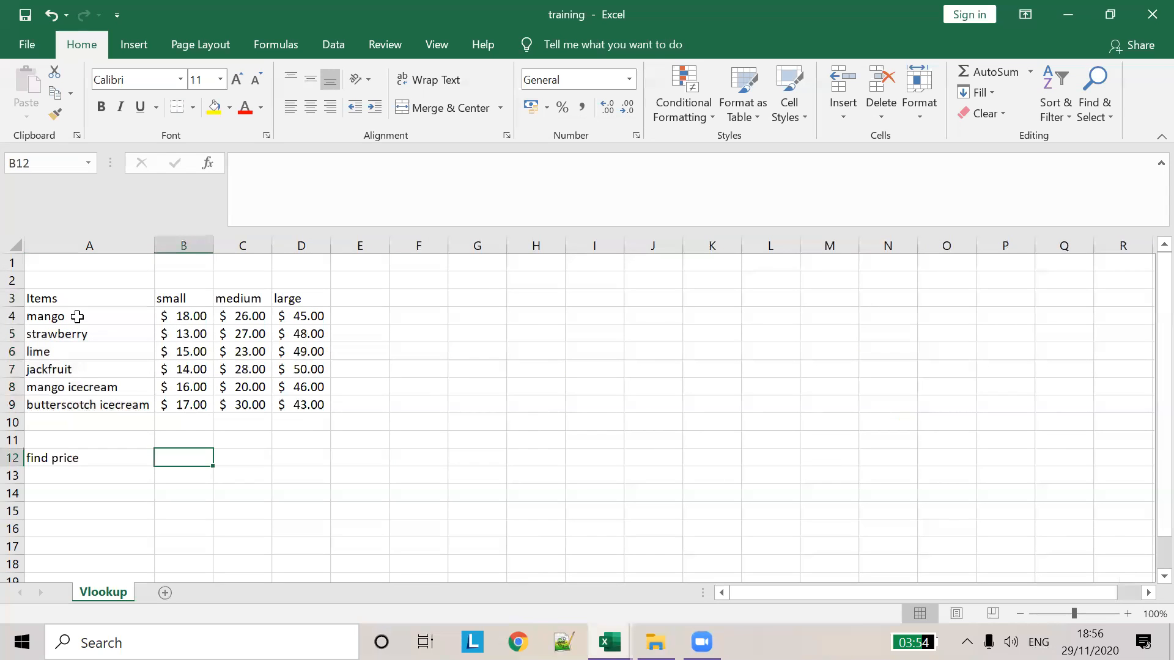
Start a data validation rule on cell B12, beside find price, that allows a List
drag(77, 316, 79, 406)
drag(171, 471, 170, 465)
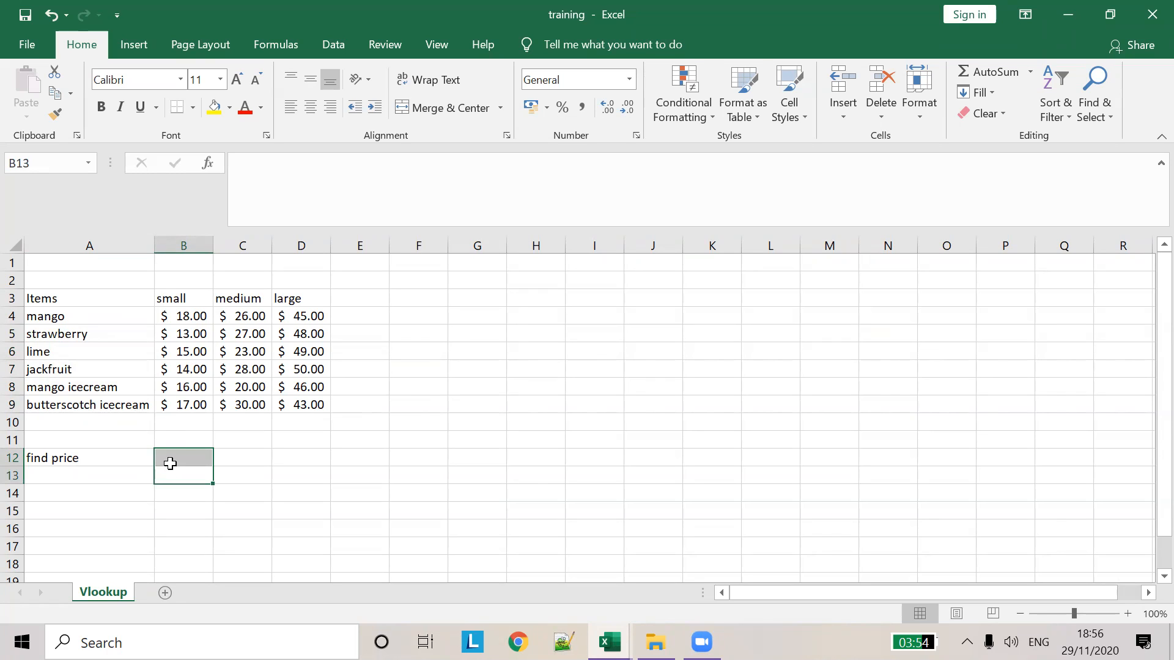
click(171, 463)
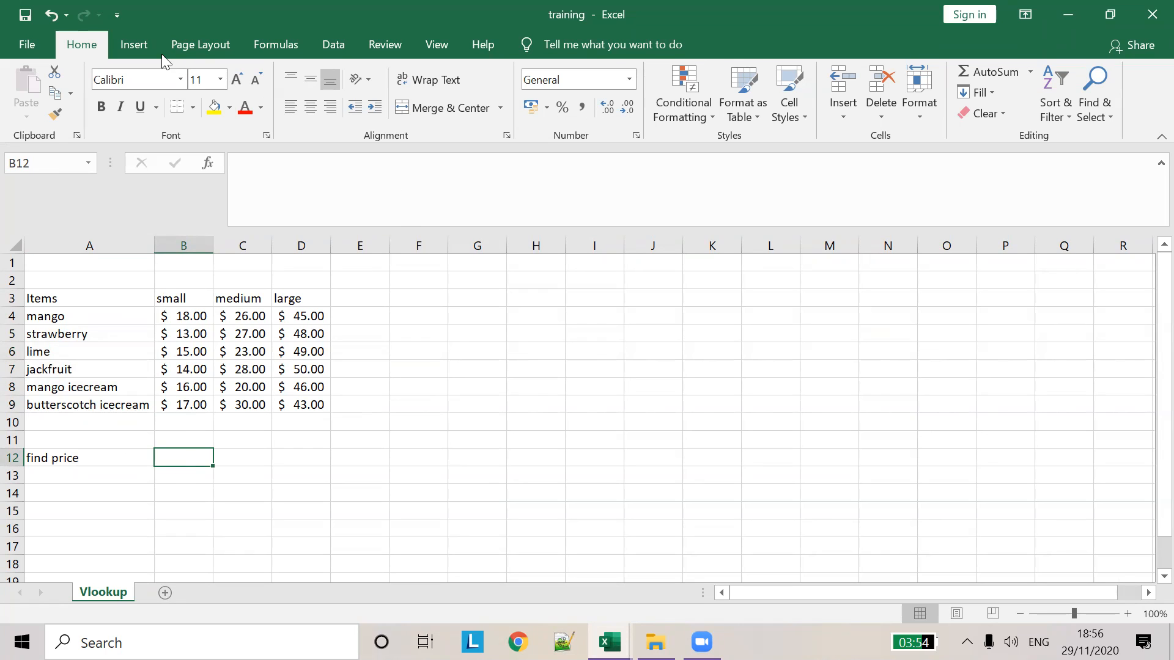
click(334, 45)
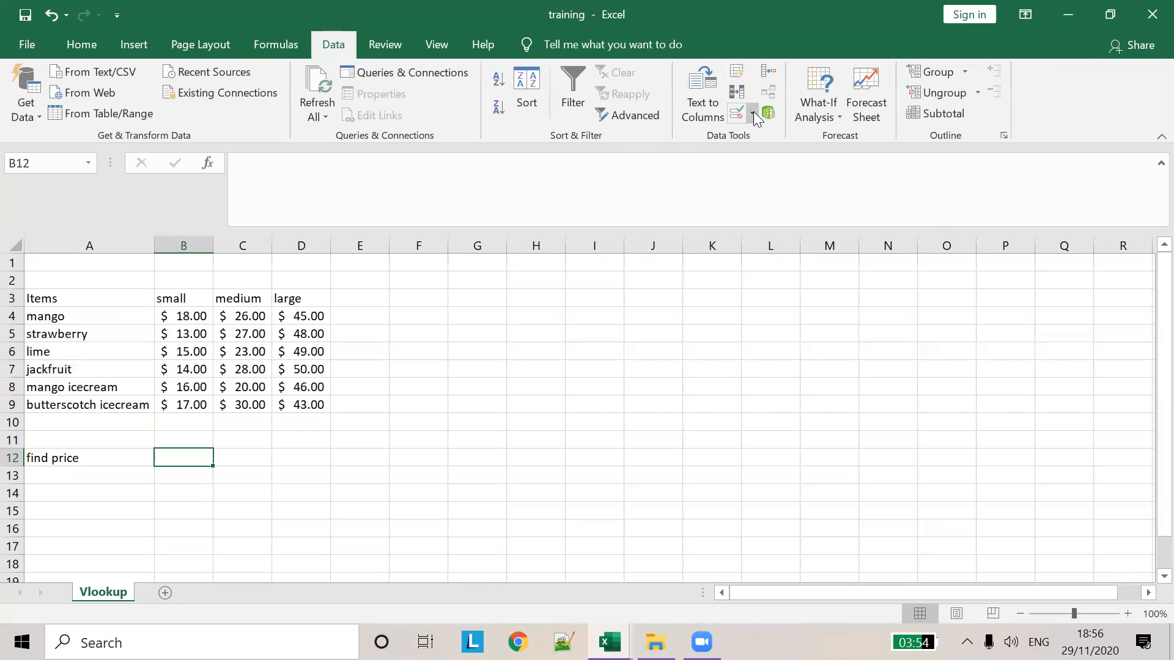
click(752, 113)
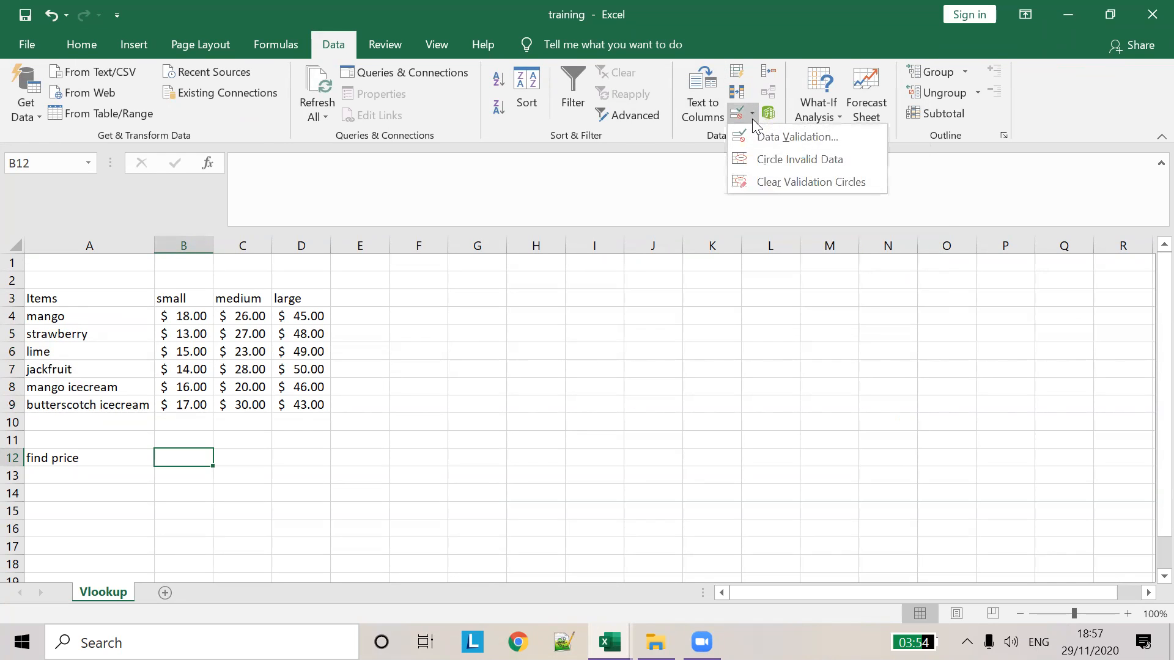
click(758, 138)
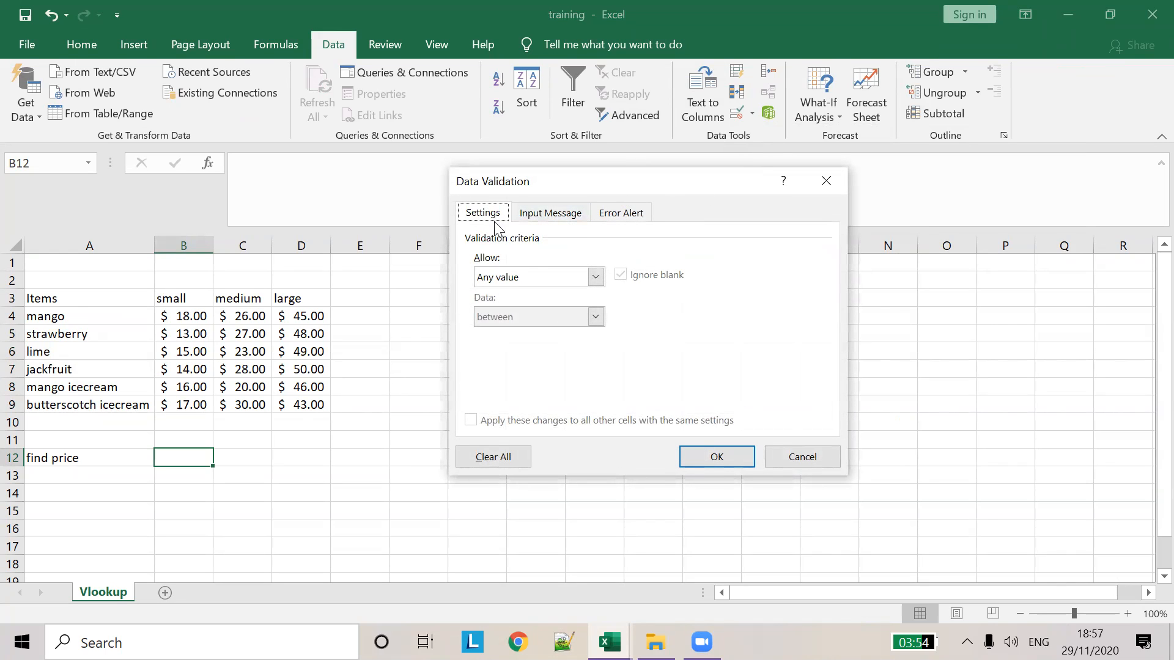
click(594, 286)
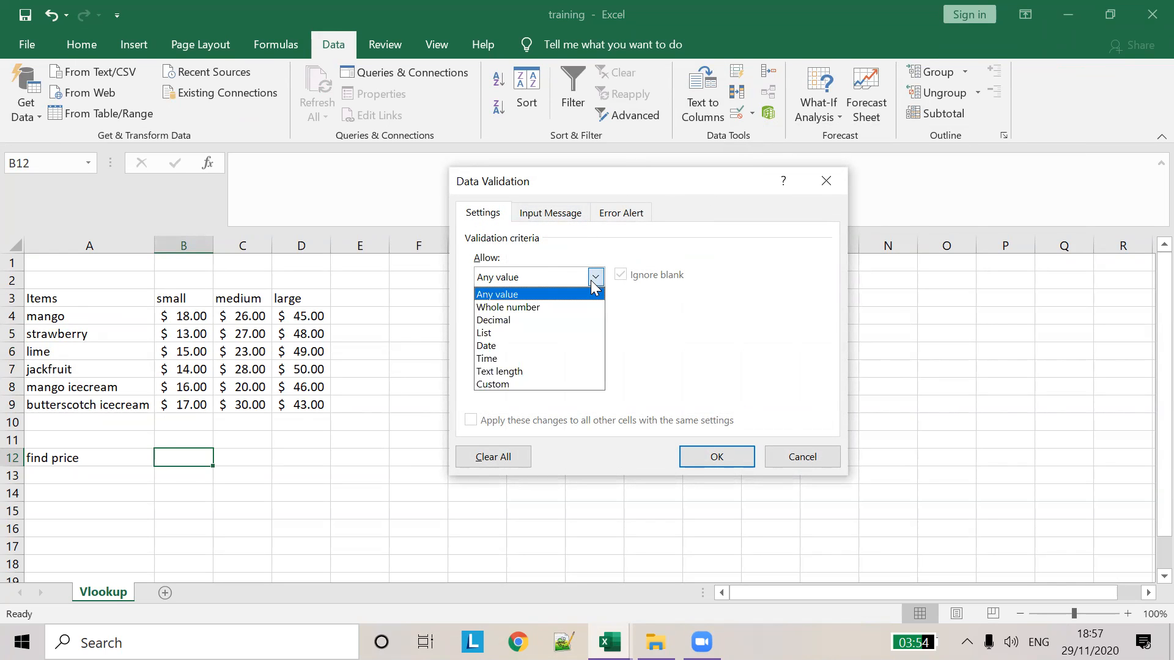
click(576, 330)
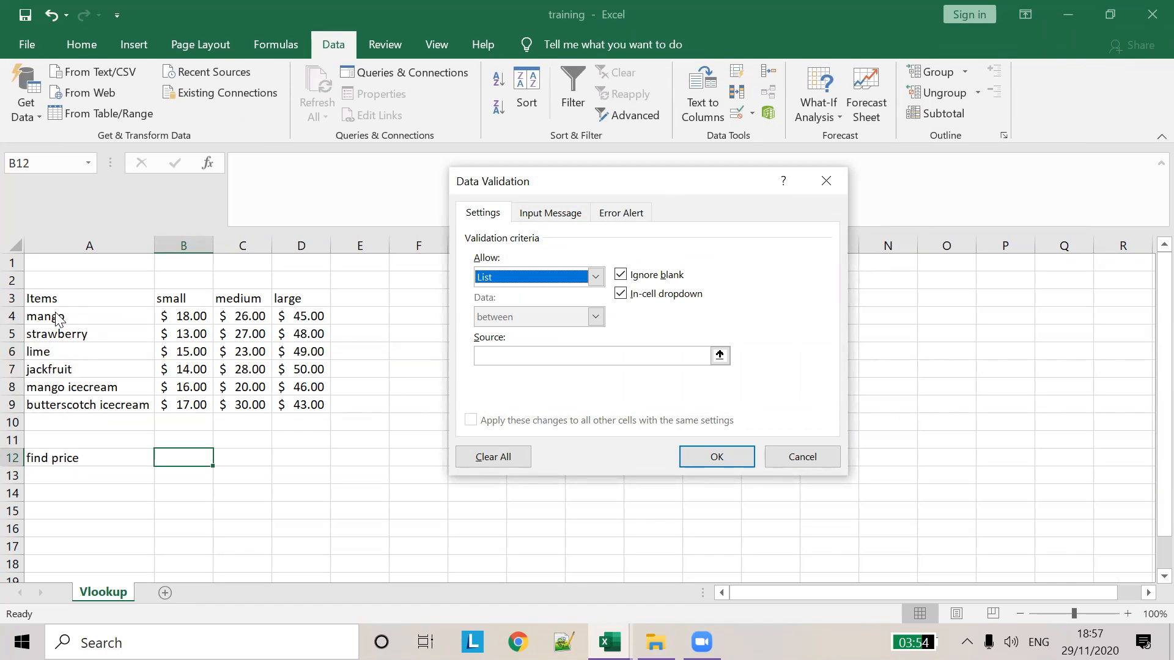
Use the item names in A4:A9 as the validation list source, apply the rule and check B12's dropdown
click(720, 355)
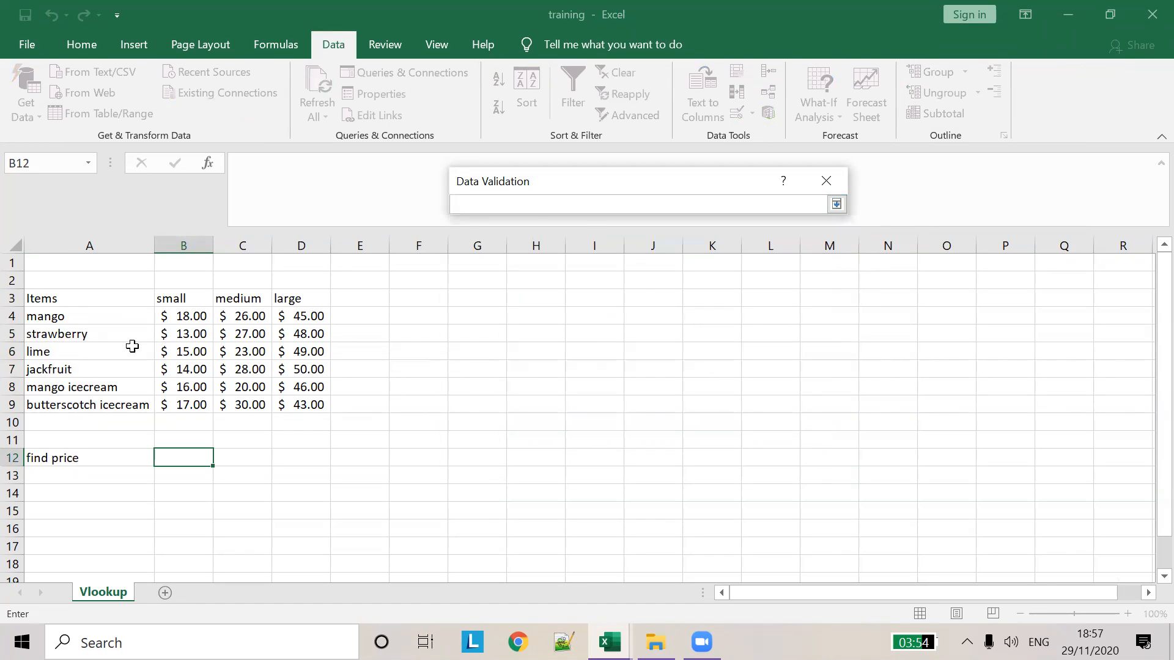
drag(71, 317, 93, 403)
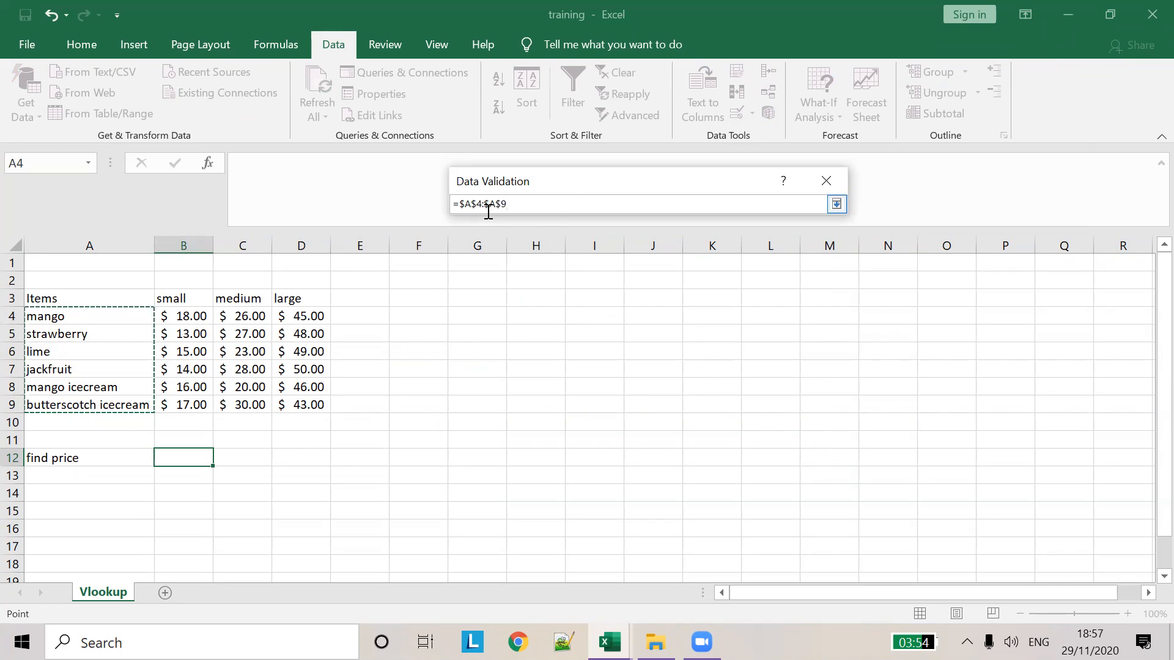
key(Return)
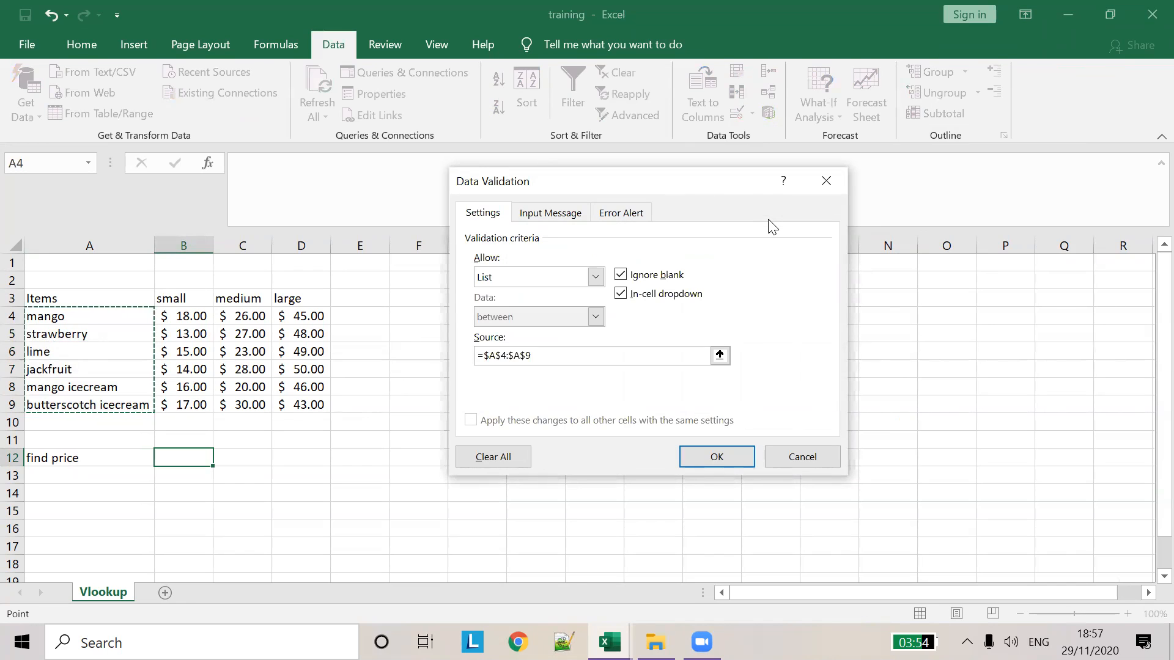
click(716, 456)
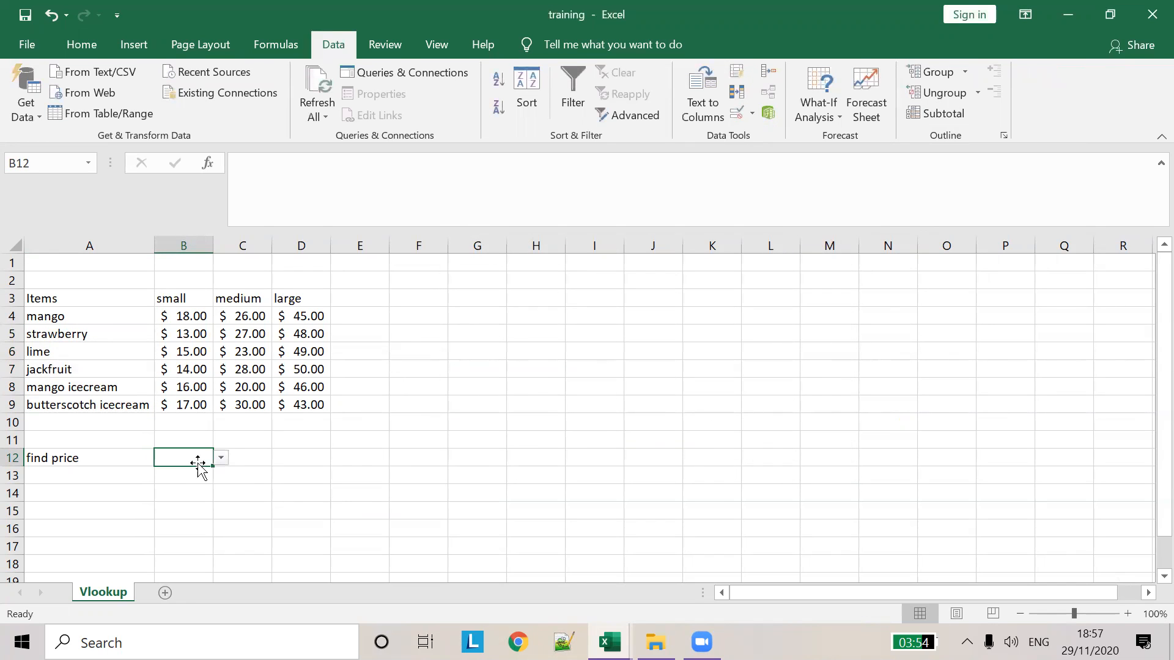
click(222, 460)
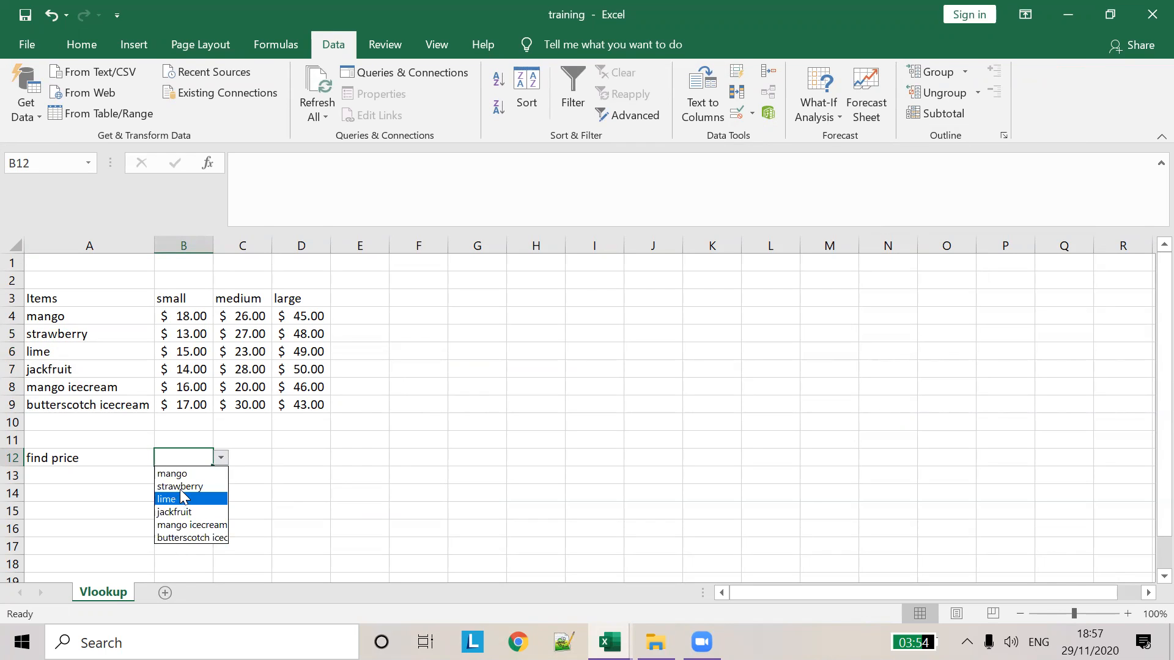
click(308, 406)
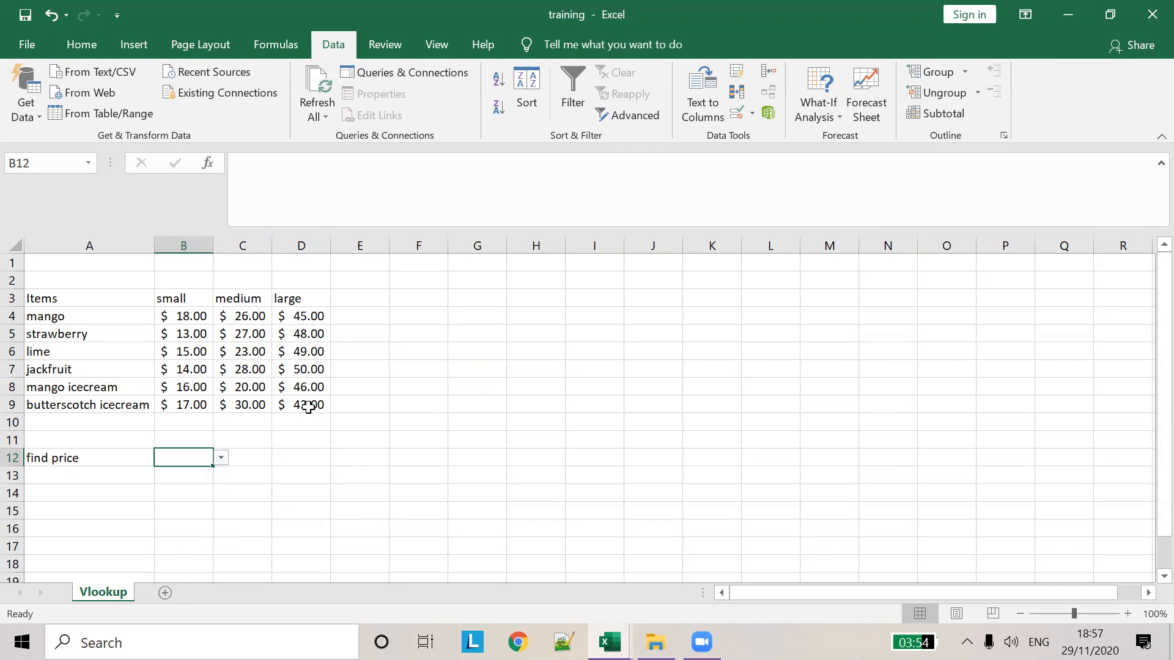
click(82, 482)
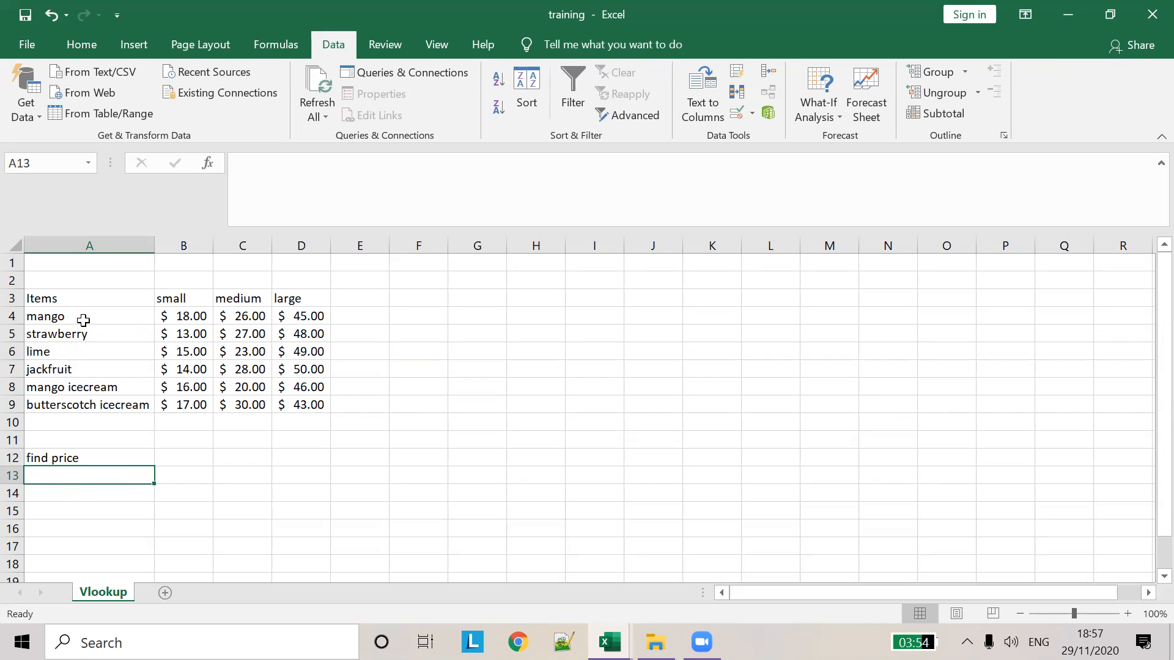
click(70, 322)
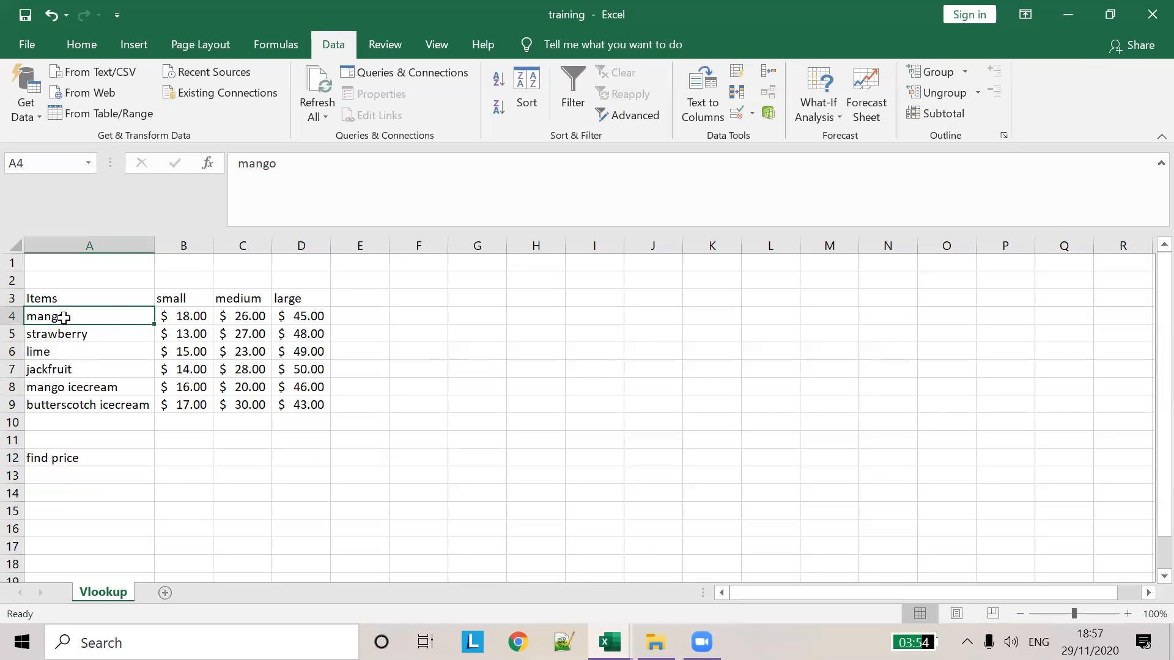
drag(206, 327, 312, 318)
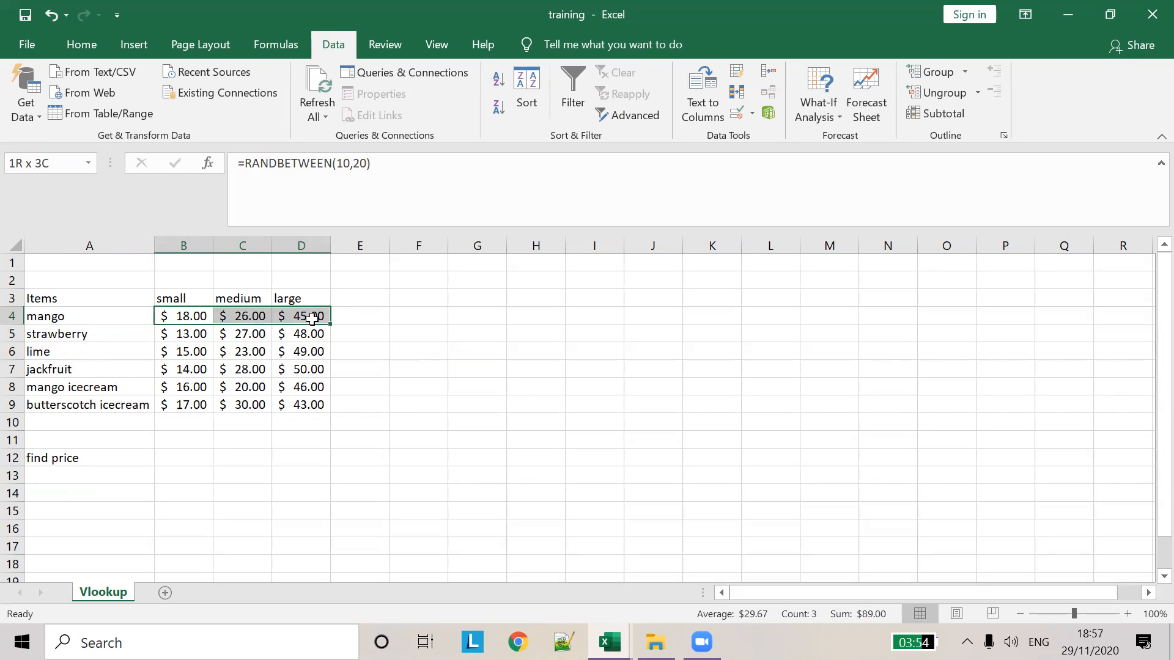
click(67, 369)
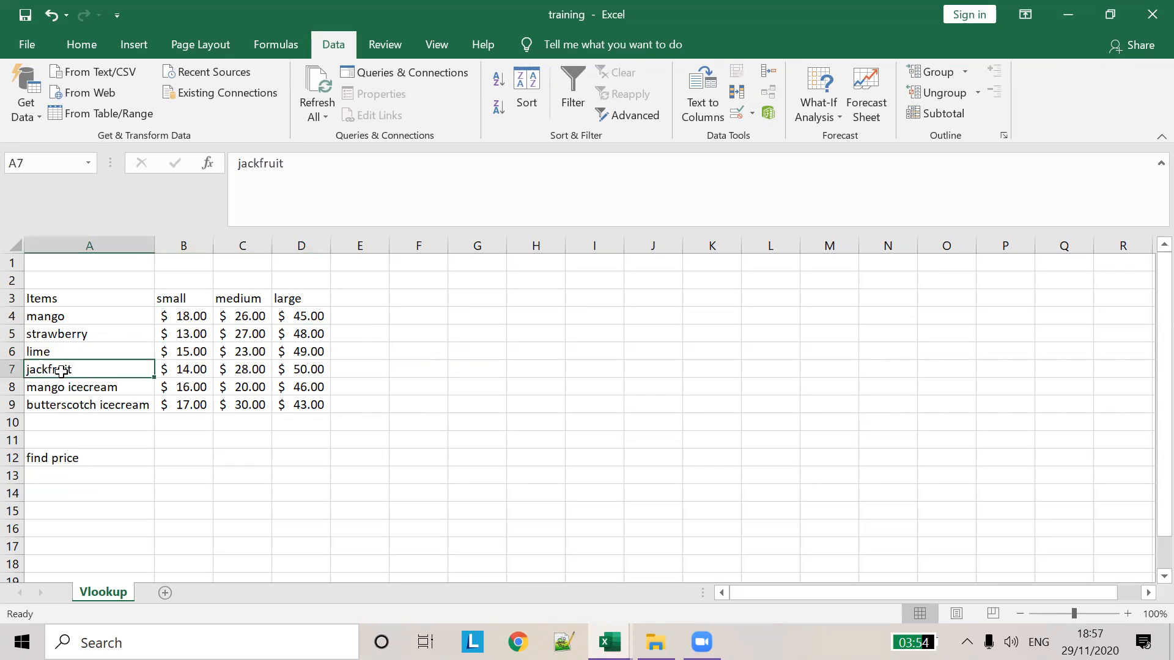
drag(181, 371, 285, 367)
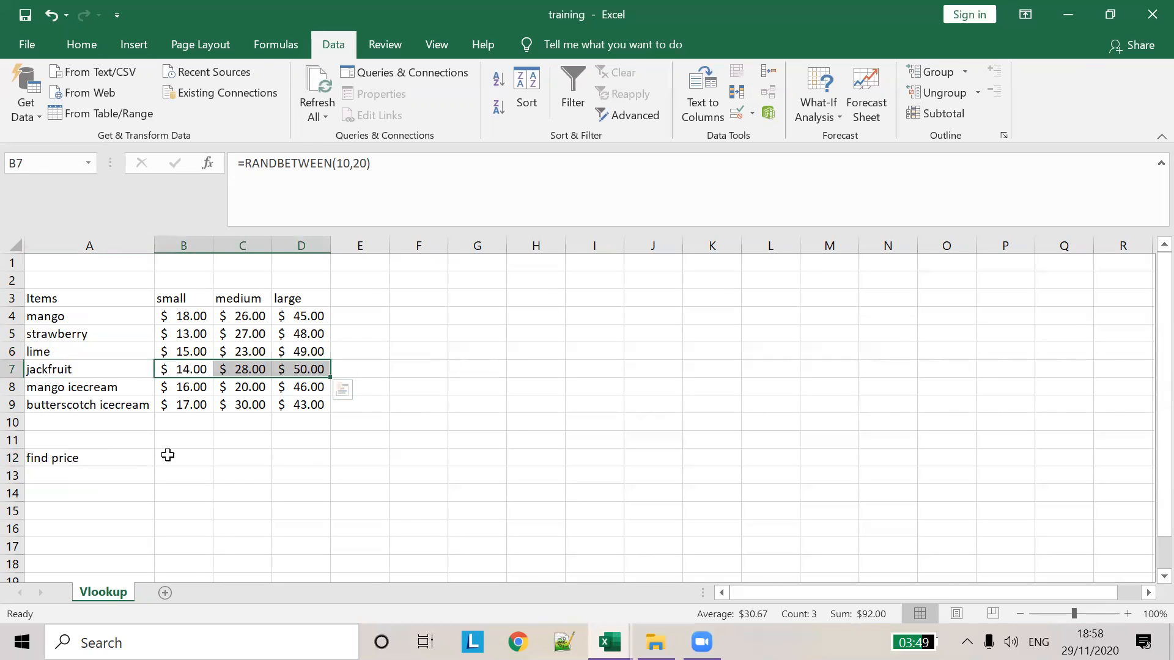
Enter the label small in cell A13 below find price
click(123, 475)
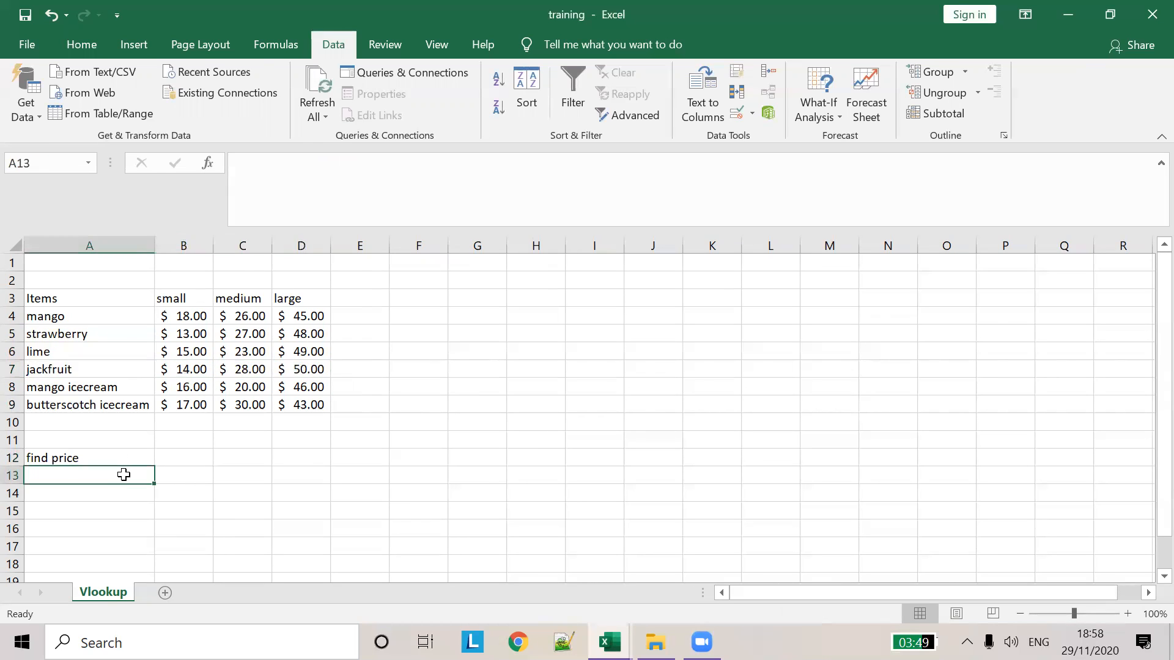
text(small)
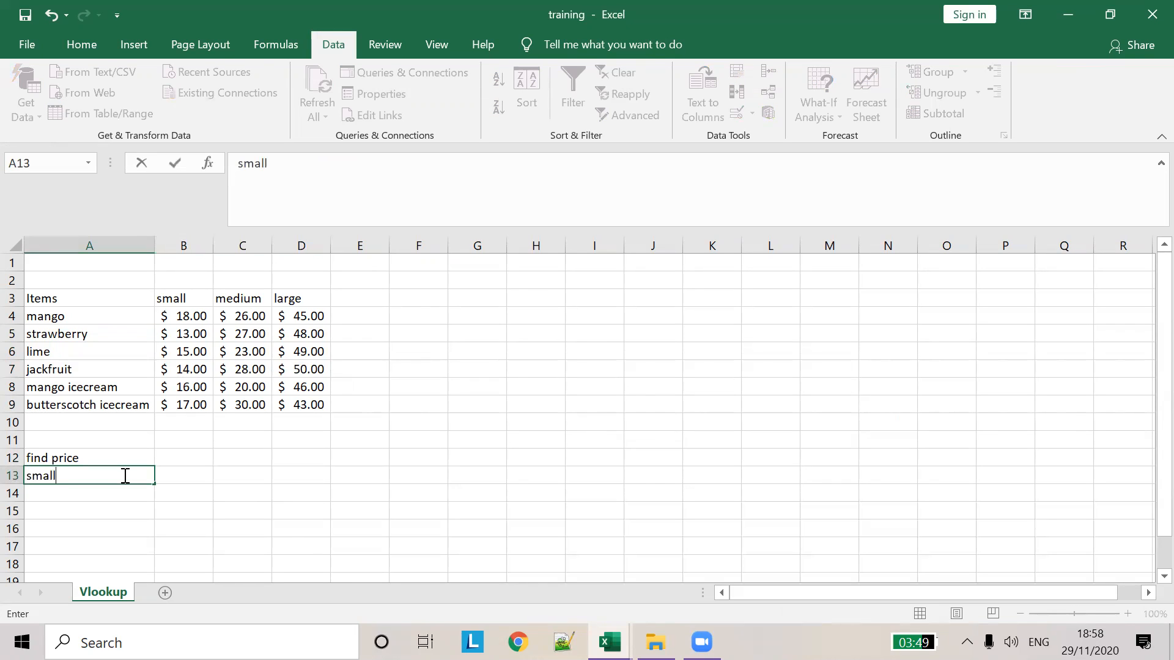
key(Tab)
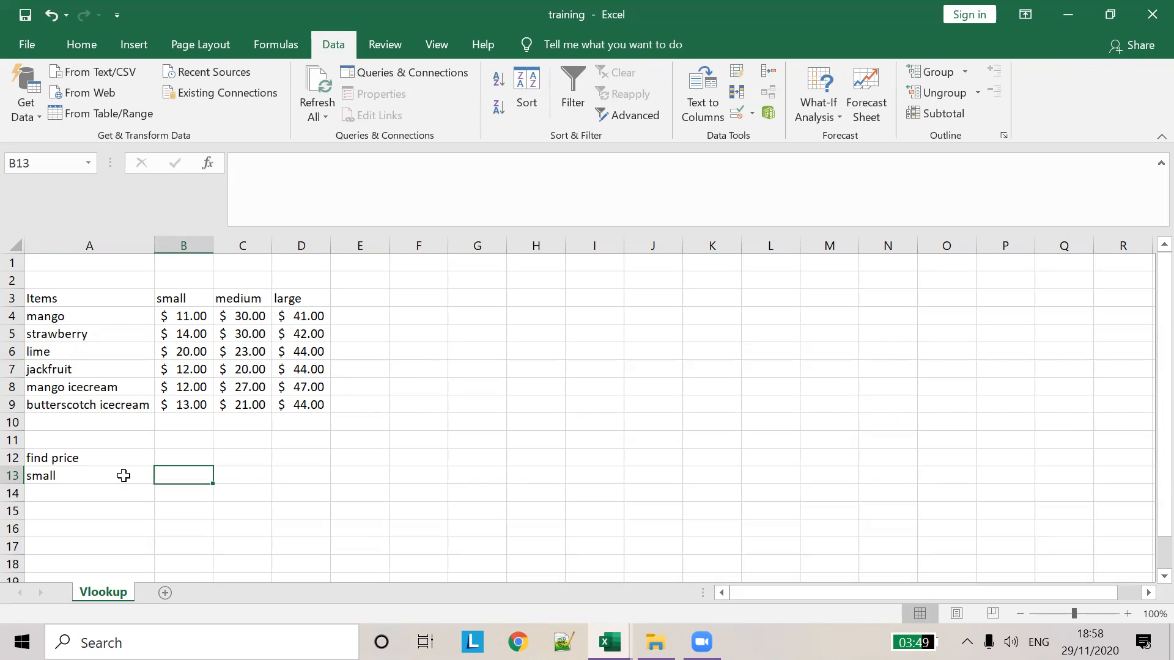
Begin a VLOOKUP formula in B13 with B12 as the lookup value
text(=)
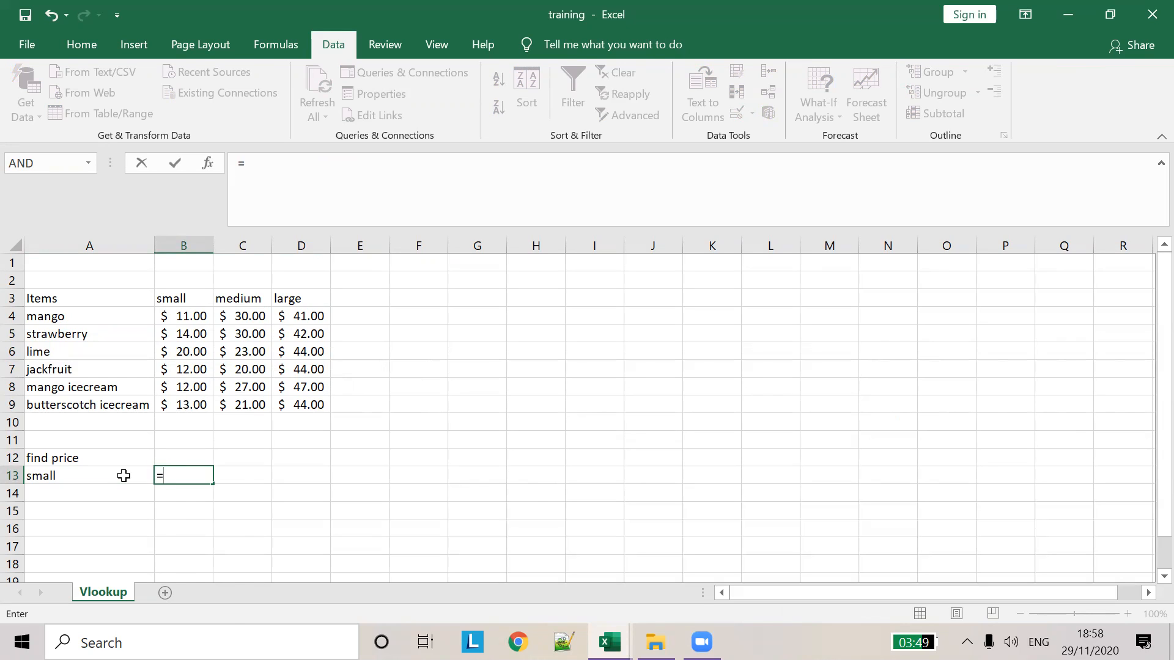
text(VLOok)
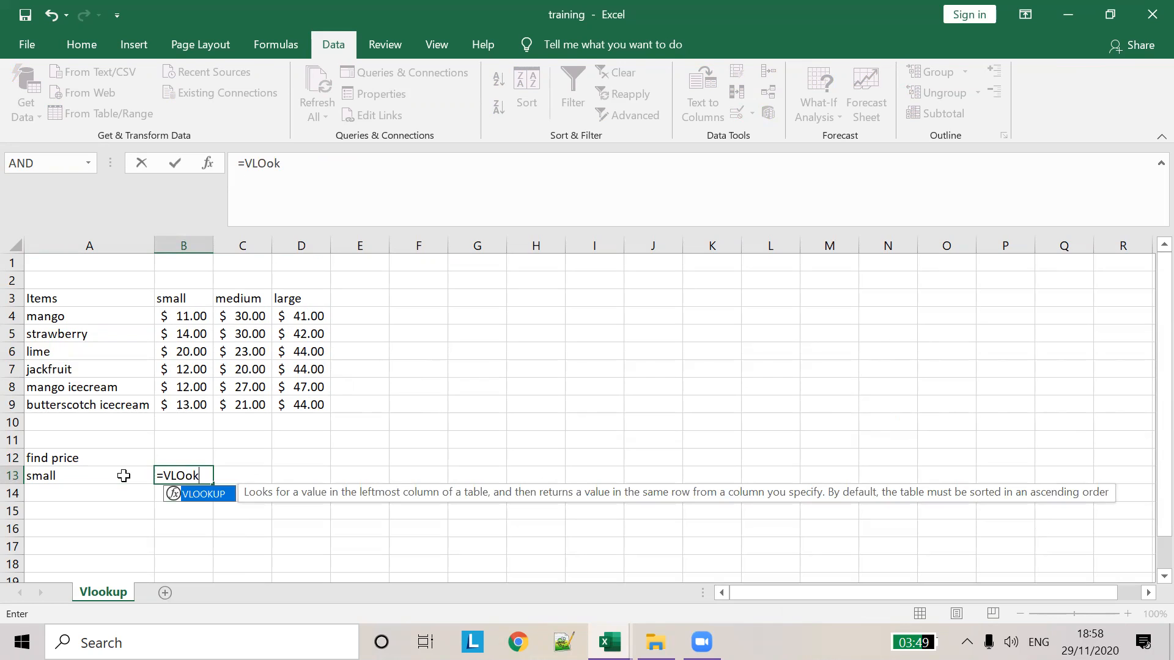
key(Tab)
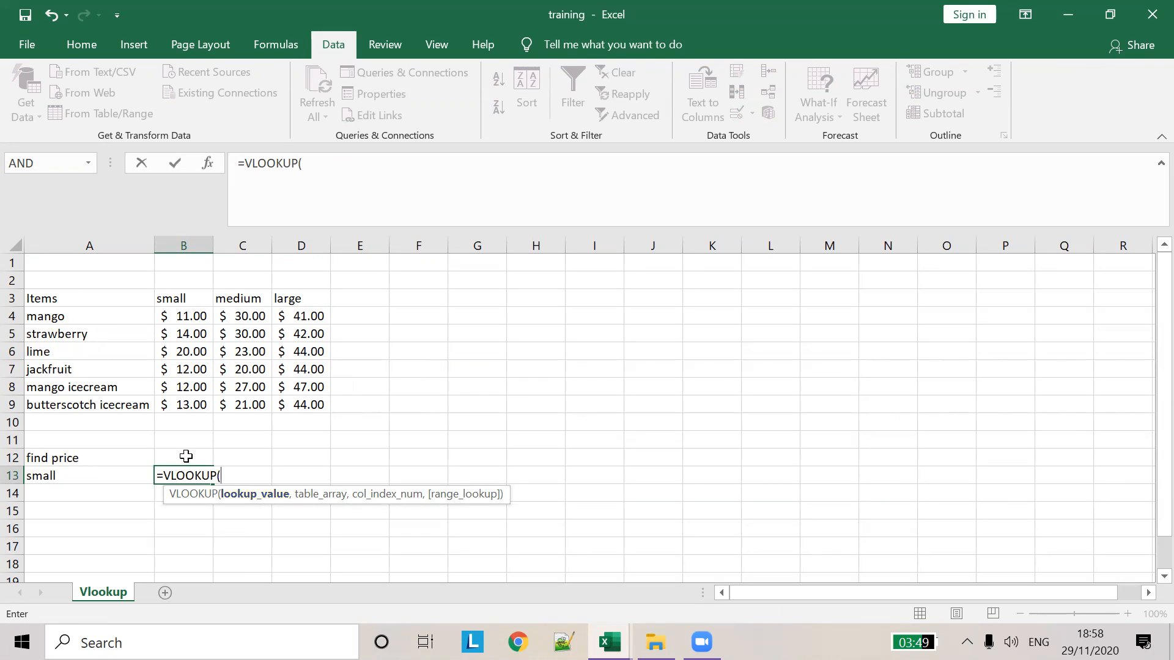
click(183, 458)
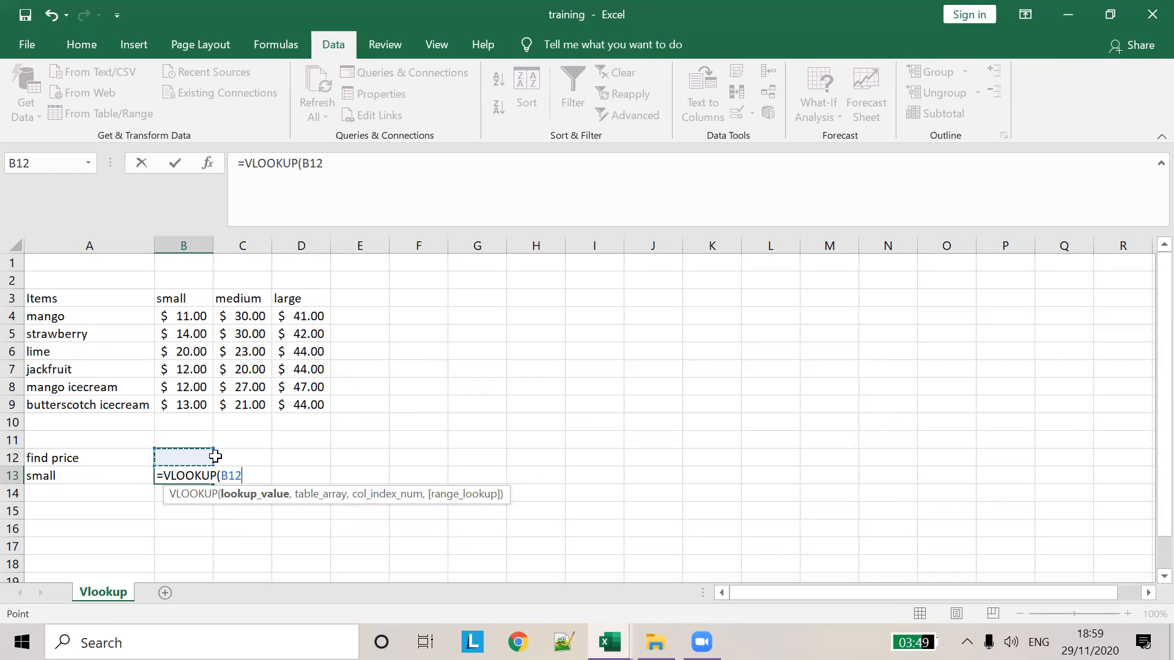
text(,)
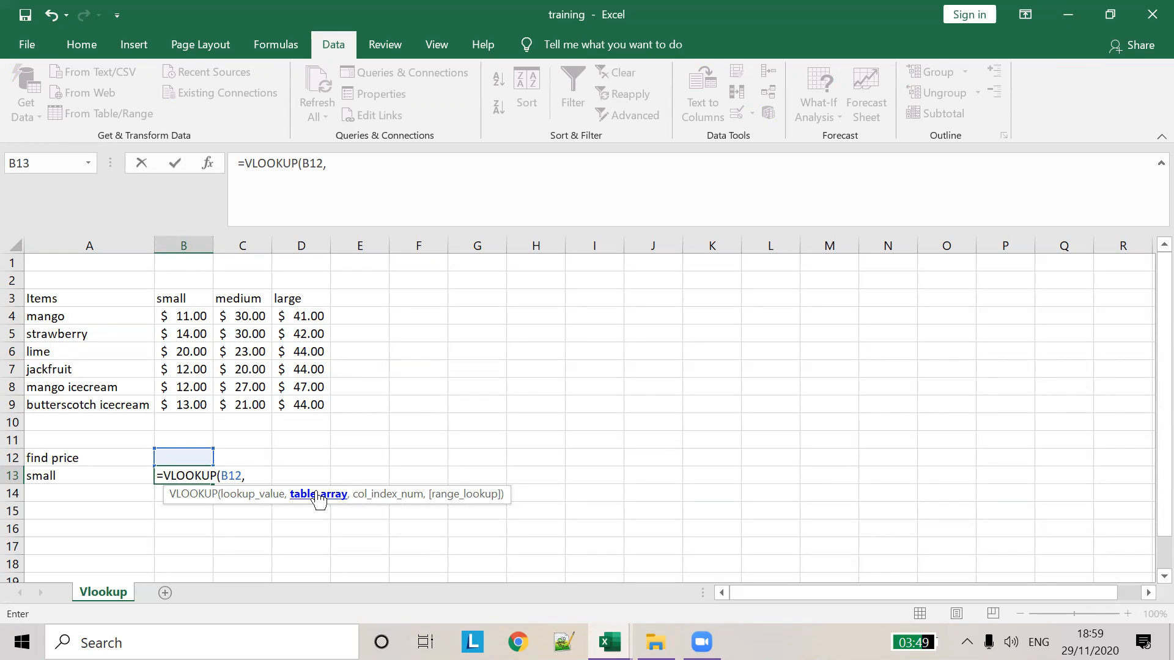
Complete the B13 formula with table array A4:D9 and column index 2, giving =VLOOKUP(B12,A4:D9,2)
click(53, 314)
drag(53, 315, 306, 403)
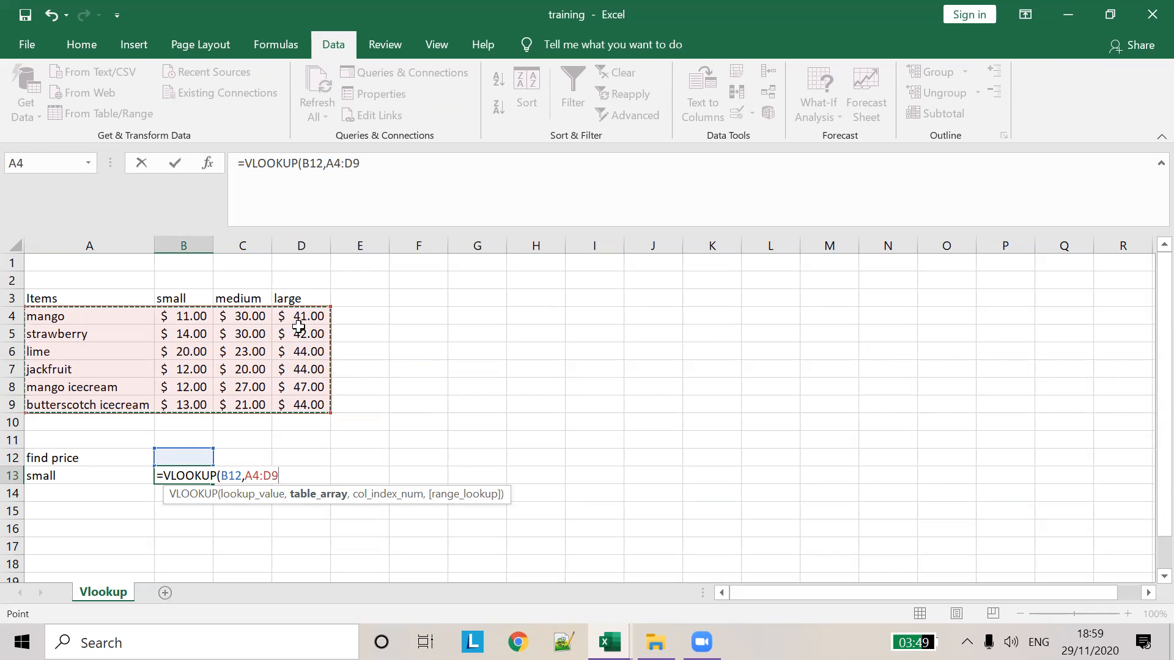
click(317, 404)
drag(118, 325, 285, 405)
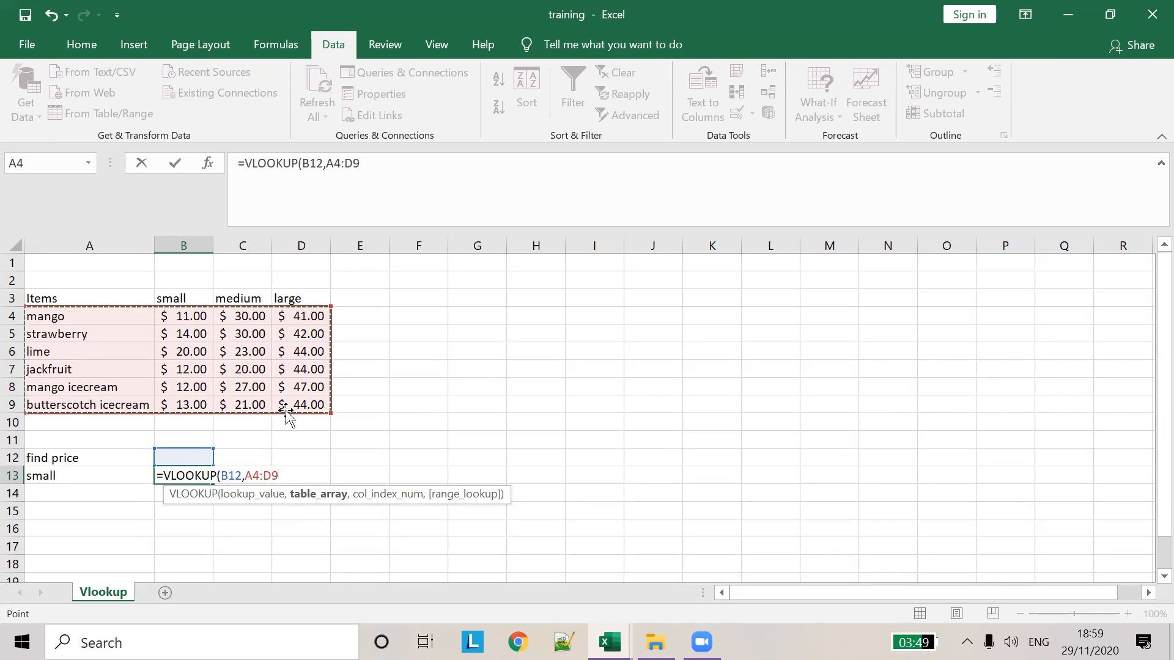
text(,)
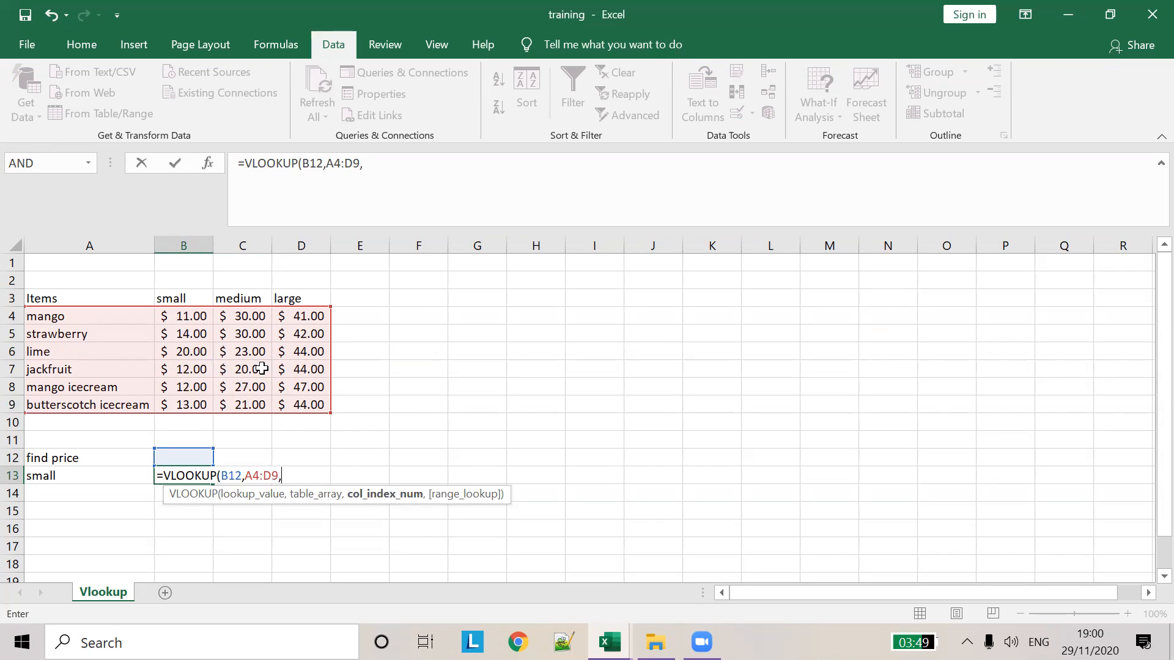
text(2)
text())
key(Tab)
click(185, 474)
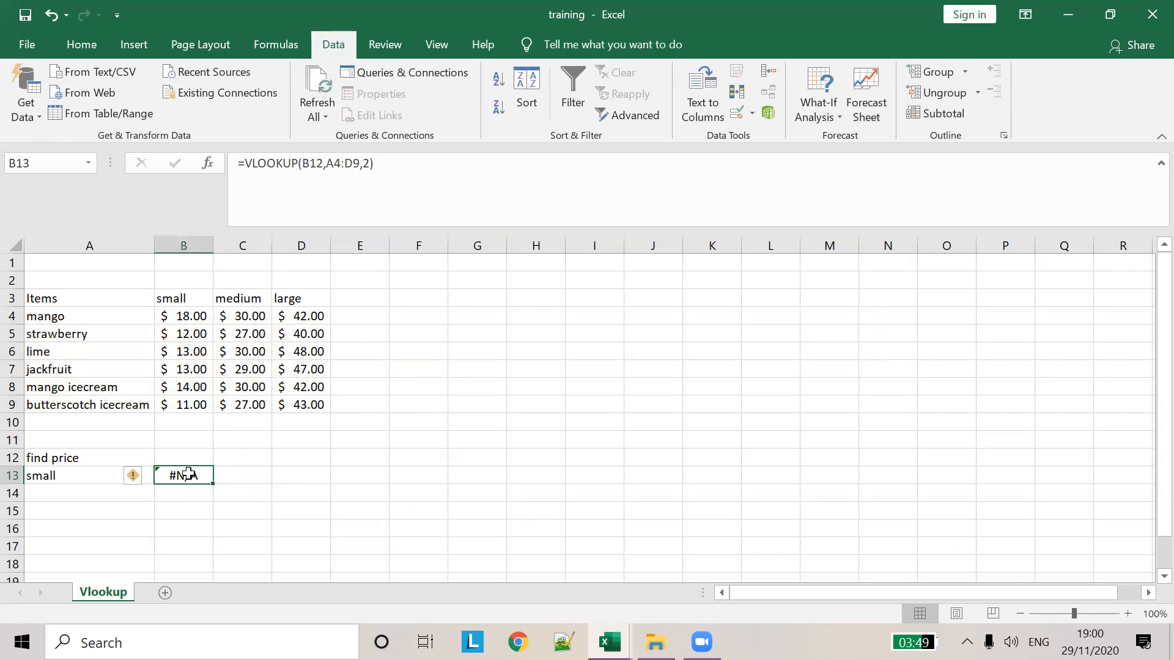
Add FALSE as the range lookup argument for an exact match, making B13 =VLOOKUP(B12,A4:D9,2,FALSE)
click(372, 164)
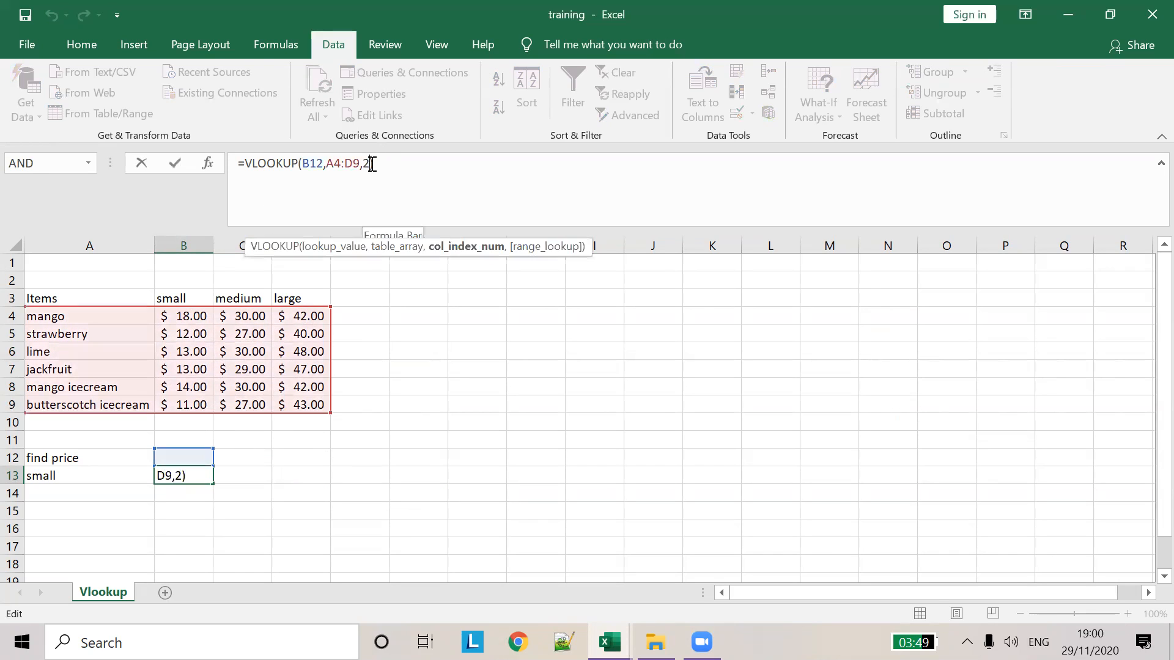
text(,FALSE)
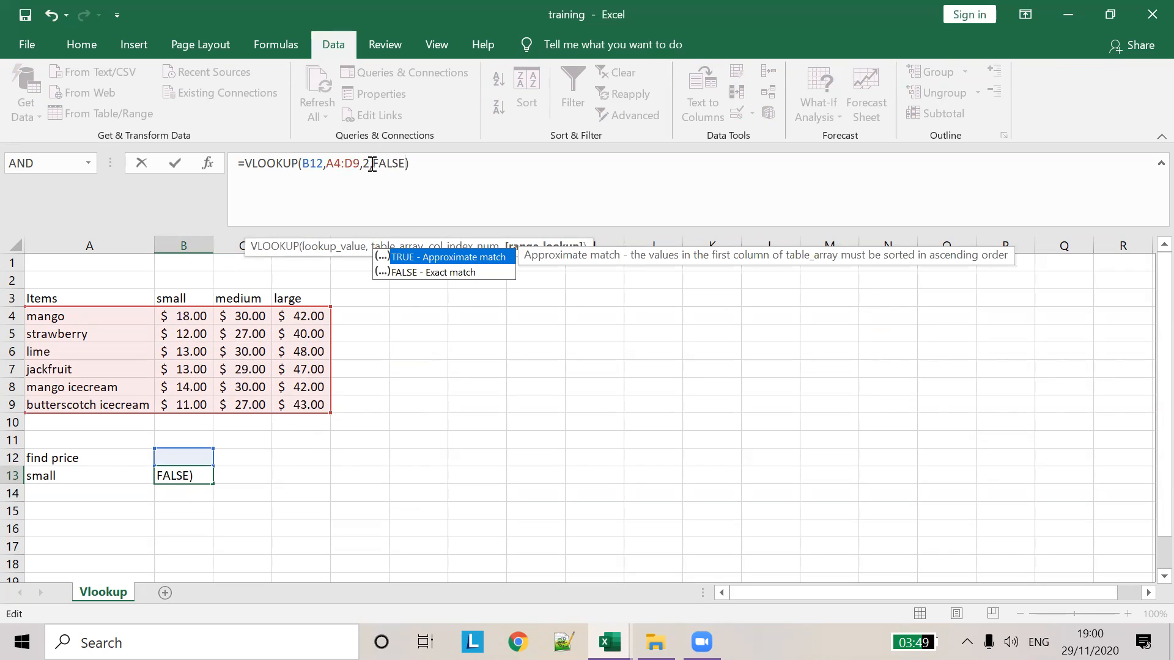
key(Down)
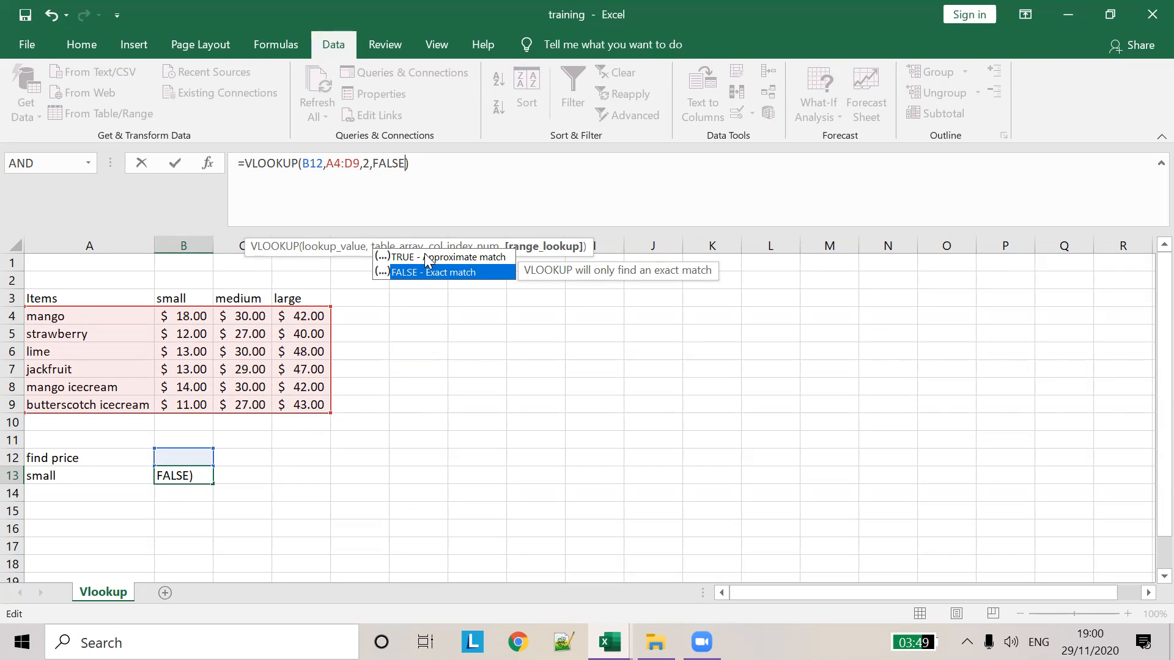
click(432, 274)
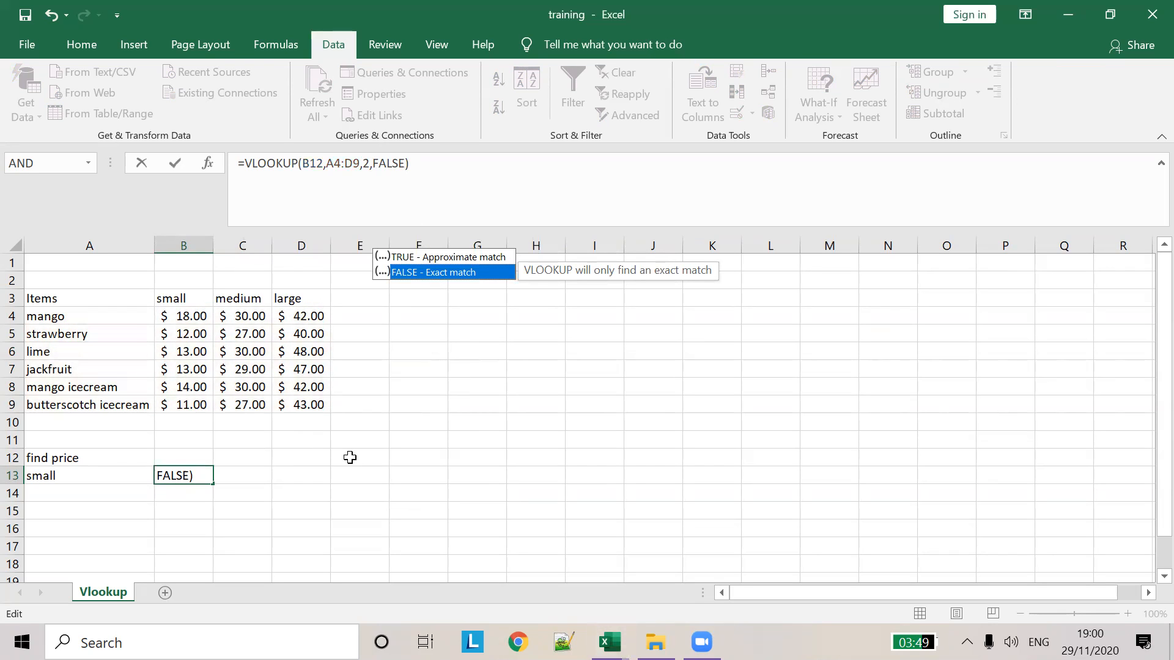
click(284, 473)
click(215, 478)
click(169, 476)
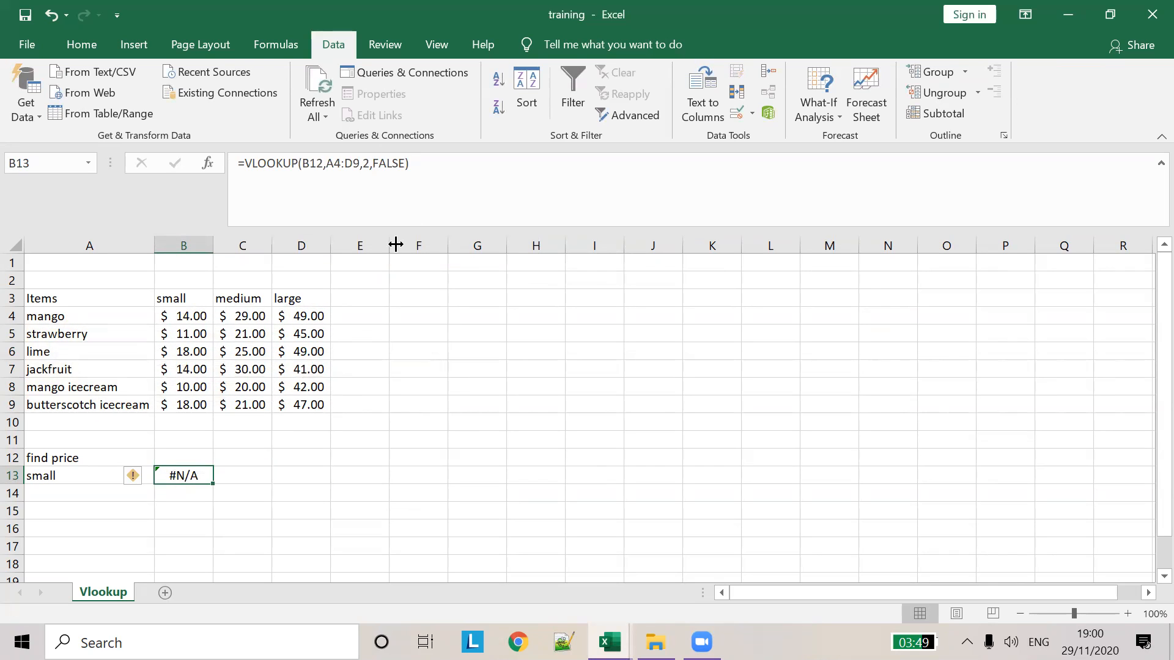
Choose mango from the item dropdown in B12
click(181, 459)
click(221, 461)
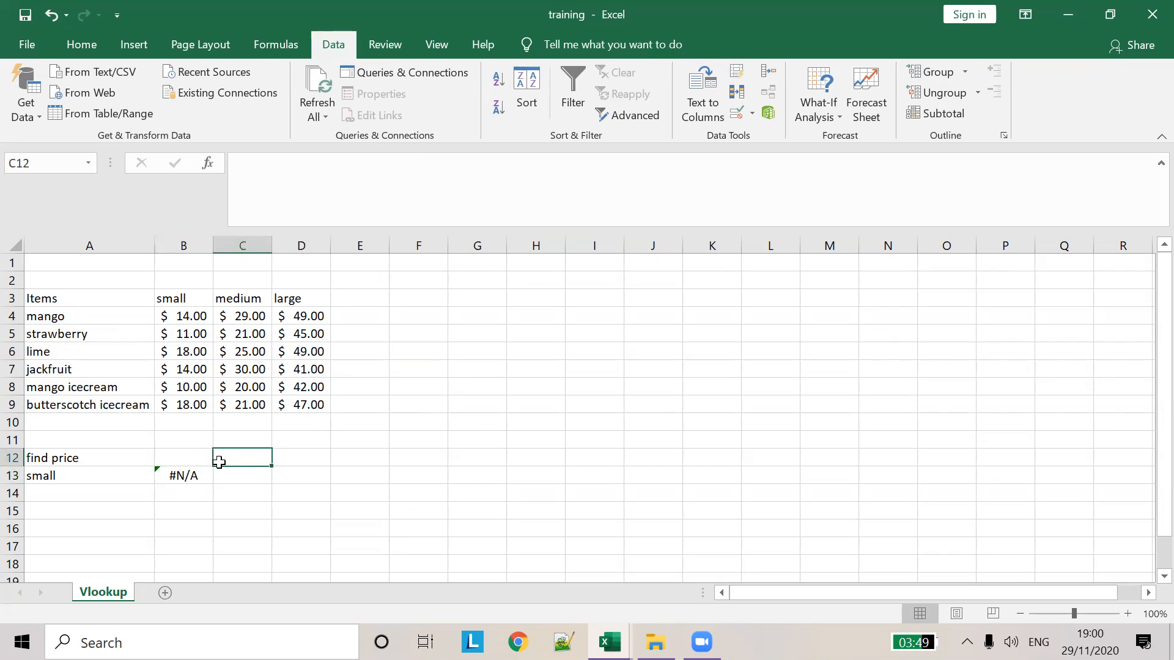
click(202, 459)
click(220, 458)
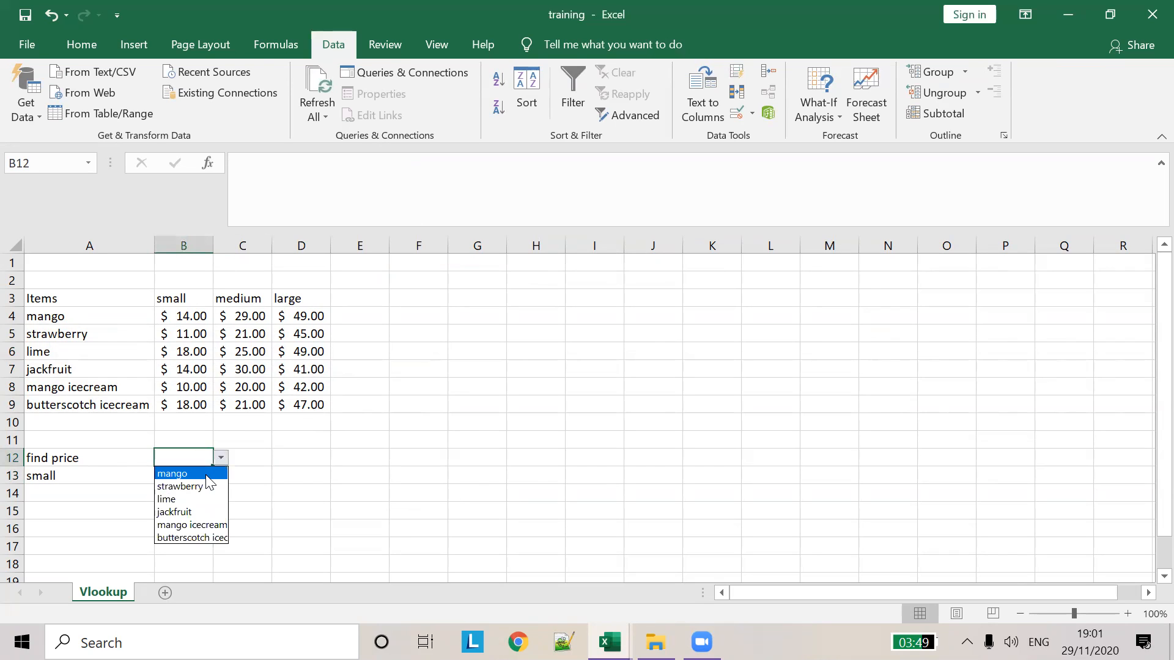
click(207, 474)
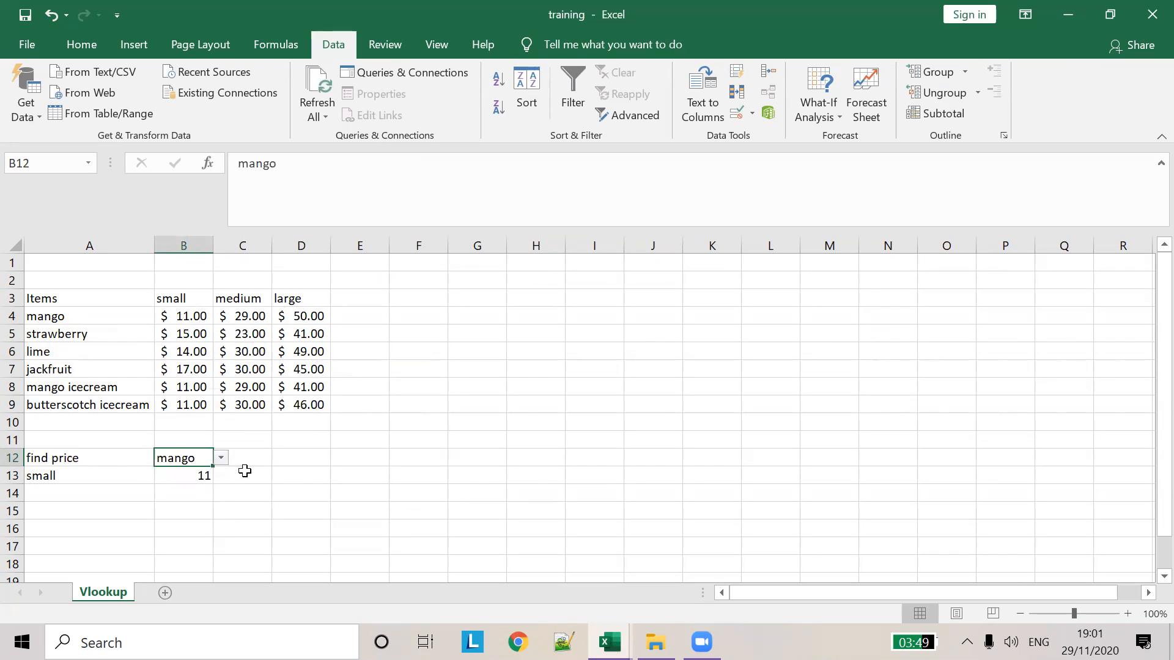
Compare mango's small price in B4 with the B13 lookup and review the arguments of its VLOOKUP formula
click(183, 316)
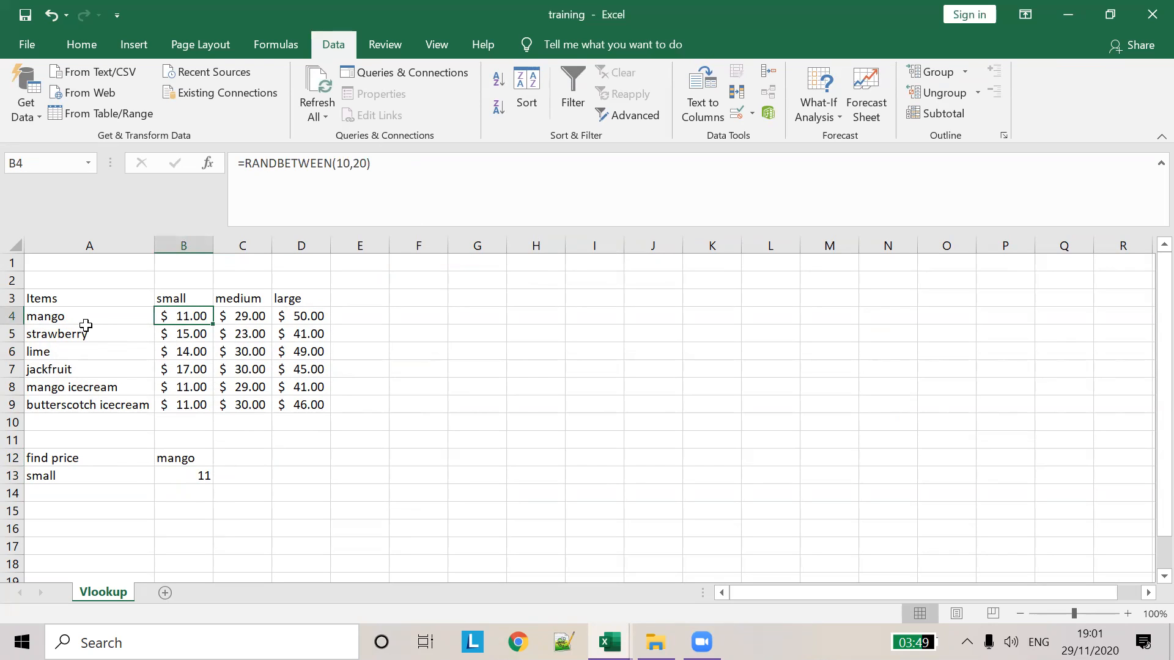
click(201, 460)
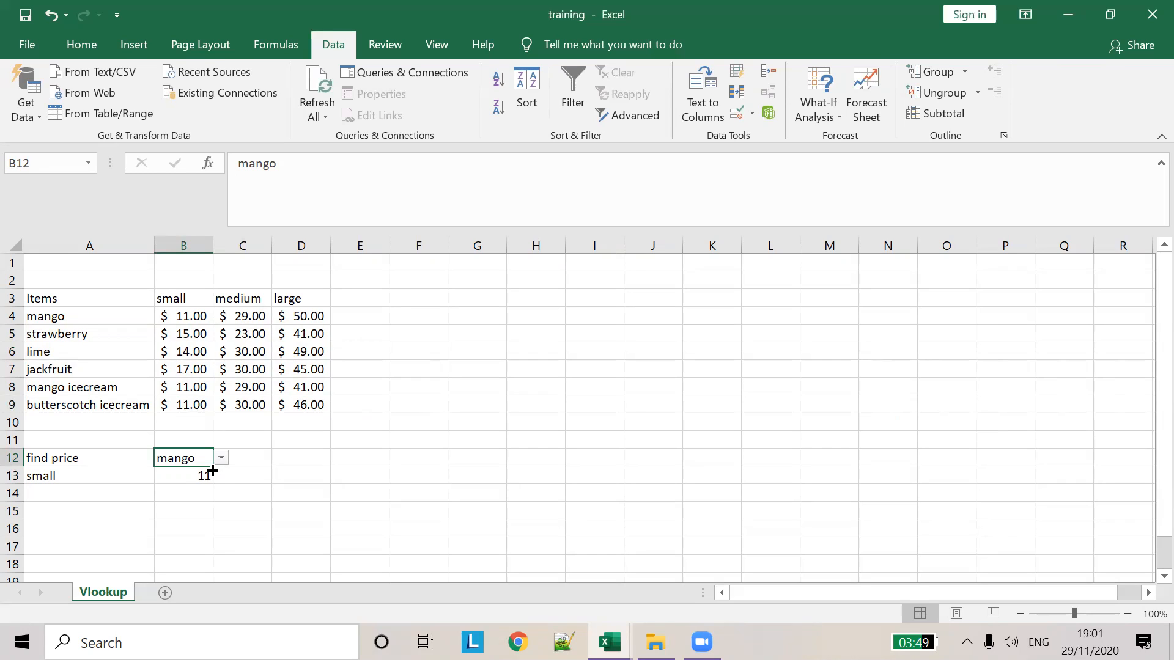
click(174, 475)
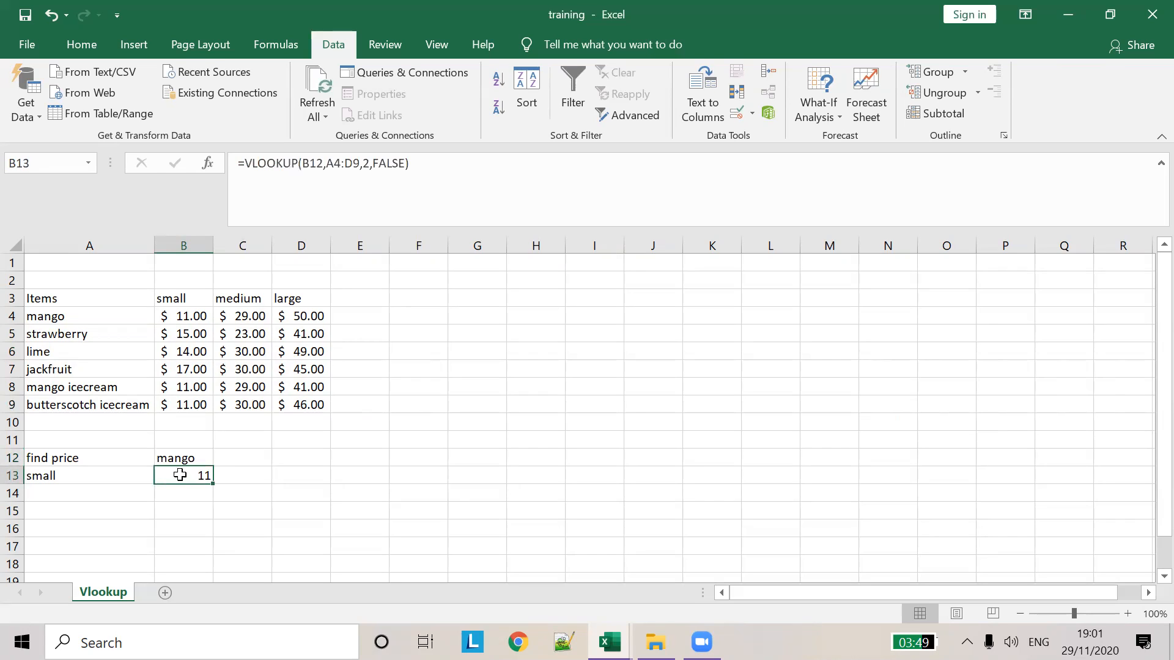
click(297, 168)
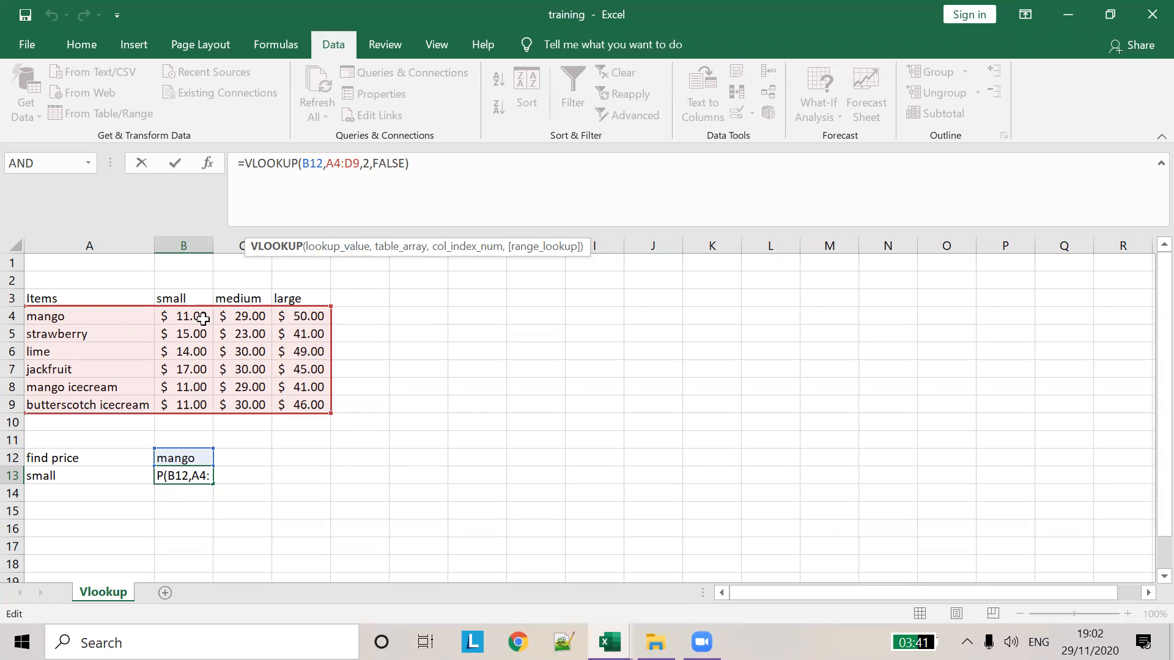
click(392, 164)
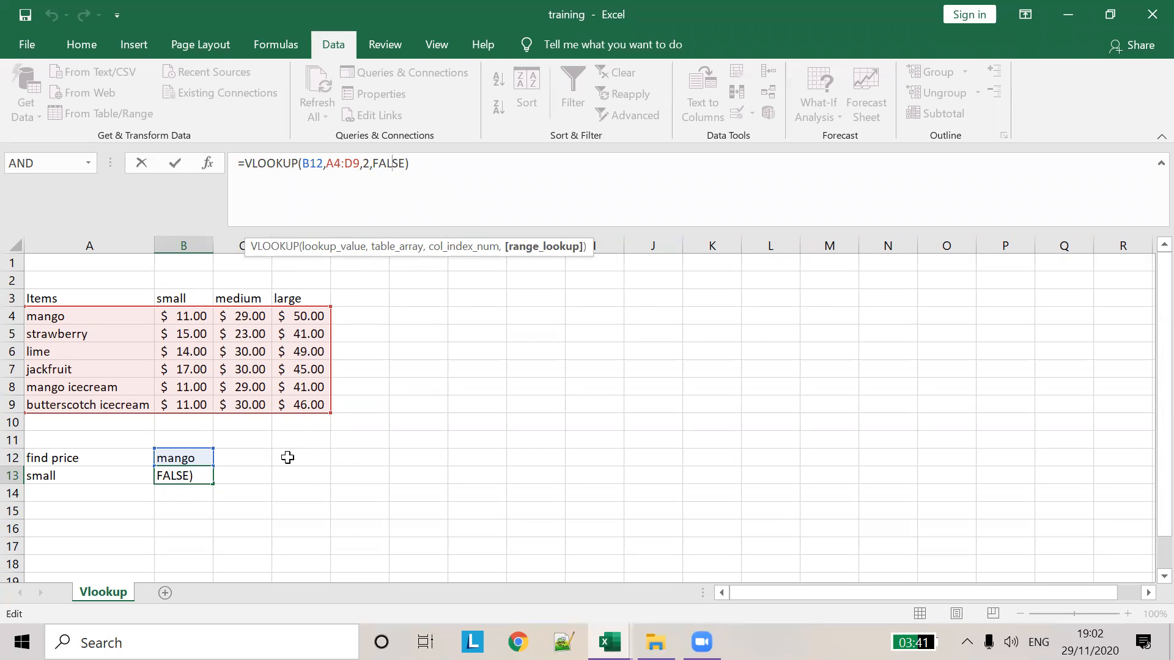
click(232, 479)
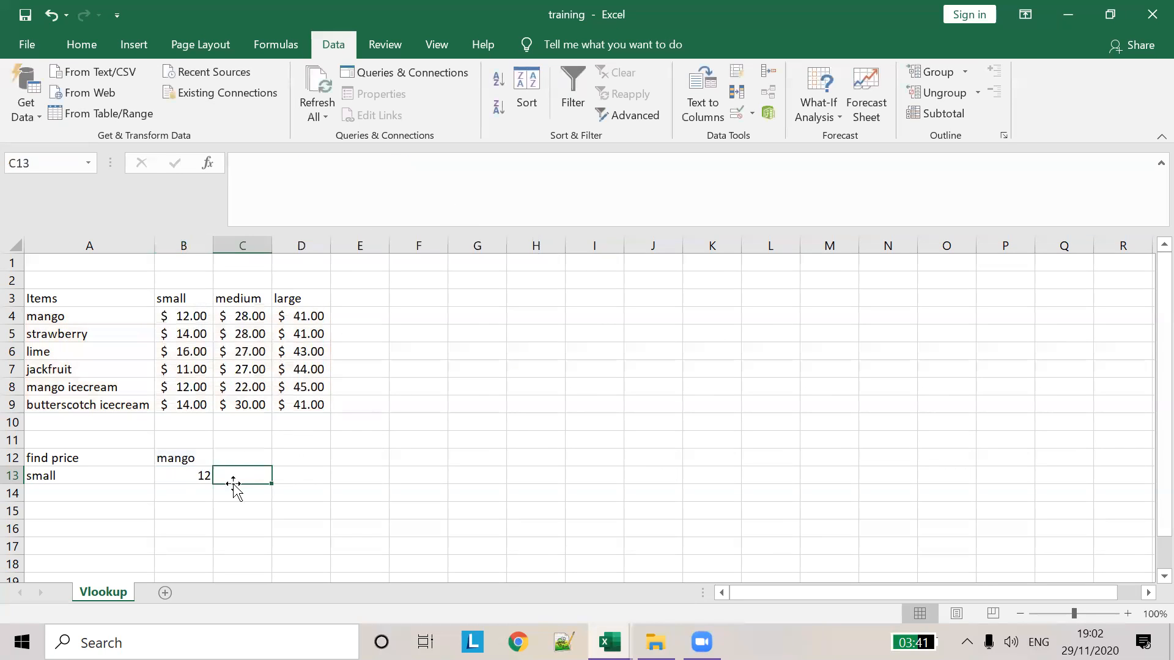
Change the range lookup argument in B13 to TRUE for an approximate match, giving =VLOOKUP(B12,A4:D9,2,TRUE)
click(192, 482)
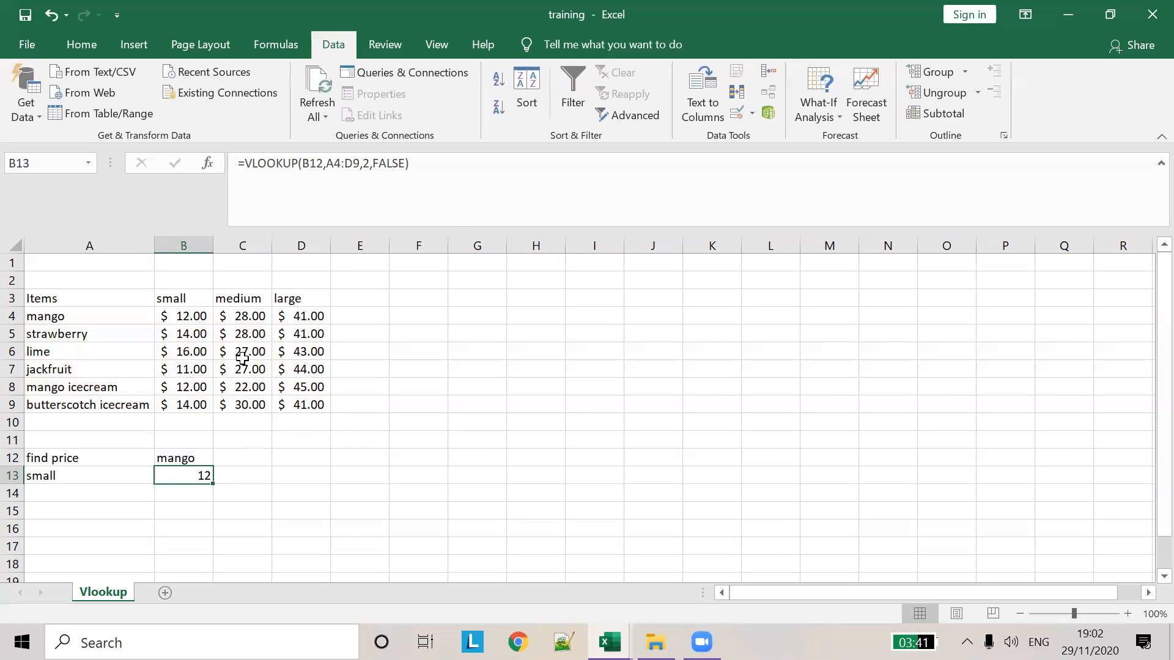
double_click(397, 165)
text(TRUE)
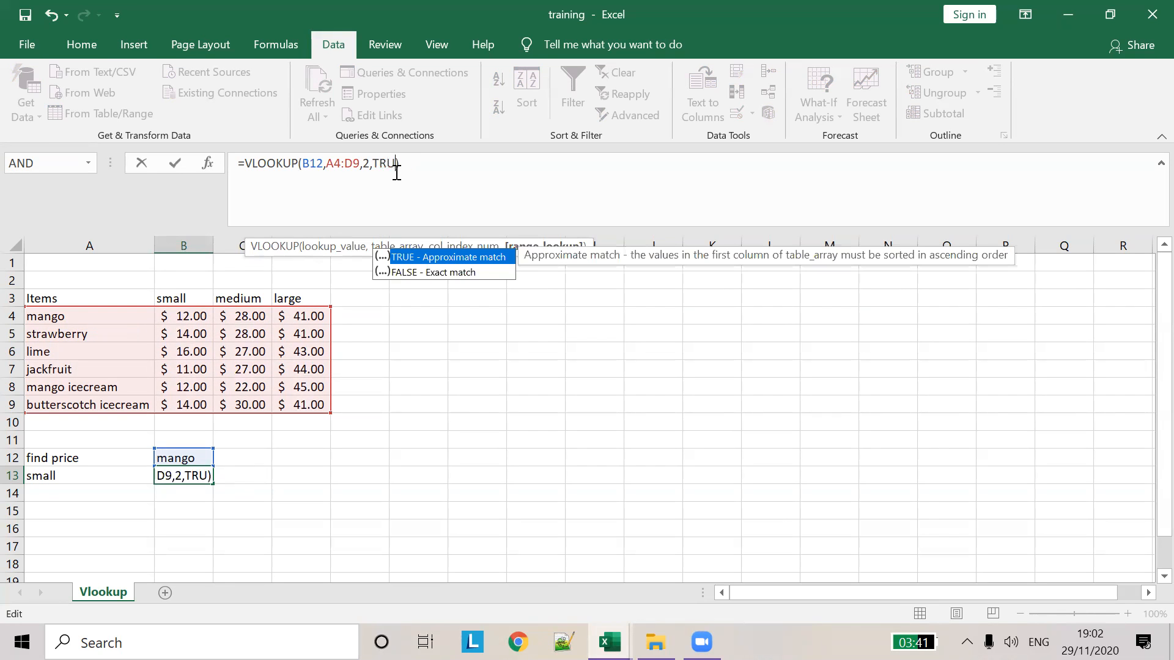
click(404, 257)
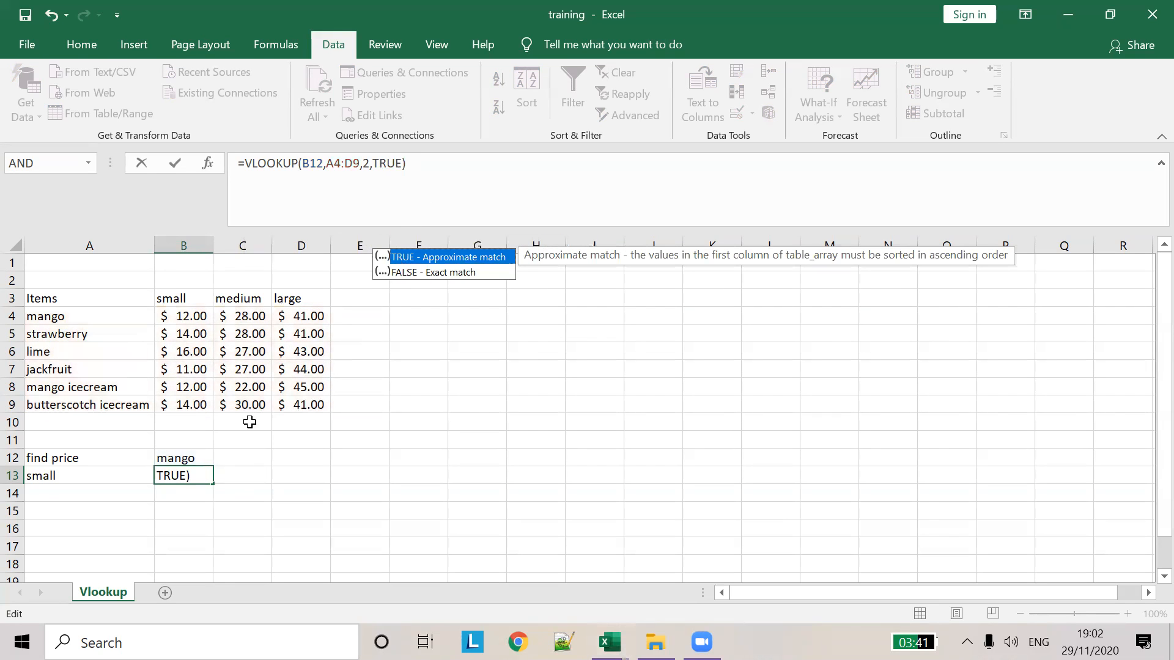
Try the partial item name mang as the lookup value in B12
click(203, 462)
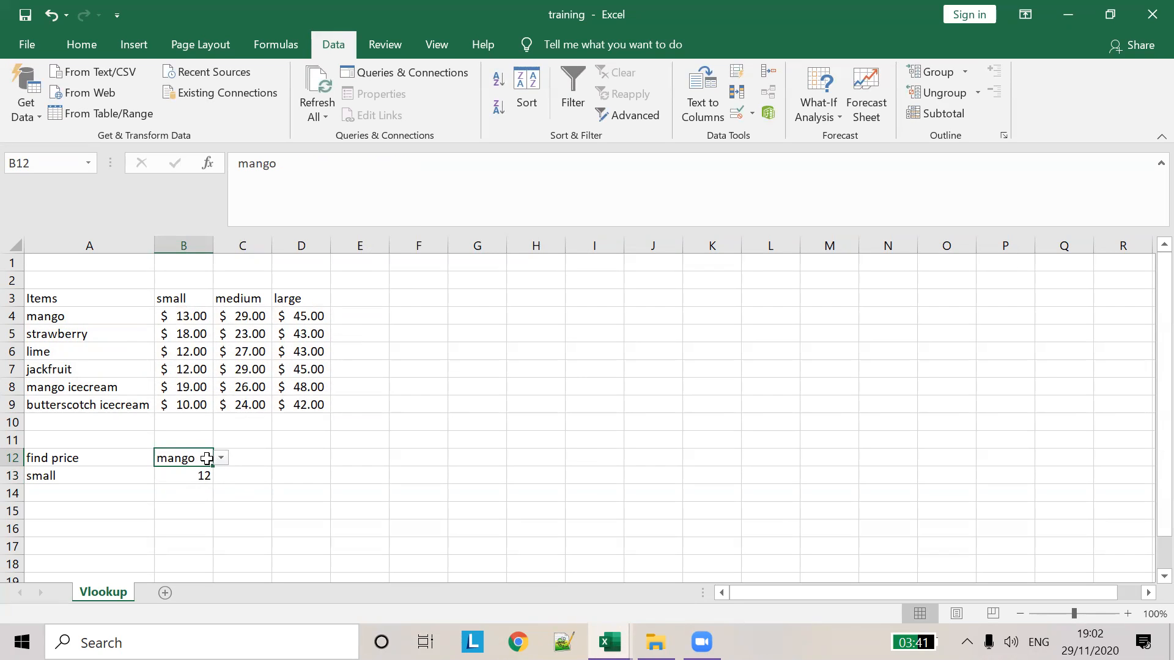
double_click(204, 463)
key(BackSpace)
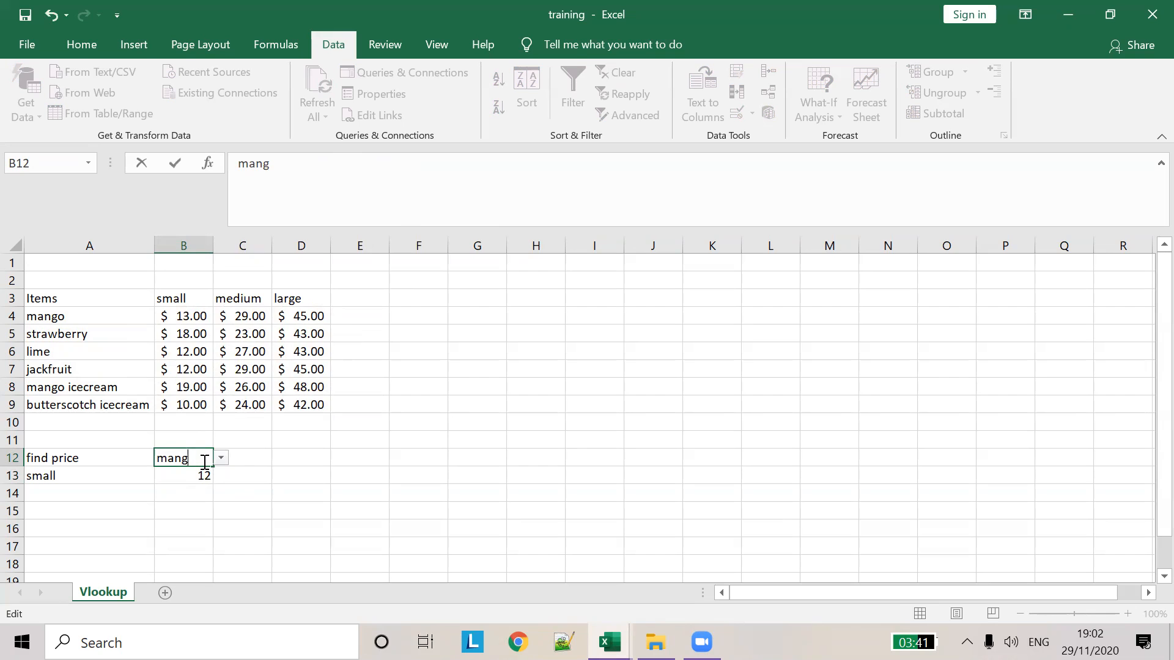
key(Return)
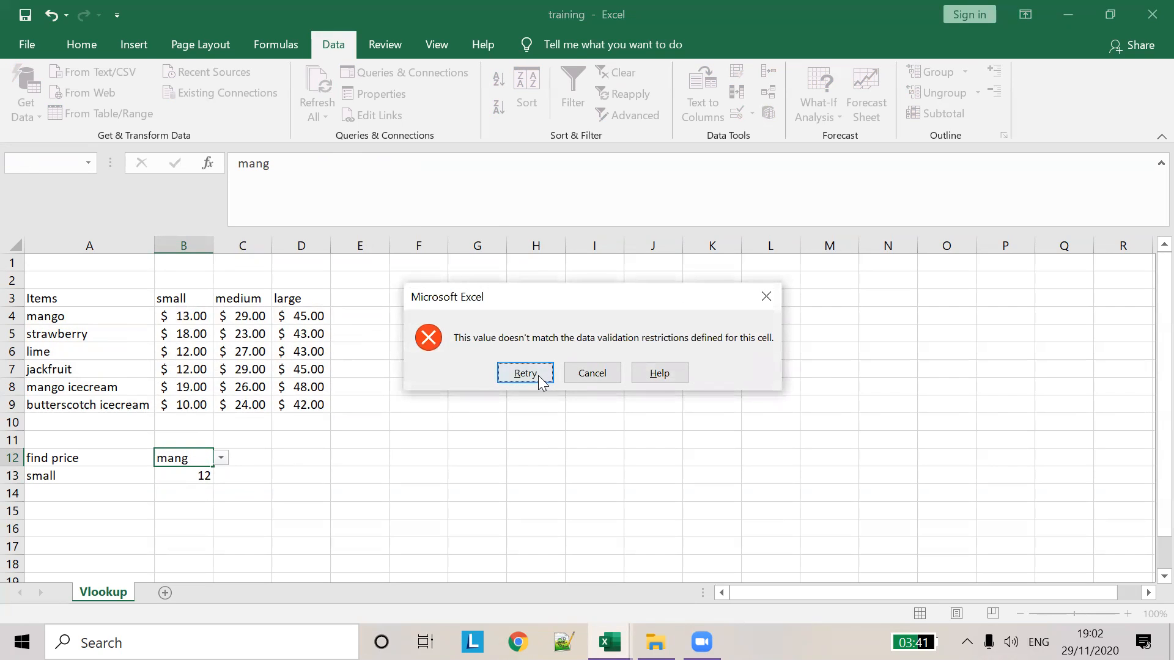
click(539, 378)
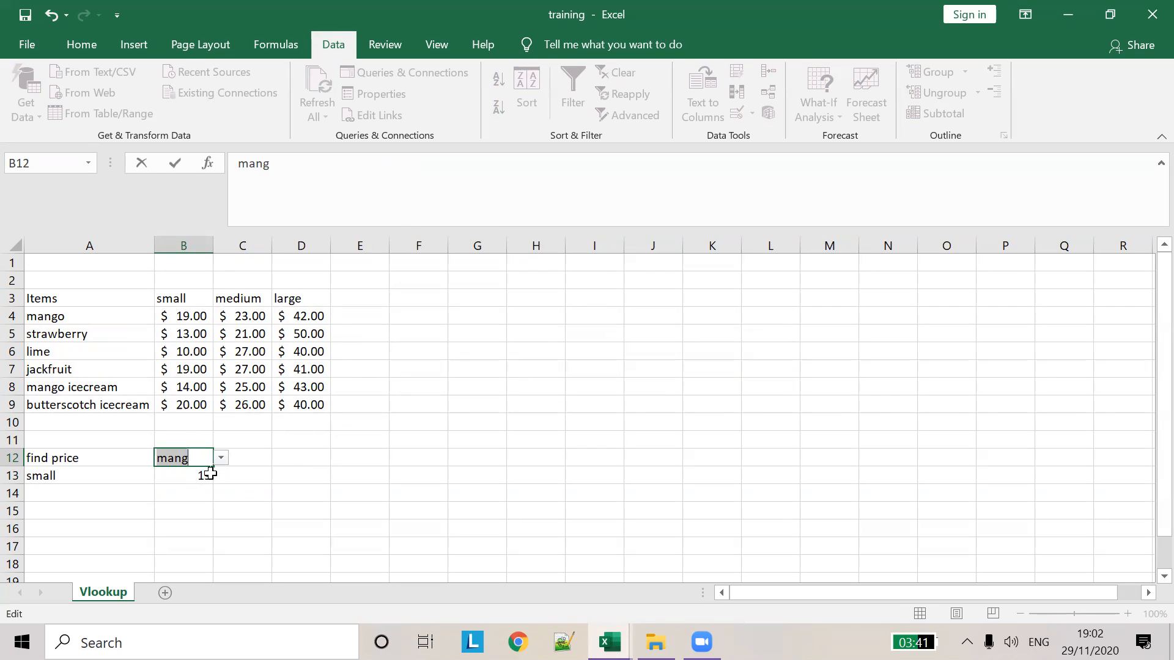
Try straw as the lookup value in B12, then cancel the entry to keep mango
click(202, 457)
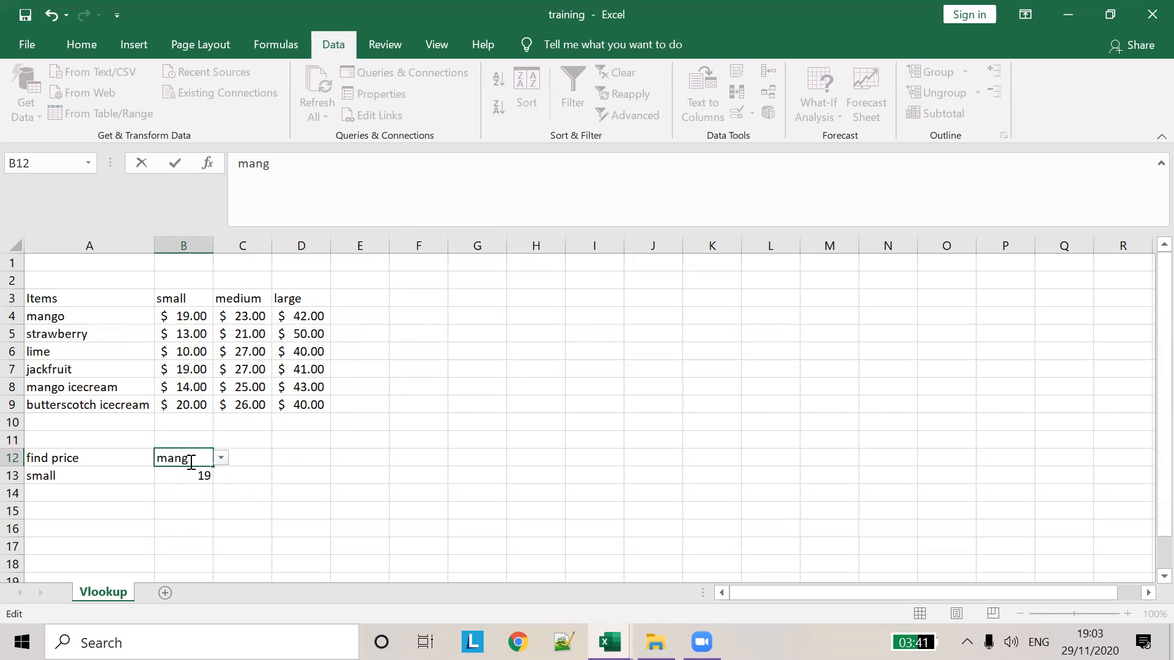
key(BackSpace)
key(BackSpace)
key(BackSpace)
key(BackSpace)
text(straw)
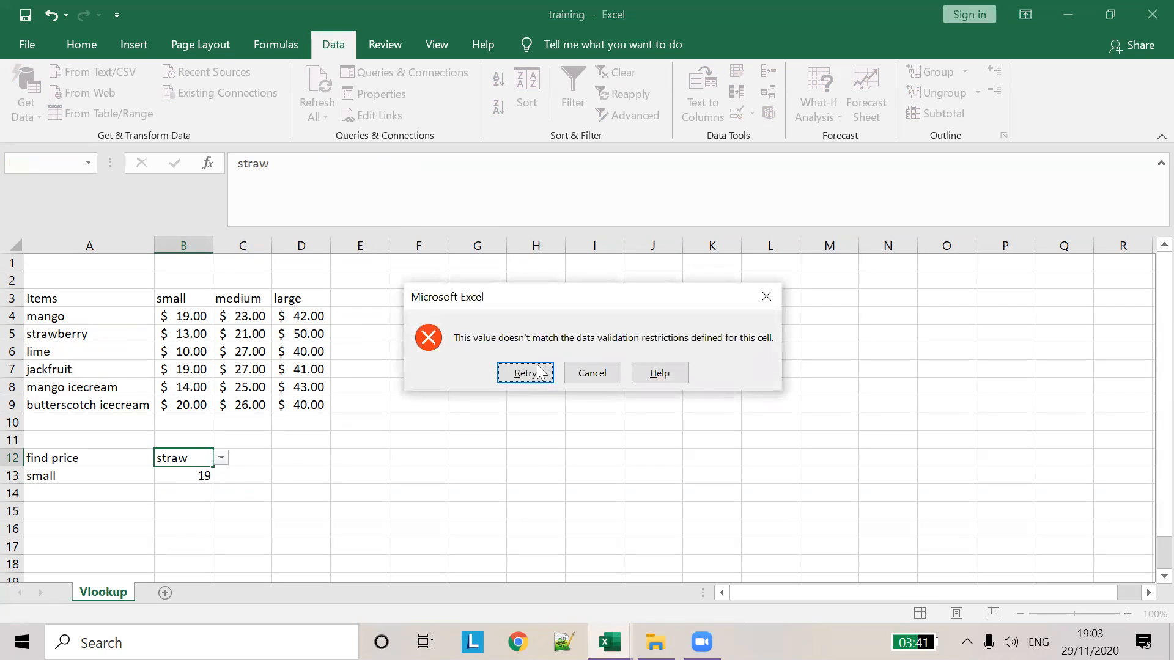
click(525, 373)
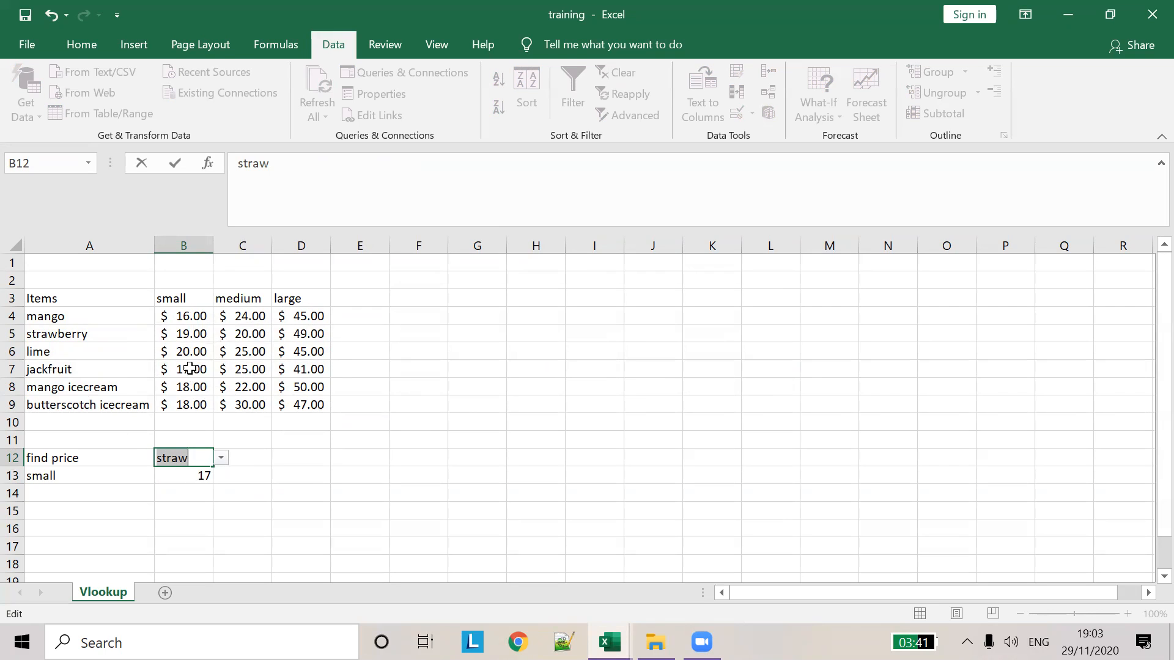
click(189, 371)
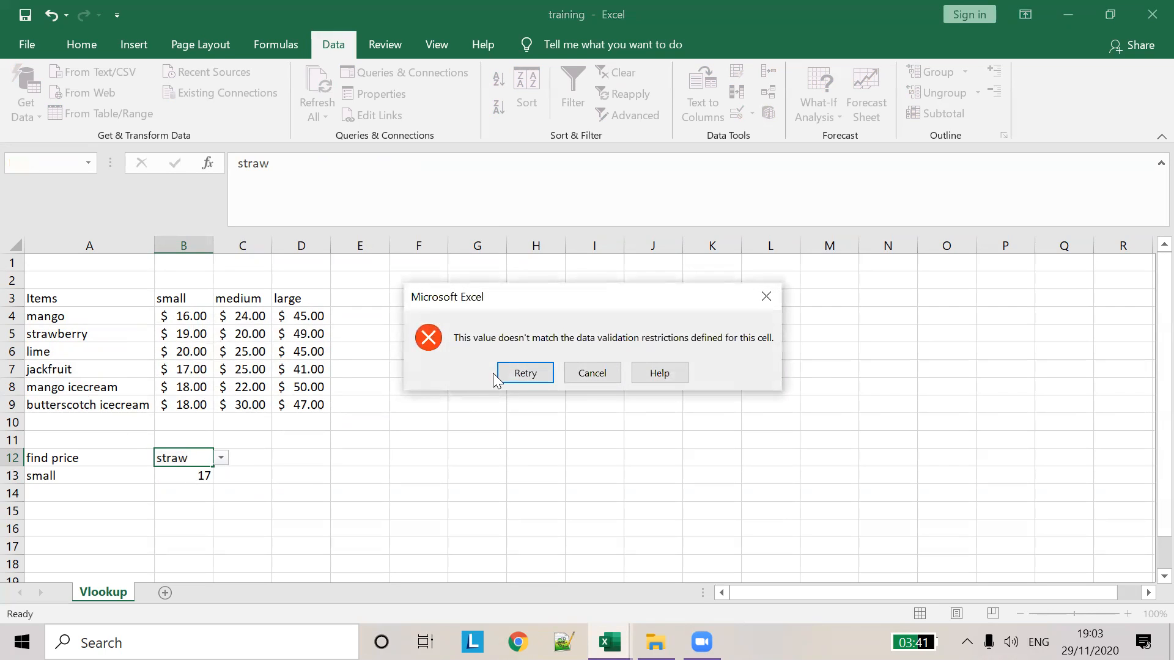
click(599, 372)
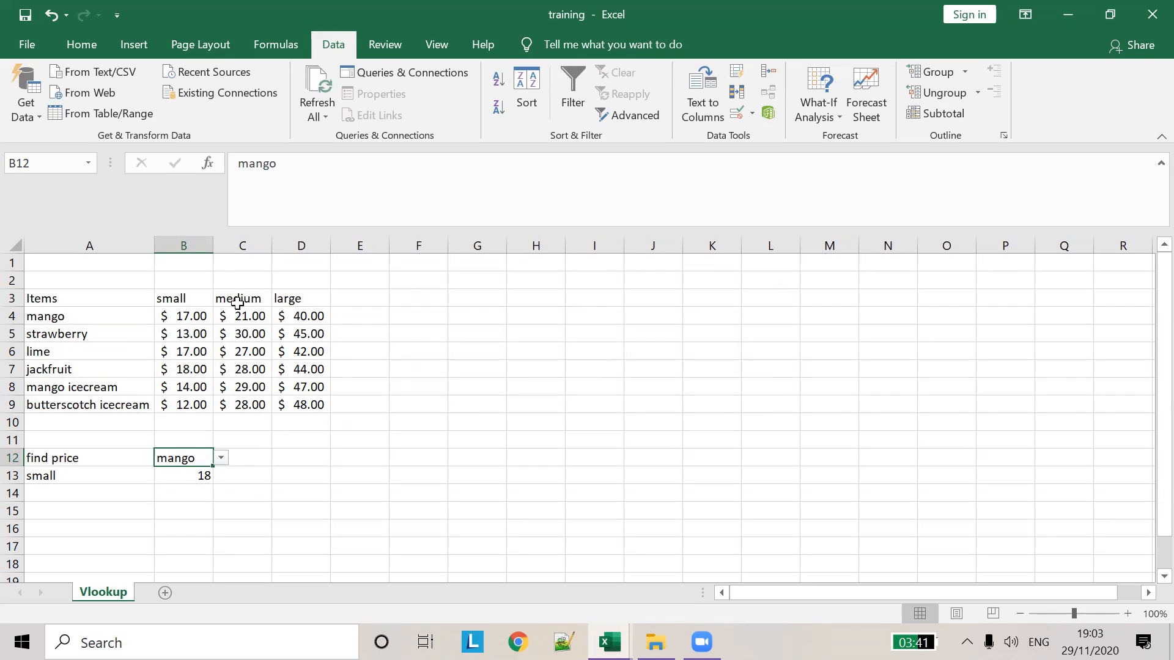
Try icecream as the lookup value in B12, then discard the entry to keep mango
double_click(189, 456)
key(BackSpace)
key(BackSpace)
key(BackSpace)
key(BackSpace)
key(BackSpace)
text(ic)
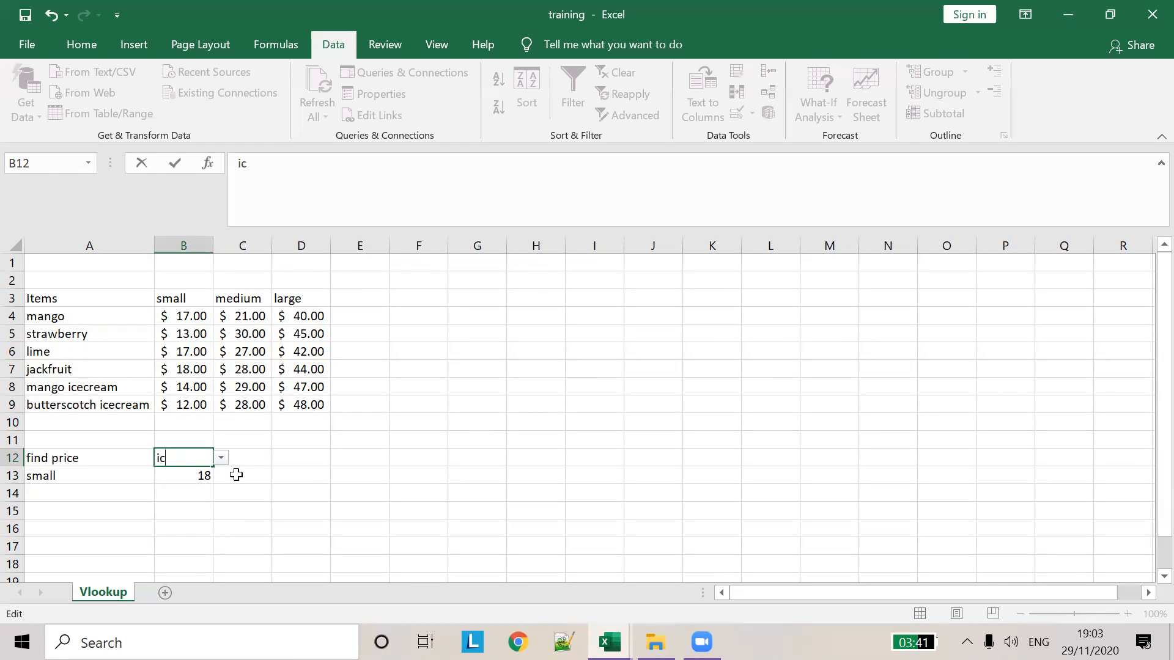
text(ecream)
key(Return)
click(519, 374)
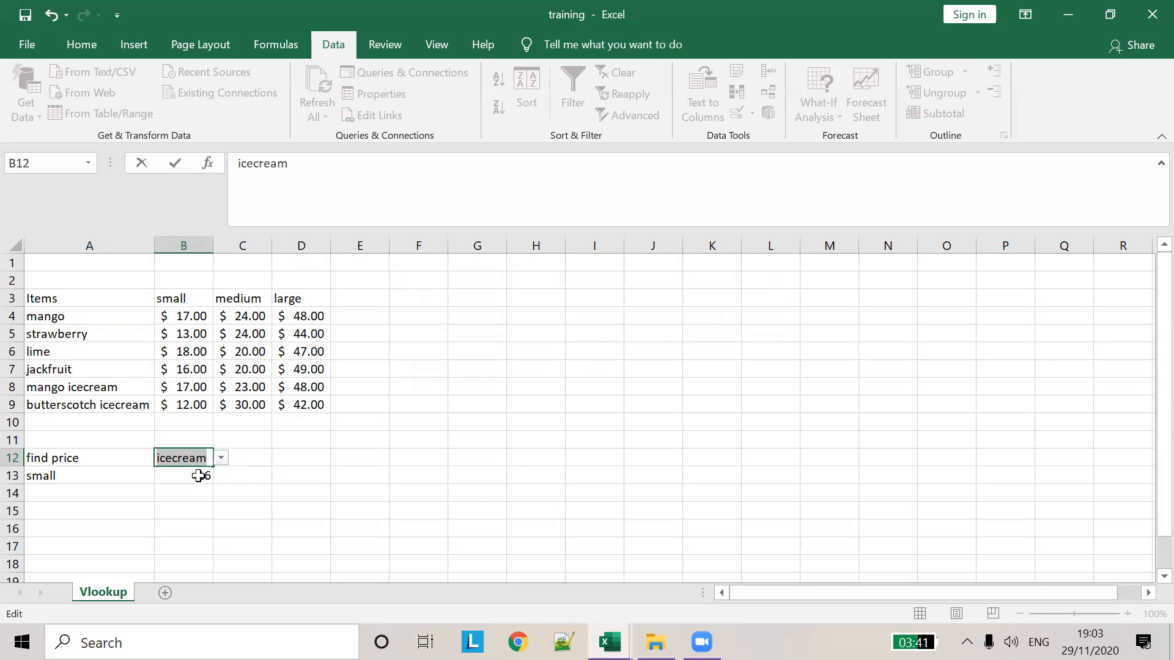
click(199, 475)
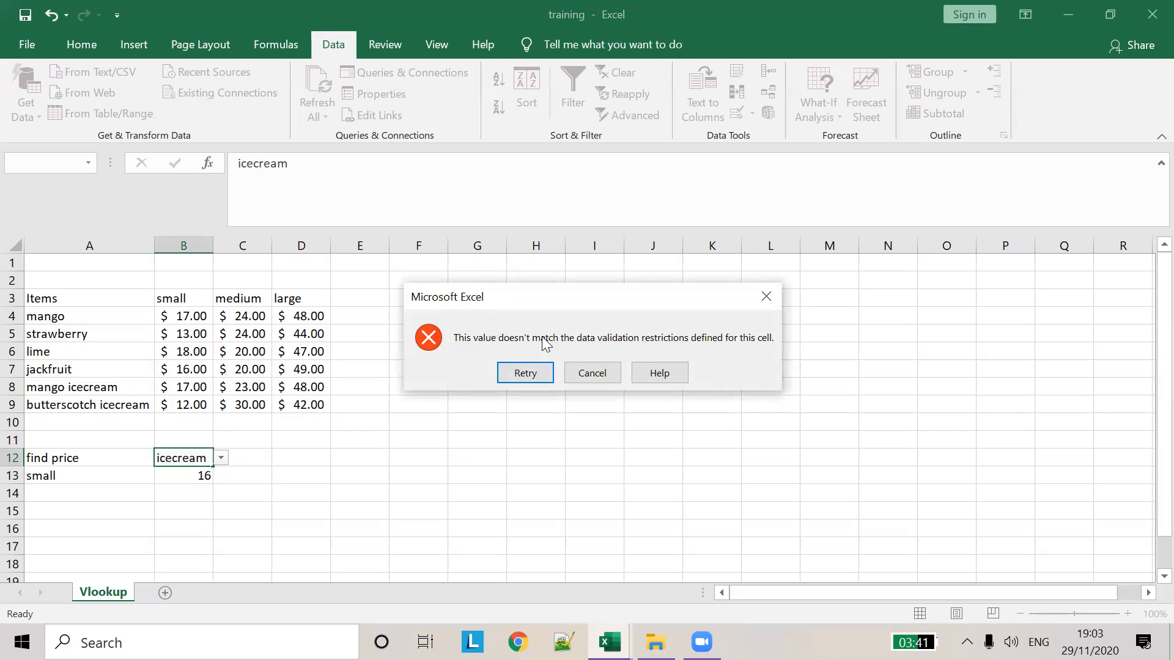
click(592, 372)
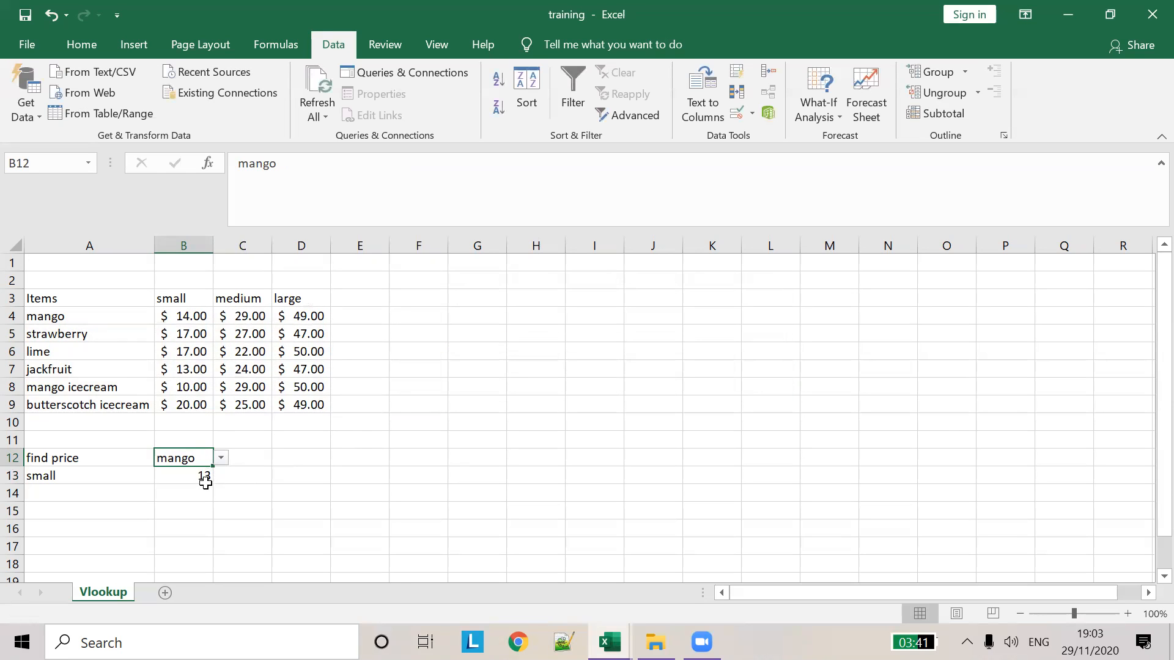
Set the range lookup argument in B13 back to FALSE, making the formula =VLOOKUP(B12,A4:D9,2,FALSE)
click(198, 476)
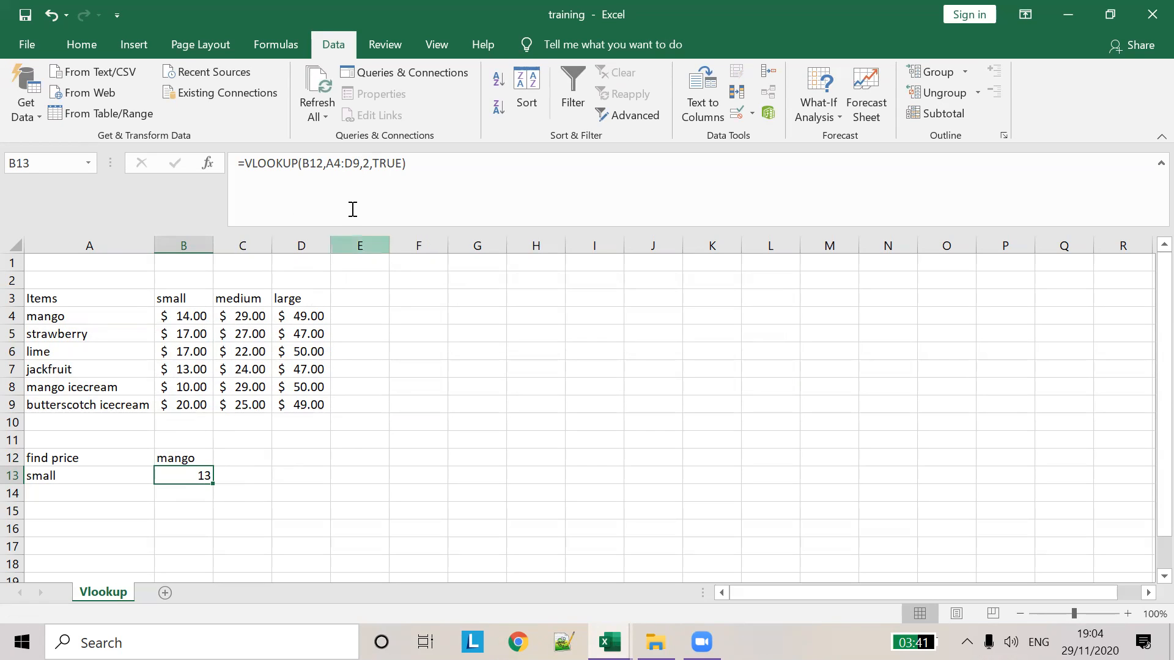
double_click(392, 162)
text(FALSE)
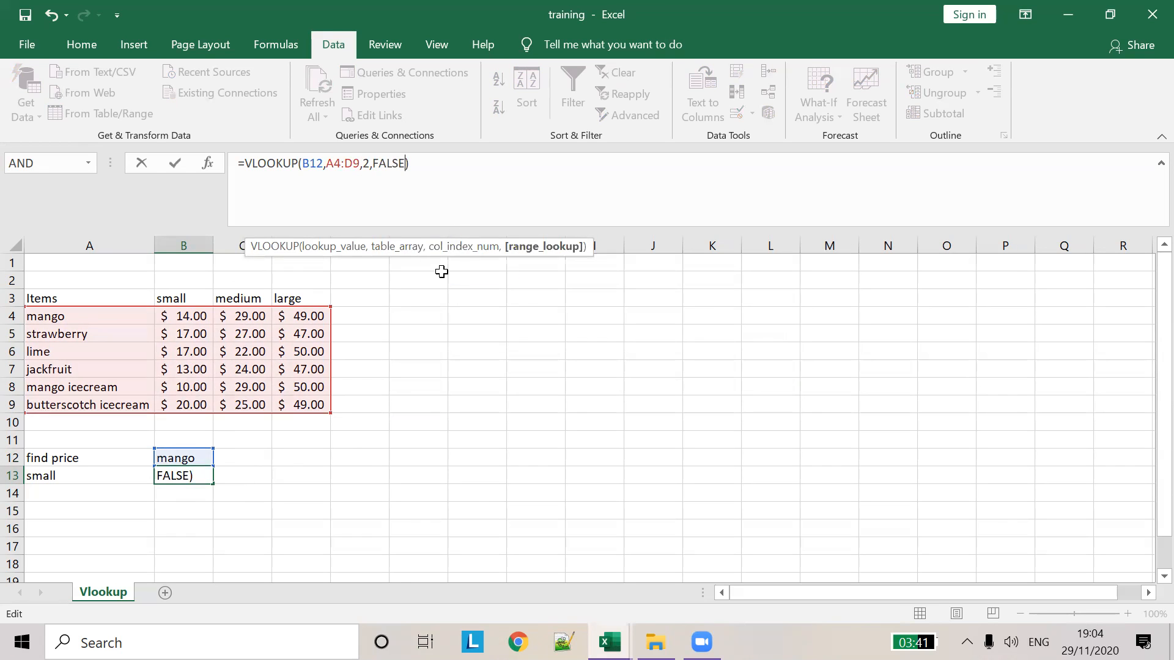
click(394, 383)
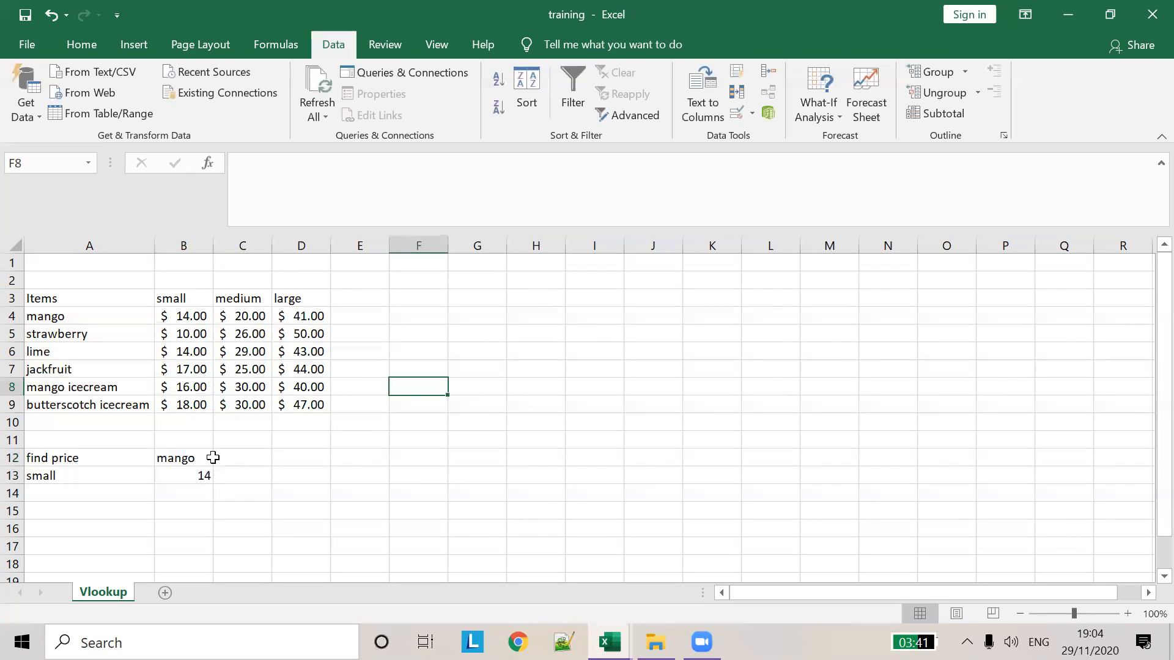
Enter the label medium in cell A14 below small
click(107, 497)
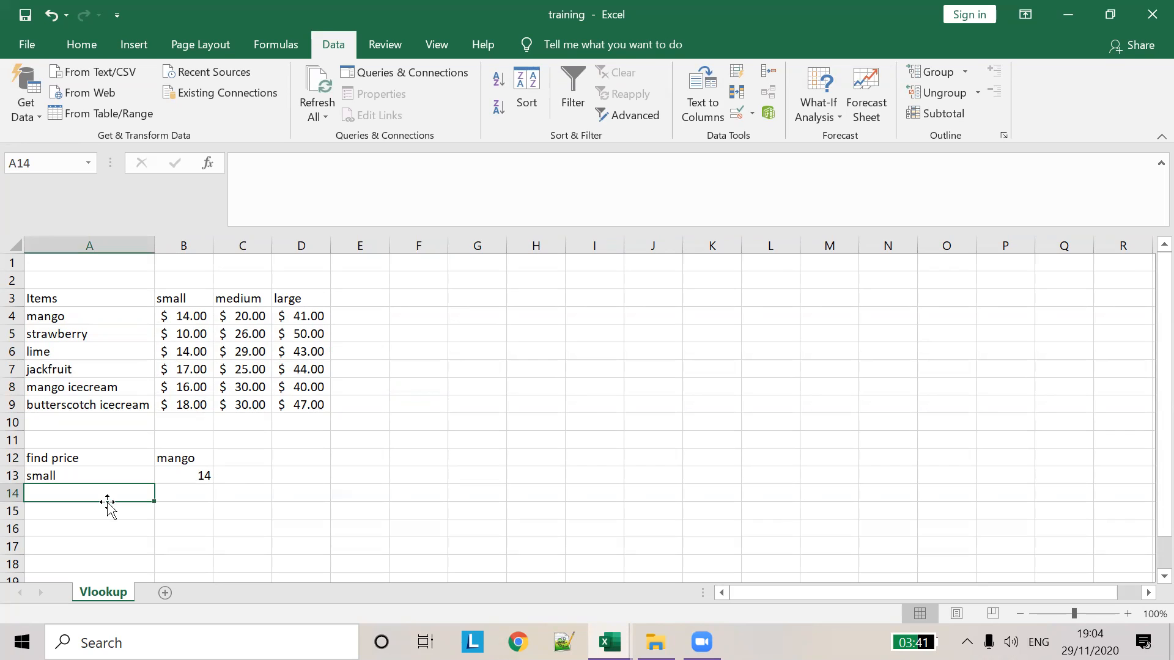
text(medium)
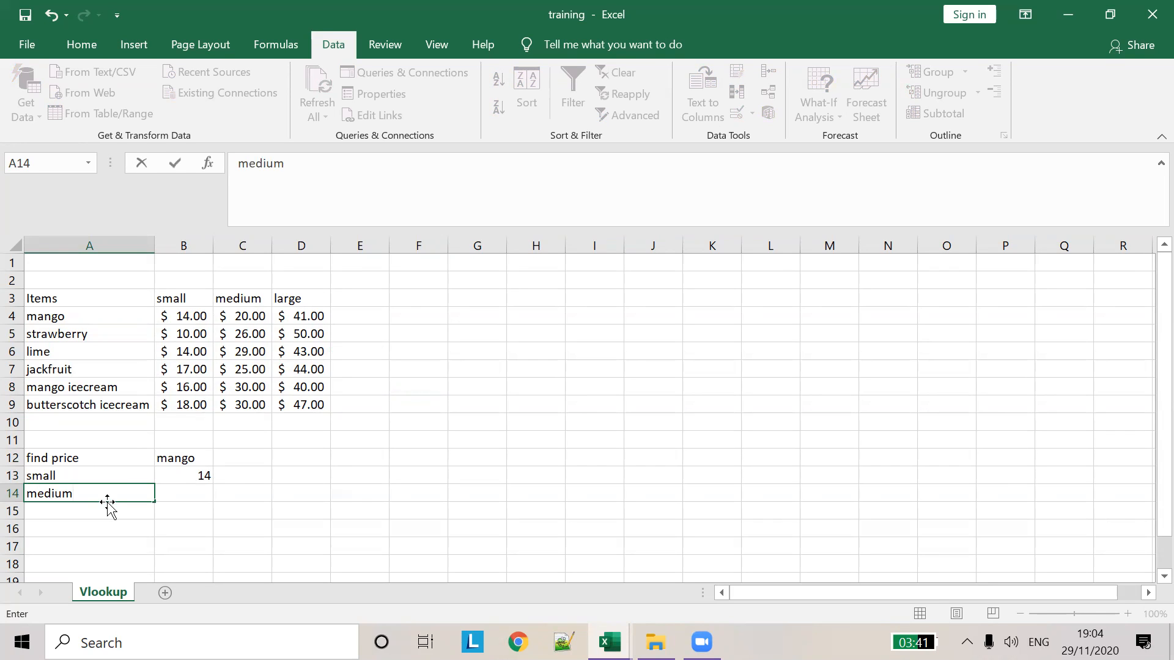
key(Tab)
Enter the medium price lookup =VLOOKUP(B12,A4:D9,3,FALSE) in cell B14
text(=Vl)
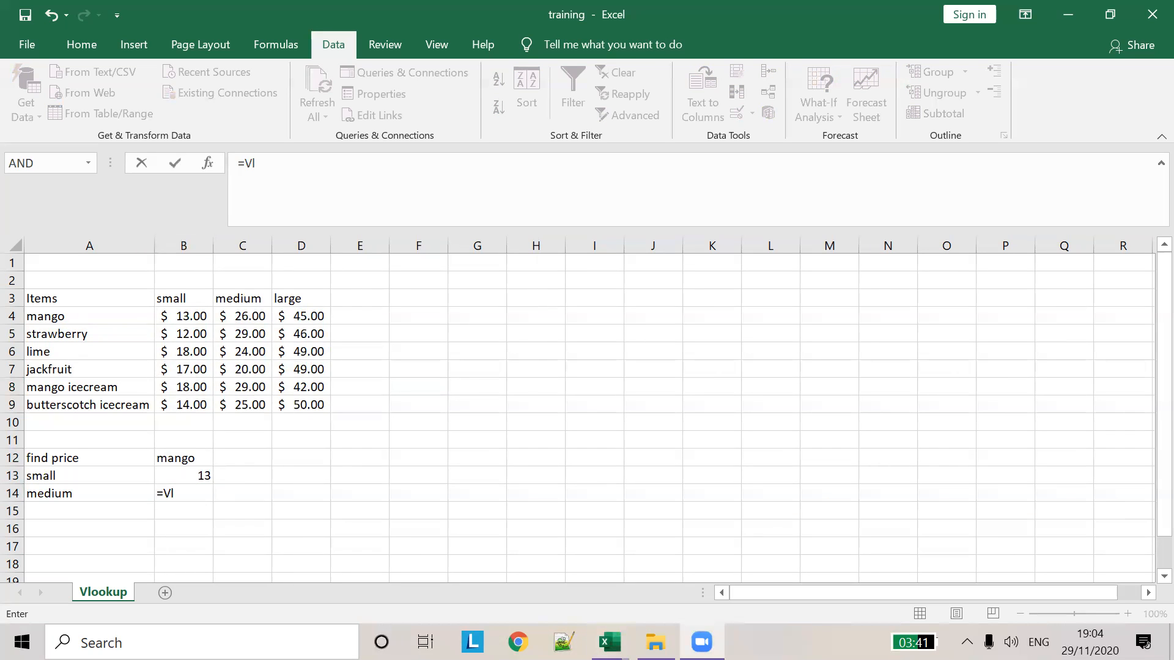
click(184, 495)
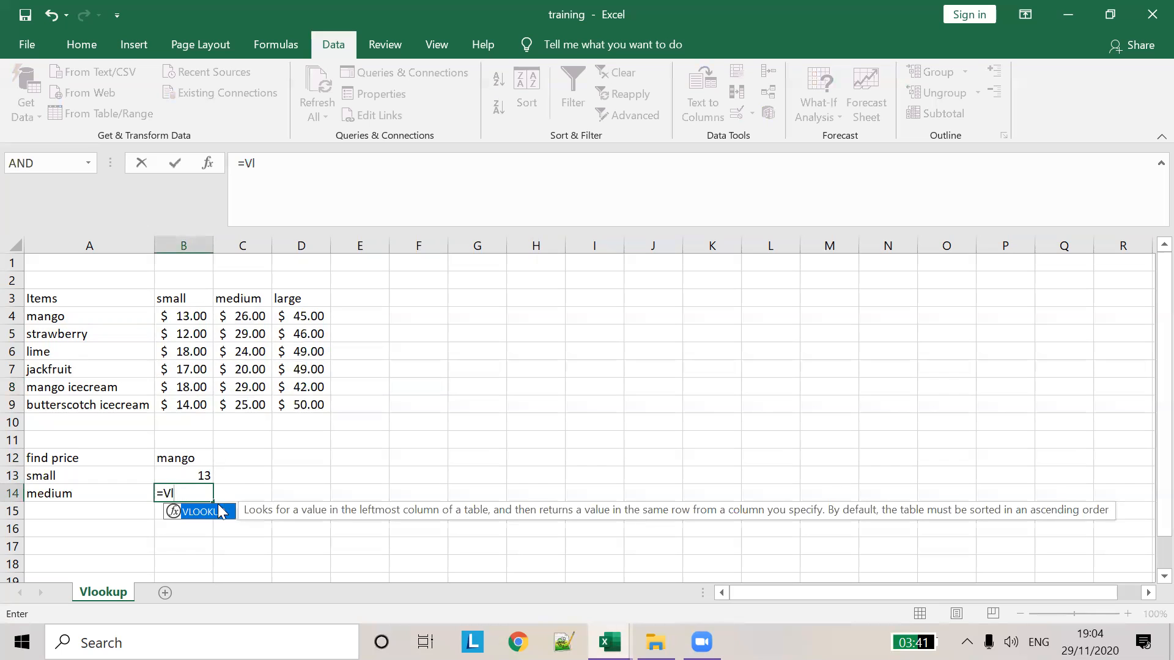
double_click(204, 510)
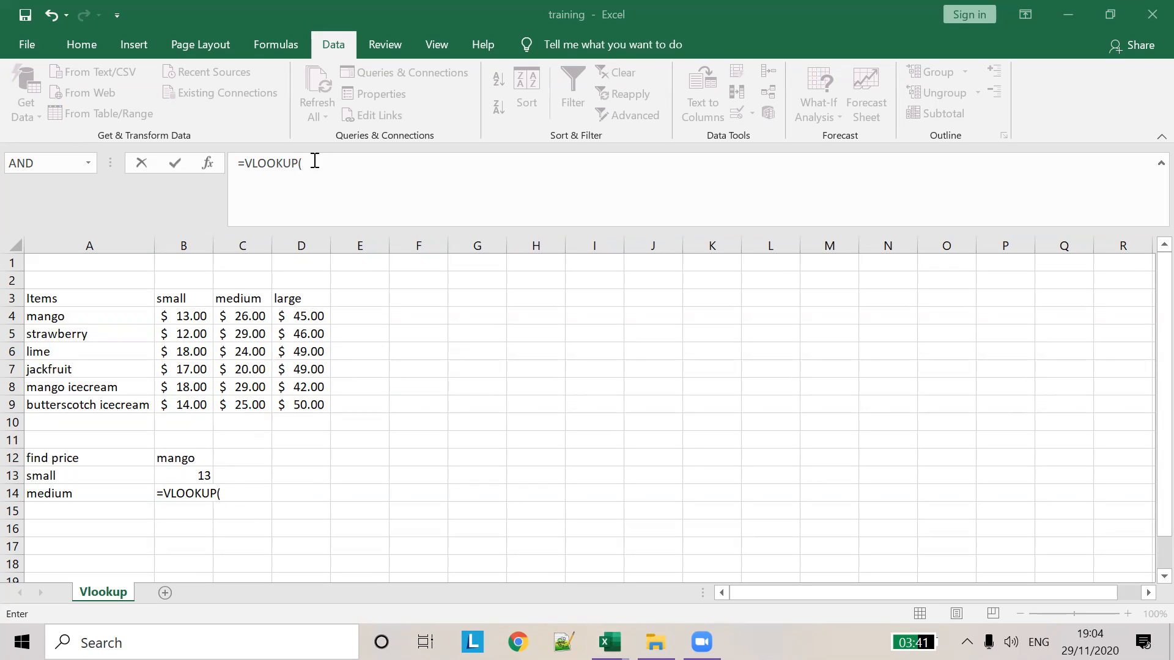
click(314, 161)
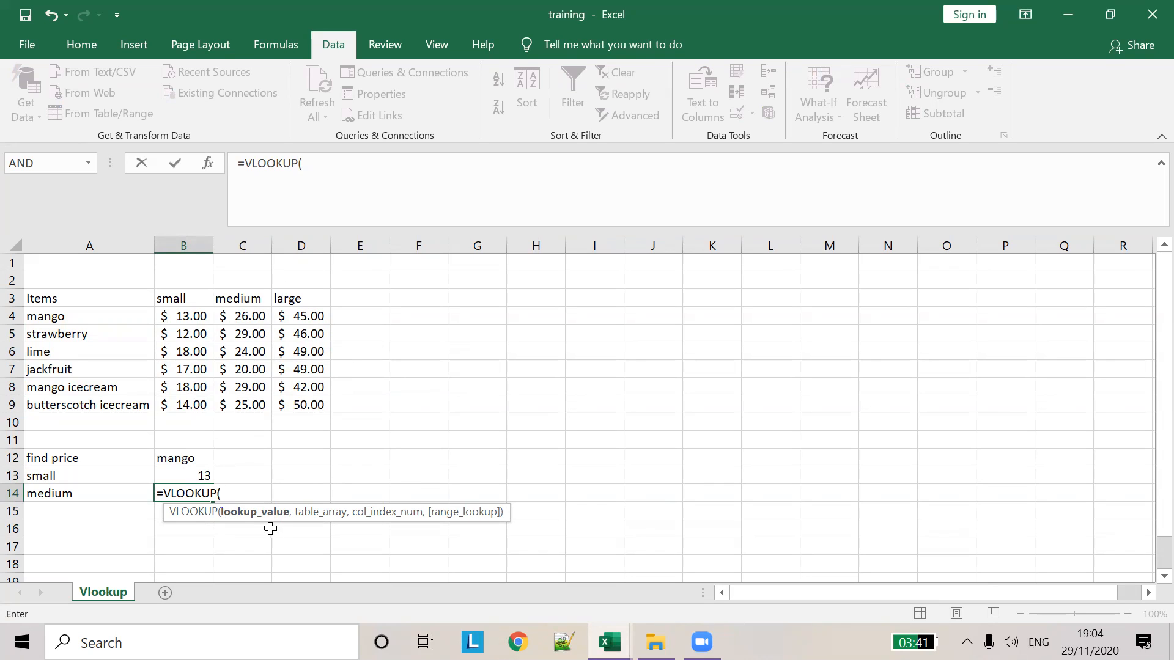
click(184, 459)
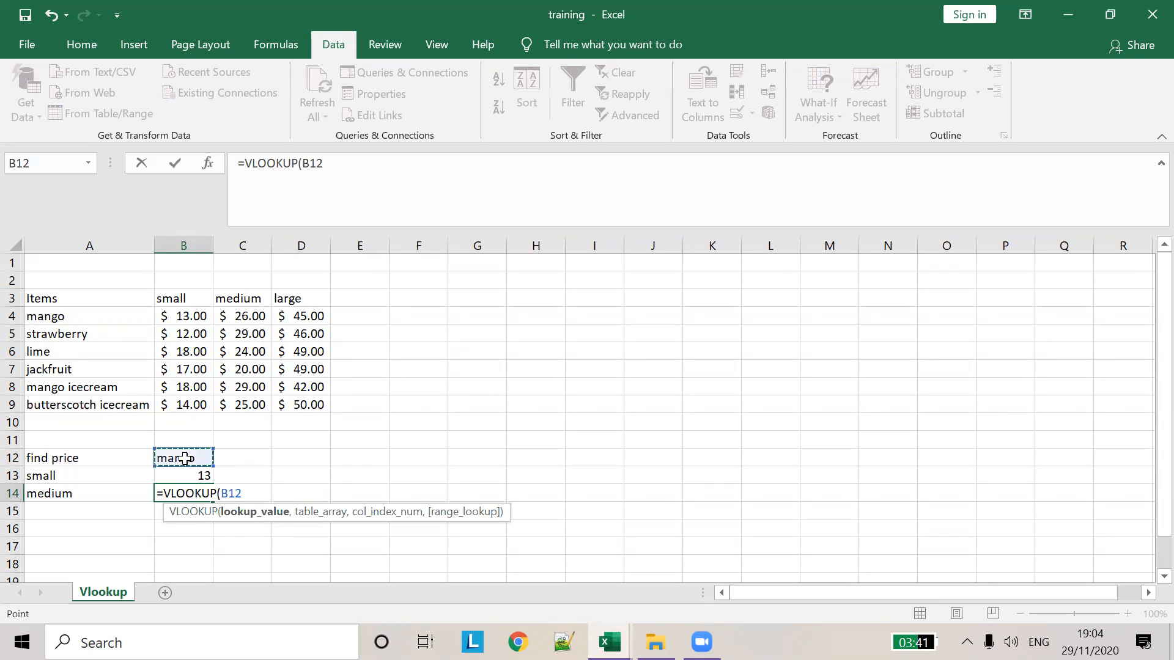
text(,)
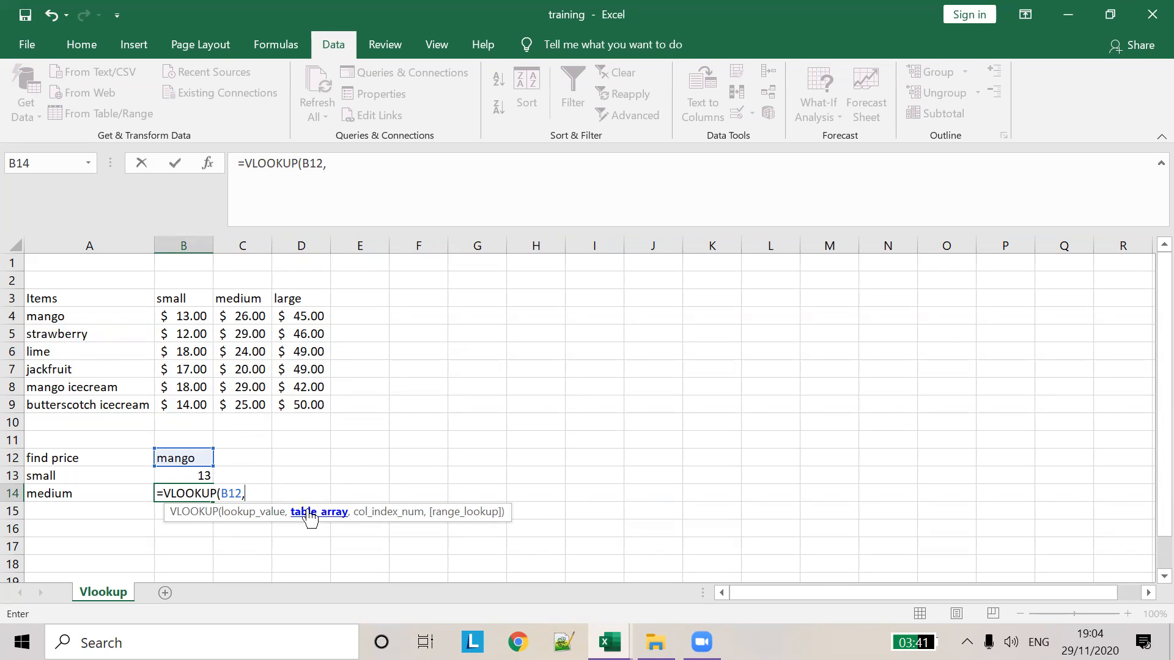
drag(67, 315, 297, 402)
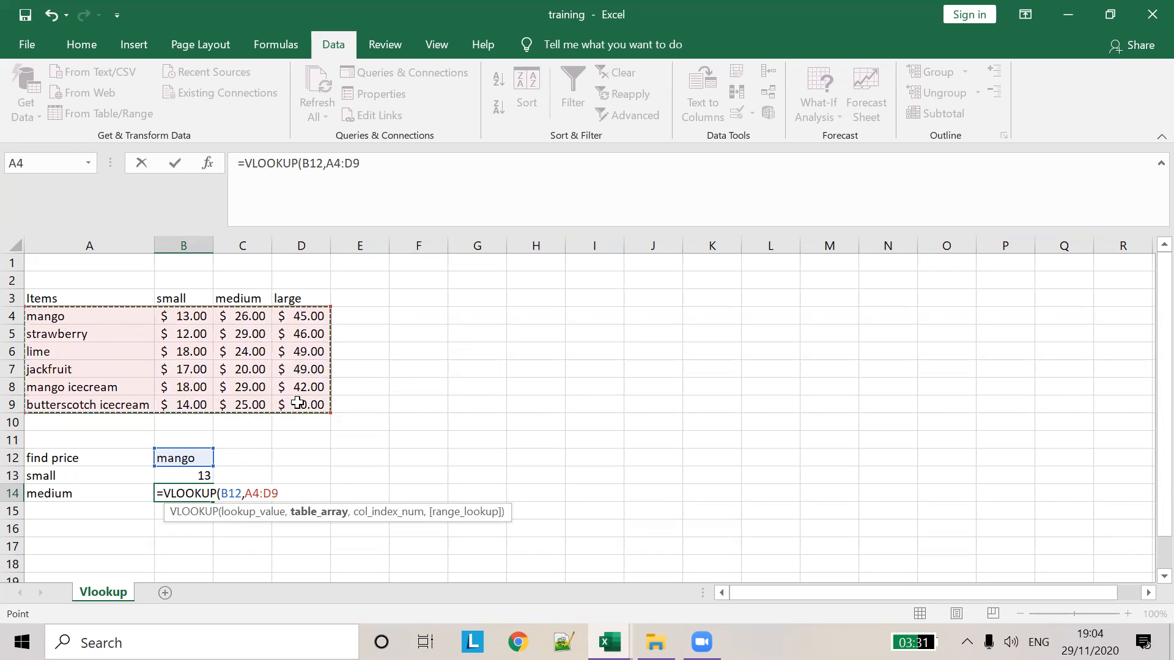
text(,3)
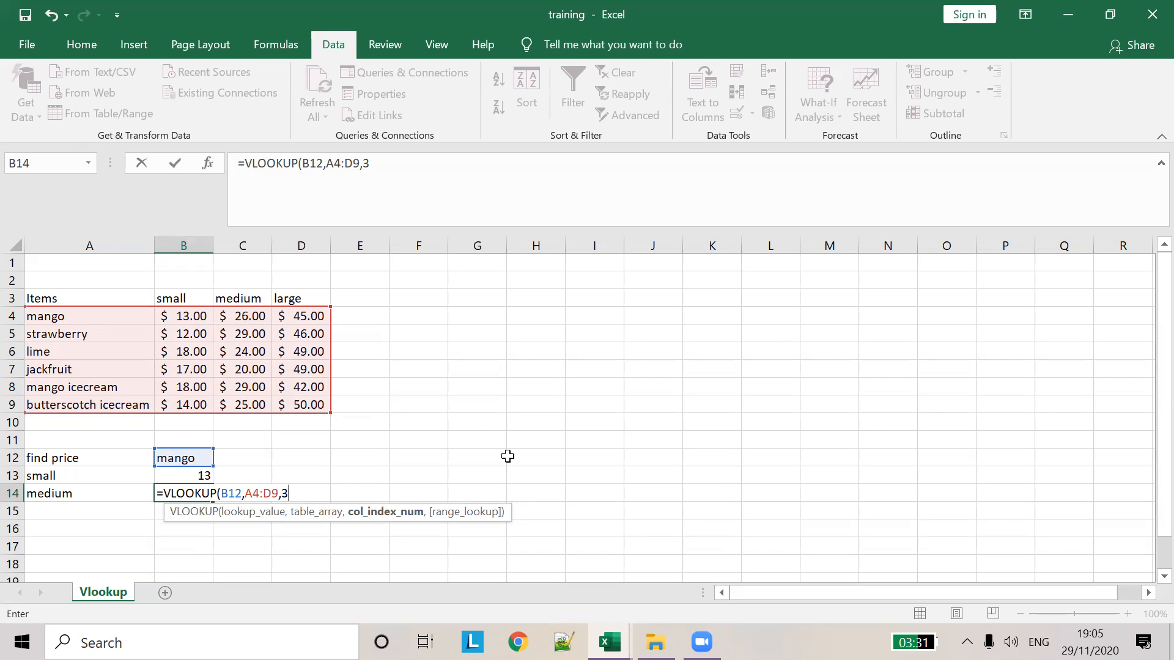
click(403, 181)
text(,)
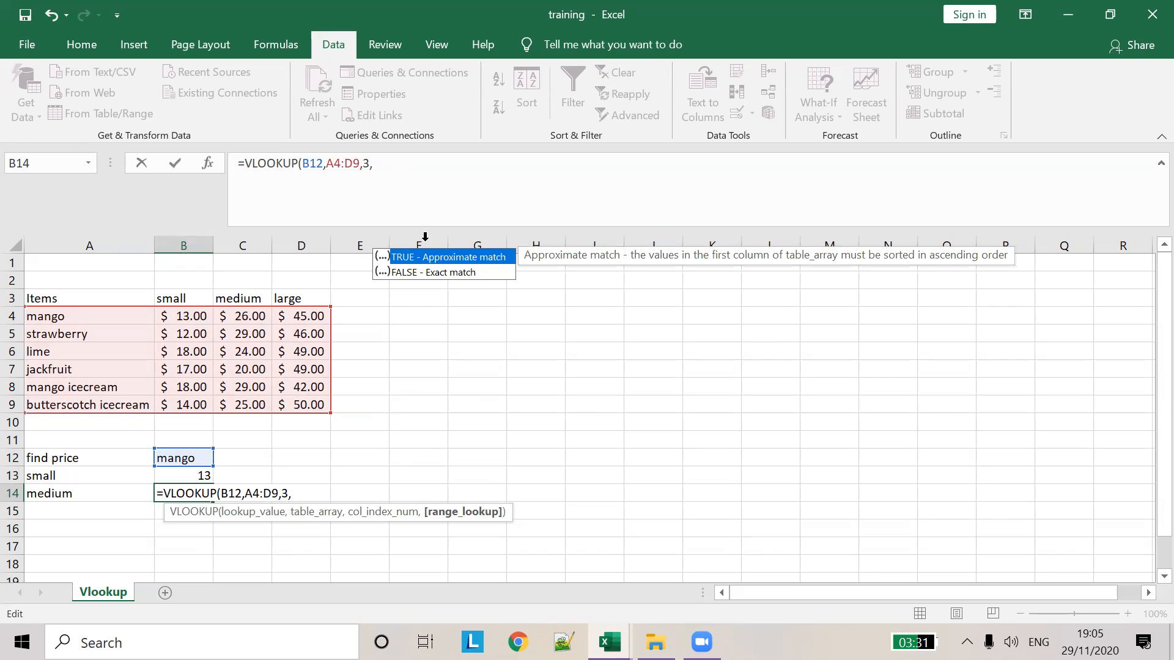
double_click(459, 272)
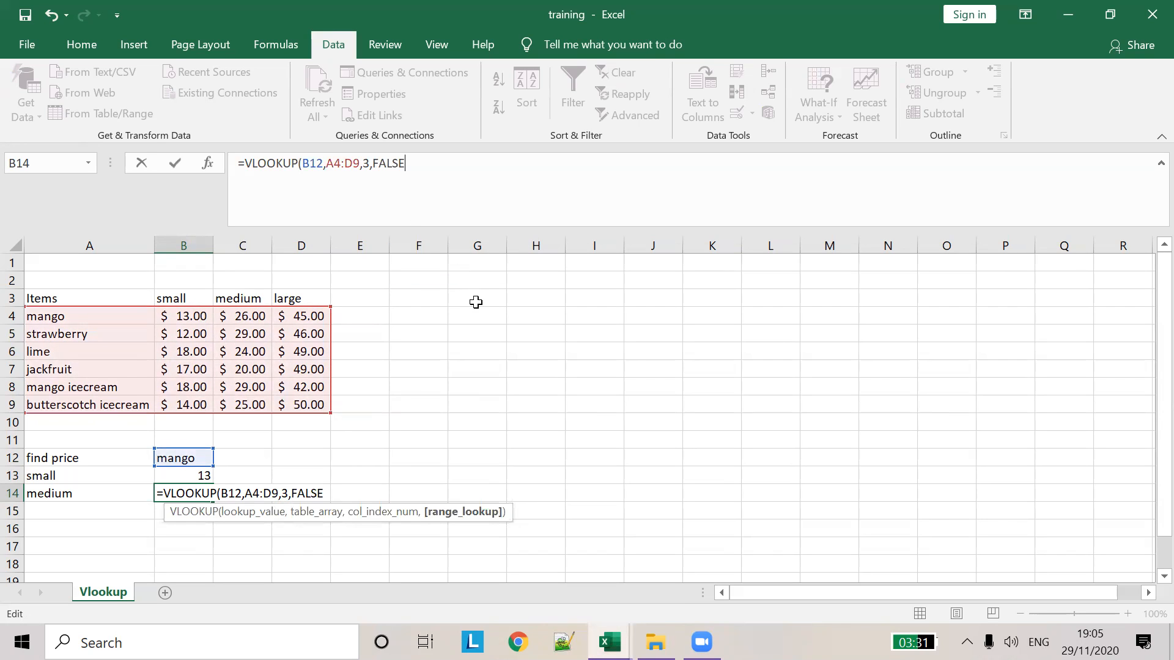
text())
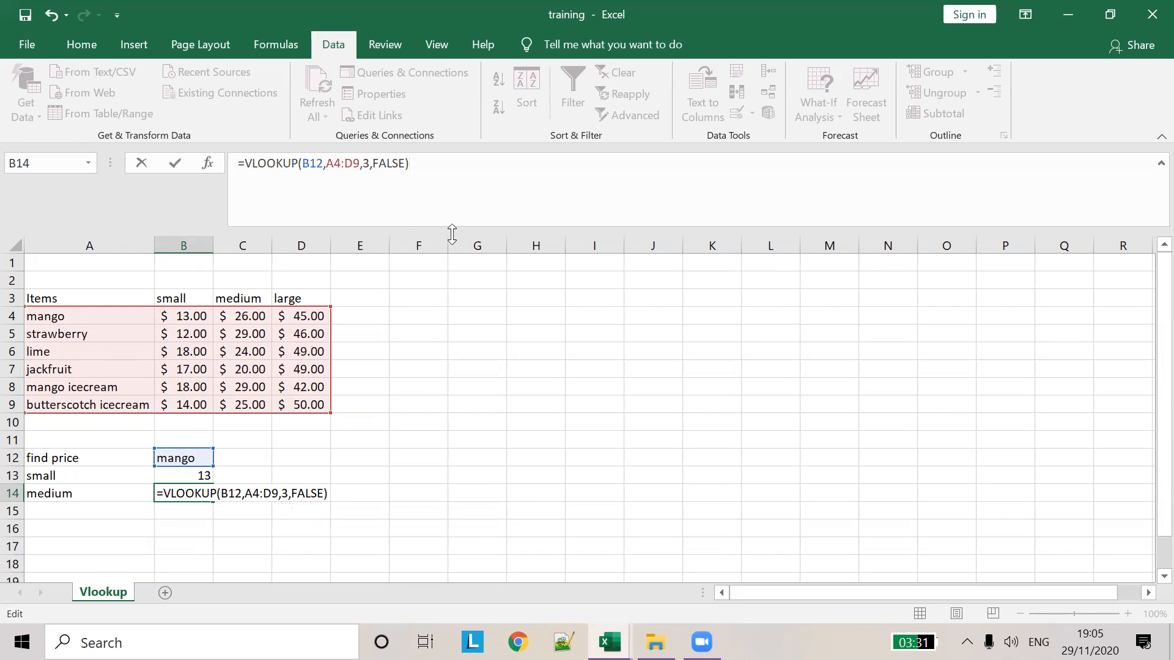
key(Tab)
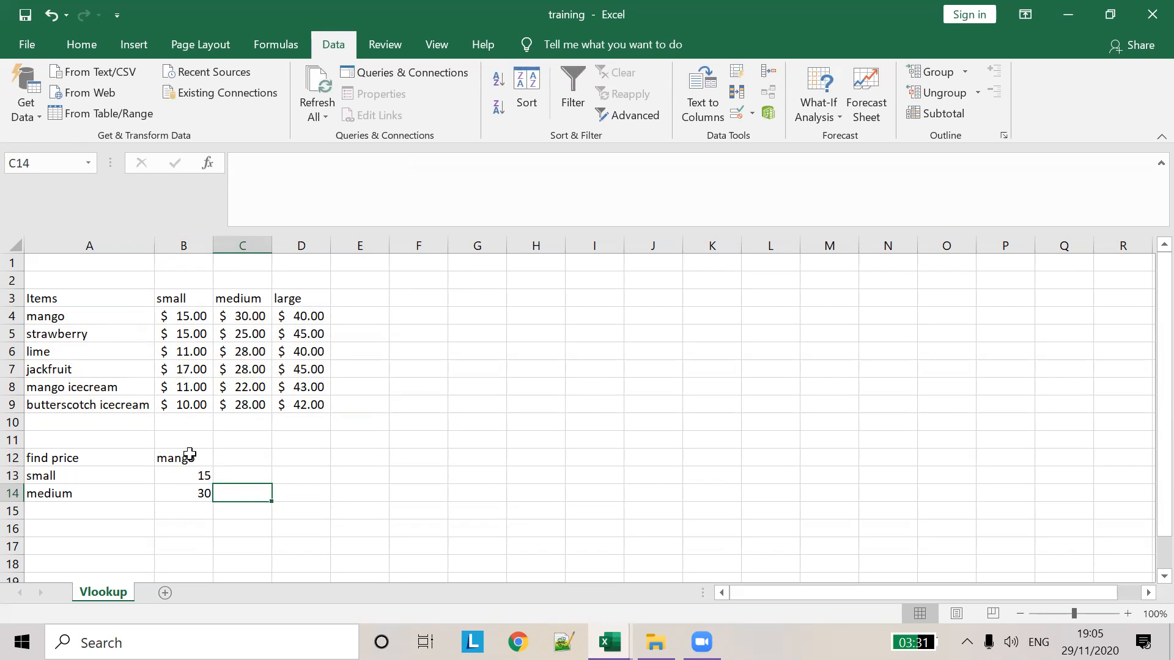
Test the lookup by choosing mango icecream from the B12 dropdown and comparing the small and medium prices with its table row
drag(143, 315, 240, 311)
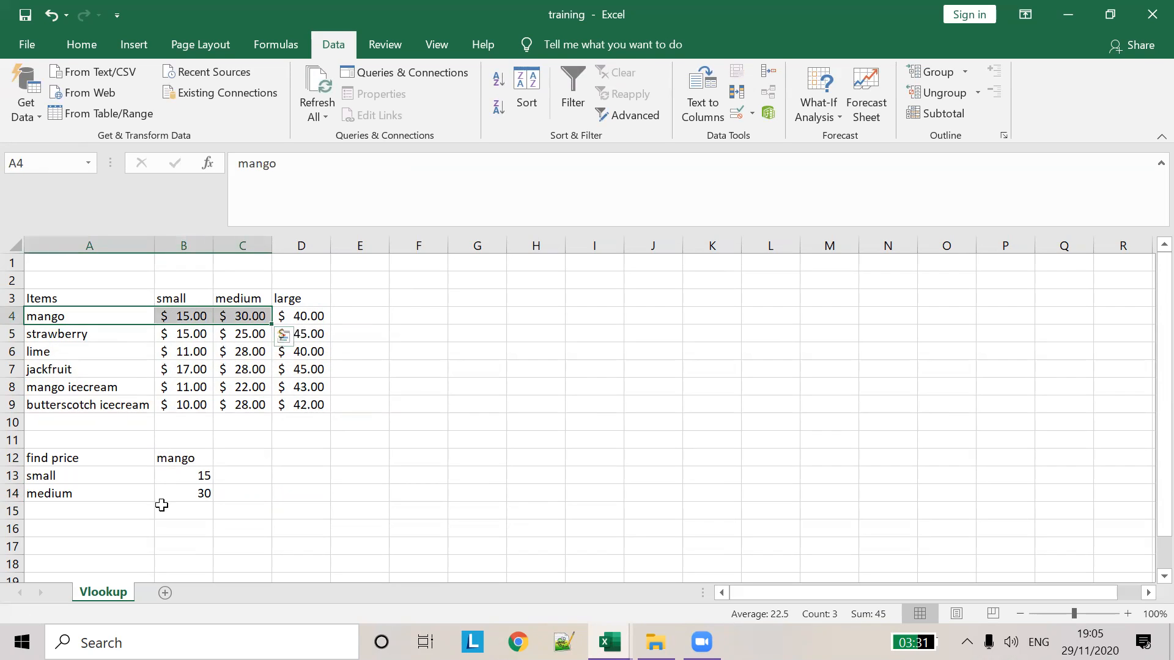
click(183, 458)
click(221, 458)
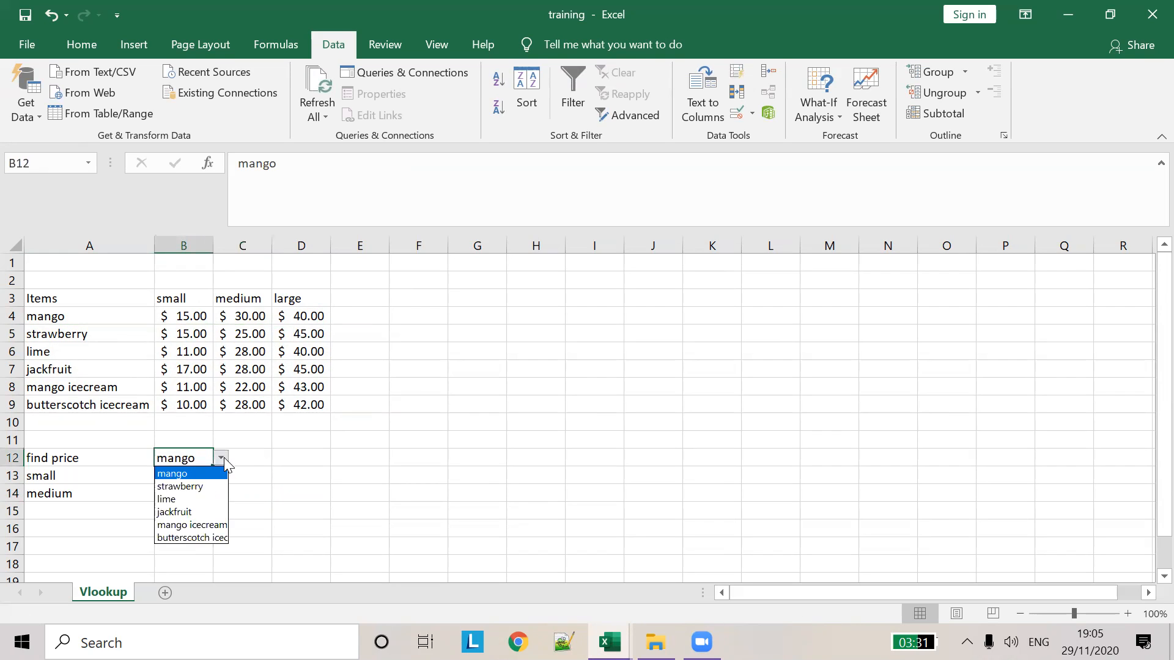
click(190, 530)
drag(177, 389, 238, 394)
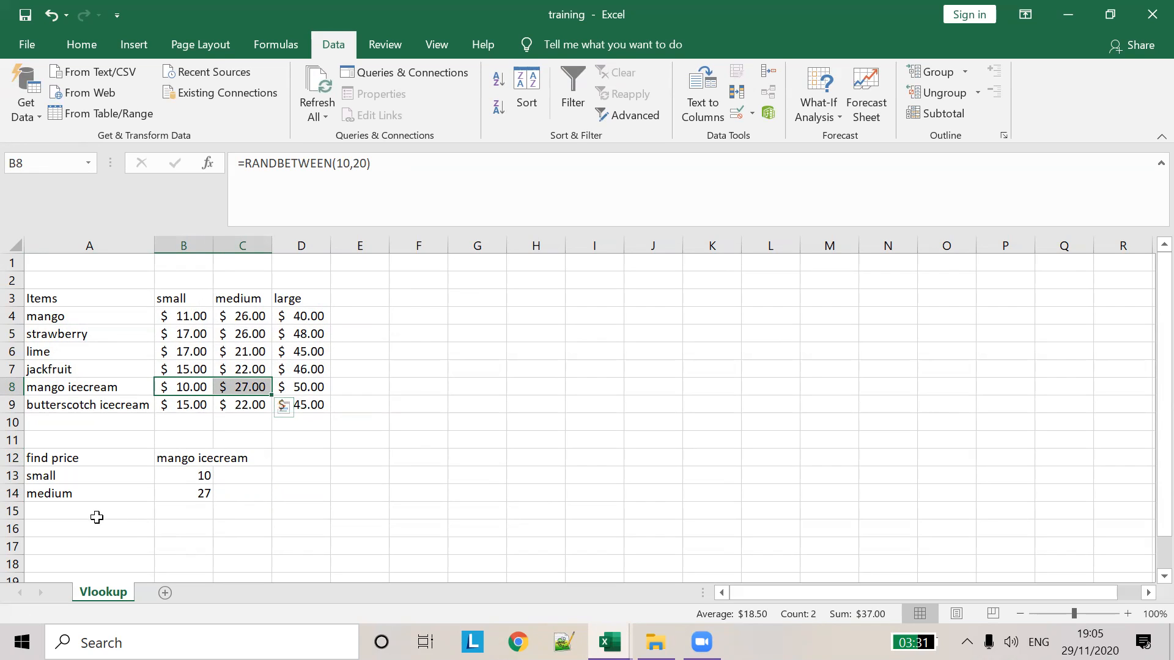
click(197, 470)
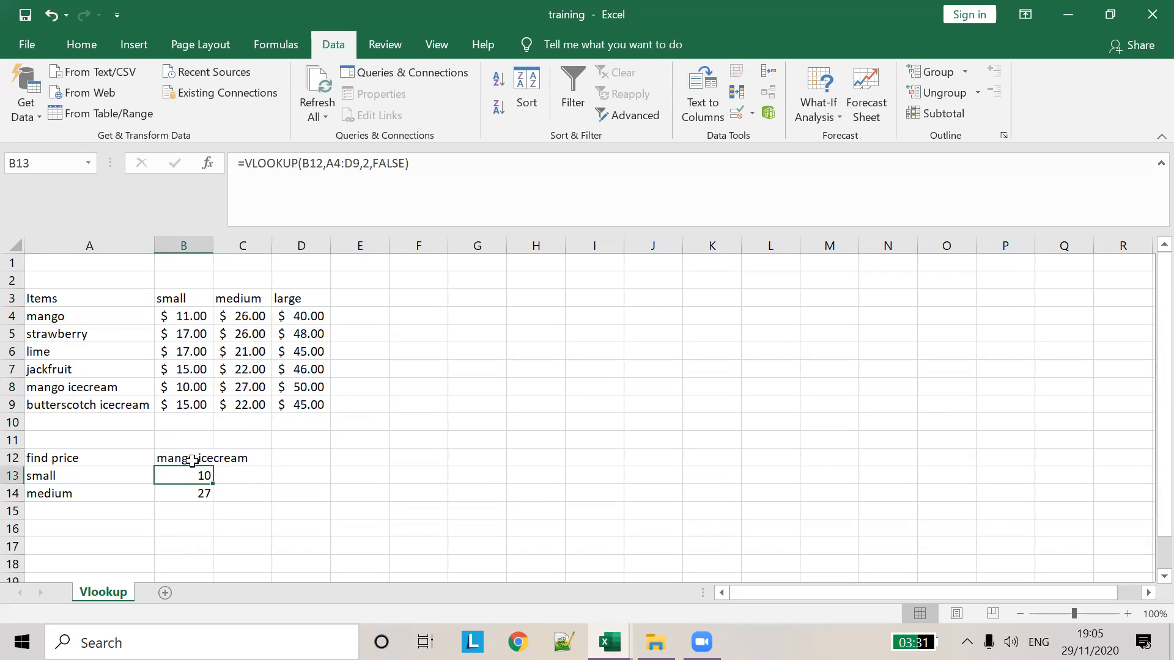
Autofit column B to its contents, and choose jackfruit in the B12 dropdown to check its small and medium prices
double_click(212, 244)
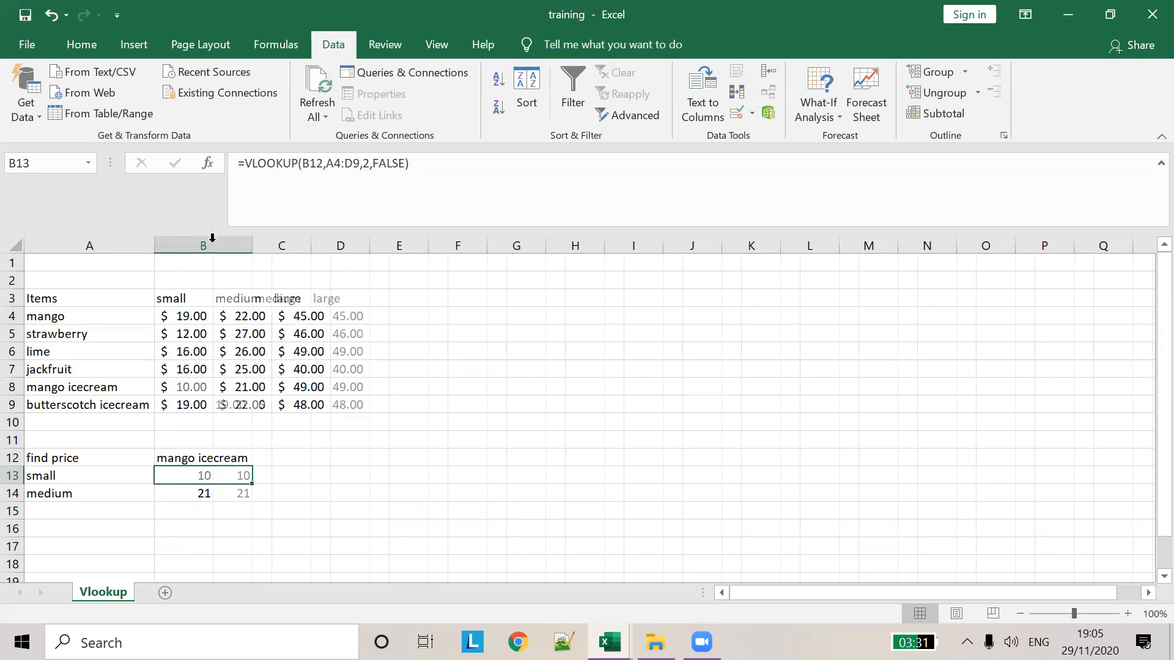
click(223, 460)
click(260, 458)
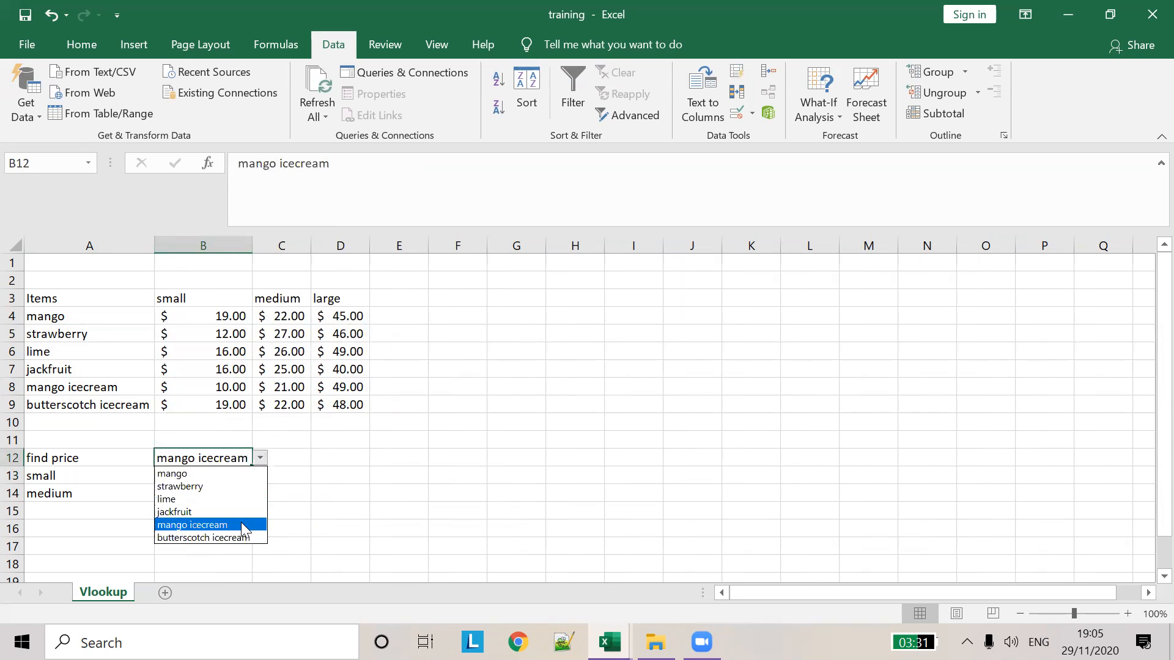
click(229, 511)
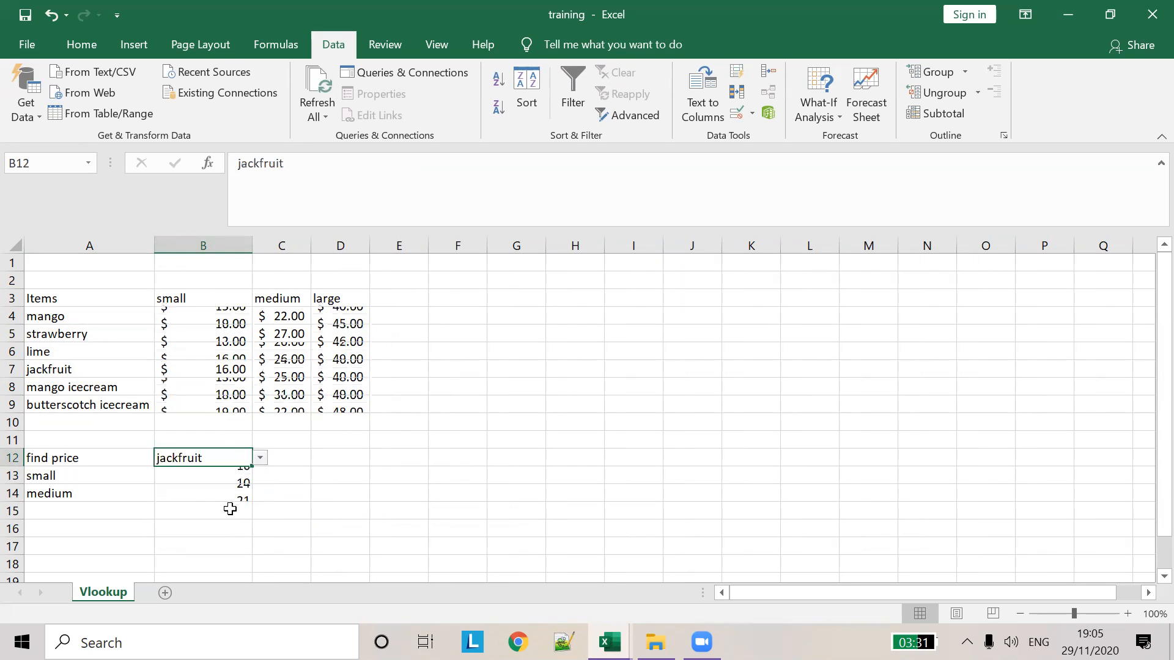
drag(213, 369, 292, 370)
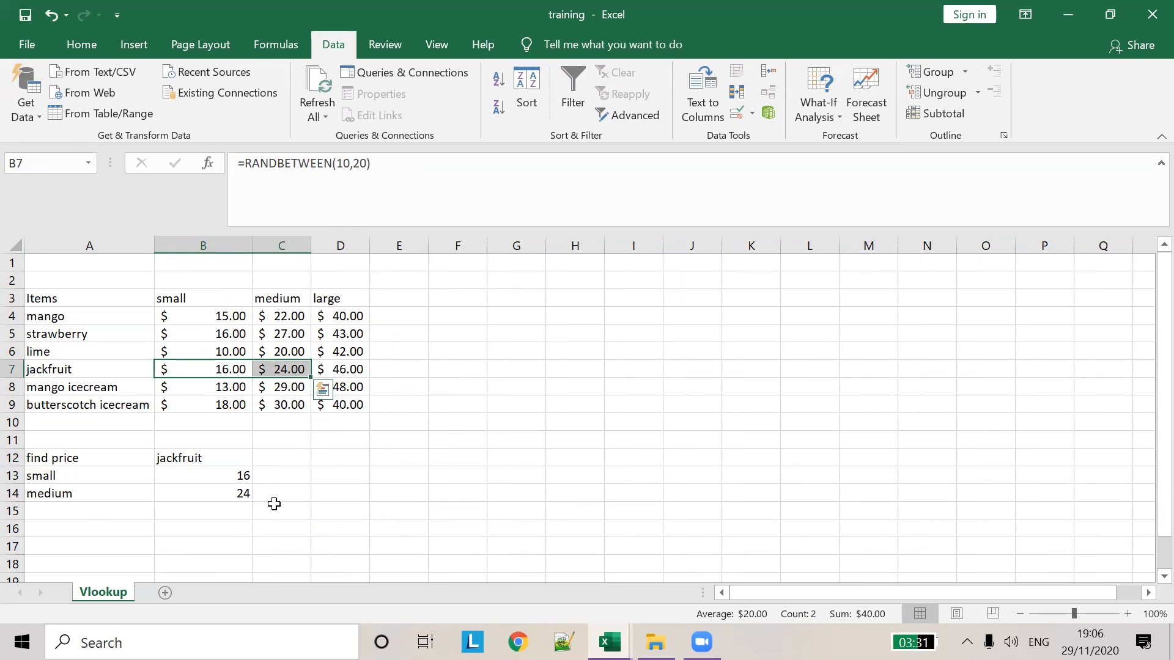
Enter the label large in cell A15 below medium
click(144, 509)
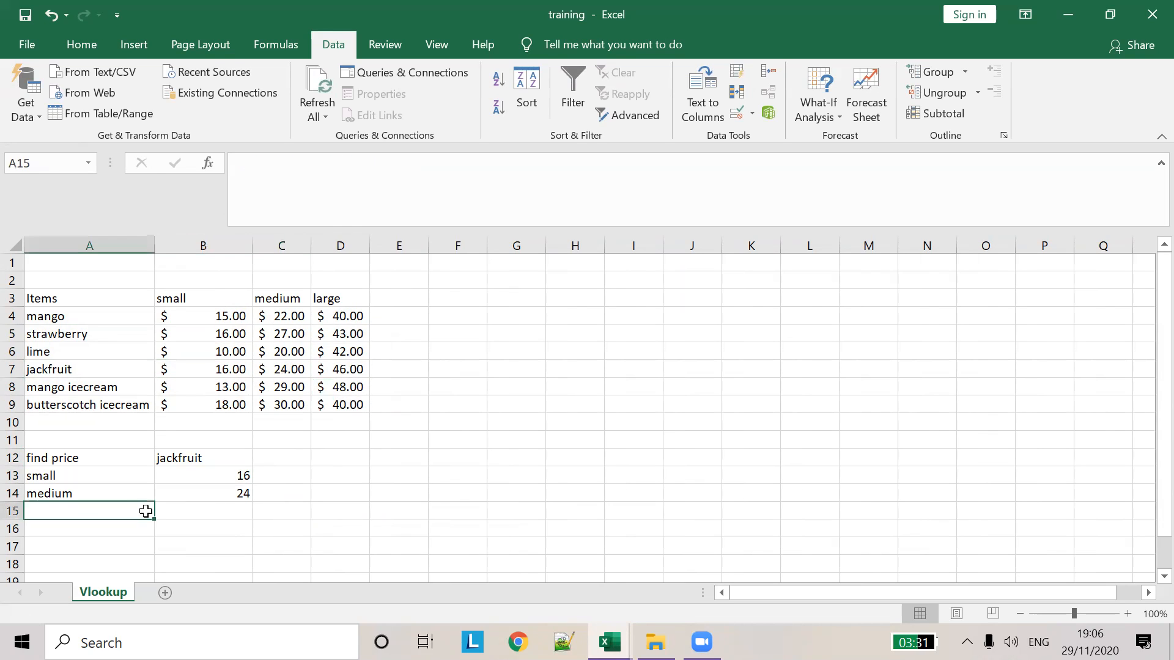
text(large)
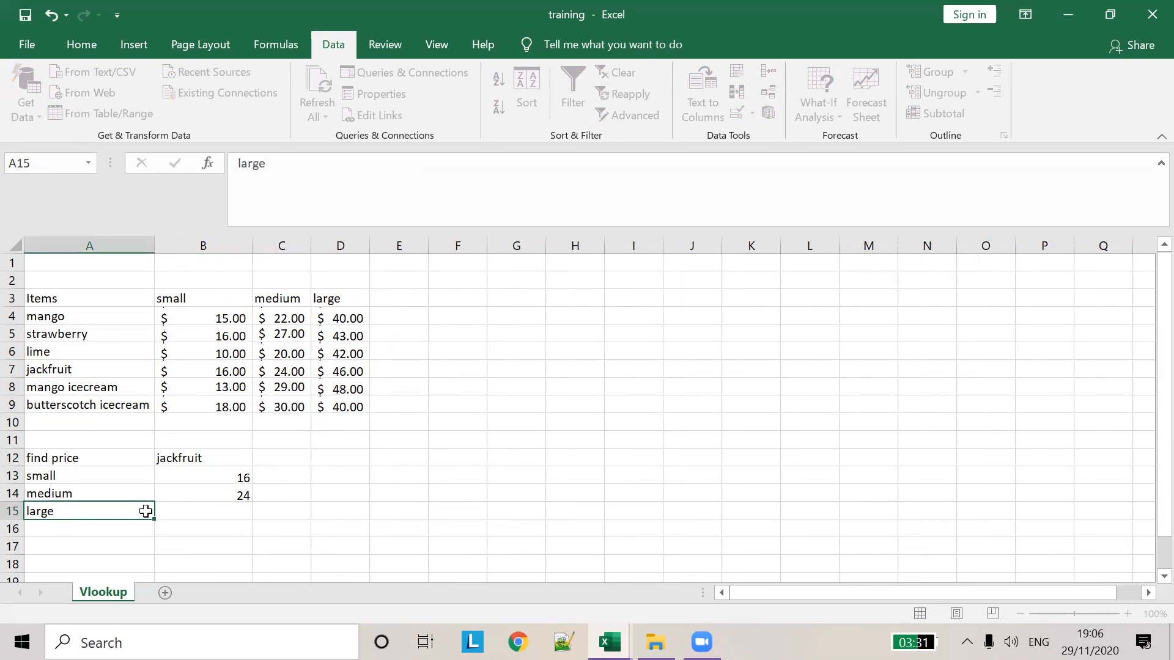
key(Tab)
Enter the large price lookup =VLOOKUP(B12,A4:D9,4,FALSE) in cell B15
text(=v)
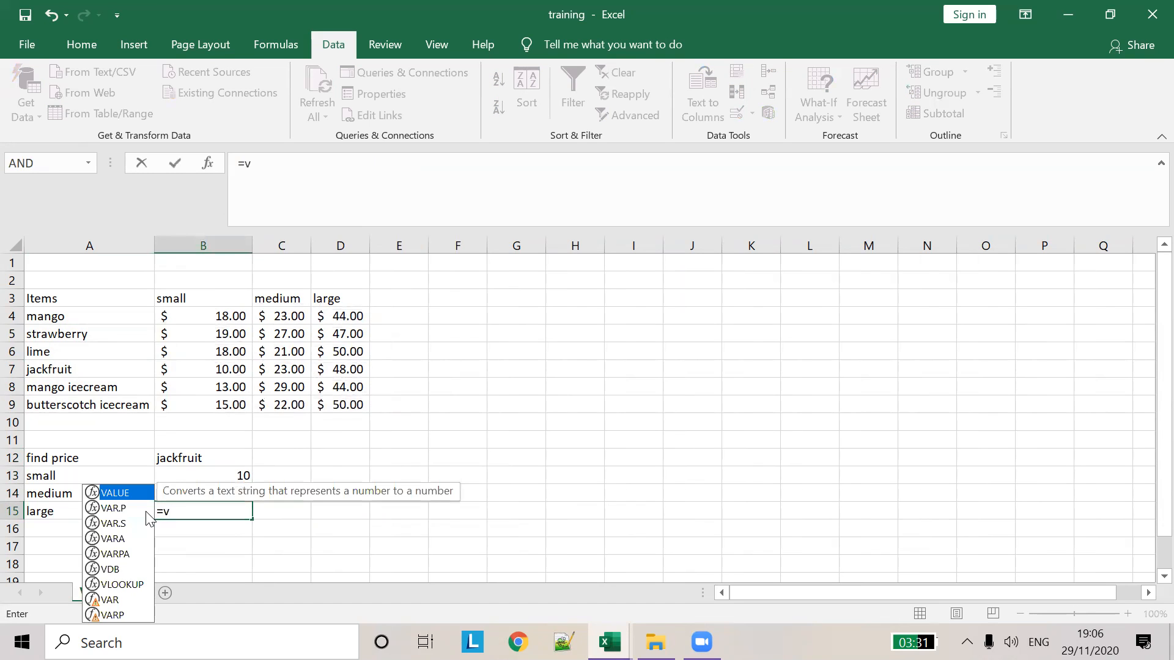
text(look)
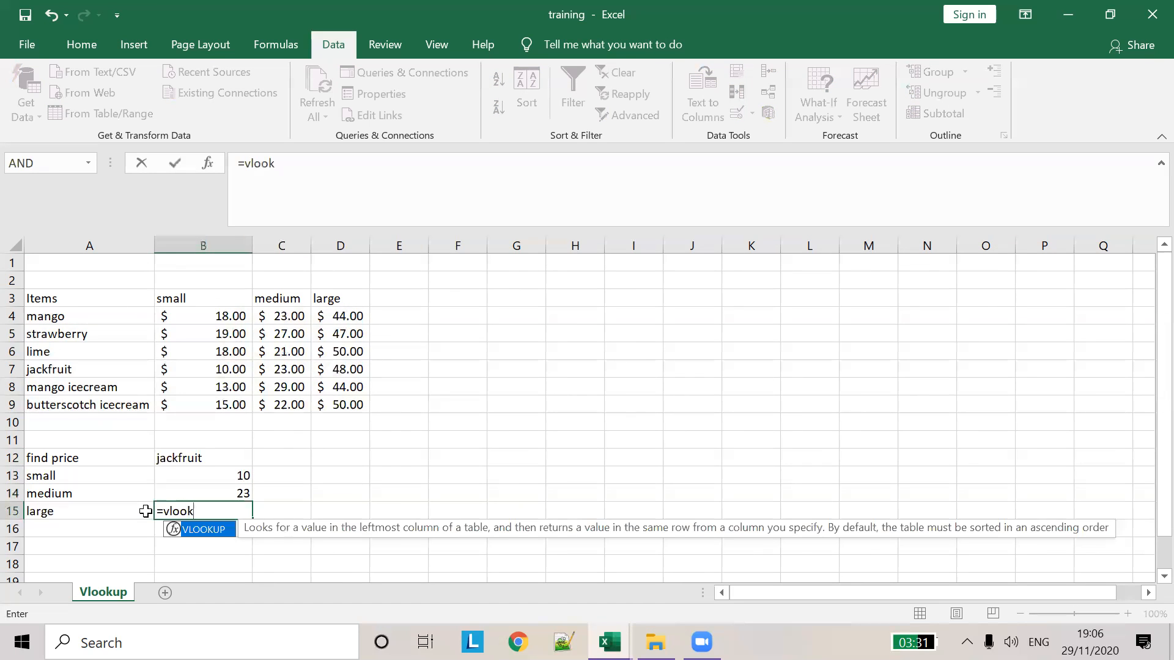
key(Tab)
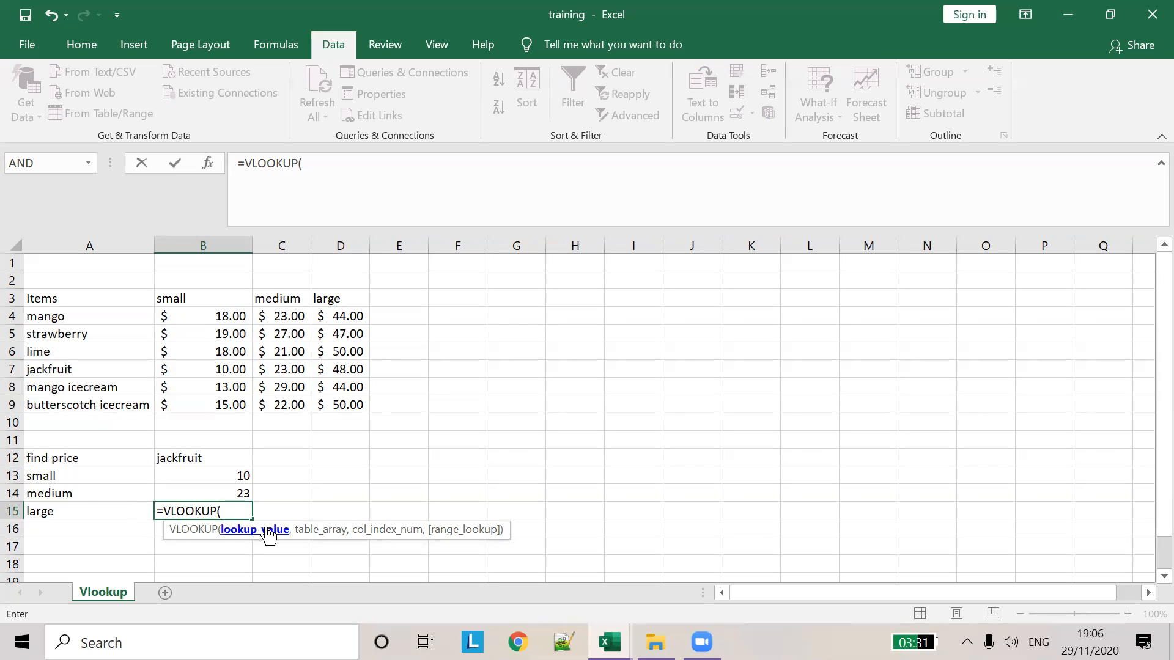
click(221, 459)
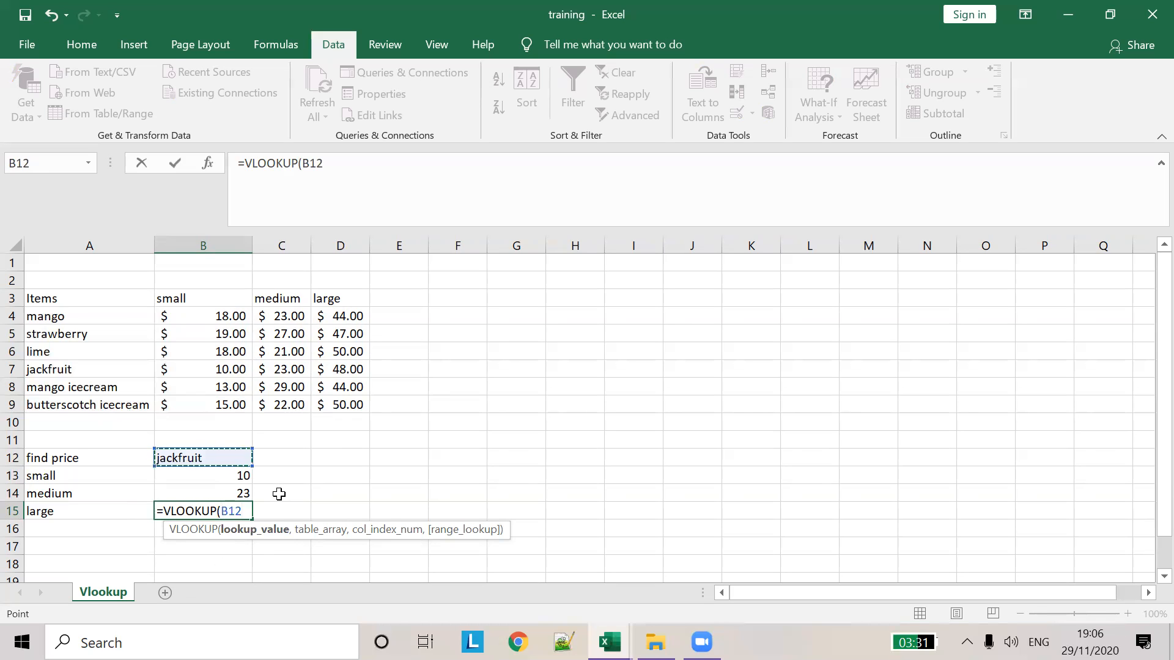
text(,)
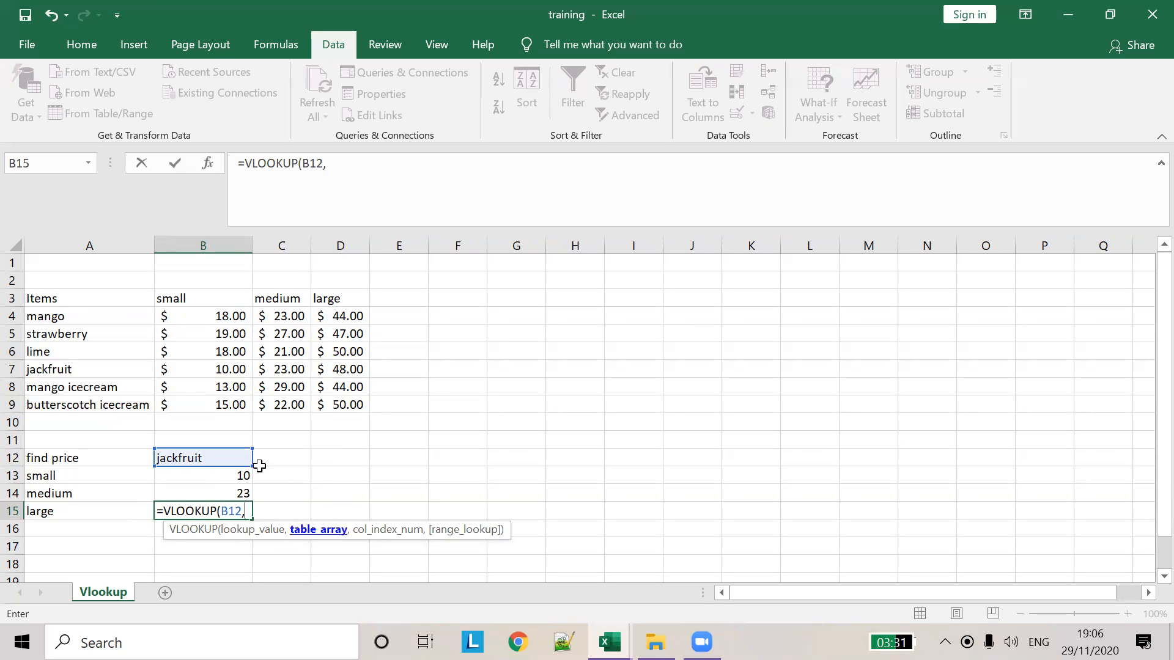
drag(71, 321, 347, 405)
text(,)
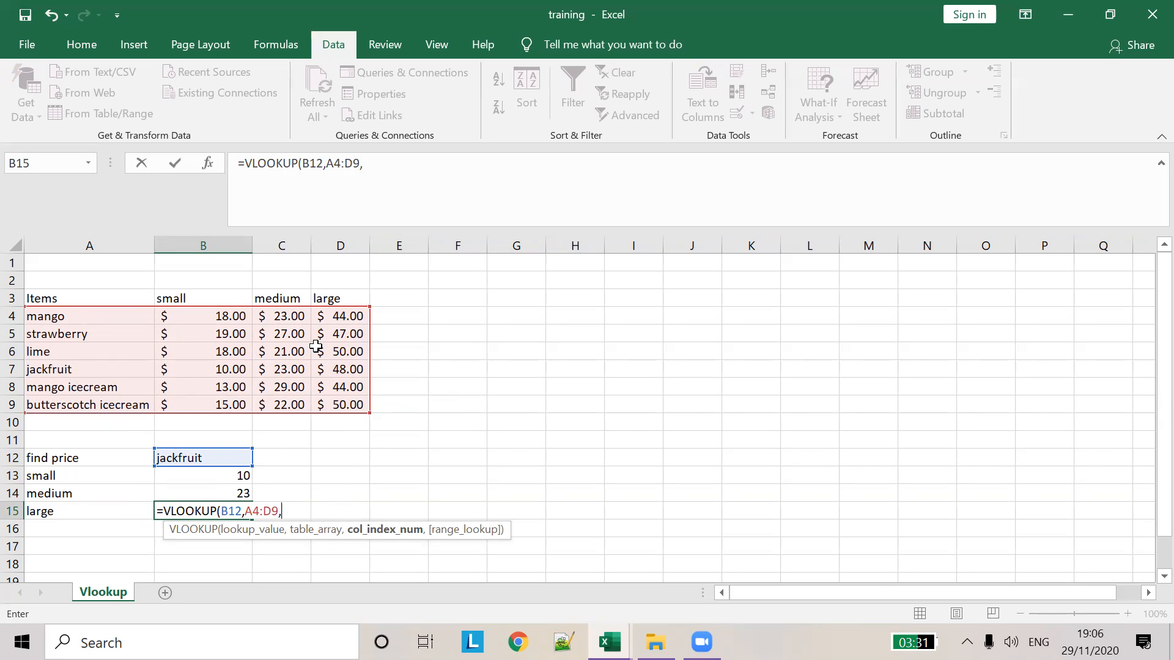
text(4,)
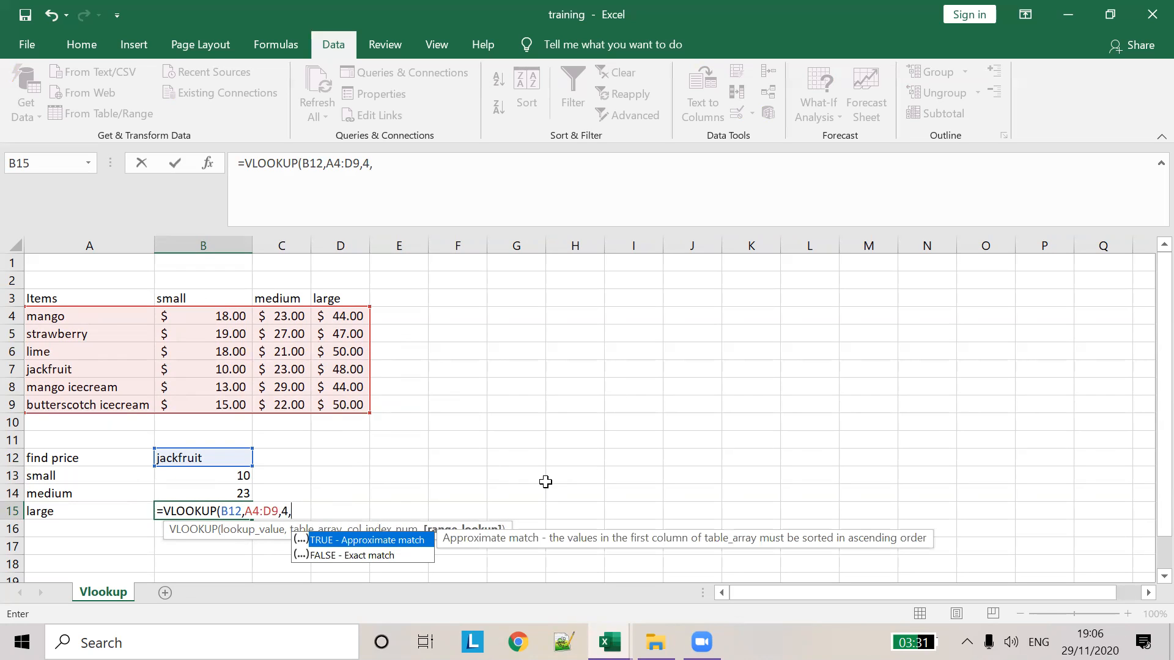
text(FALSE))
key(Tab)
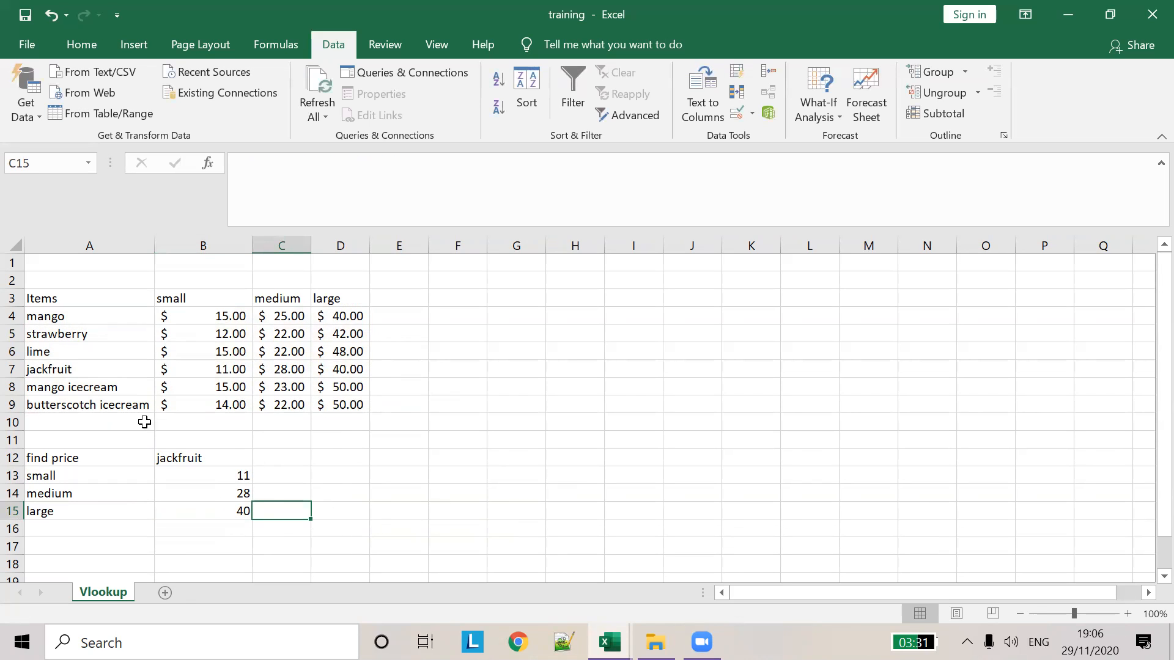
Check jackfruit's large price in the table, and choose strawberry from the B12 dropdown as the item to look up
click(346, 371)
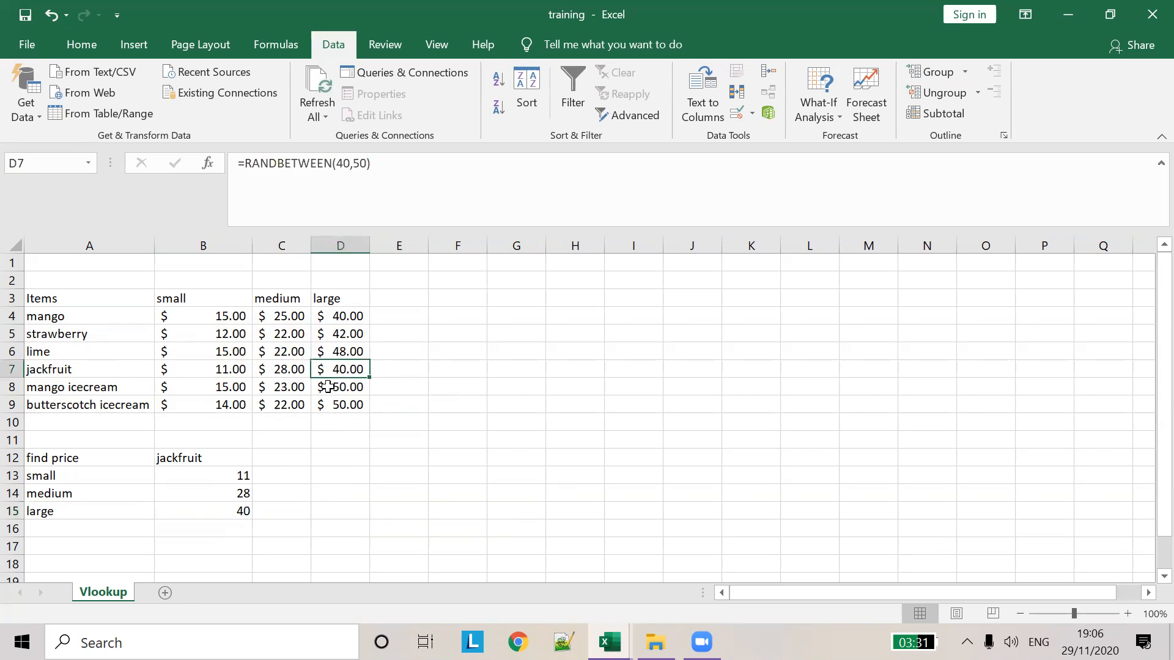
click(228, 456)
click(260, 458)
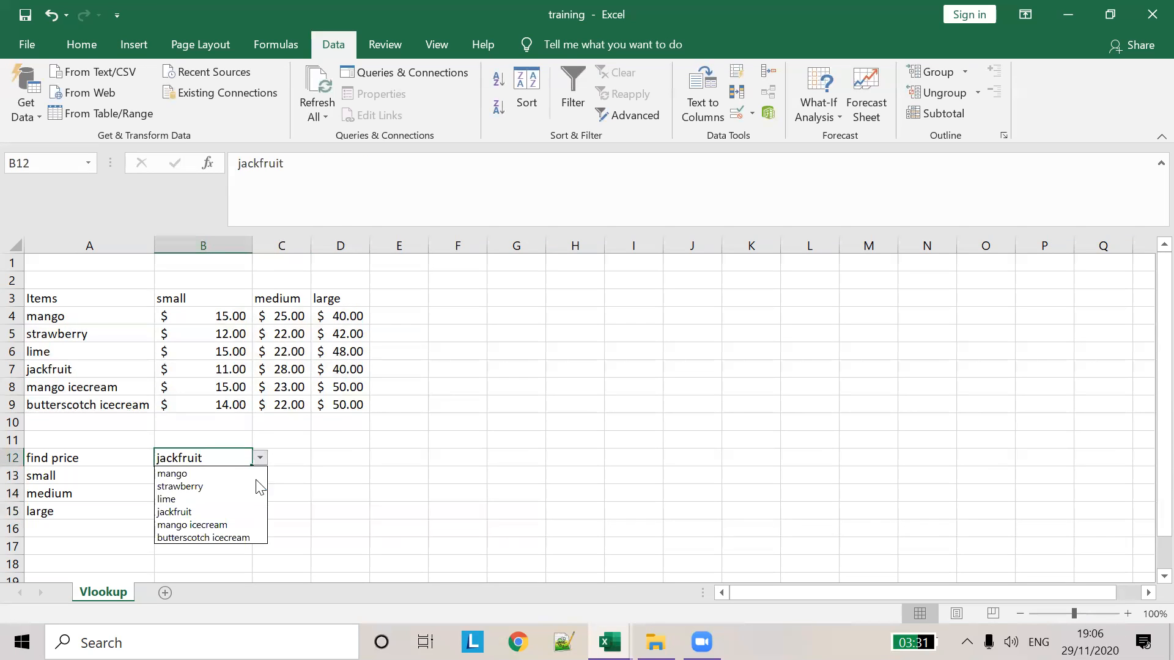
click(248, 488)
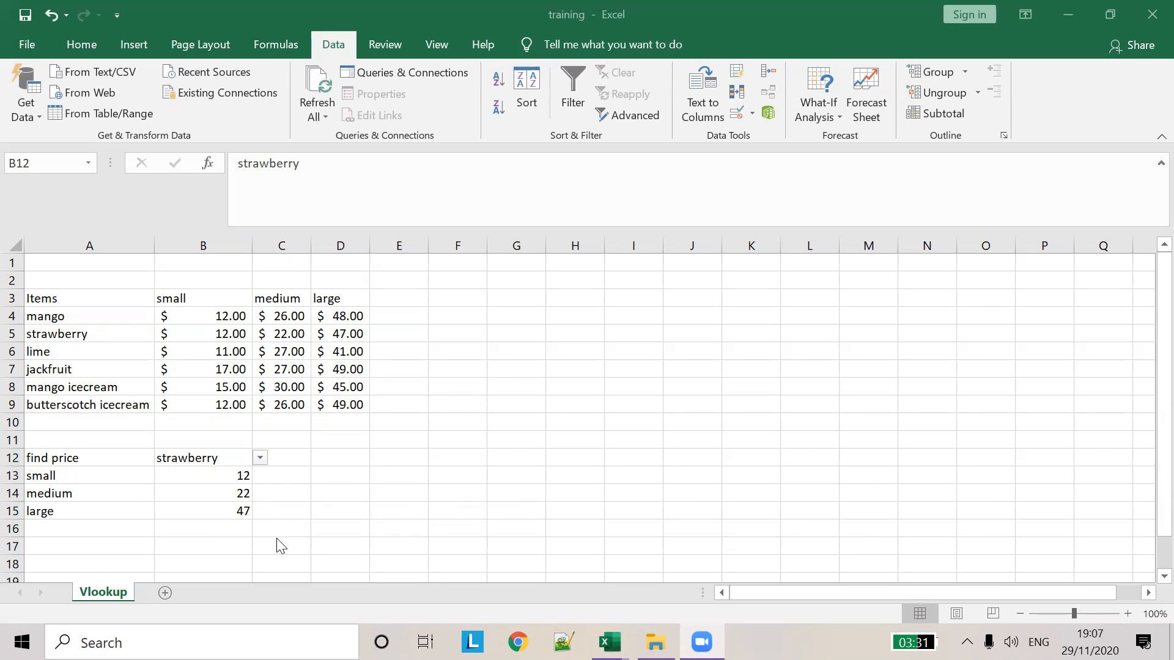
click(278, 475)
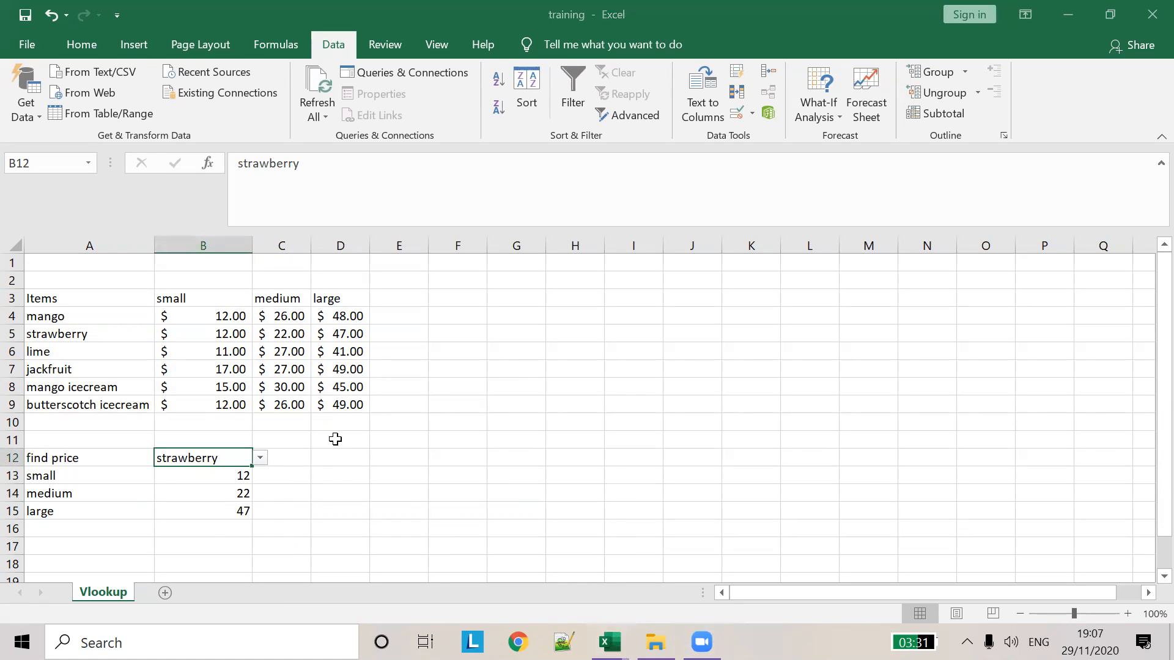
Switch to the practice workbook, view its Lookup Tables and Vlookup sheets, and return to the training workbook
mouse_move(610, 642)
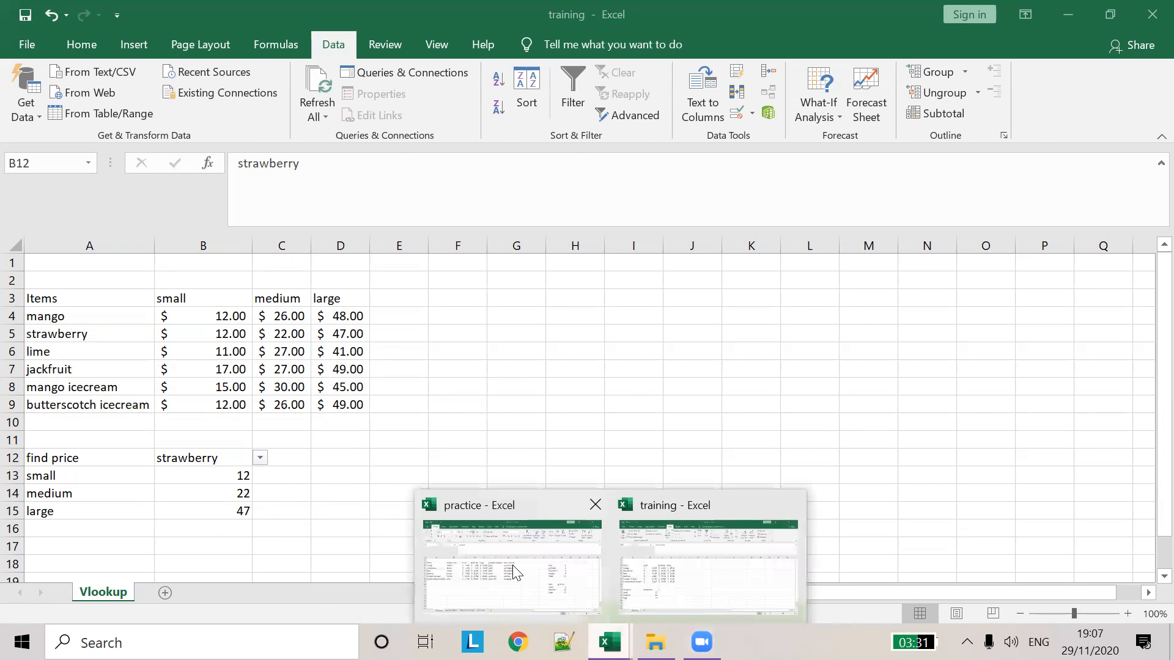
click(514, 565)
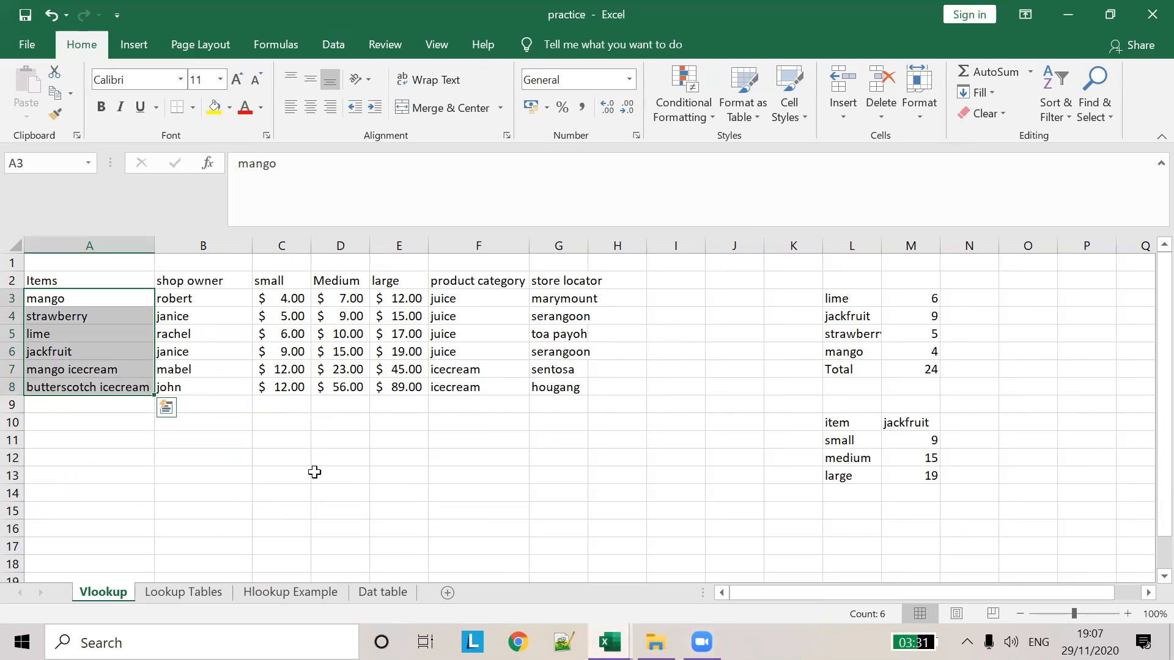
click(205, 593)
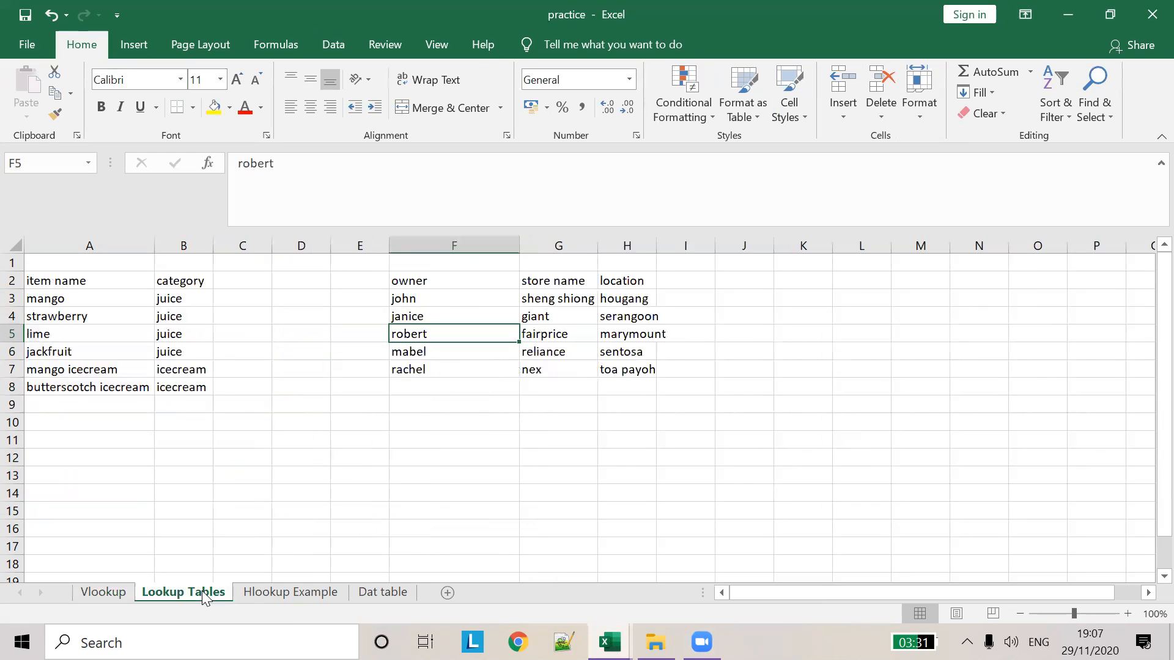
click(105, 593)
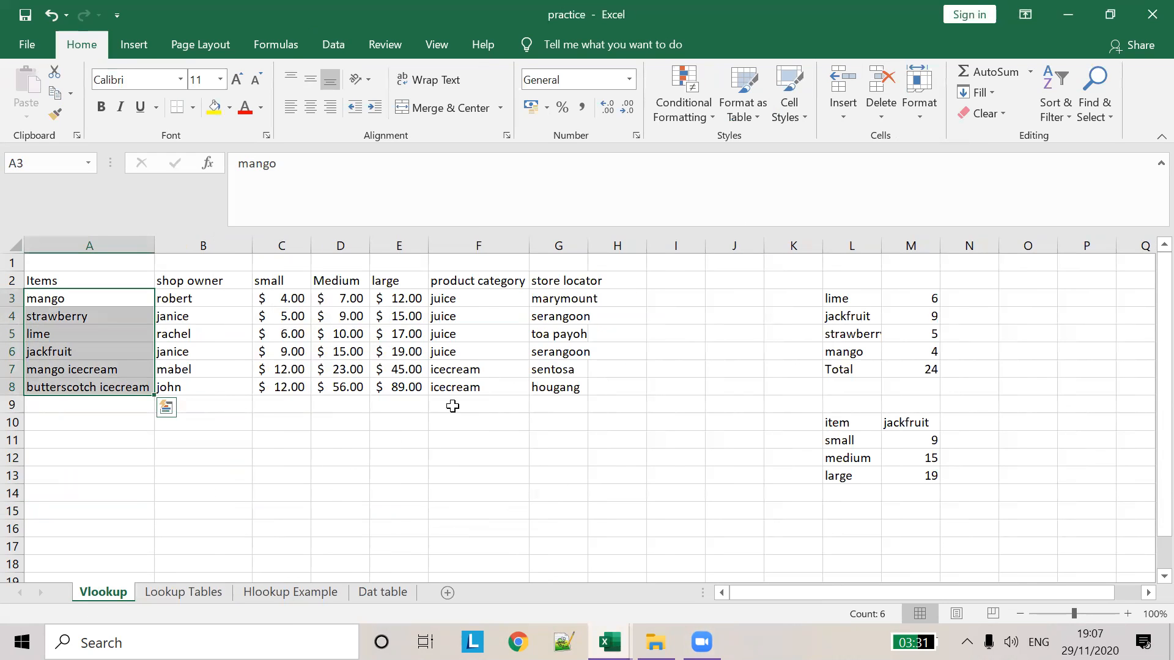
key(alt+Tab)
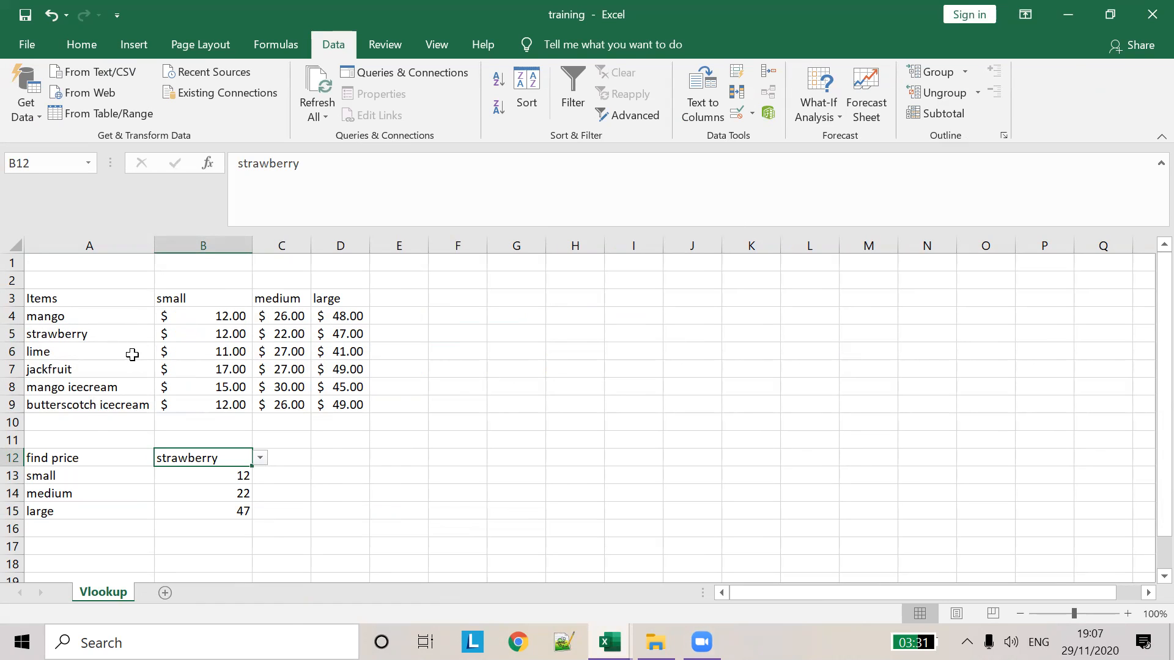
Add a new sheet named Lookup to the training workbook and return to the Vlookup sheet
click(162, 596)
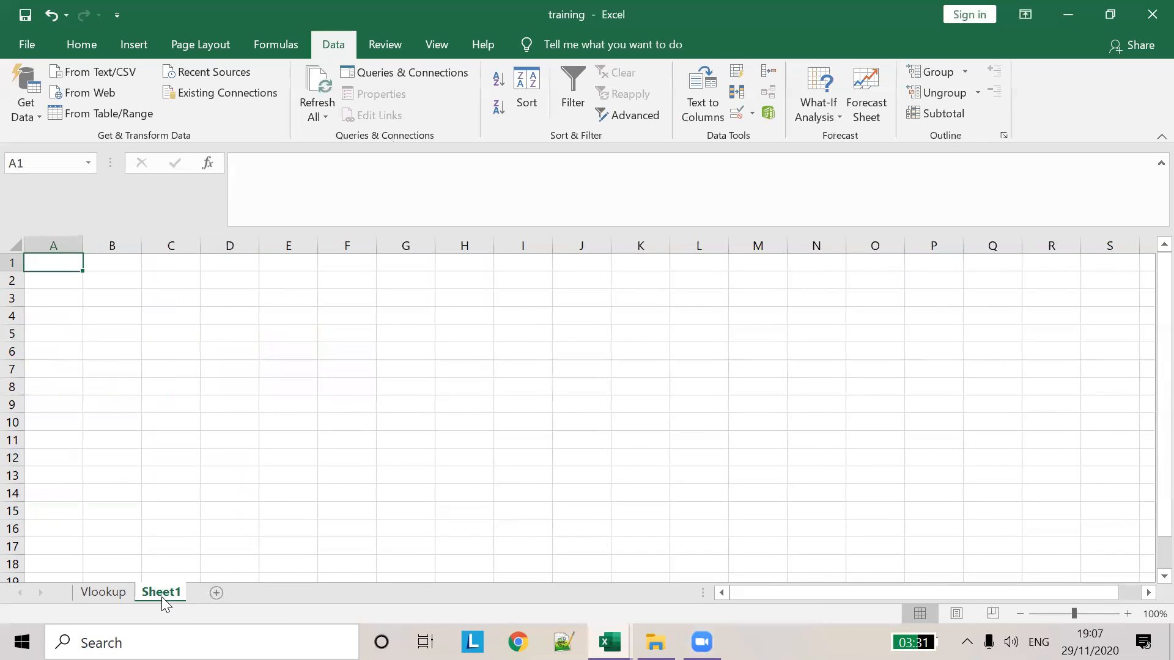
double_click(179, 593)
text(Lookup)
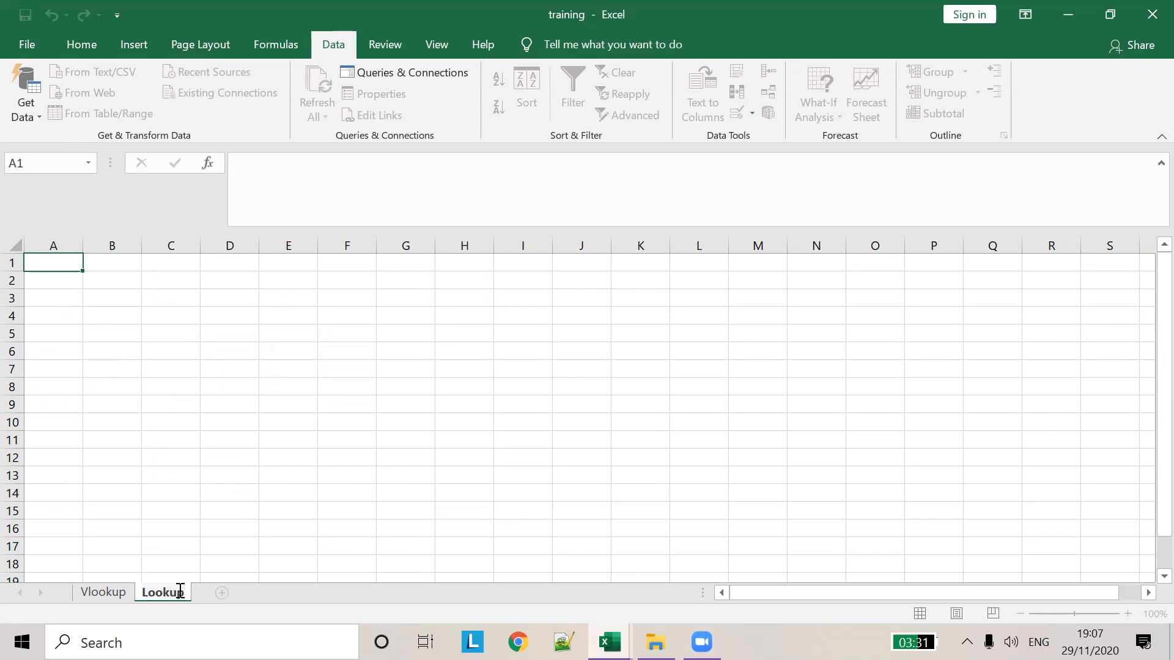
click(98, 594)
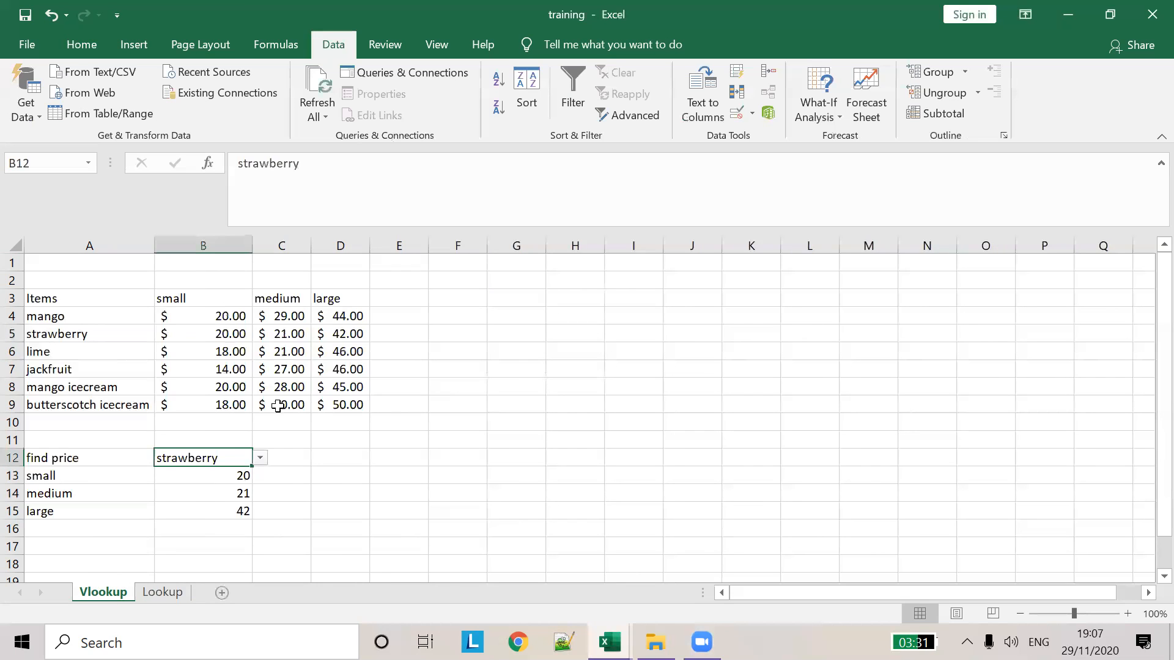
Enter the header category in cell E3 beside the large column
click(377, 306)
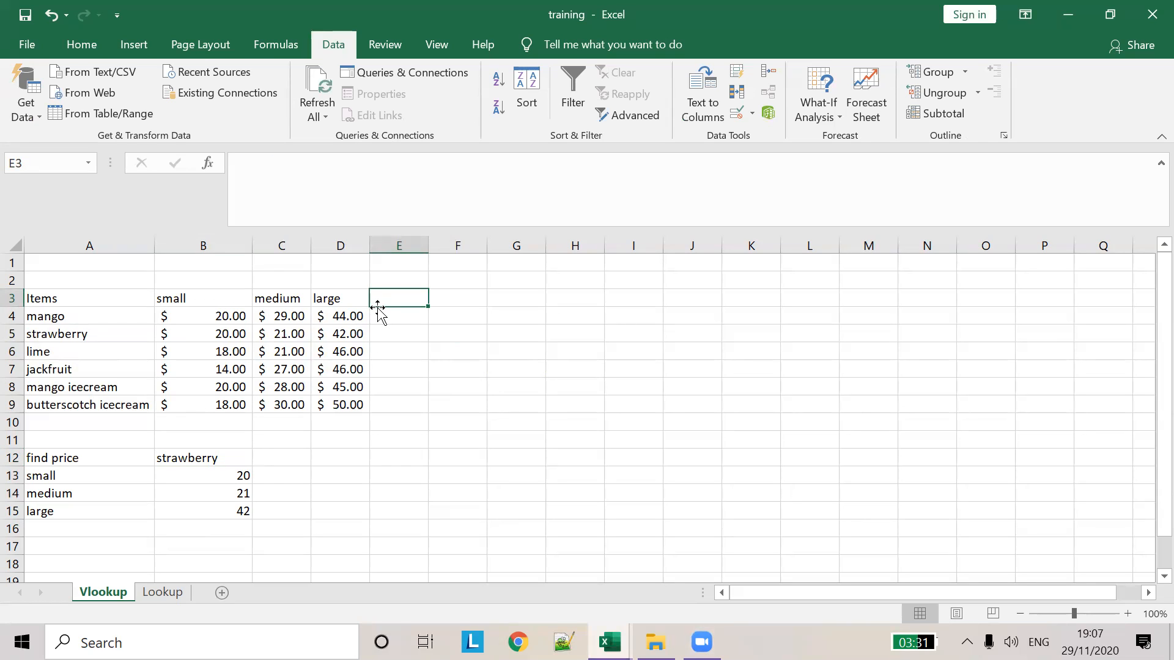
text(category)
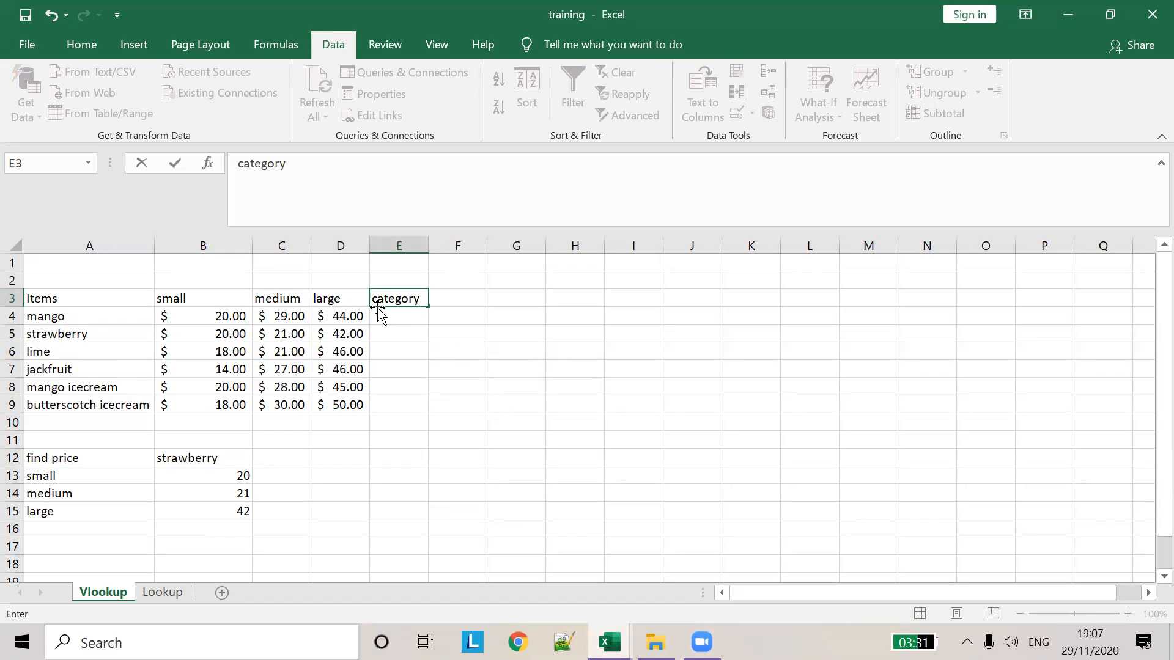
key(Return)
Enter juice as the category for mango in cell E4
text(juice)
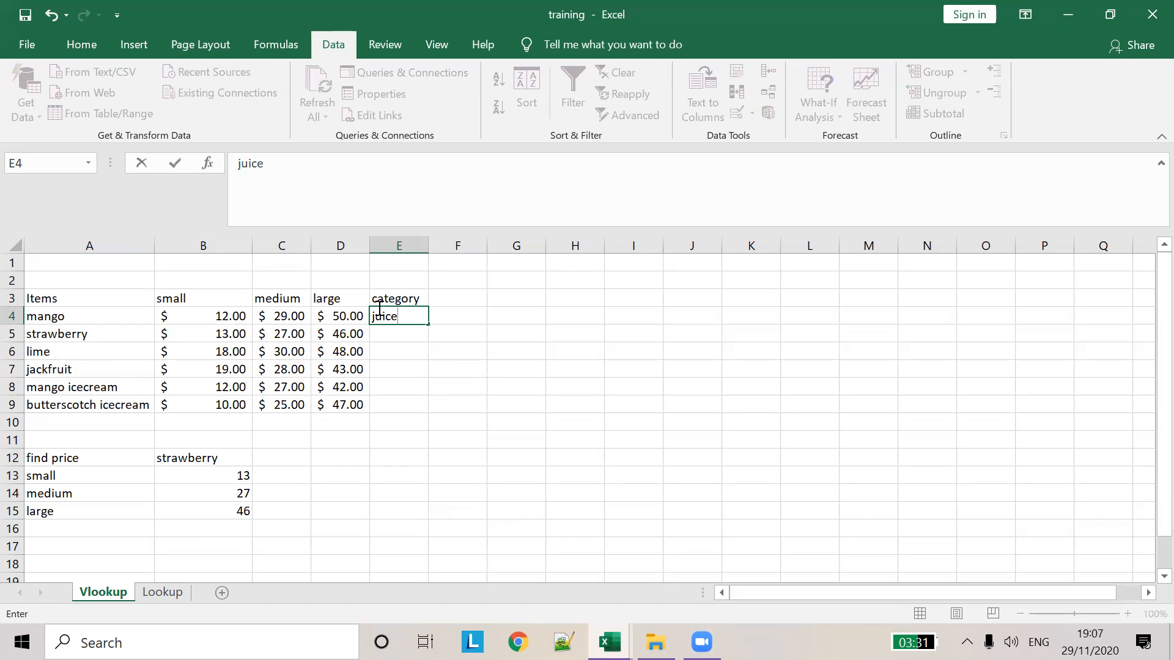
key(Return)
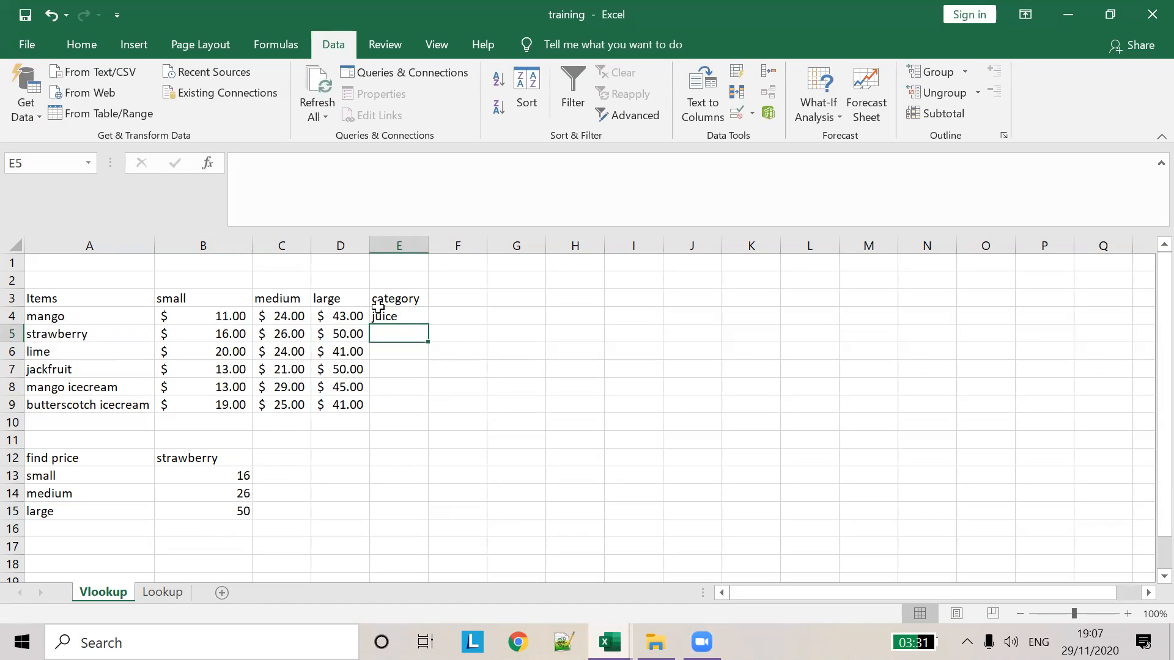
key(Up)
key(Down)
key(Down)
key(Up)
Enter icecream as the category for mango icecream and butterscotch icecream in cells E8 and E9
click(389, 390)
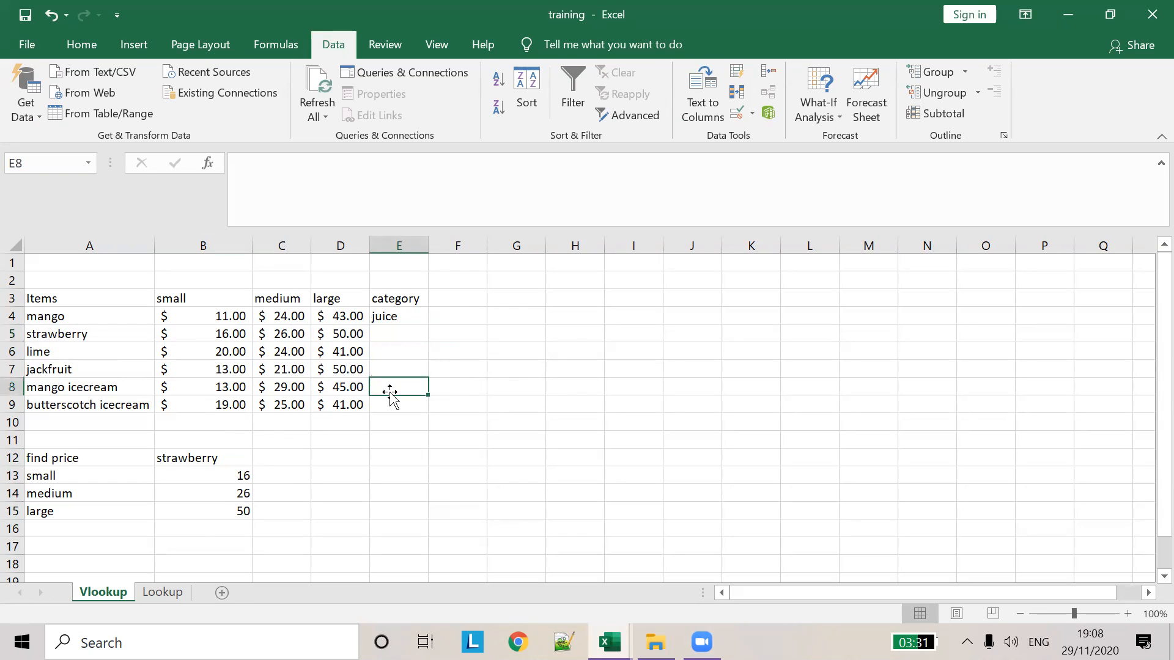
text(iceac)
key(BackSpace)
key(BackSpace)
text(cream)
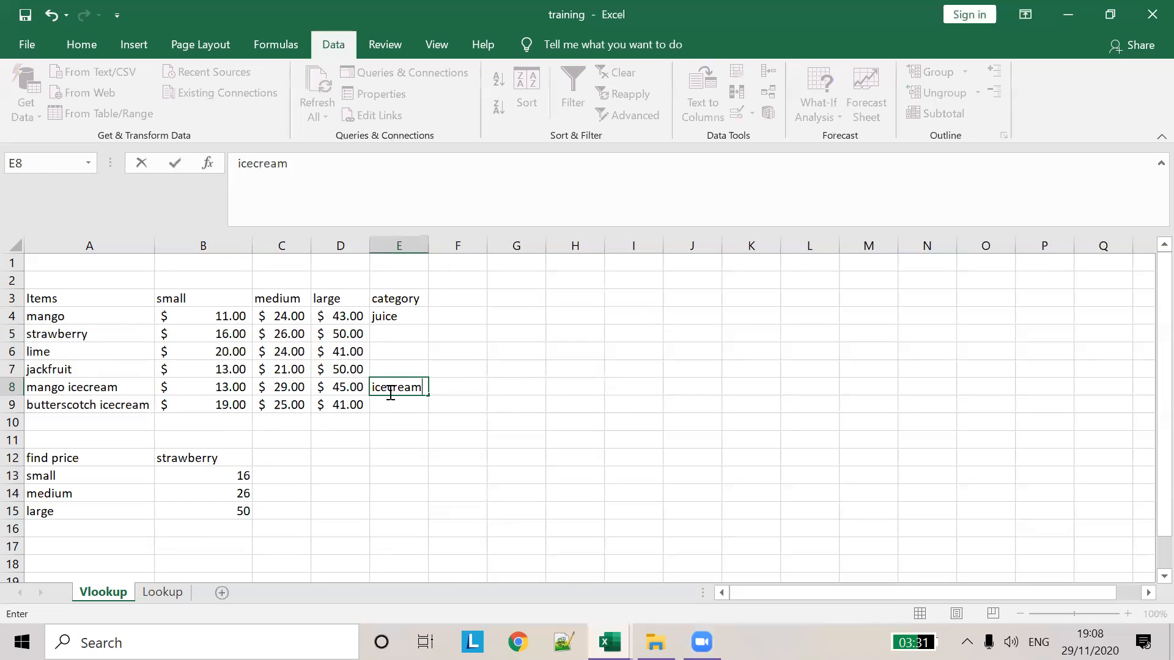
key(Return)
text(icecream)
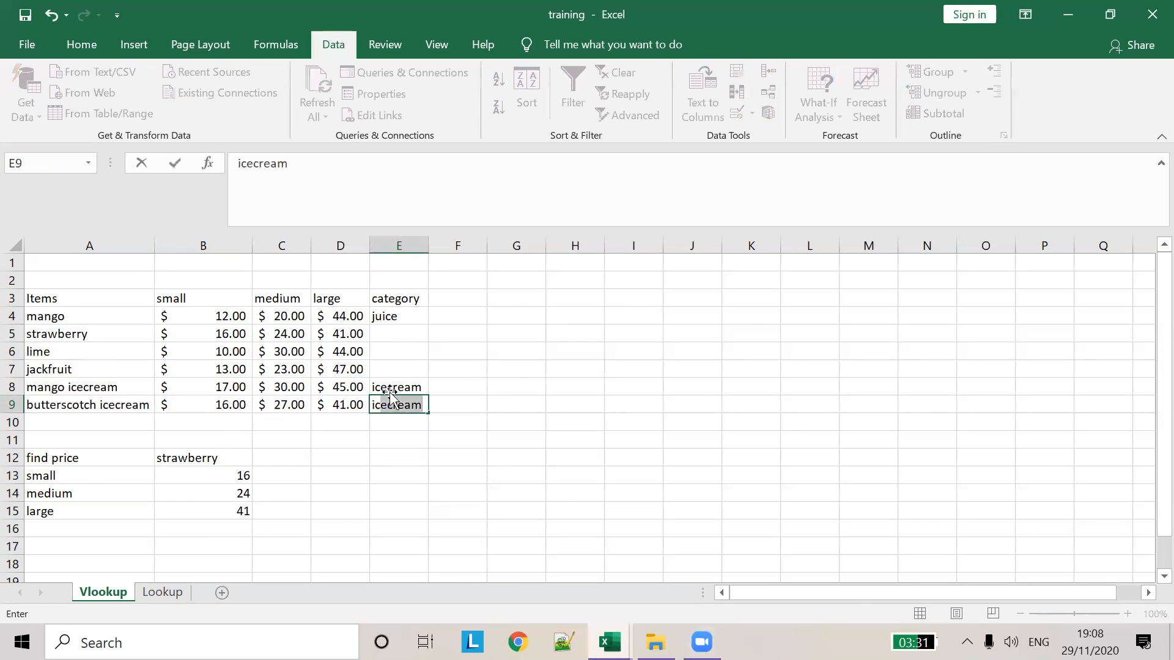
key(Return)
key(Right)
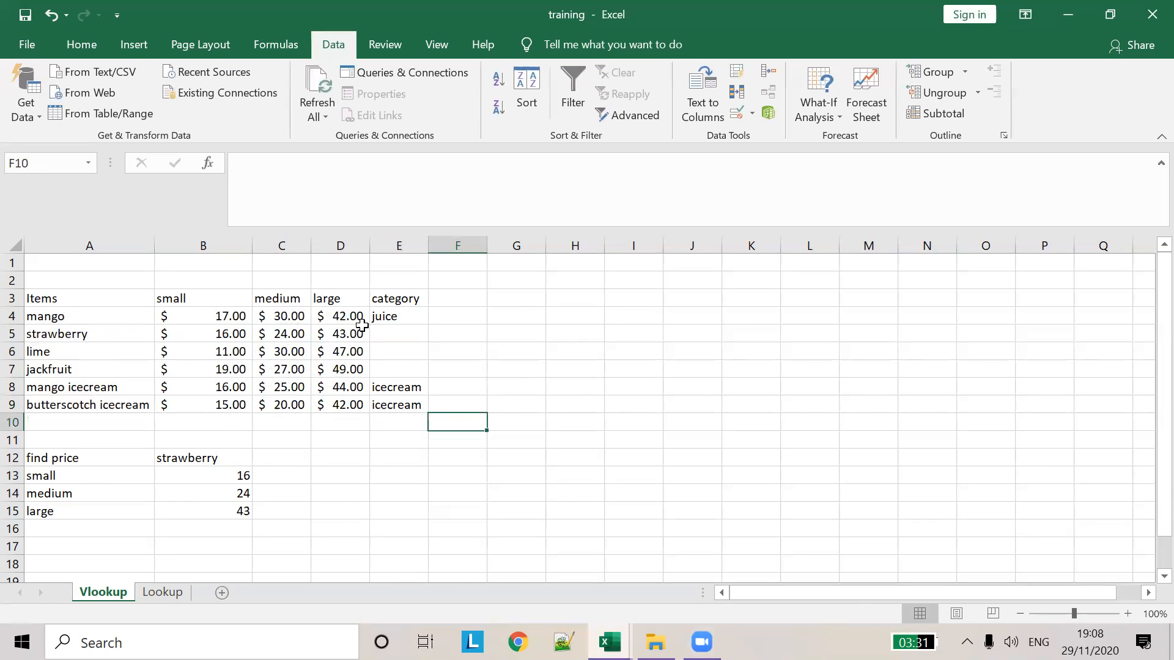
Enter juic as the category for strawberry in cell E5
click(376, 333)
text(juic)
key(BackSpace)
key(Tab)
click(424, 369)
drag(383, 315, 407, 408)
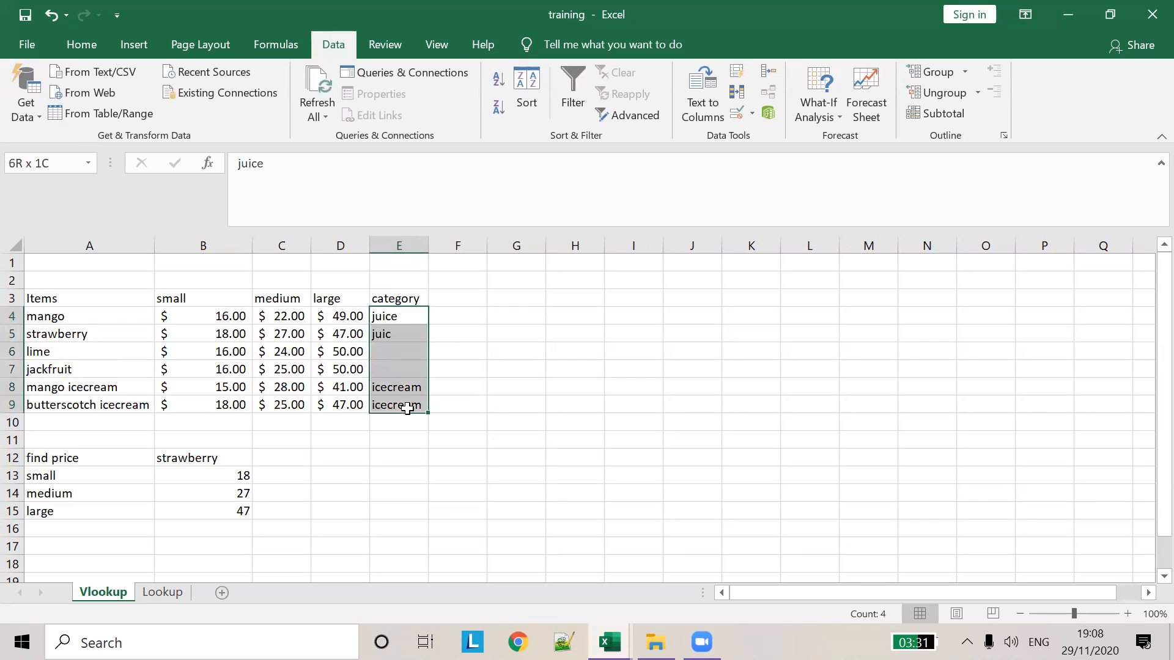
click(395, 340)
click(397, 353)
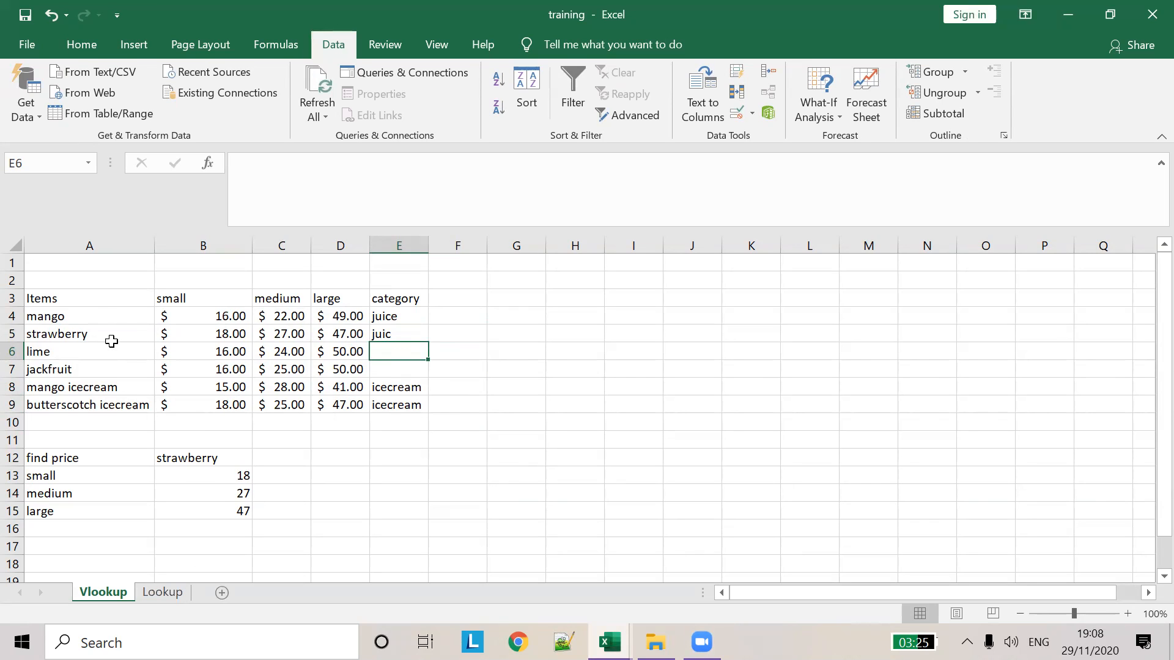
Copy the item names A4:A9 to the Lookup sheet starting at A3, and autofit column A
drag(92, 319, 84, 404)
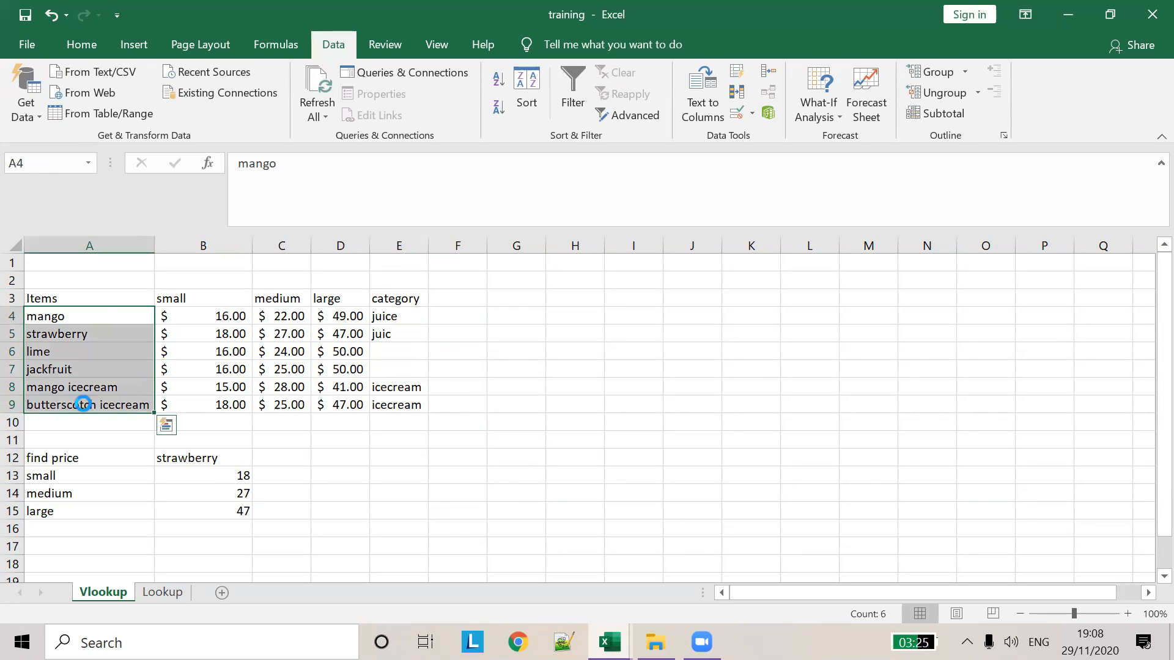
key(ctrl+c)
click(165, 593)
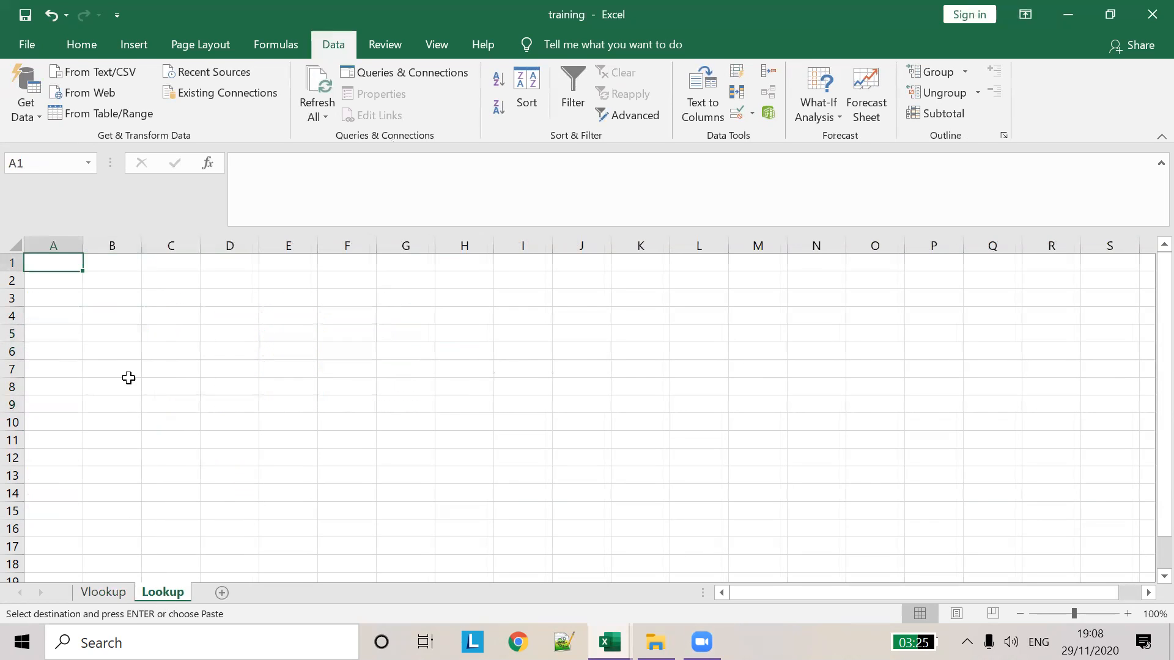
click(61, 301)
key(ctrl+v)
click(120, 309)
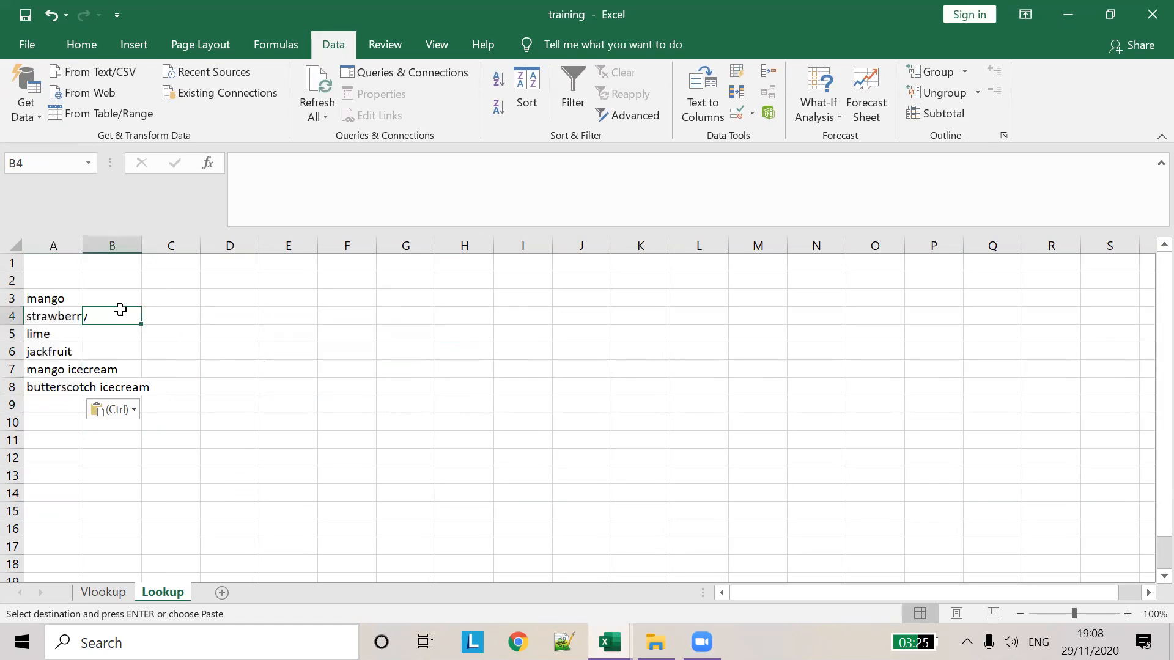
double_click(83, 244)
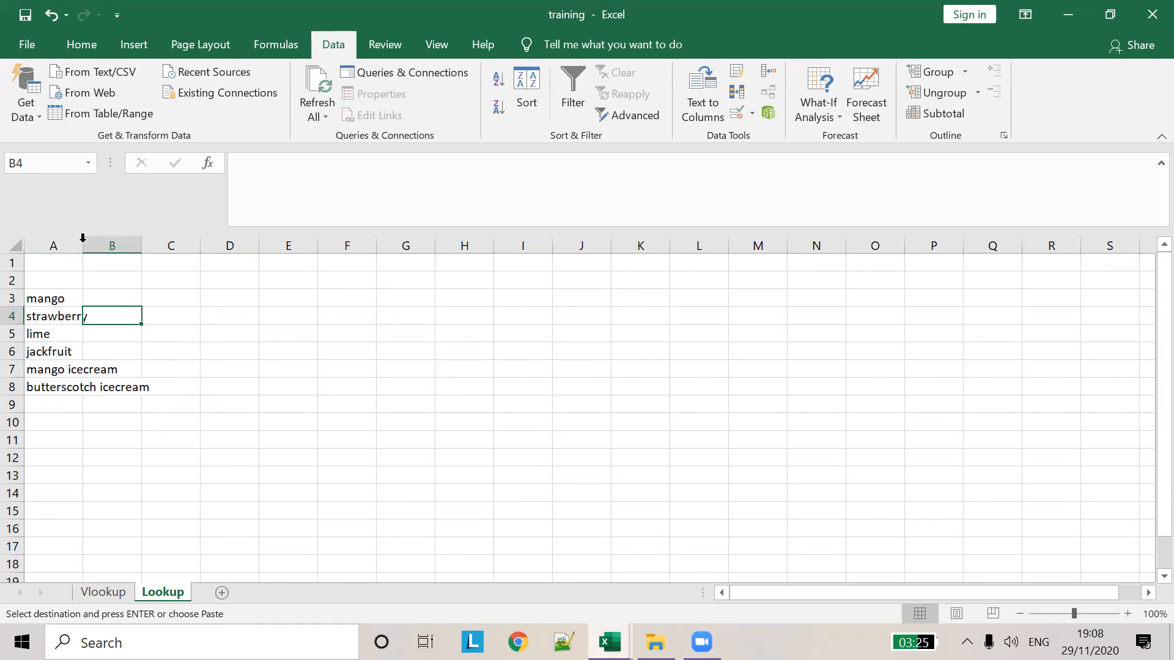
Enter juice as the category for mango, strawberry, lime and jackfruit in cells B3 to B6
click(191, 299)
text(jucie)
key(BackSpace)
key(BackSpace)
key(BackSpace)
text(ice)
key(Return)
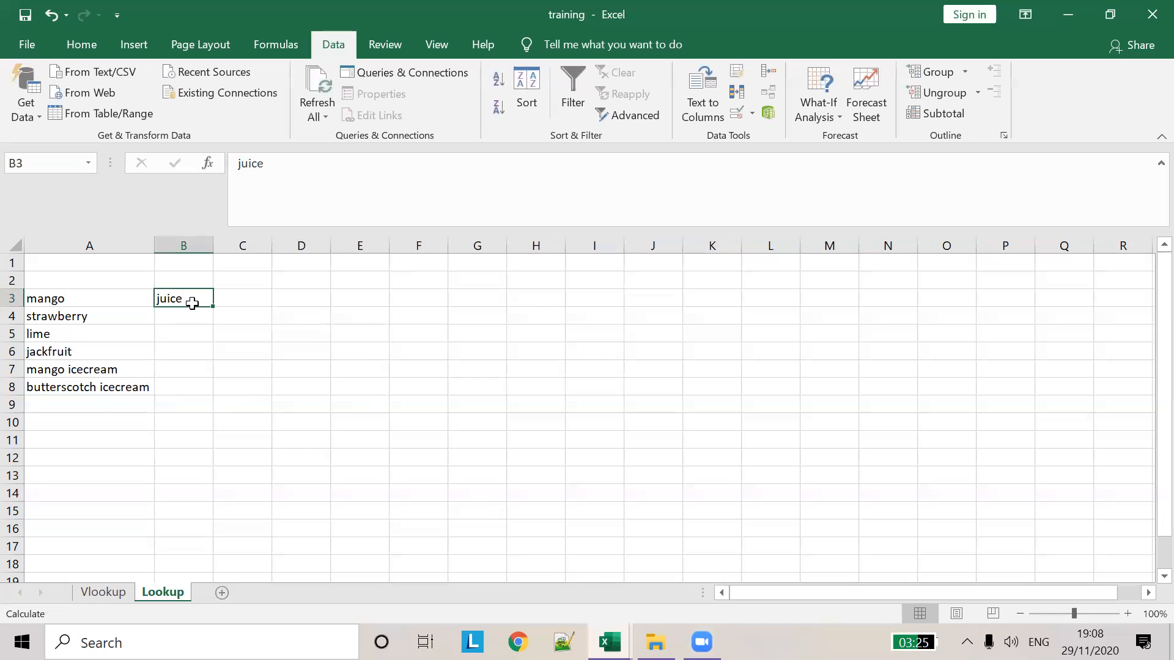
text(juice)
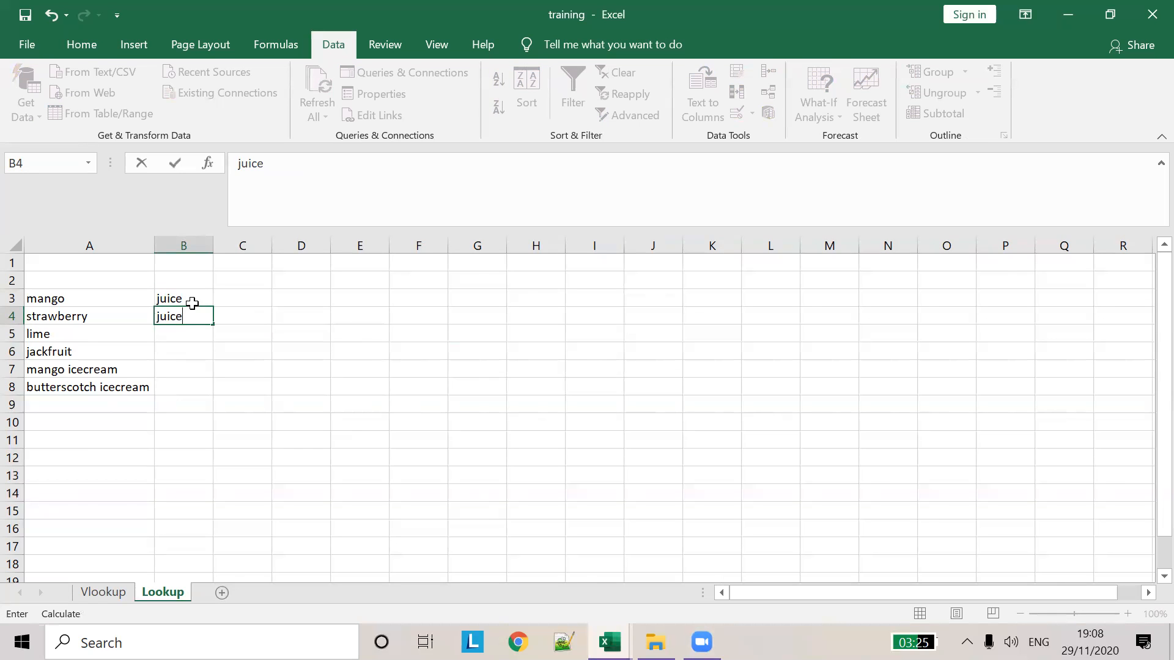
key(Return)
text(jui)
key(Return)
text(juice)
key(Return)
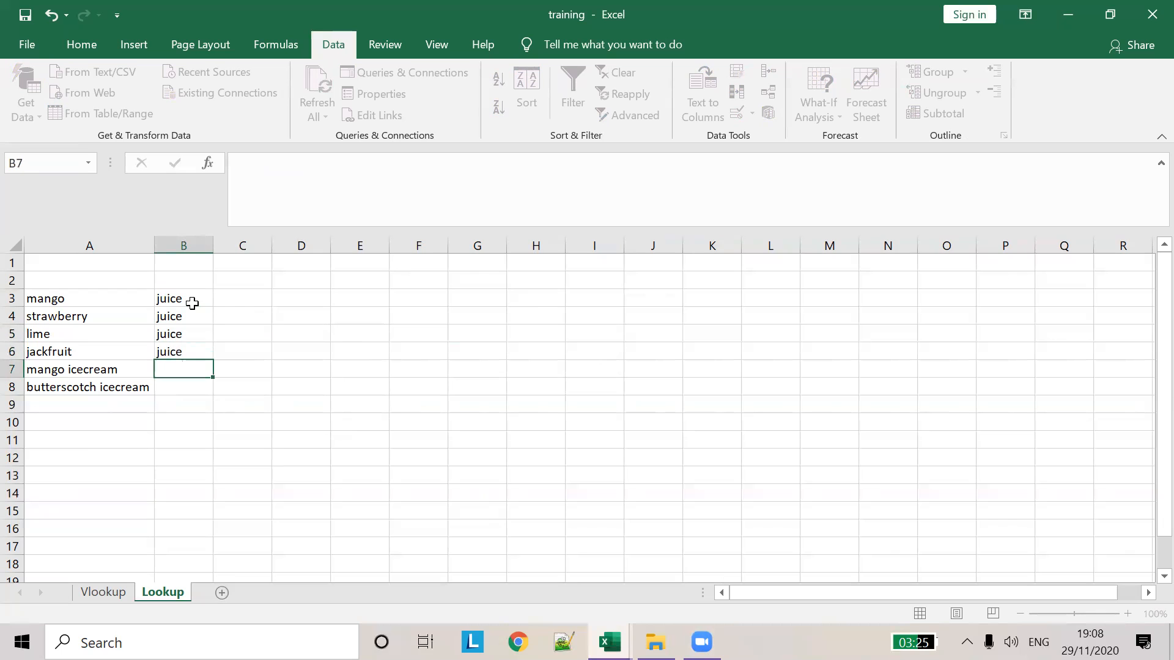
Enter icecream as the category for mango icecream and butterscotch icecream in cells B7 and B8
text(icer)
text(ream)
key(Return)
text(icecream)
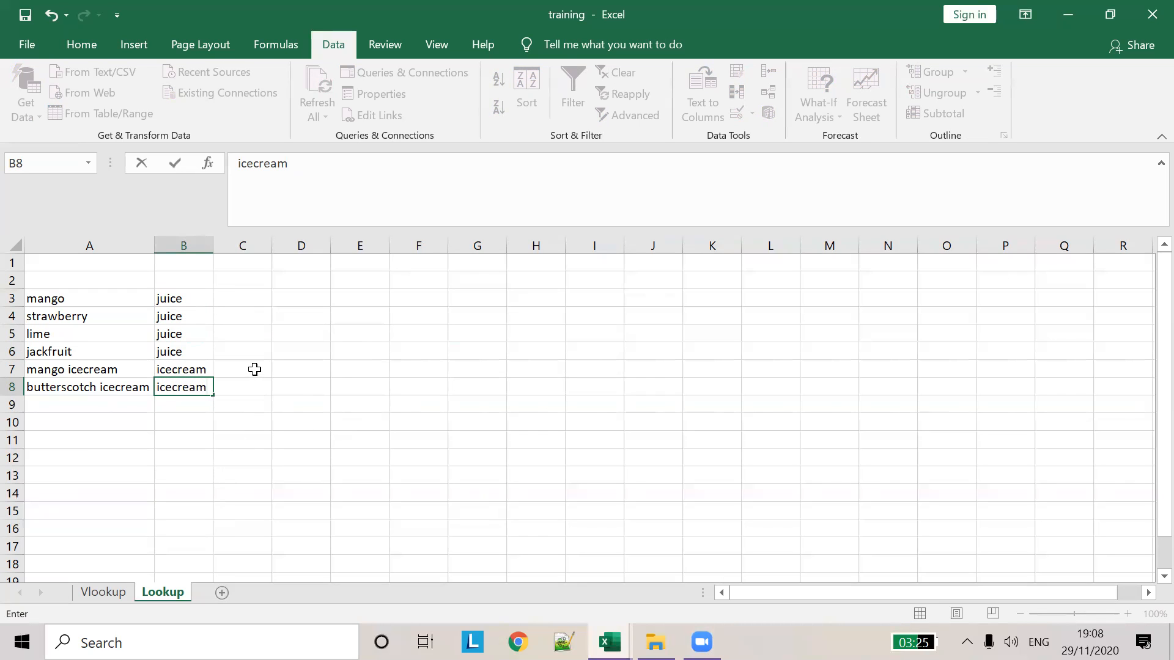
key(ctrl+Return)
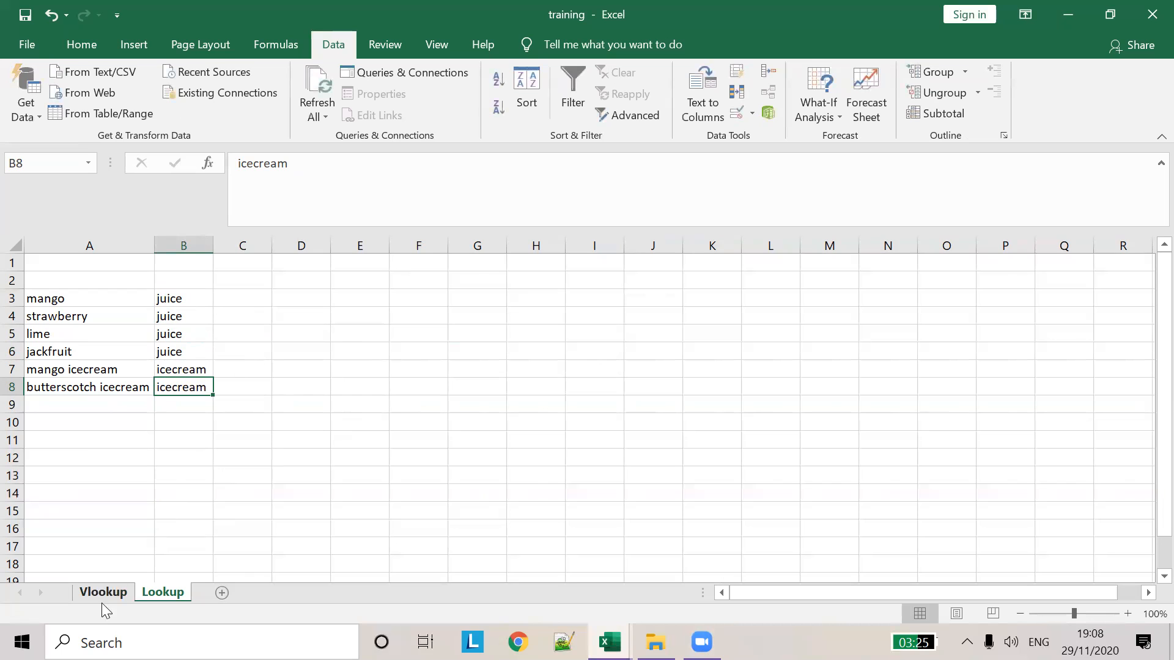
click(115, 592)
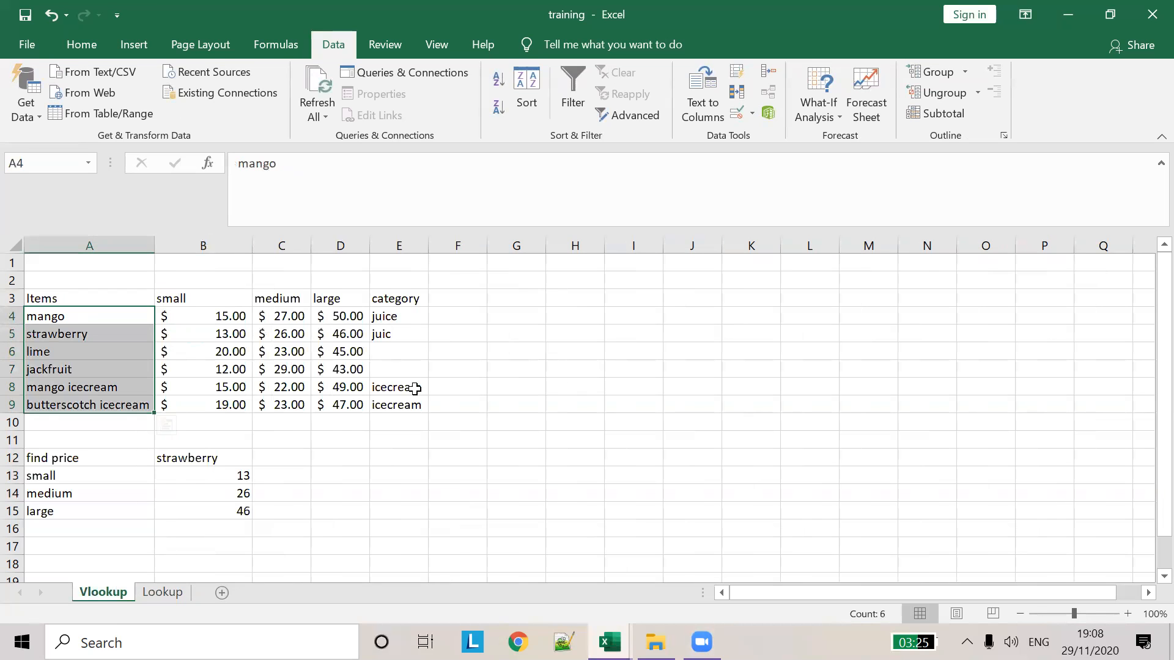
click(414, 315)
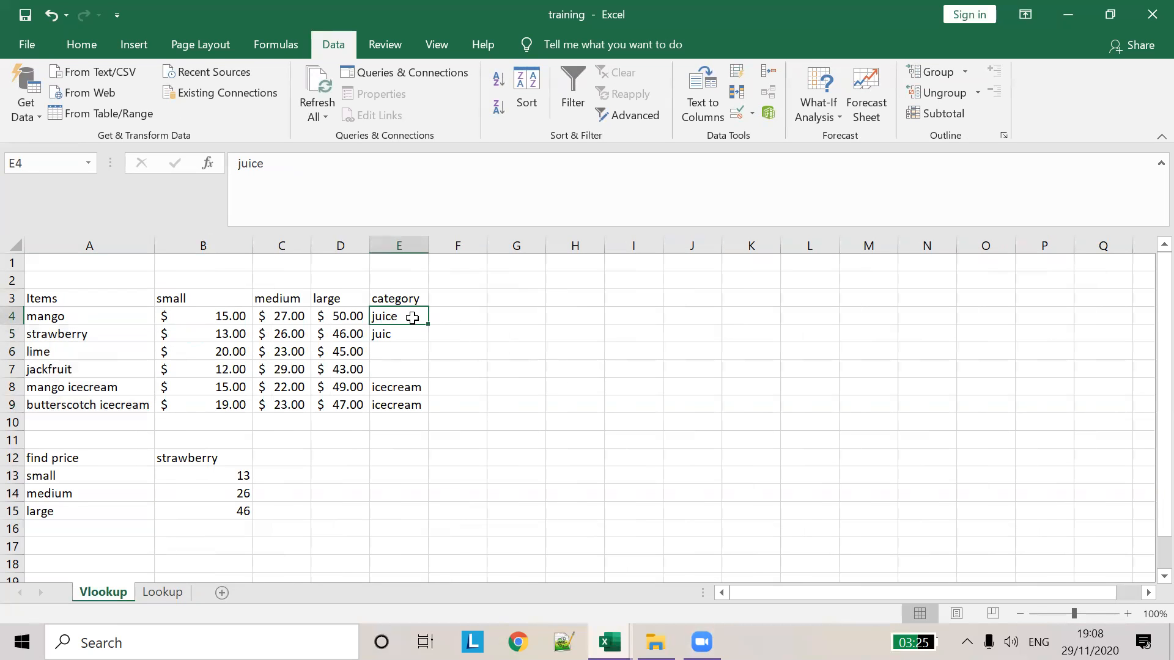
text(=)
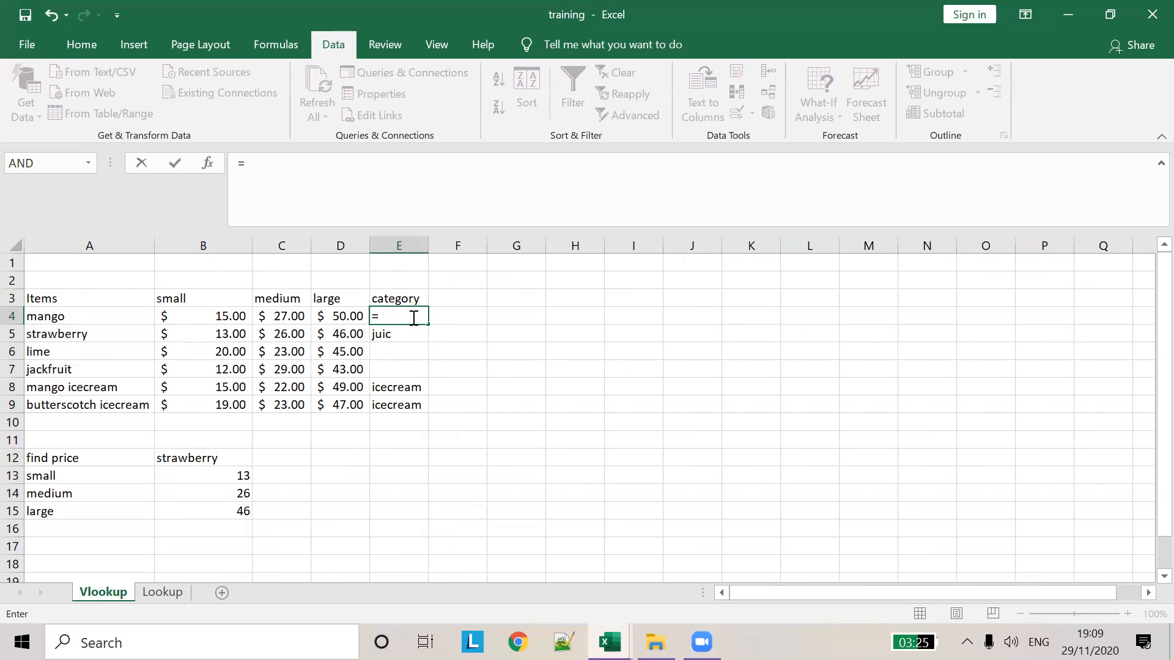
text(()
drag(394, 340, 412, 406)
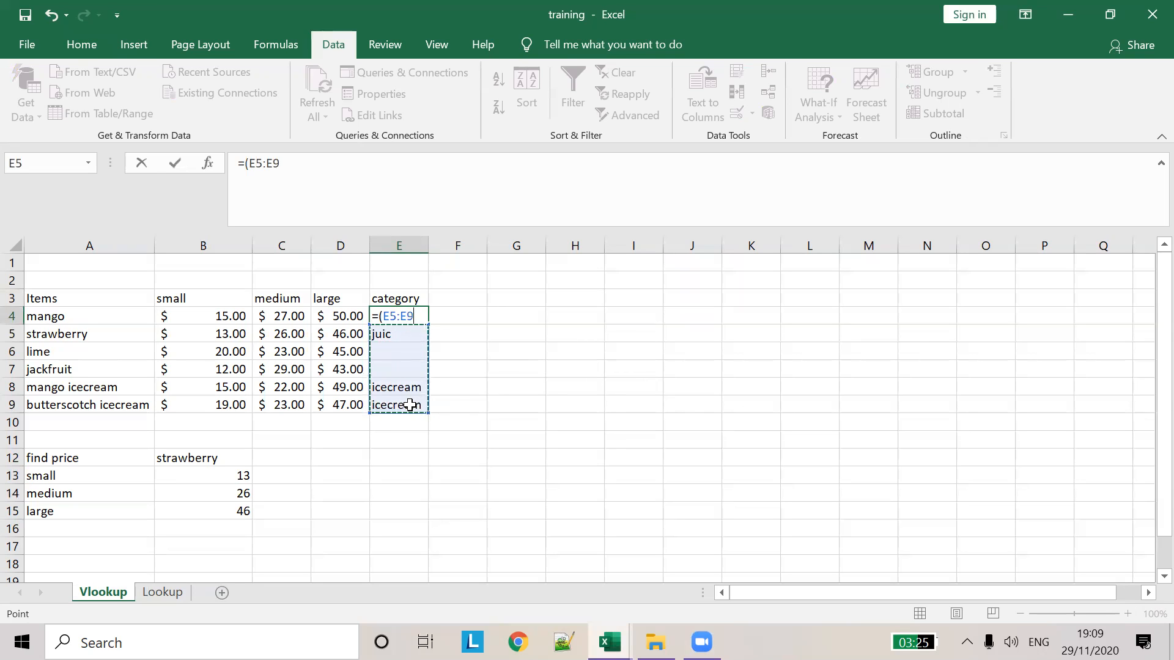
key(BackSpace)
key(BackSpace)
key(BackSpace)
key(BackSpace)
key(BackSpace)
key(BackSpace)
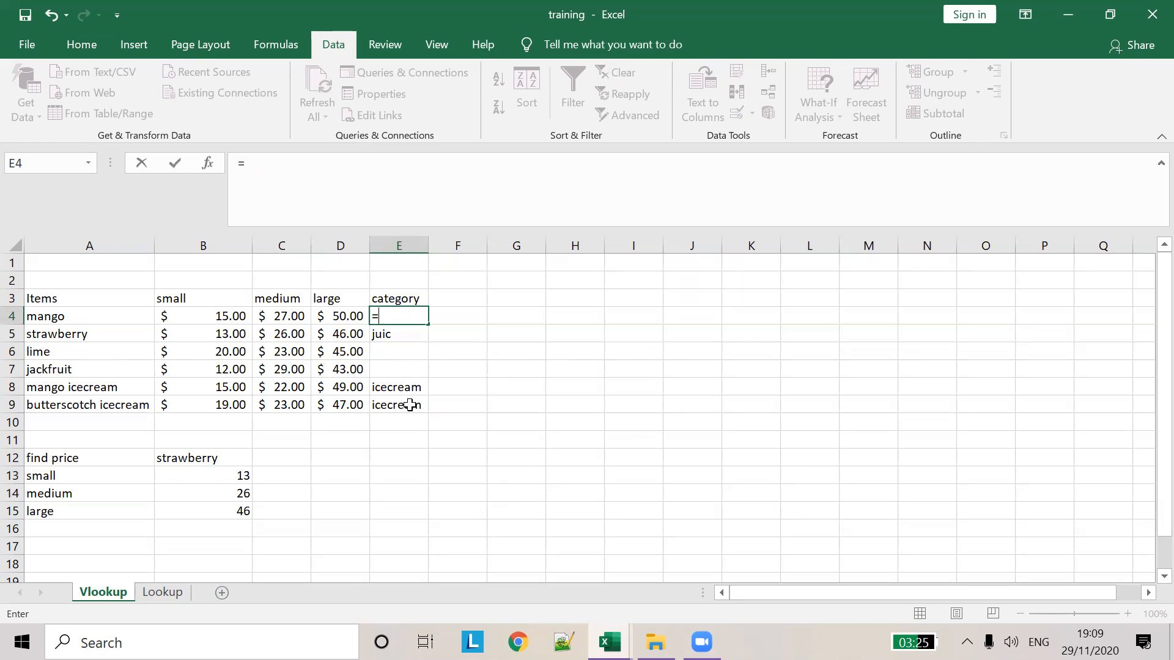
Clear the manual category entries in cells E4 to E9 of the Vlookup sheet
key(Return)
key(shift+Down)
key(shift+Down)
key(shift+Down)
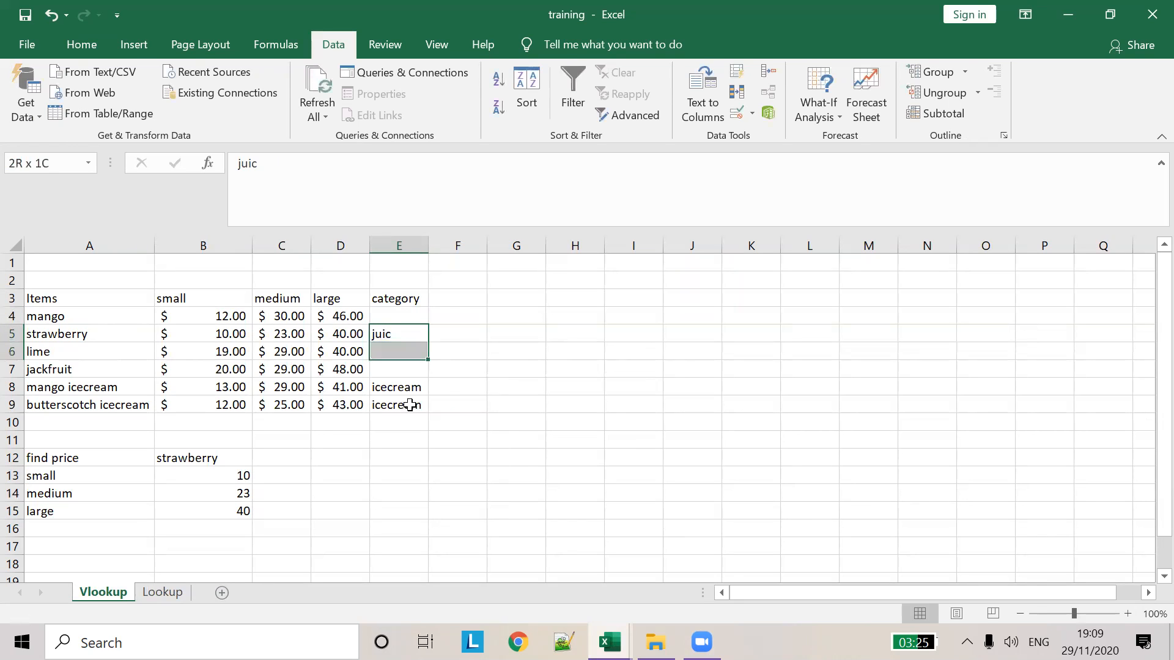
key(Delete)
click(408, 404)
key(Delete)
Review the item-category table A3:B8 on the Lookup sheet and the category cells E4:E9 on the Vlookup sheet
click(160, 590)
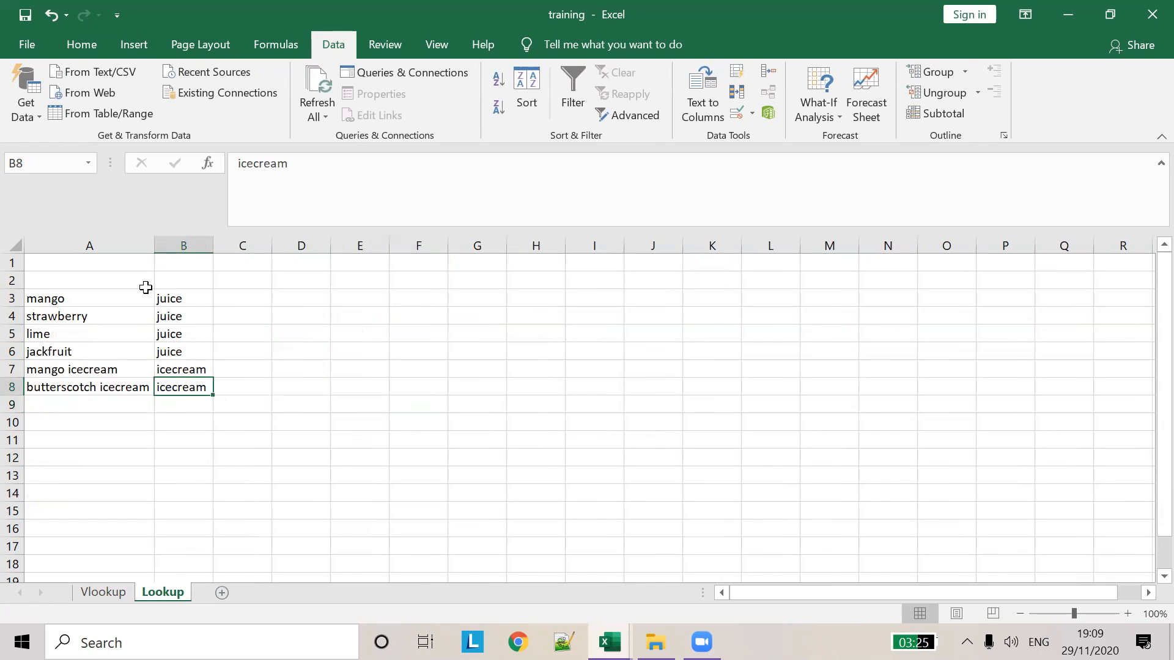
drag(105, 299, 184, 383)
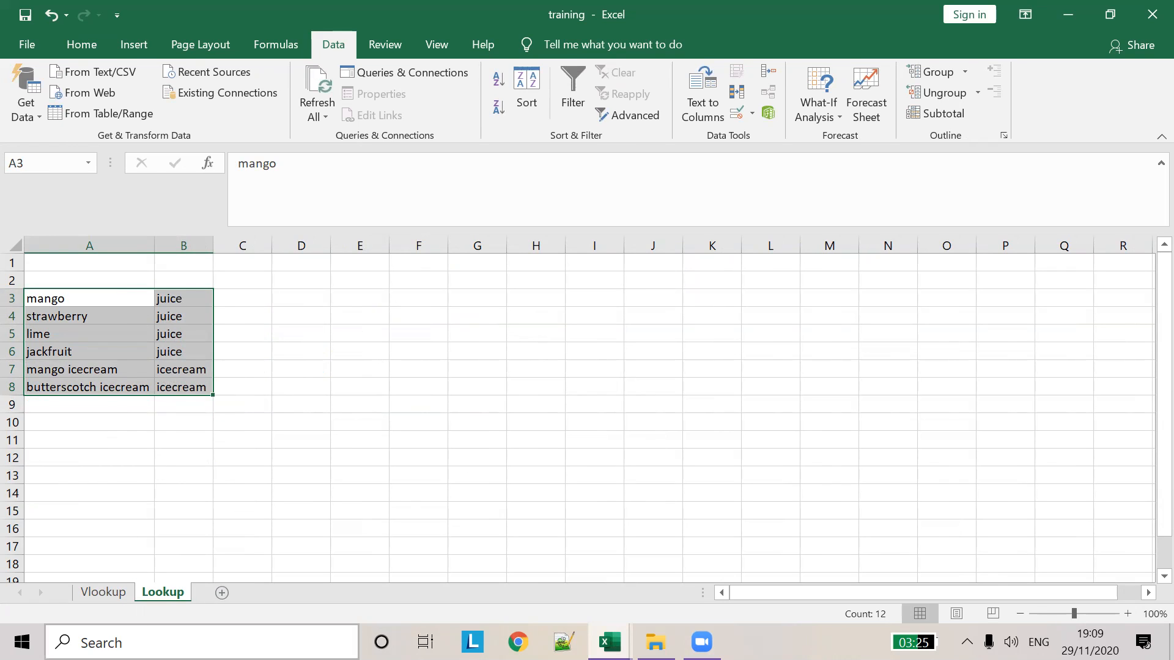
click(99, 593)
drag(397, 315, 395, 411)
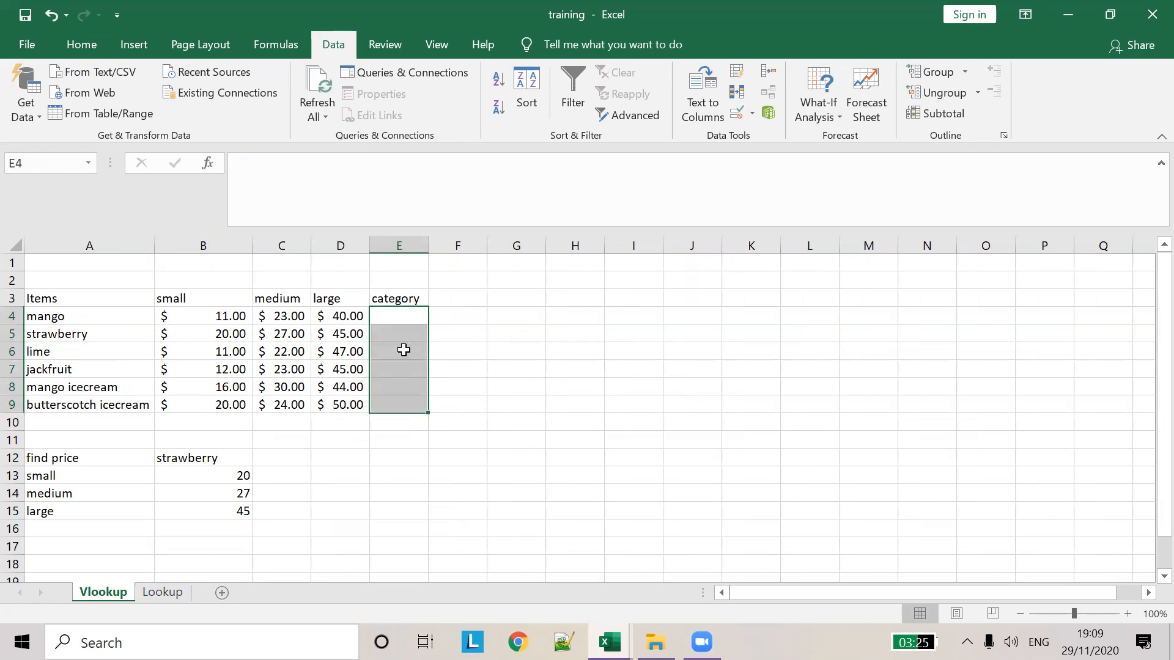
Begin a VLOOKUP formula in cell E4 of the Vlookup sheet with A4 as the lookup value
click(408, 312)
text(=)
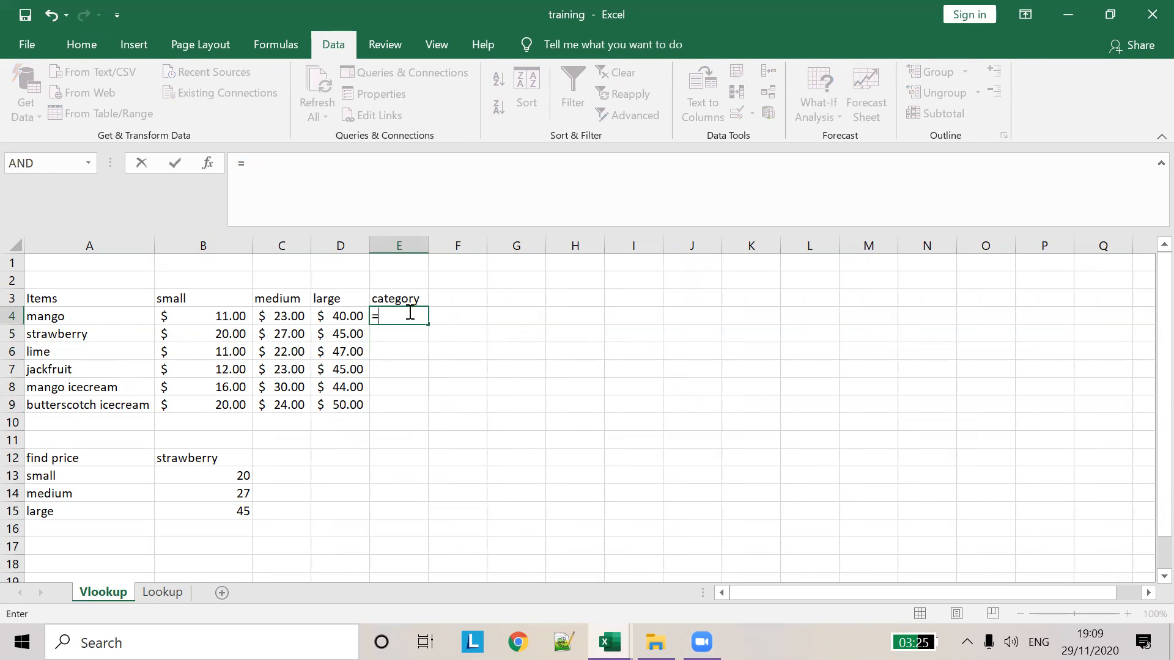
text((Vloo)
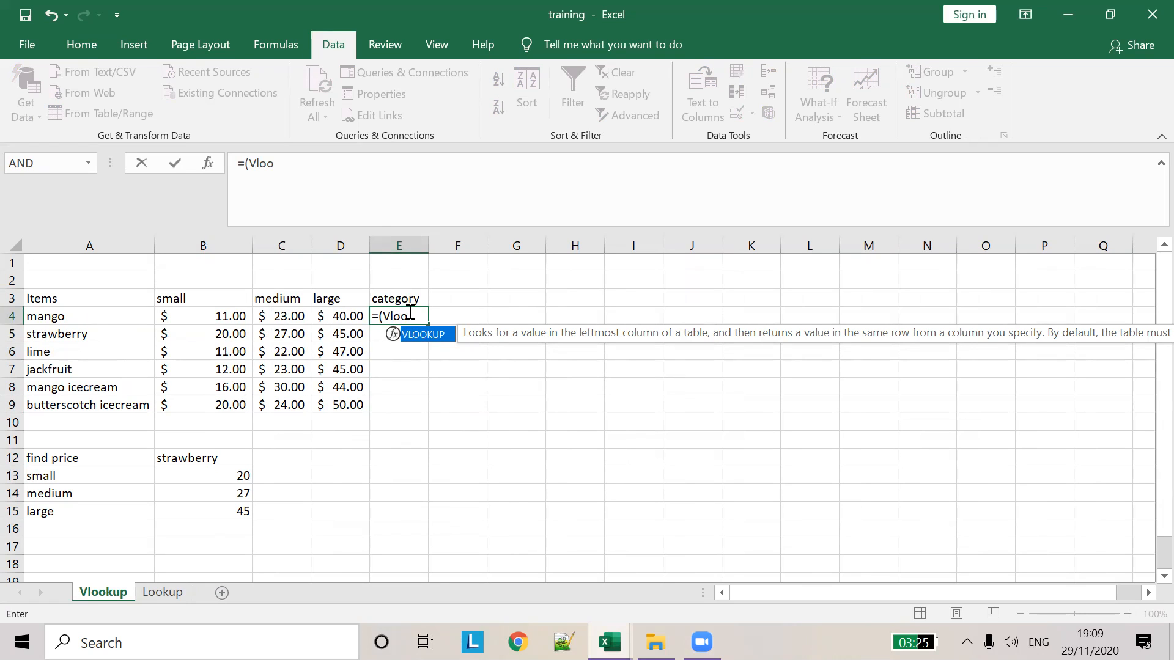
key(Return)
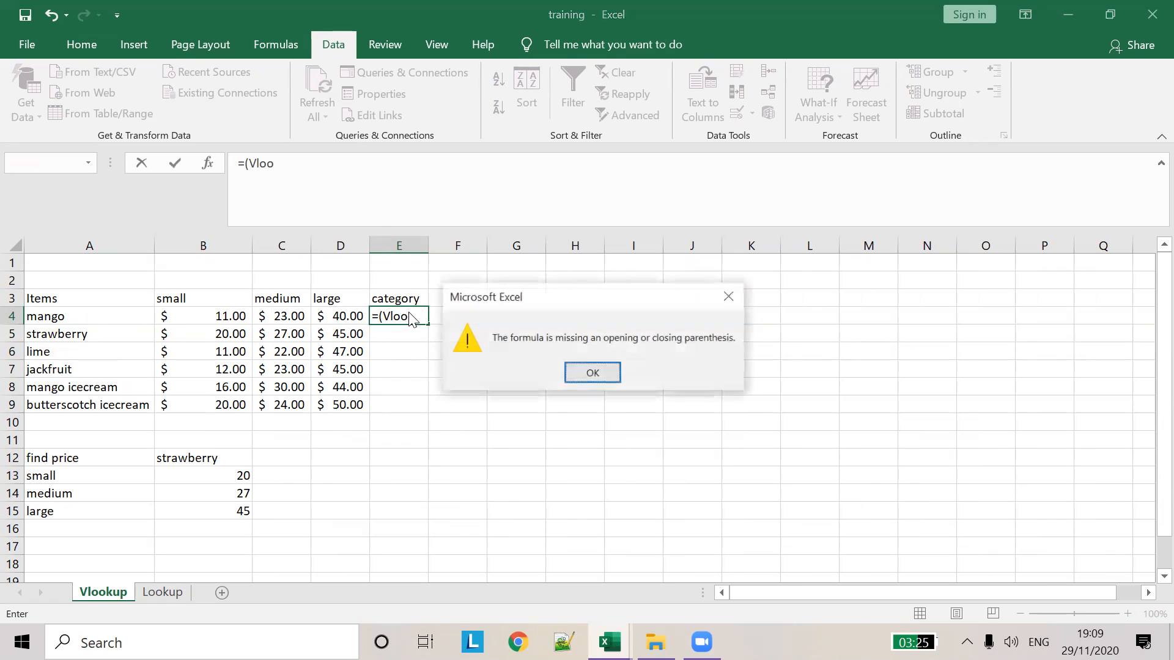
click(589, 374)
click(327, 173)
text(ku)
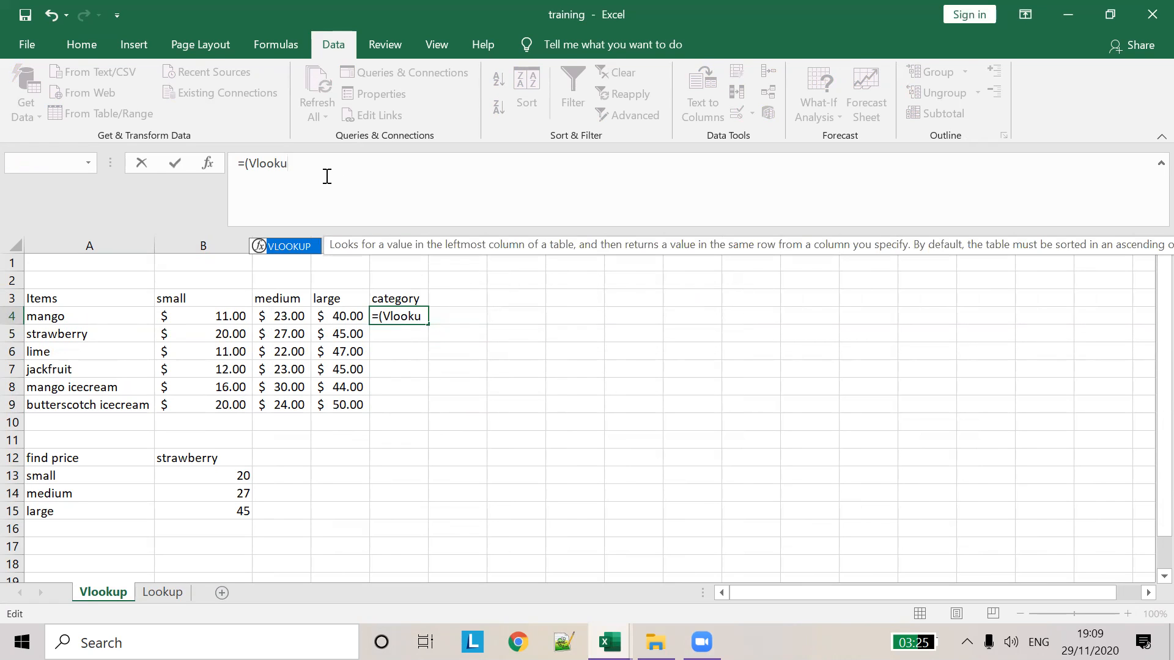
key(Tab)
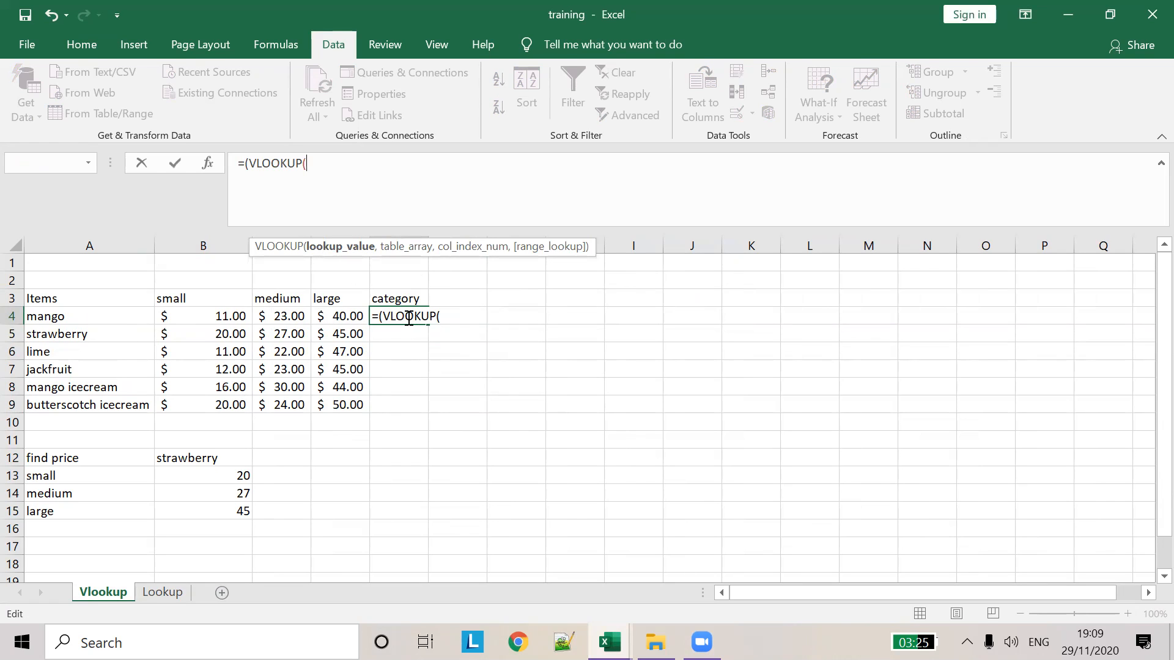
click(90, 321)
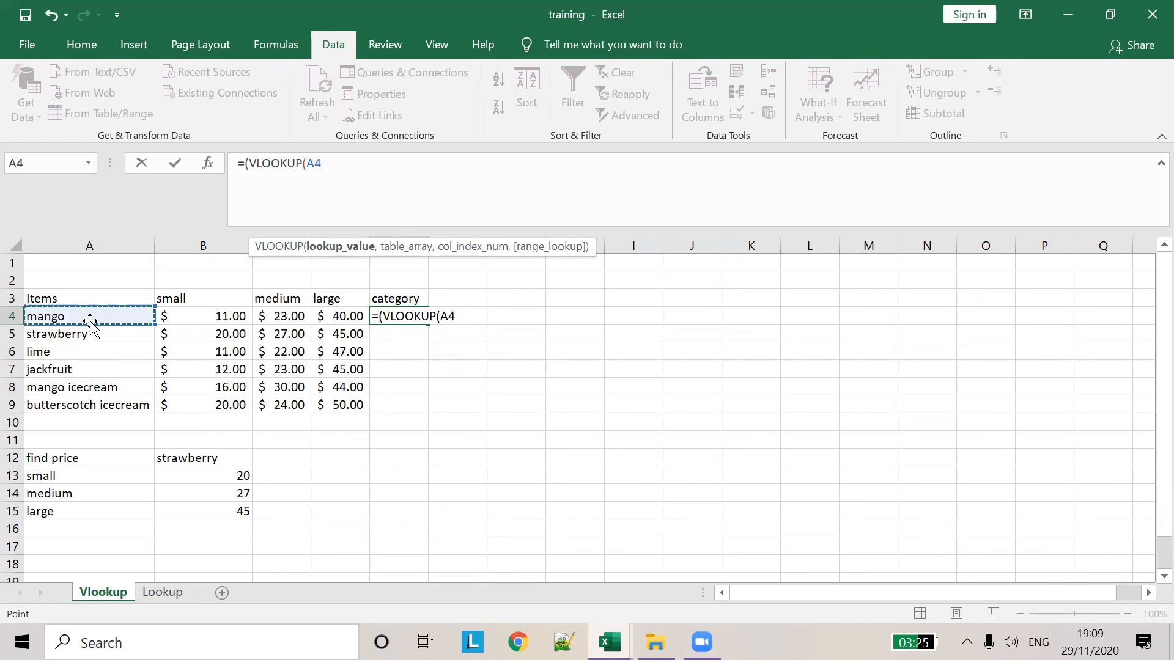
text(,)
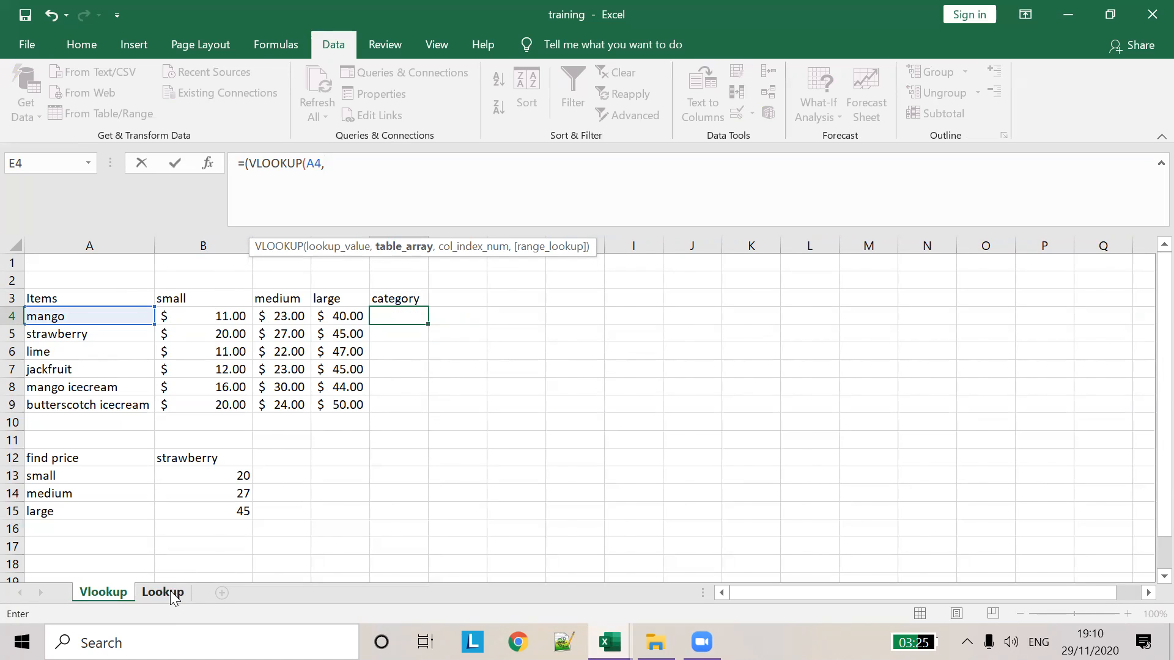
Set the formula's table array to A3:B8 on the Lookup sheet and its column index to 2
click(171, 596)
click(84, 296)
drag(84, 296, 183, 396)
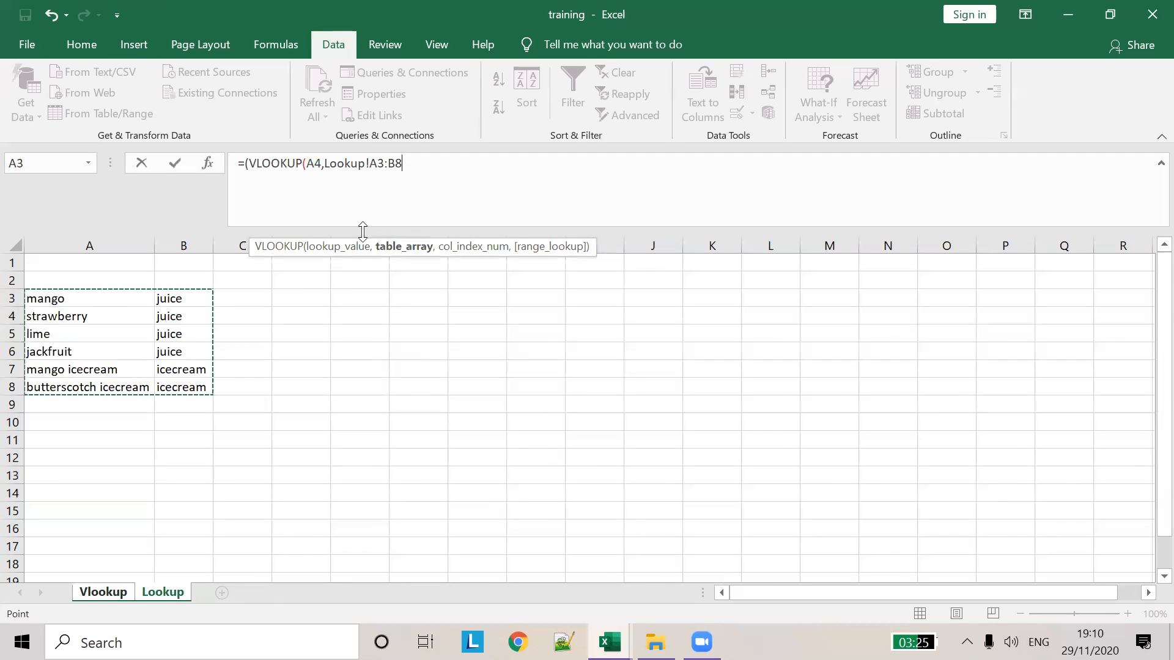
text(,2)
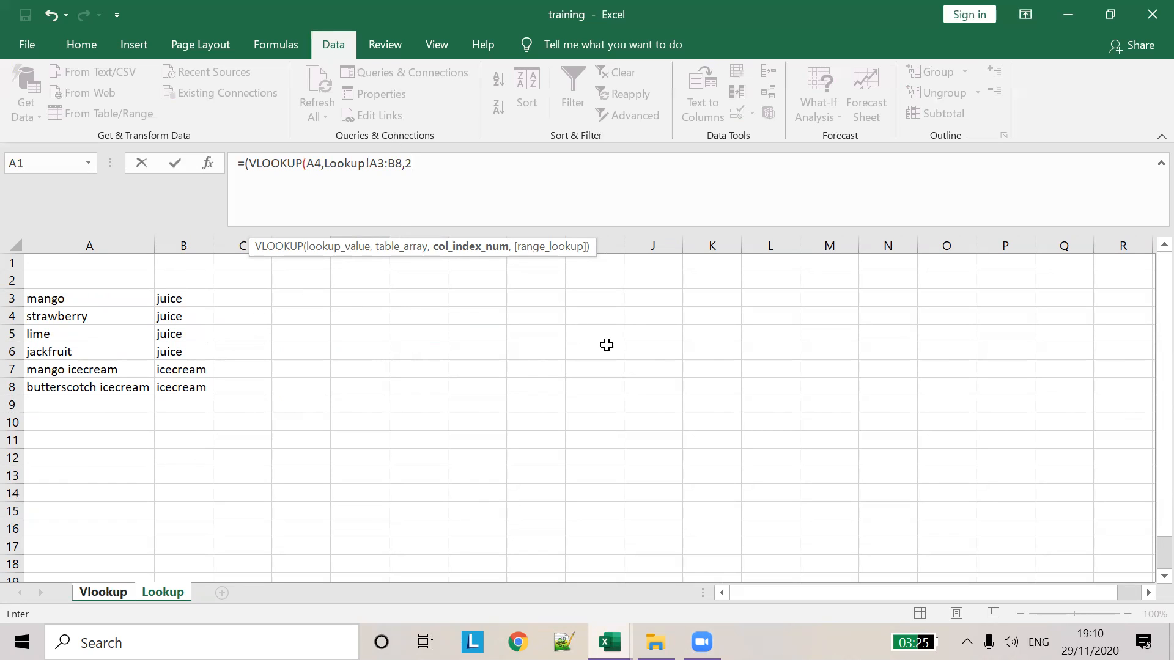
Complete the E4 formula with FALSE for an exact match and accept the proposed correction =(VLOOKUP(A4,Lookup!A3:B8,2,FALSE))
text(,)
text(FLAS)
key(BackSpace)
key(BackSpace)
key(BackSpace)
text(ALSE)
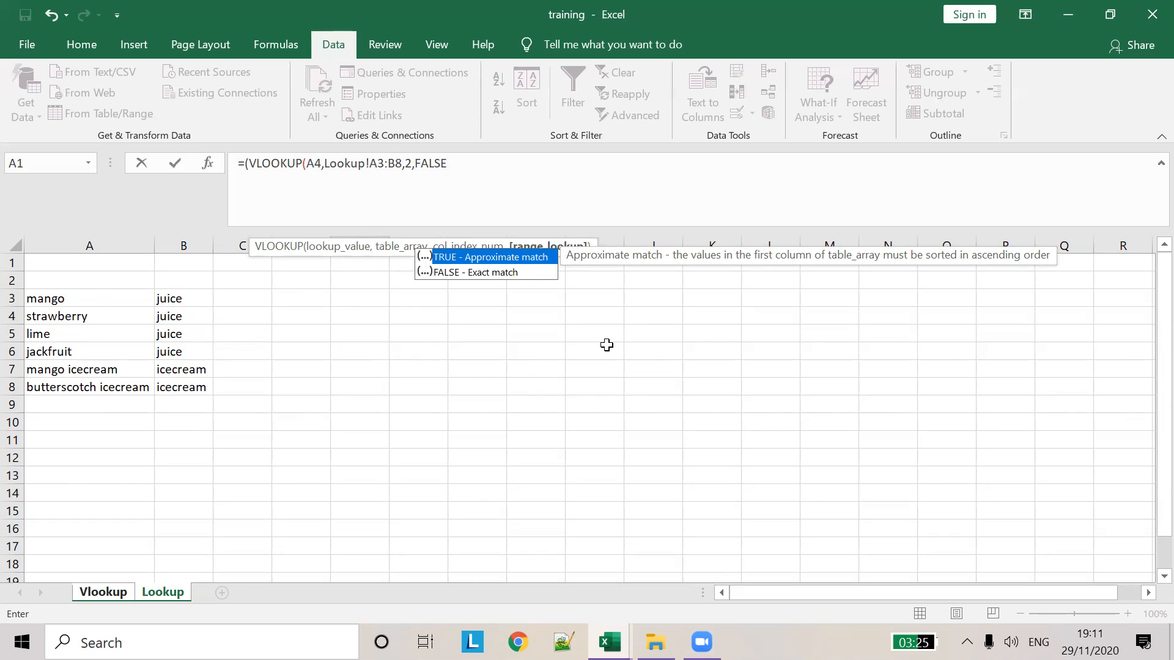
text())
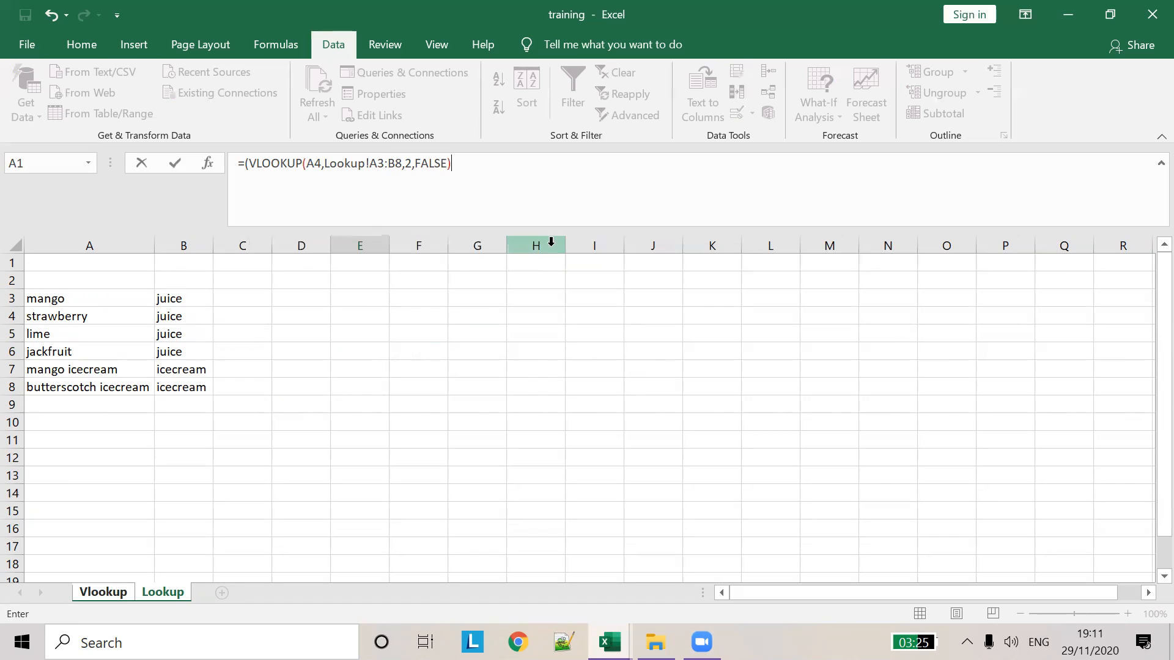
click(110, 593)
key(Return)
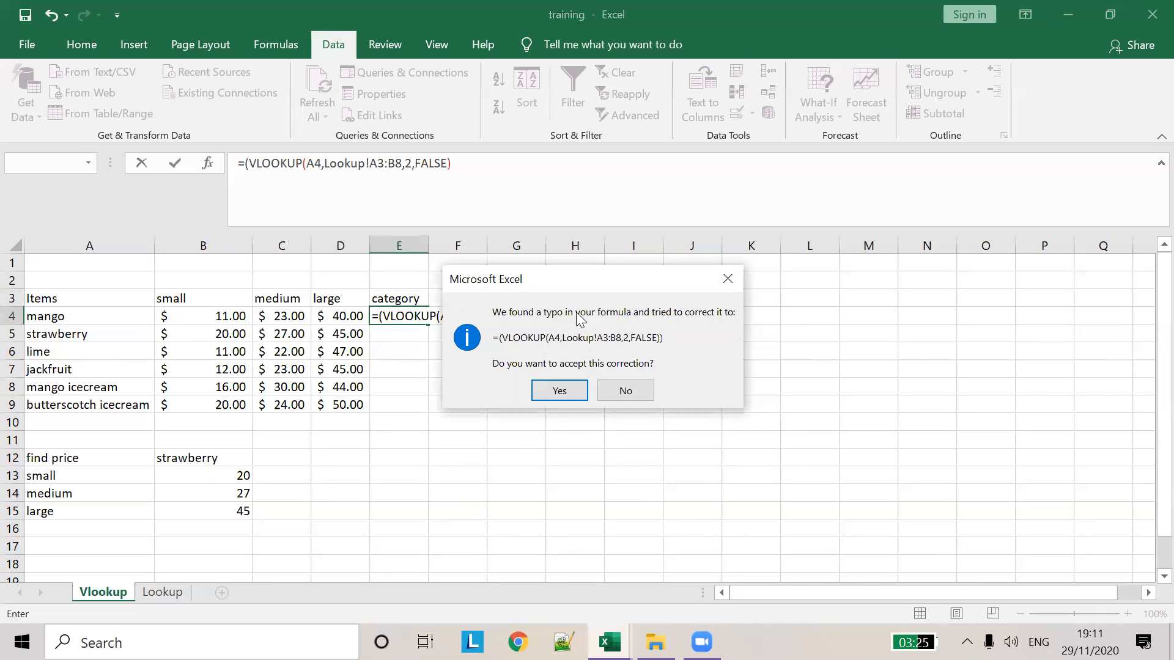
click(560, 392)
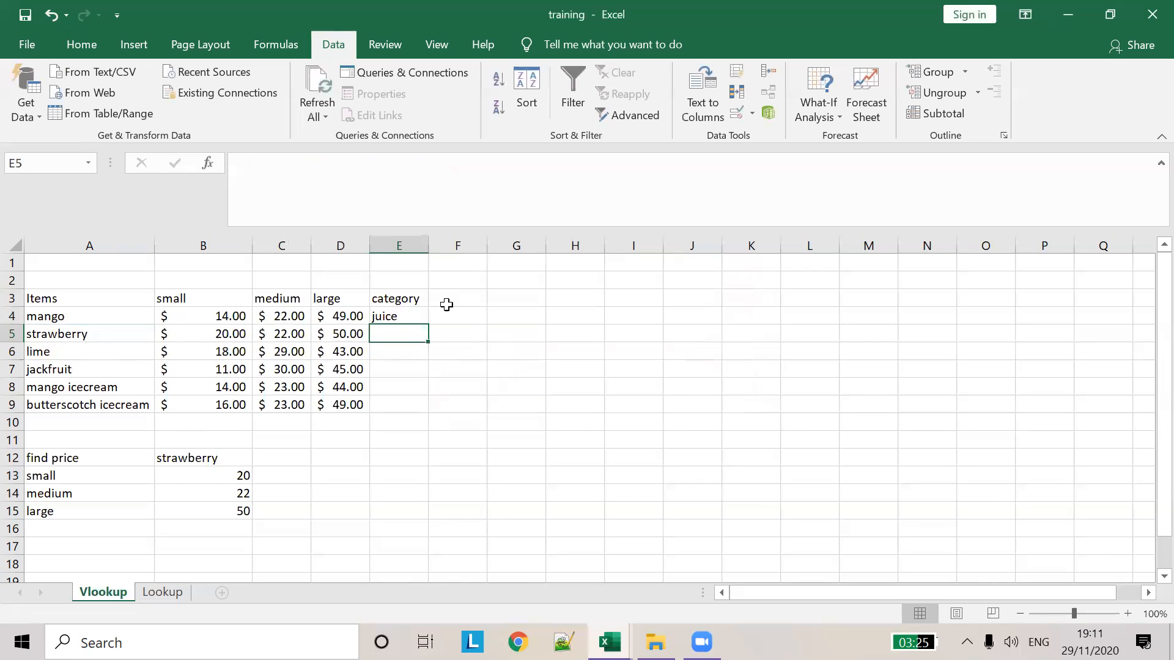
Fill the category formula from E4 down to E9
click(386, 315)
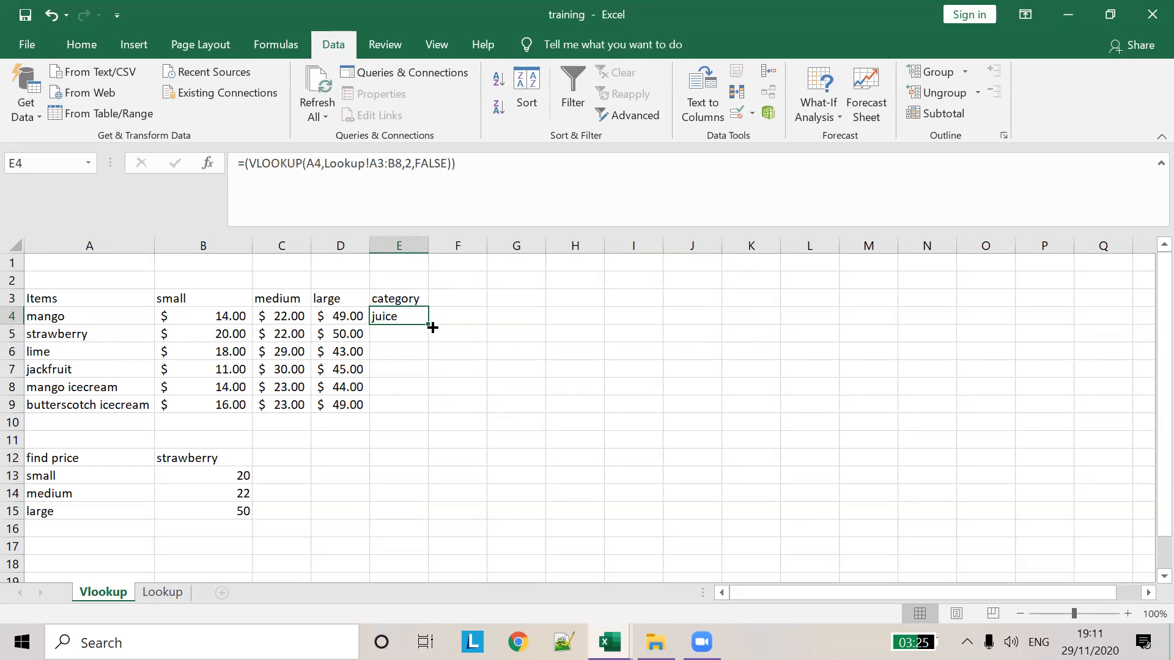
drag(428, 325, 423, 412)
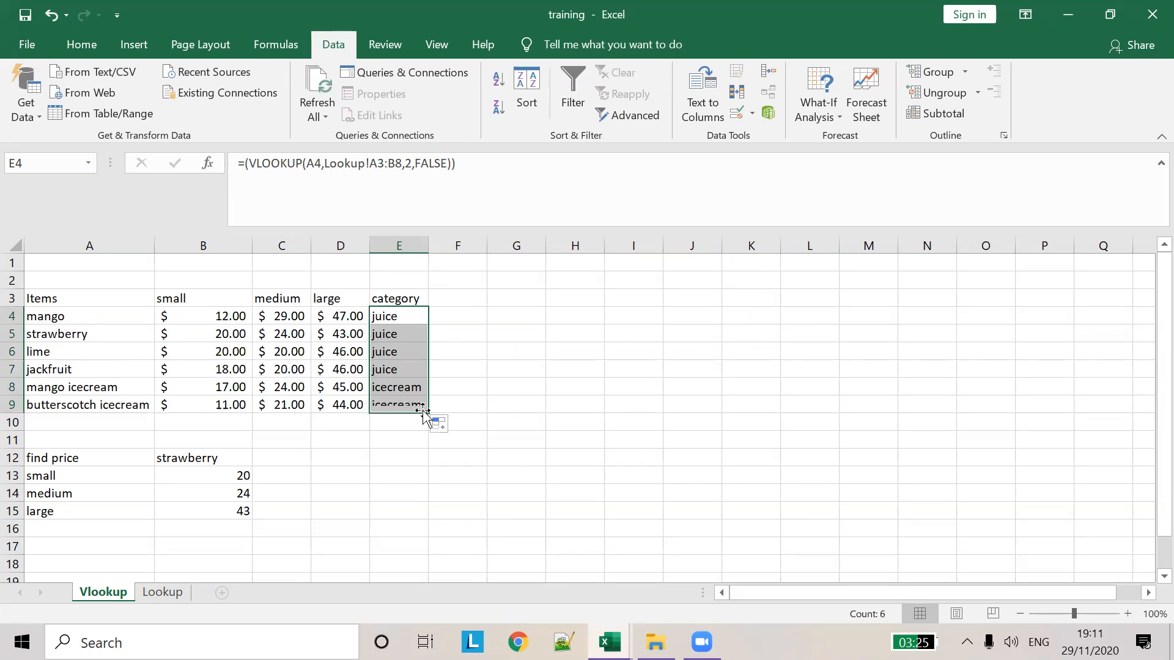
click(524, 370)
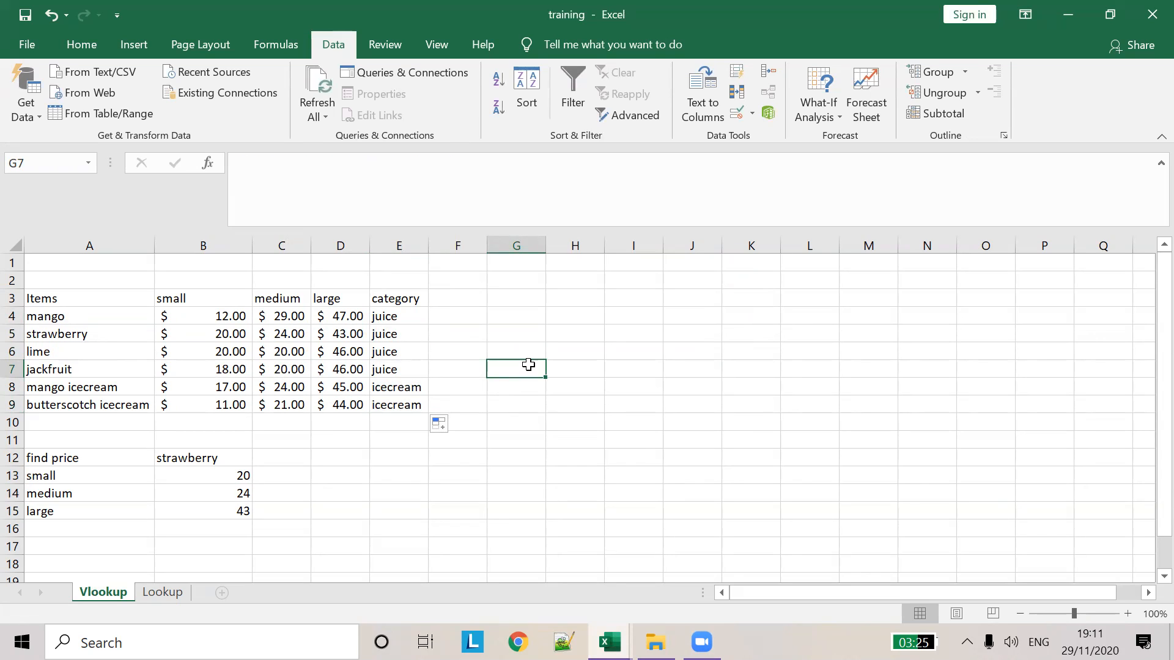
Check the arguments of the E4 category formula against the item-category table on the Lookup sheet
click(399, 322)
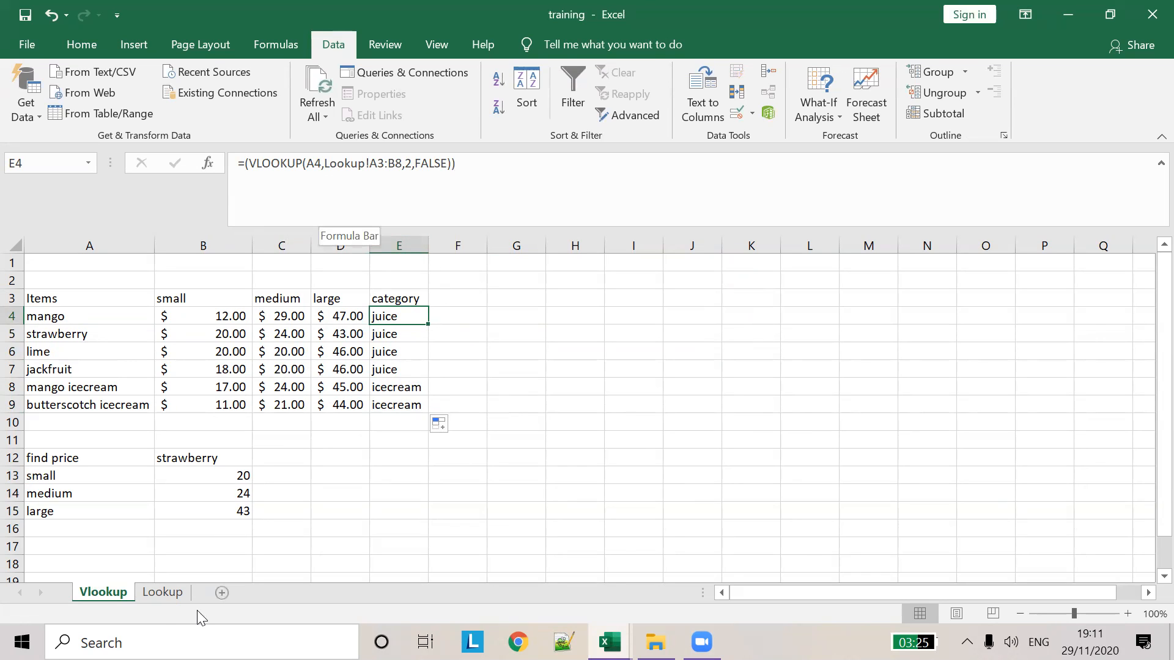
click(162, 593)
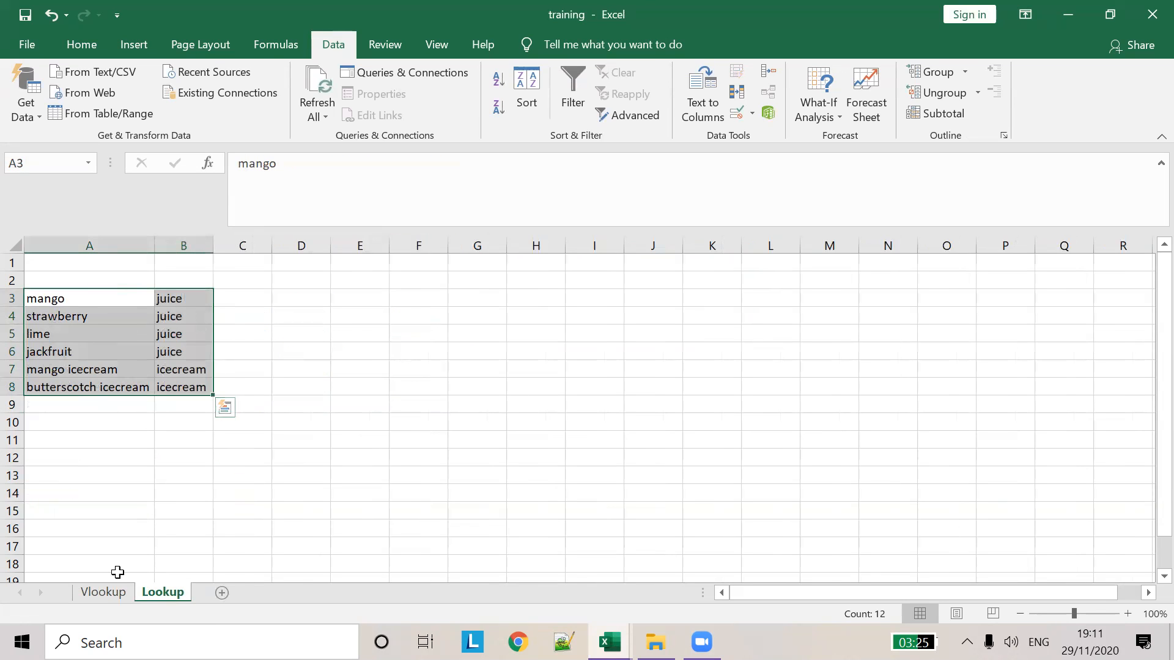
click(103, 597)
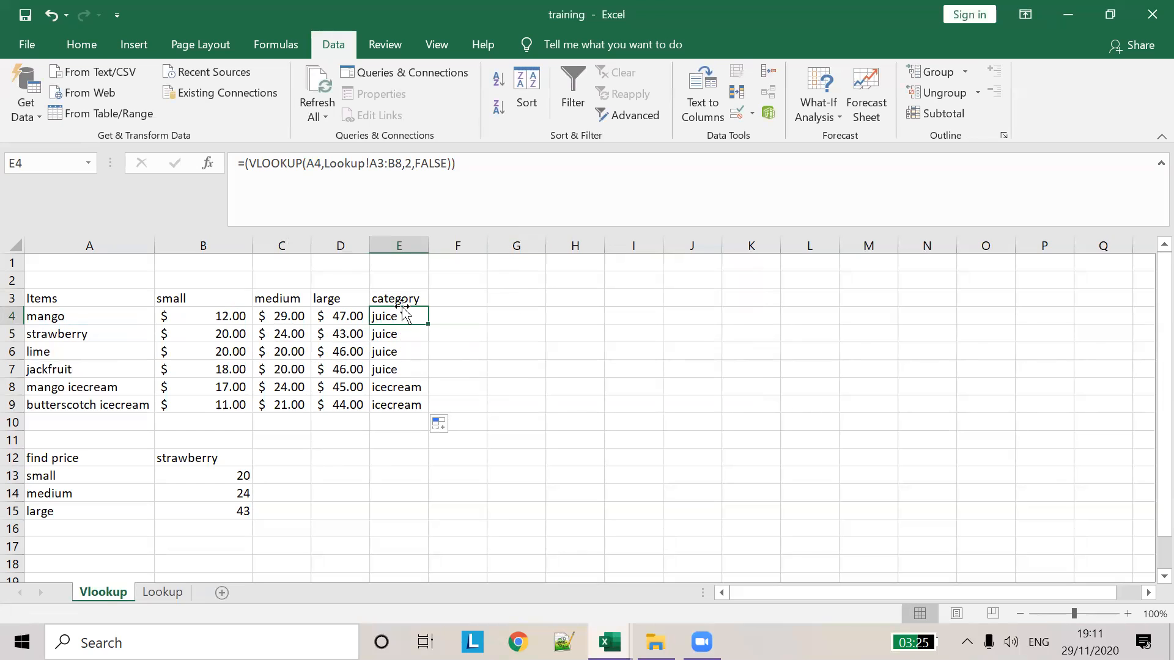
click(319, 165)
click(73, 316)
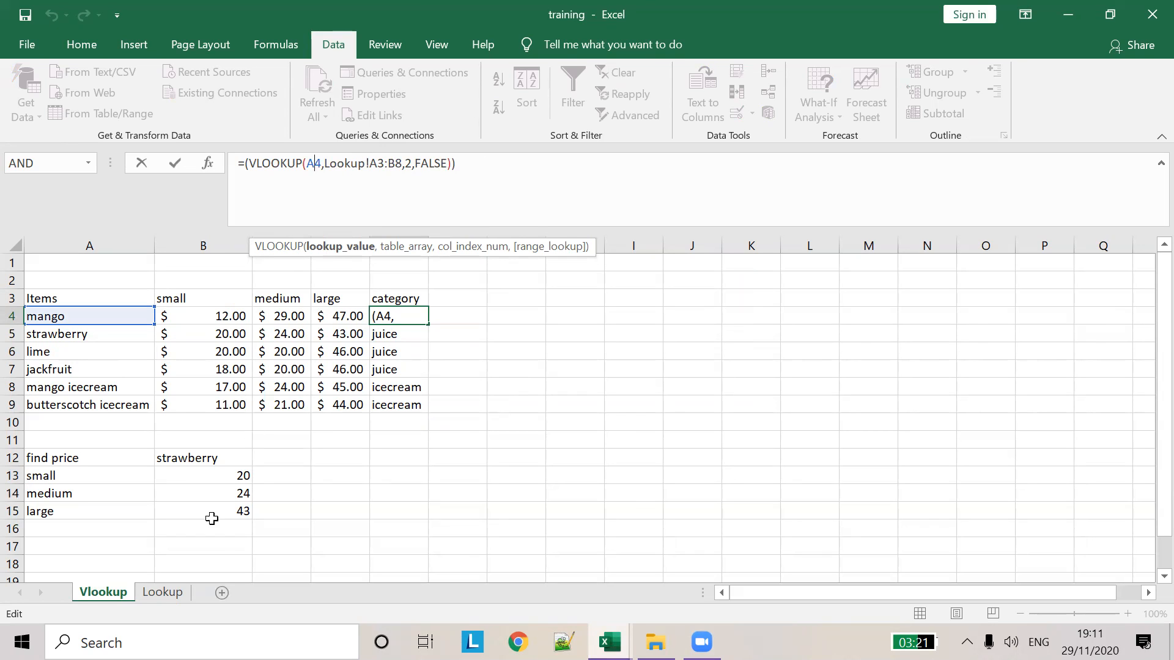
click(160, 590)
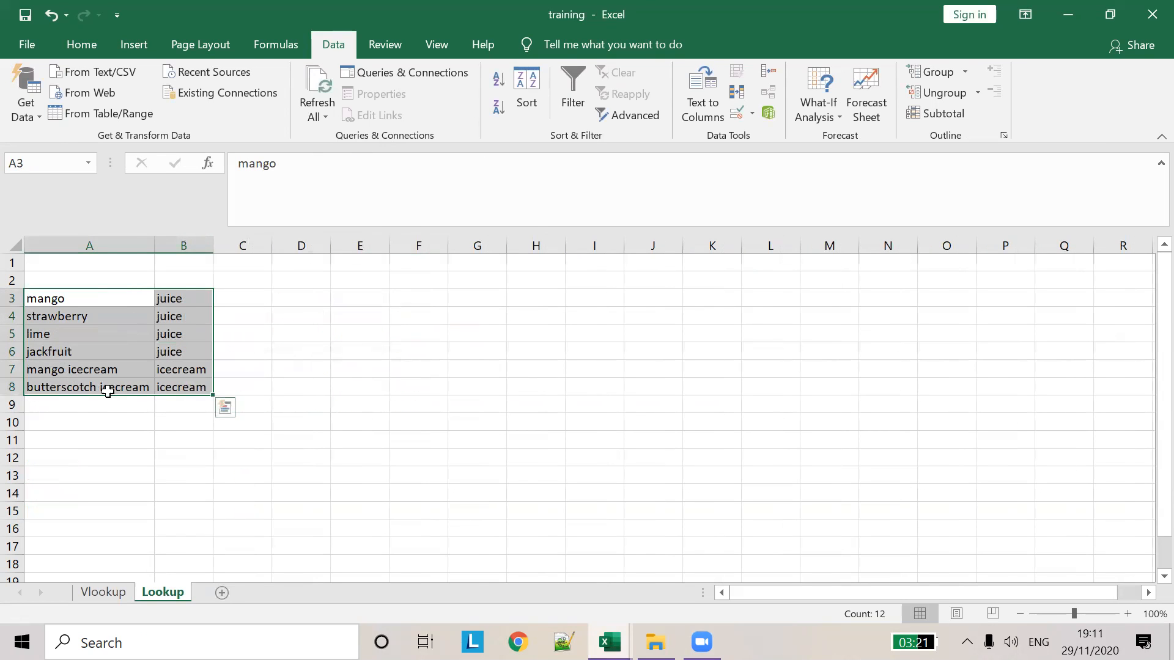
click(102, 592)
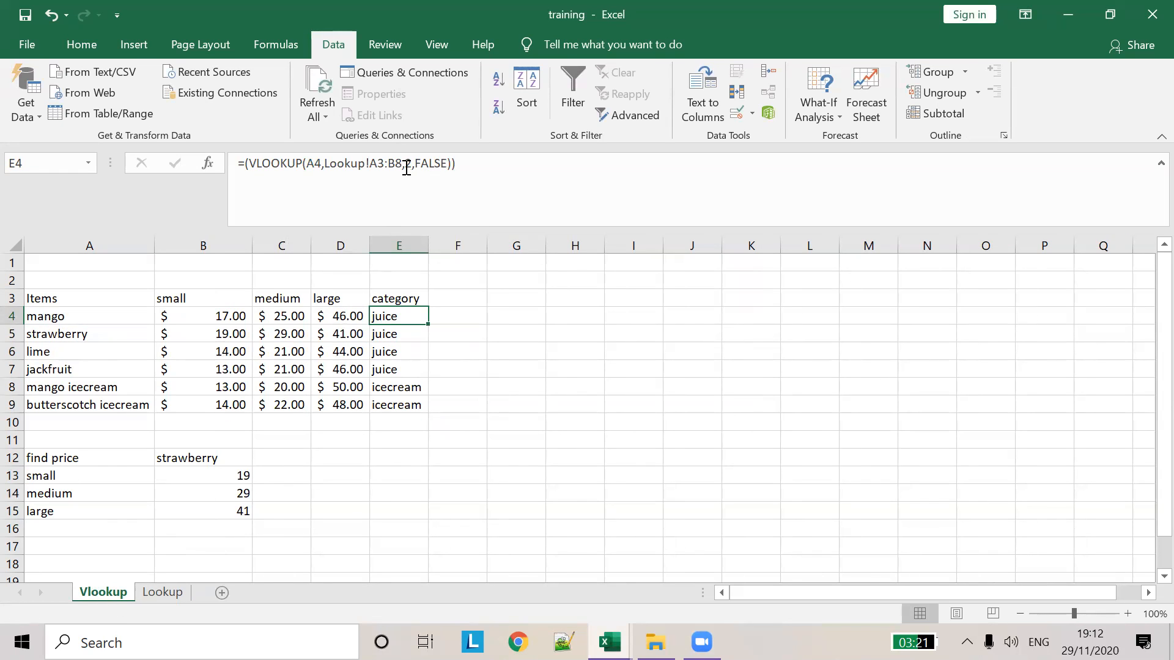
click(151, 600)
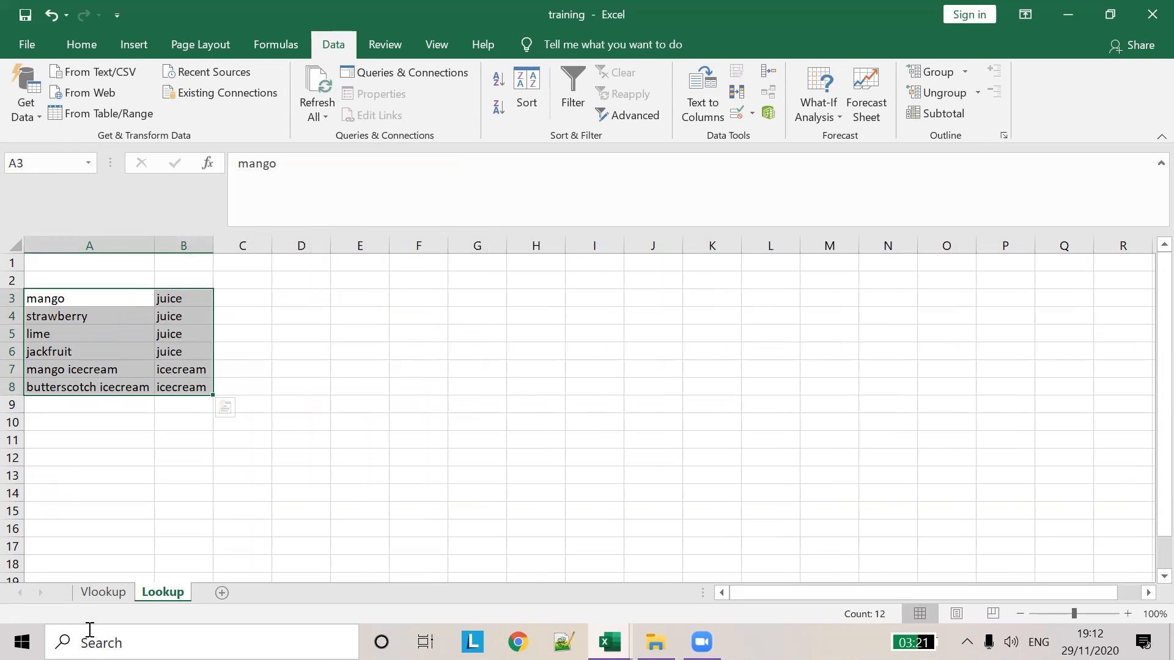
click(103, 593)
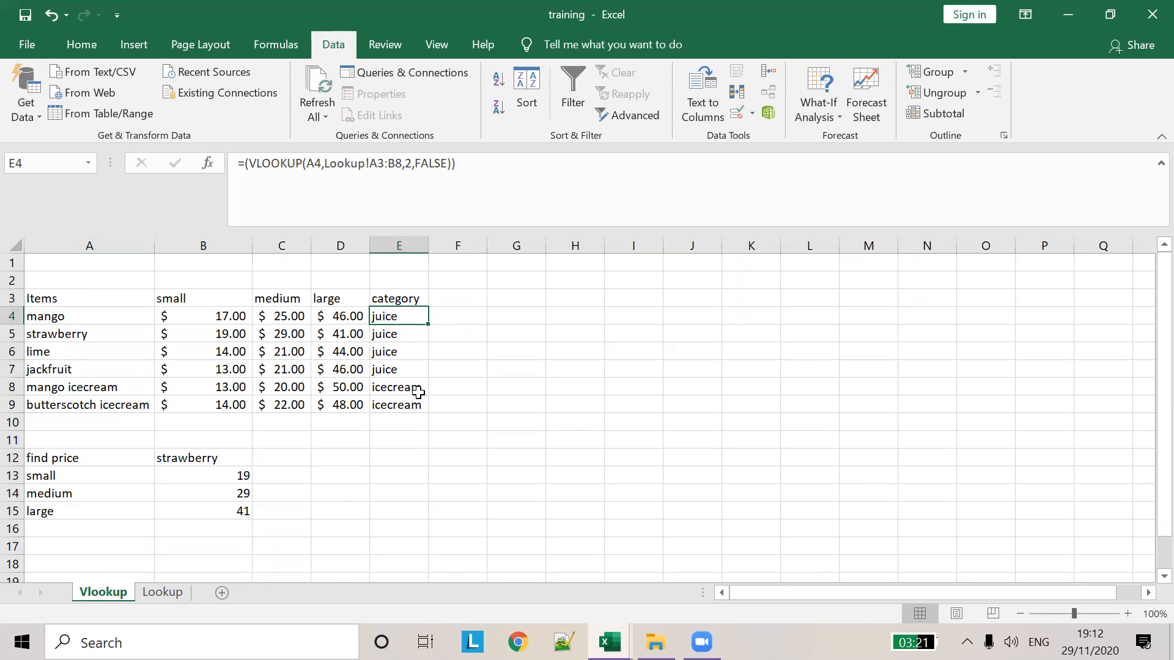
Examine the items in A5 and A6 and compare the filled category formulas in cells E4 to E8
click(47, 340)
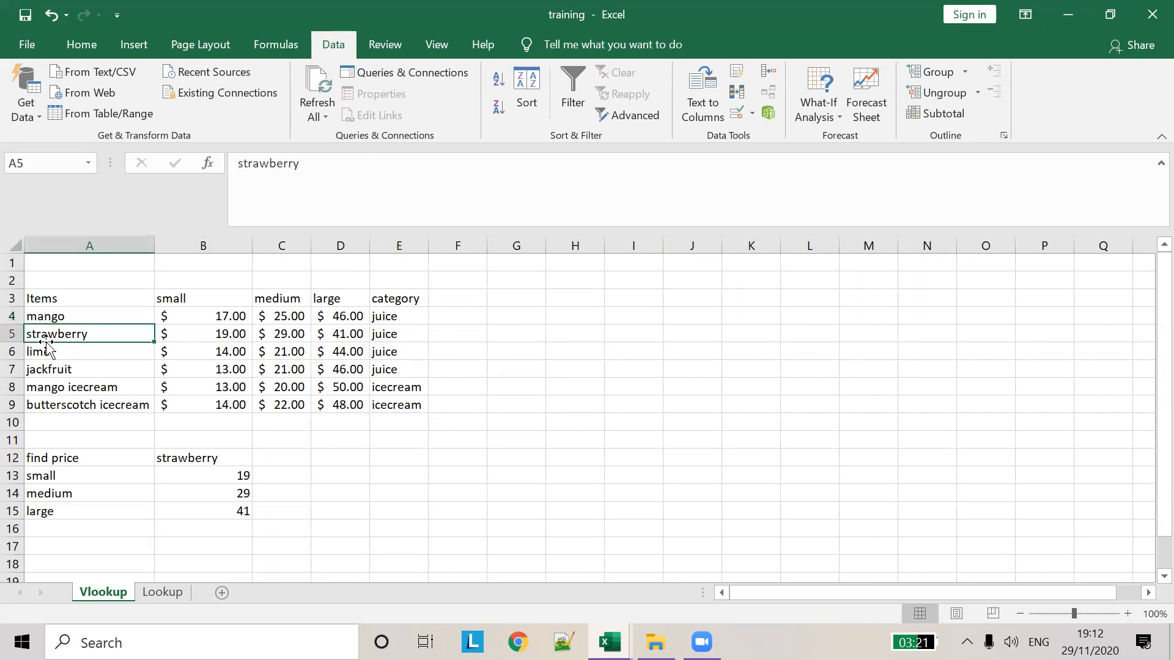
click(67, 357)
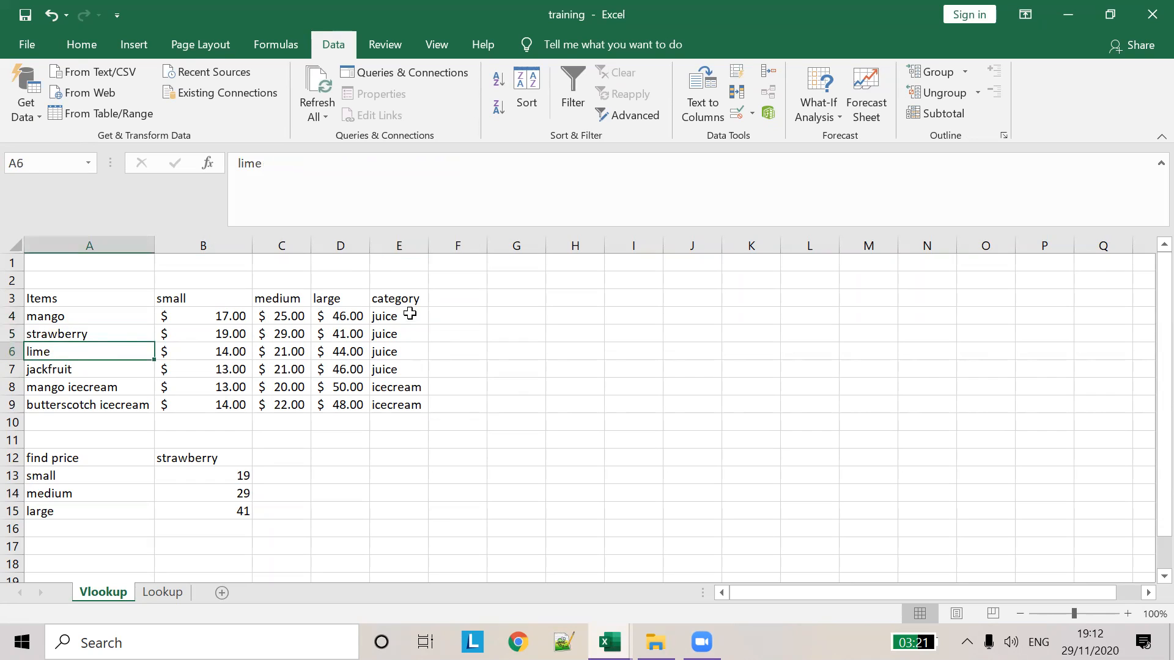
click(410, 314)
click(407, 334)
click(407, 353)
click(409, 370)
click(409, 393)
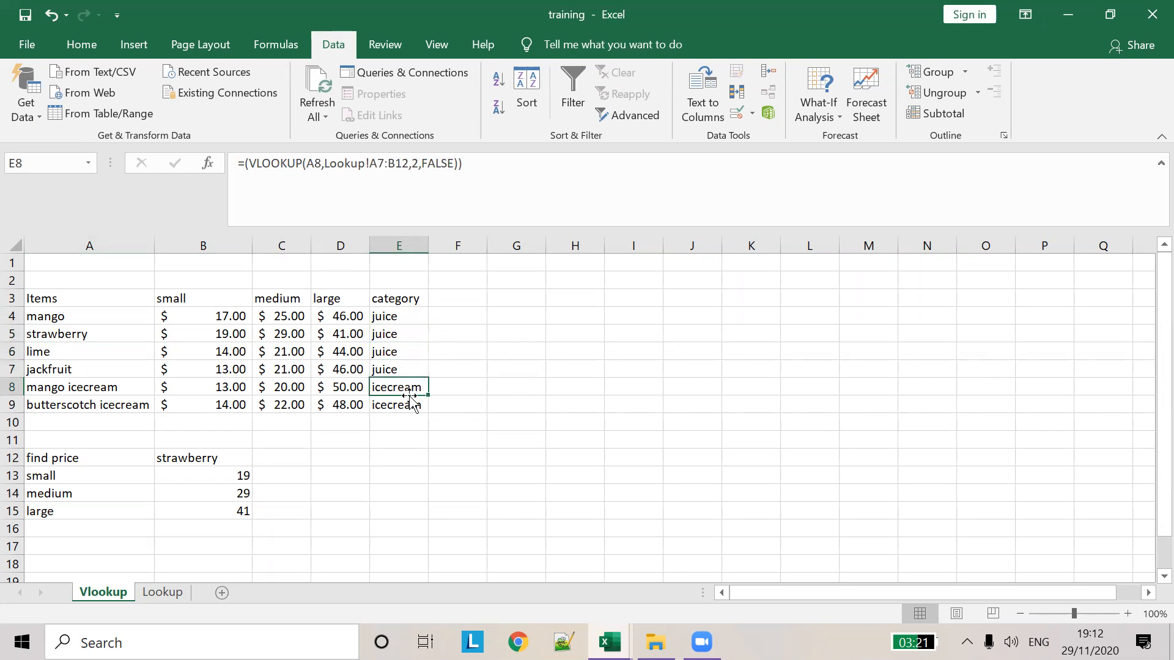
click(404, 354)
click(406, 333)
click(404, 312)
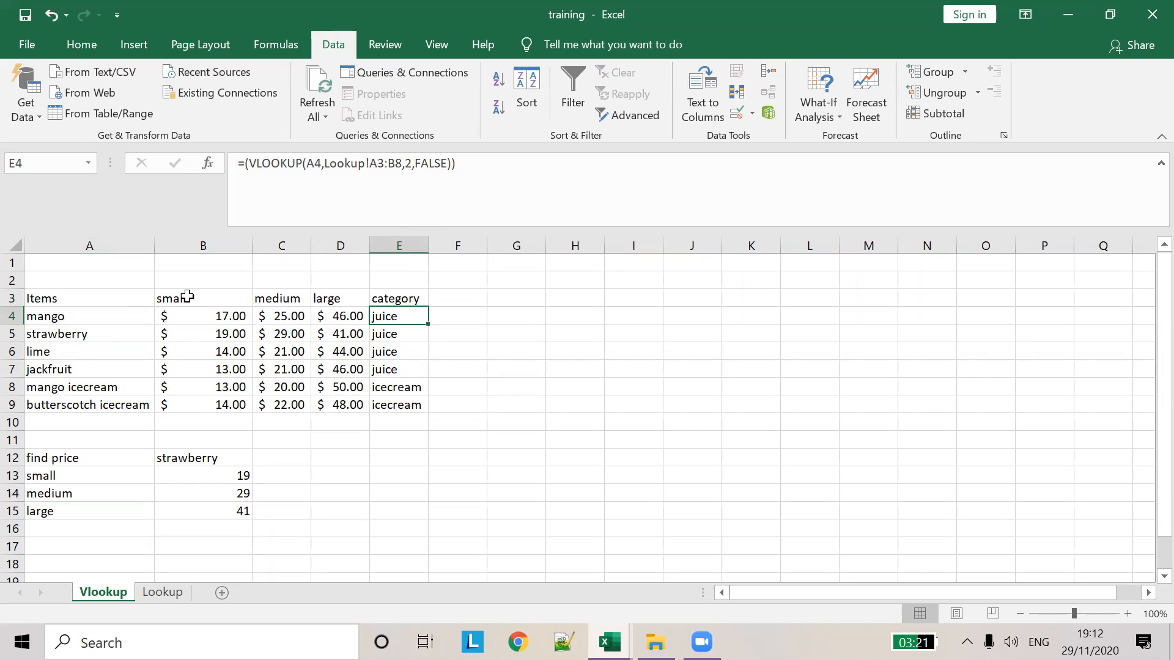
Refill the category formula from E4 down to E9, and compare the cell references in E4 and E5
drag(429, 325, 438, 411)
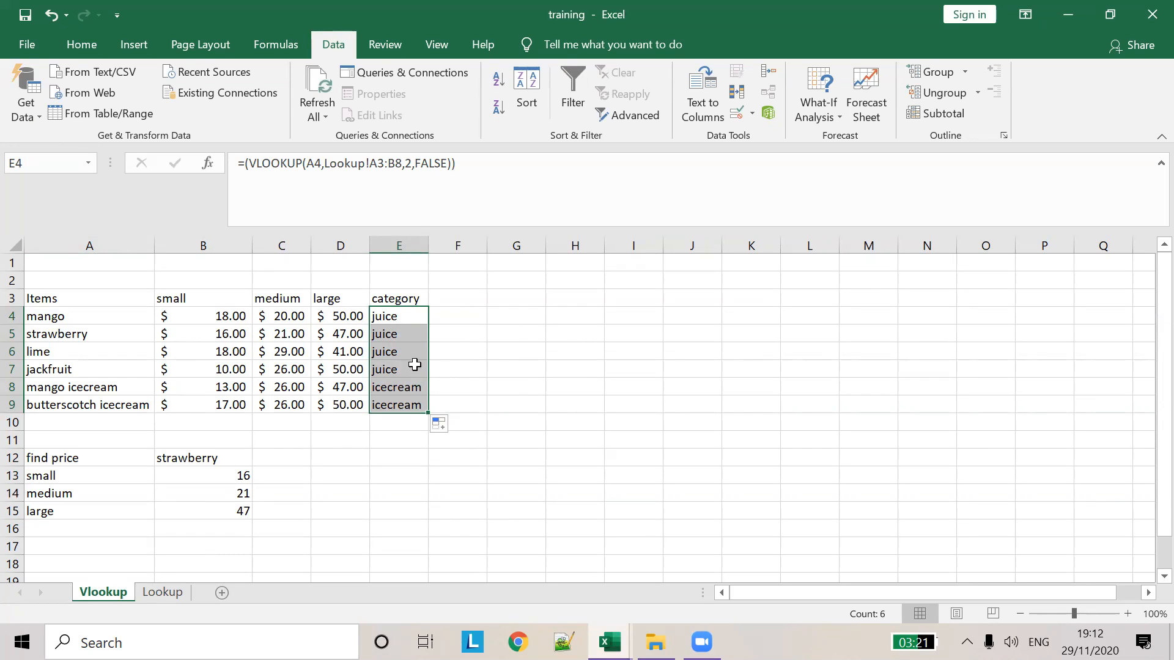
click(316, 163)
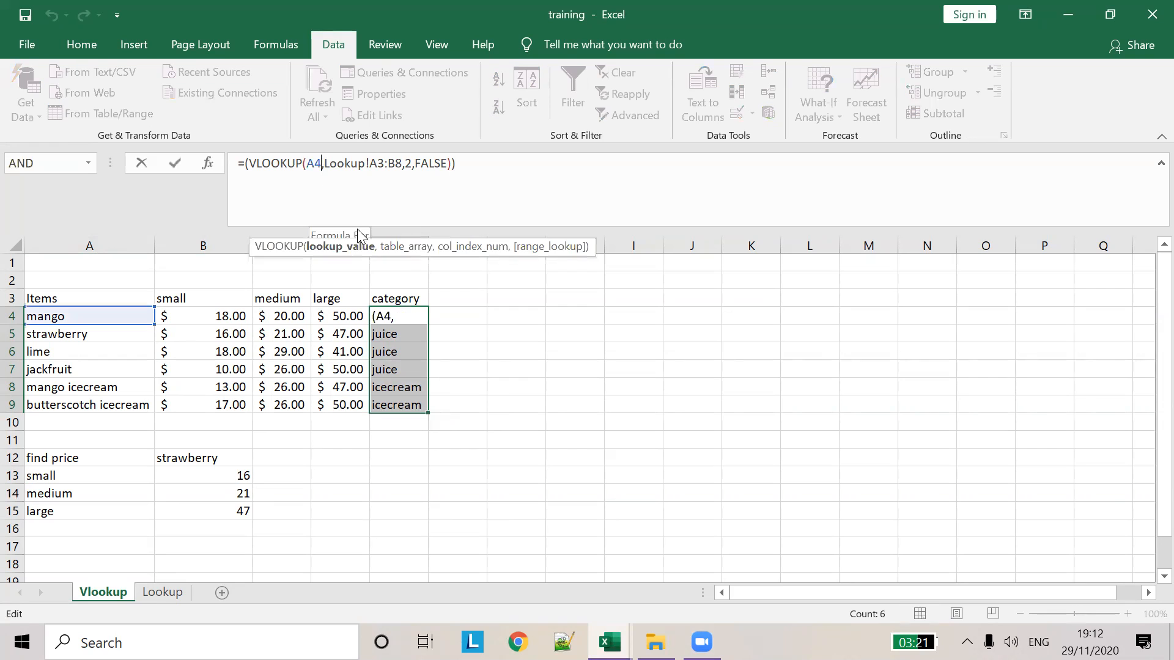
click(446, 314)
click(393, 315)
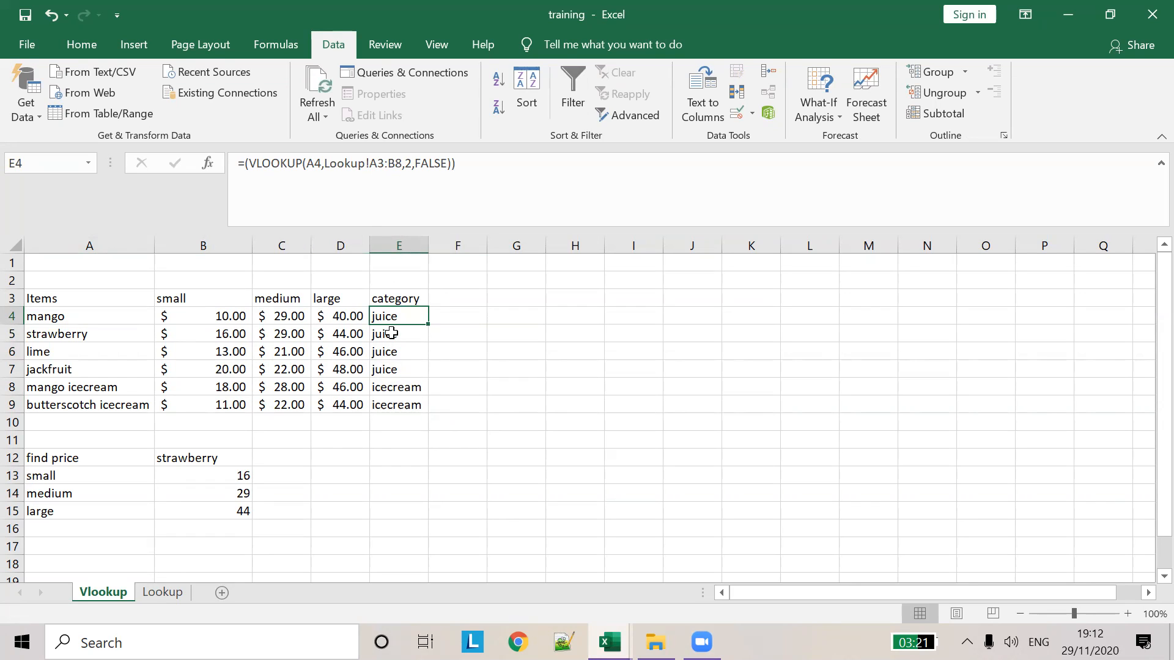
click(393, 334)
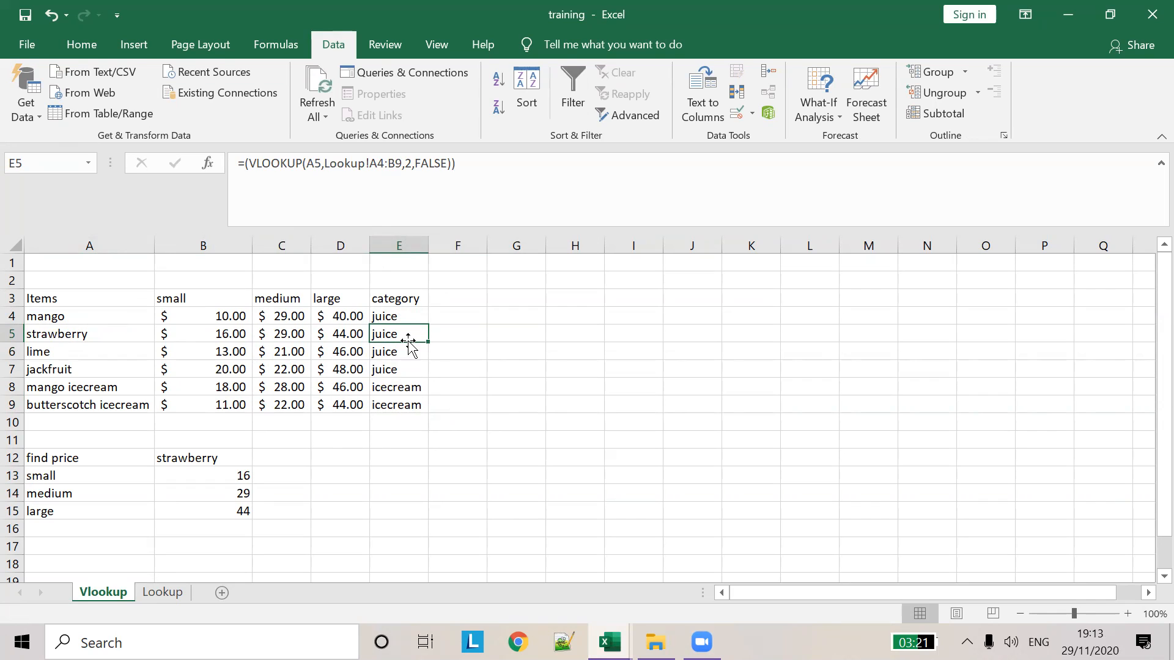
Check the Lookup sheet's item-category table and make the E5 formula's table range absolute as Lookup!$A$4:$B$9
click(151, 594)
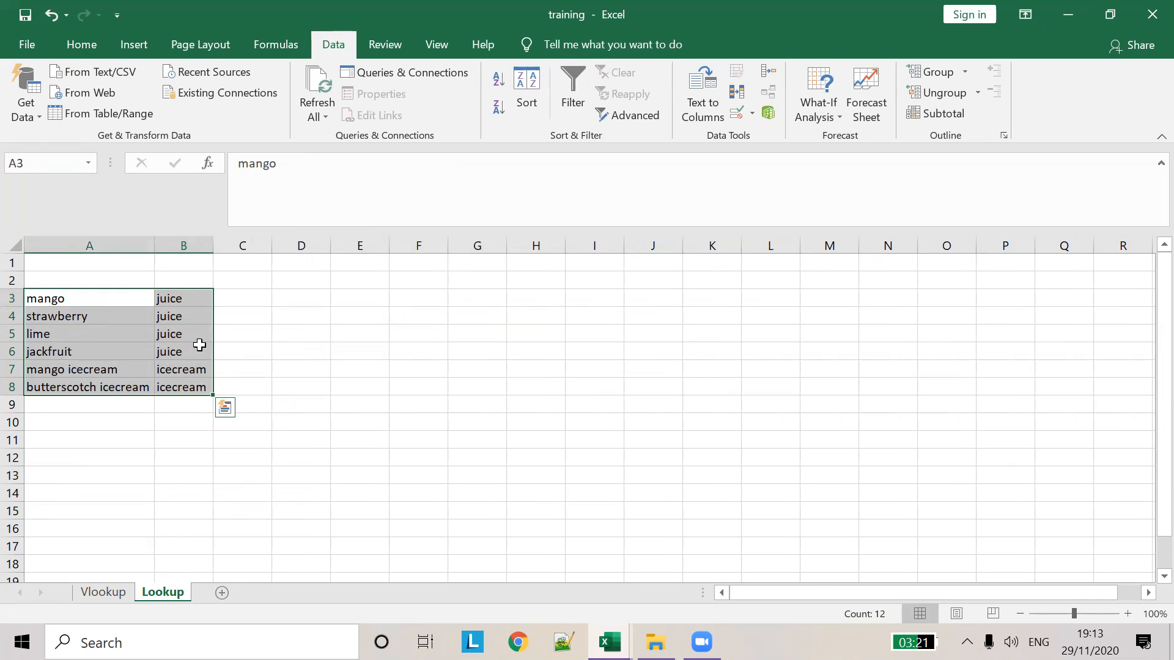
click(103, 592)
click(375, 166)
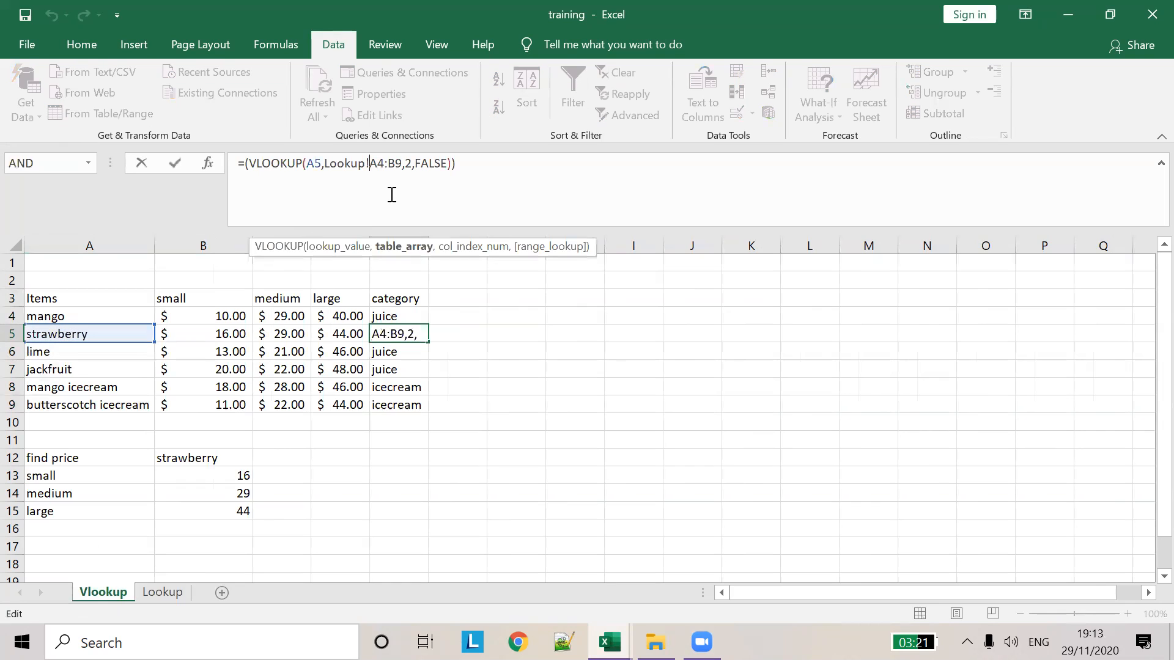
text($)
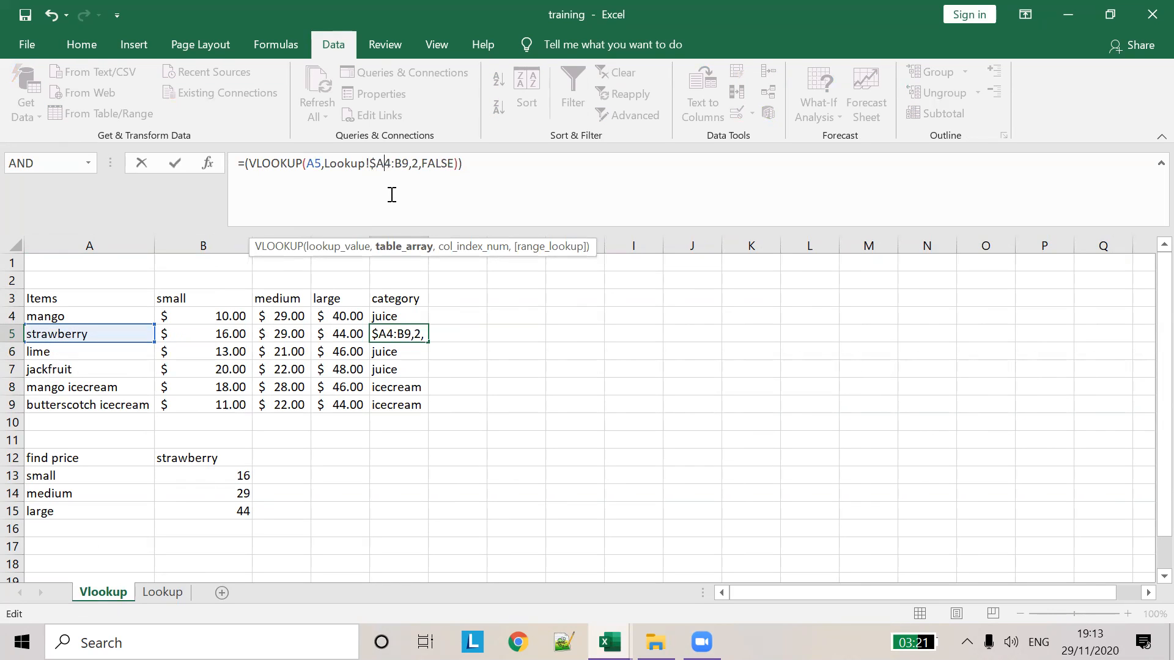
key(Right)
text($A)
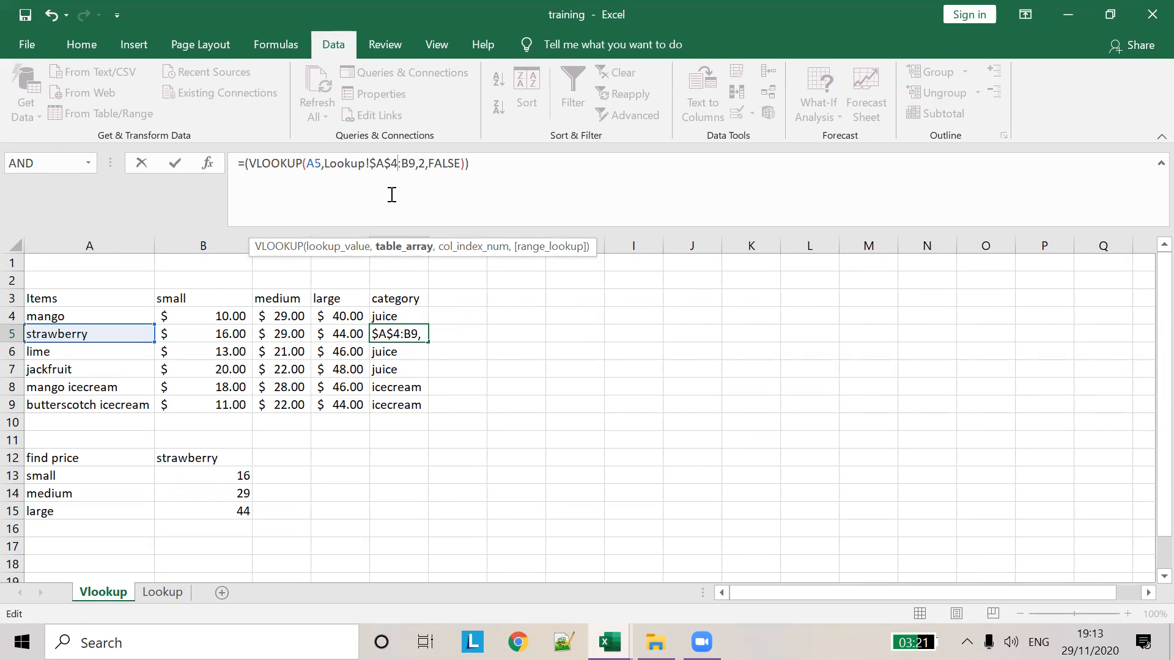
text($4:$B$)
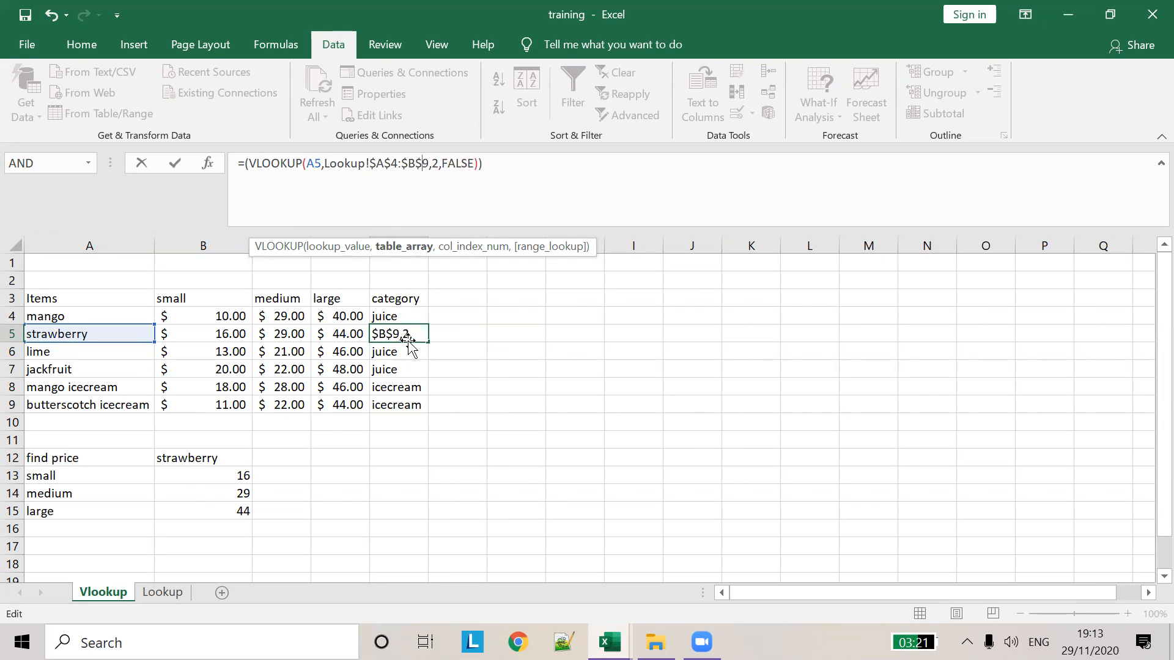
Make the table range in the E4 category formula absolute as Lookup!$A$3:$B$8
click(408, 313)
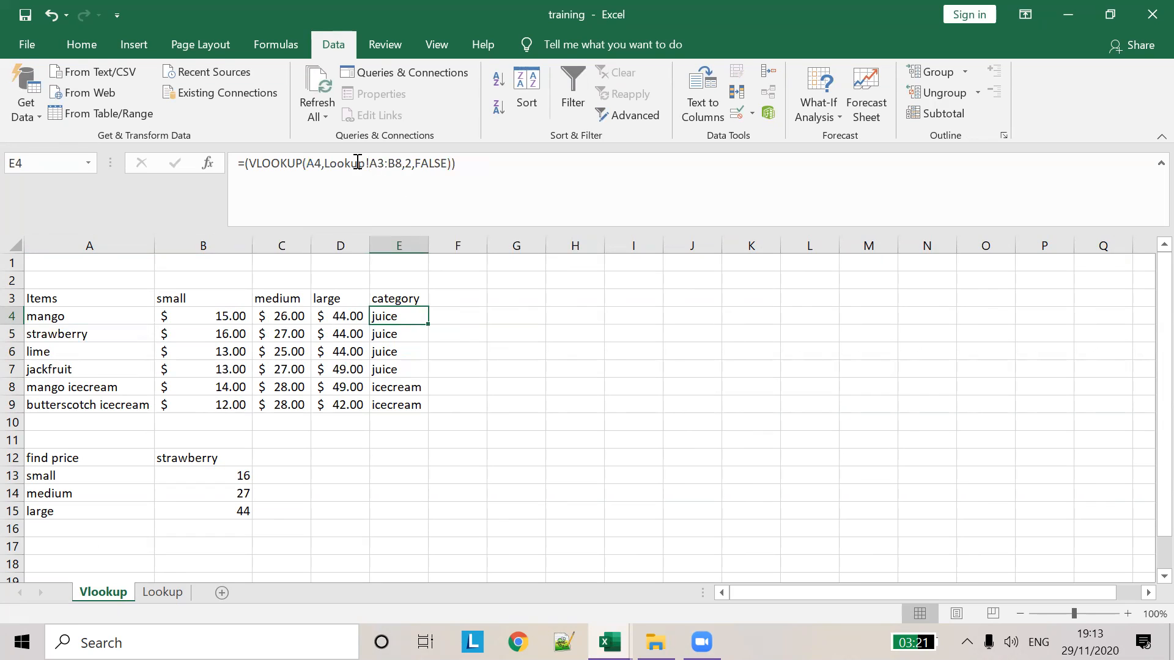
click(388, 176)
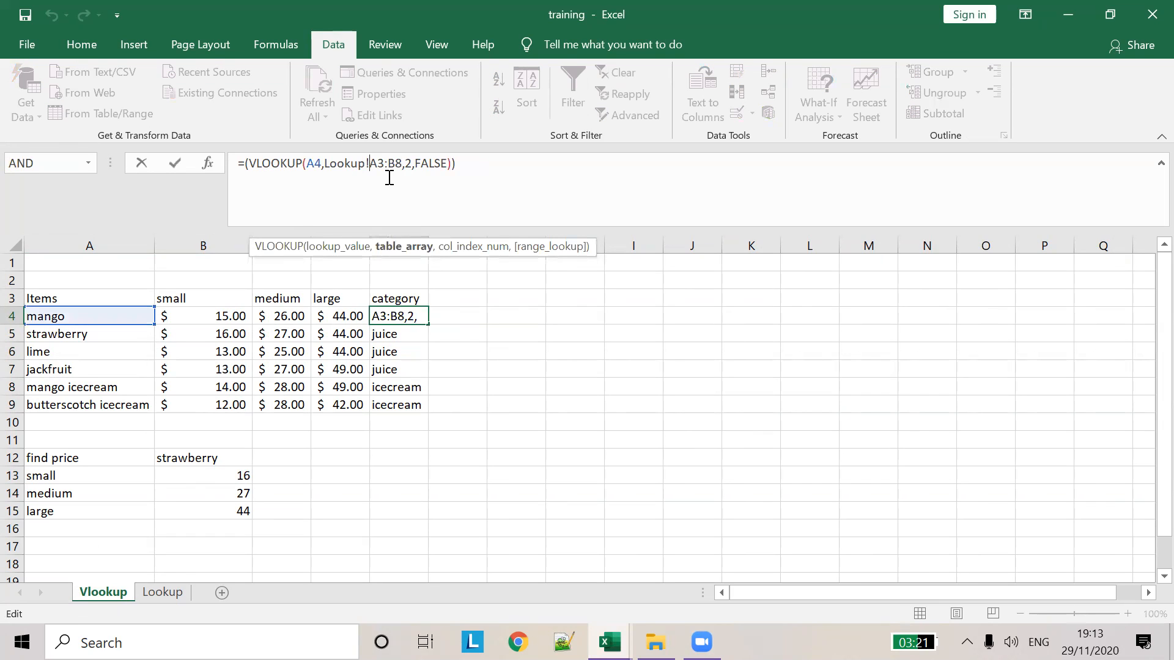
text($A$)
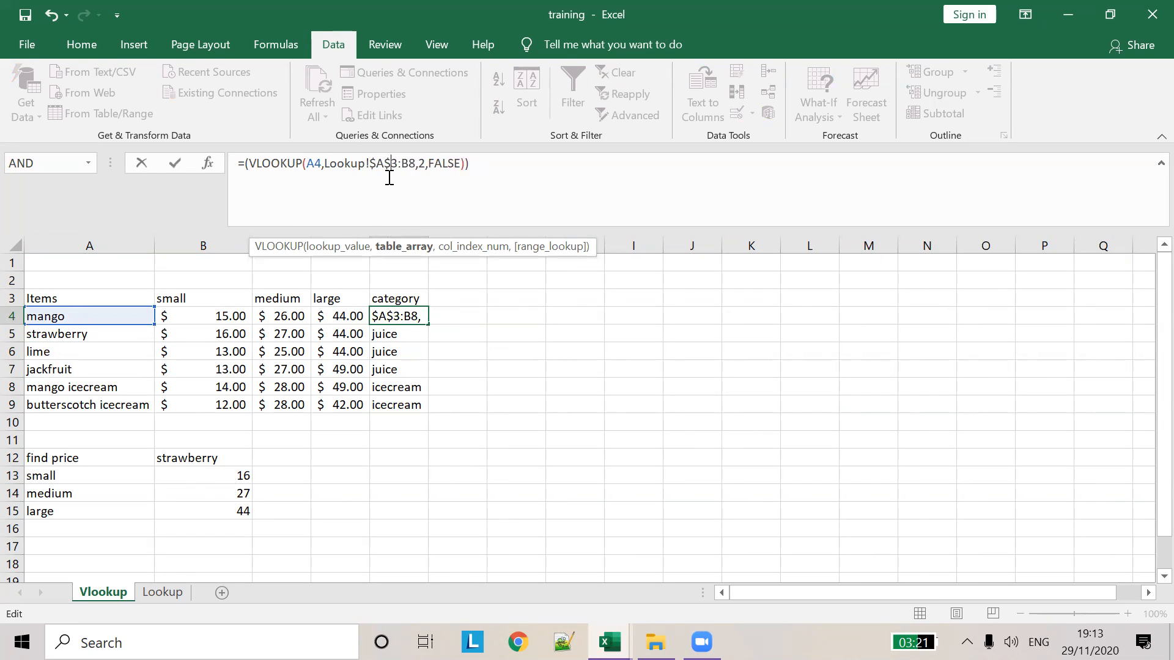
text($B)
text($B$)
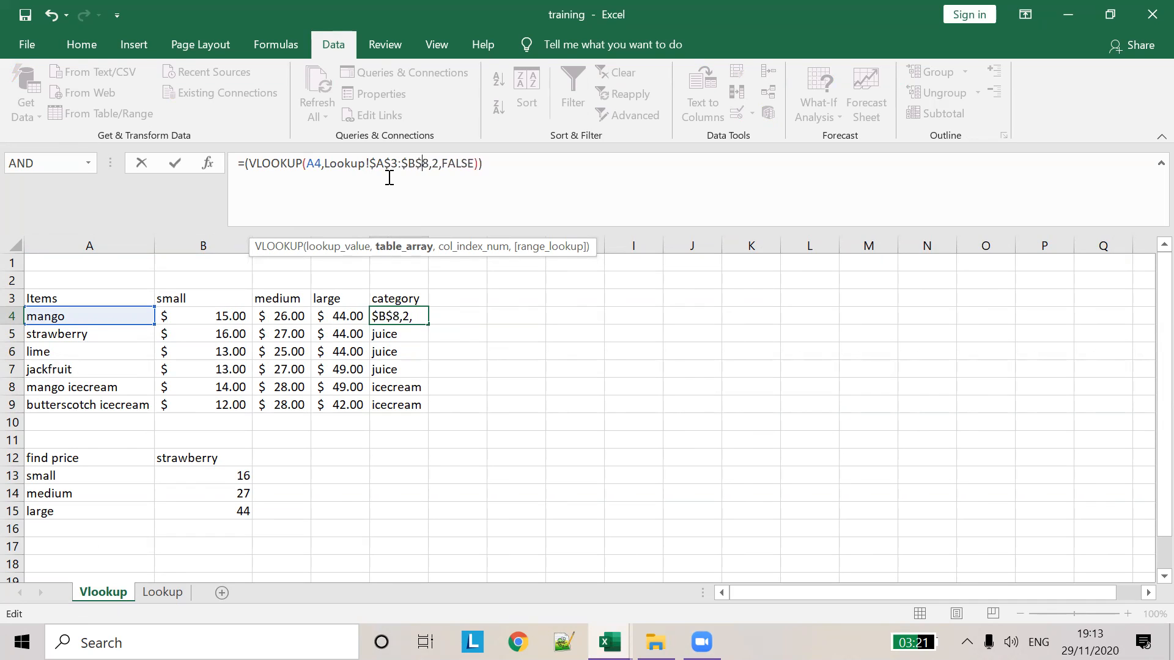
click(489, 317)
Copy the E4 category formula with its absolute table range down to E9
click(423, 323)
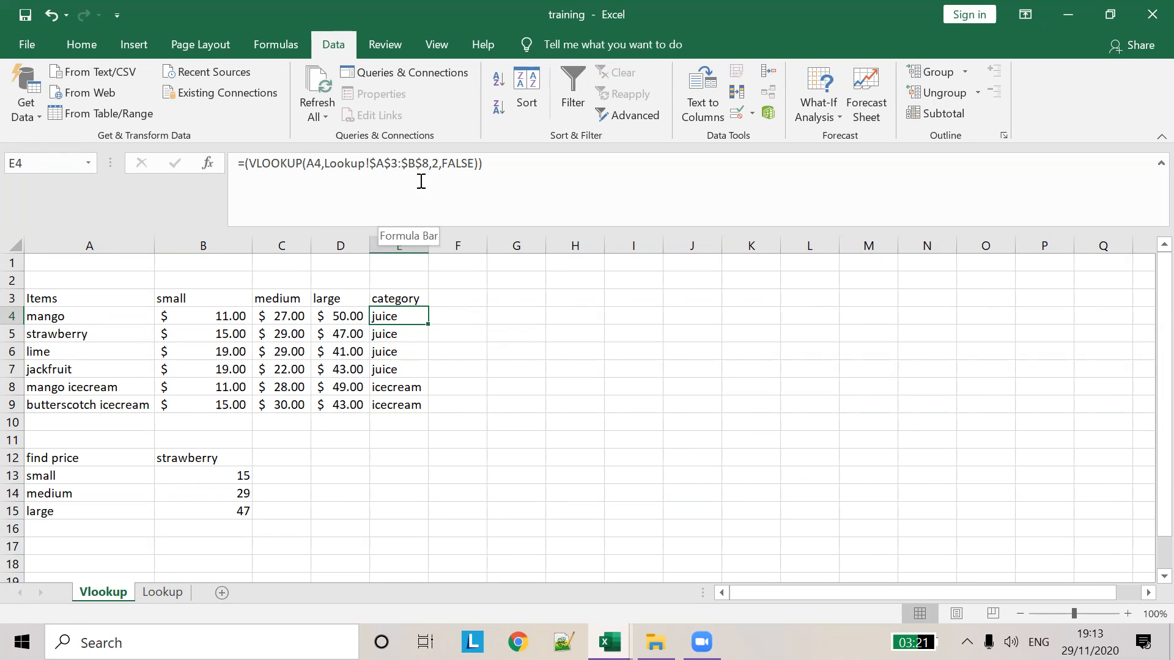
drag(428, 325, 421, 409)
click(519, 348)
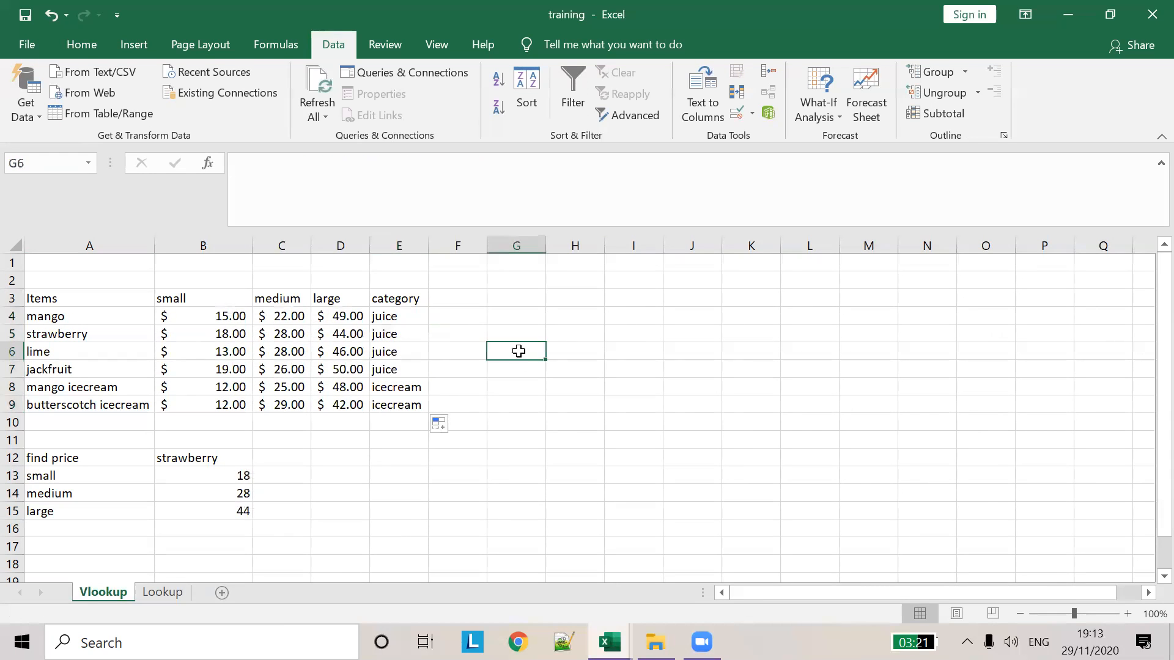
Check the cell references in the category formulas in E5 to E9, including the lookup value argument in E5
click(409, 354)
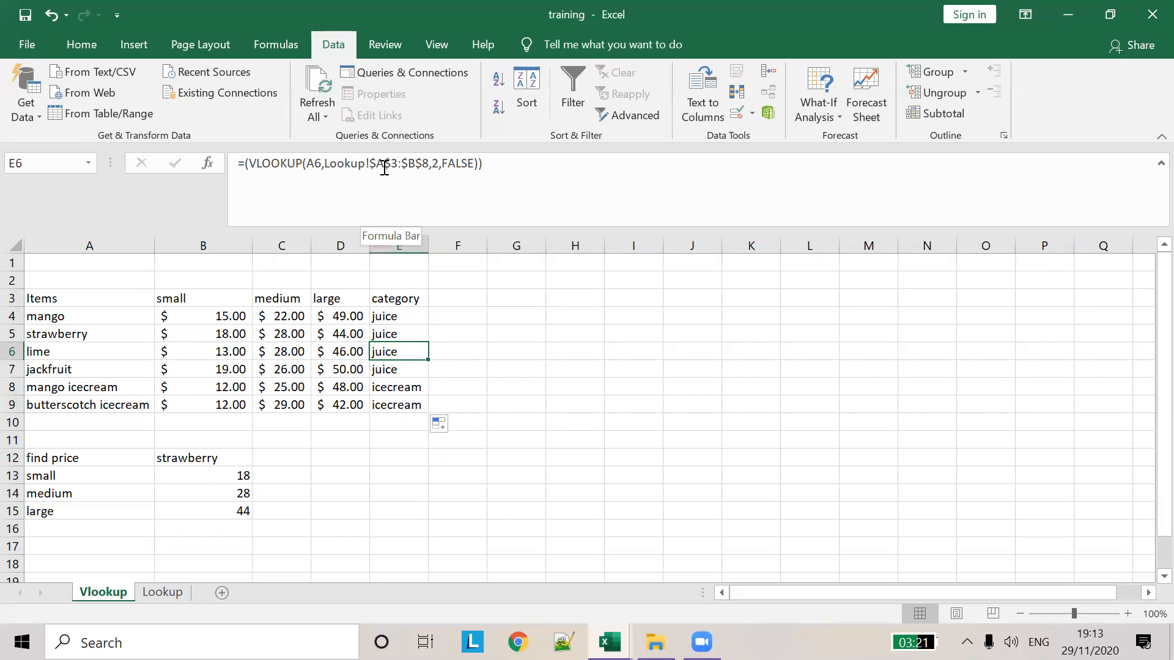
click(384, 384)
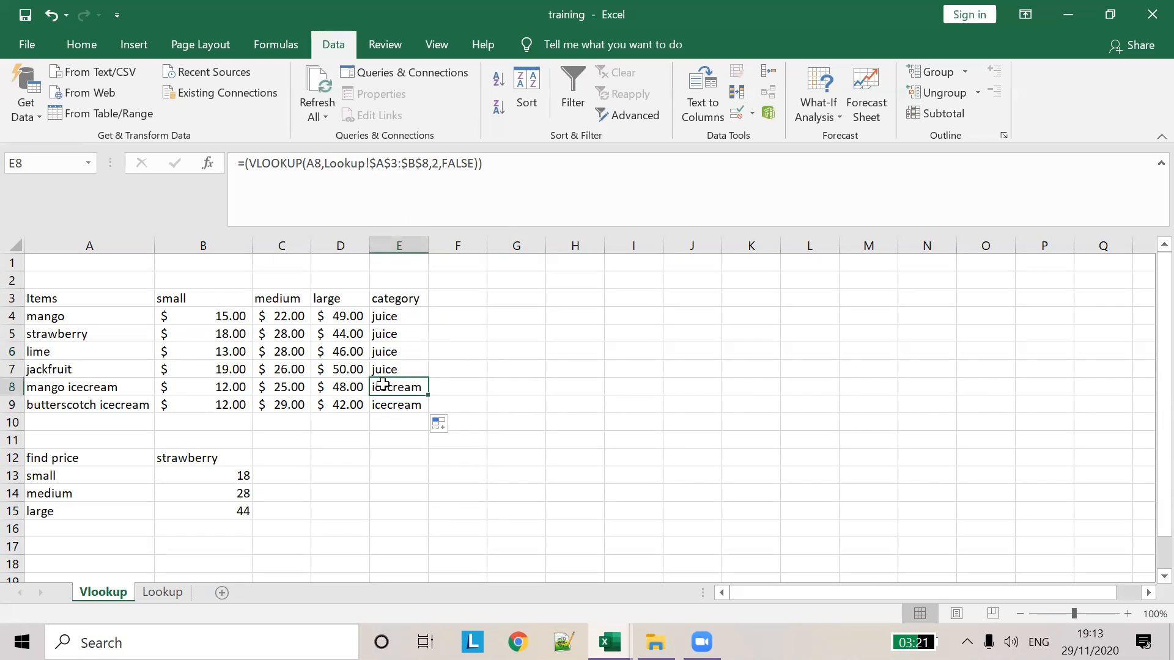
click(403, 408)
click(405, 370)
click(407, 330)
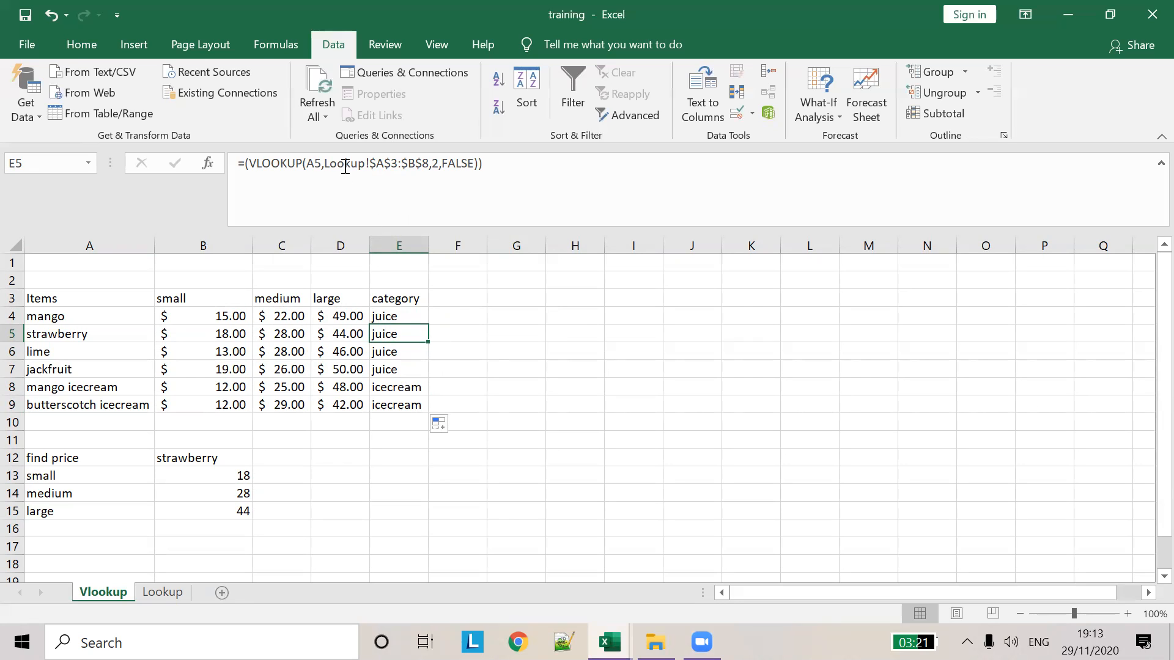
double_click(310, 163)
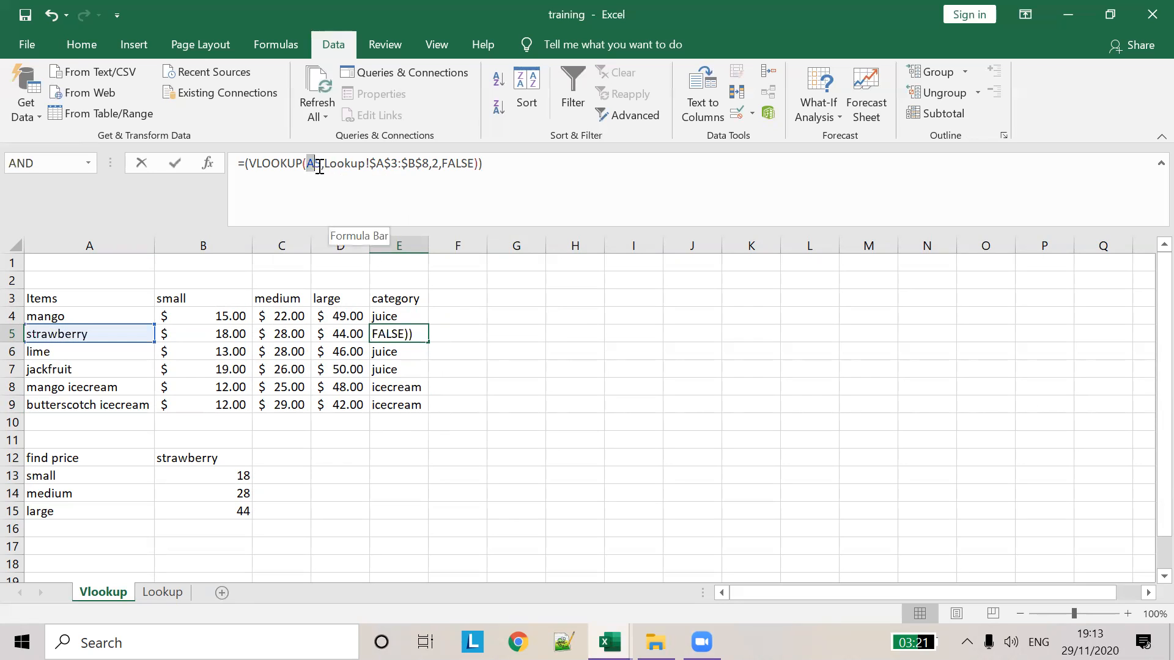
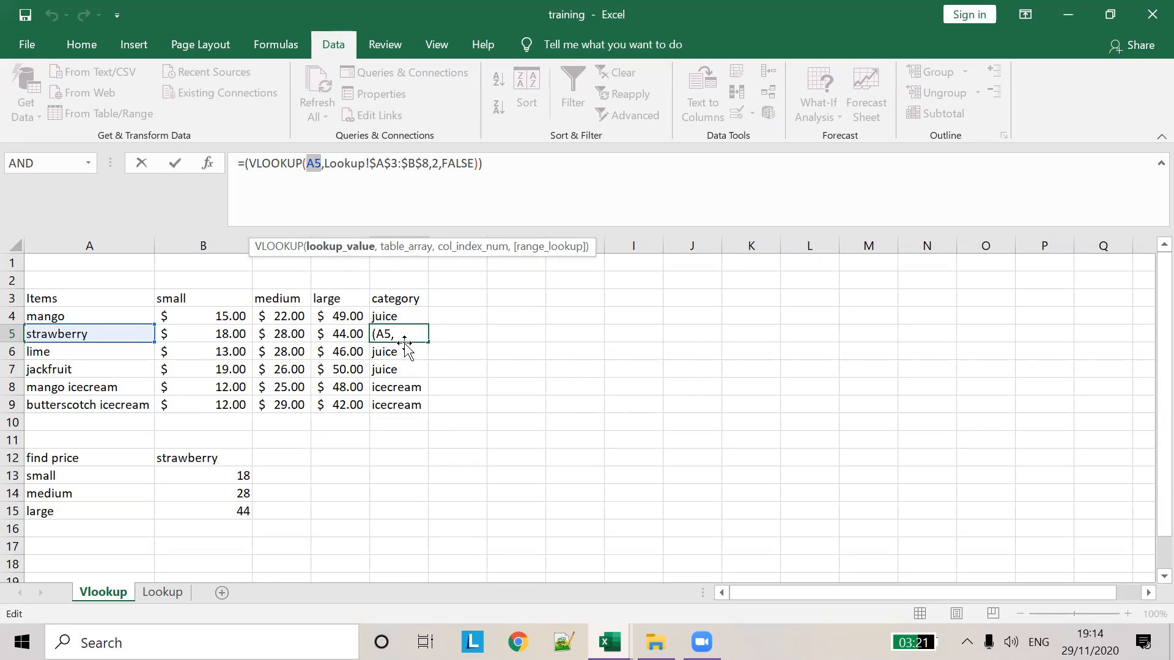
click(392, 368)
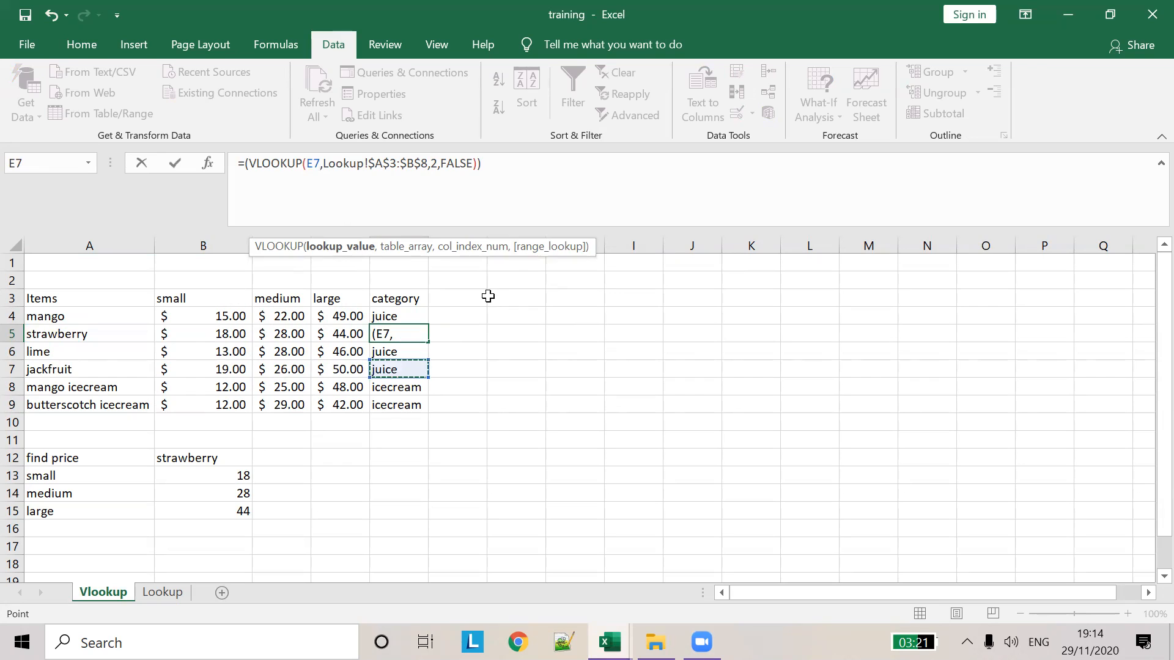
key(Escape)
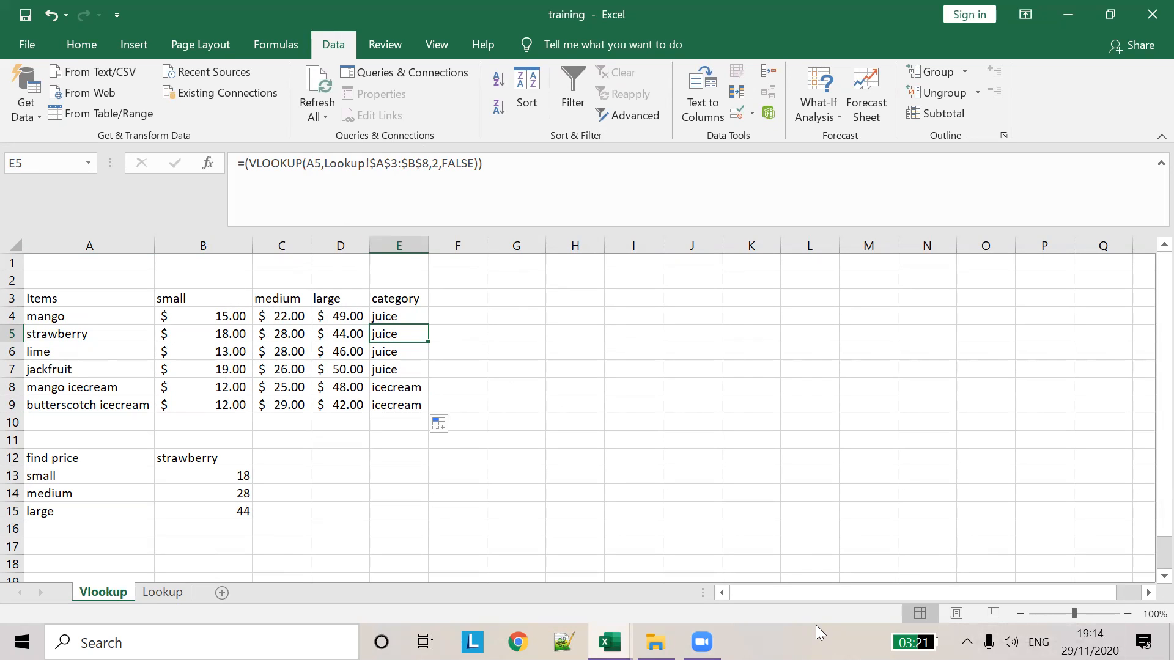
click(795, 560)
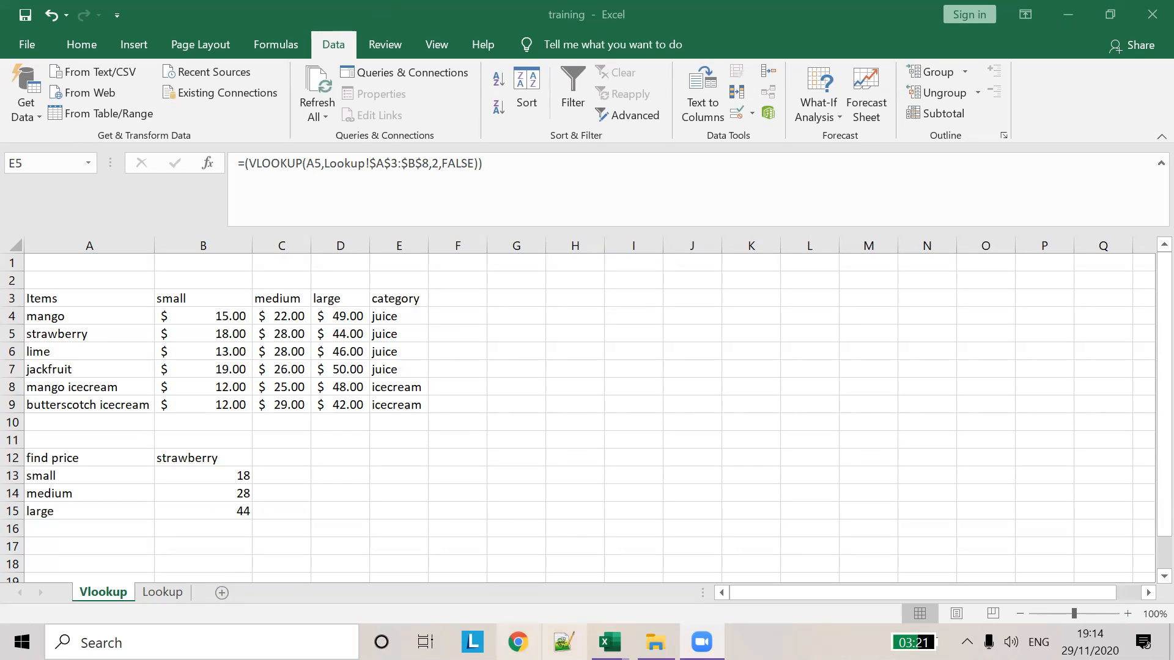
Switch to the practice workbook and copy the owner, store name and location table in F2:H7 of its Lookup Tables sheet
mouse_move(609, 642)
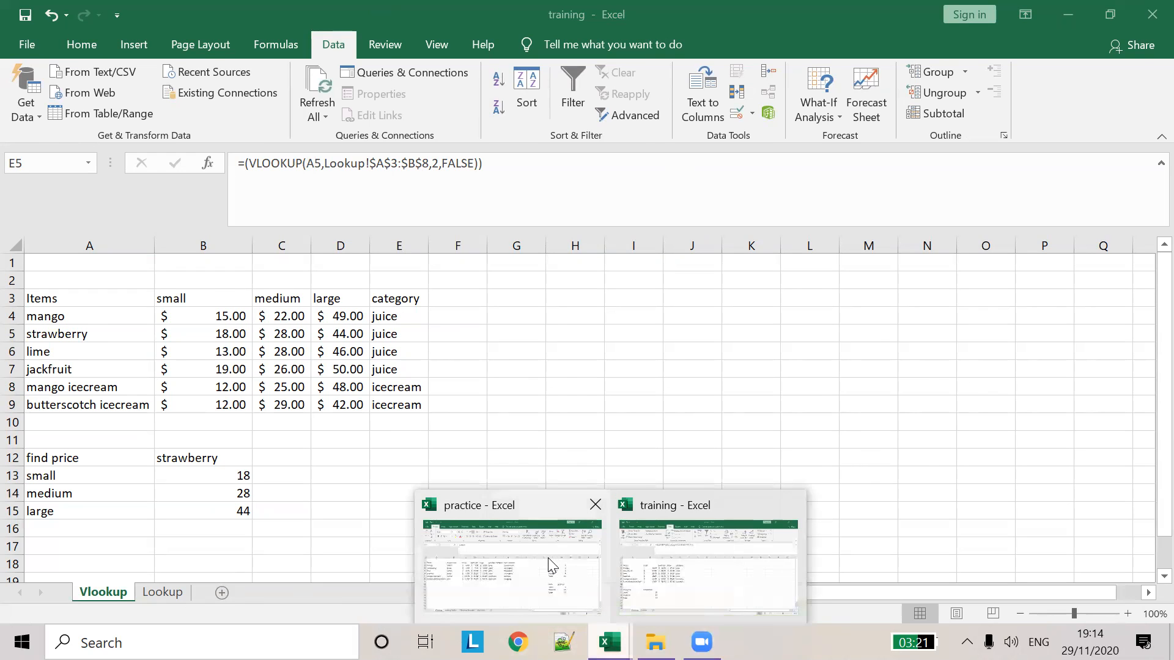
click(549, 559)
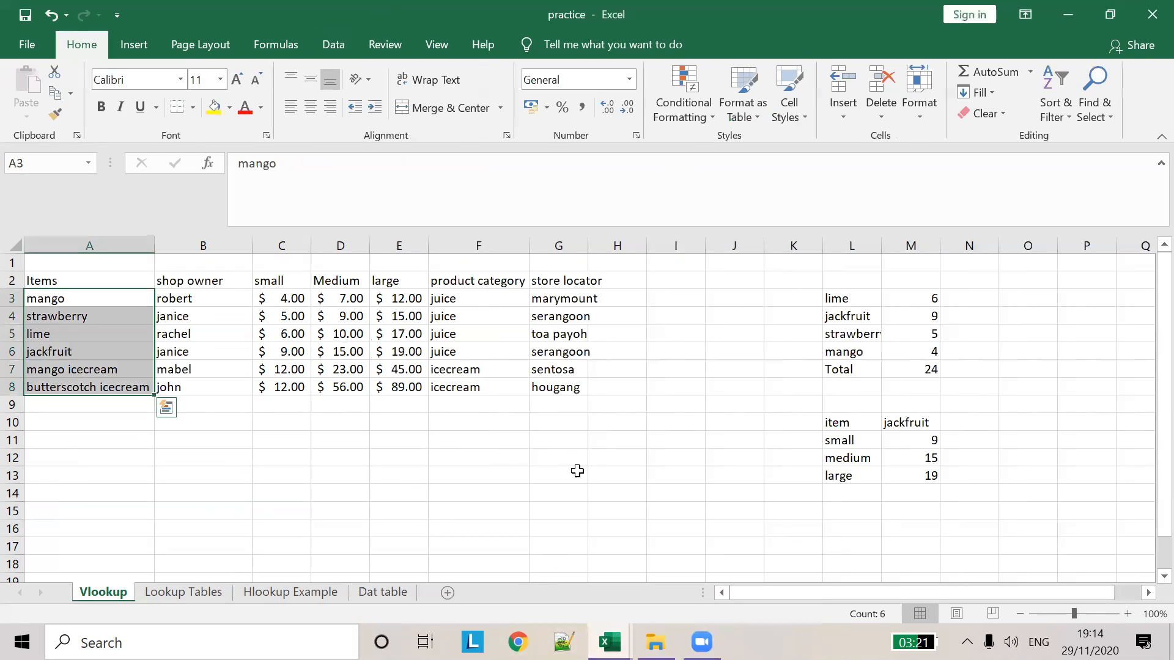
click(201, 596)
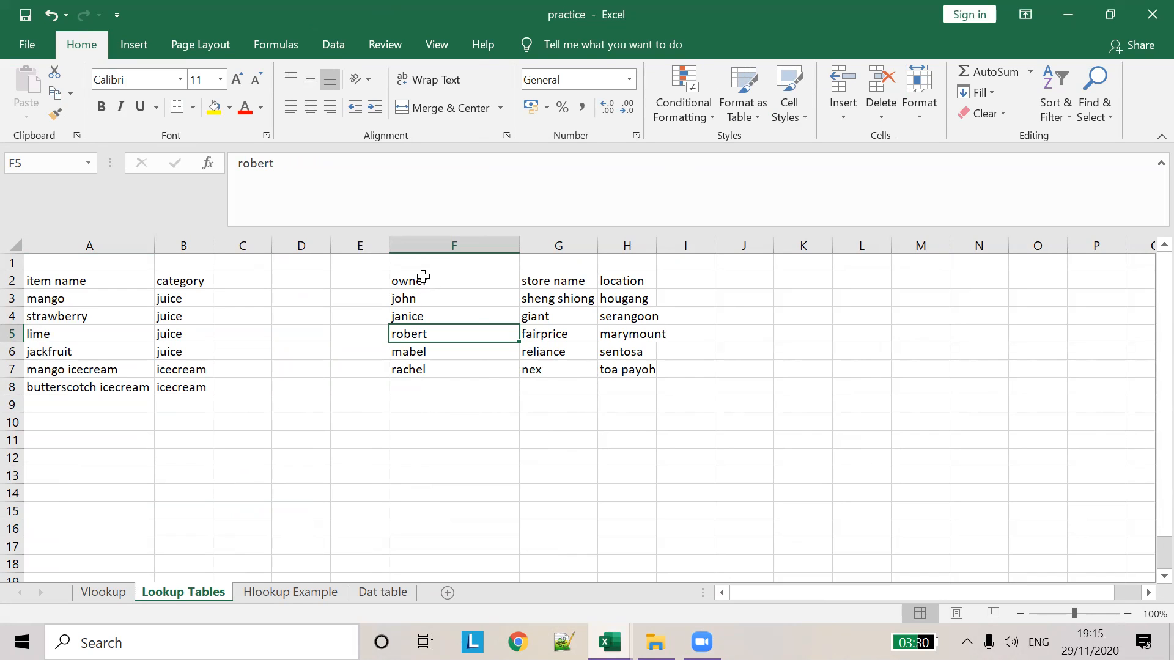
drag(424, 280, 635, 368)
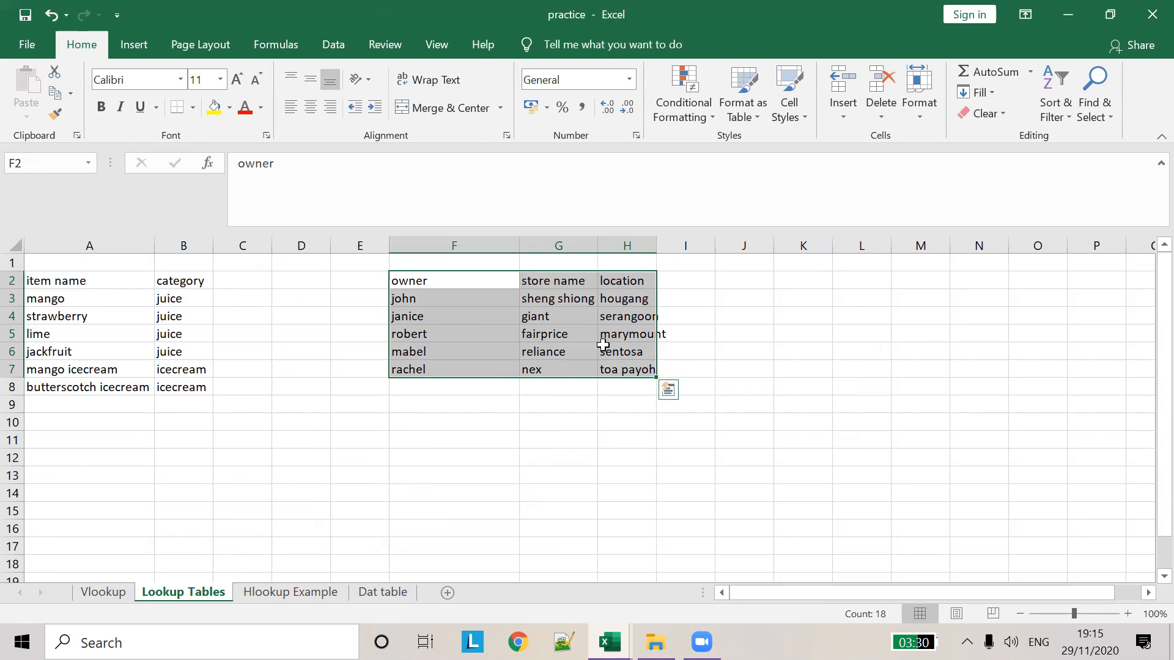
click(579, 338)
drag(431, 282, 634, 370)
key(ctrl+c)
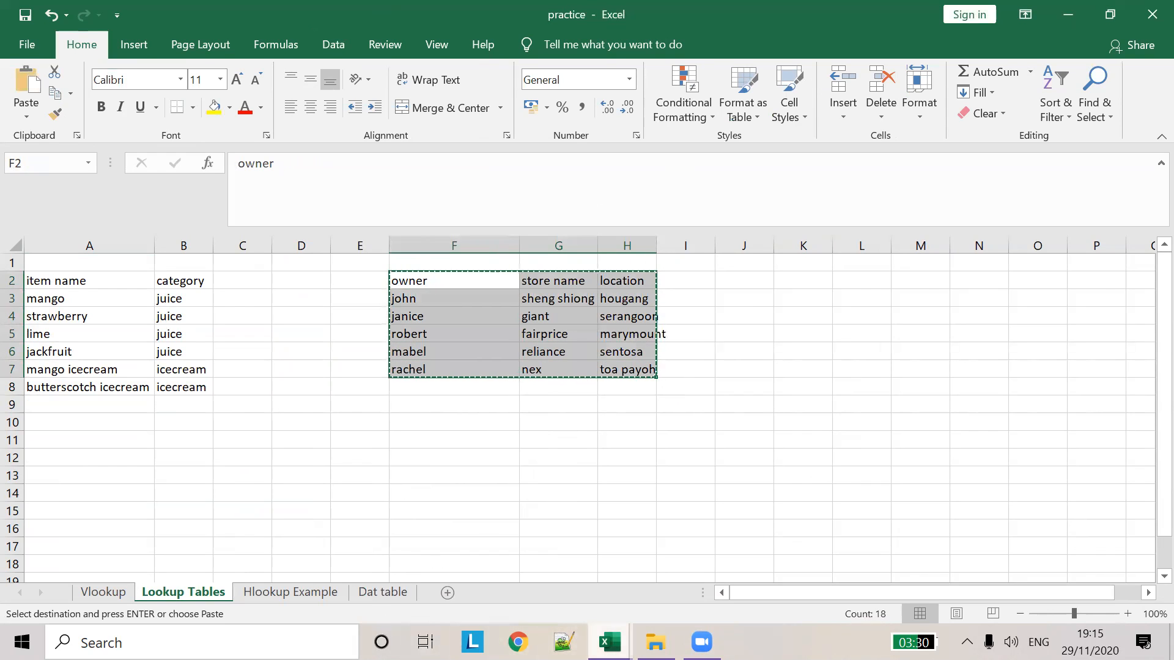
Return to the training workbook and paste the copied owner table at F3 on its Lookup sheet
click(609, 642)
click(612, 391)
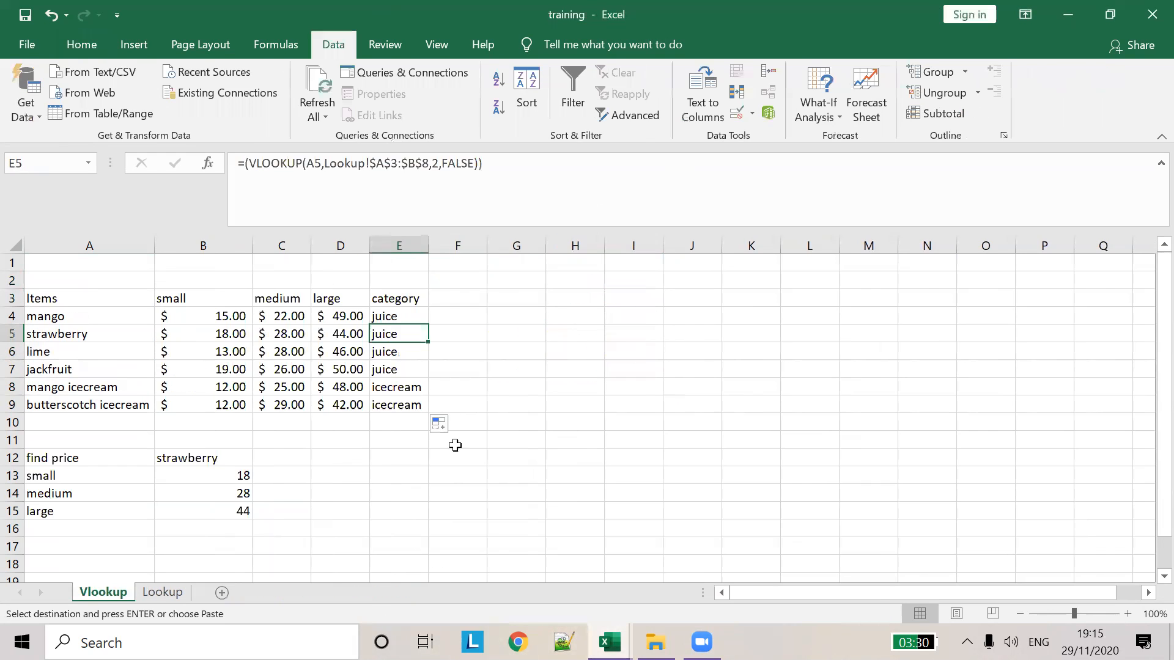
click(164, 590)
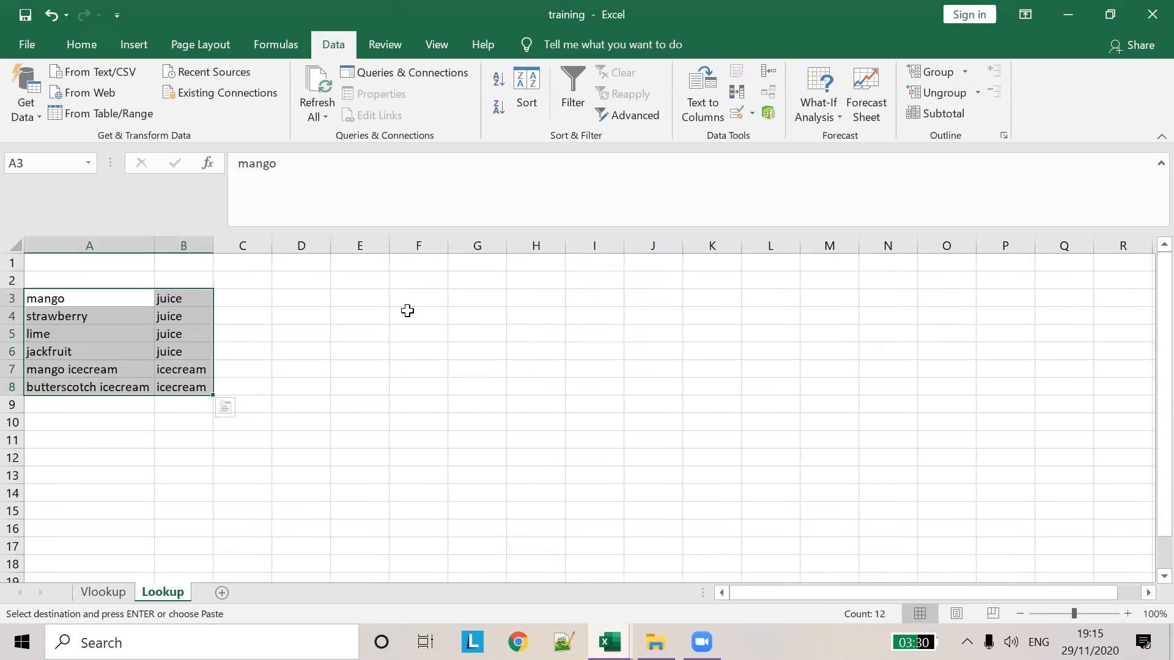
click(408, 303)
key(ctrl+v)
click(713, 313)
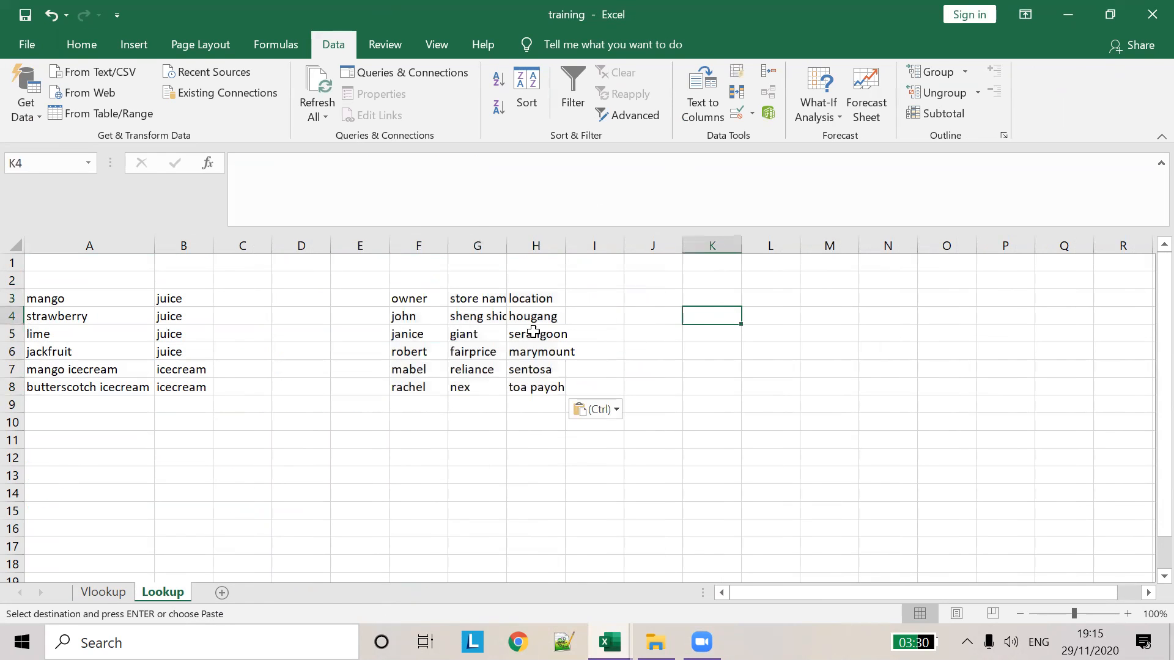
Adjust the widths of columns F, G and H to fit the pasted owner table's contents
drag(407, 300, 531, 389)
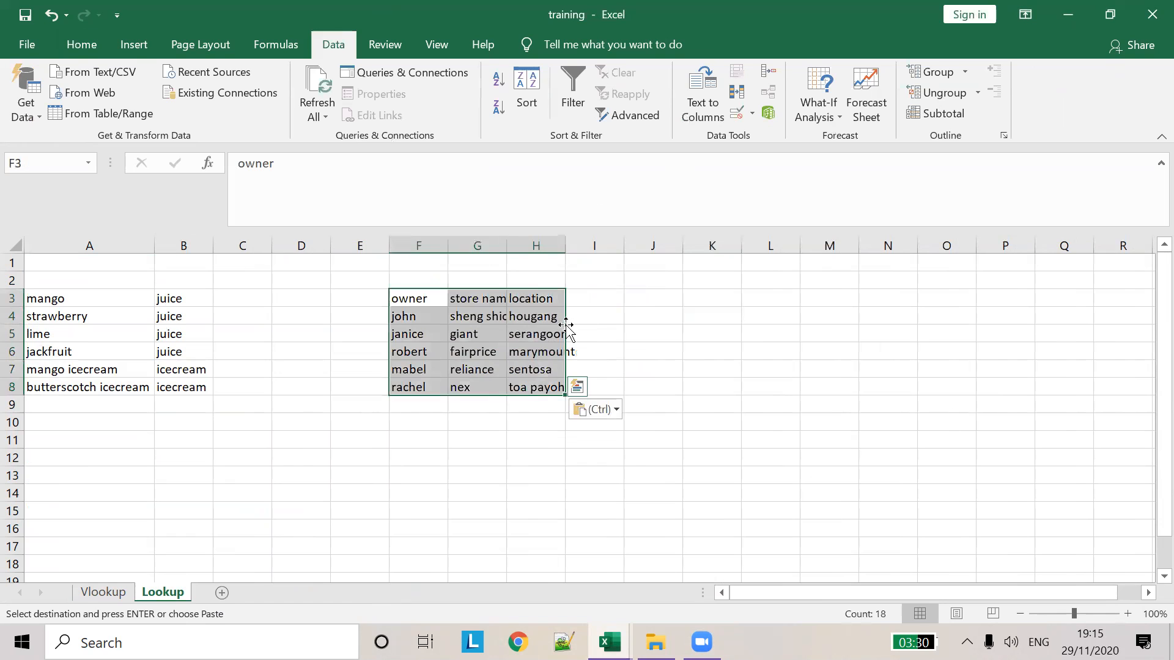
double_click(448, 246)
drag(489, 245, 509, 249)
double_click(568, 245)
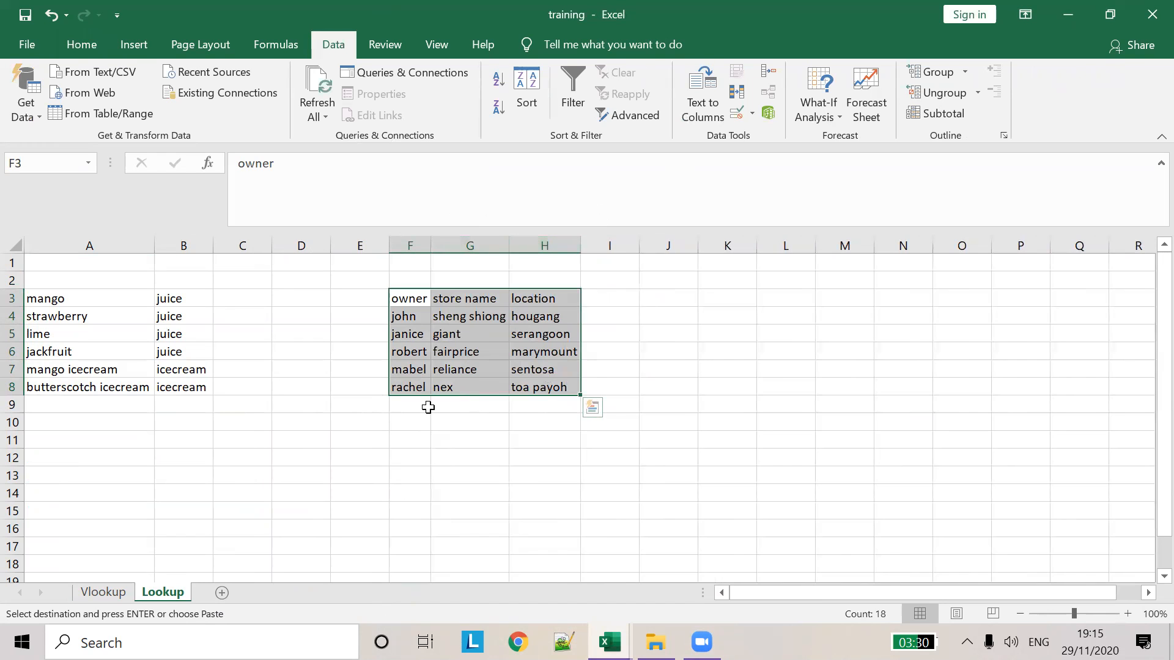
Add the column header "owner" in F3 of the Vlookup sheet
click(103, 592)
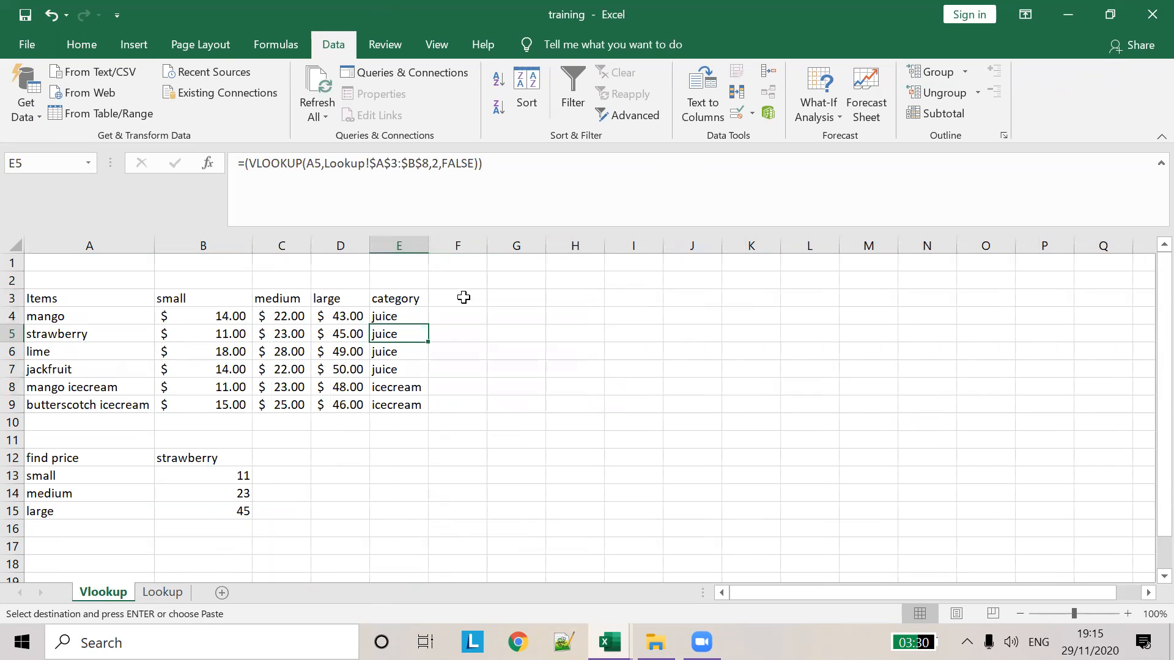
click(464, 297)
text(own)
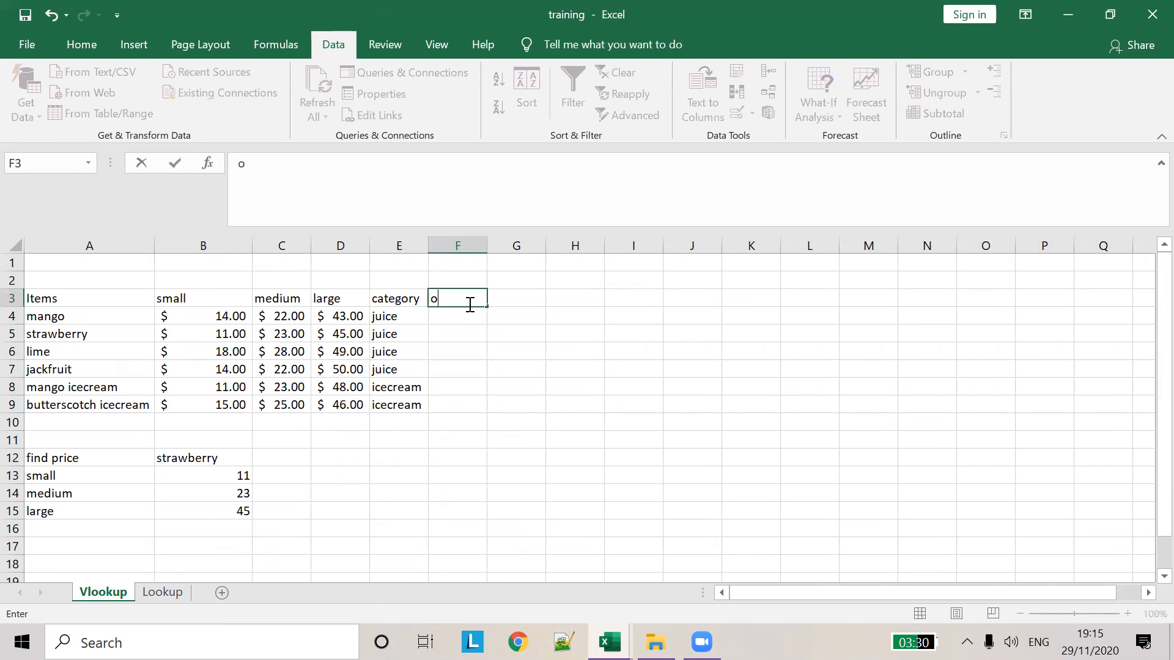
text(er)
key(ctrl+Return)
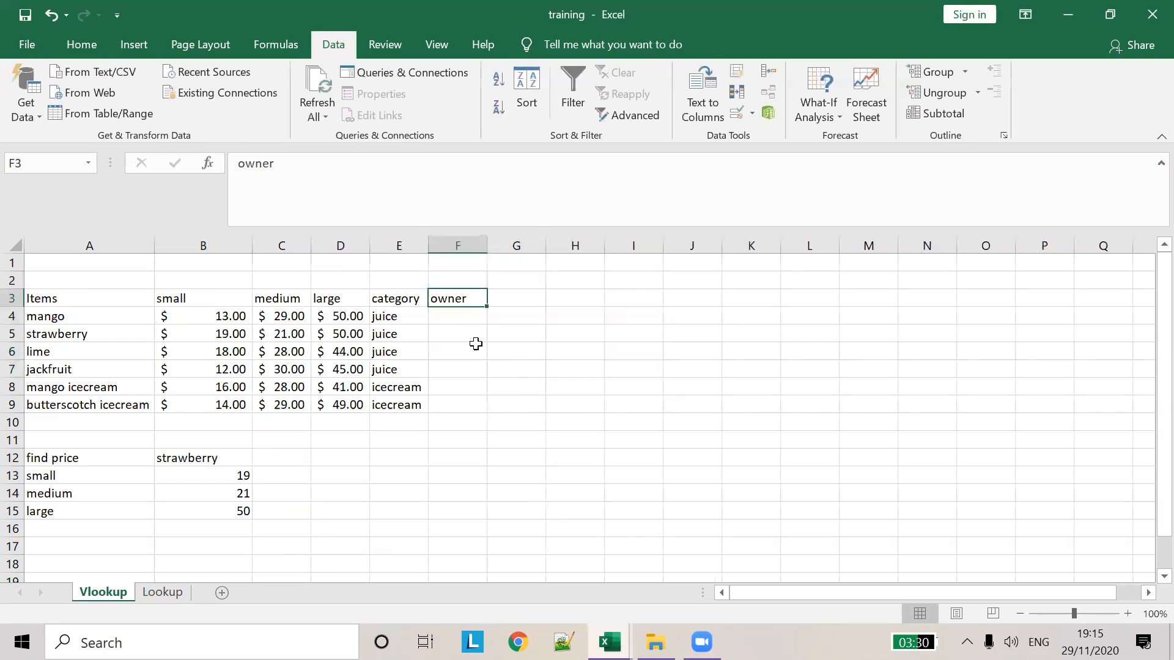
Enter an owner's first name from the Lookup sheet's owner table in F4 for the mango row
click(447, 321)
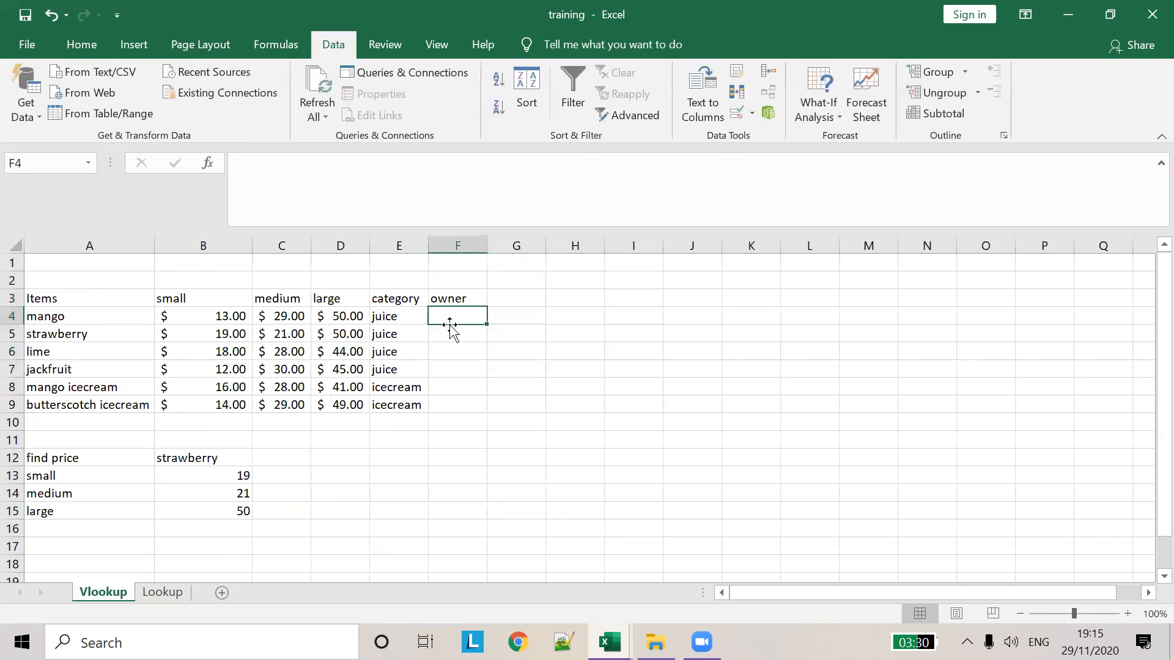
text(john)
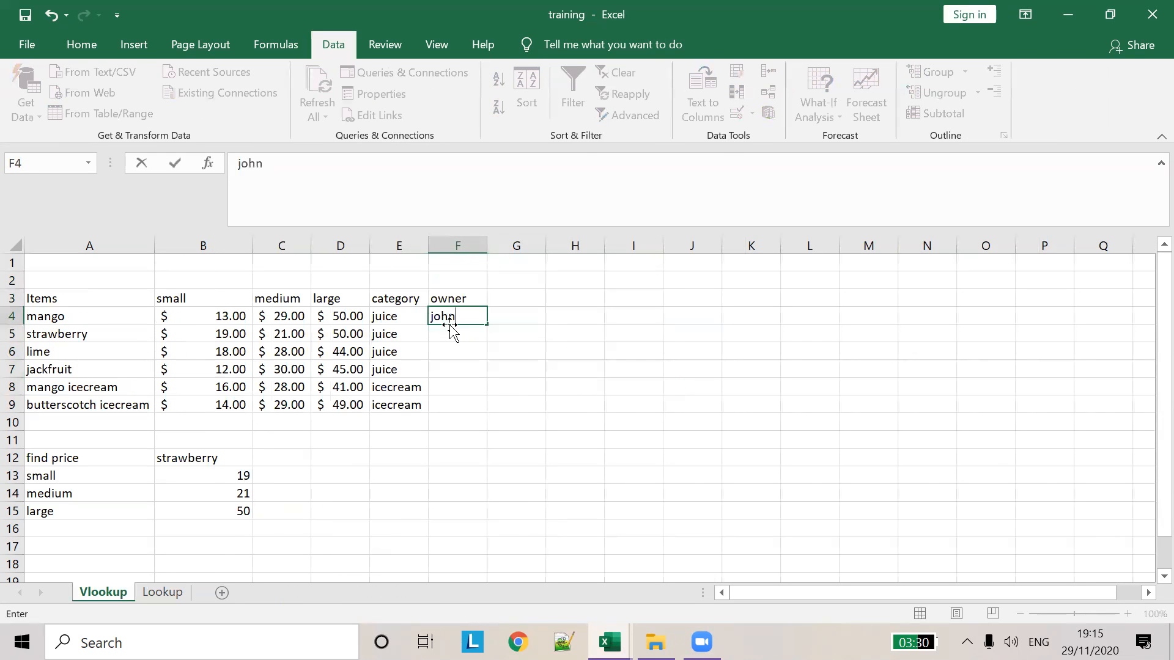
key(Return)
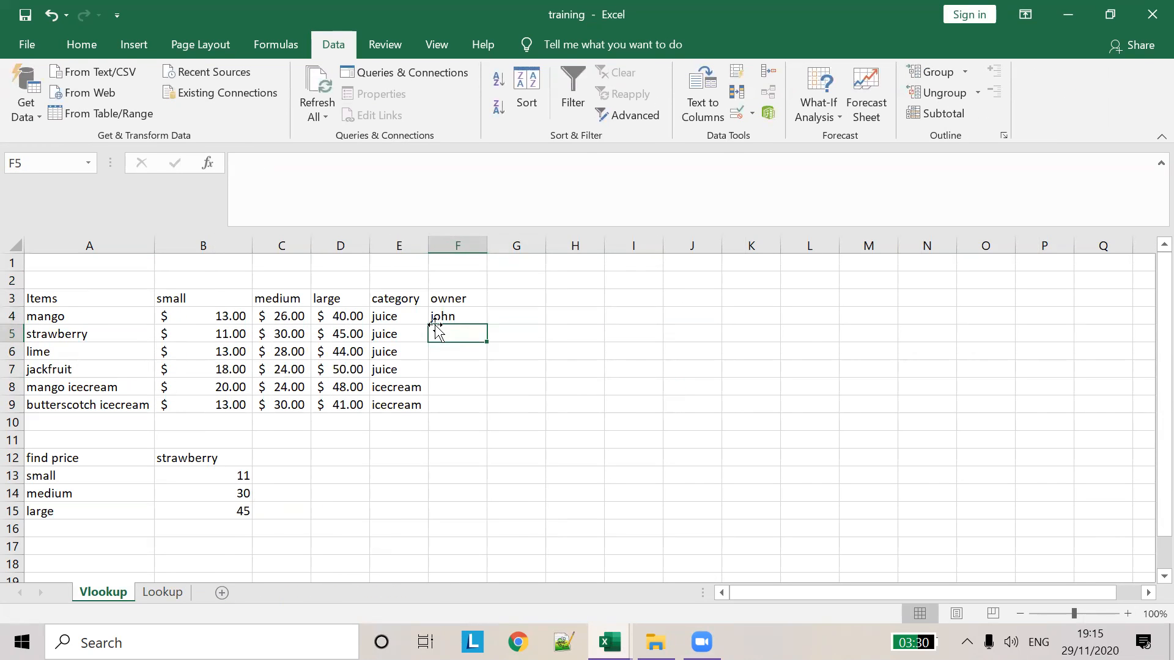
Fill in the owners' first names for the strawberry through butterscotch icecream rows in F5:F9
text(robert)
key(Return)
text(anand)
key(Return)
text(janice)
key(Return)
text(john)
key(Return)
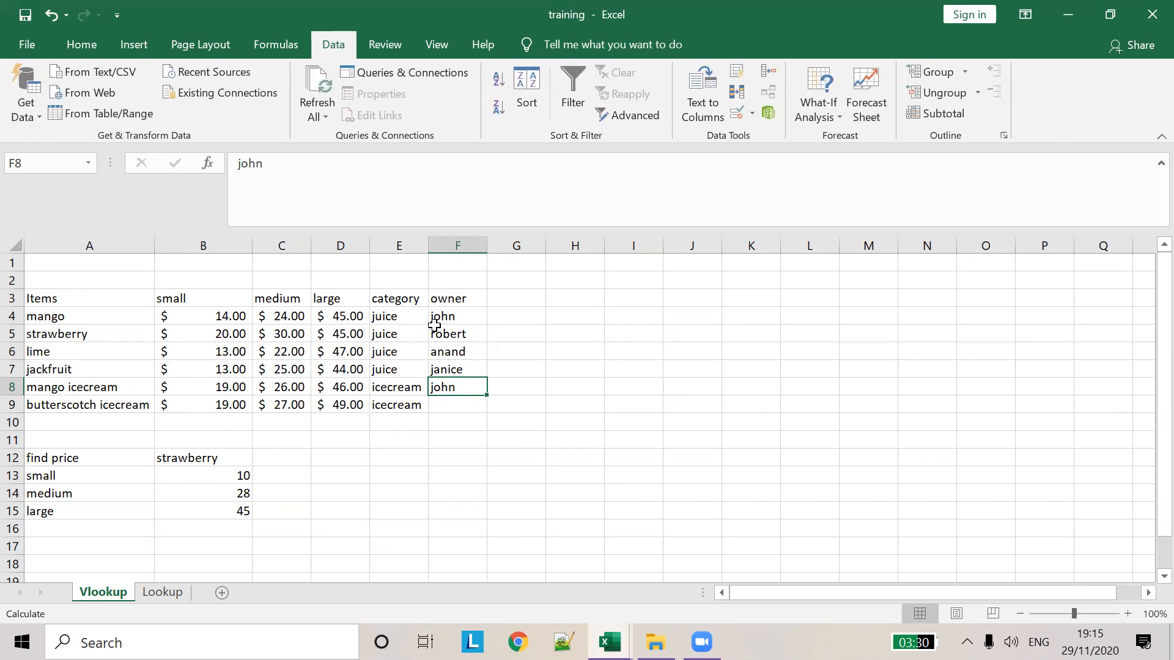
text(brito)
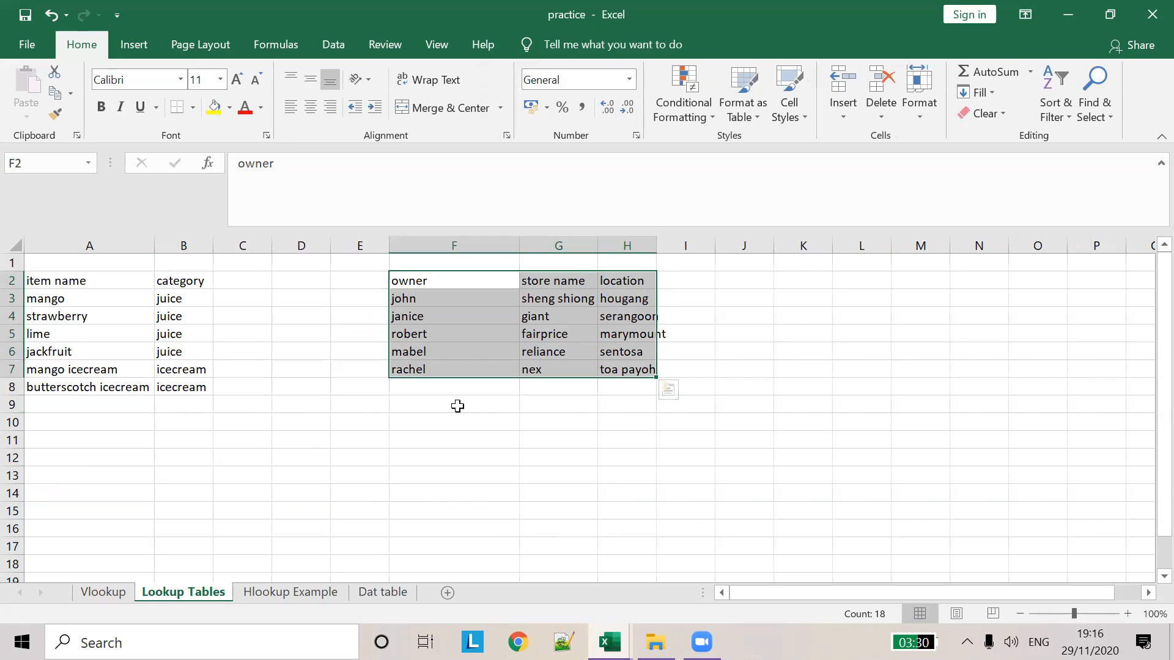
click(435, 389)
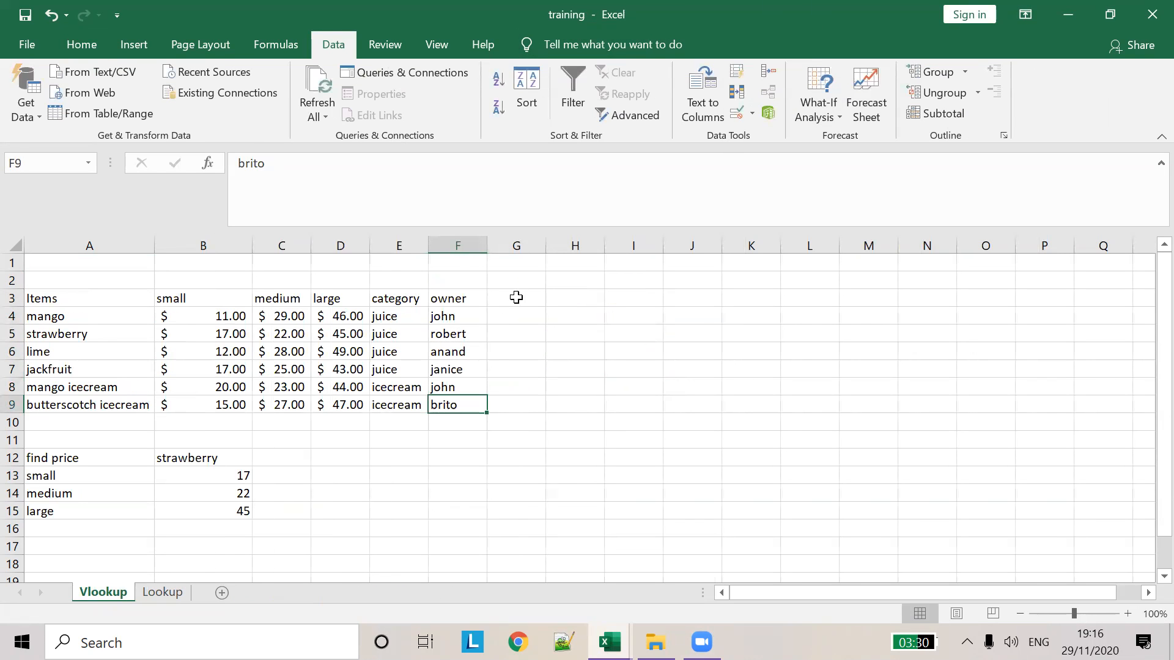
Add the column header "location" in G3 of the Vlookup sheet
click(523, 300)
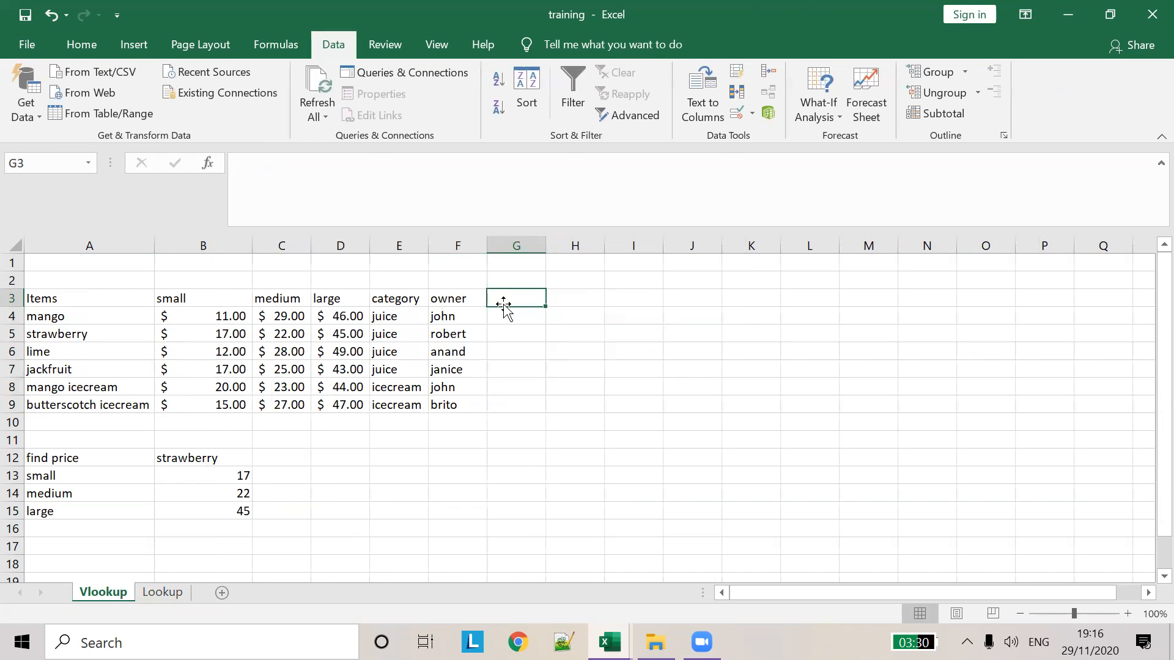
text(locatuion)
key(BackSpace)
key(BackSpace)
key(BackSpace)
key(BackSpace)
text(ion)
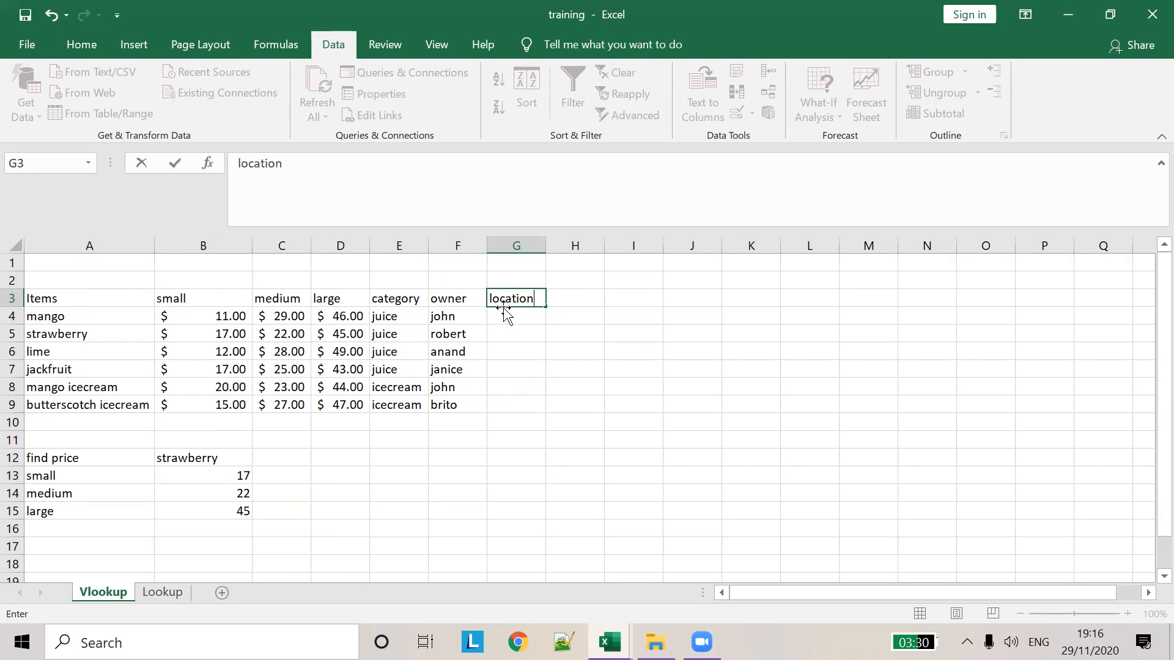
key(Return)
Start a VLOOKUP formula in G4 with F4 as the lookup value and Lookup!F4:H8 as the table array
text(=vlook)
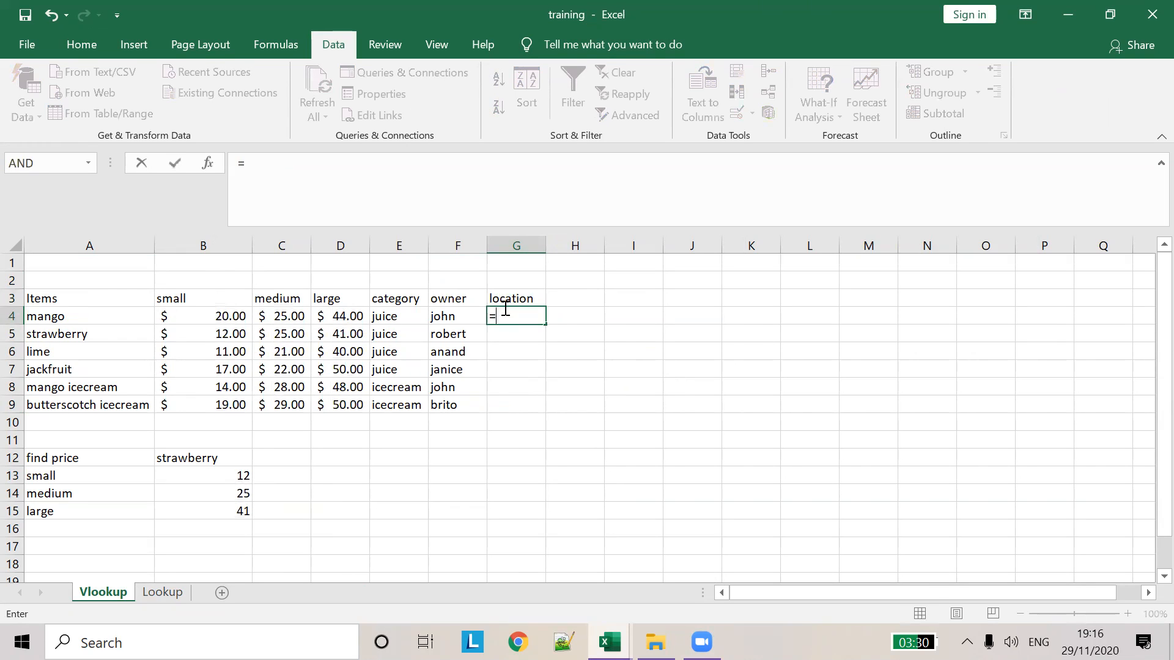
key(Tab)
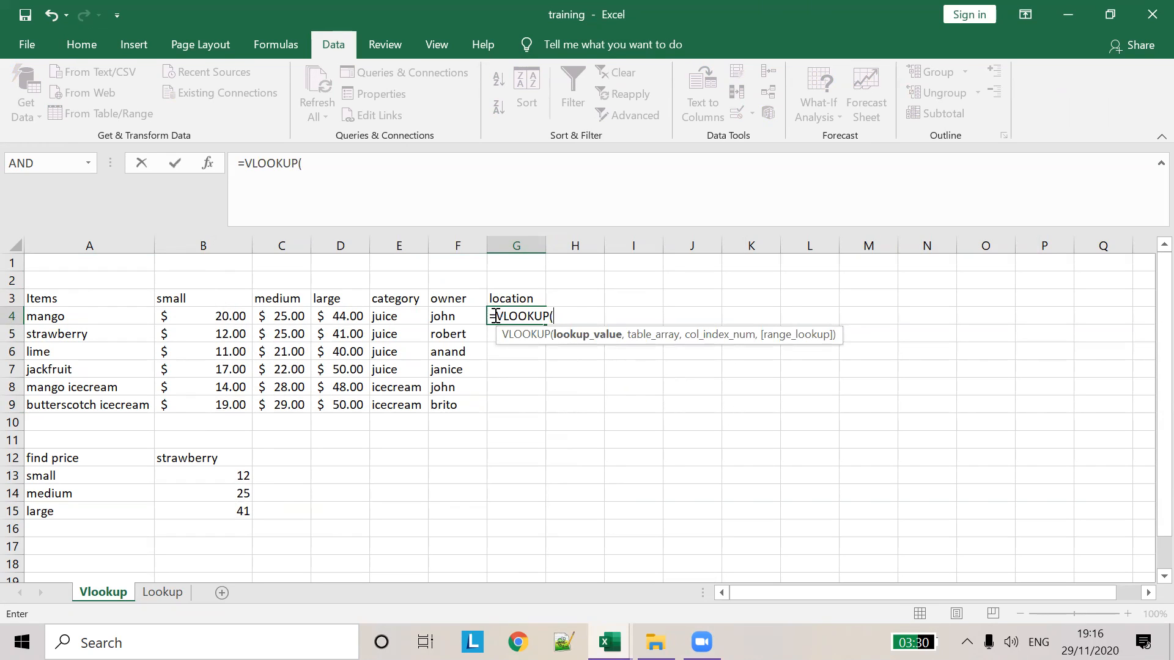
click(458, 311)
text(,)
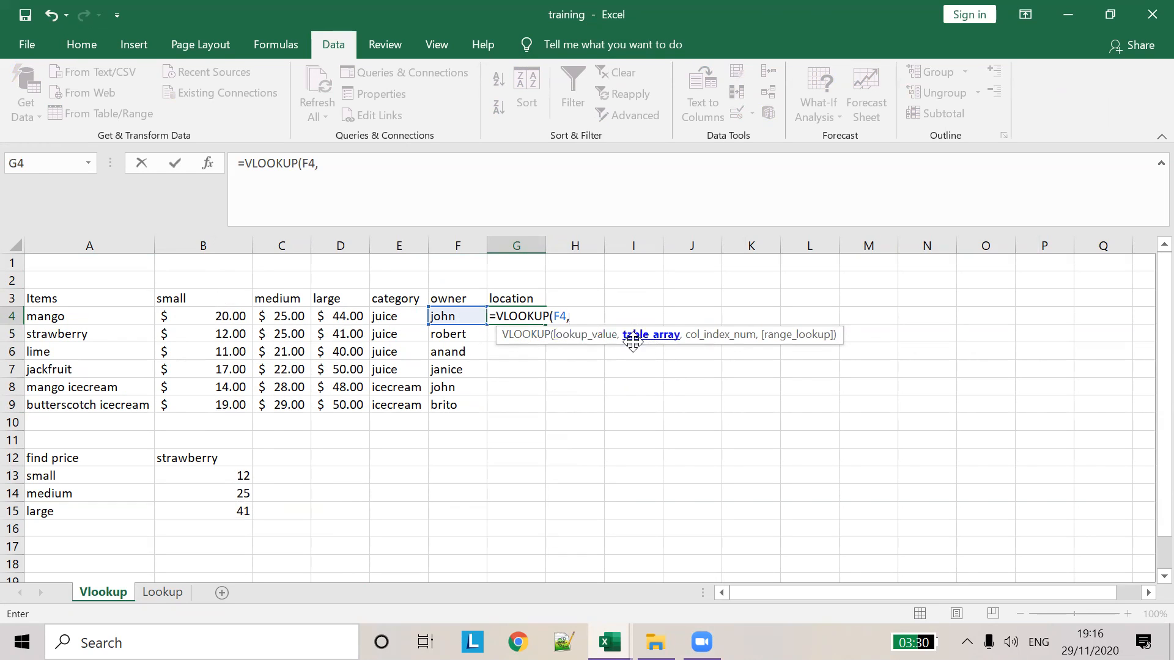
click(166, 594)
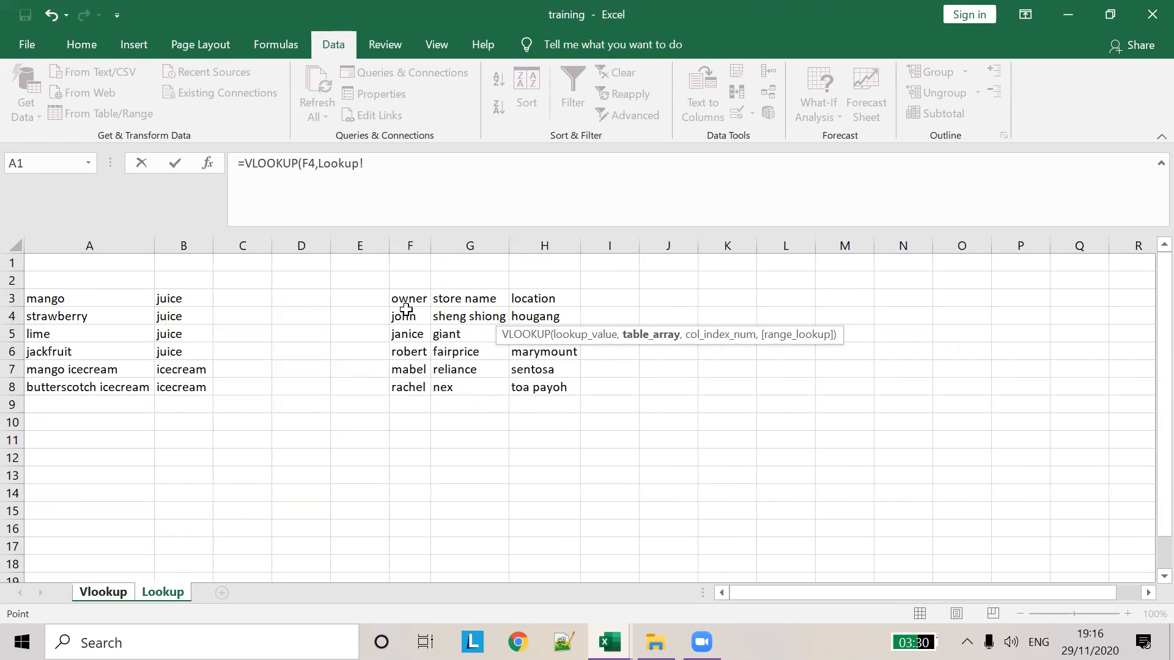
drag(404, 311, 531, 387)
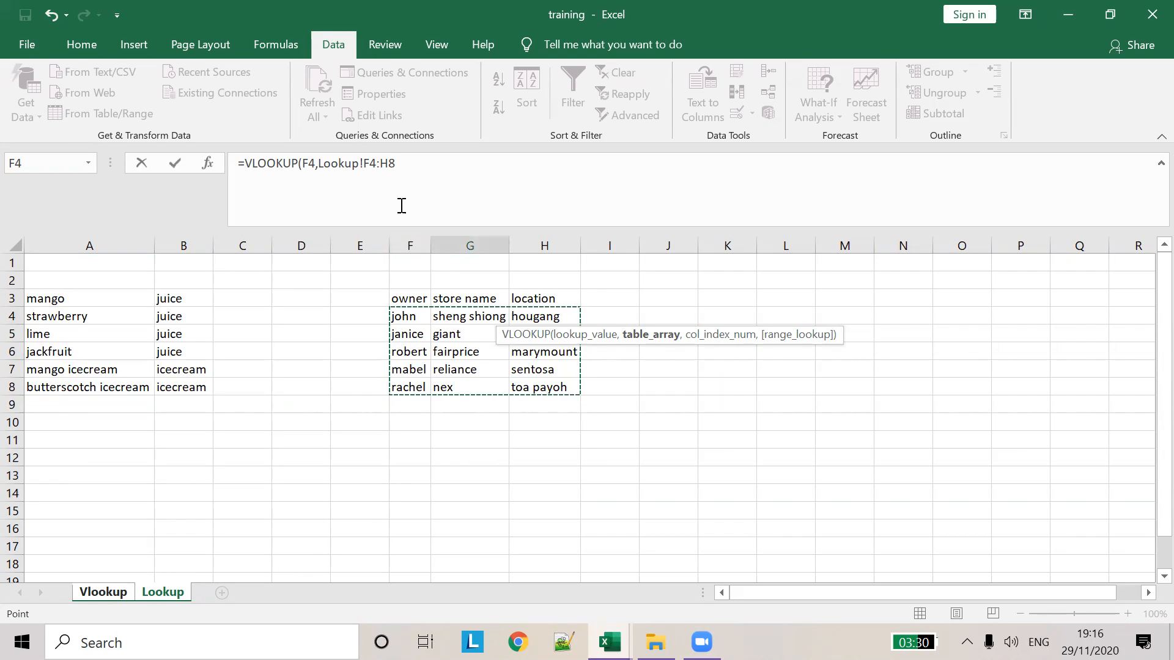
Make the table array in the G4 formula absolute as Lookup!$F$4:$H$8
click(399, 162)
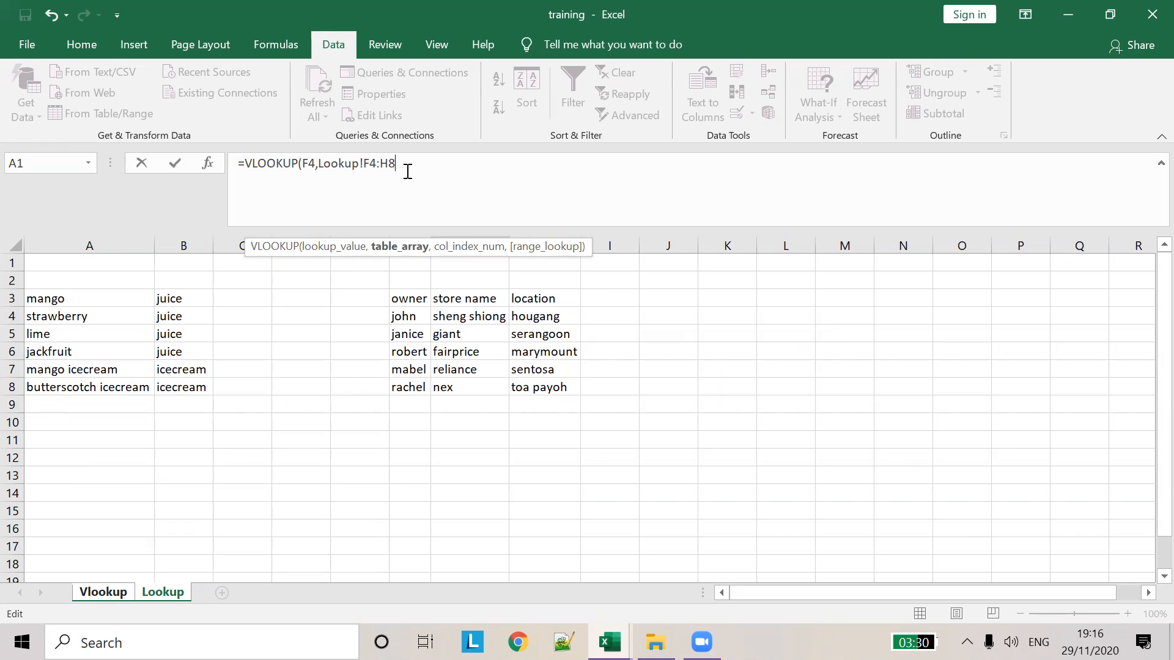
key(F4)
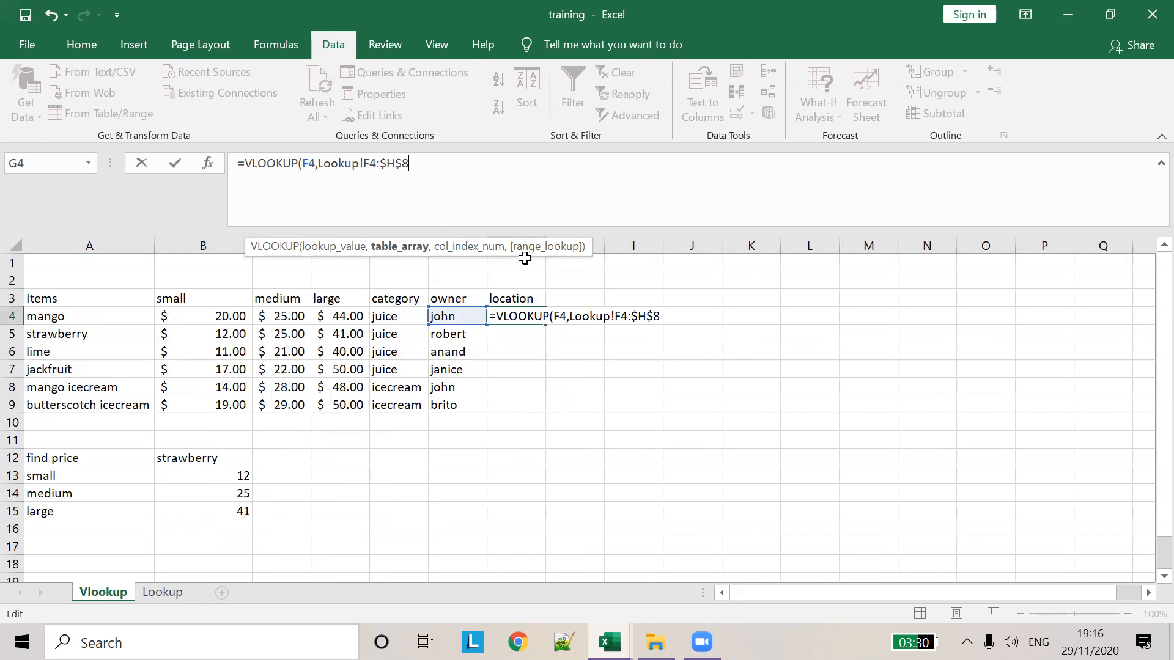
click(376, 163)
key(F4)
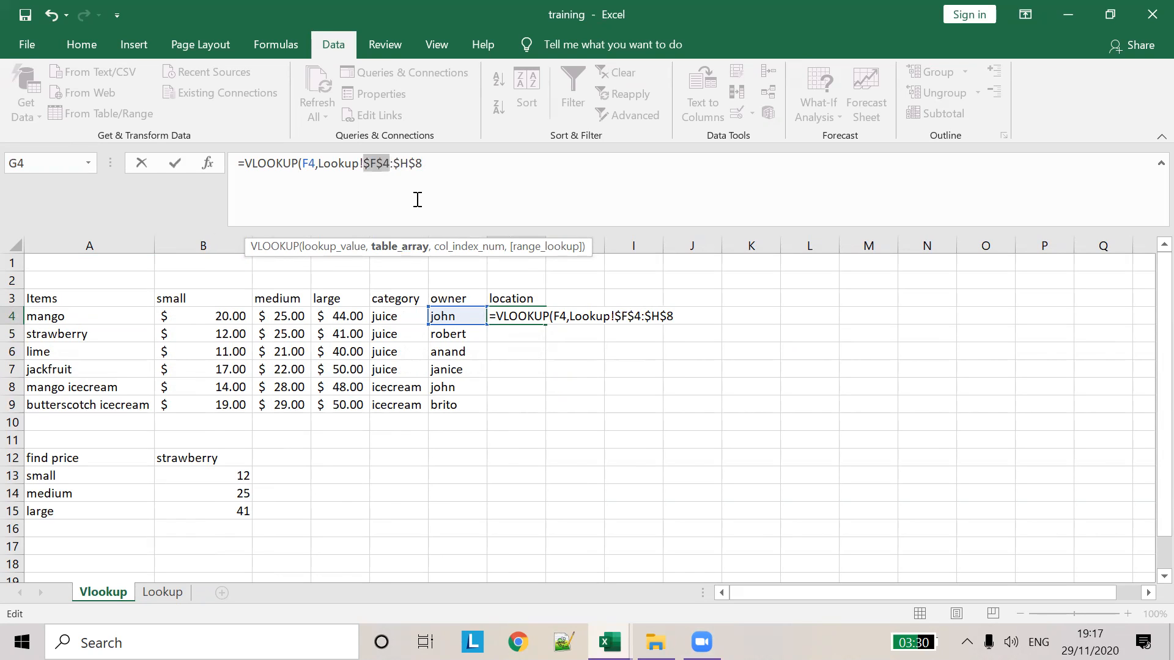
Complete the G4 formula with column index 2 and FALSE, and fit column G's width to its contents
click(390, 174)
text(,)
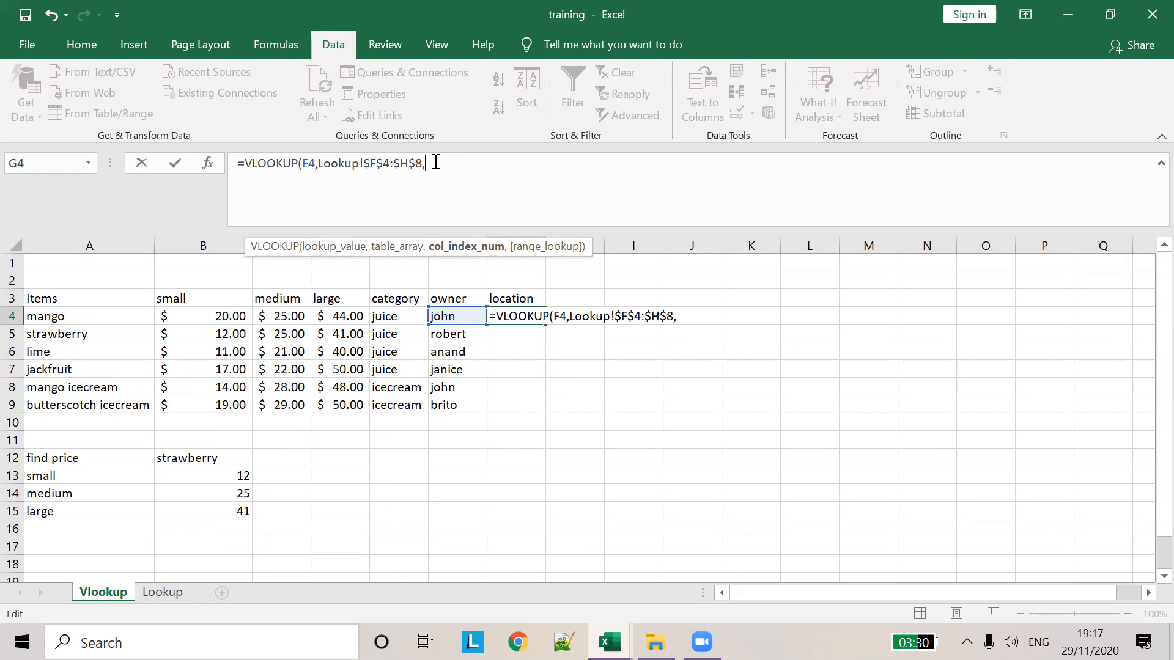
text(2,FLASE)
key(BackSpace)
key(BackSpace)
key(BackSpace)
key(BackSpace)
text(ALSE))
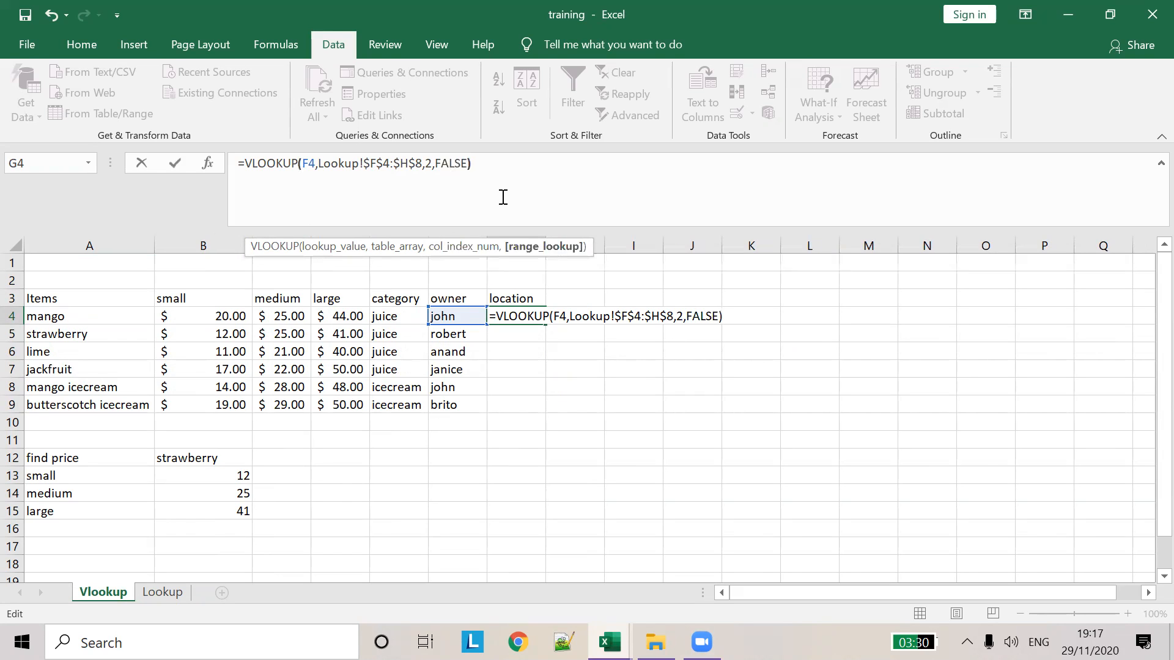
key(Tab)
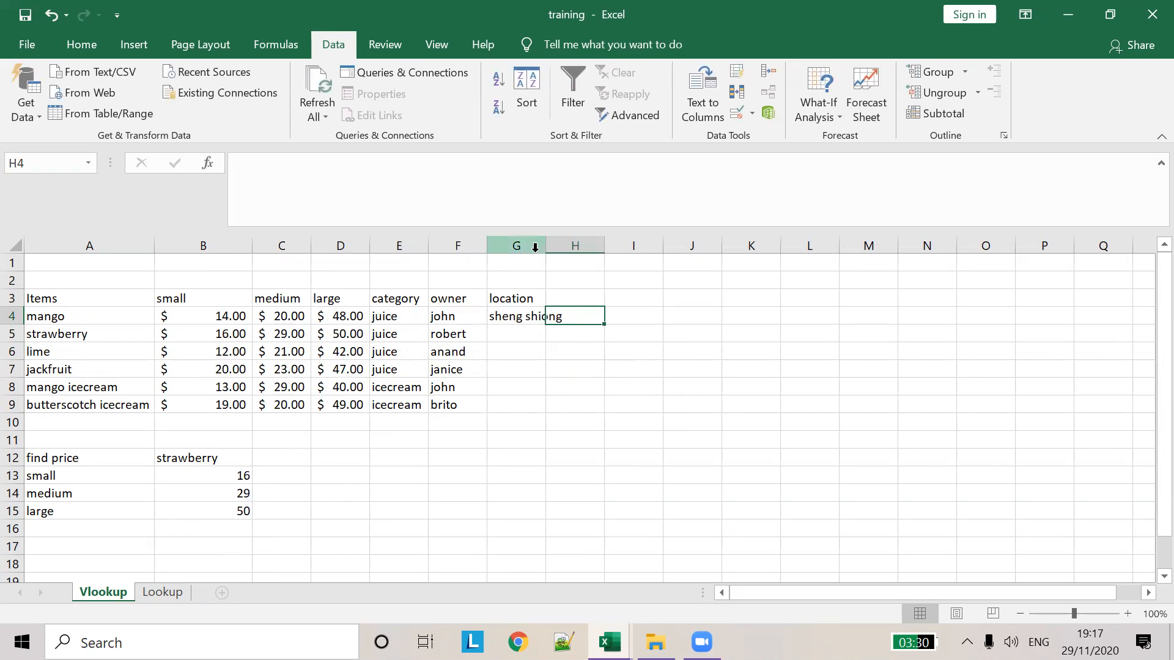
double_click(545, 245)
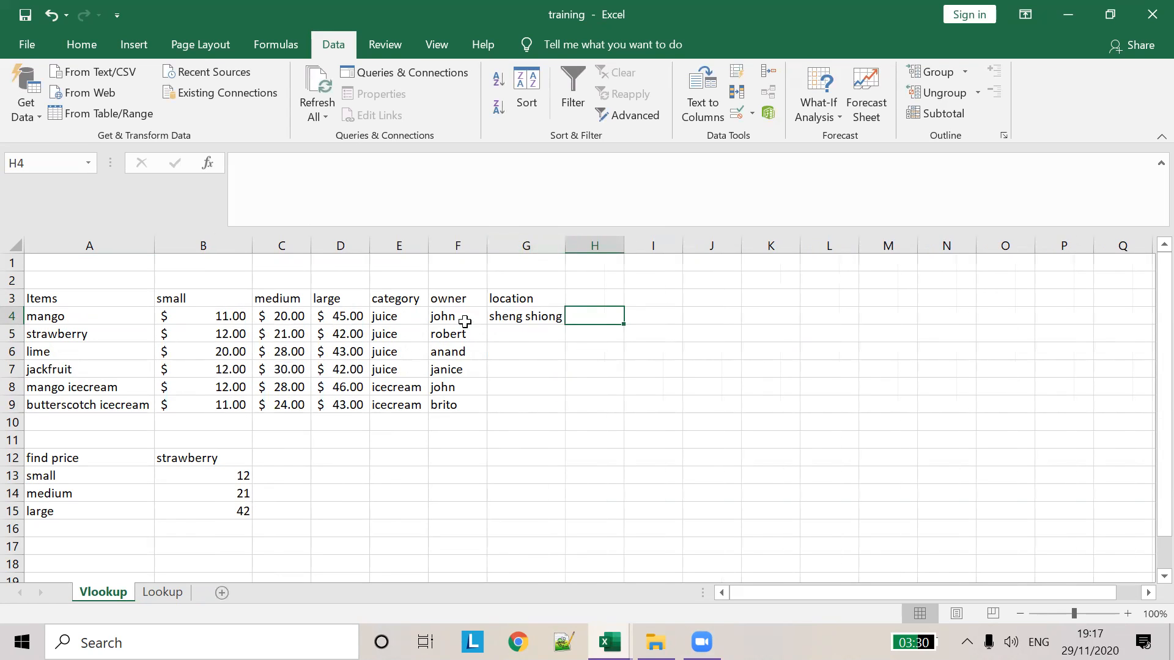
Check the mango row's VLOOKUP in G4 against the column order of the owner table on the Lookup sheet
click(163, 591)
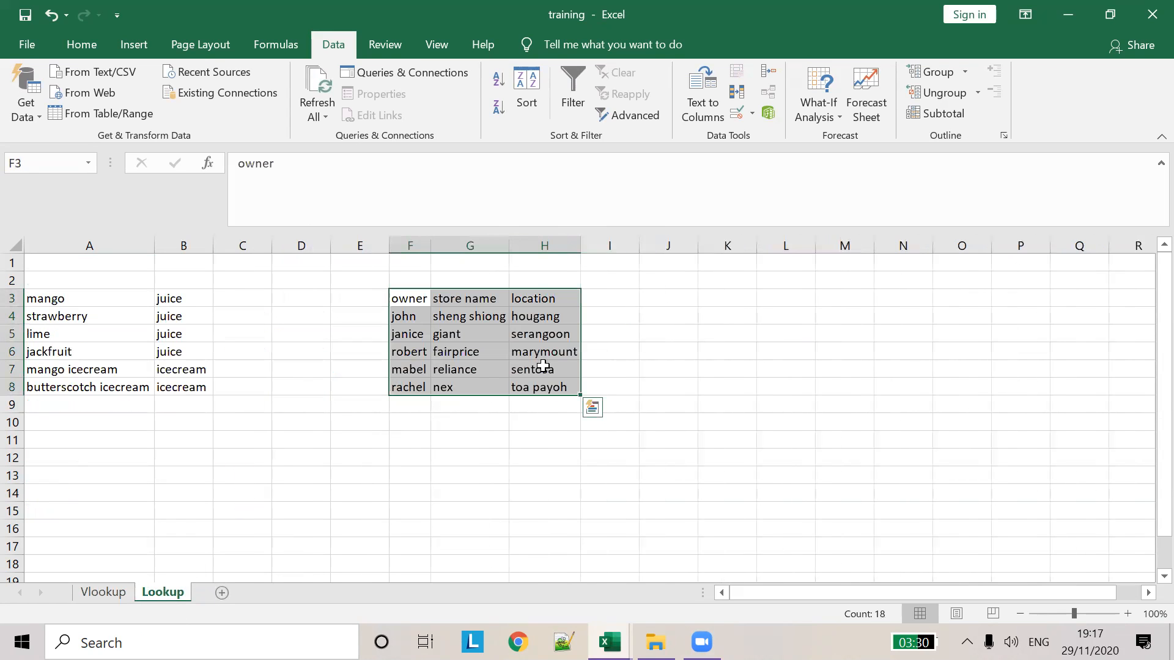
click(413, 315)
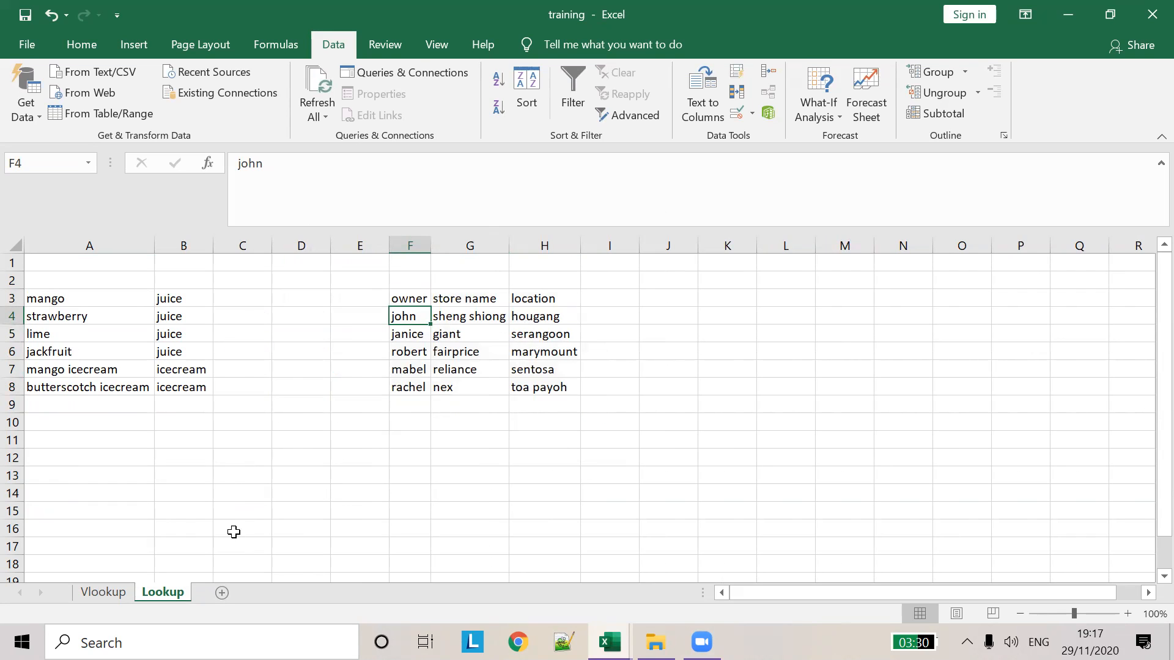
click(105, 598)
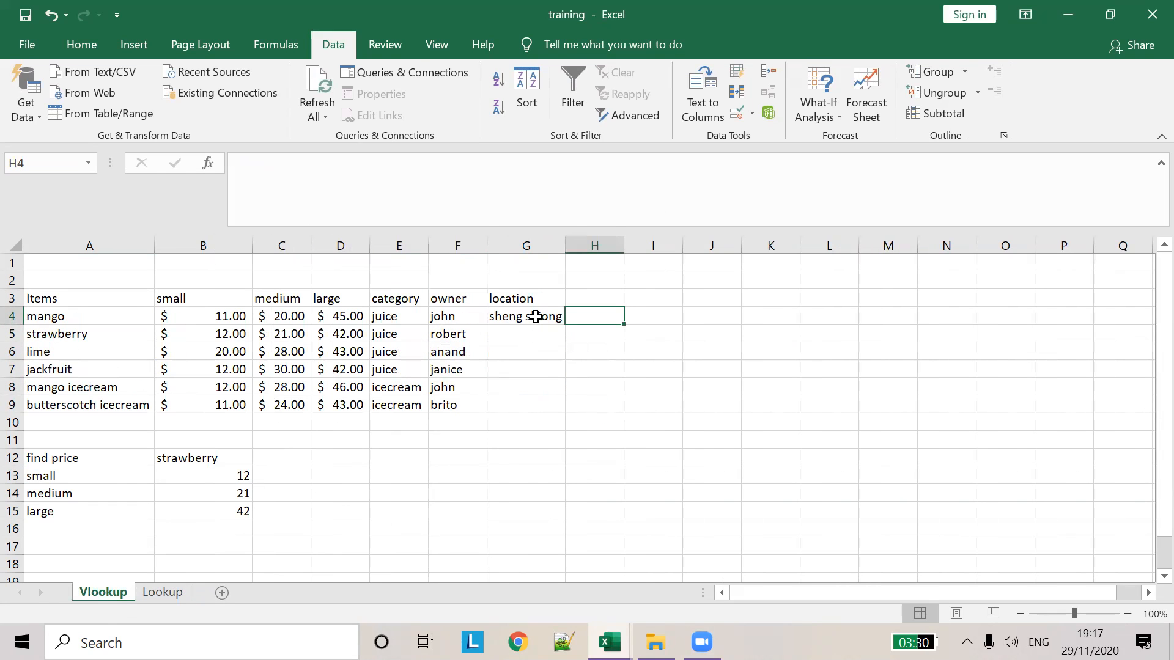
key(alt)
click(521, 322)
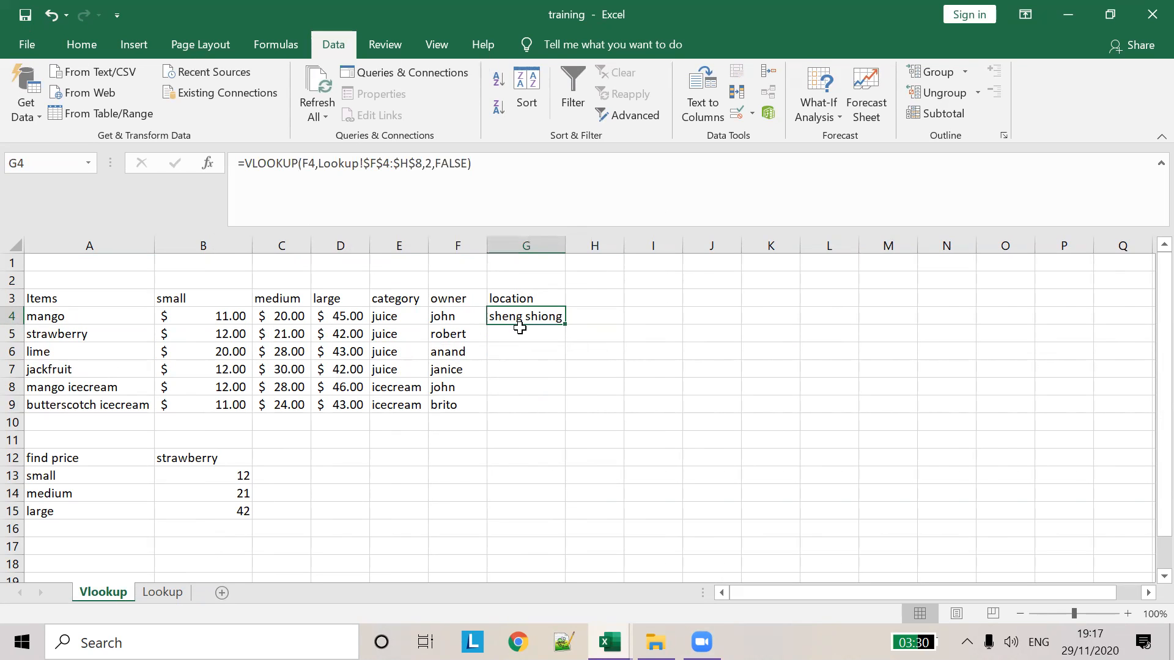
click(164, 594)
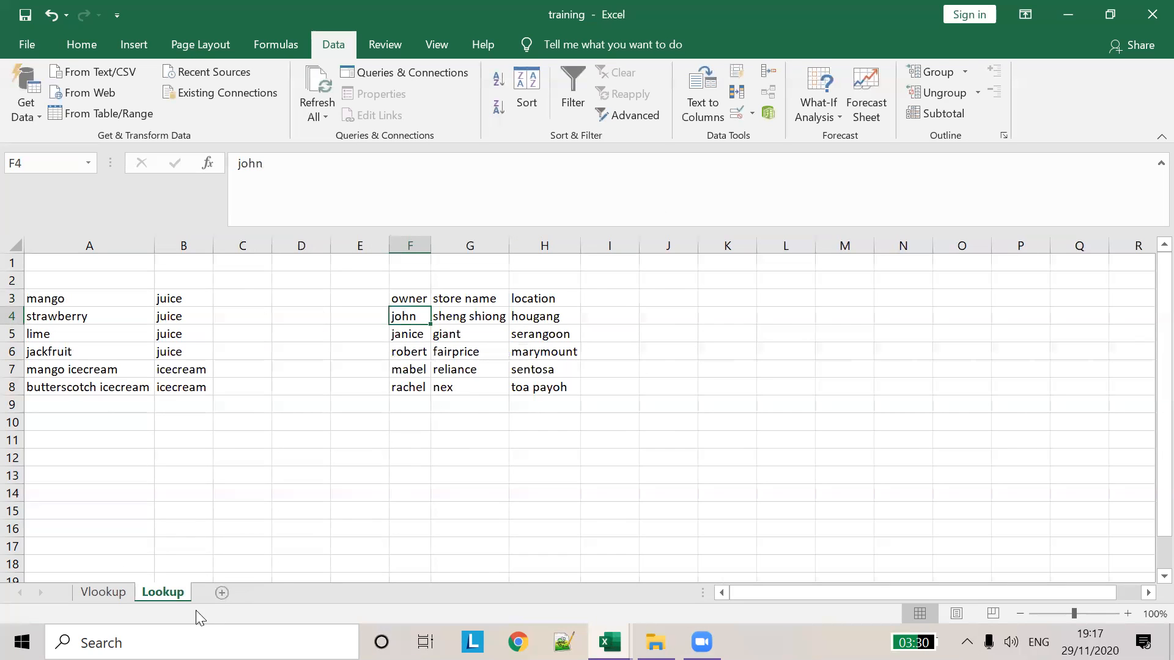
click(104, 592)
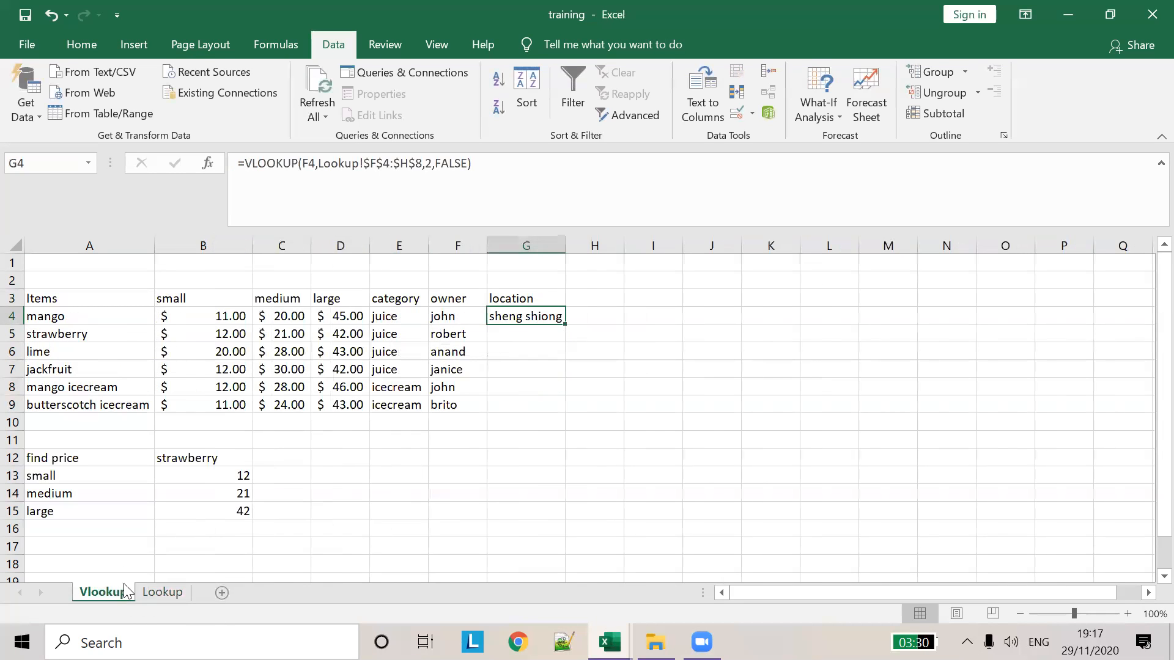
Set the column index in G4's VLOOKUP to 3 and fill the formula down through G9
click(428, 162)
key(BackSpace)
text(3)
click(713, 353)
click(550, 317)
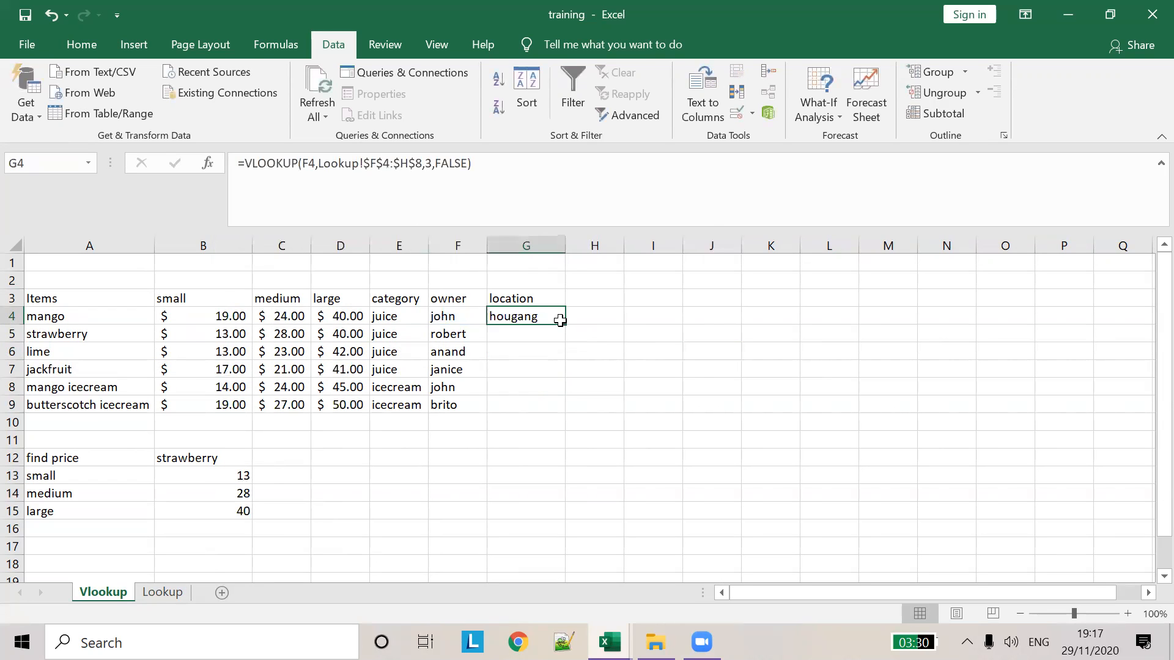
drag(566, 328, 565, 409)
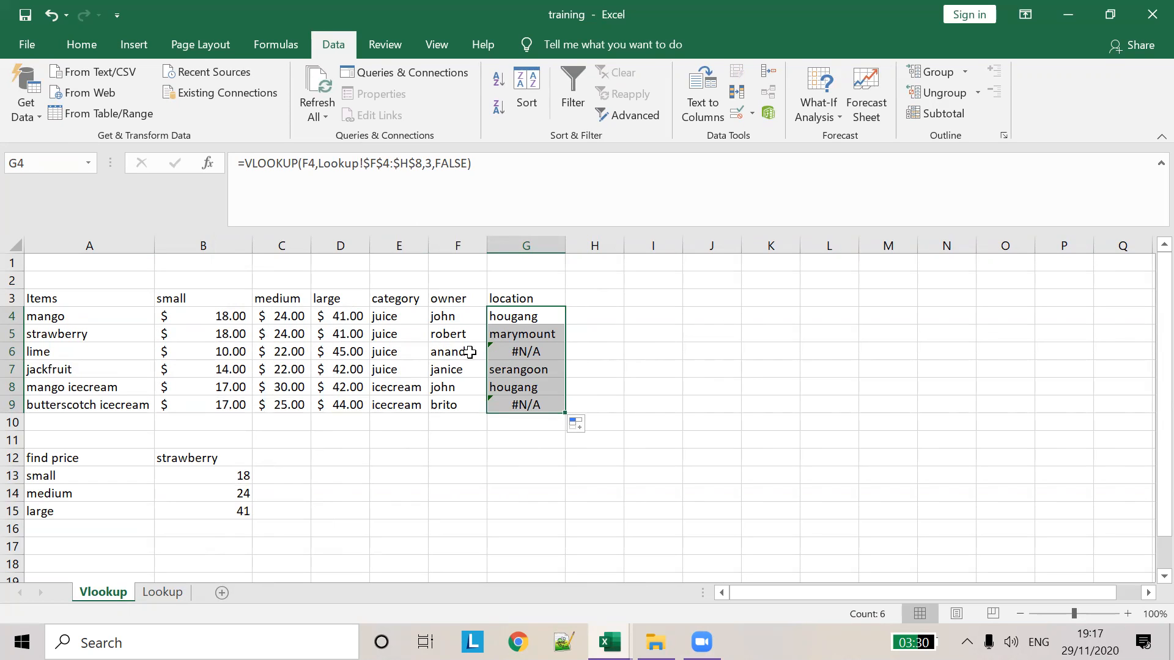
Add the lime row's owner name as a new entry in F9 of the Lookup sheet's owner table
click(470, 352)
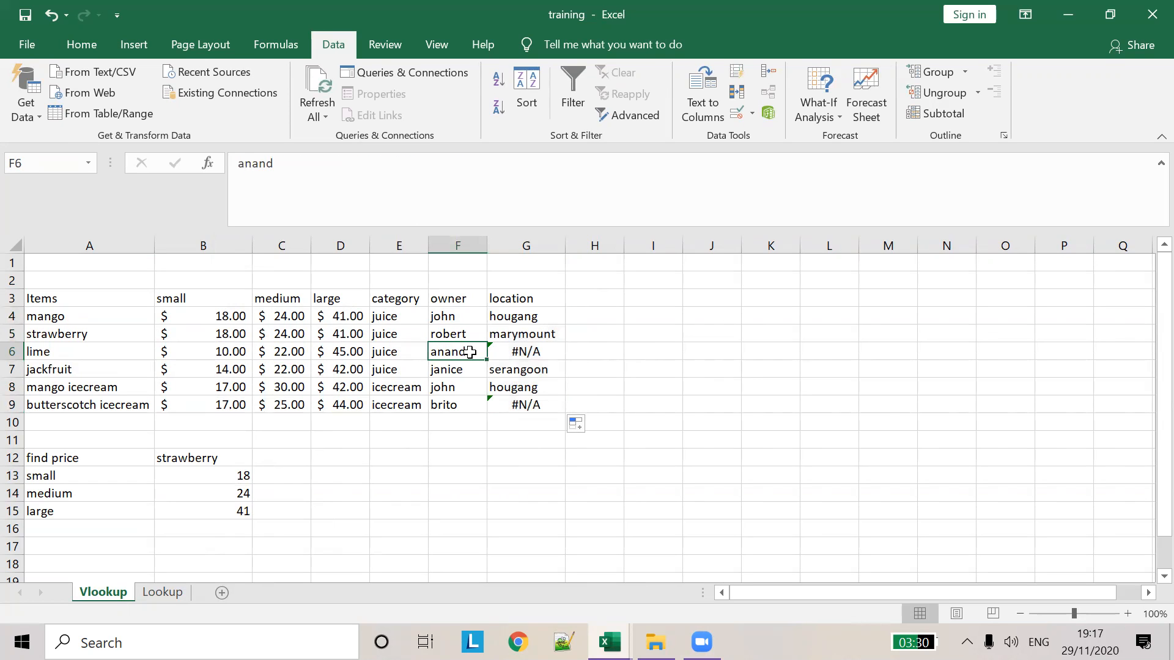
click(169, 594)
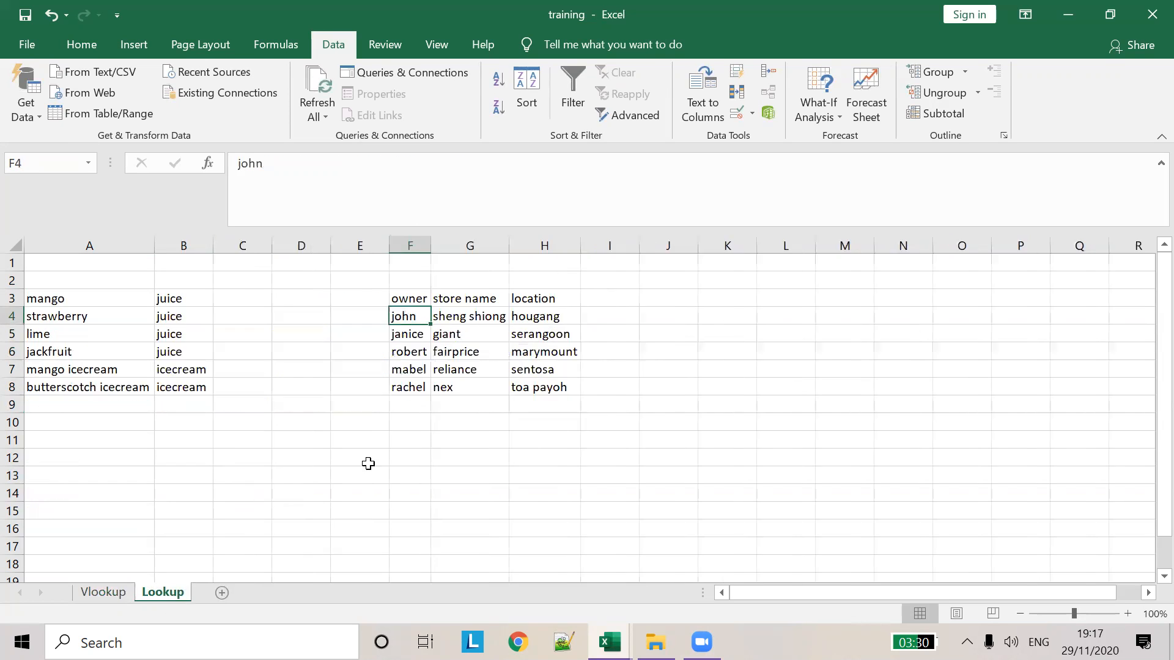
click(411, 409)
text(anand)
key(Tab)
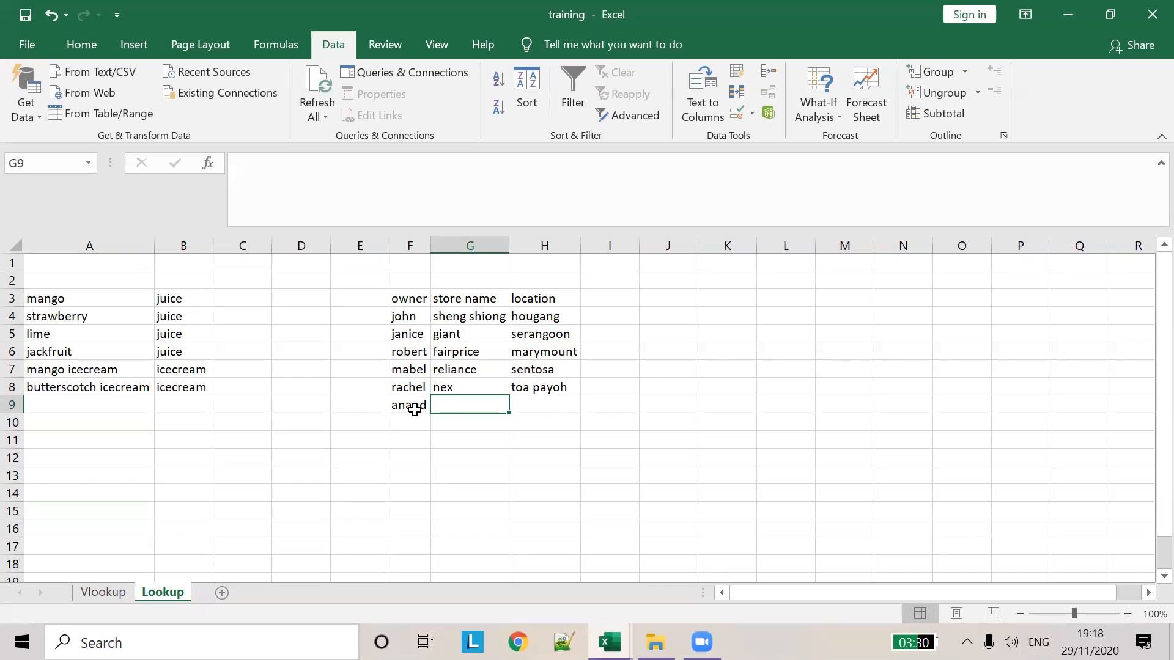
Enter the store name "bliss" in G9 and the location "chennai" in H9 for the new owner
text(chennai)
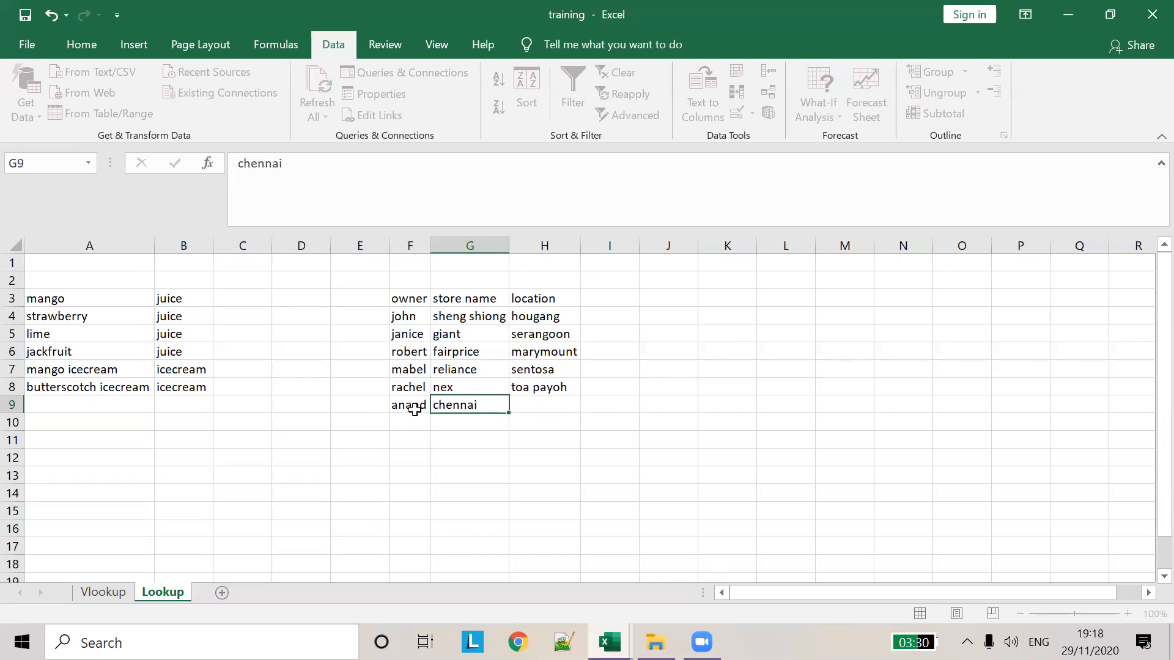
key(Tab)
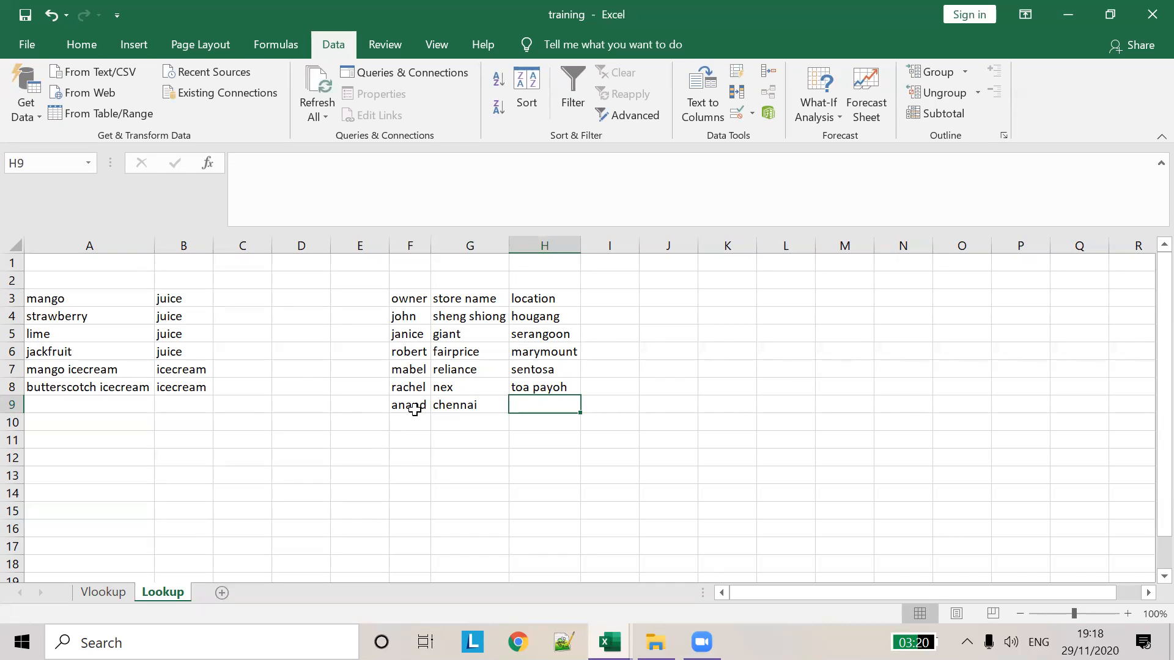
key(Left)
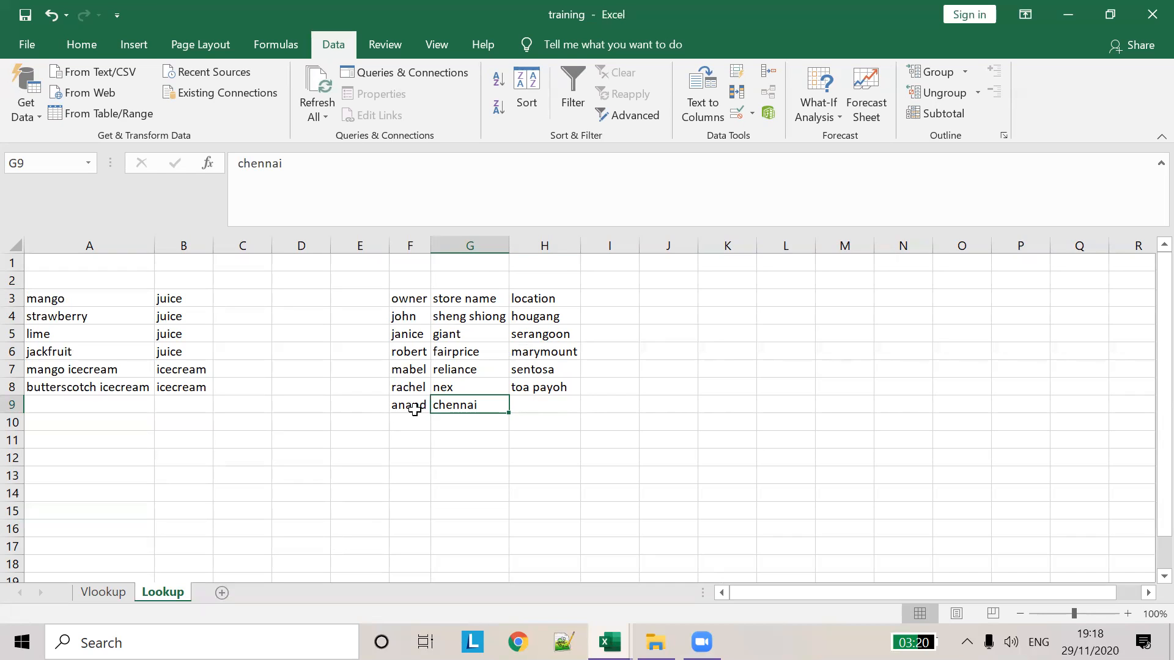
text(bliss)
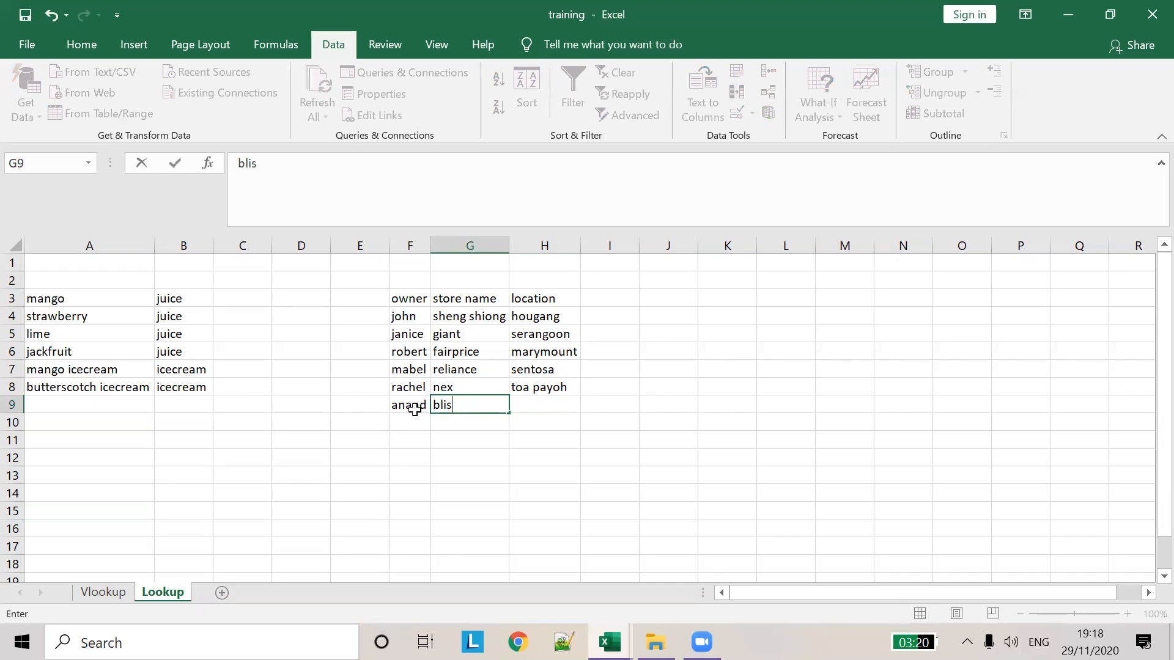
key(Tab)
text(che)
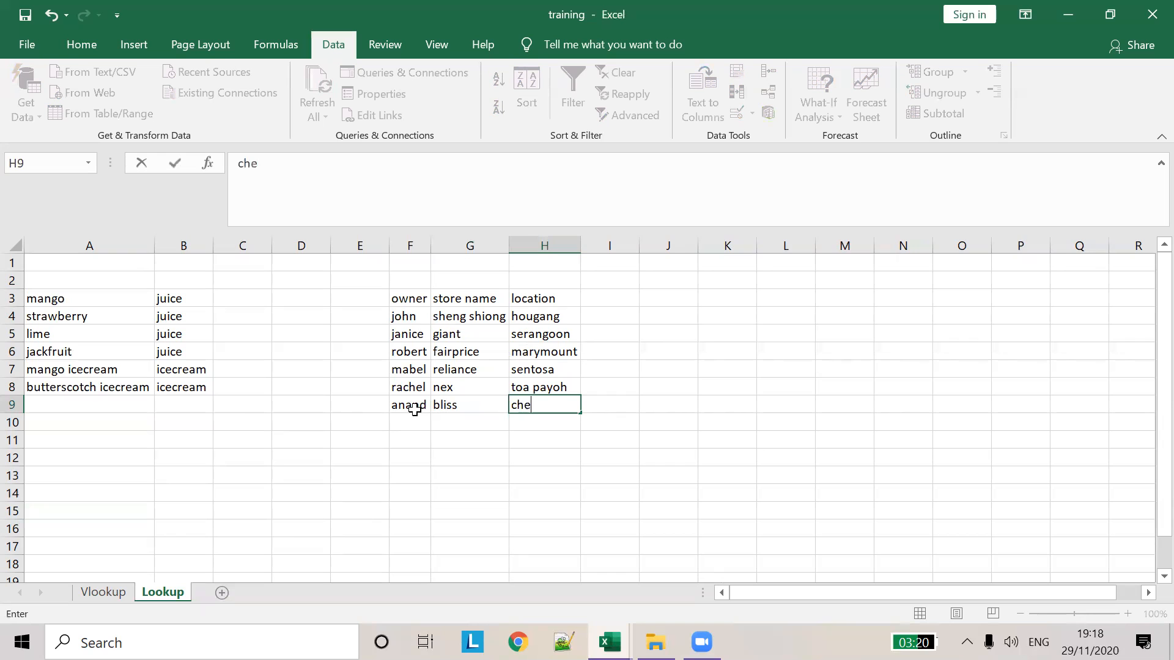
text(nnai)
click(632, 401)
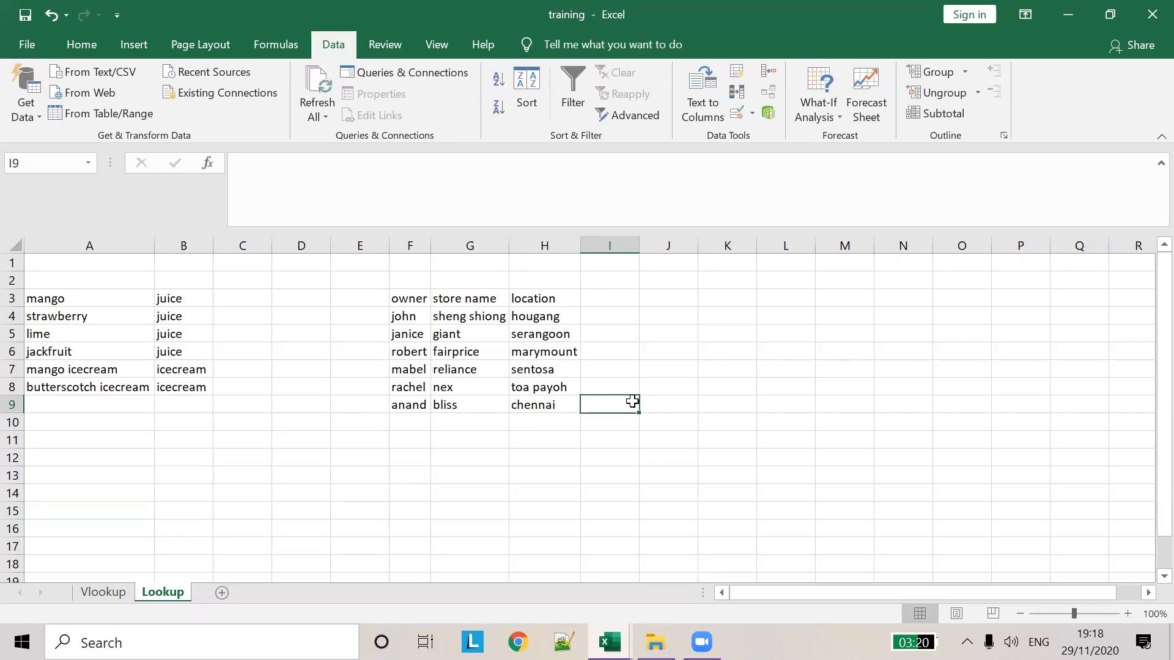
Refill the location formula from G4 down through G9 on the Vlookup sheet
click(116, 593)
click(522, 350)
click(527, 315)
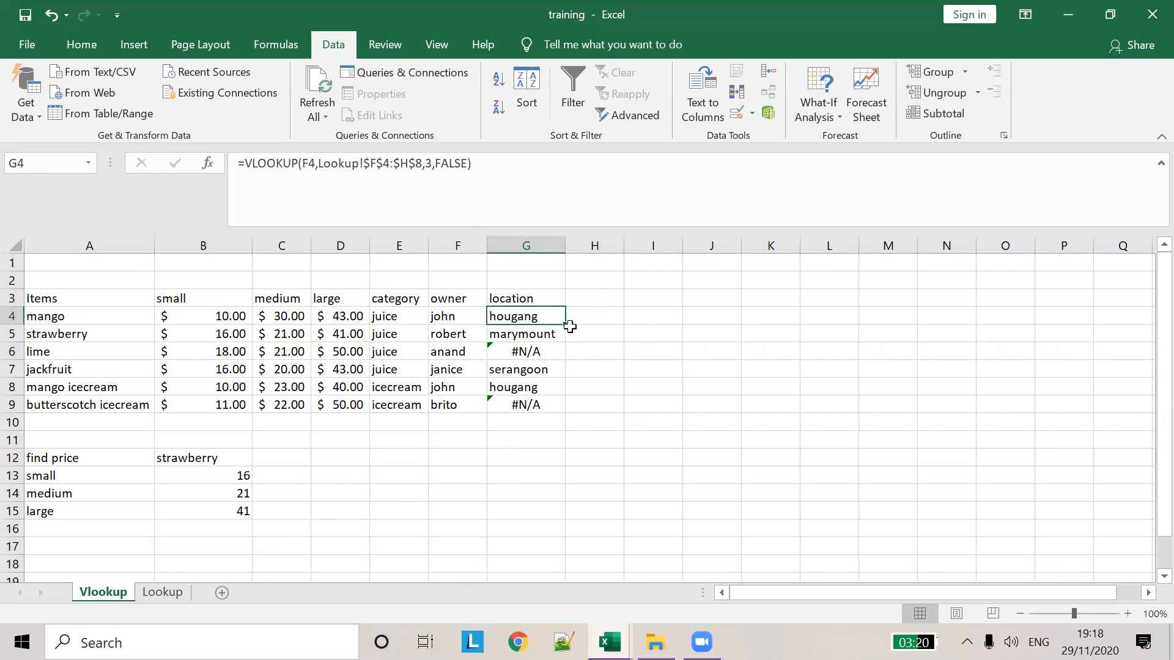
drag(565, 329, 569, 411)
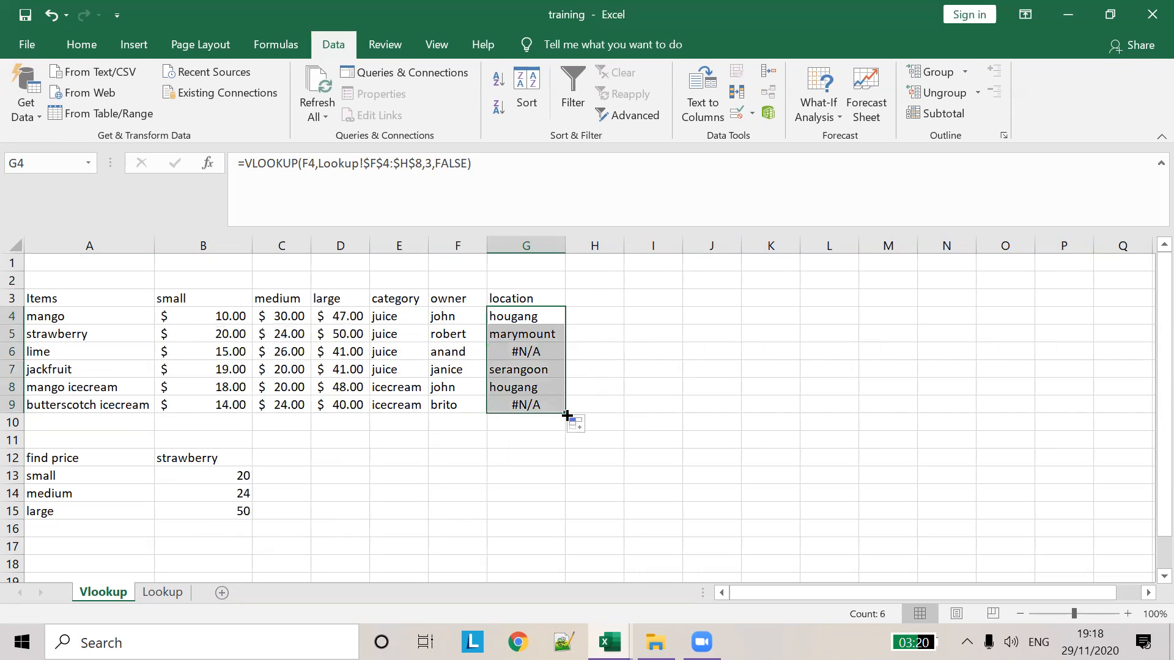
click(540, 319)
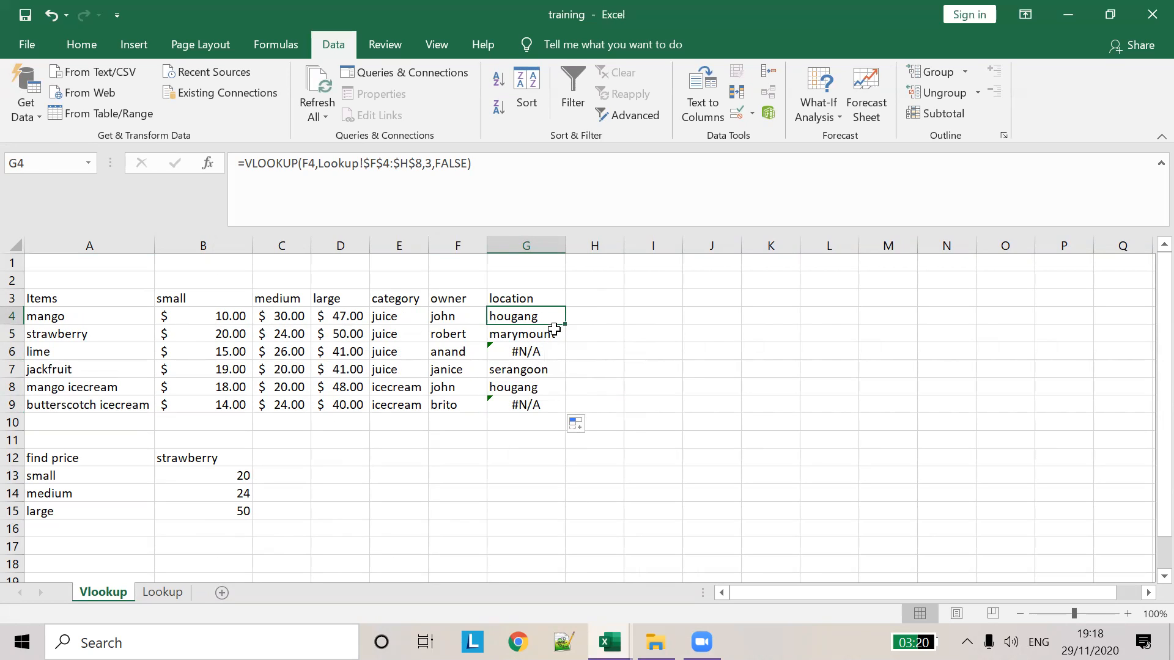
Compare the owner table on the Lookup sheet with the location results on the Vlookup sheet
click(149, 593)
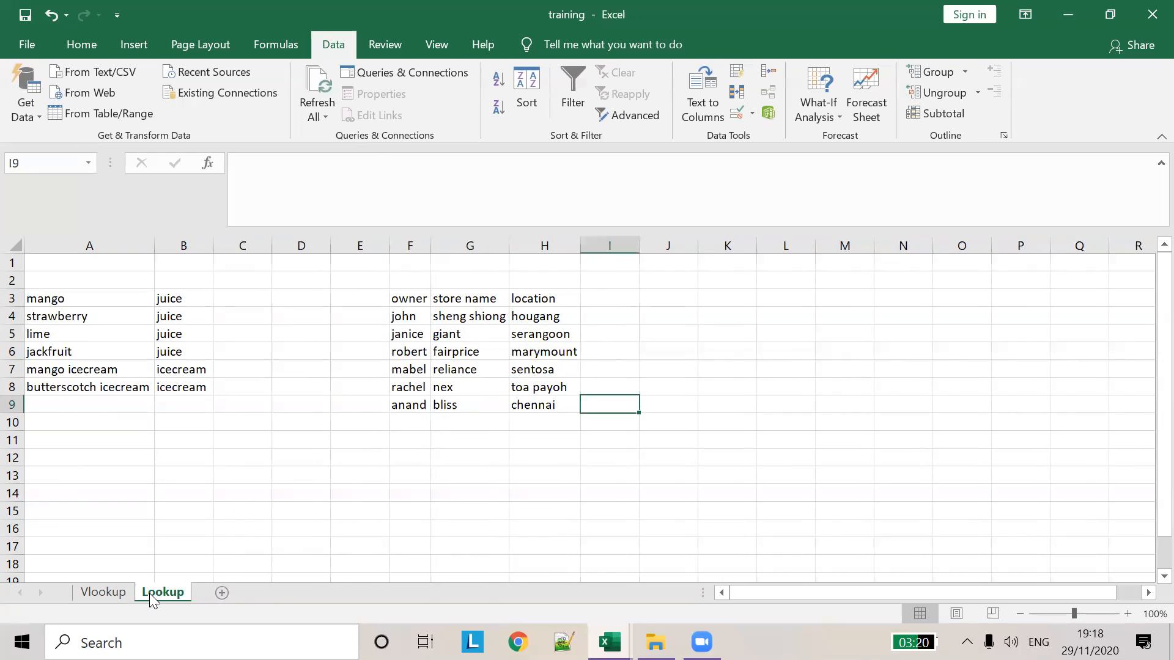
click(116, 594)
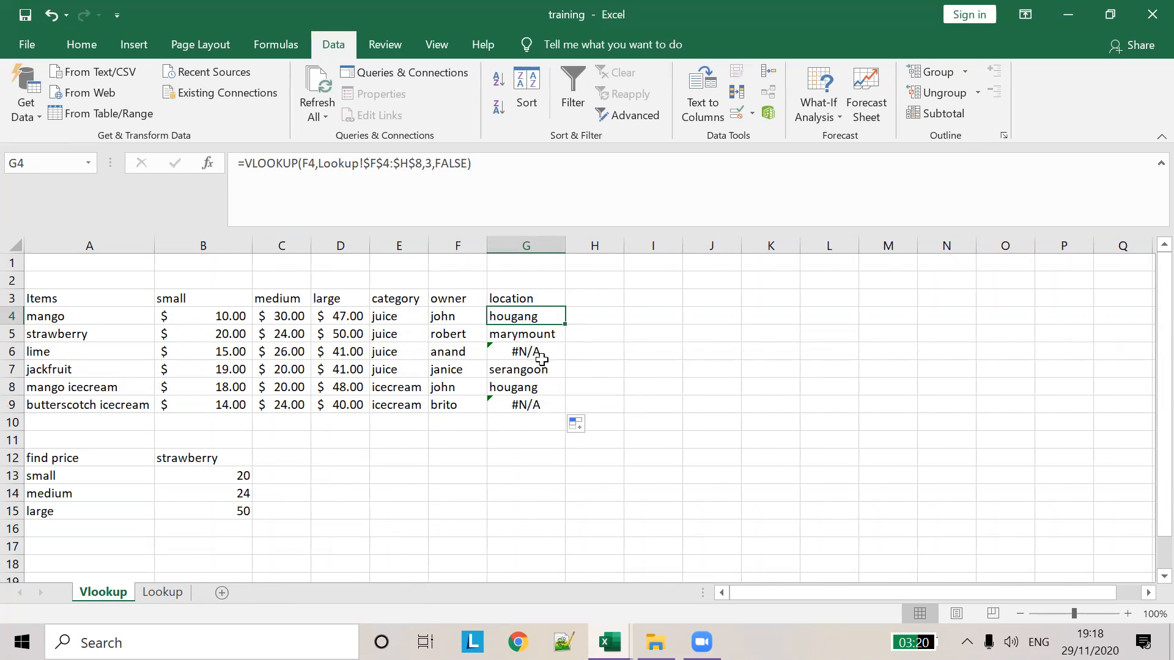
click(170, 594)
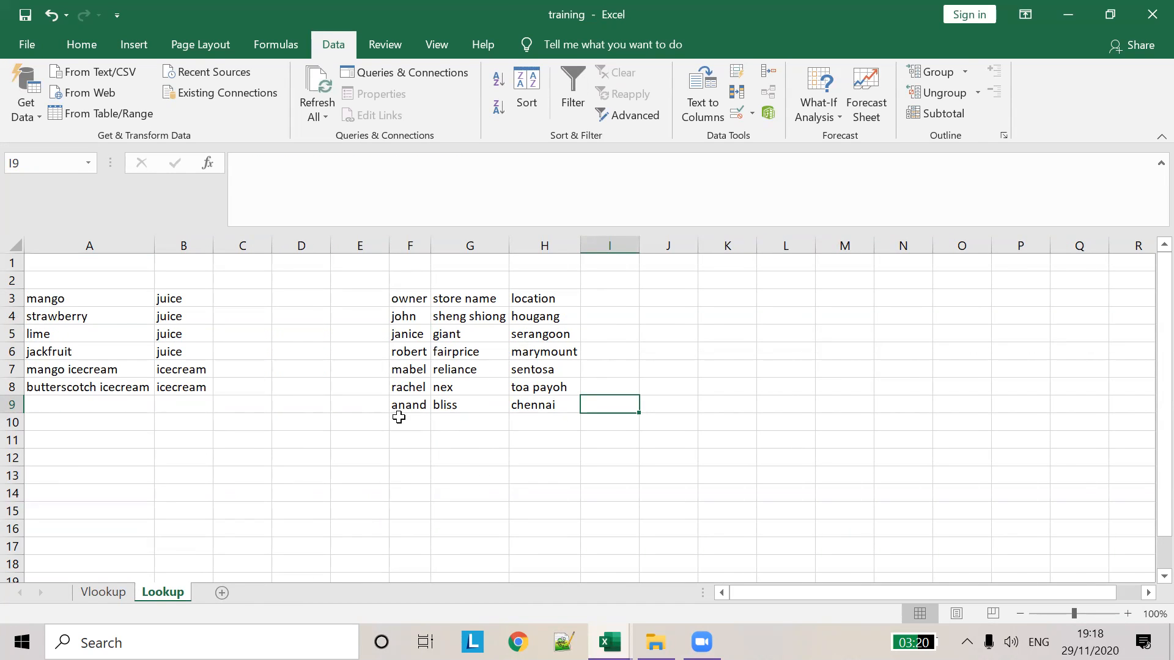
click(115, 592)
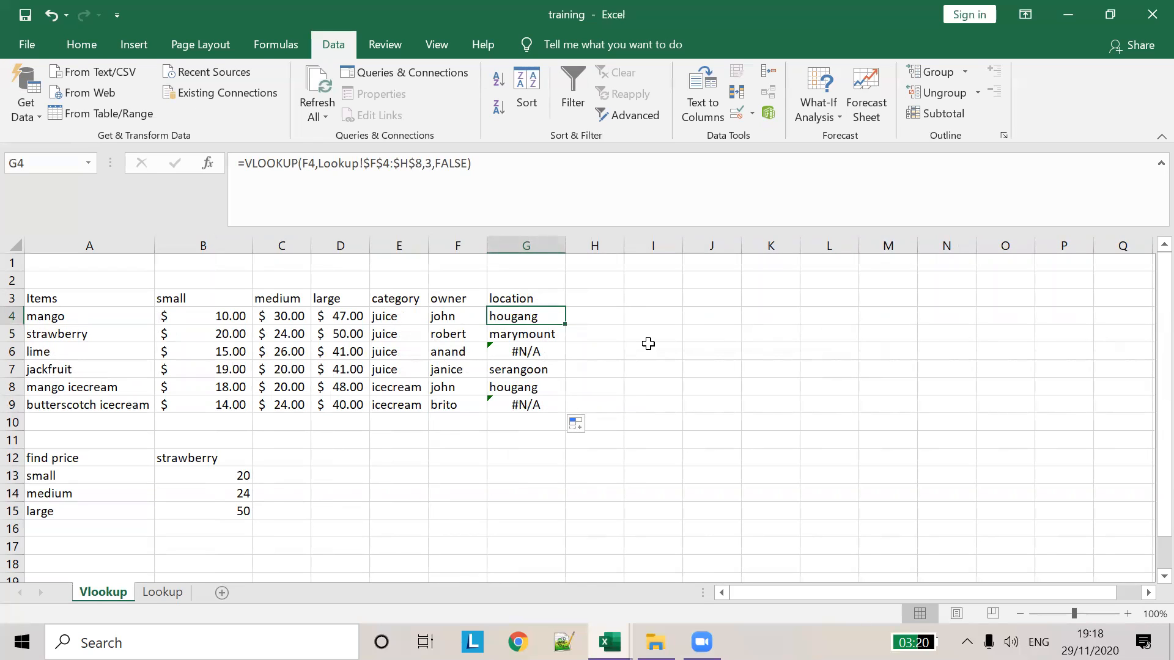
key(alt)
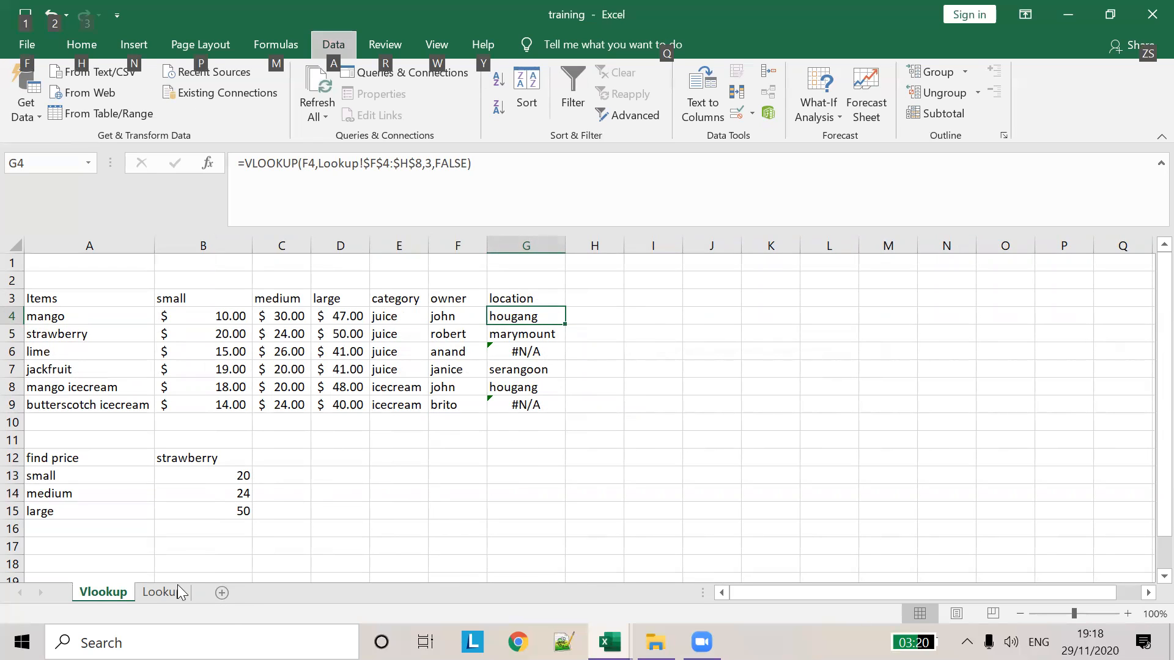
click(745, 584)
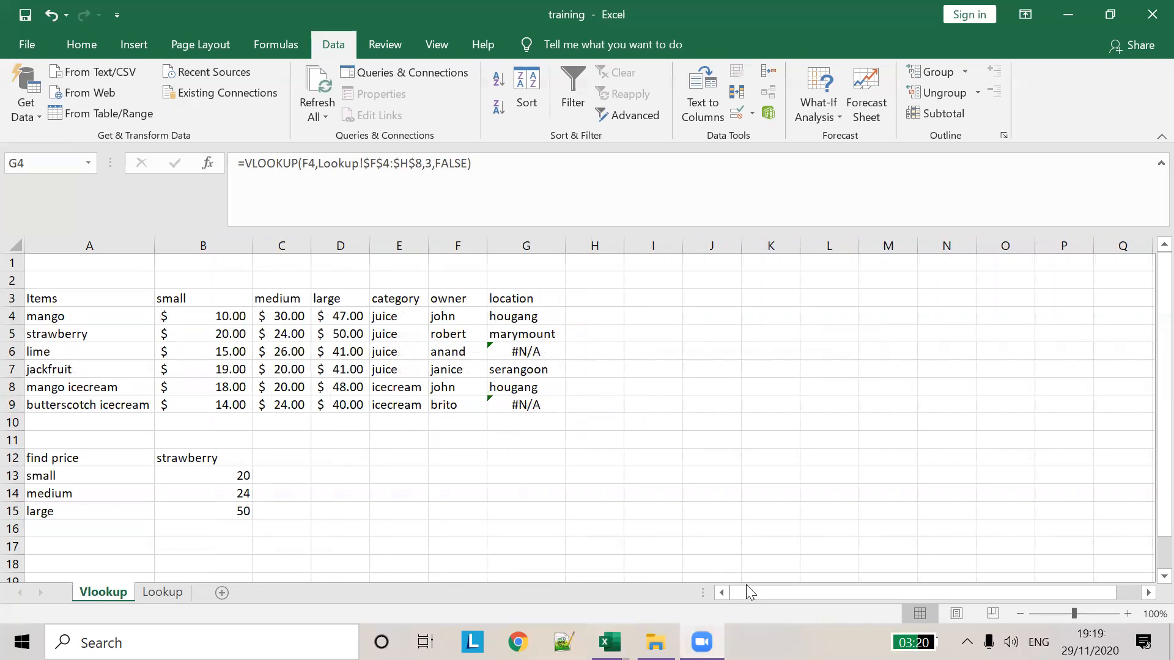
Check the table range in the lime row's VLOOKUP in G6 against the extent of the Lookup sheet's owner table
click(533, 347)
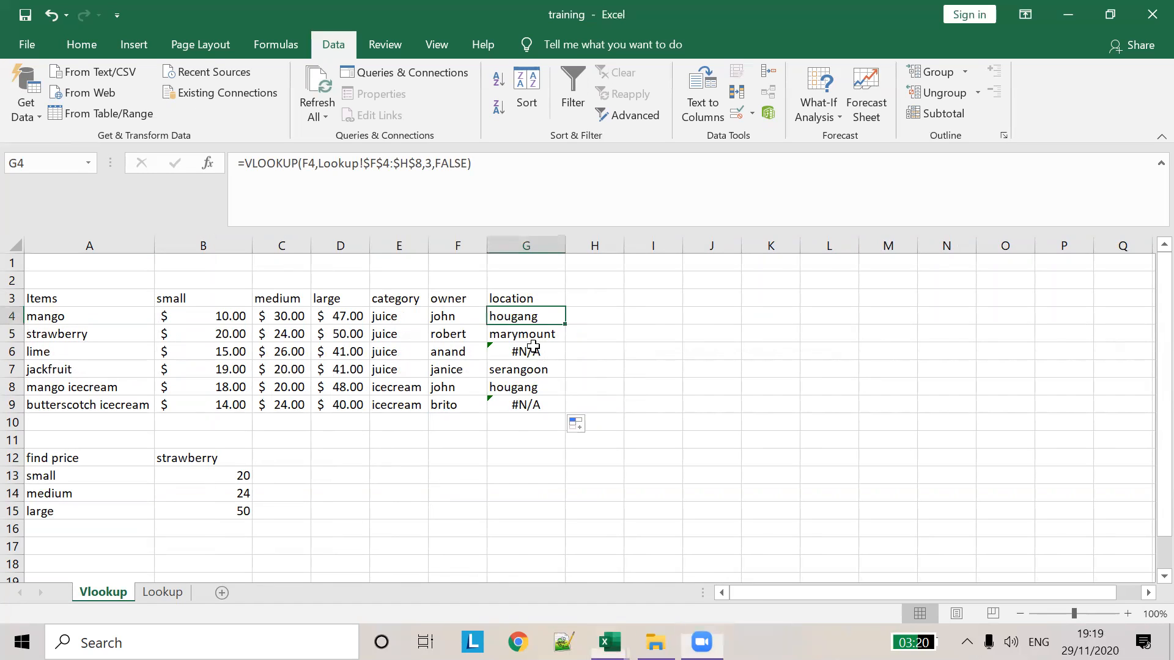
double_click(534, 317)
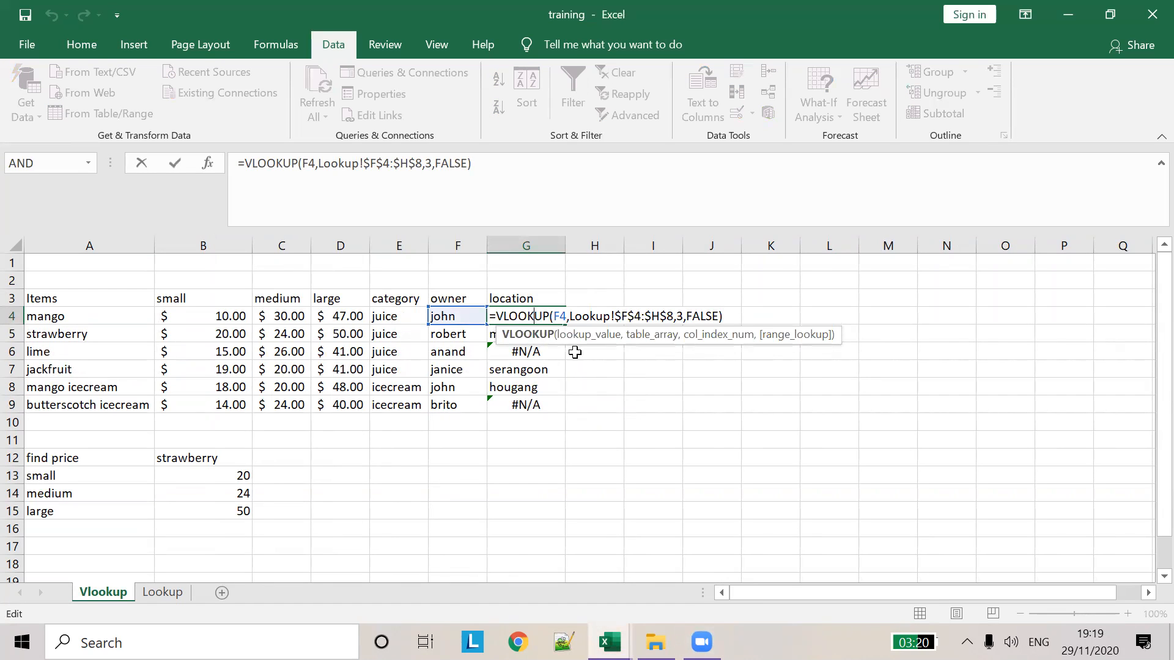
key(Escape)
click(523, 354)
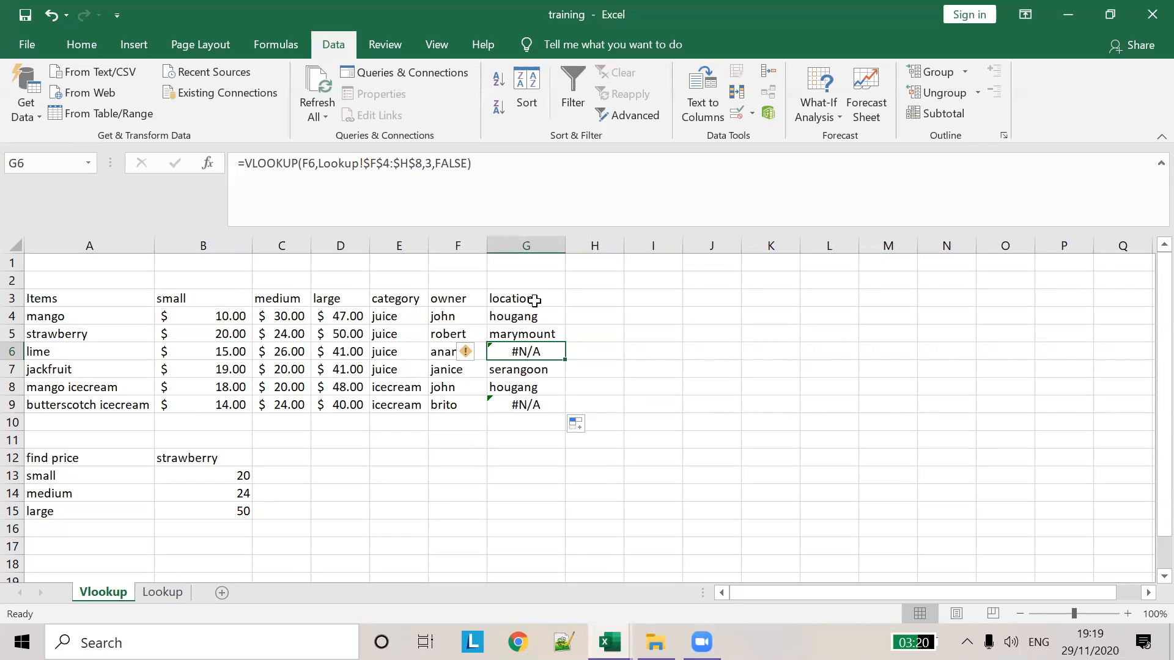
drag(365, 164, 425, 164)
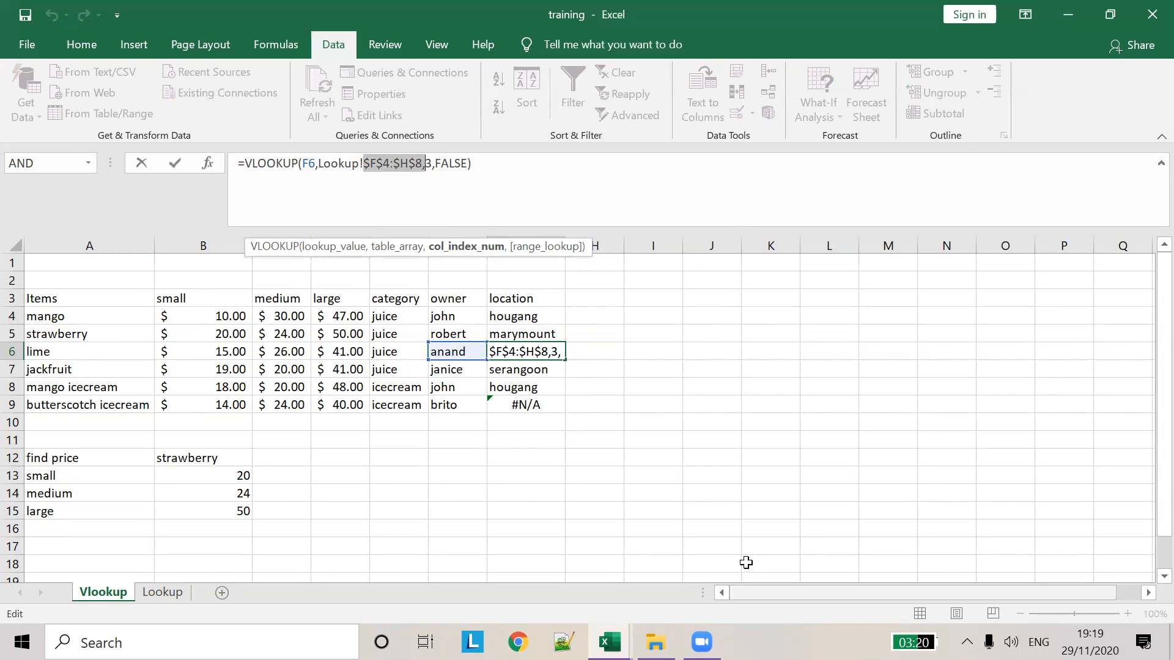
click(746, 562)
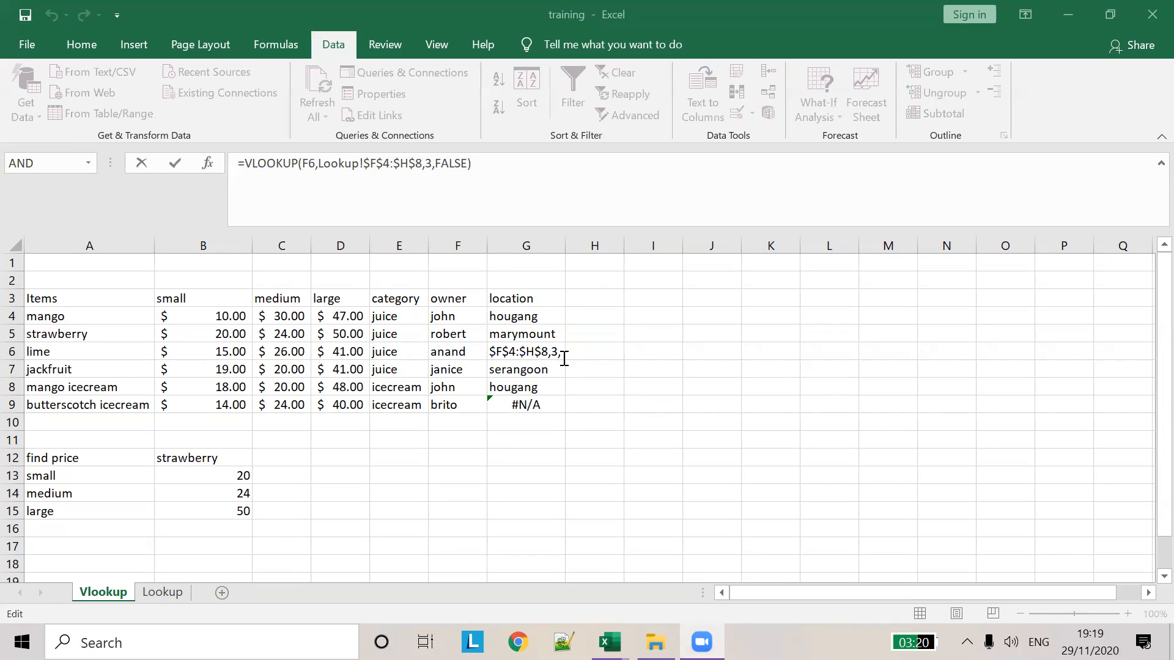
click(489, 163)
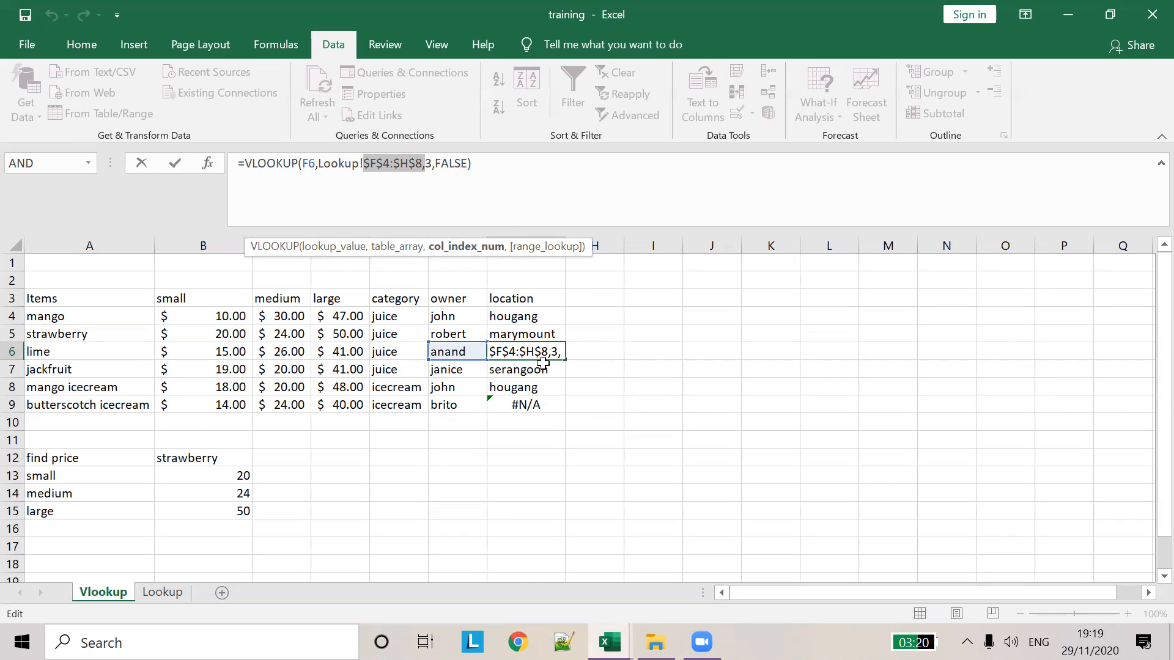
click(391, 166)
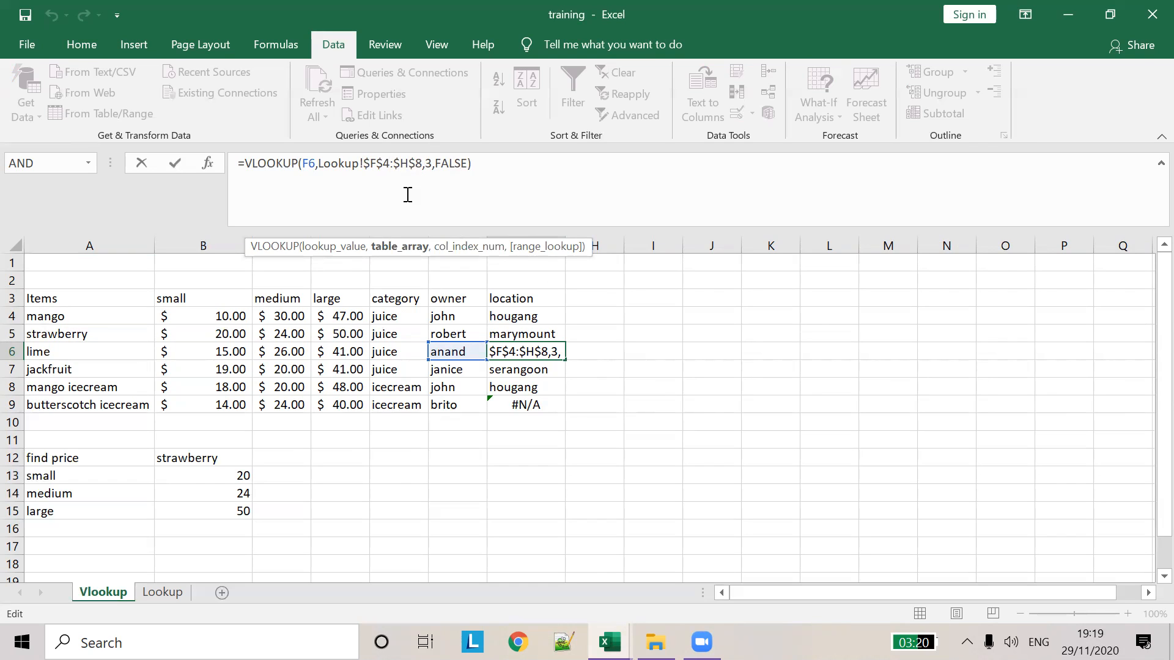
click(162, 592)
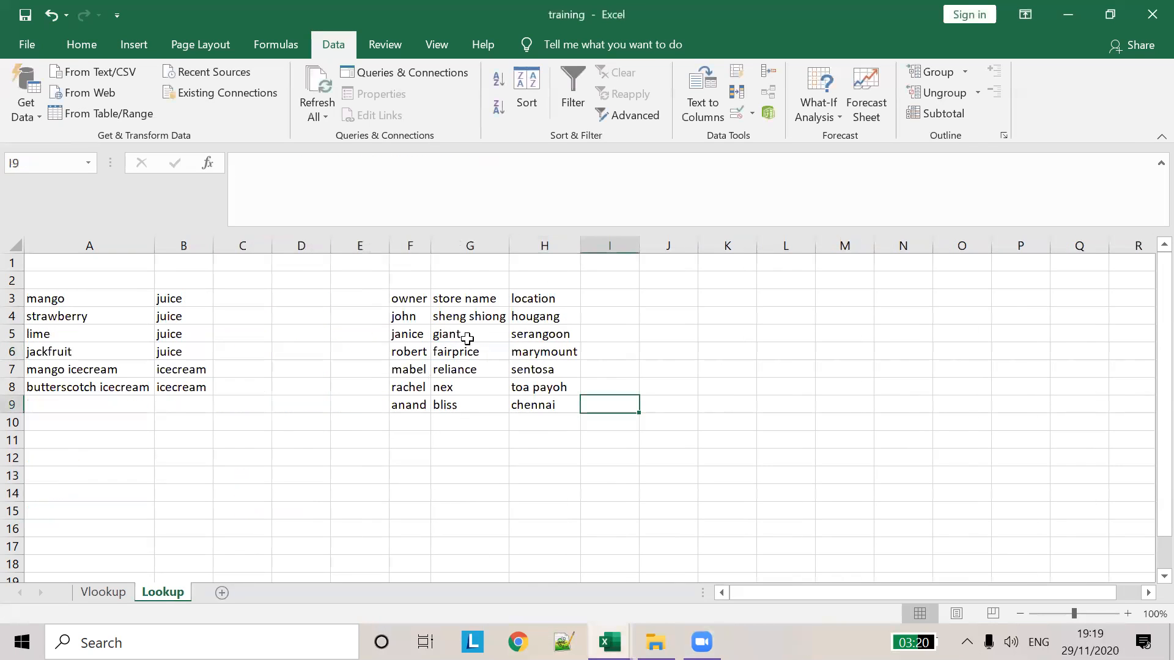
Examine the owner table range F4:H8 on the Lookup sheet against the location formula in G6 on the Vlookup sheet
click(420, 318)
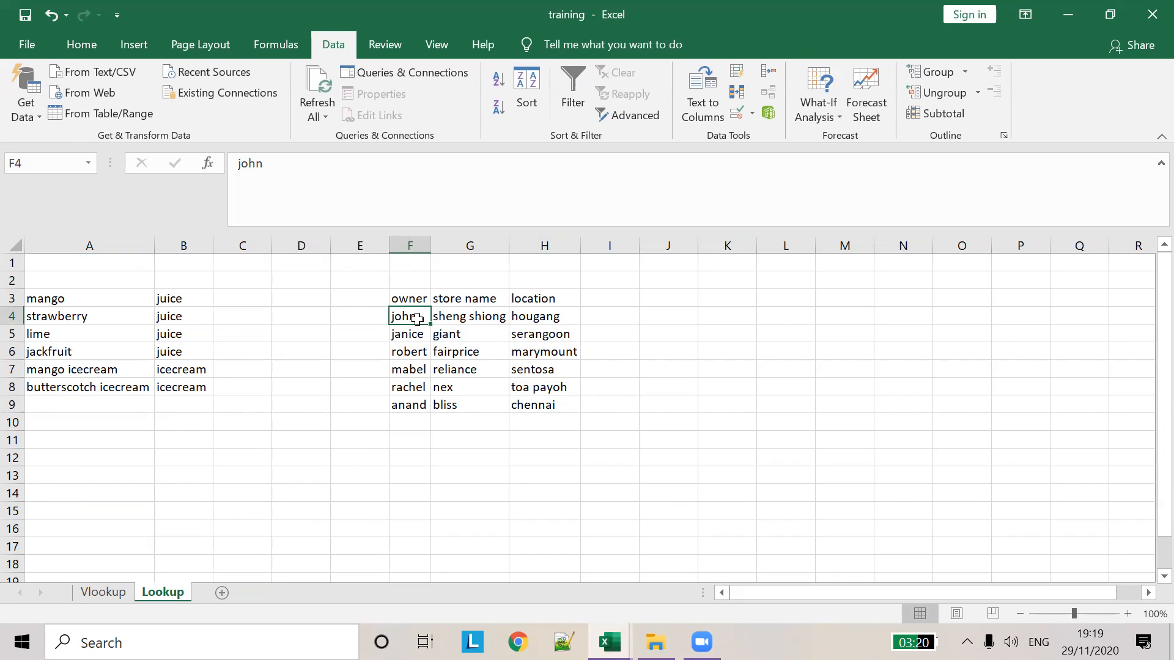
click(556, 387)
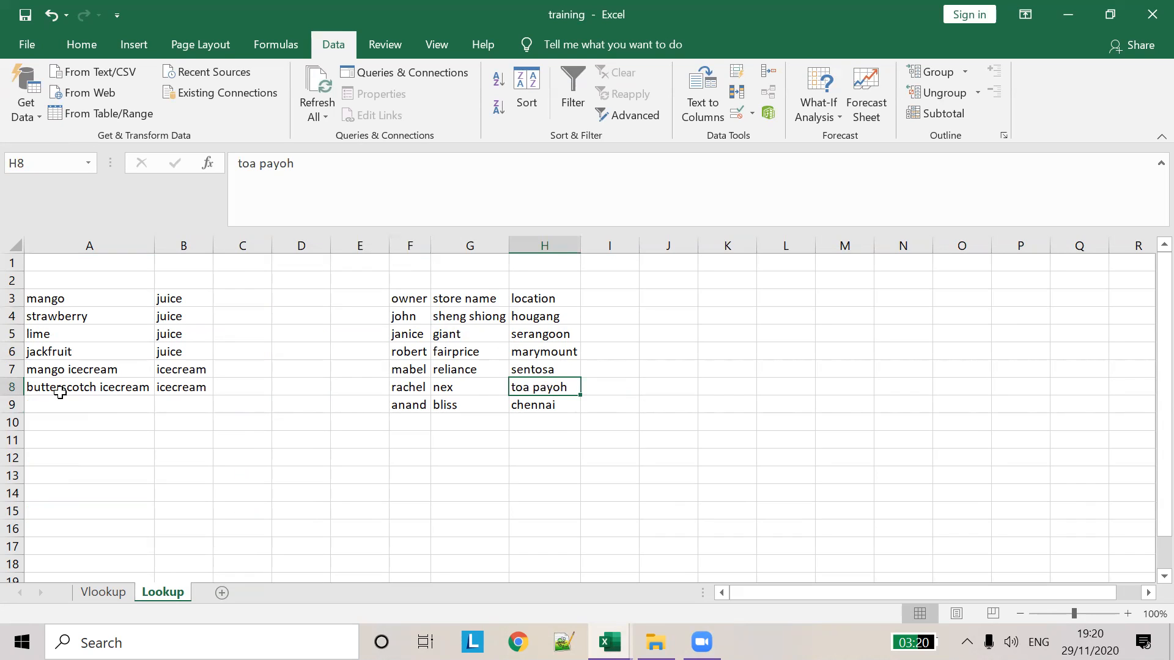
click(13, 387)
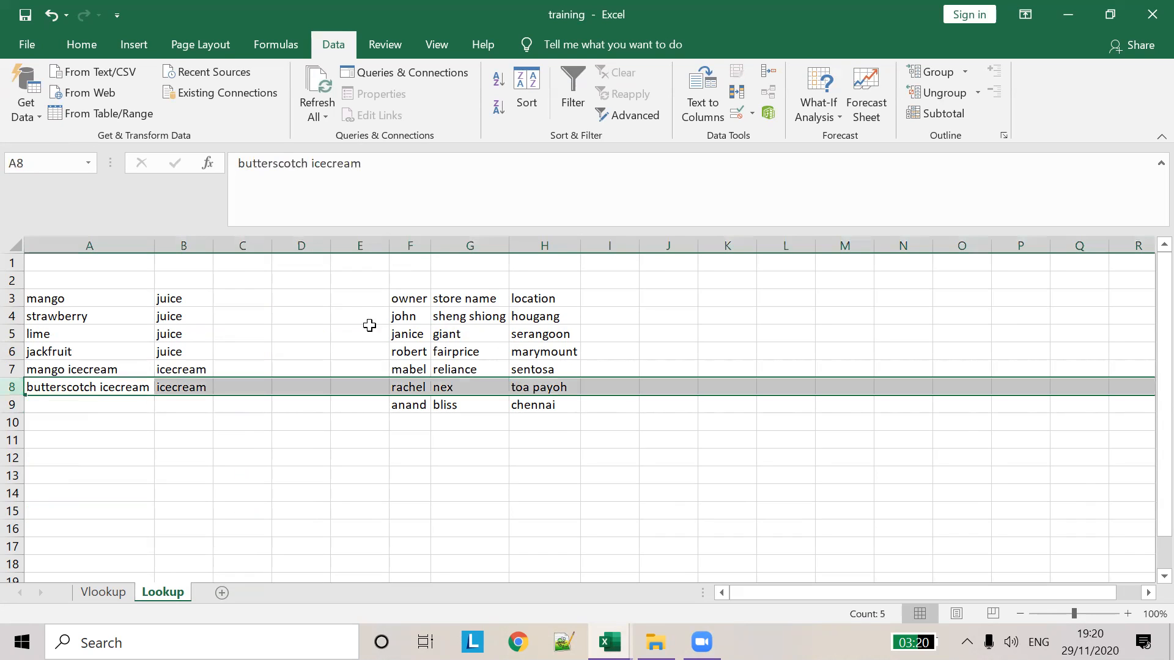
drag(409, 316, 547, 395)
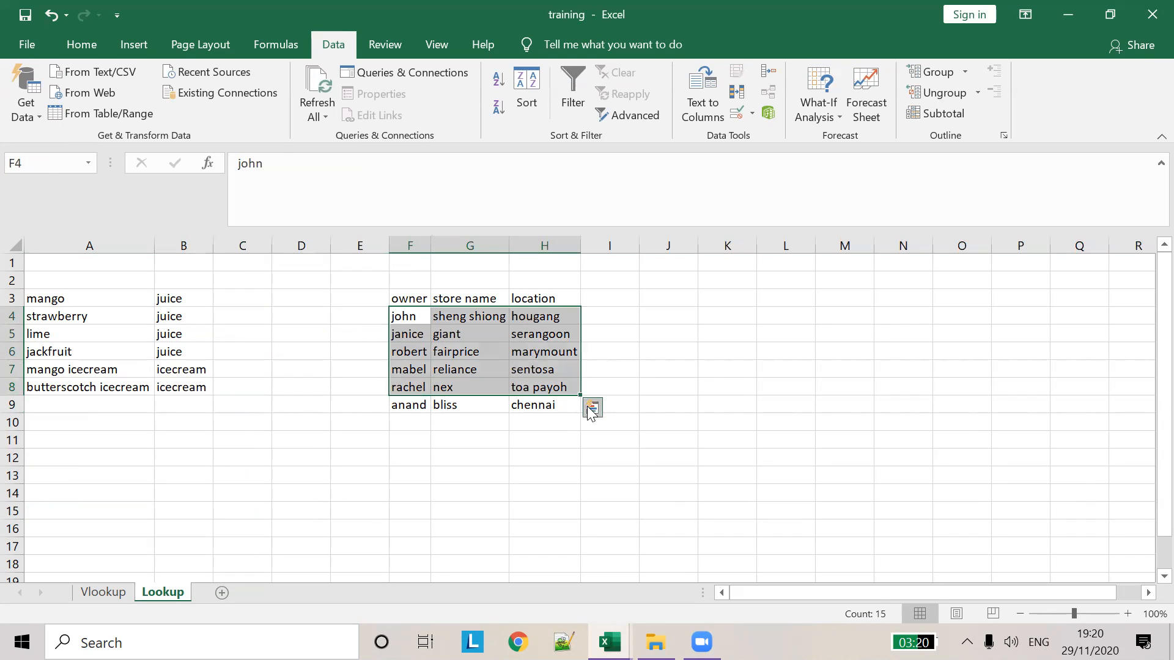
click(104, 592)
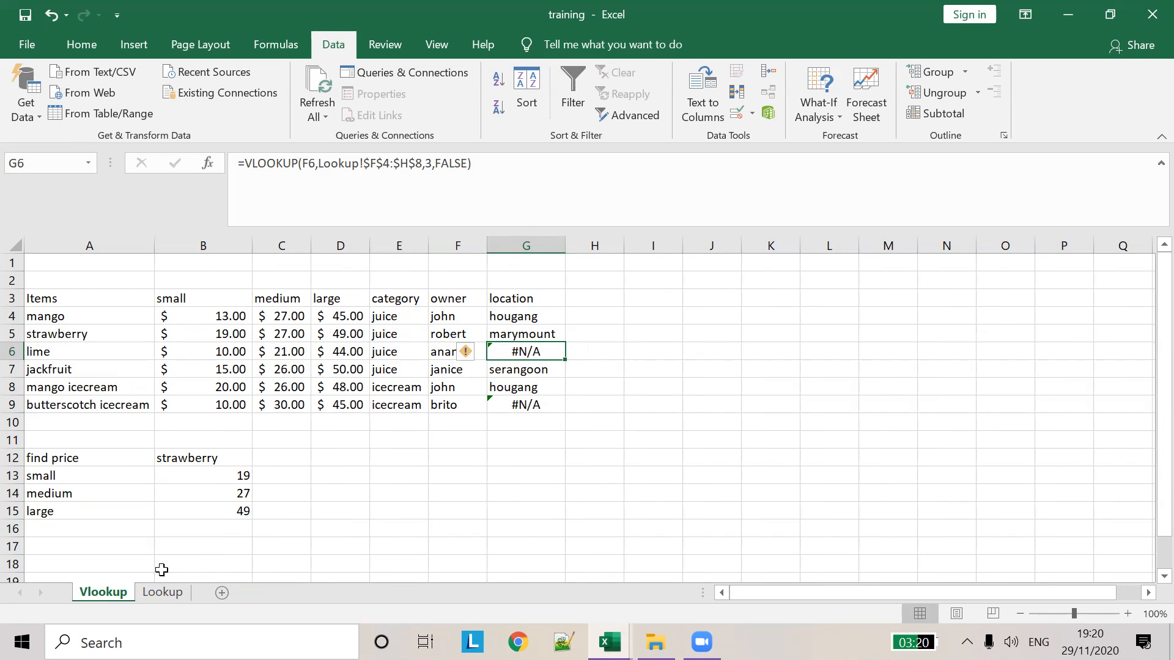
click(160, 592)
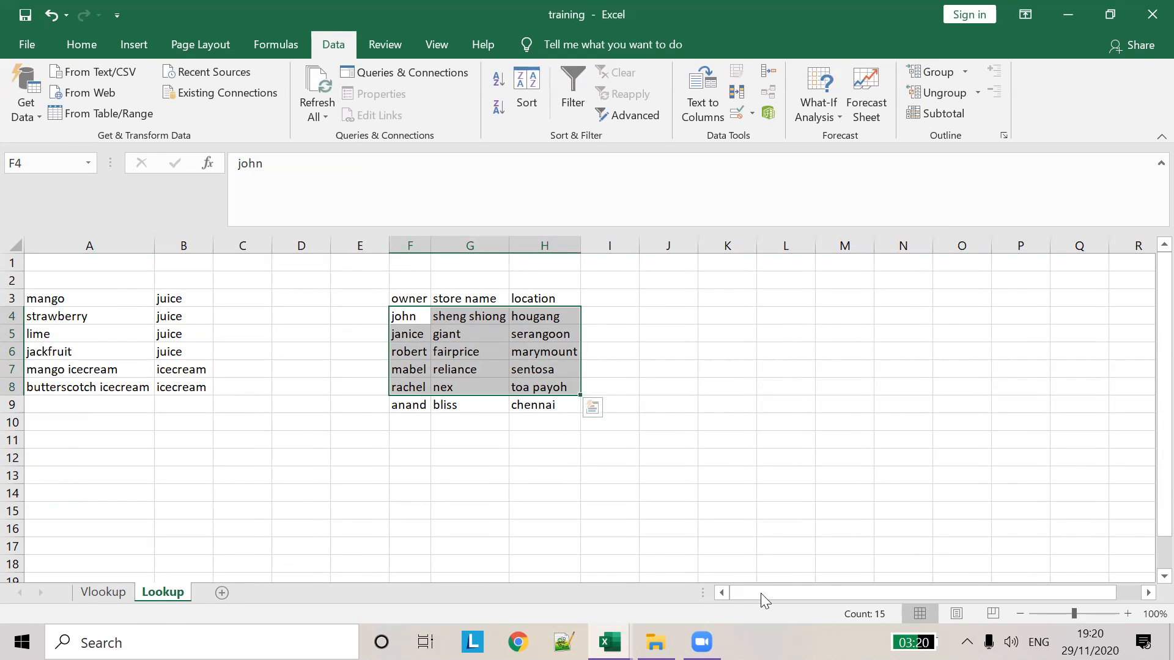
click(724, 441)
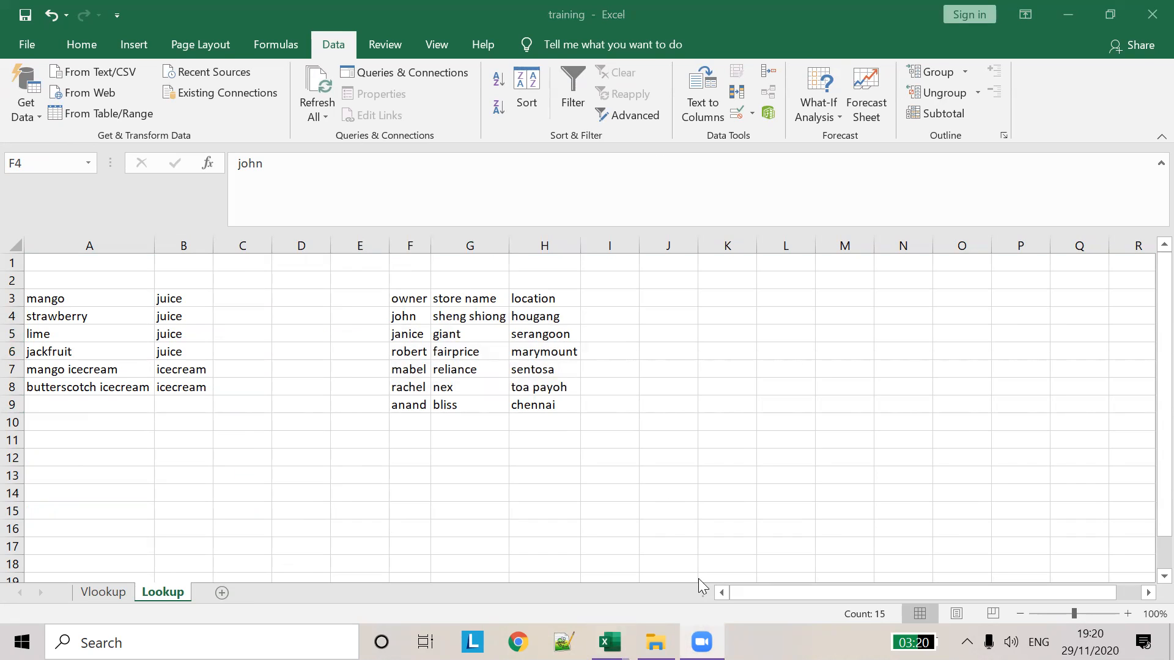
click(846, 440)
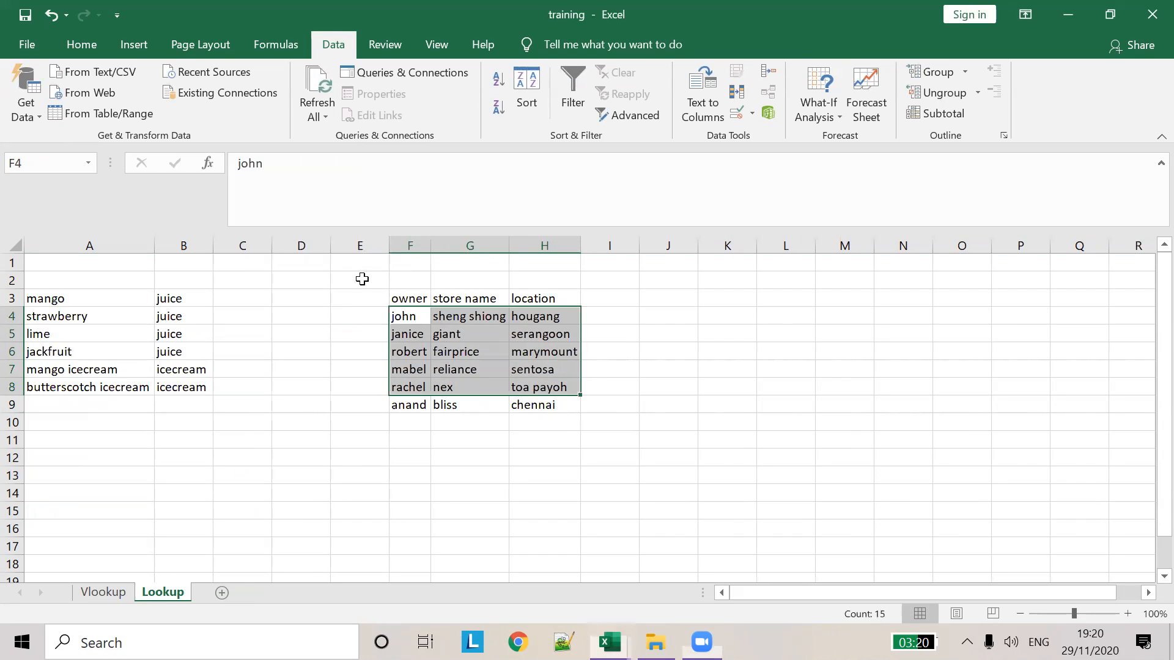
click(742, 140)
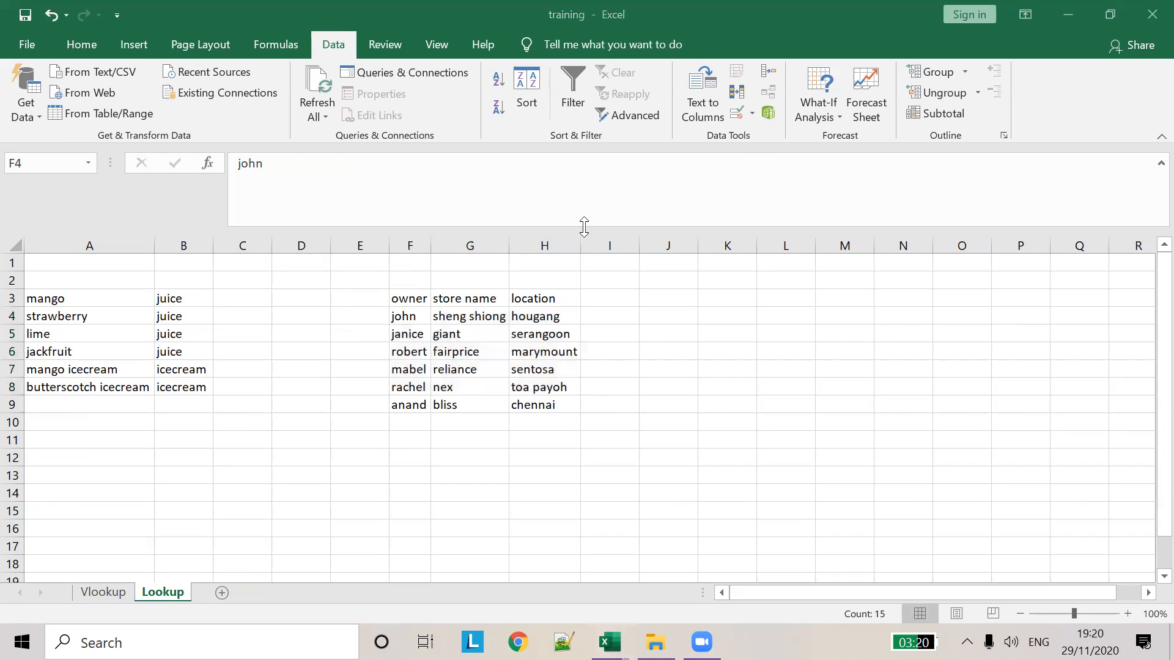
click(409, 312)
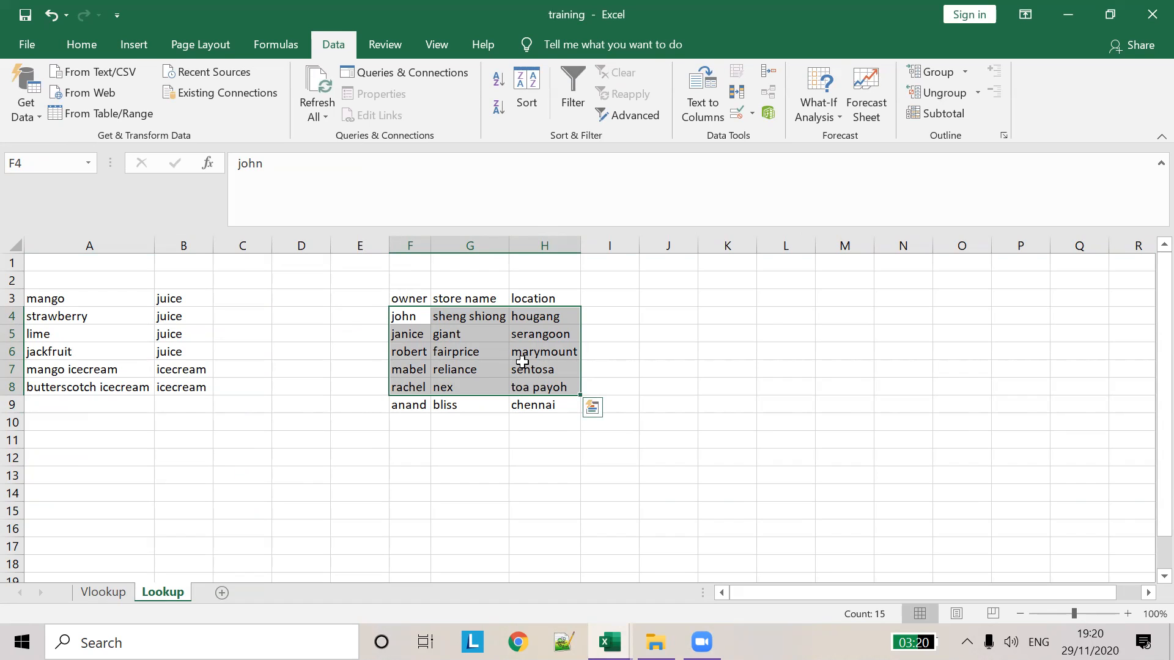
Extend the table range of the G4 location formula on the Vlookup sheet to row 9 and fill it down to G9
click(118, 594)
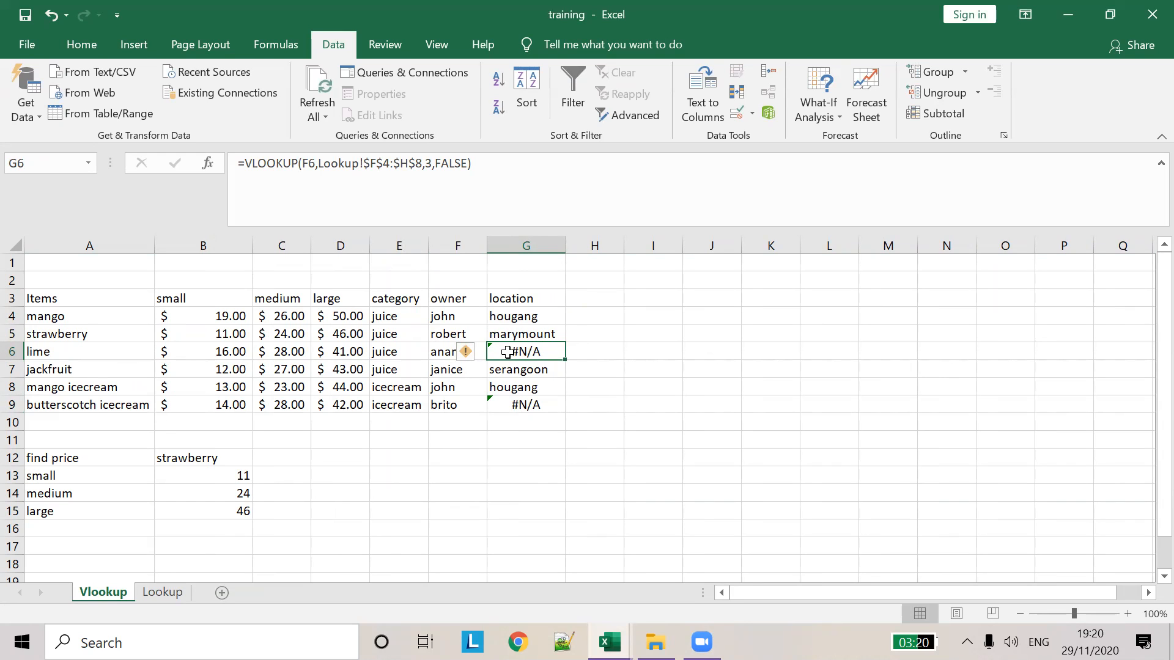
click(523, 319)
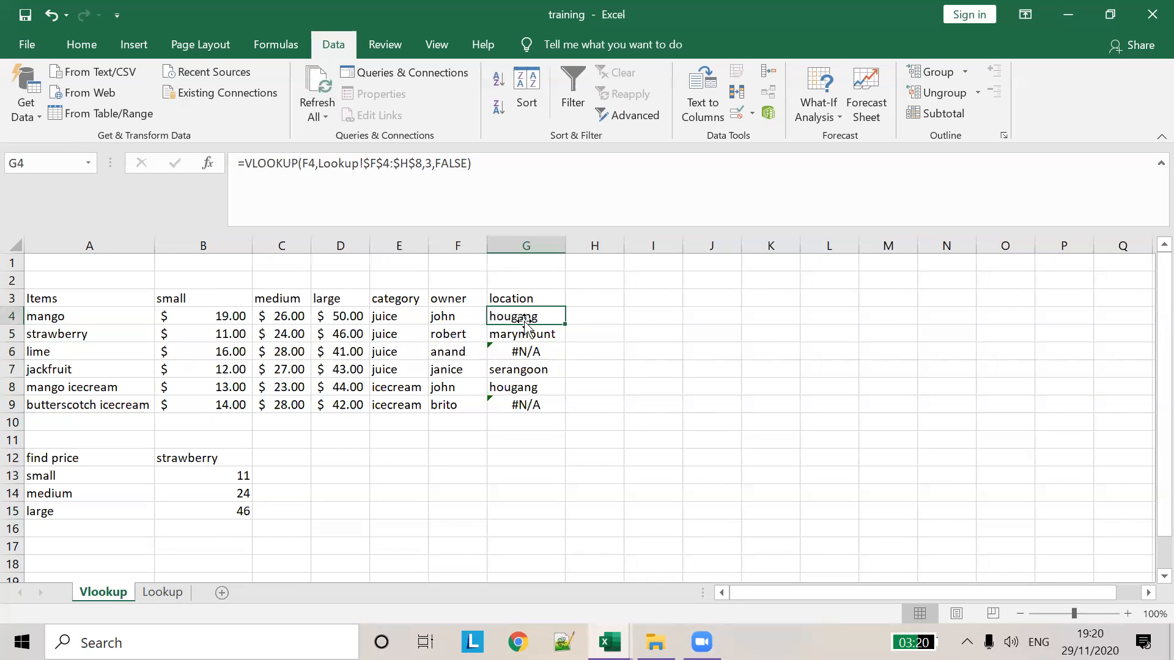
click(409, 167)
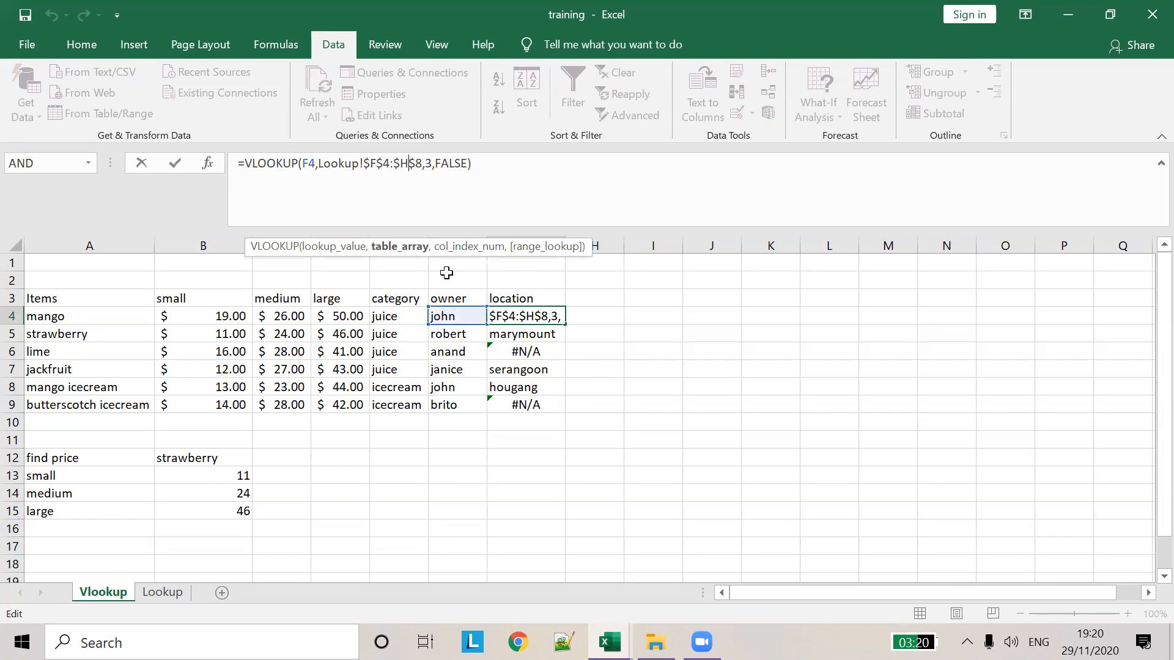
key(BackSpace)
text(9)
drag(685, 295, 670, 298)
click(561, 313)
drag(564, 325, 561, 404)
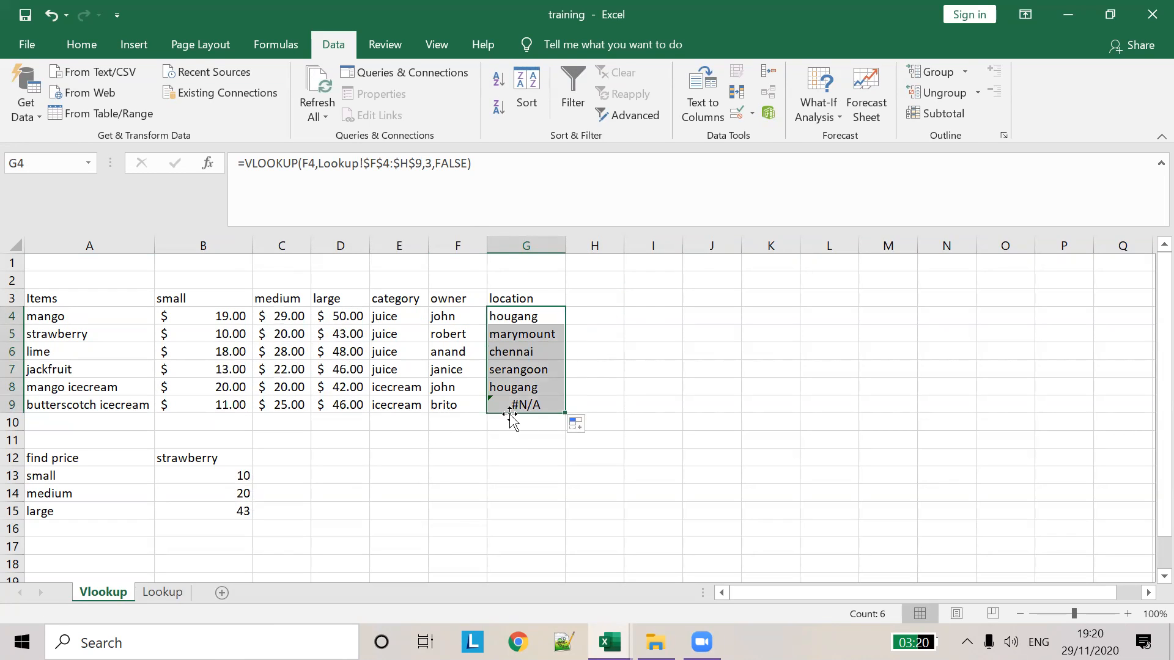
Add the butterscotch icecream owner's name in cell F10 of the owner table on the Lookup sheet
click(173, 589)
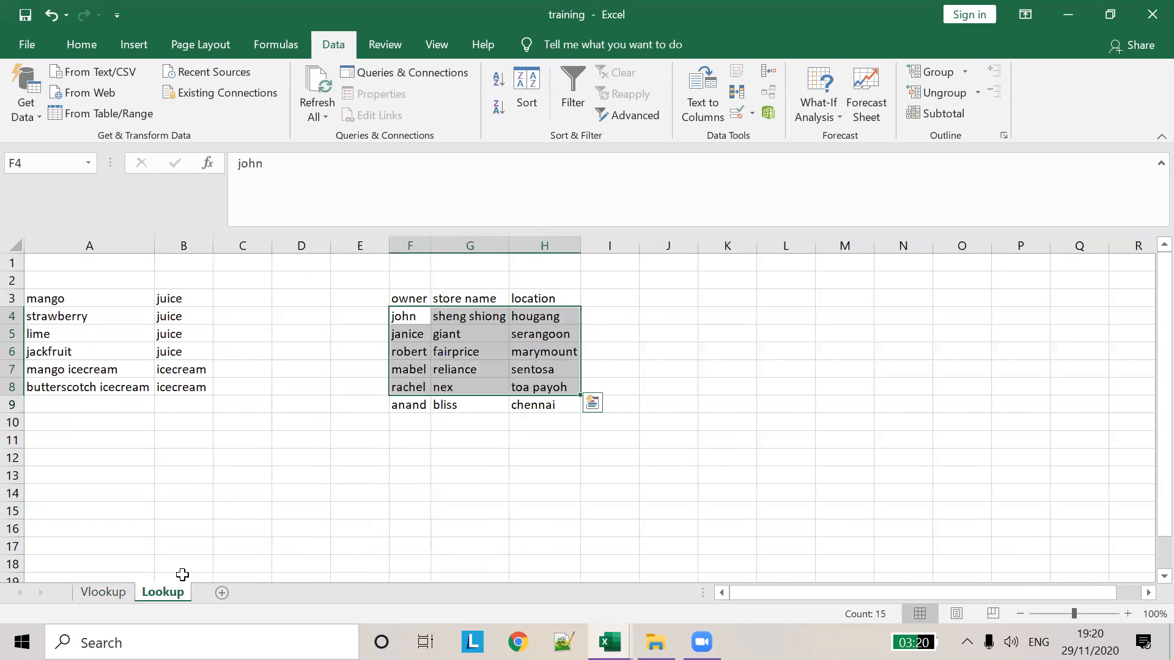
click(421, 424)
text(b ritop)
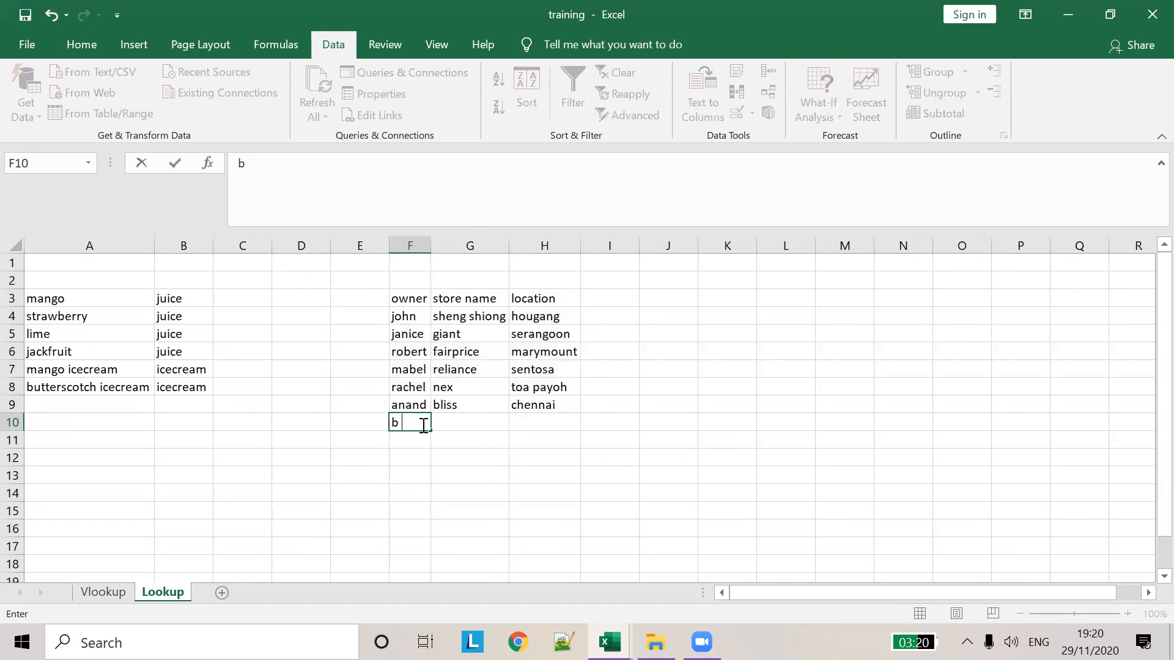
key(BackSpace)
key(BackSpace)
key(BackSpace)
key(BackSpace)
key(BackSpace)
key(BackSpace)
text(rito)
key(Tab)
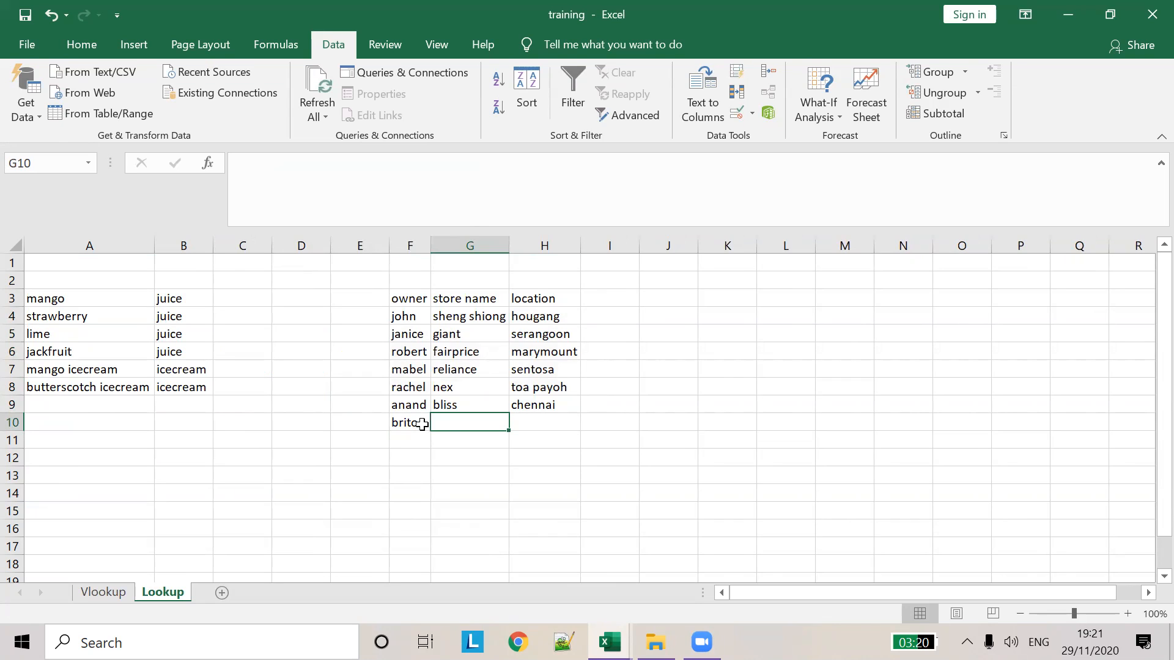
Enter store name jio in G10 and location mumbai in H10 for the new owner
text(rel)
key(BackSpace)
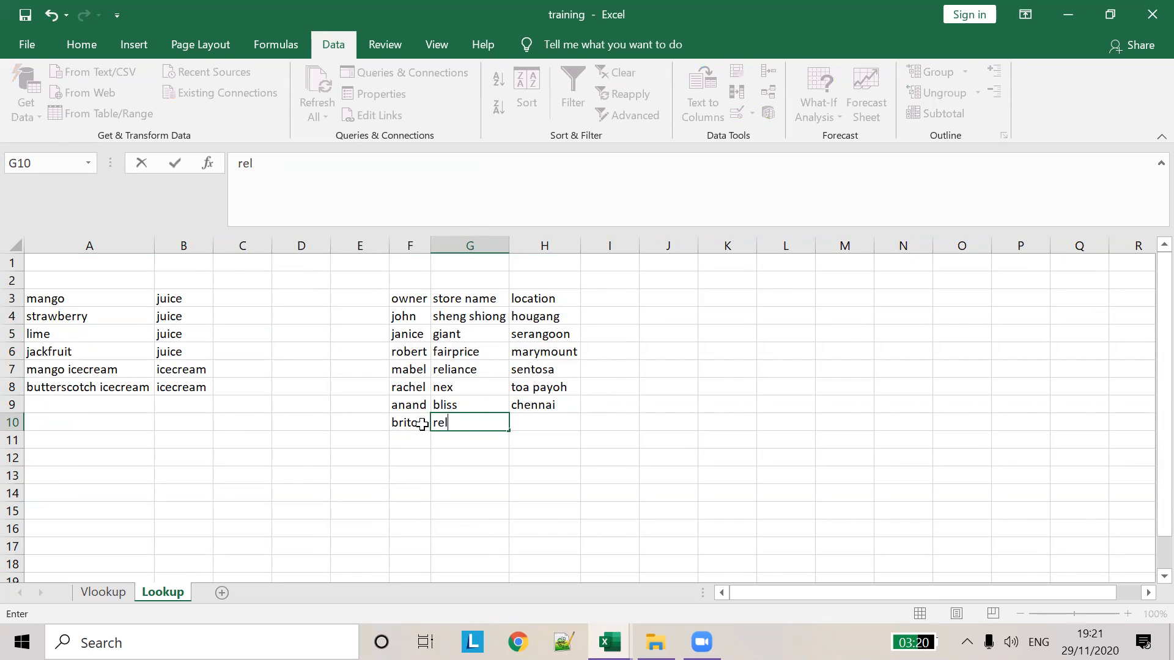
text(iance)
key(BackSpace)
key(BackSpace)
key(BackSpace)
key(BackSpace)
key(BackSpace)
key(BackSpace)
key(Tab)
text(m)
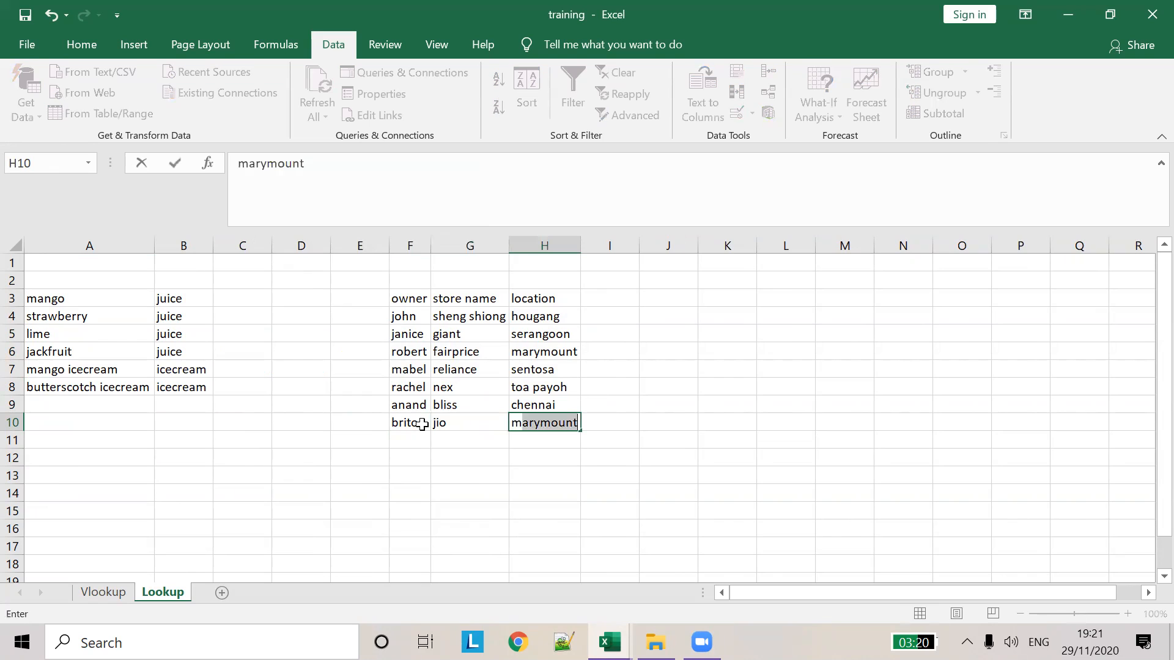
text(umbai)
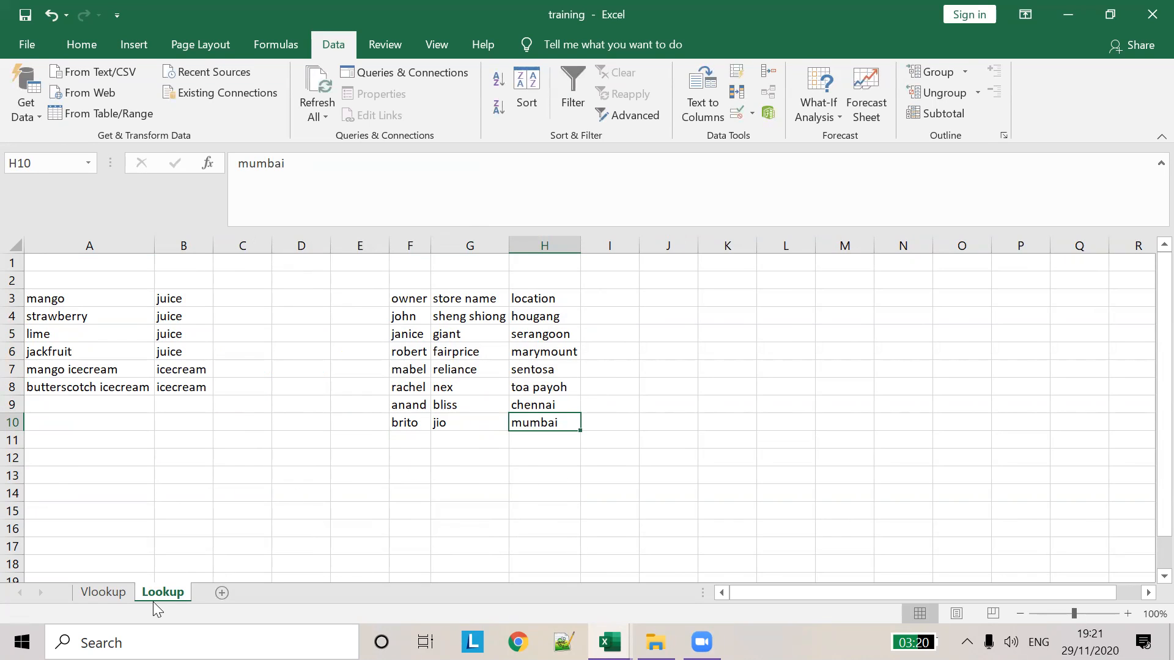
Extend the table range of the G4 location formula on the Vlookup sheet to row 10 and fill it down to G9
click(106, 591)
click(571, 400)
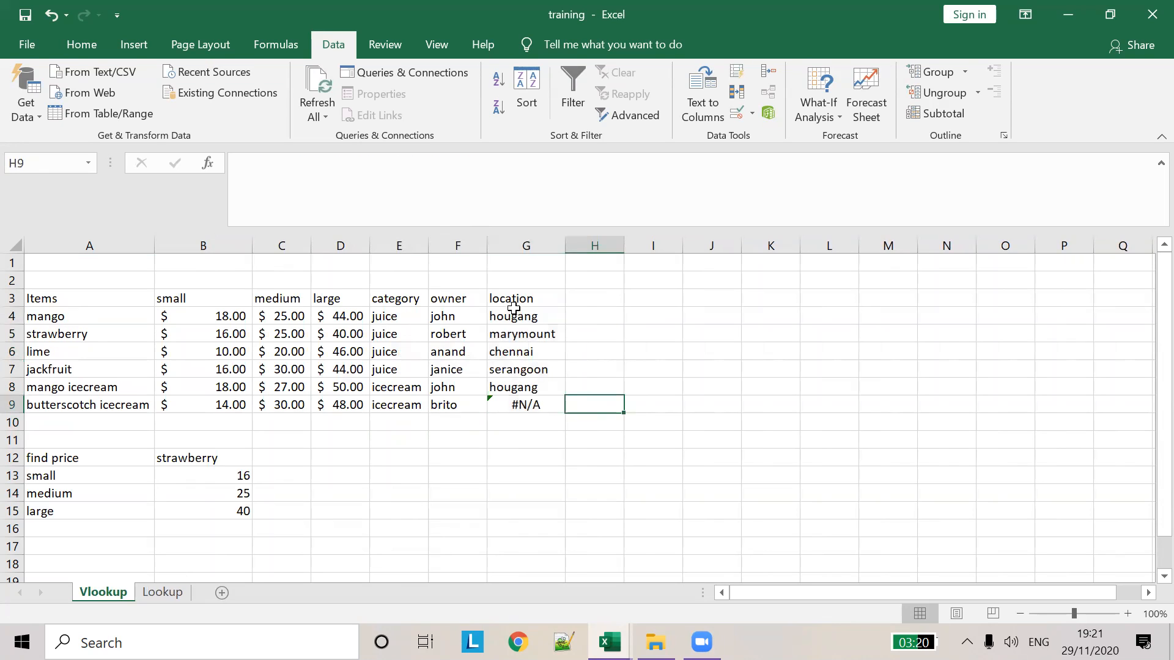
click(527, 414)
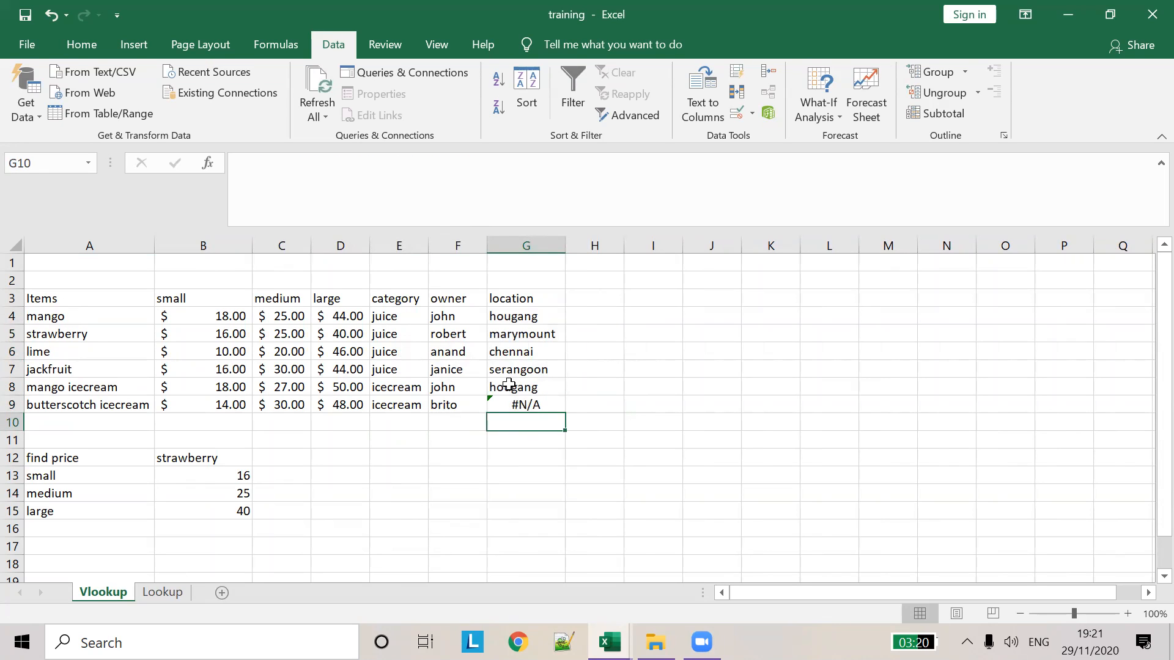
click(519, 318)
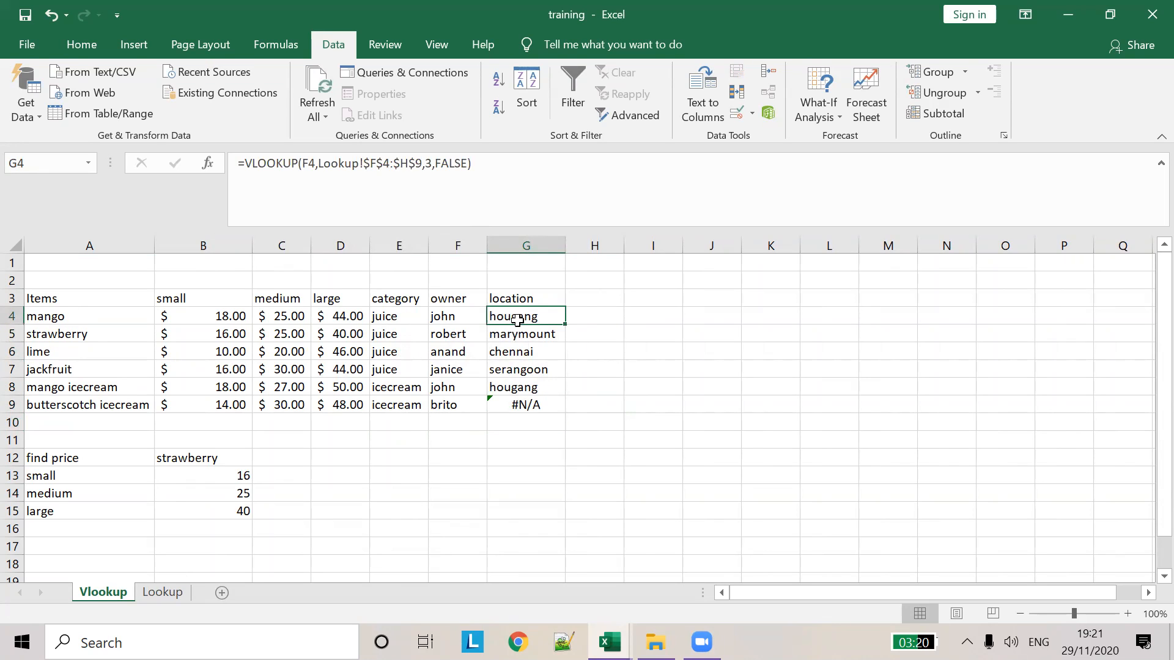
click(425, 171)
key(BackSpace)
text(10)
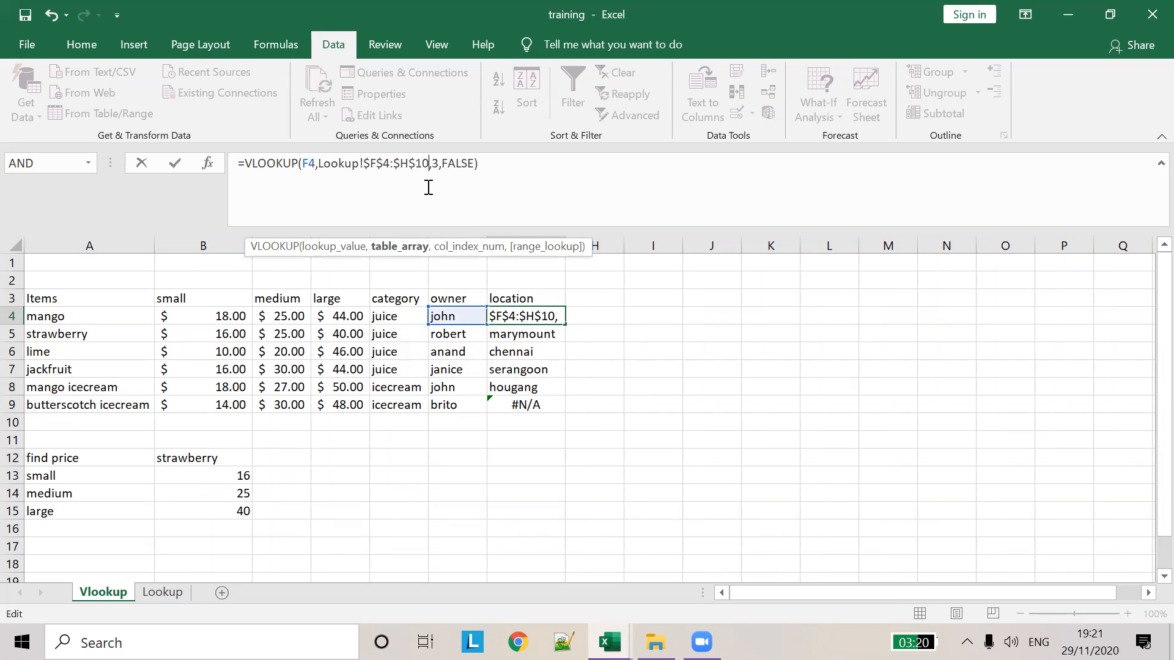
click(627, 306)
click(476, 319)
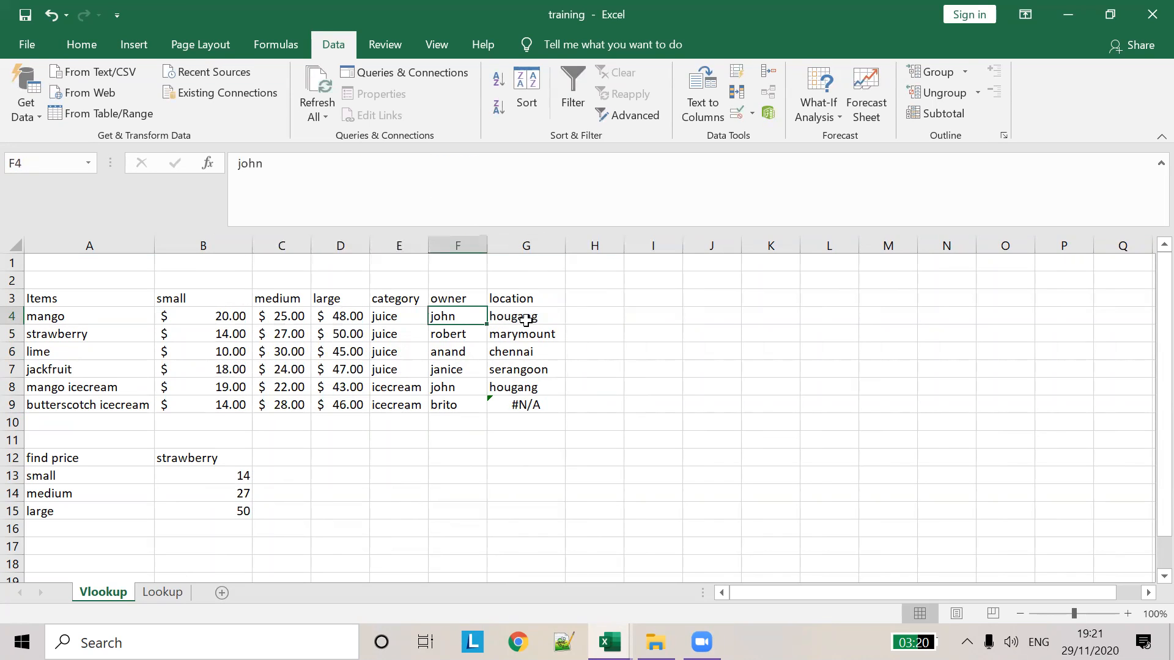
click(550, 320)
drag(560, 321, 565, 409)
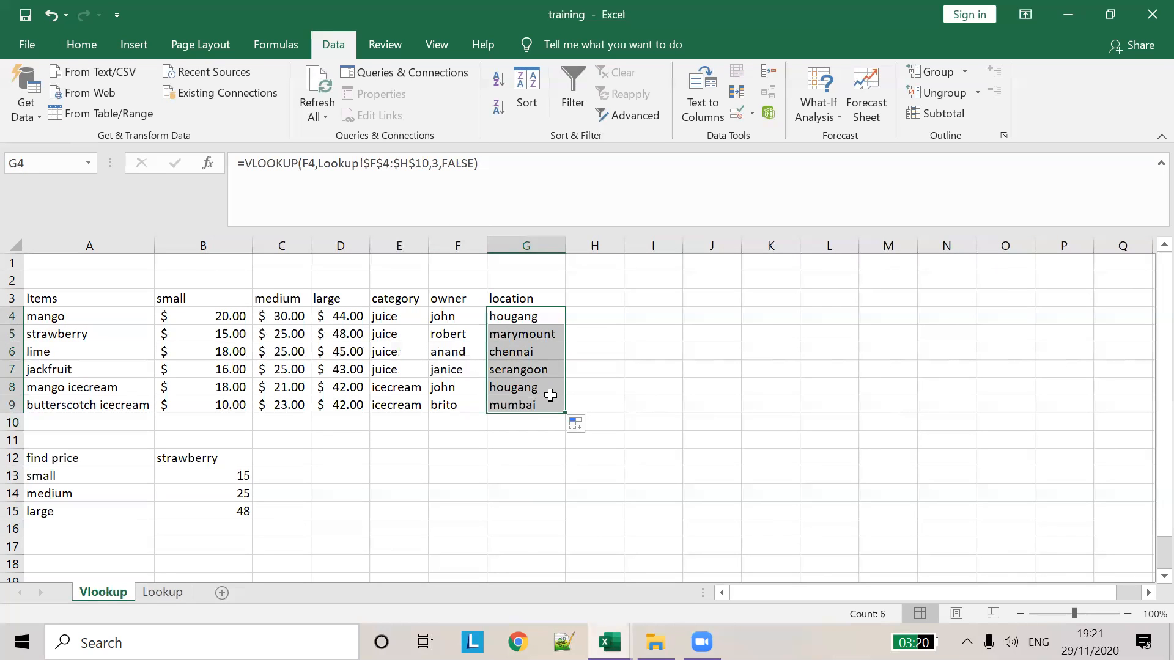
Review the VLOOKUP formulas in G8 and B13, and view the source tables on the Lookup sheet
click(520, 387)
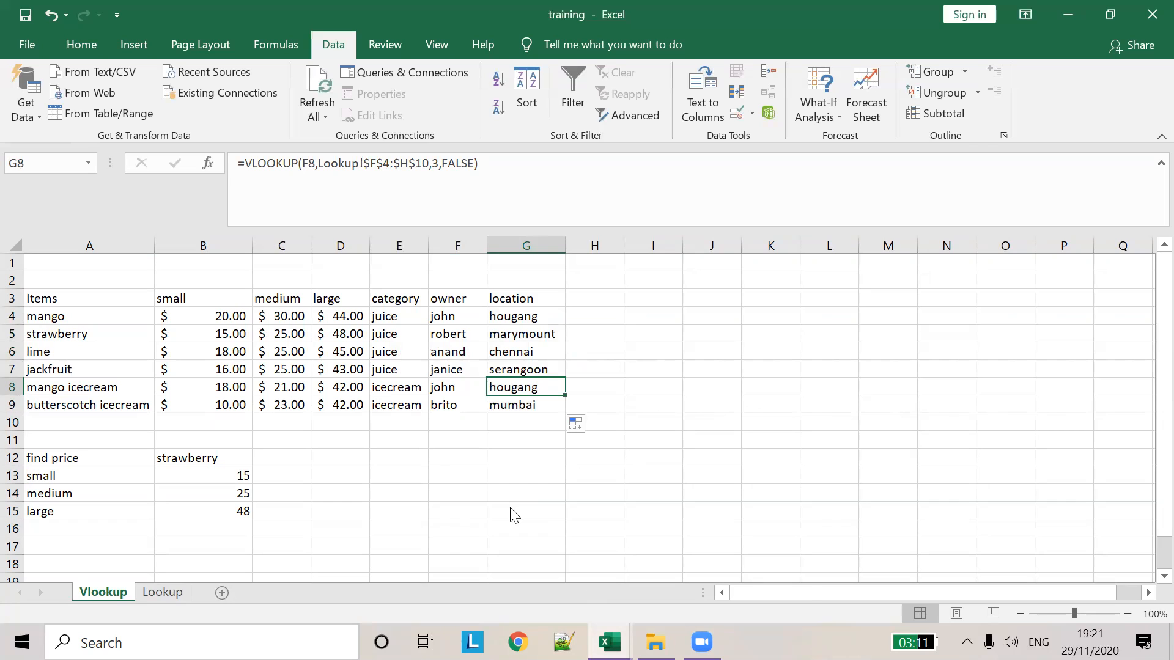
click(218, 474)
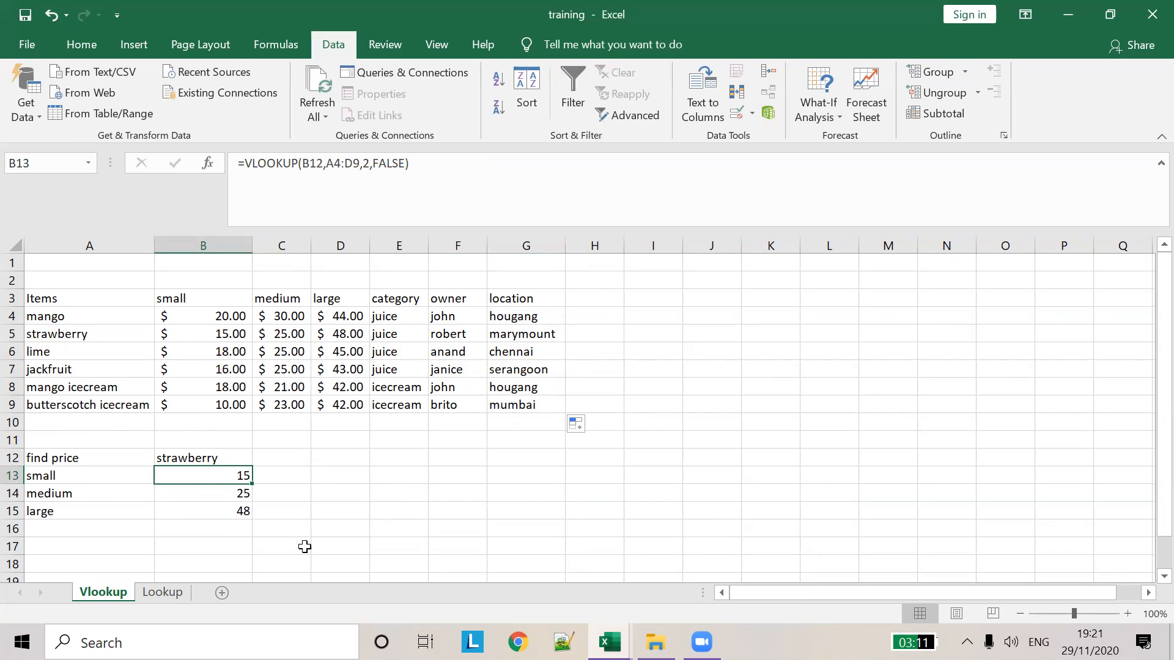
click(163, 592)
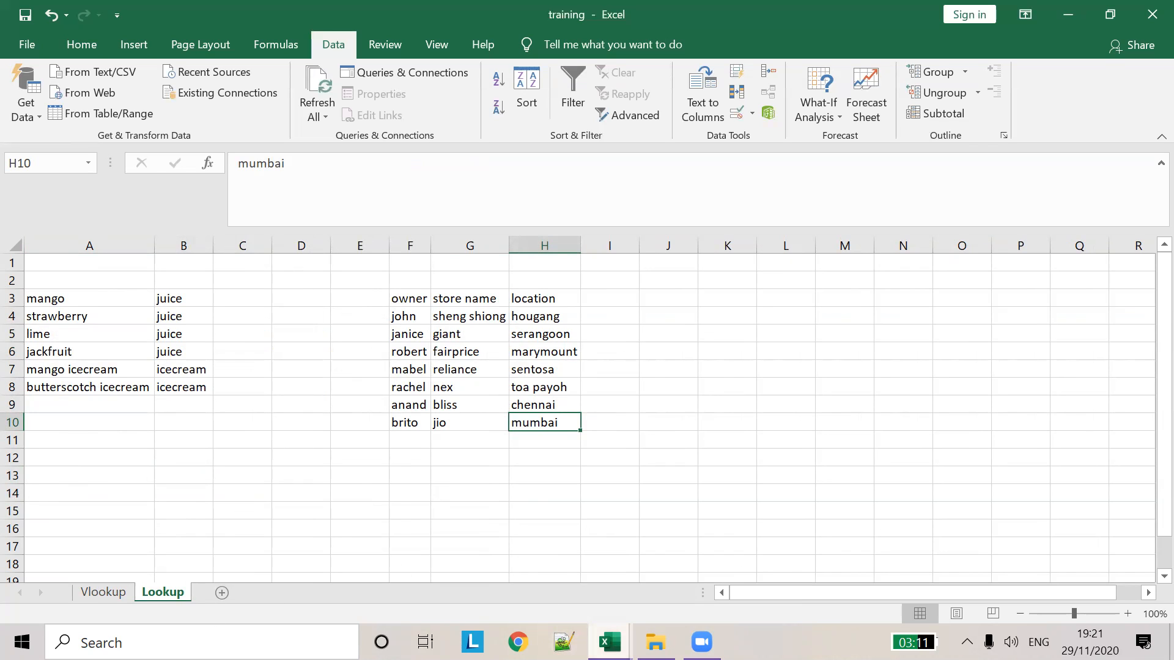
Switch to the practice workbook, view its Vlookup and Lookup Tables sheets, and return to the training workbook
mouse_move(609, 642)
click(553, 574)
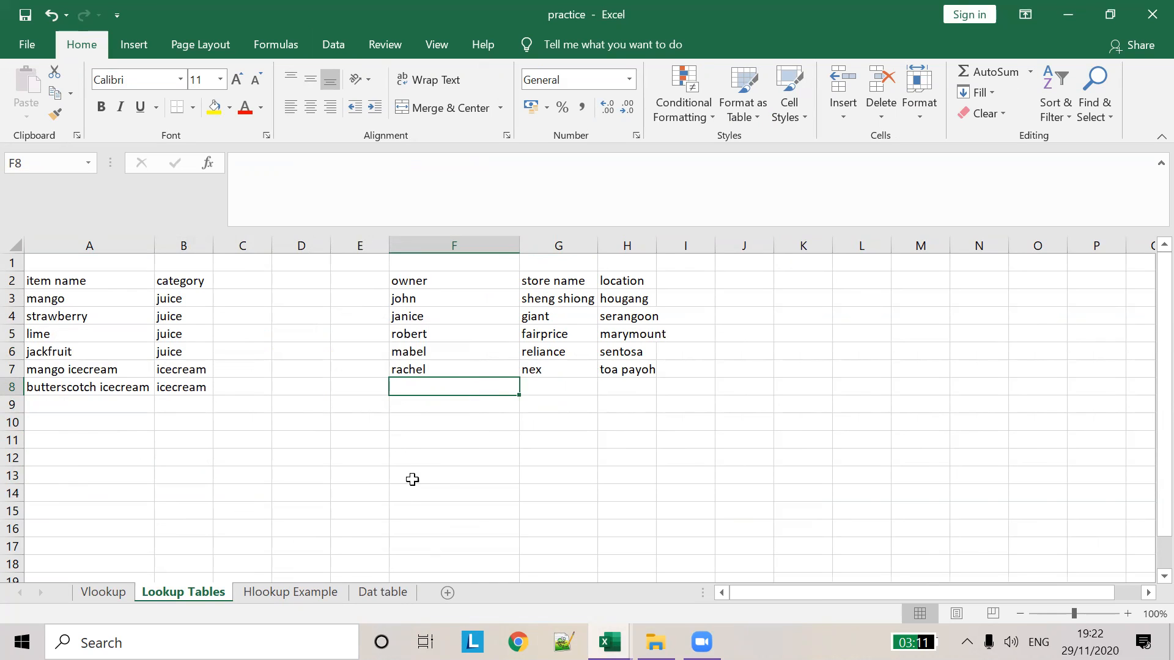
click(110, 590)
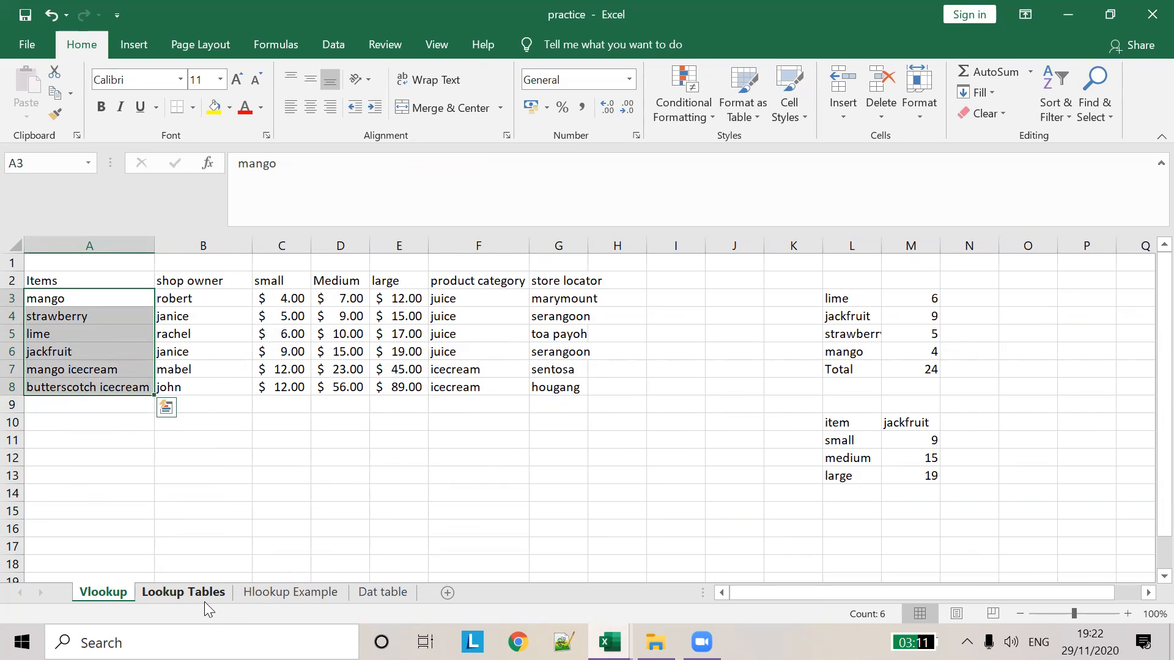
click(166, 595)
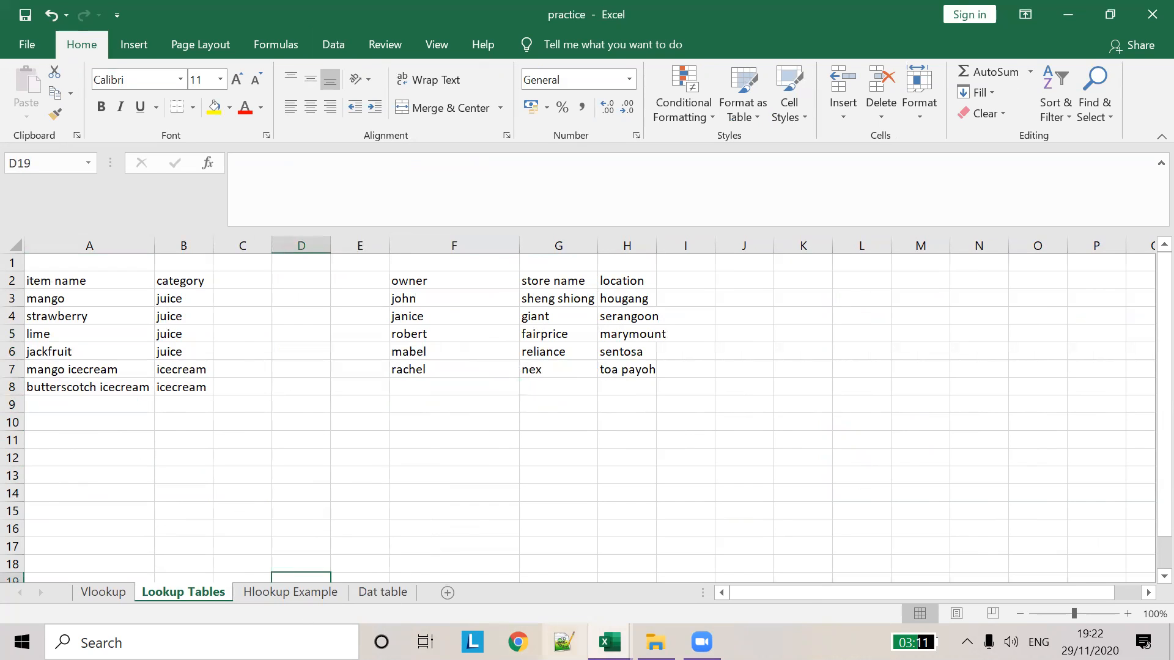
mouse_move(609, 642)
click(707, 554)
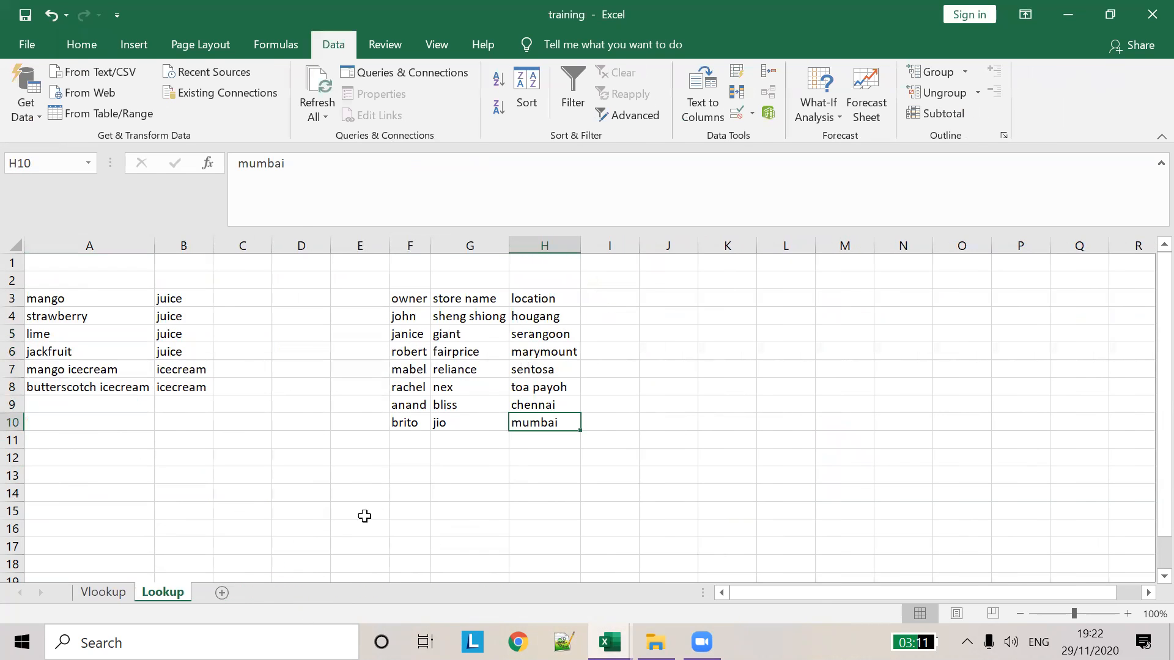
View the Vlookup sheet and highlight the owner table range F4:H10 on the Lookup sheet
click(105, 596)
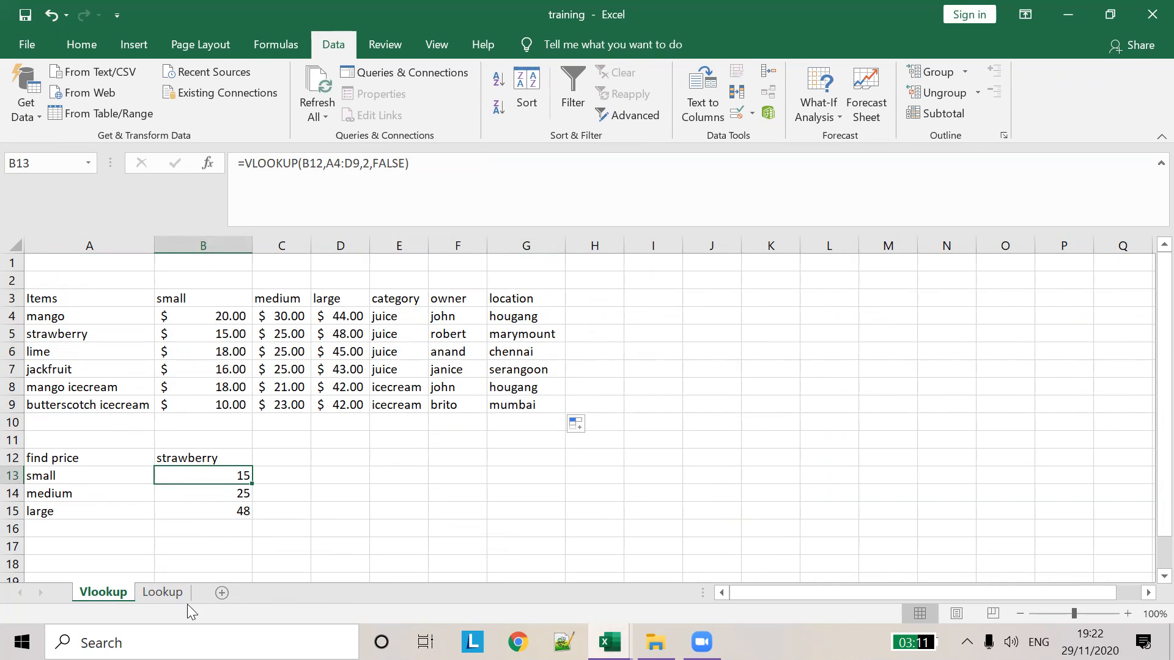
click(176, 593)
drag(417, 315, 532, 410)
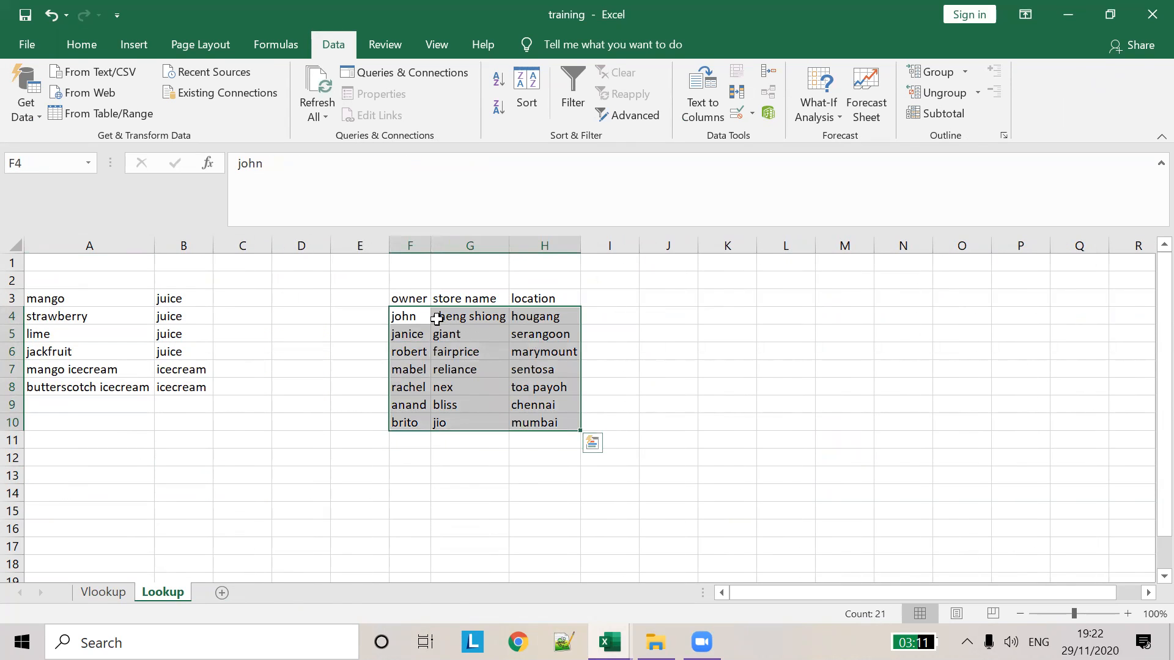
Move the location column H3:H10 on the Lookup sheet to E3:E10, ahead of the owner column
click(415, 324)
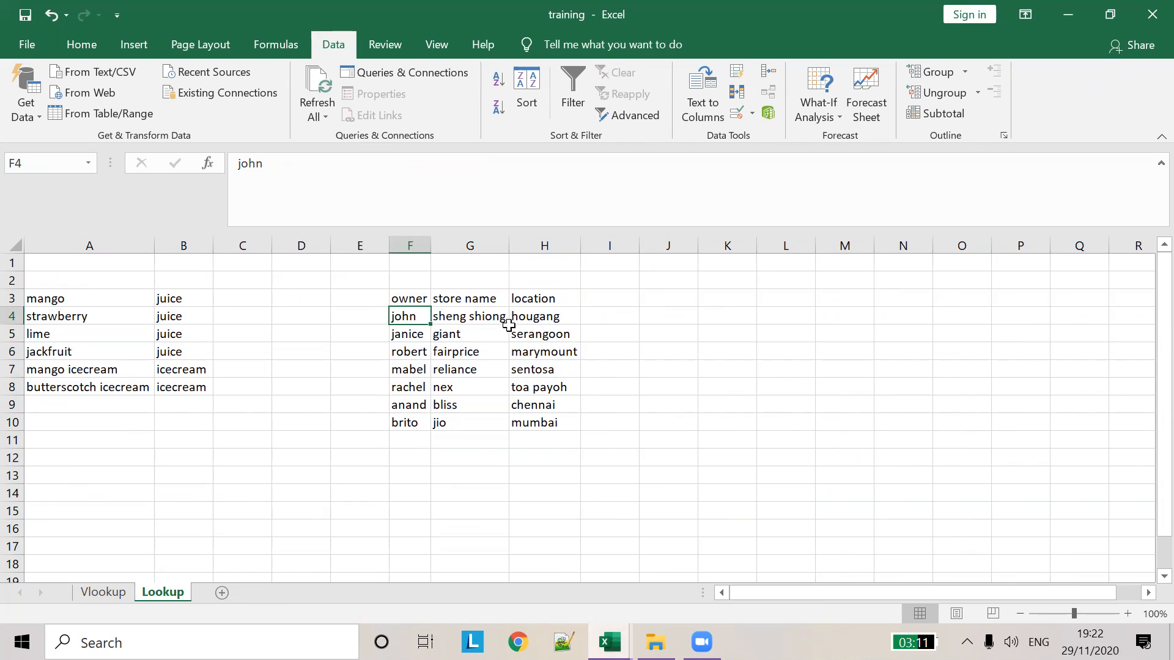
click(539, 317)
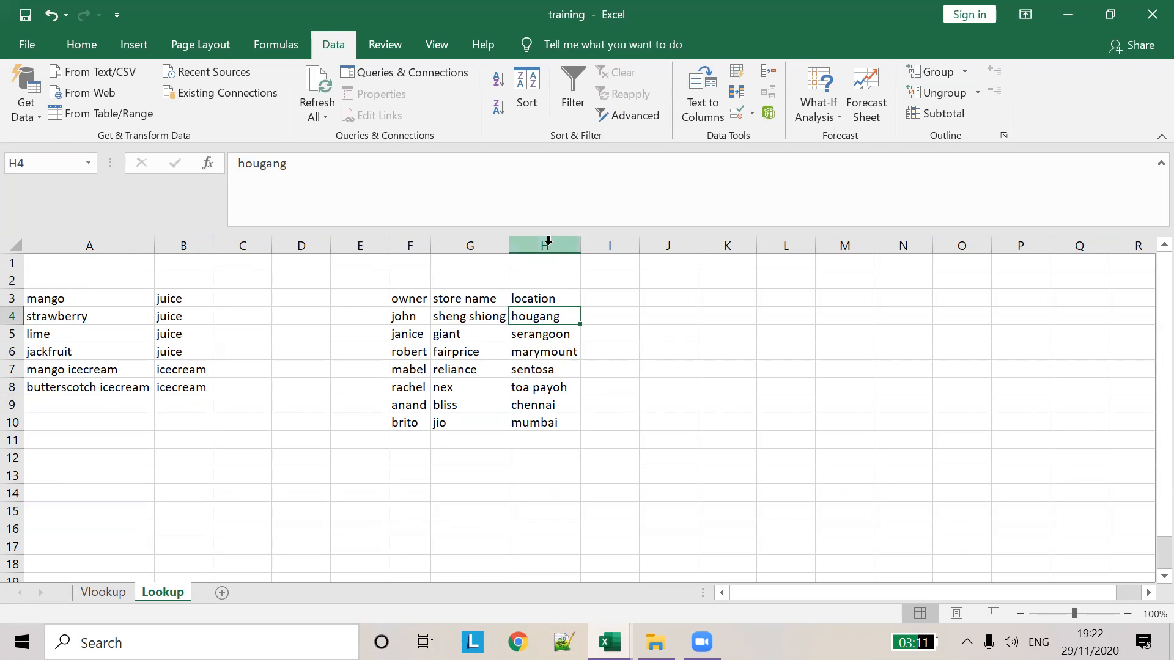
drag(548, 241, 406, 267)
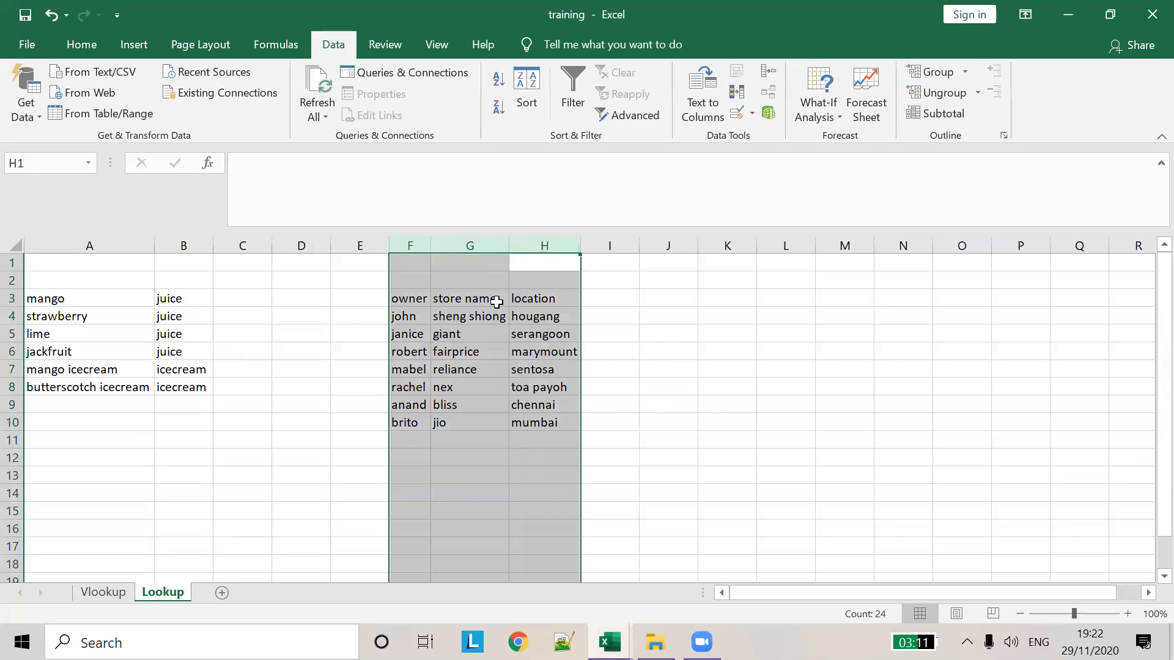
click(539, 306)
drag(551, 300, 568, 419)
key(ctrl+c)
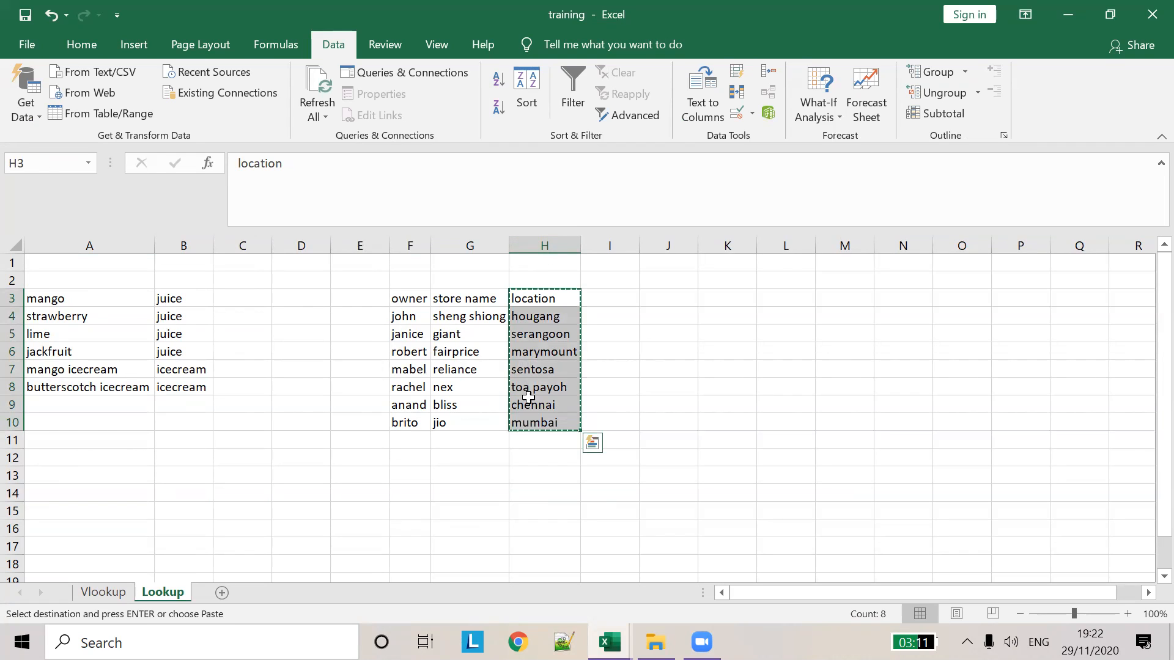
click(359, 298)
key(ctrl+v)
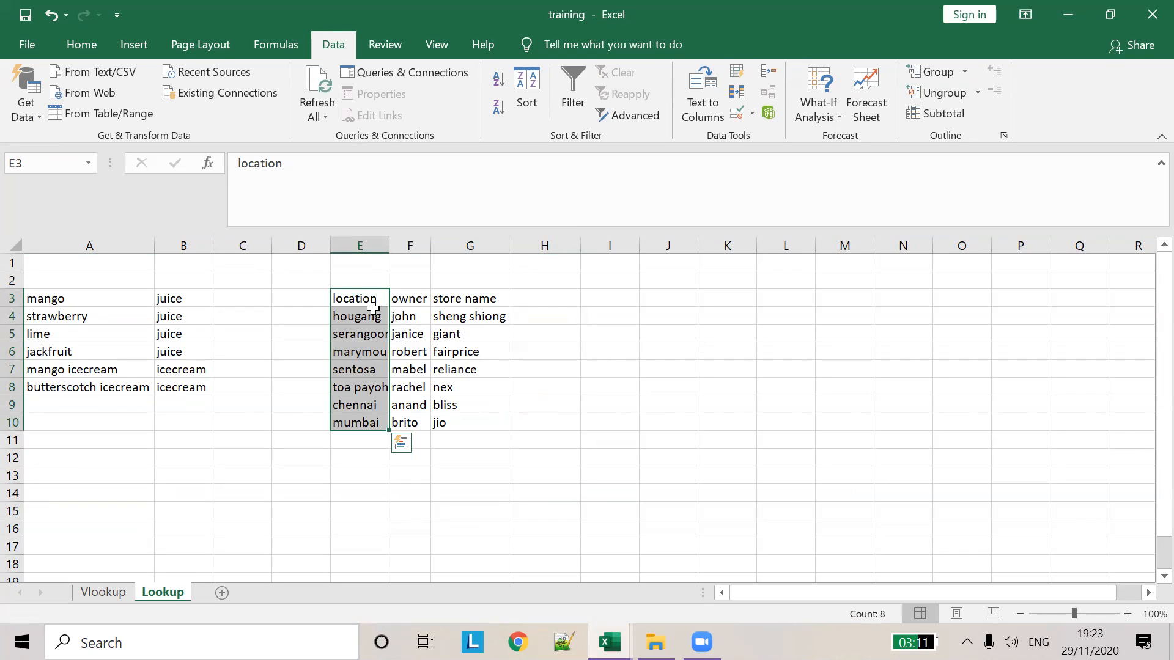
click(374, 316)
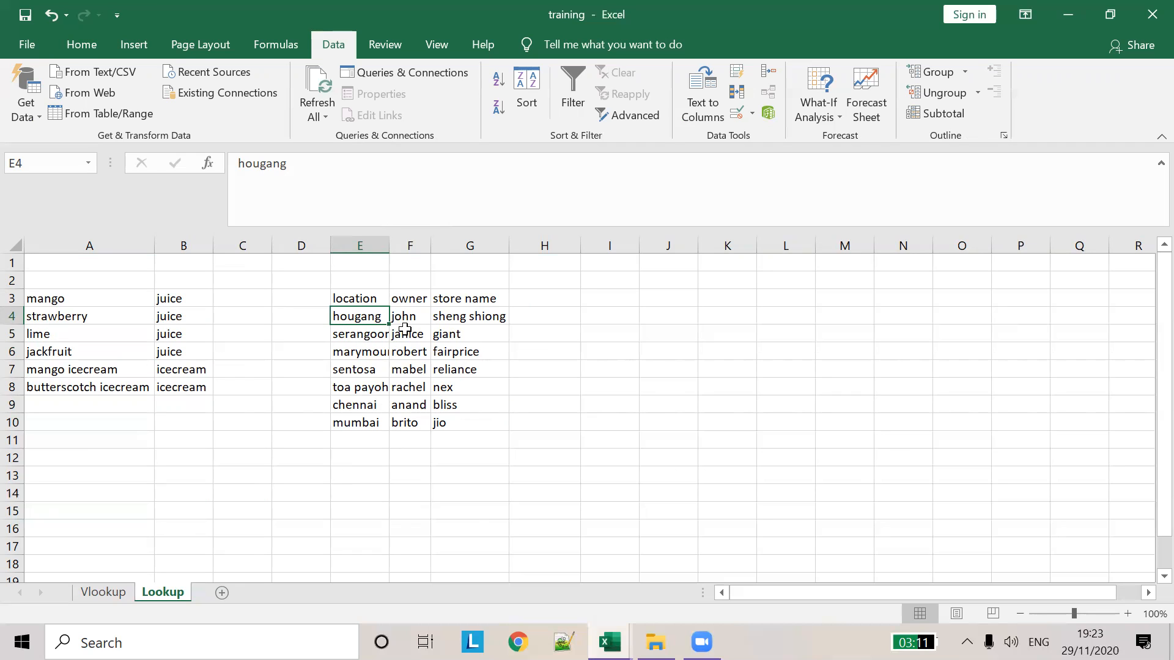
click(431, 245)
Try entering a negative column index in the B13 VLOOKUP formula on the Vlookup sheet
click(101, 593)
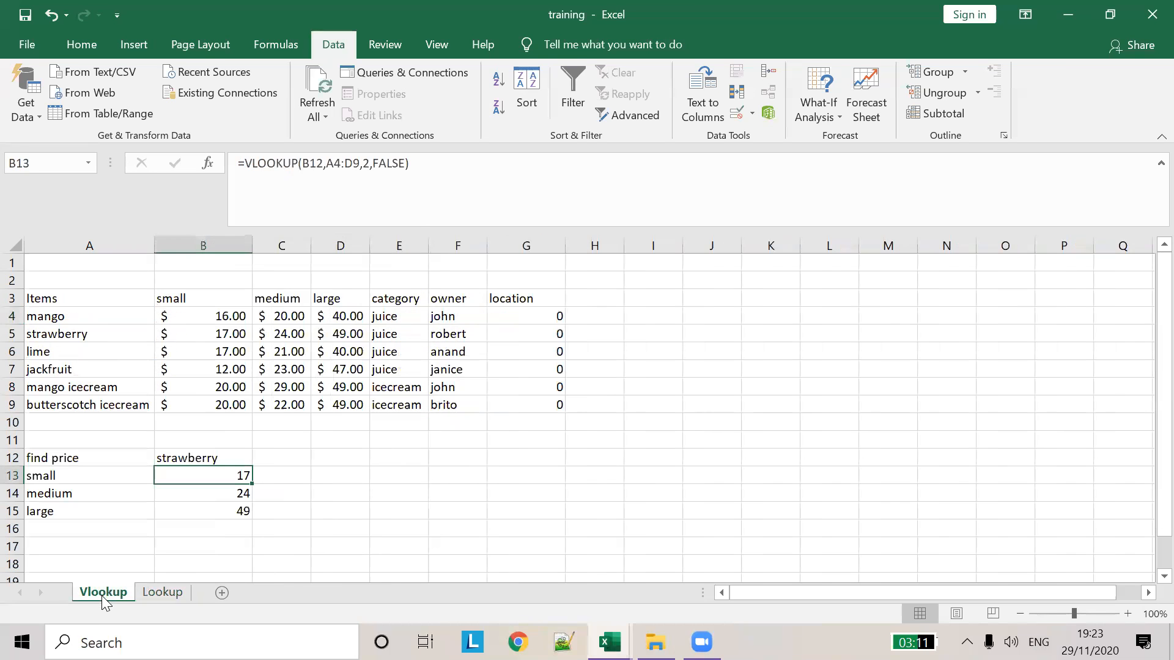
click(371, 164)
text(-)
key(BackSpace)
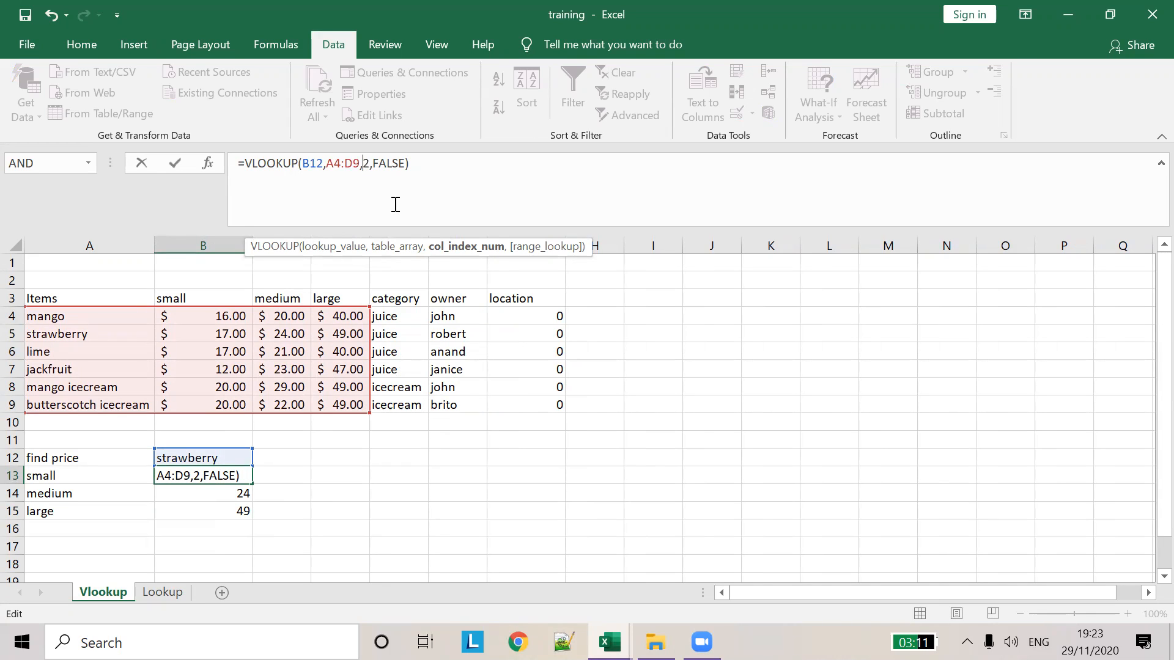
click(432, 476)
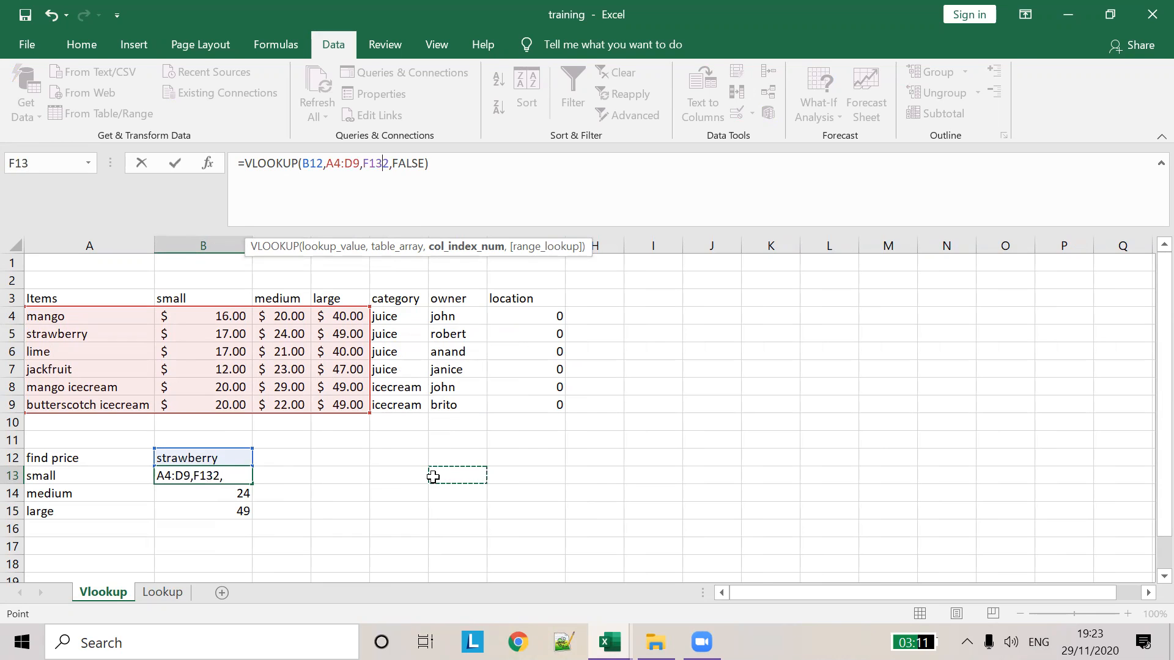
key(Escape)
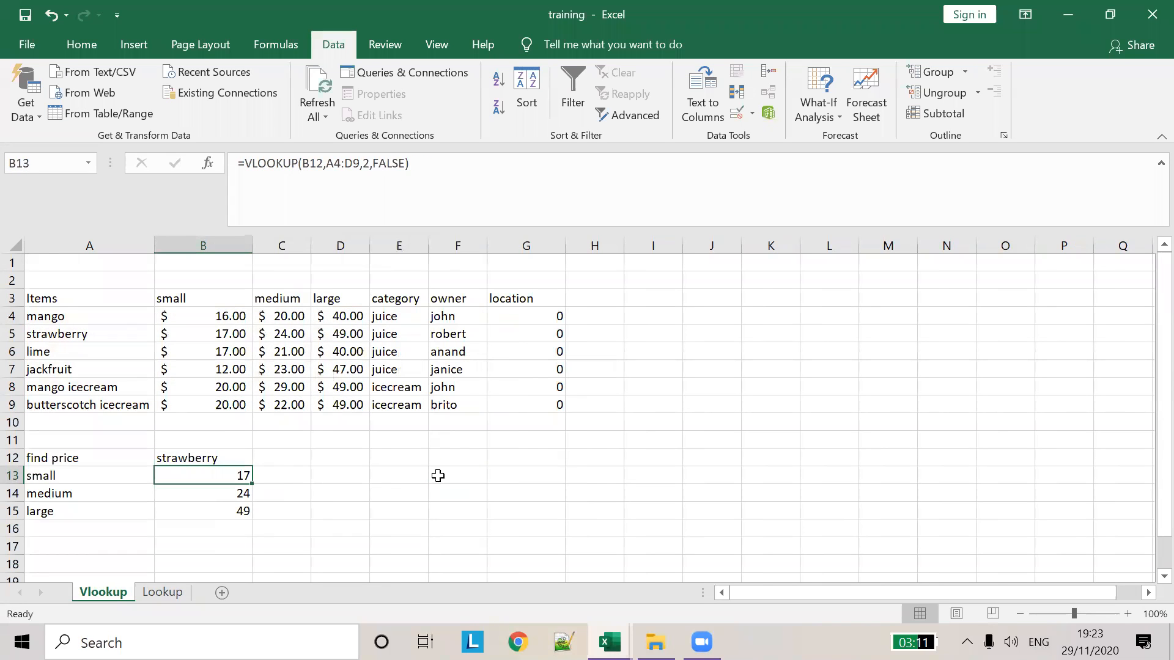
click(432, 477)
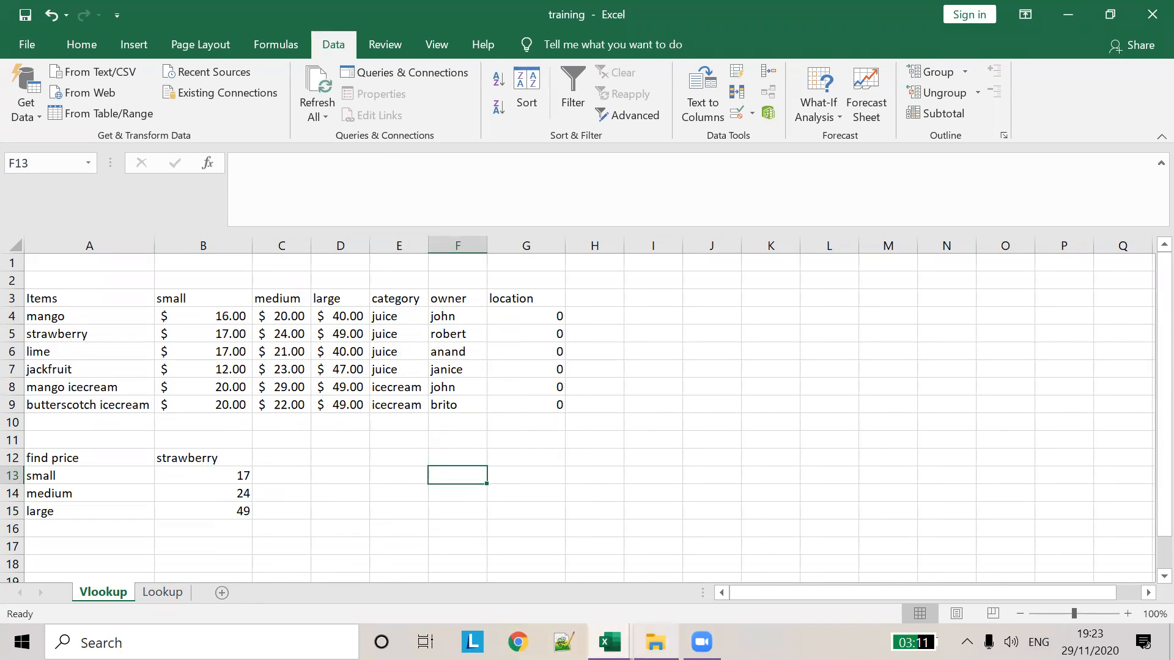
Switch to the practice workbook, view its Hlookup Example sheet, and return to the training workbook
click(656, 642)
click(609, 642)
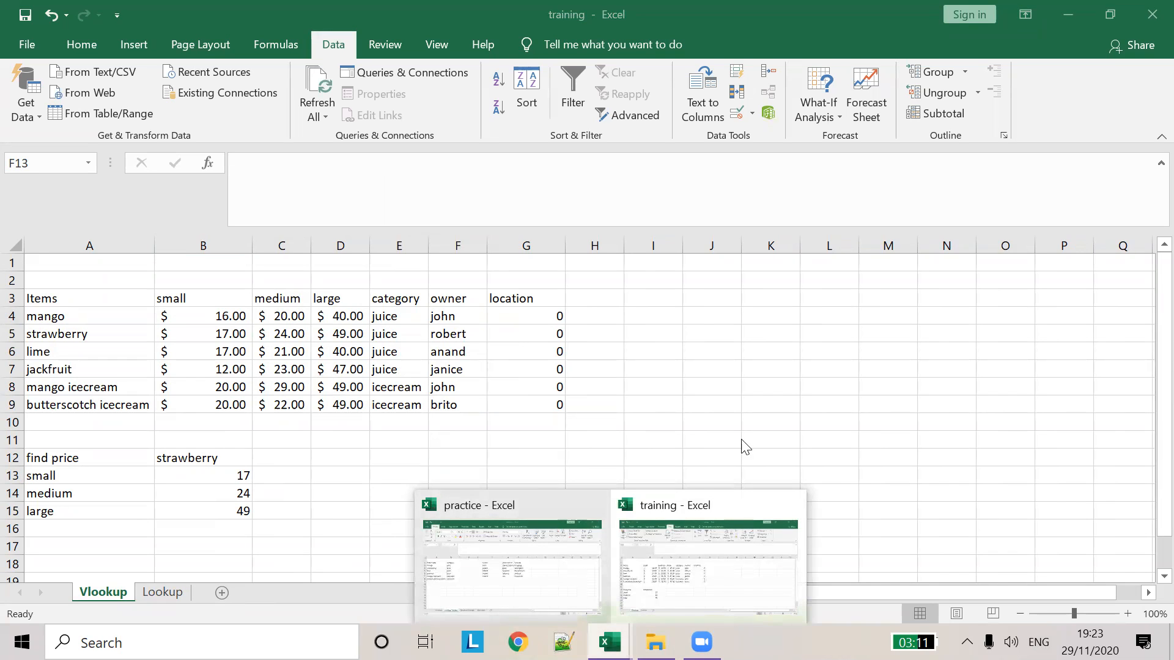
click(542, 540)
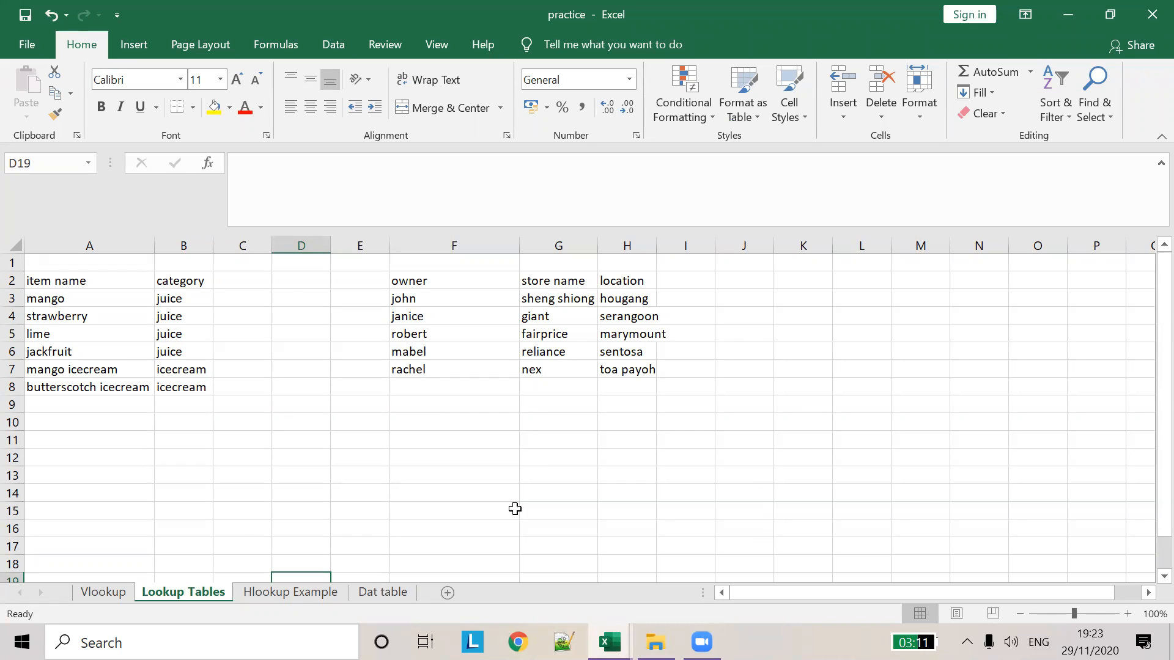
click(292, 591)
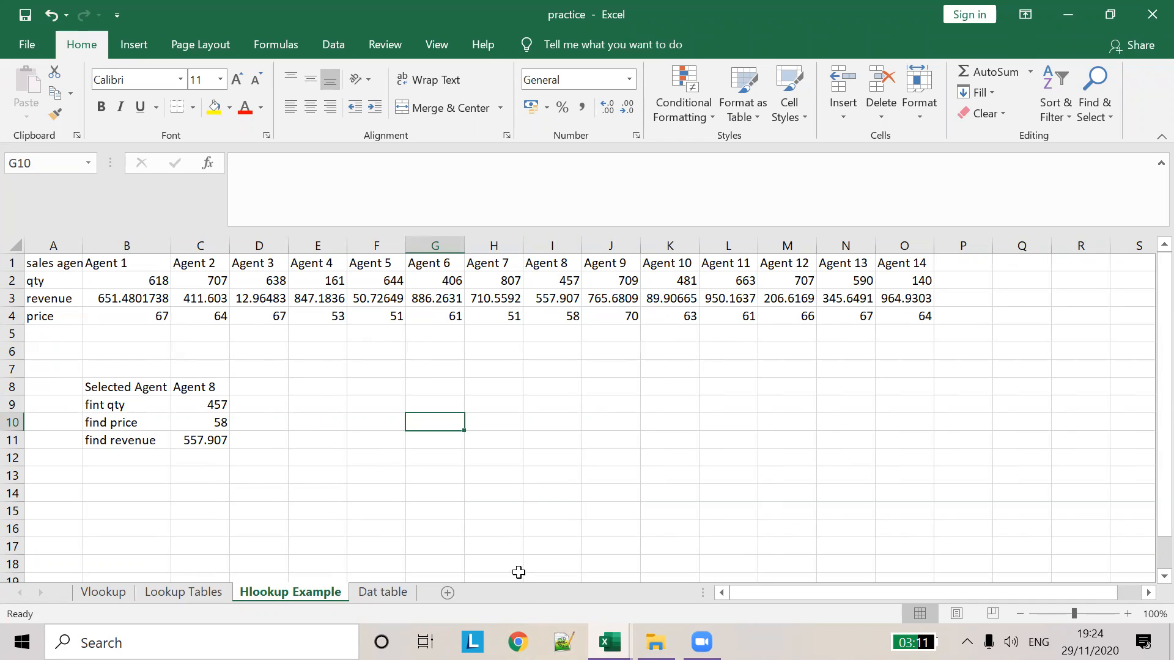
mouse_move(609, 641)
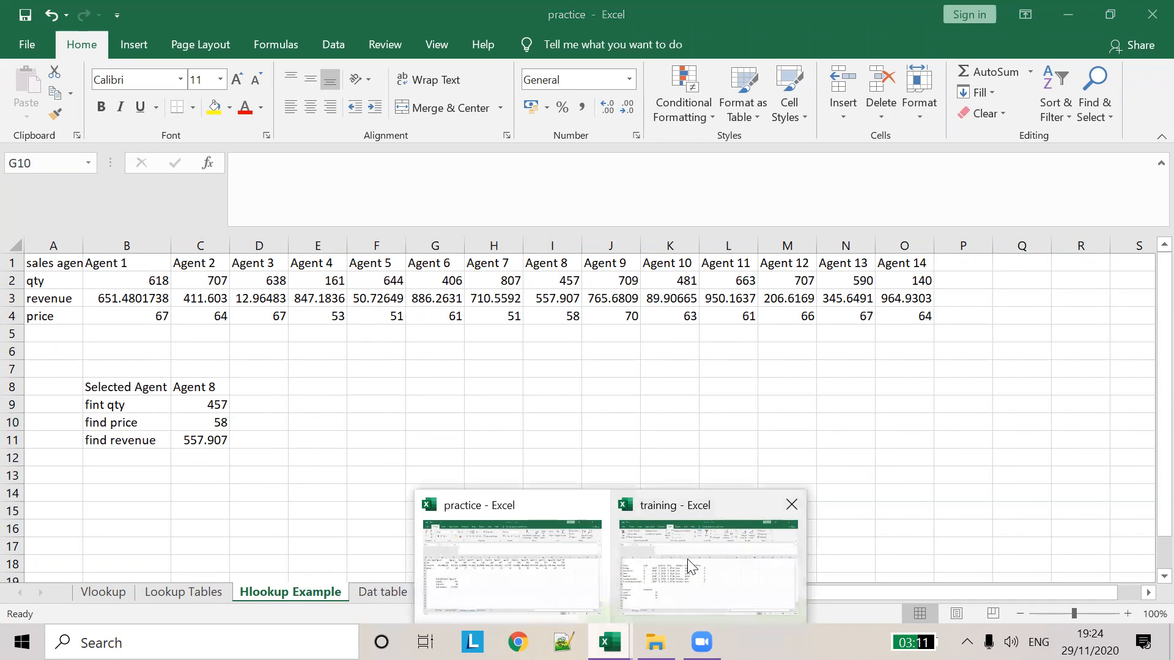
click(687, 559)
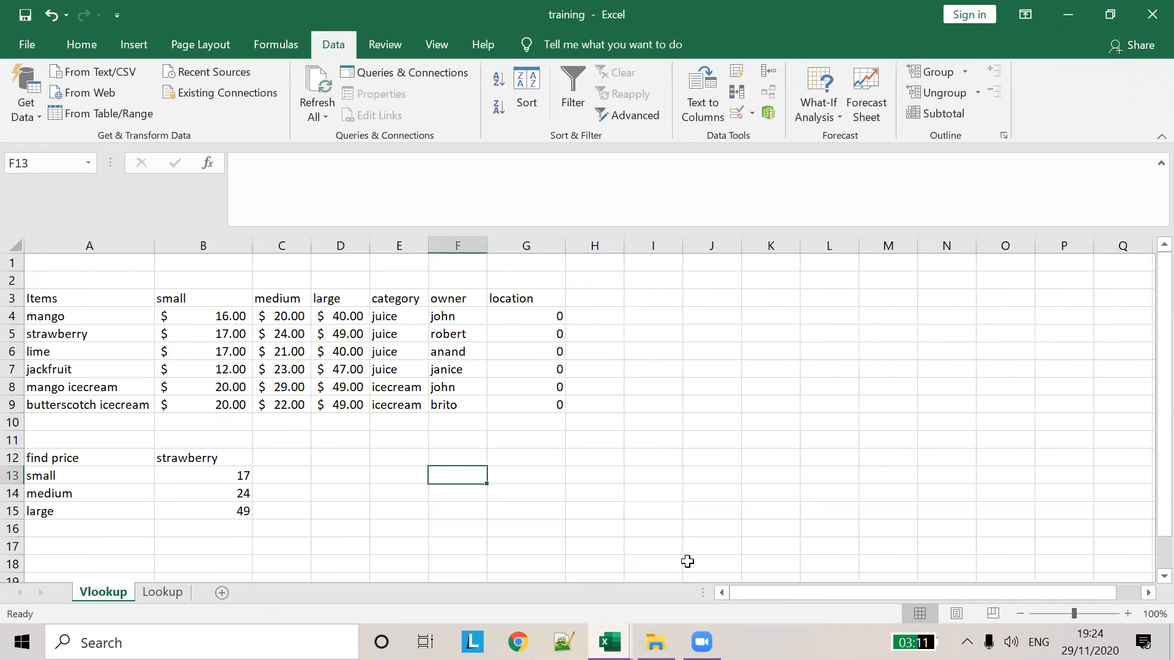
Add a new worksheet and place it after the Lookup sheet
click(221, 591)
click(220, 591)
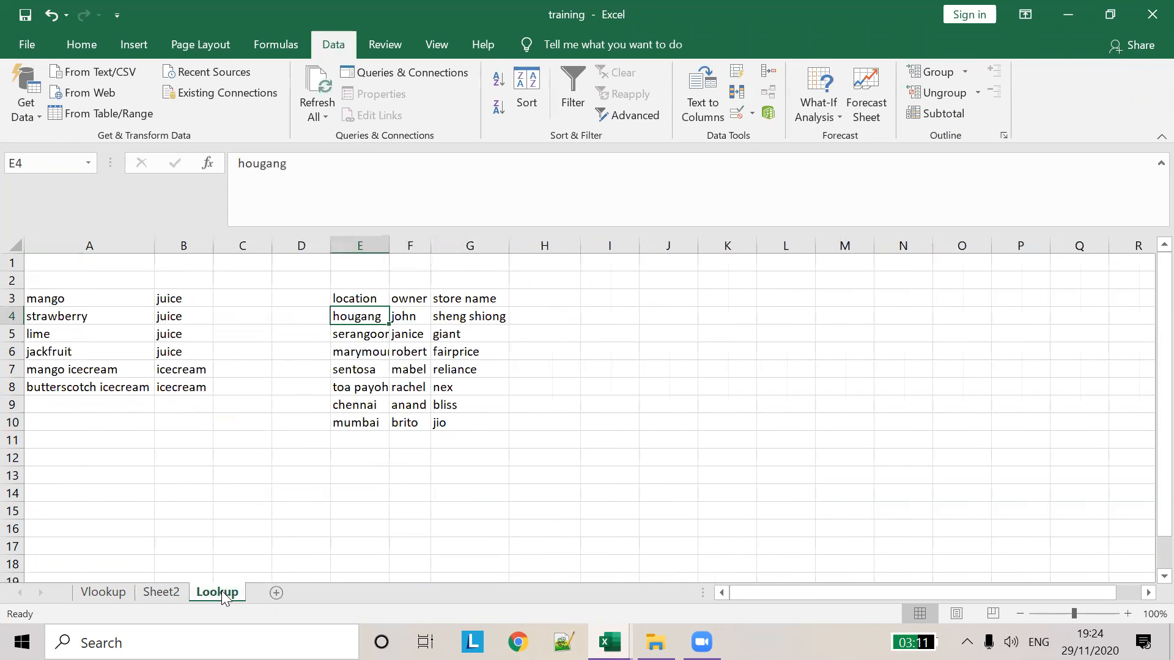
click(162, 593)
drag(237, 606, 252, 599)
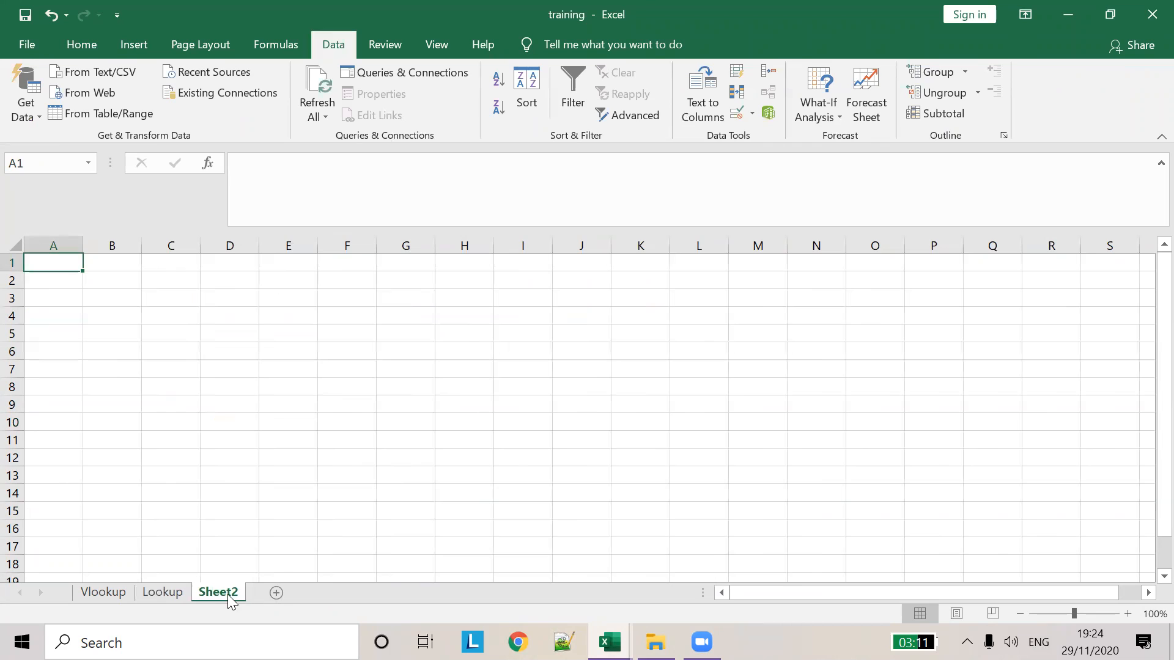
Try to rename the new sheet as Hlookup
double_click(218, 593)
text(Hl)
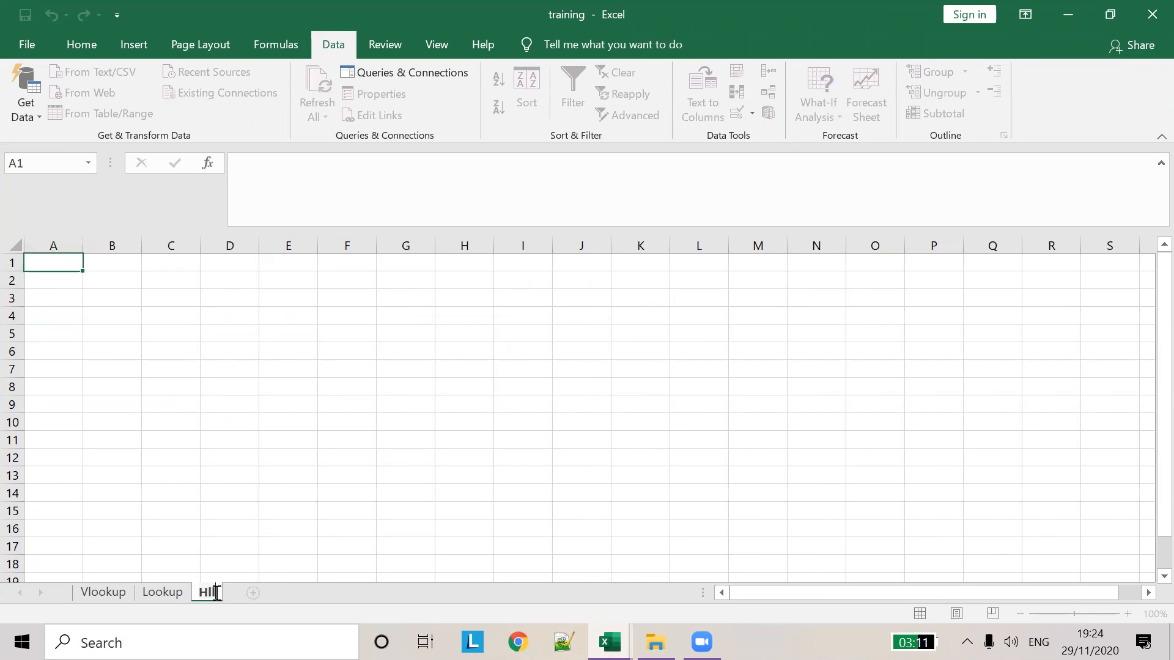
text(ookup)
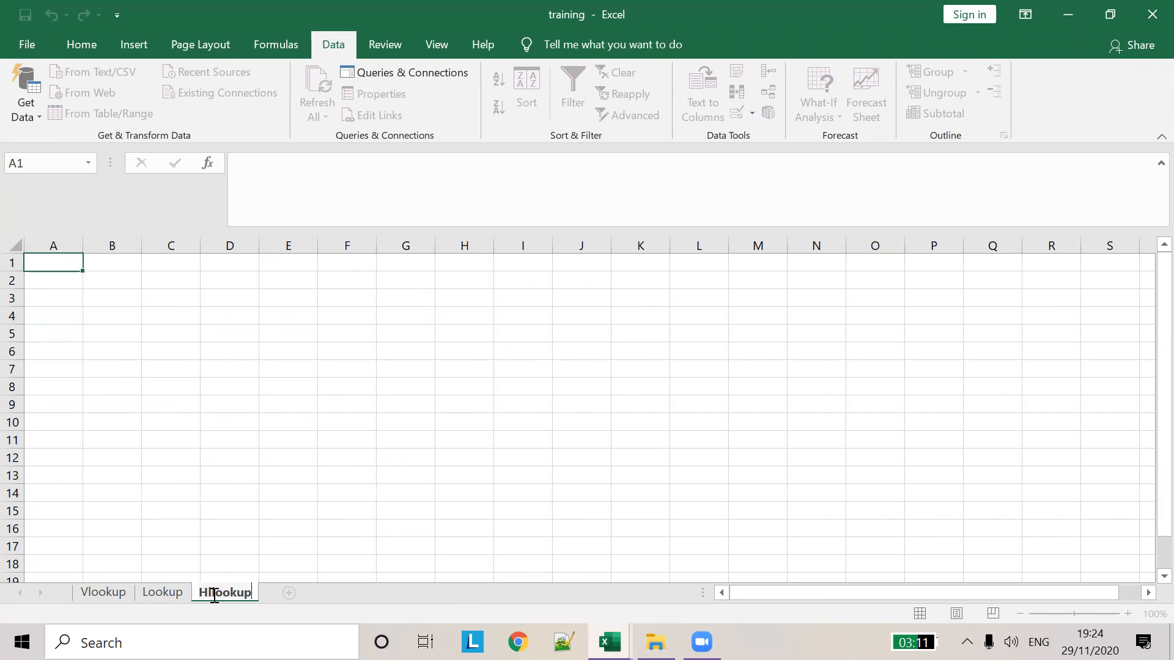
key(BackSpace)
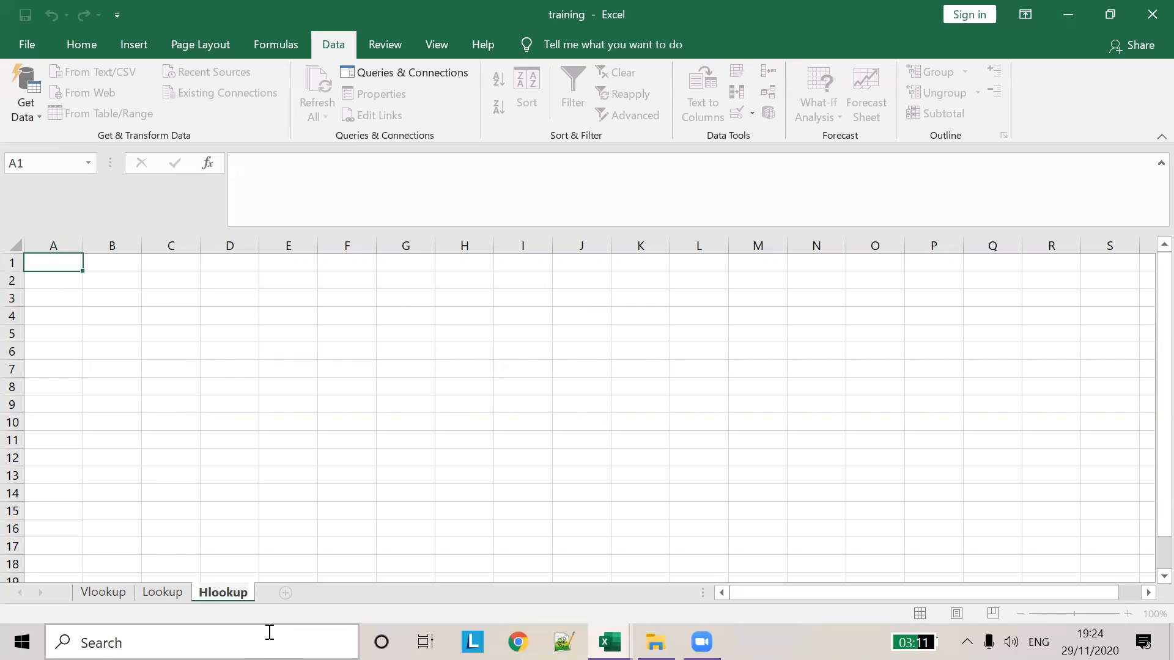
Check the agent table layout in the practice workbook, then return to the empty sheet in the training workbook
click(609, 642)
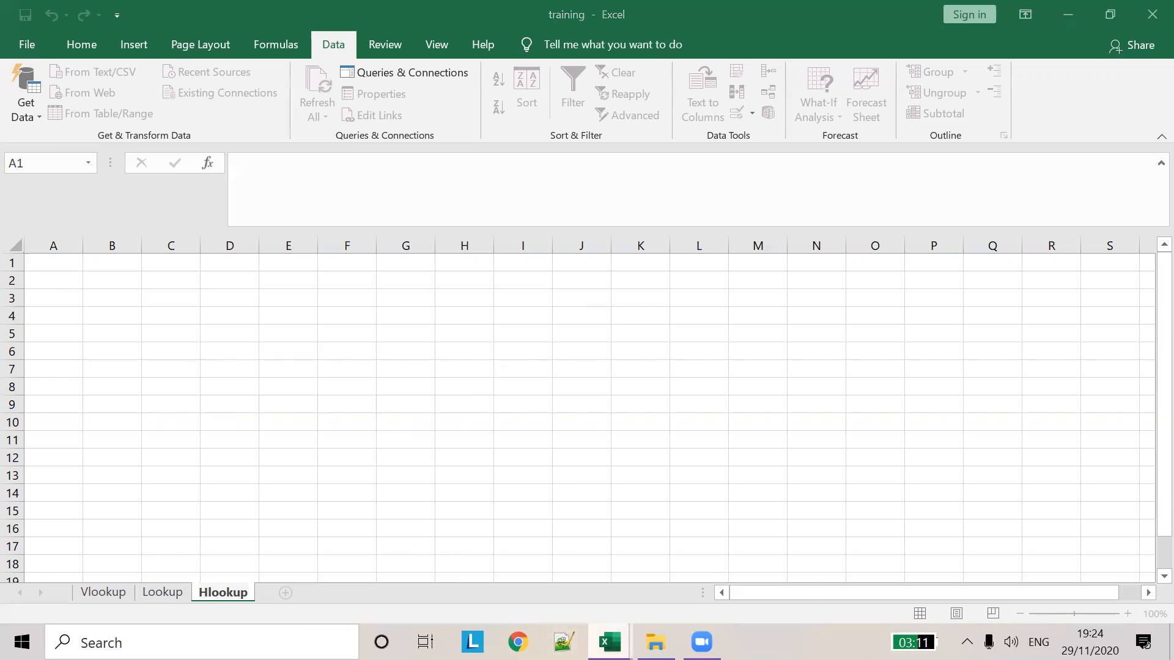
click(502, 584)
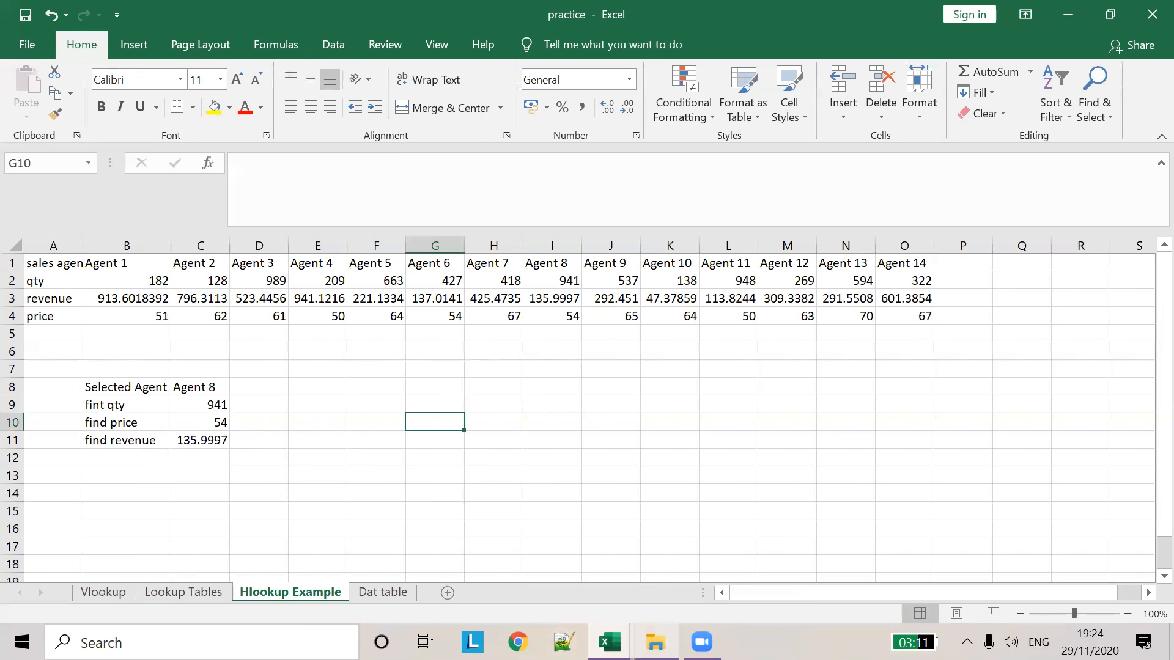
click(610, 642)
click(703, 568)
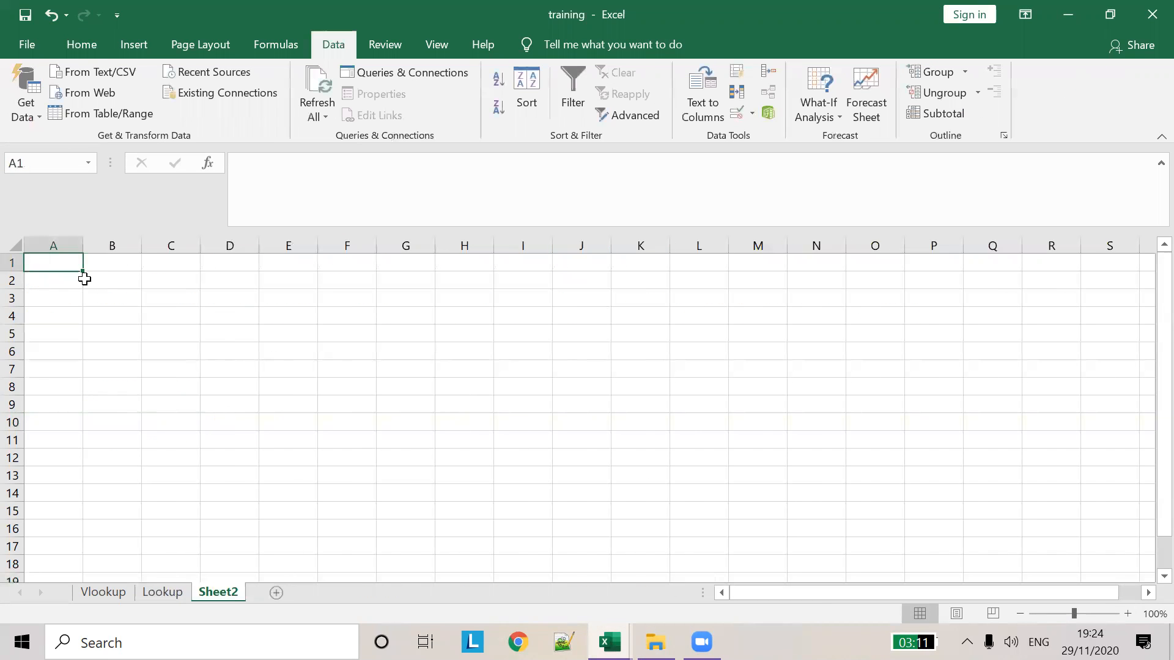
Enter the header Sales agent in A1 and Agent1 in B1 of the new sheet
text(Sales agent)
key(Tab)
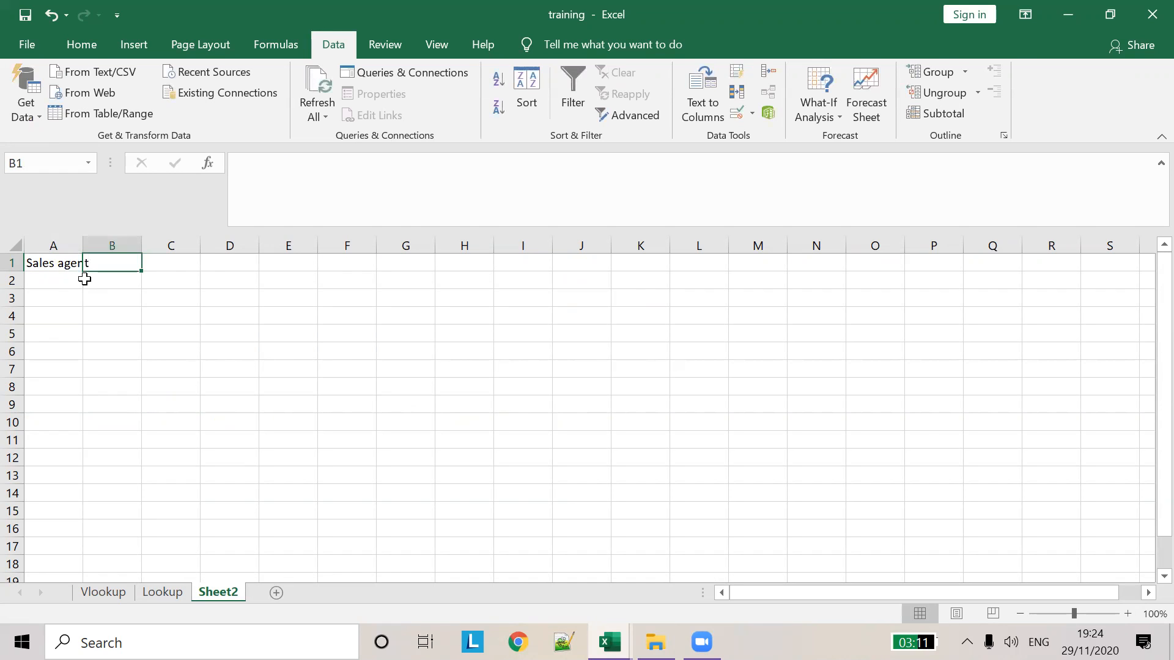
text(AGen)
key(BackSpace)
key(BackSpace)
key(BackSpace)
text(gent1)
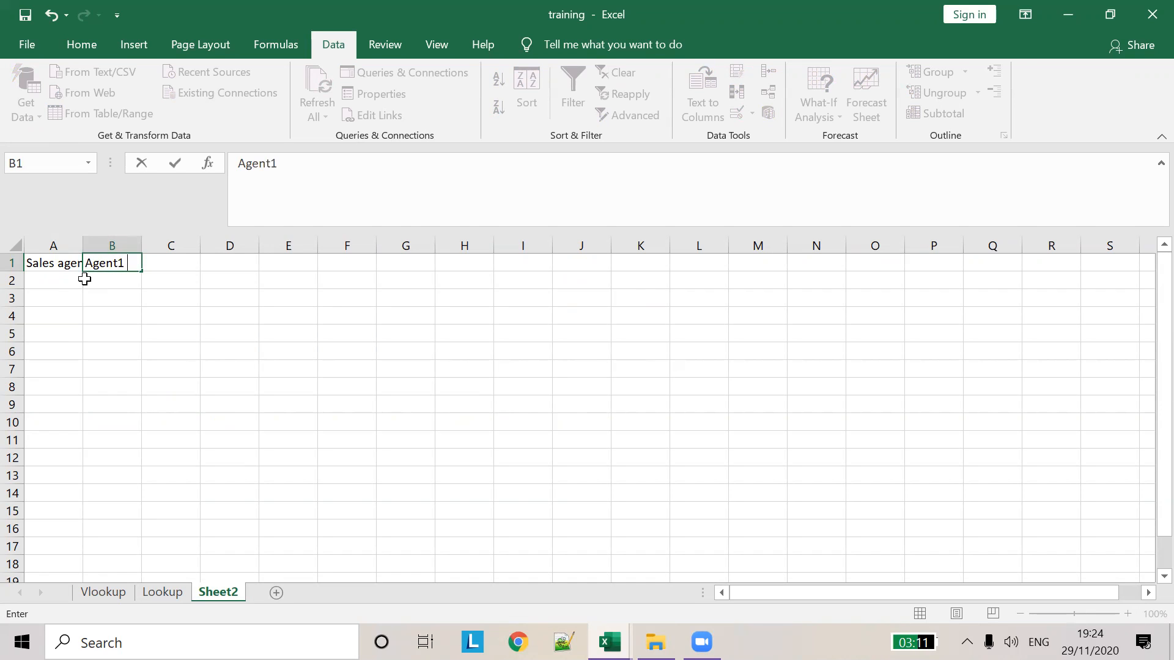
key(Tab)
Enter Agent2 in C1 and fill the agent series across row 1 to Agent13 in N1
text(agent2)
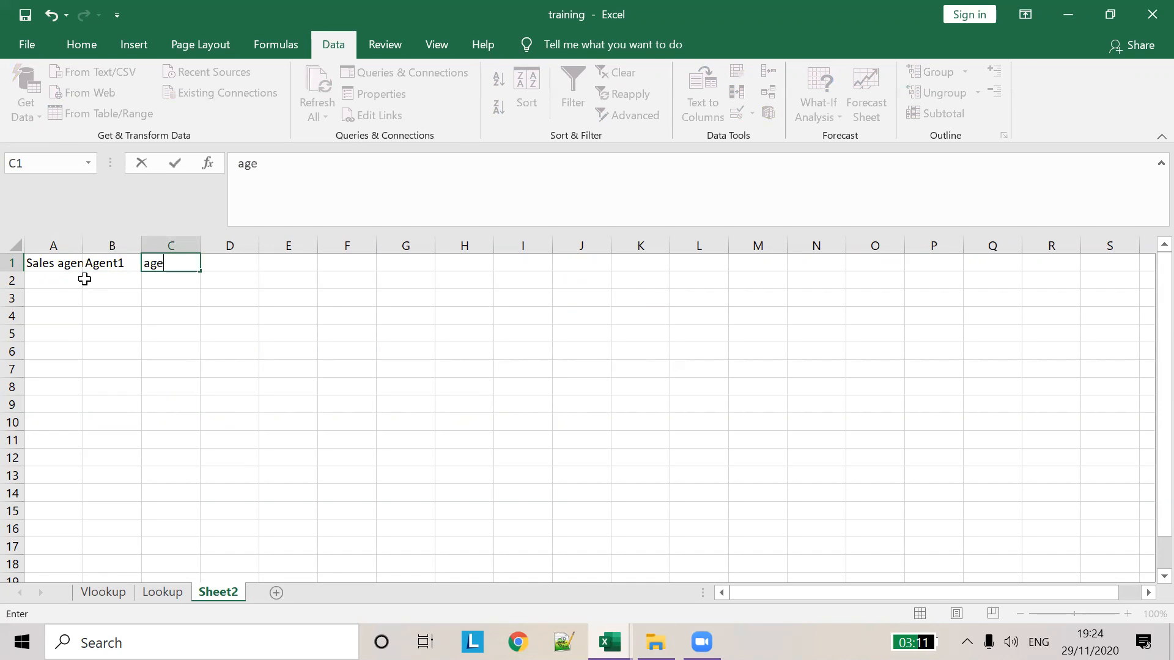
click(115, 263)
click(158, 263)
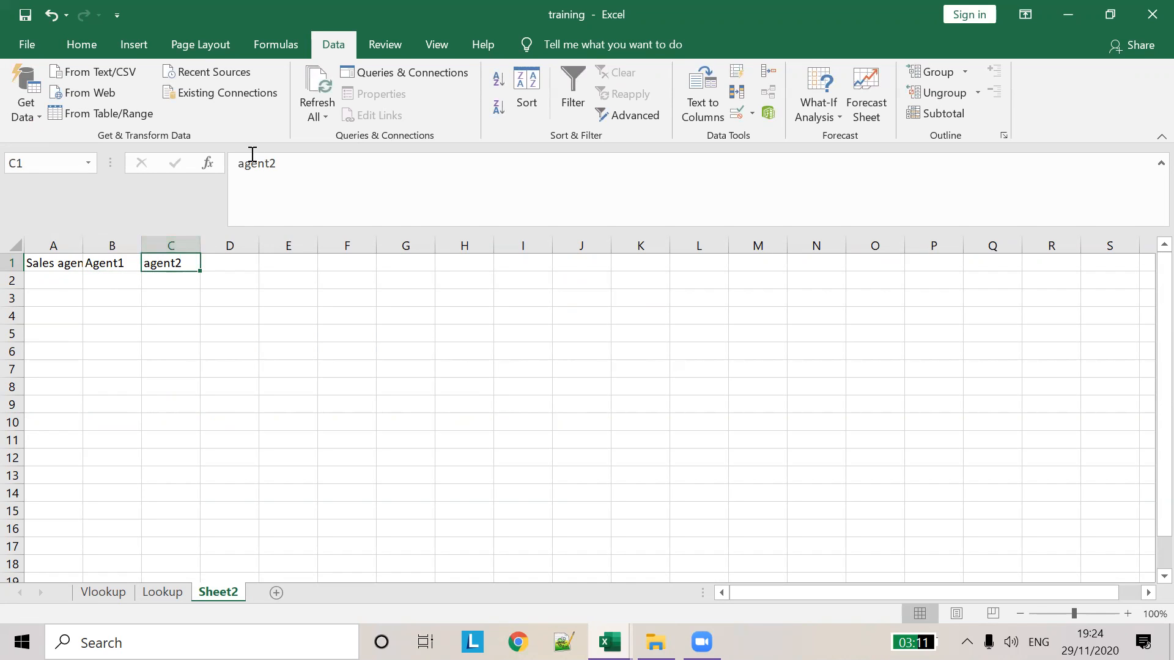
click(248, 177)
key(BackSpace)
text(A)
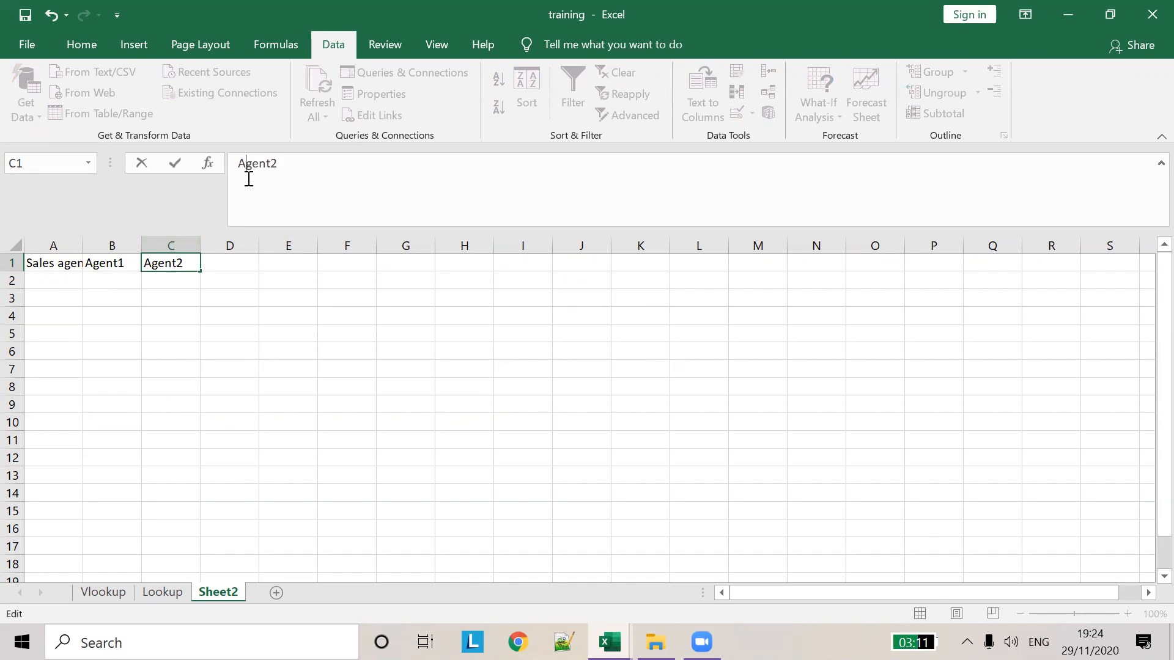
click(247, 301)
drag(132, 263, 184, 261)
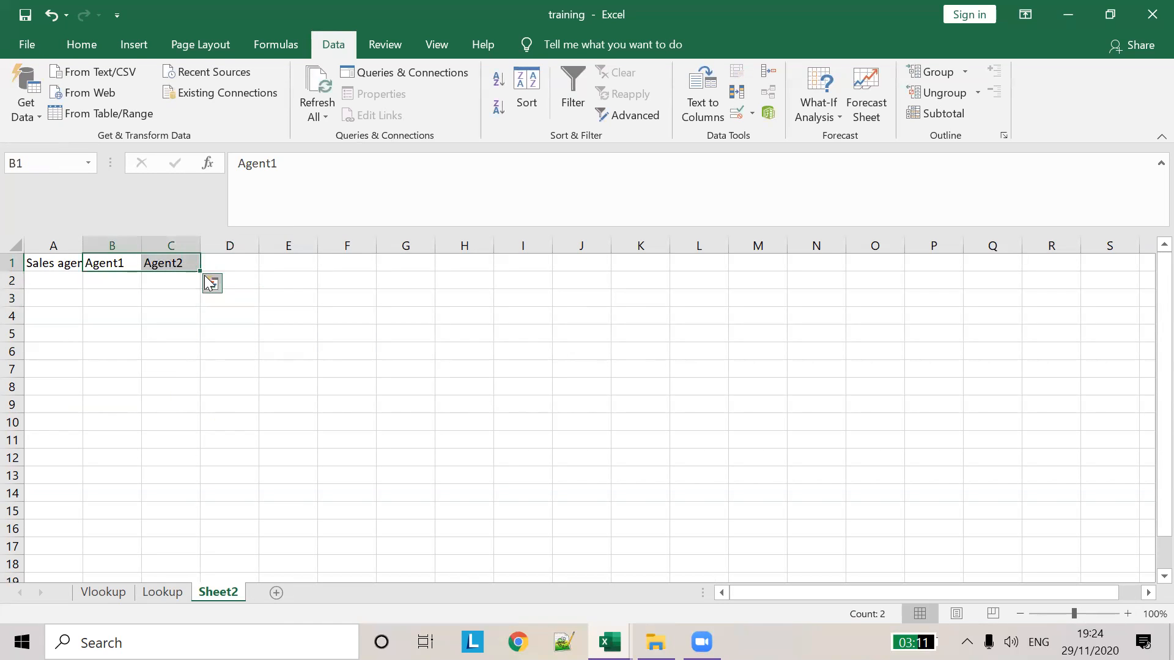
drag(308, 262, 816, 261)
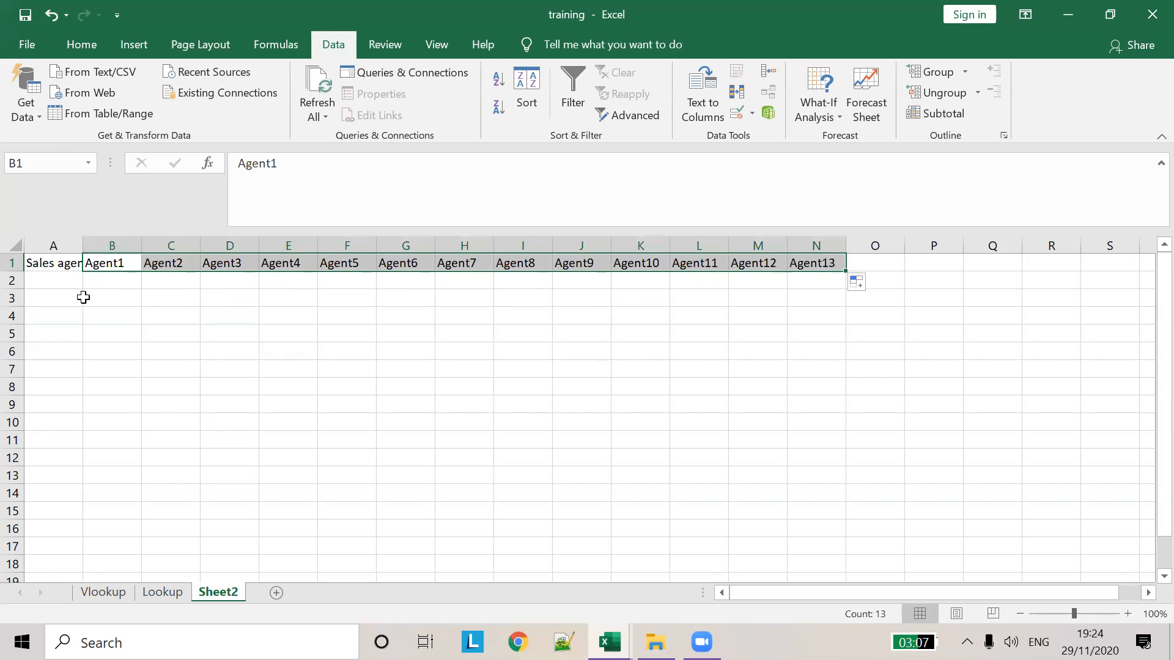
Check the row labels in the practice workbook and label A2 of the training workbook's new sheet as qty
click(55, 278)
key(alt+Tab)
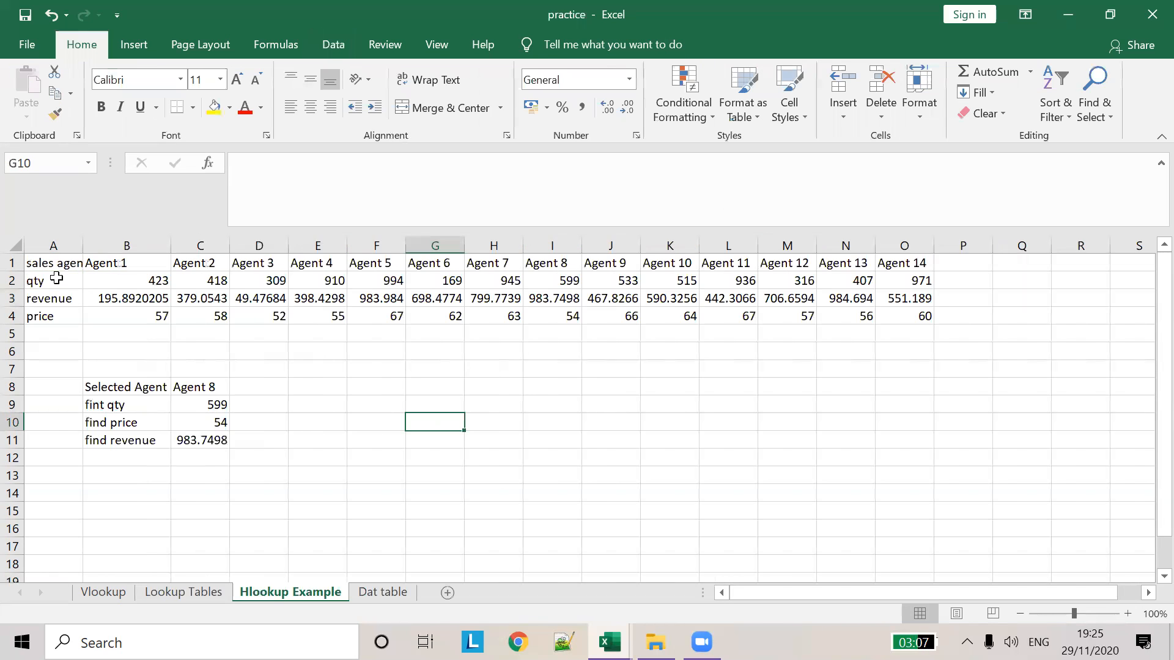
key(alt+Tab)
text(qty)
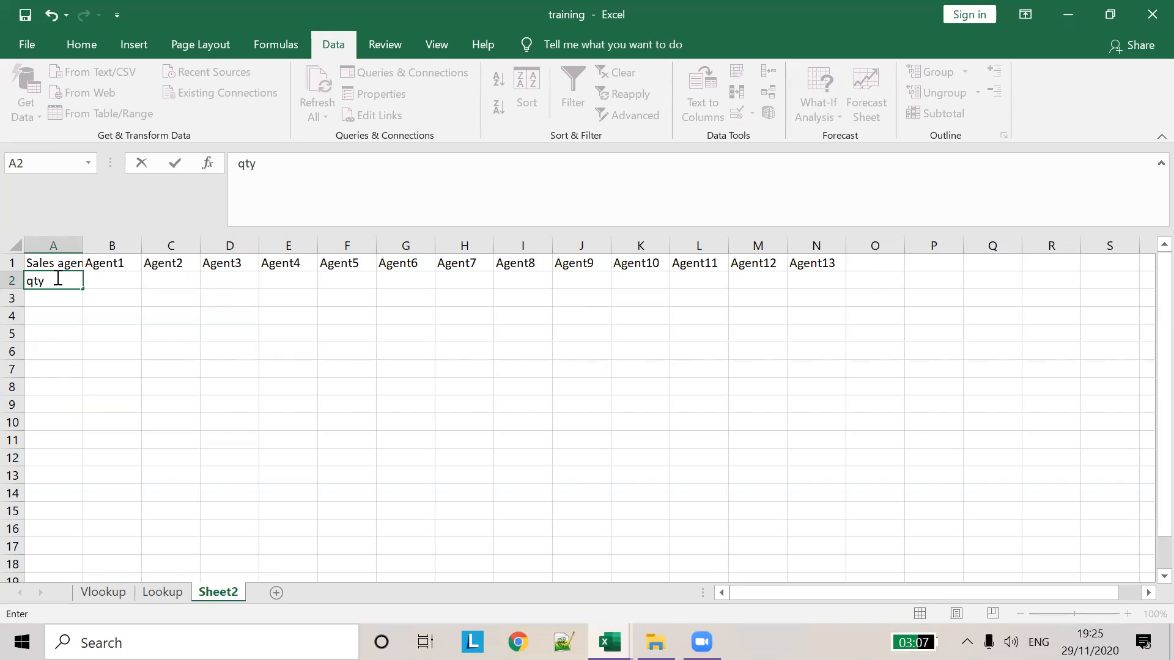
key(Tab)
Enter the formula =RANDBETWEEN(200,2000) in B2 as Agent1's quantity
text(=)
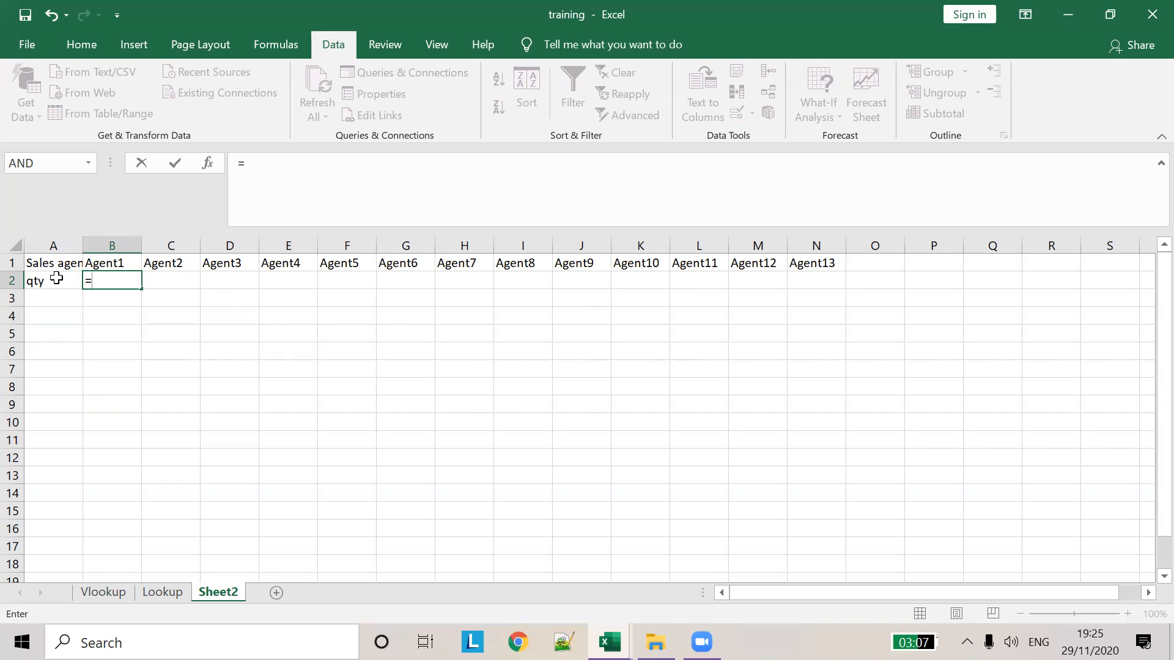
text(R)
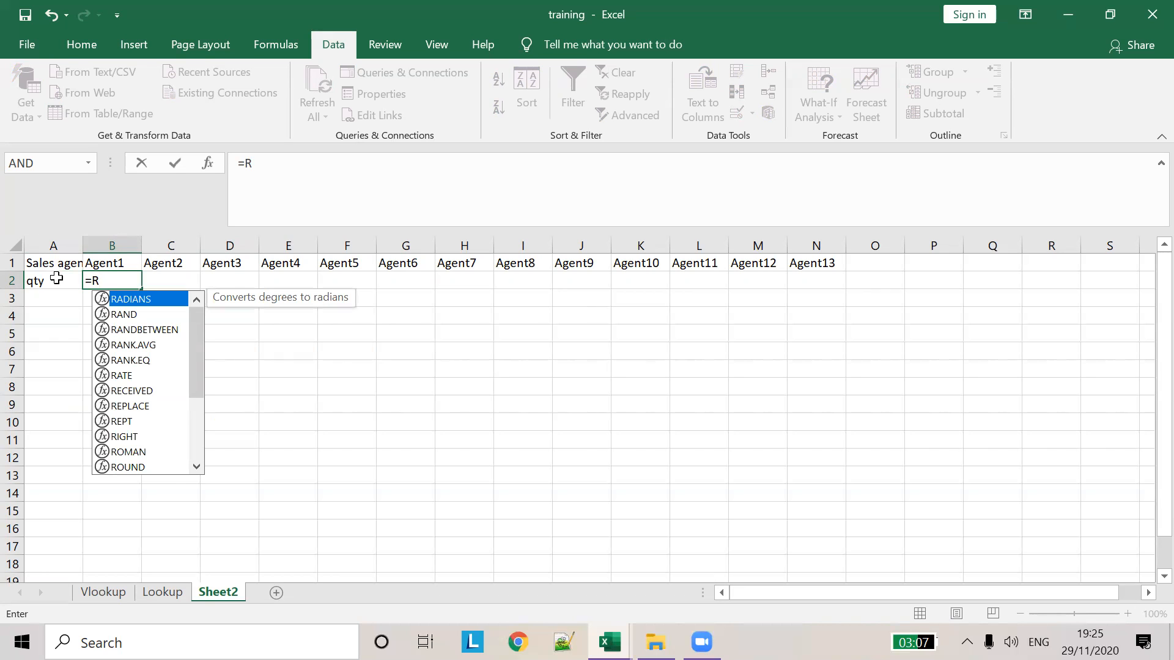
key(Down)
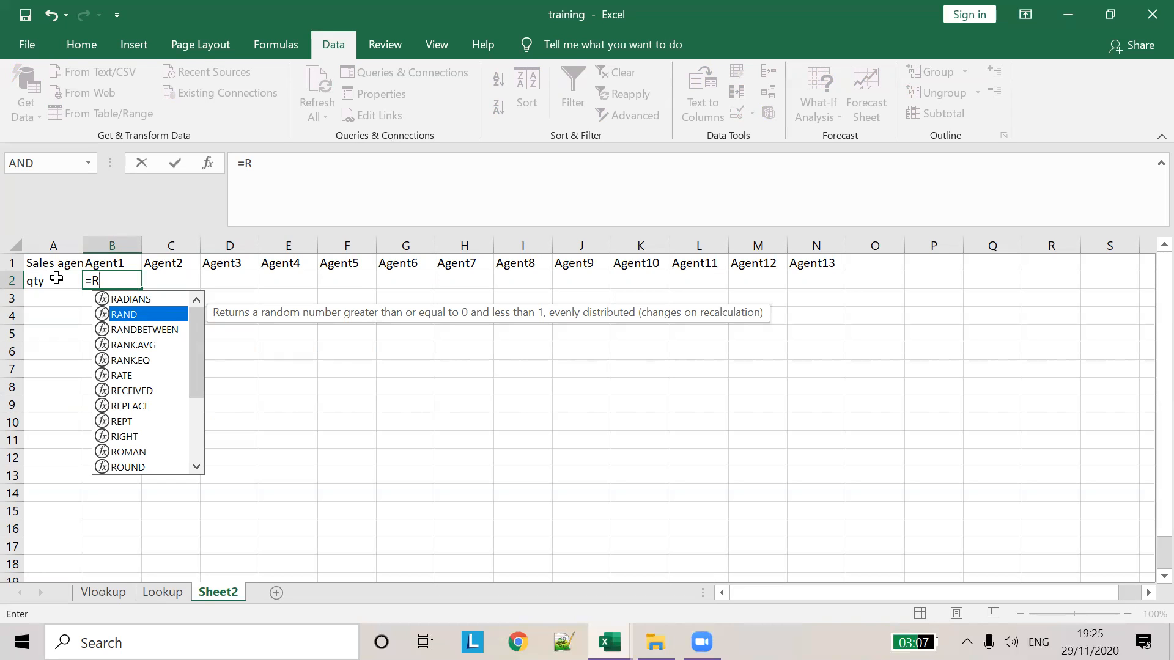
key(Down)
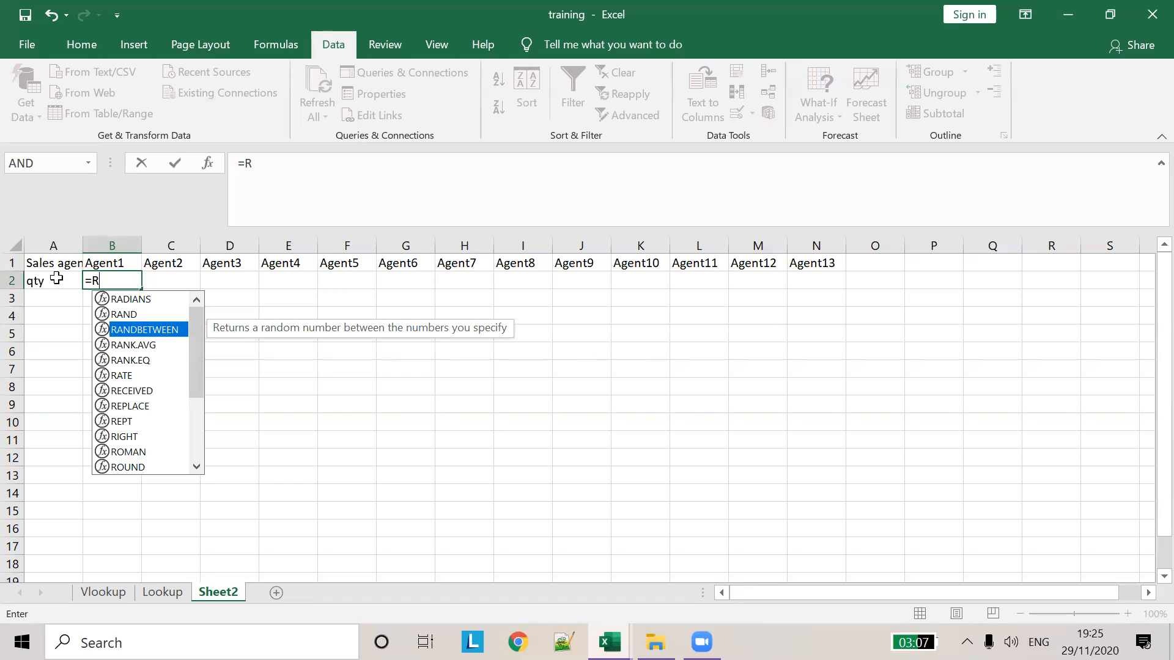
key(Tab)
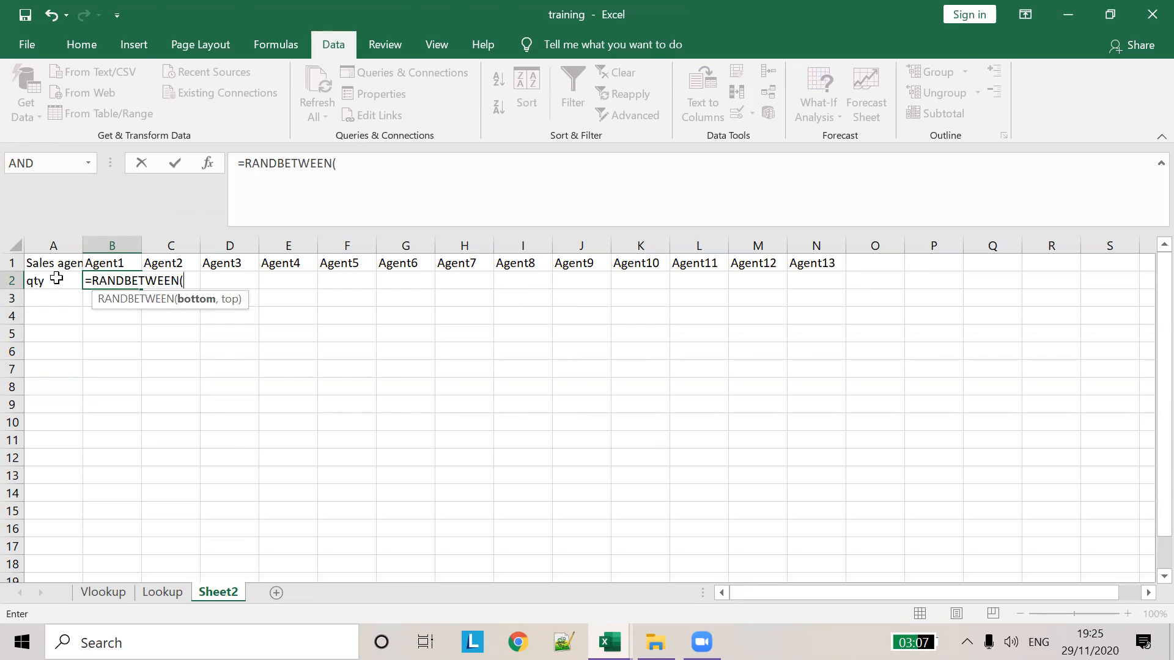
text(200,)
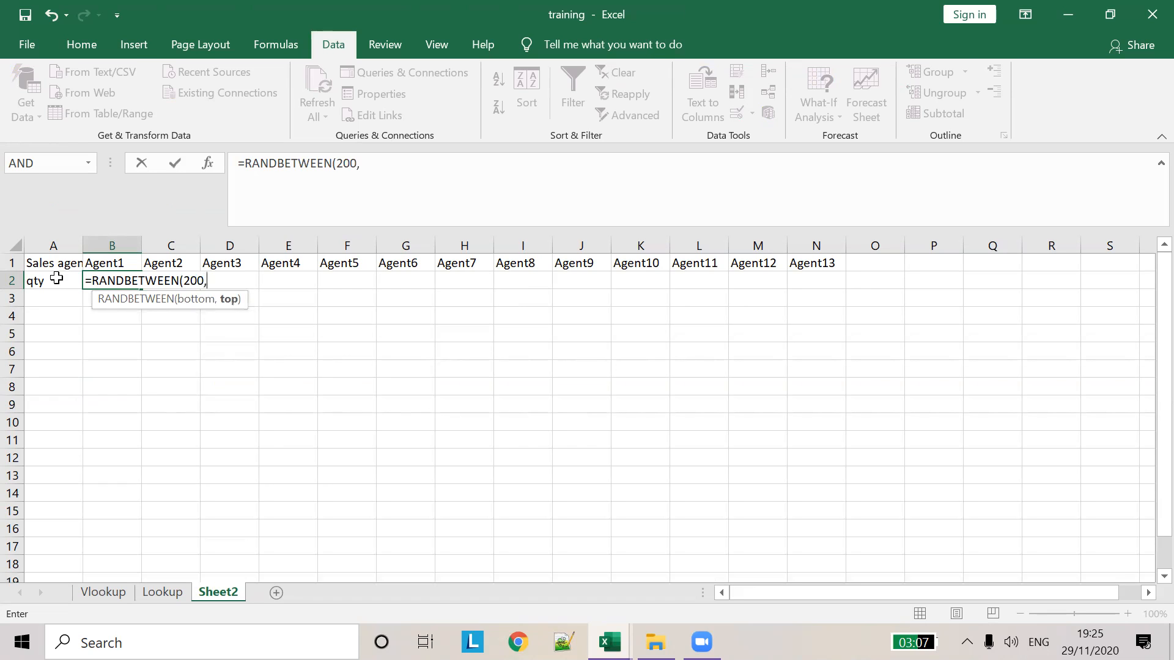
text(2000))
key(Tab)
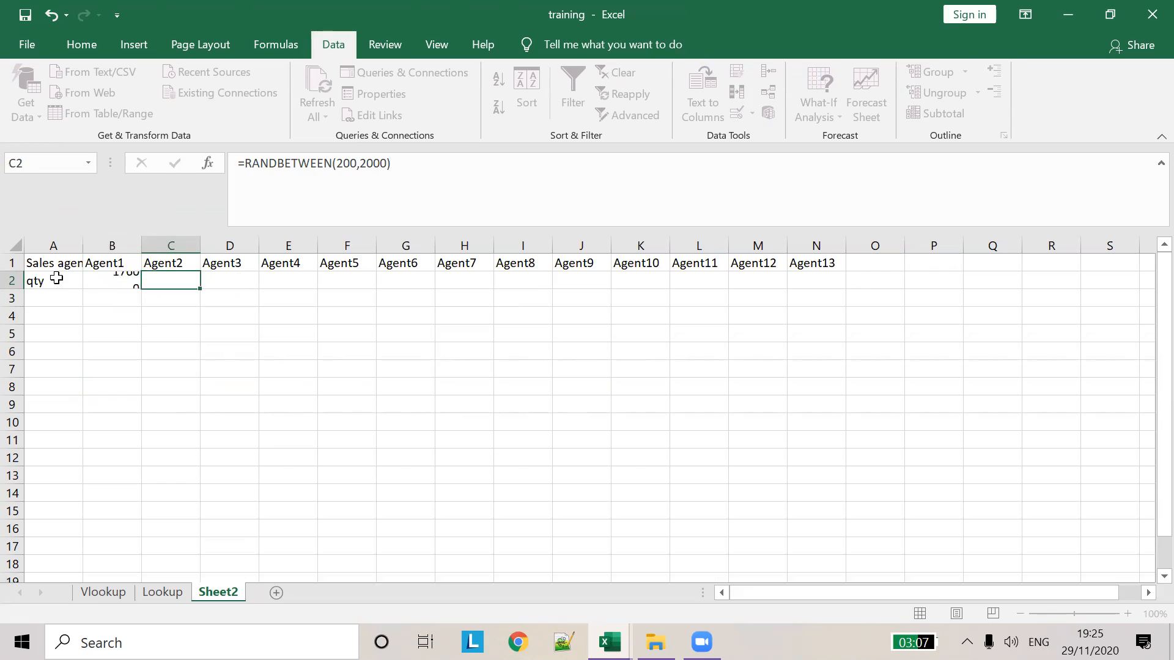
Fill the quantity formula from B2 across row 2 to N2
click(107, 281)
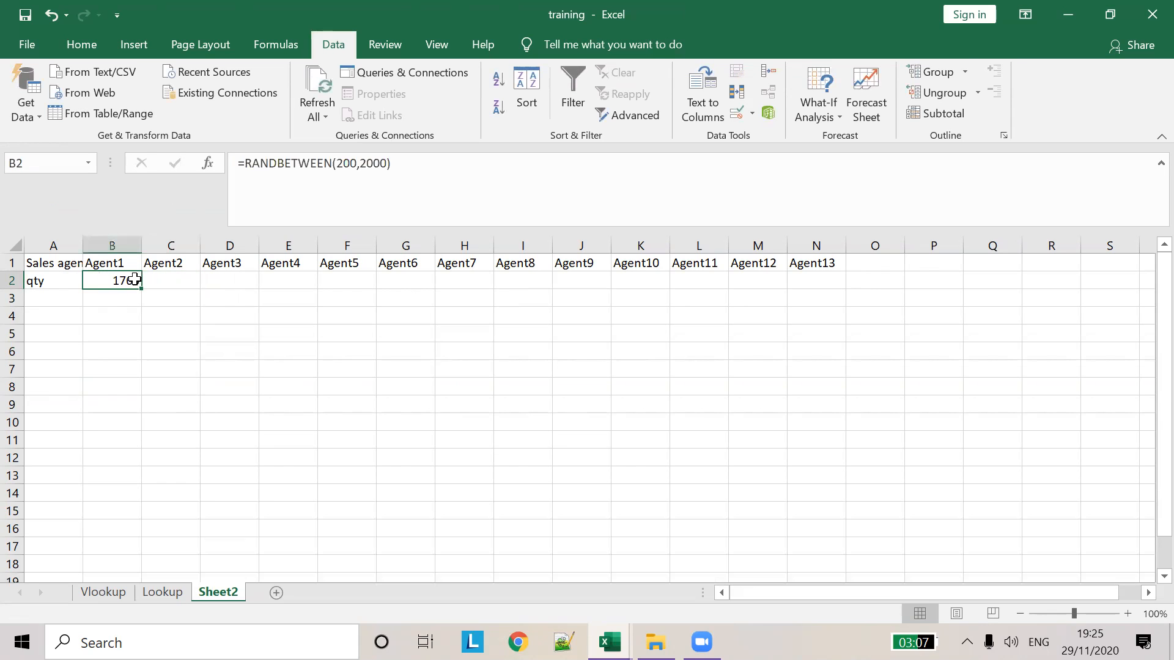
drag(143, 290, 826, 293)
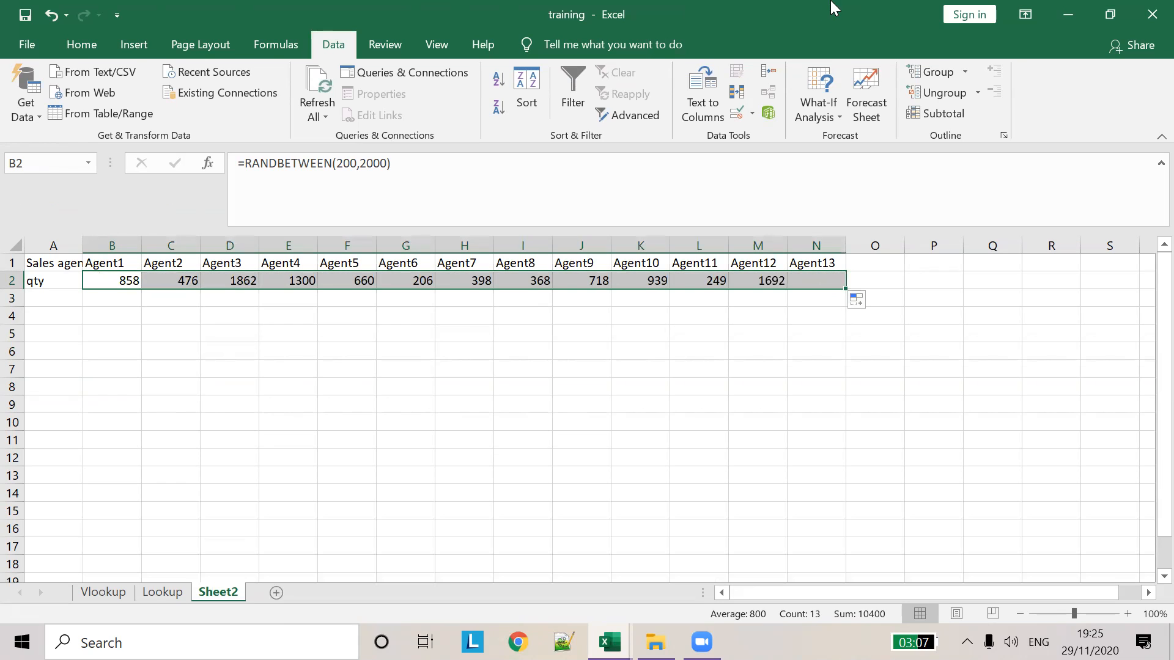
click(582, 330)
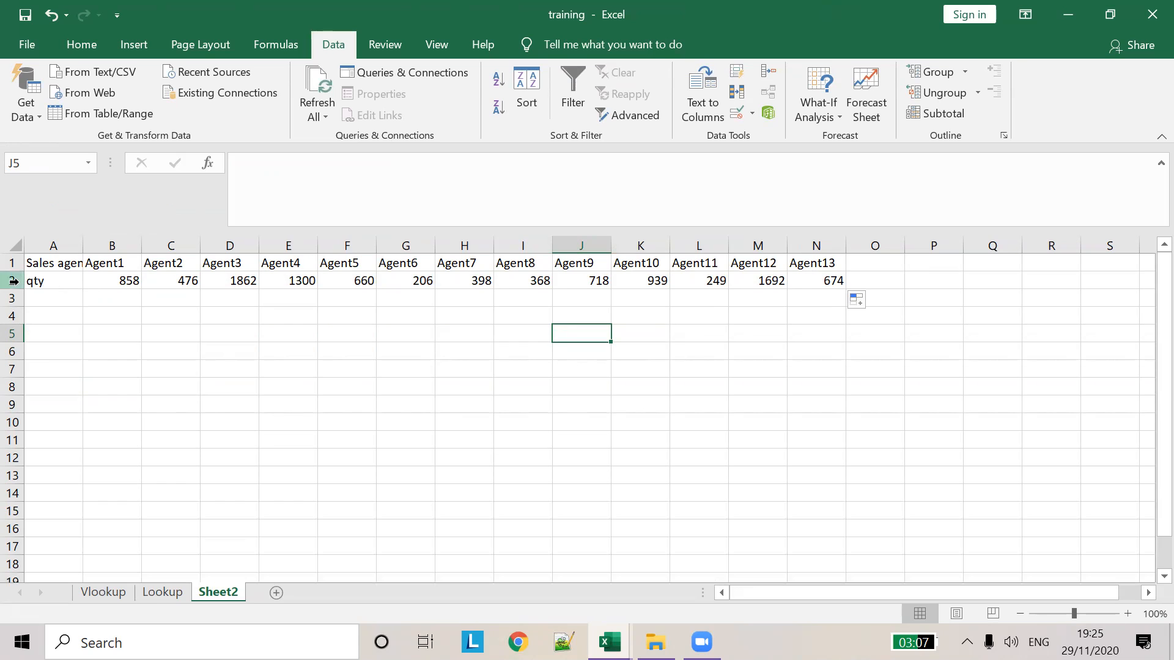
Check the next row label in the practice workbook and label A3 of the training workbook's new sheet as revenue
click(61, 297)
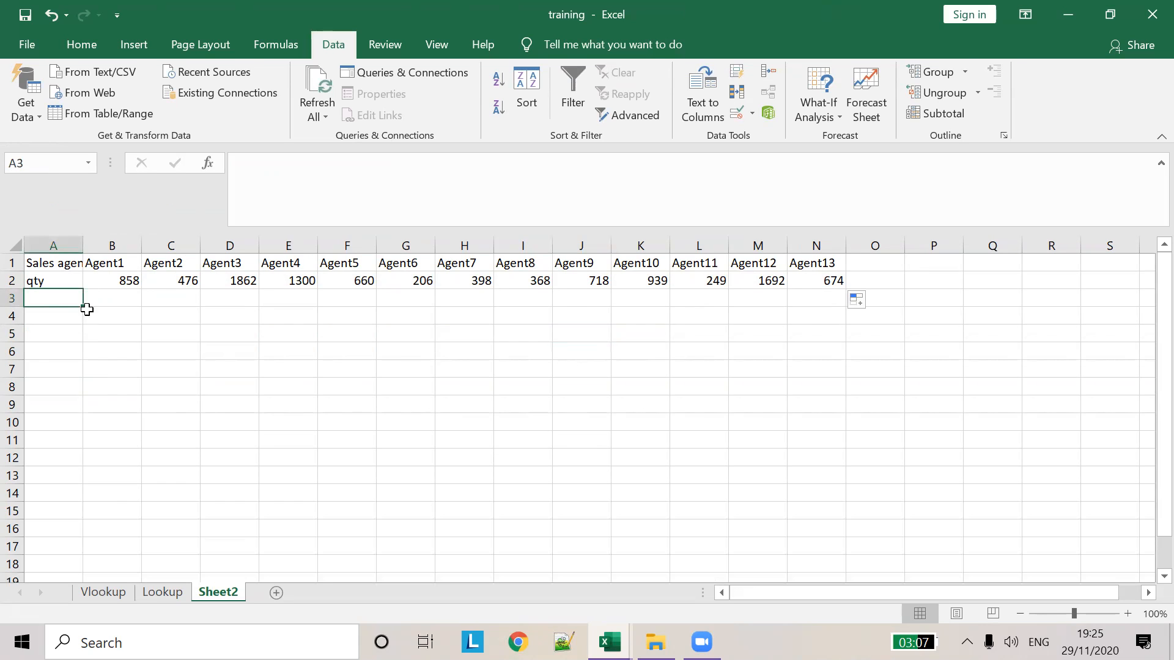
key(alt)
key(a)
key(alt+Tab)
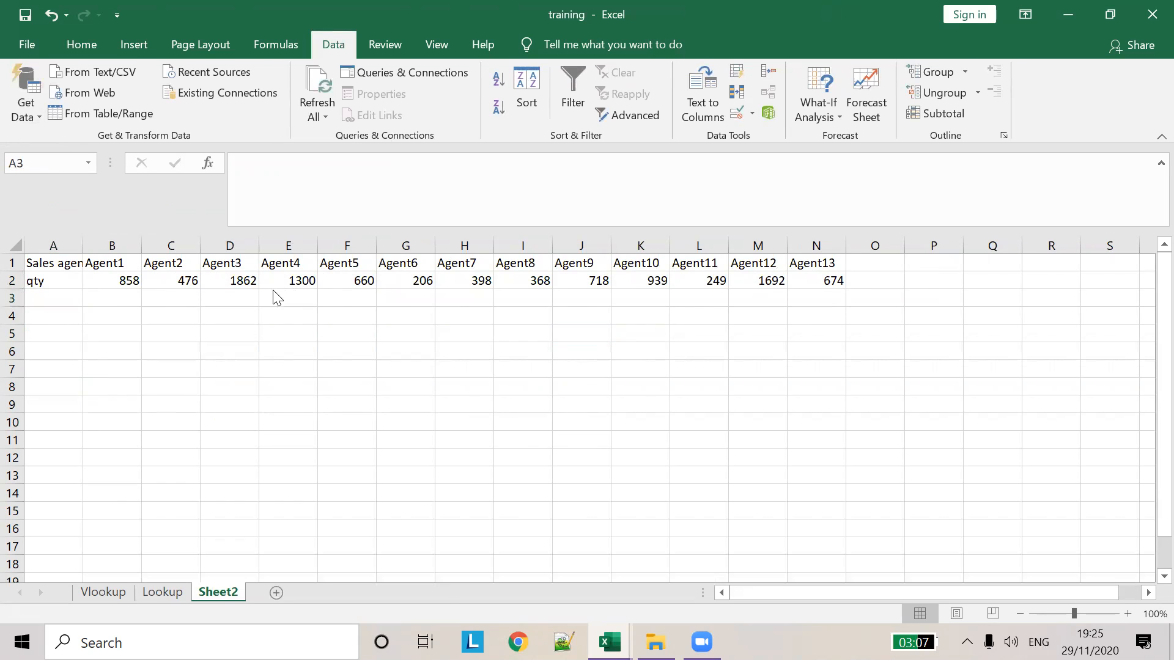
key(alt+Tab)
text(revenue)
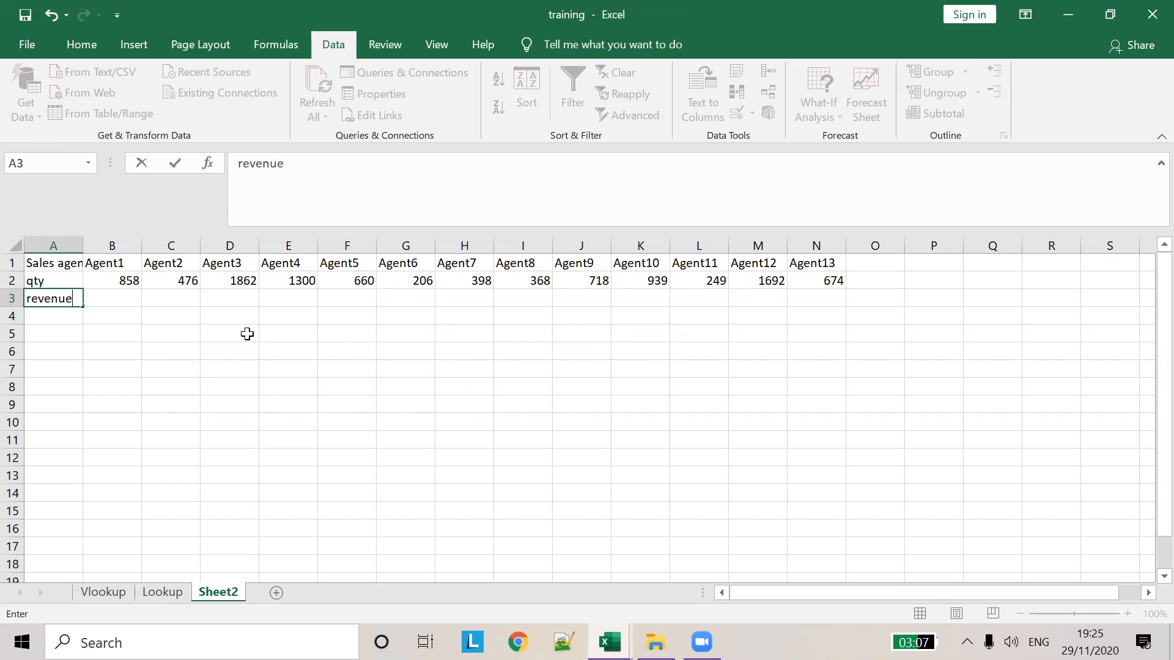
key(Tab)
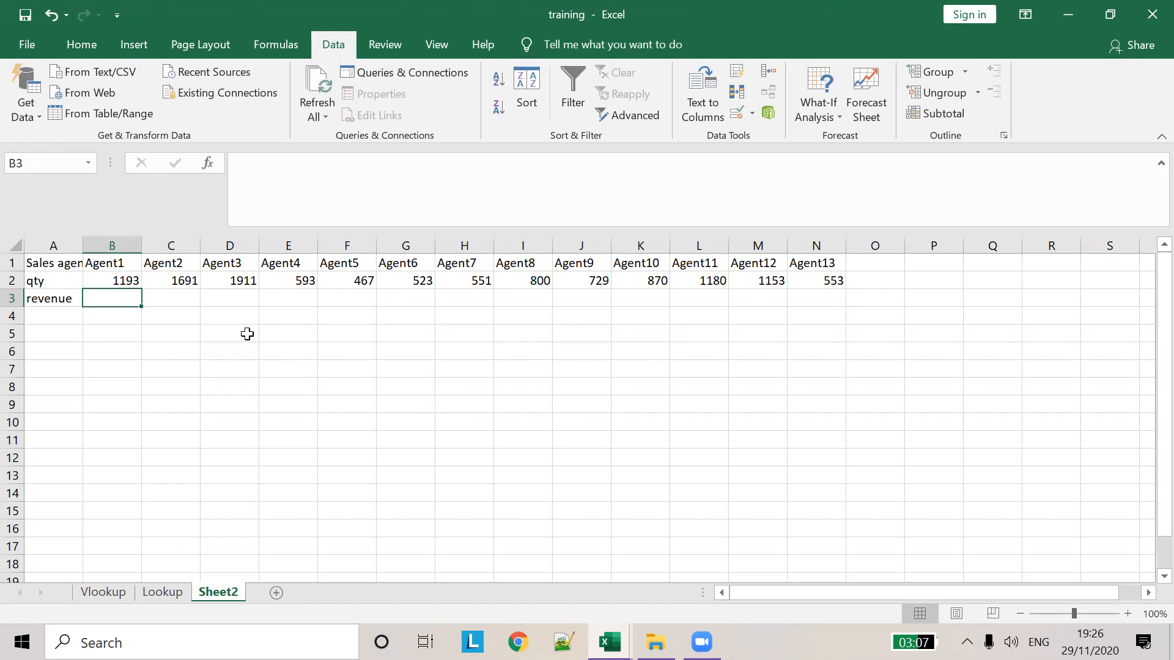
Enter the formula =RANDBETWEEN(10000,120000) in B3 as Agent1's revenue
text(=RAND)
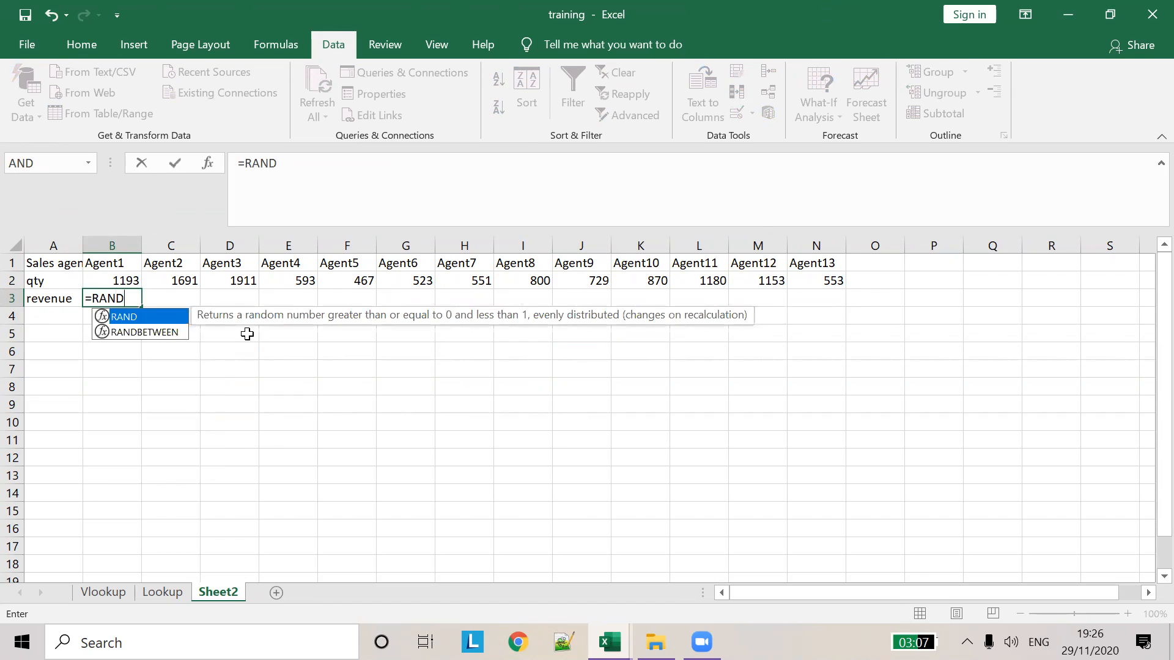
key(Down)
key(Tab)
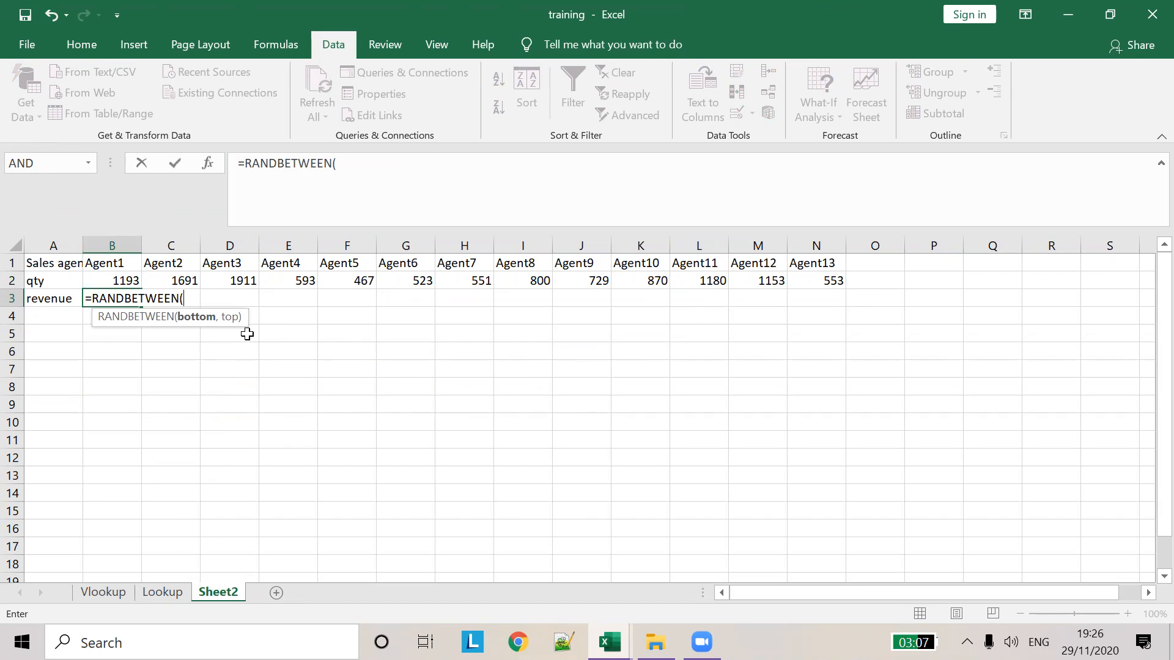
text(10000,1000)
key(BackSpace)
key(BackSpace)
key(BackSpace)
text(20000)
key(Left)
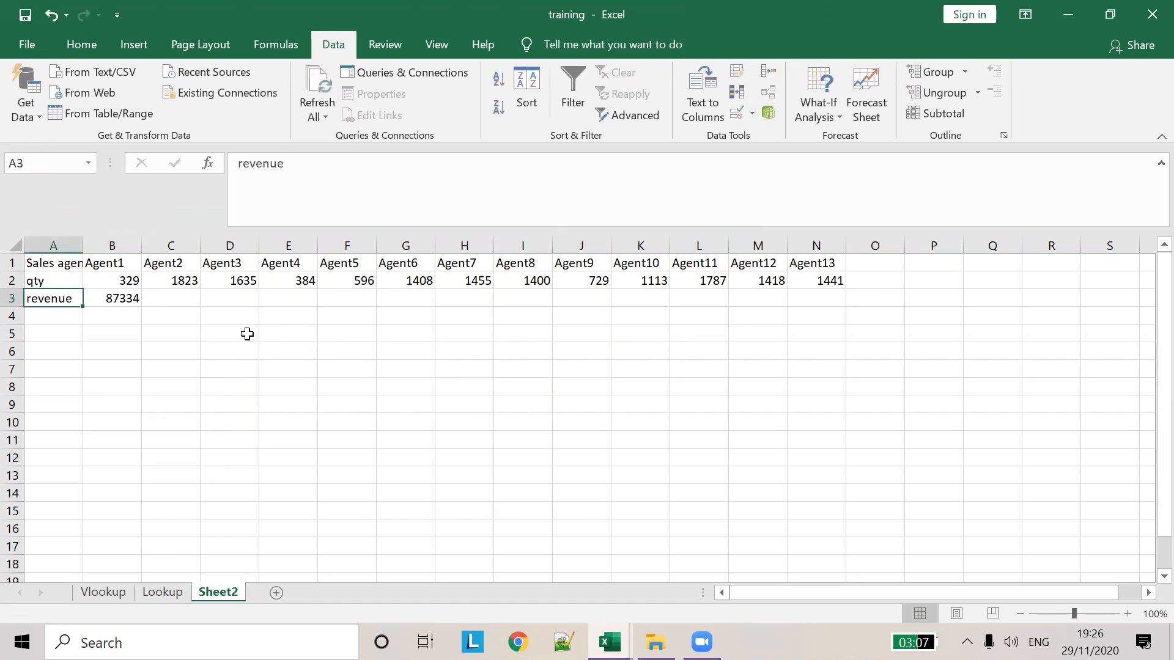
key(Right)
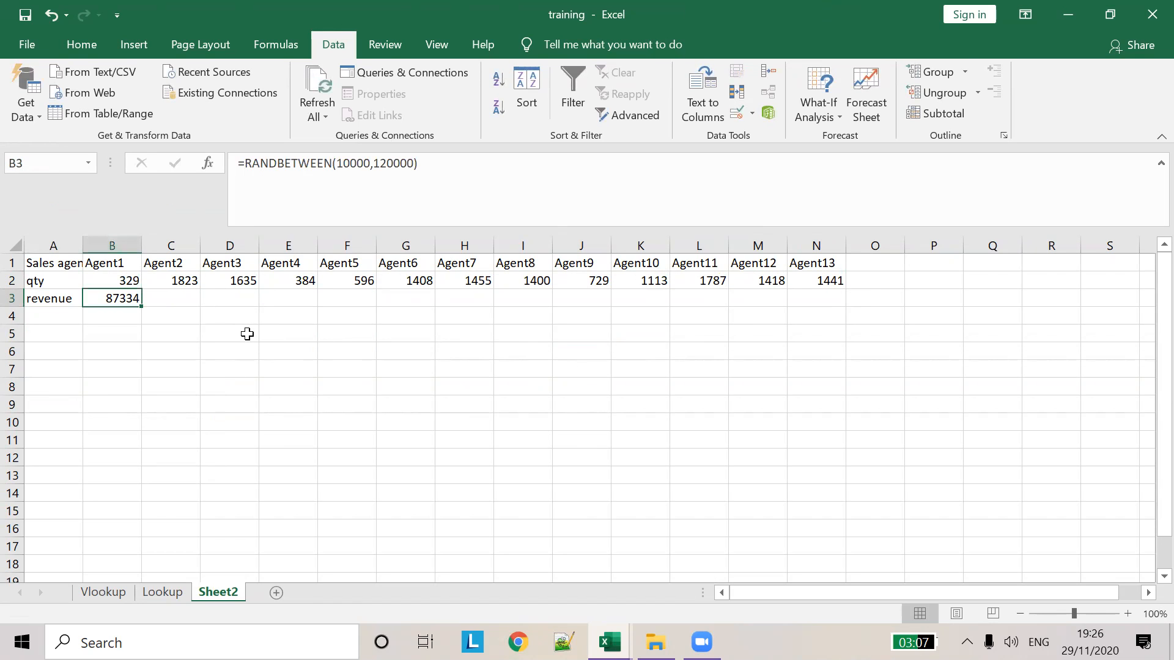
Change the upper bound of the revenue formula in B3 to 20000 and fill it across row 3 to N3
click(362, 162)
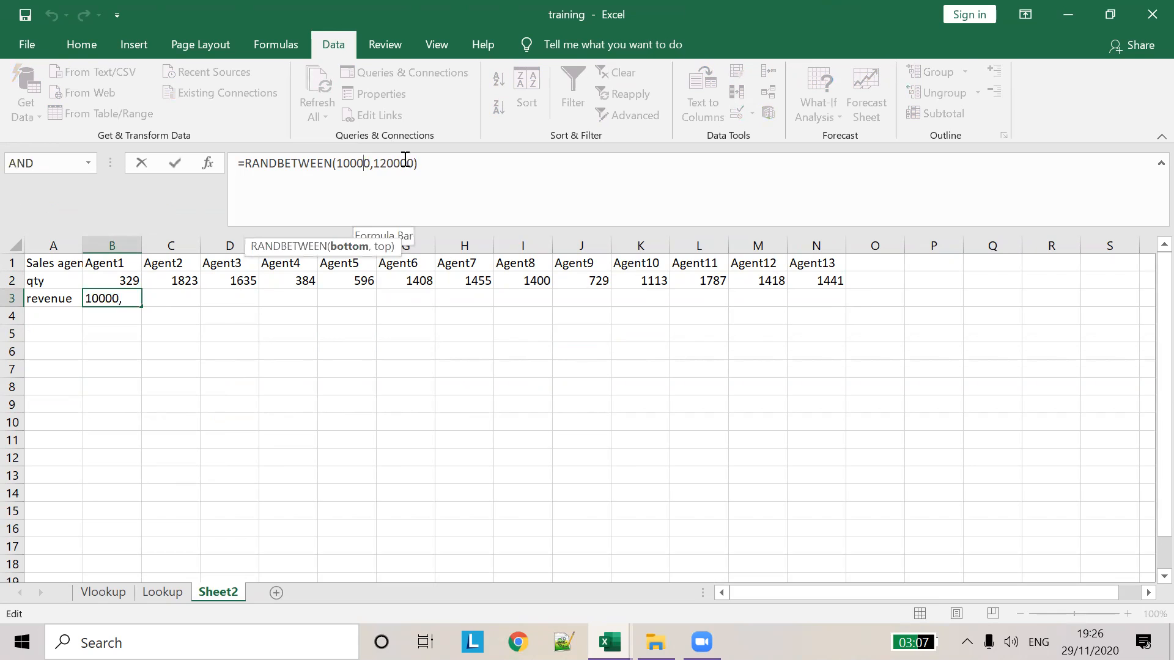
click(380, 162)
key(BackSpace)
key(Delete)
text(2)
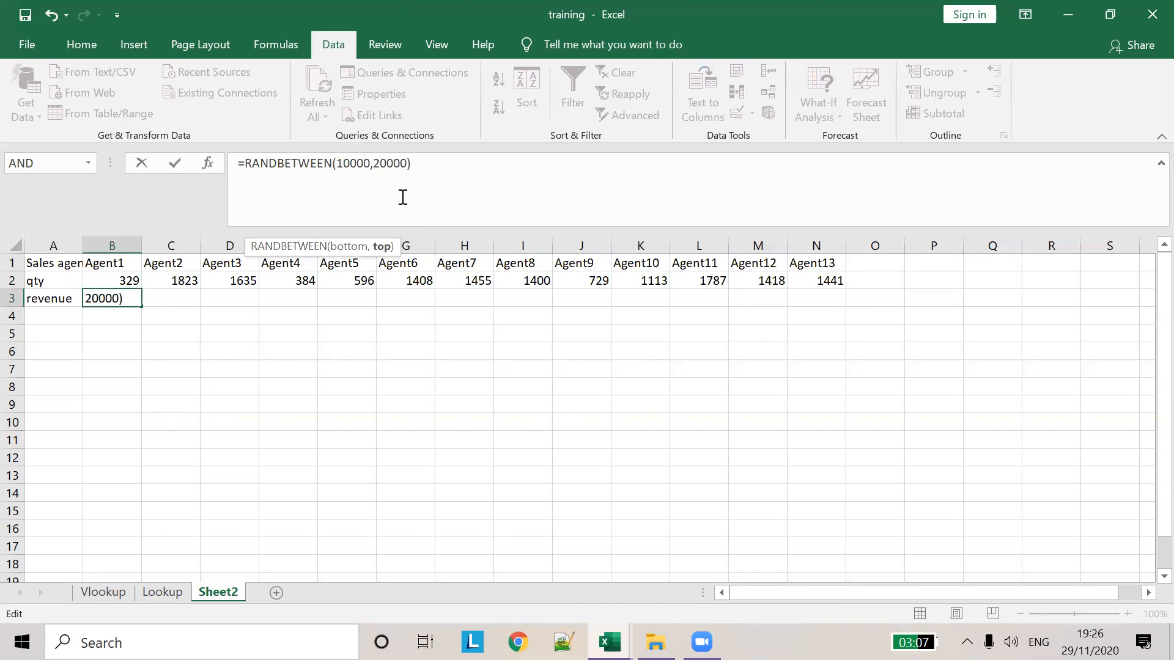
key(Tab)
click(122, 308)
drag(143, 311, 838, 318)
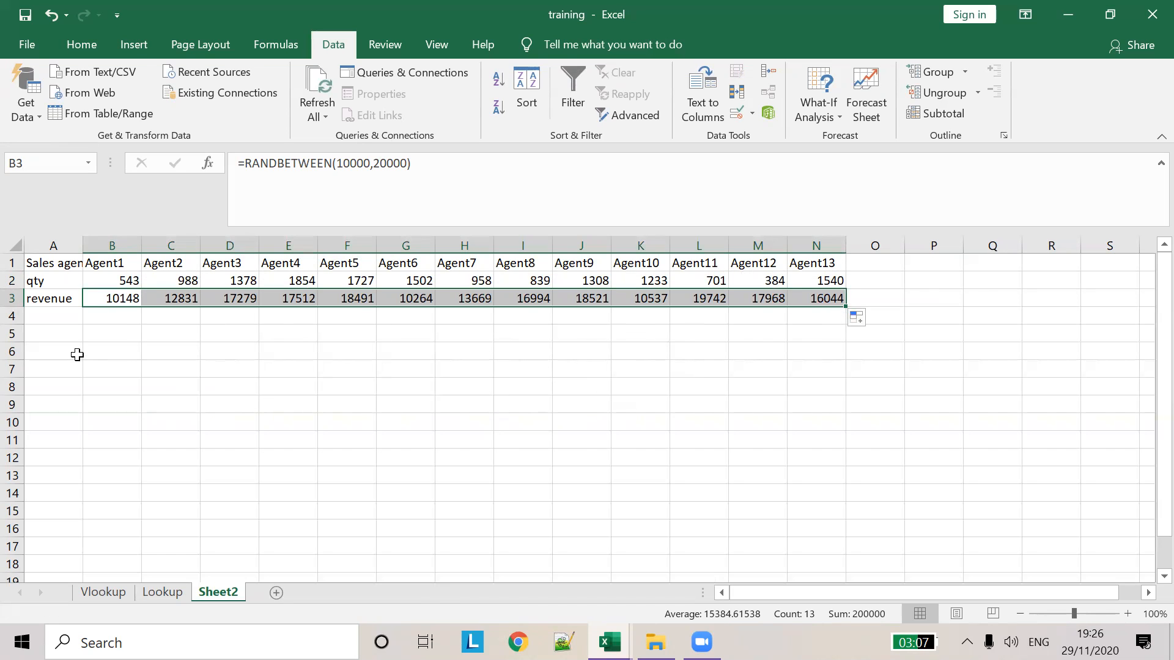
Check the remaining row label in the practice workbook and label A4 of the training workbook's new sheet as price
click(69, 316)
key(alt+Tab)
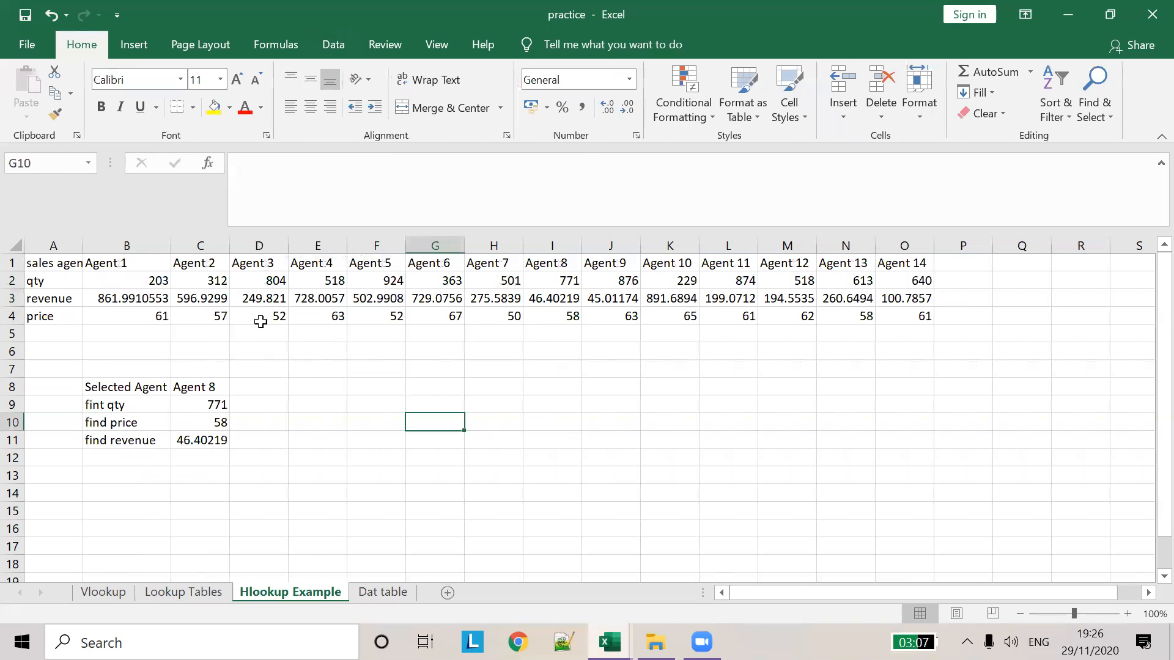
key(alt+Tab)
text(price)
key(Tab)
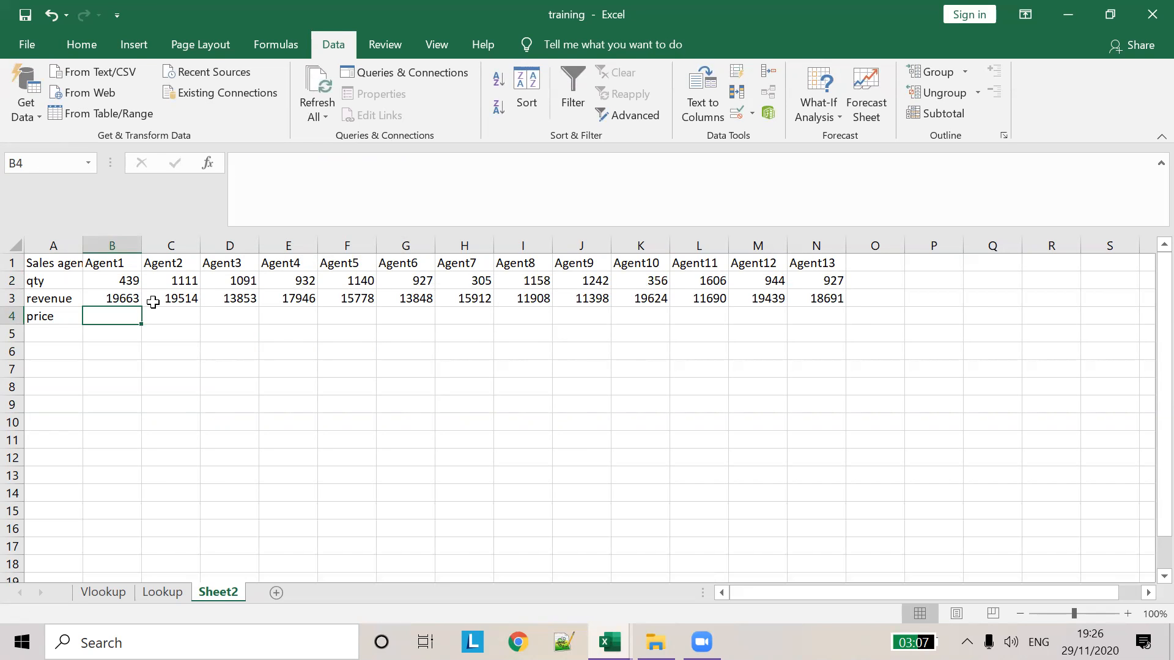
Enter the formula =RANDBETWEEN(100,200) in B4 as Agent1's price
text(=RAN)
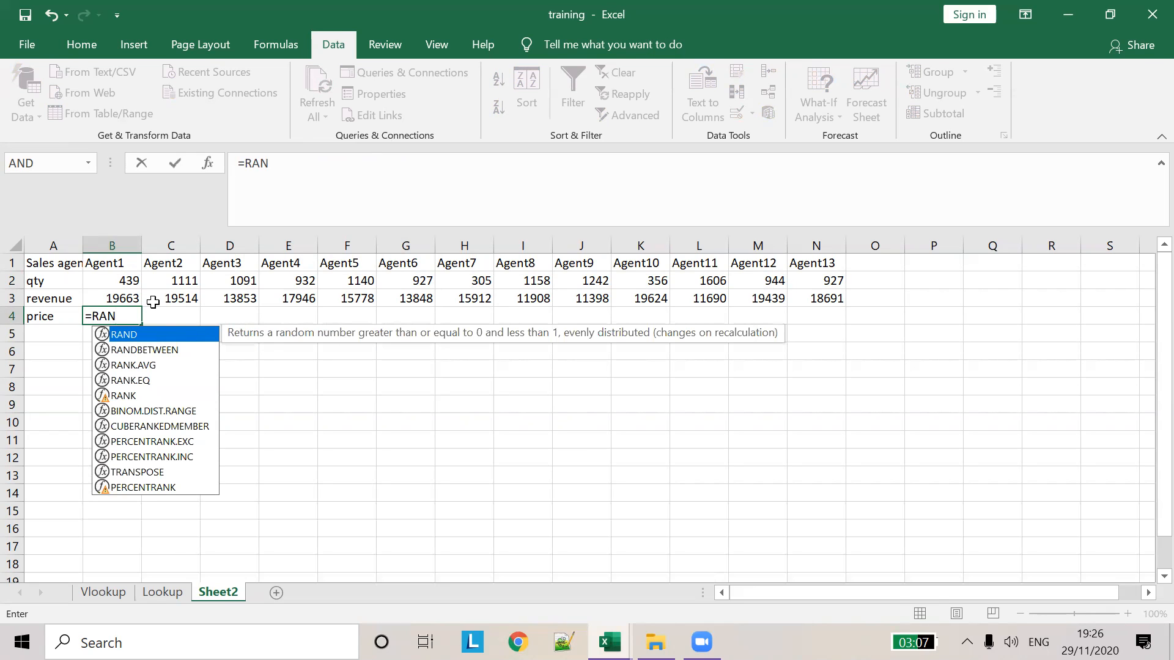
key(Down)
text(()
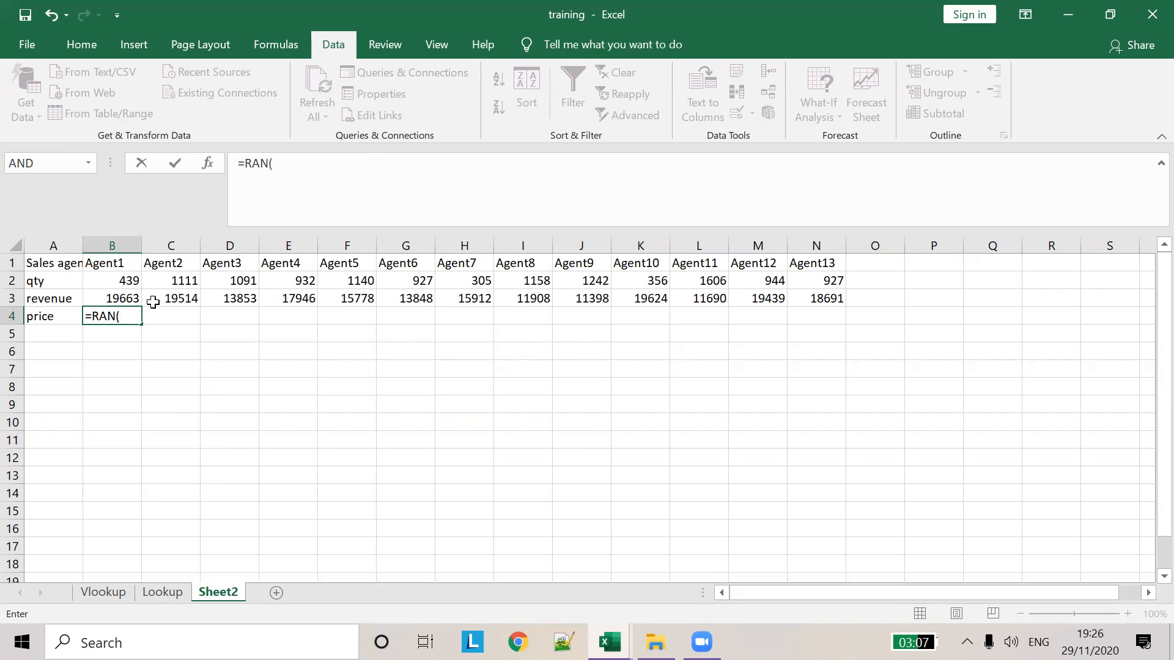
key(BackSpace)
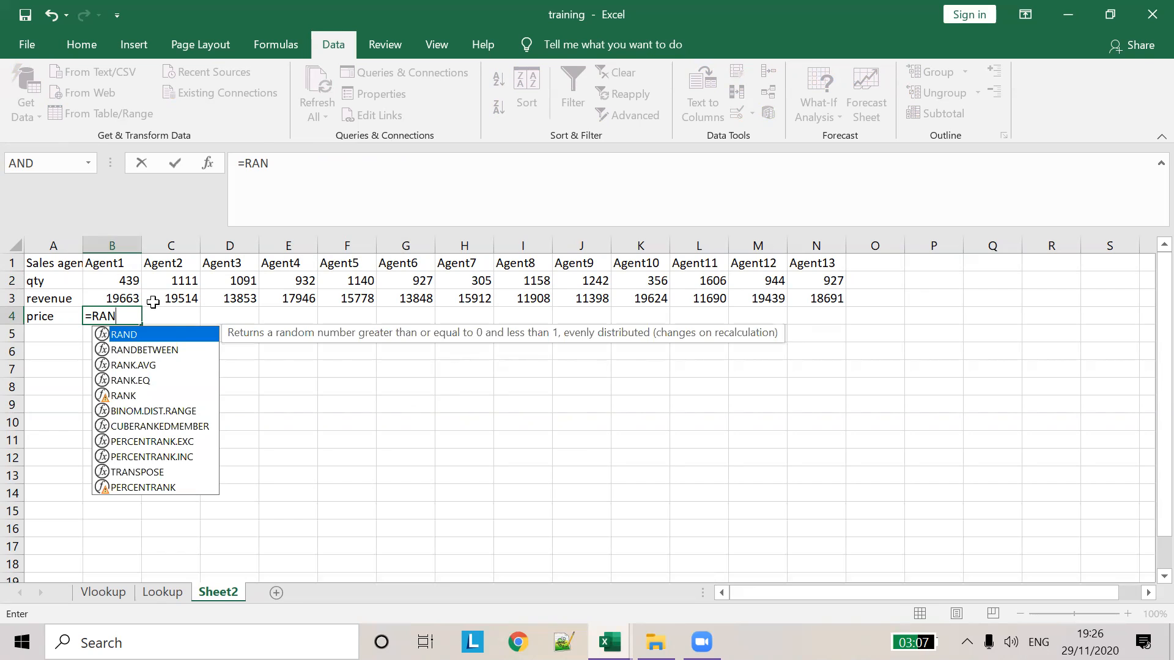
key(Down)
key(Tab)
text(100)
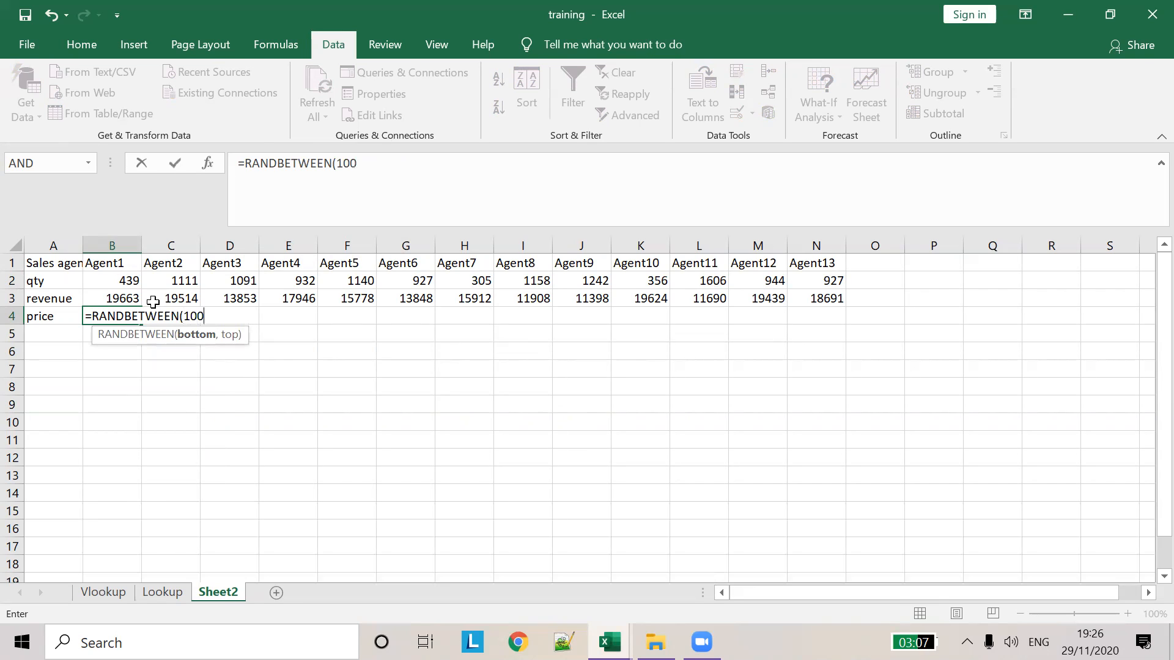
text(,200))
key(Tab)
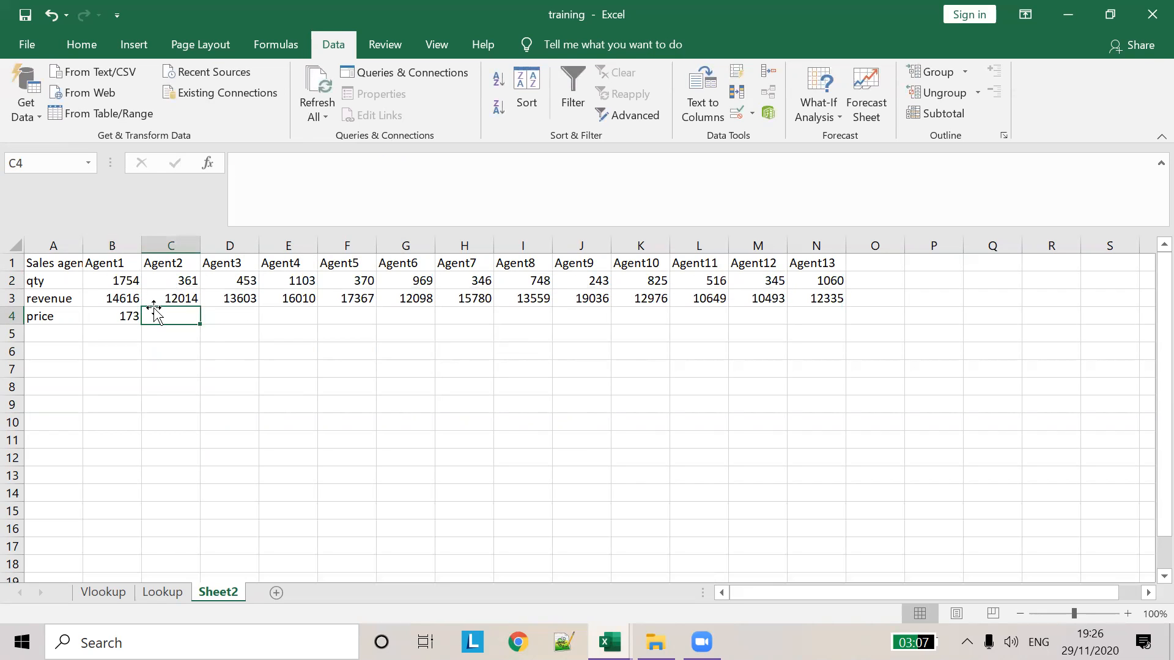
Fill the price formula from B4 across row 4 to N4
click(130, 314)
drag(145, 325, 834, 312)
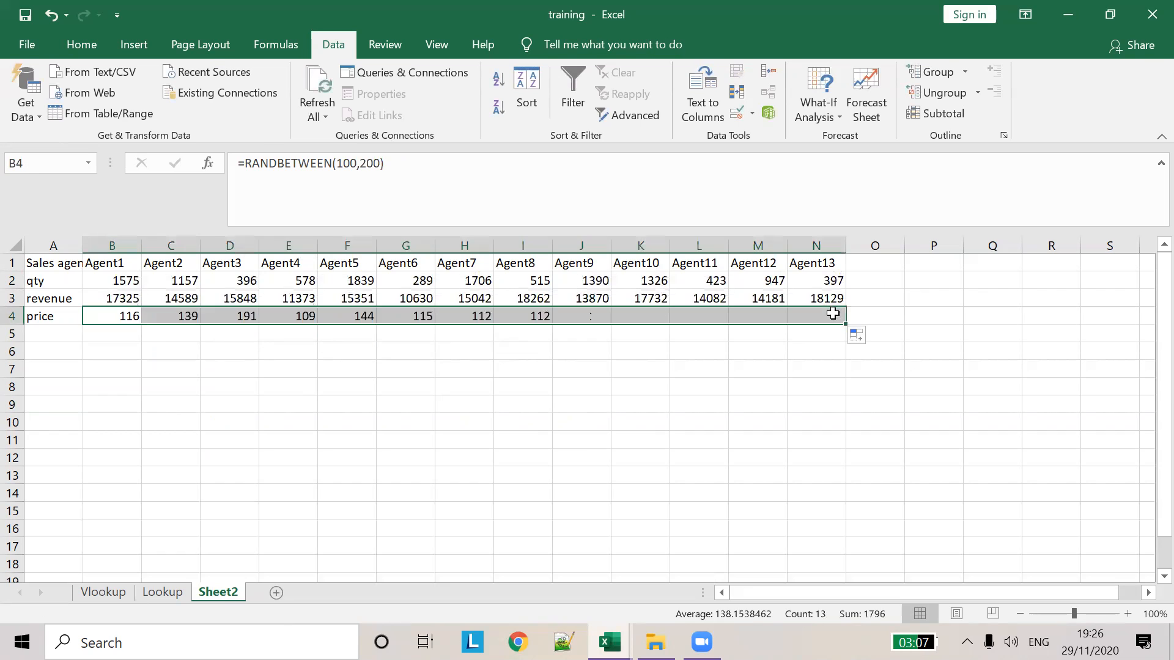
click(759, 377)
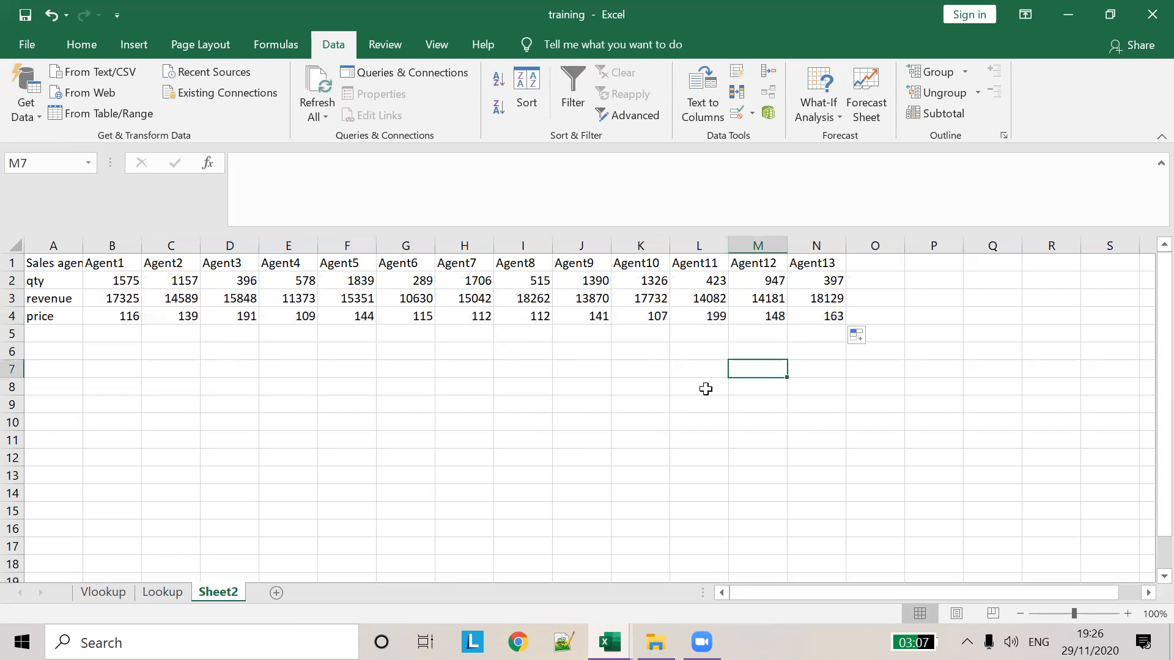
Rename Sheet2 as hlookup
double_click(224, 593)
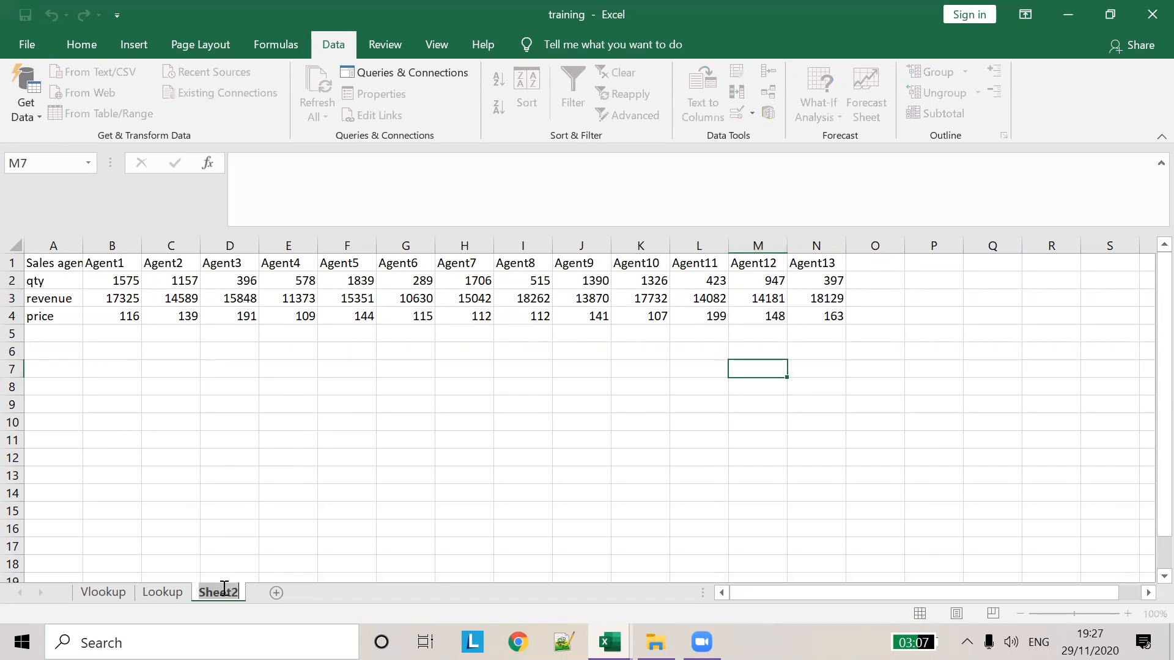
text(hlookup)
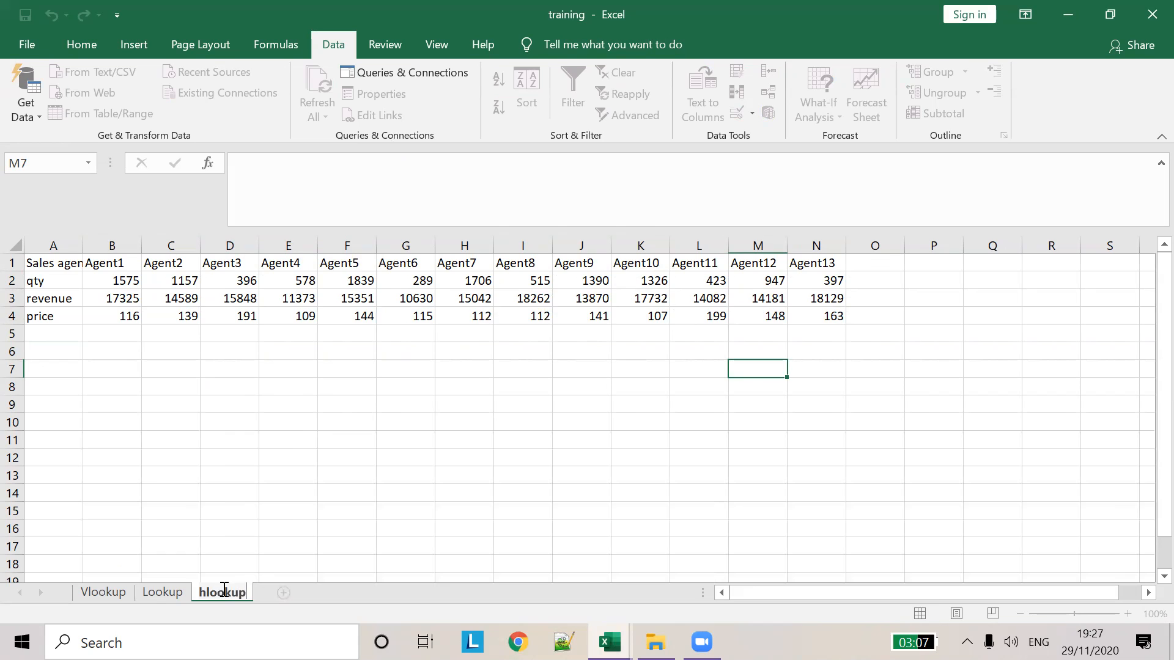
key(Return)
click(245, 405)
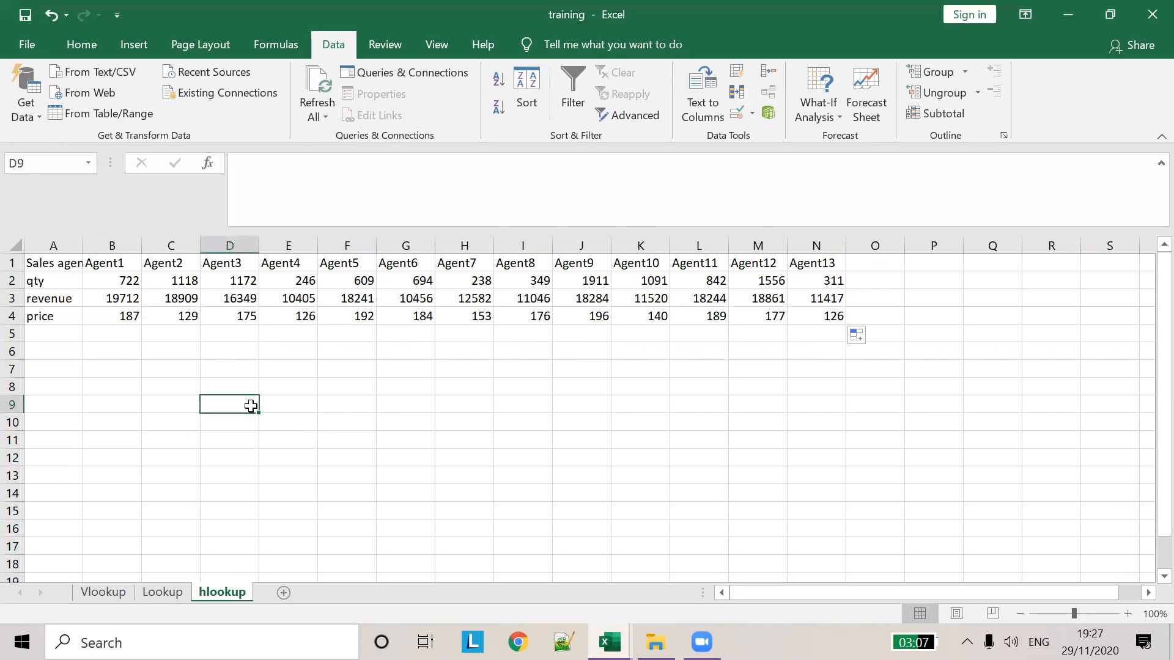
Label cell A8 below the table as find agent
click(115, 380)
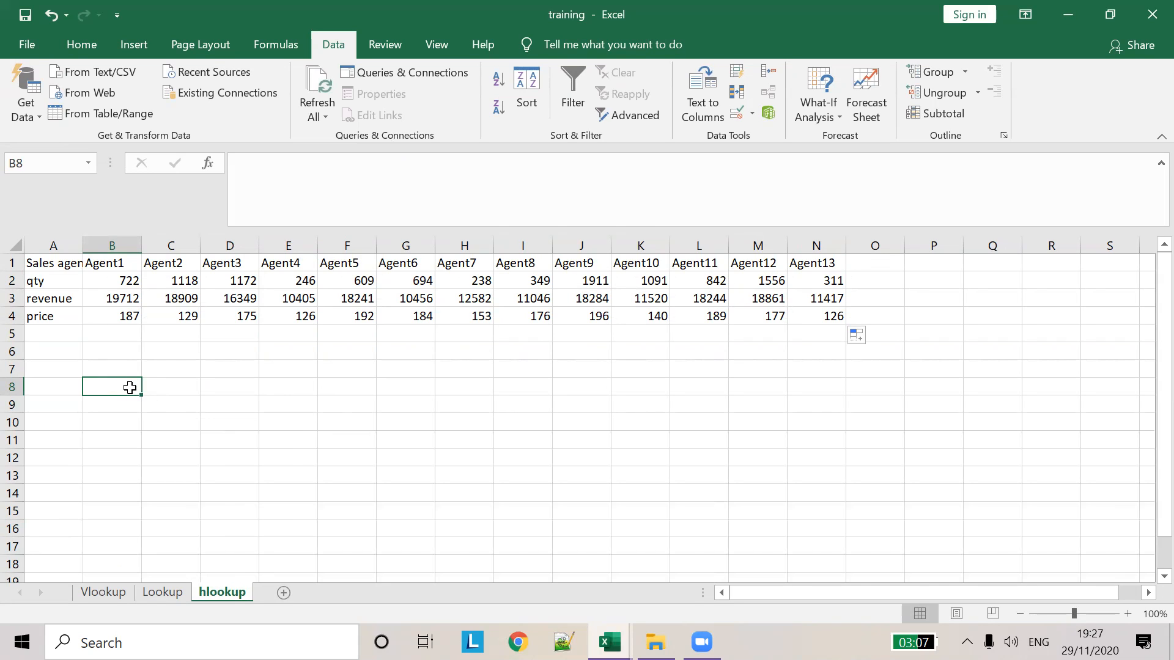
click(59, 390)
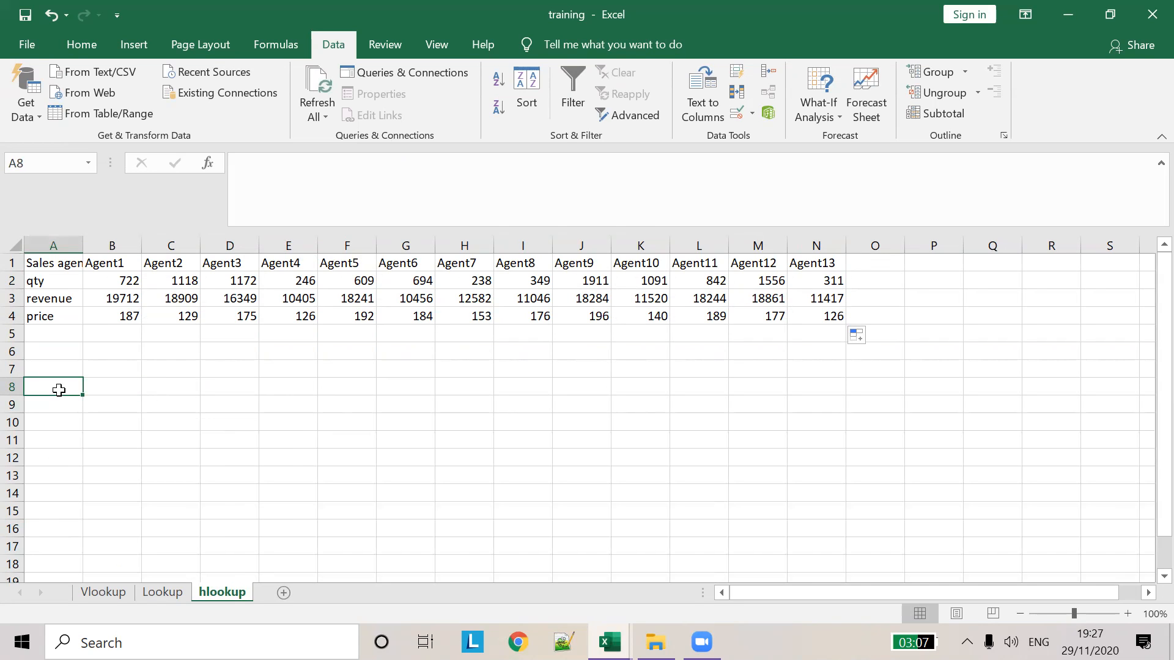
text(agen)
key(BackSpace)
key(BackSpace)
key(BackSpace)
key(BackSpace)
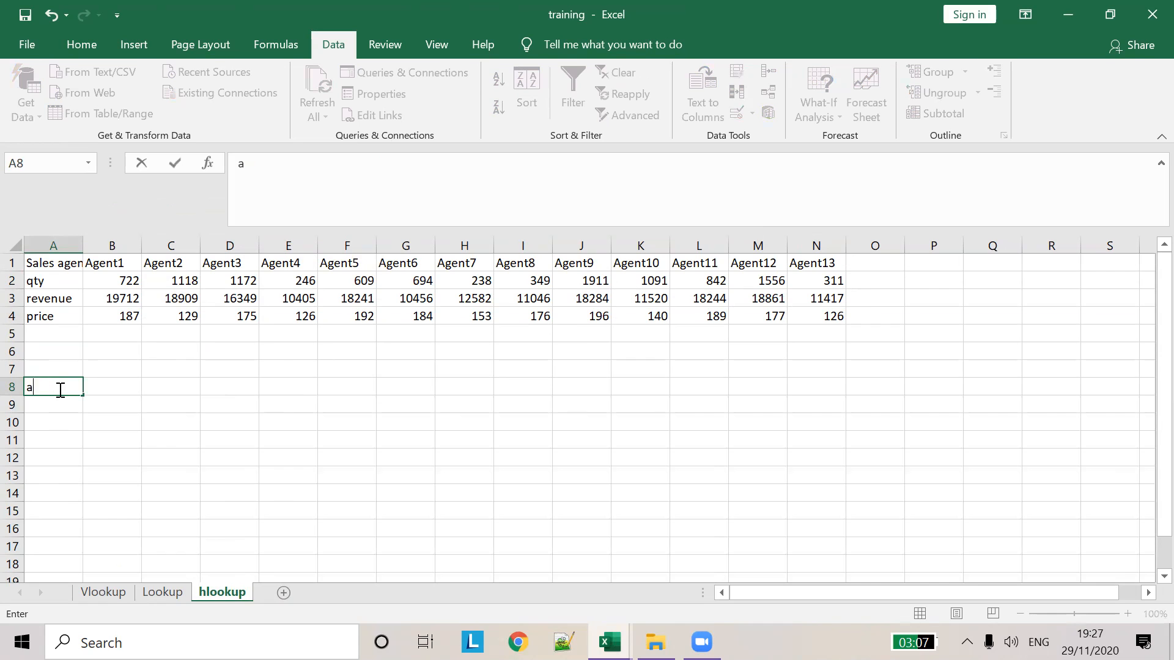
text(find agent)
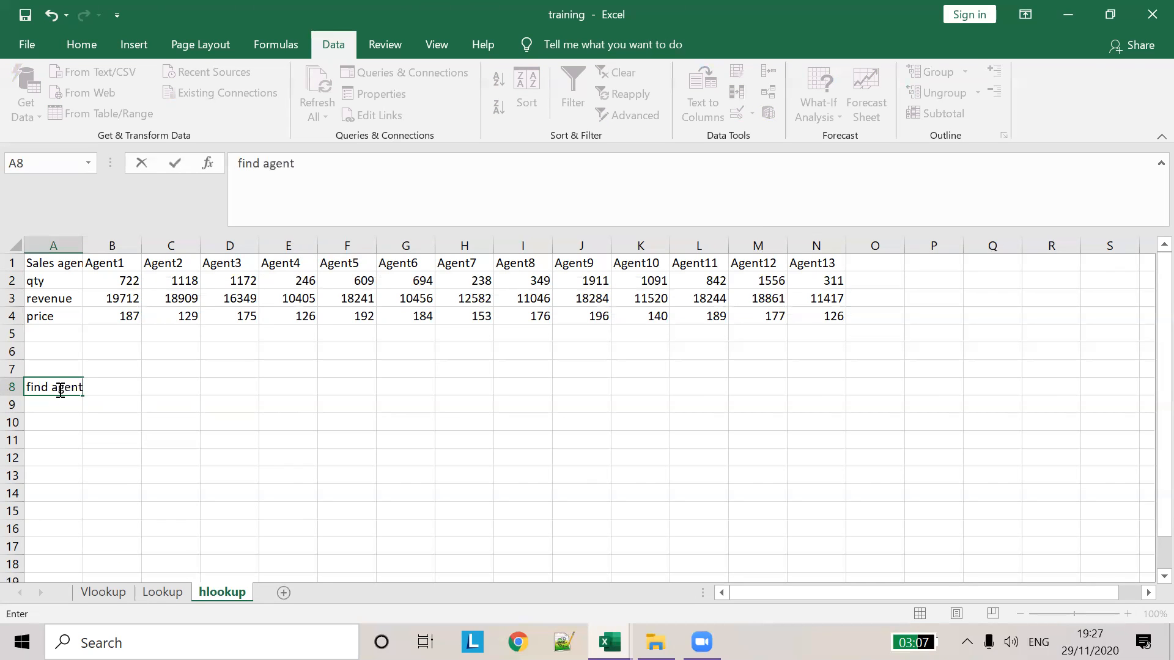
key(Tab)
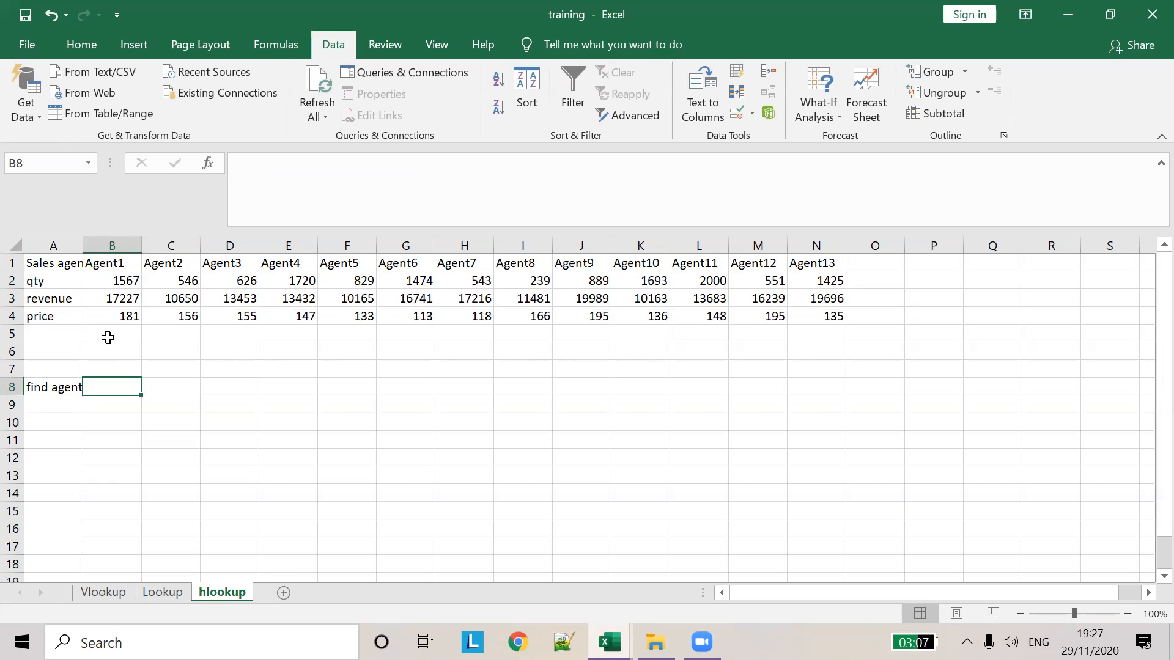
Add a list data validation to B8 with the agent names in =$B$1:$N$1 as its source
click(752, 115)
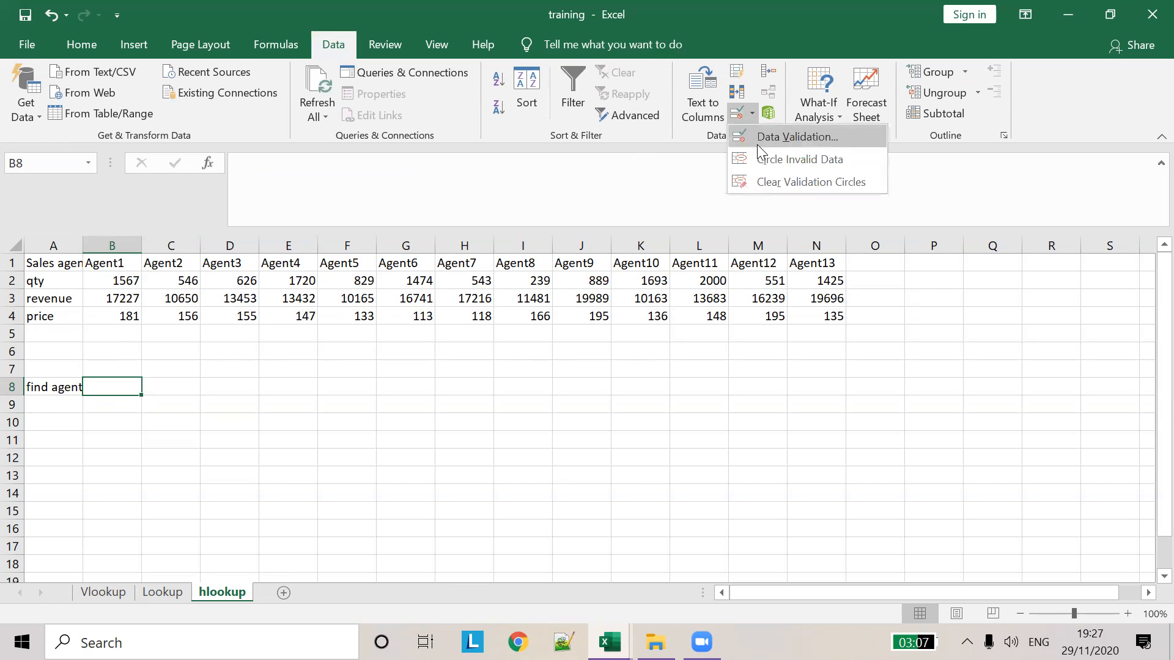
click(759, 142)
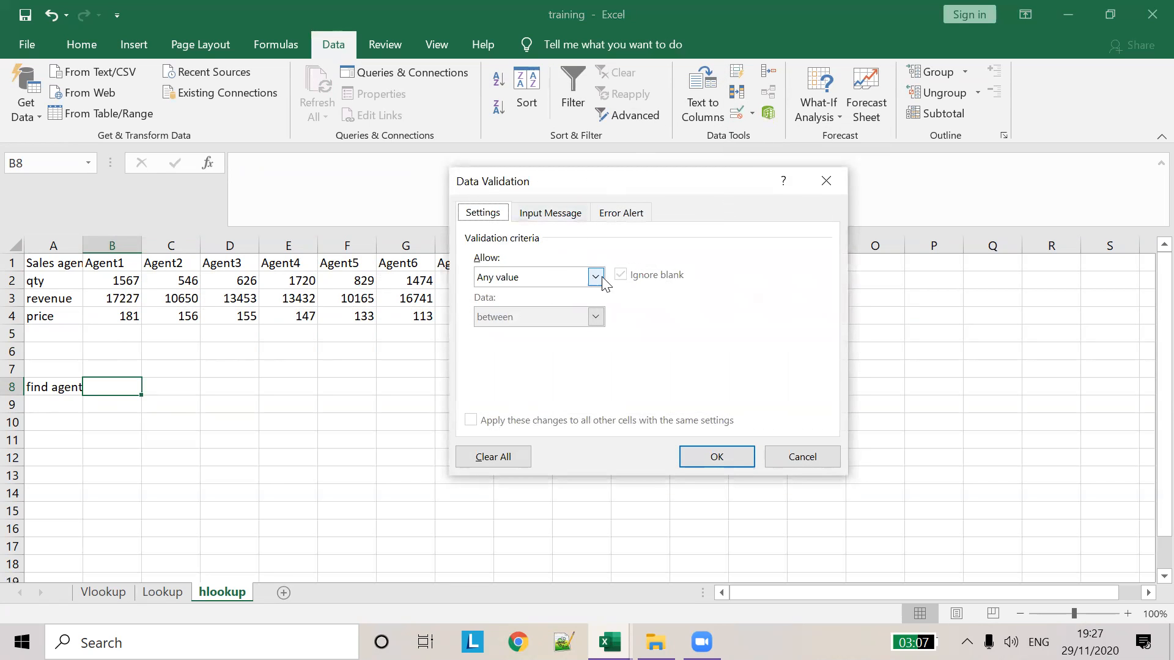
click(596, 277)
click(558, 332)
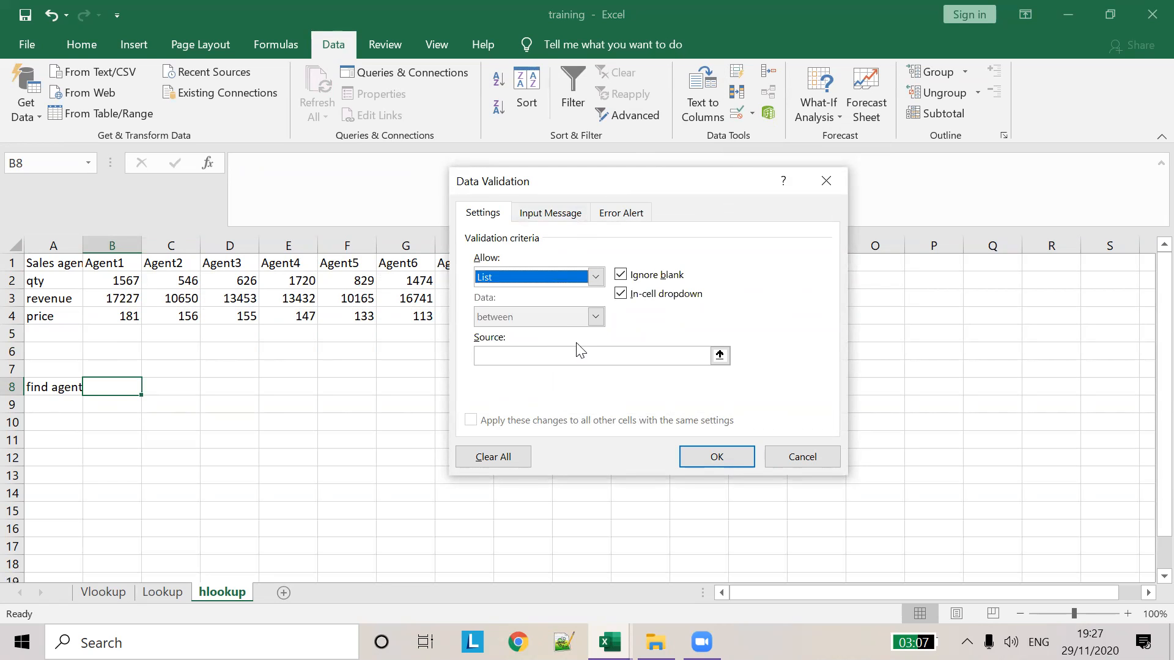
click(720, 356)
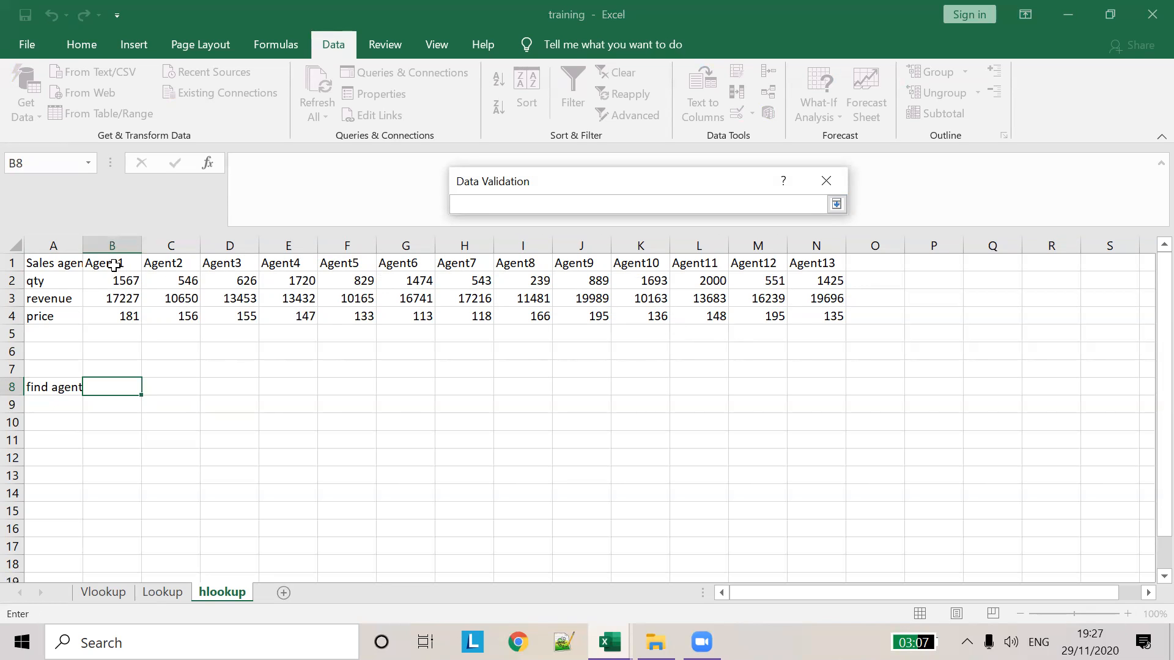
drag(113, 265, 821, 258)
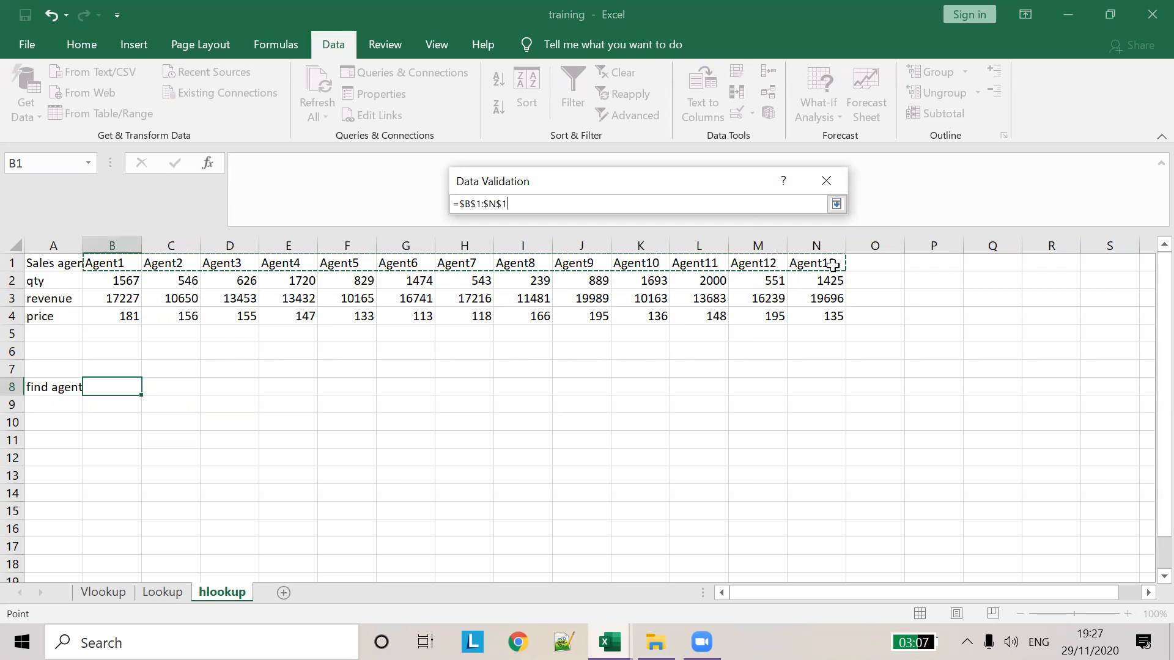
click(833, 264)
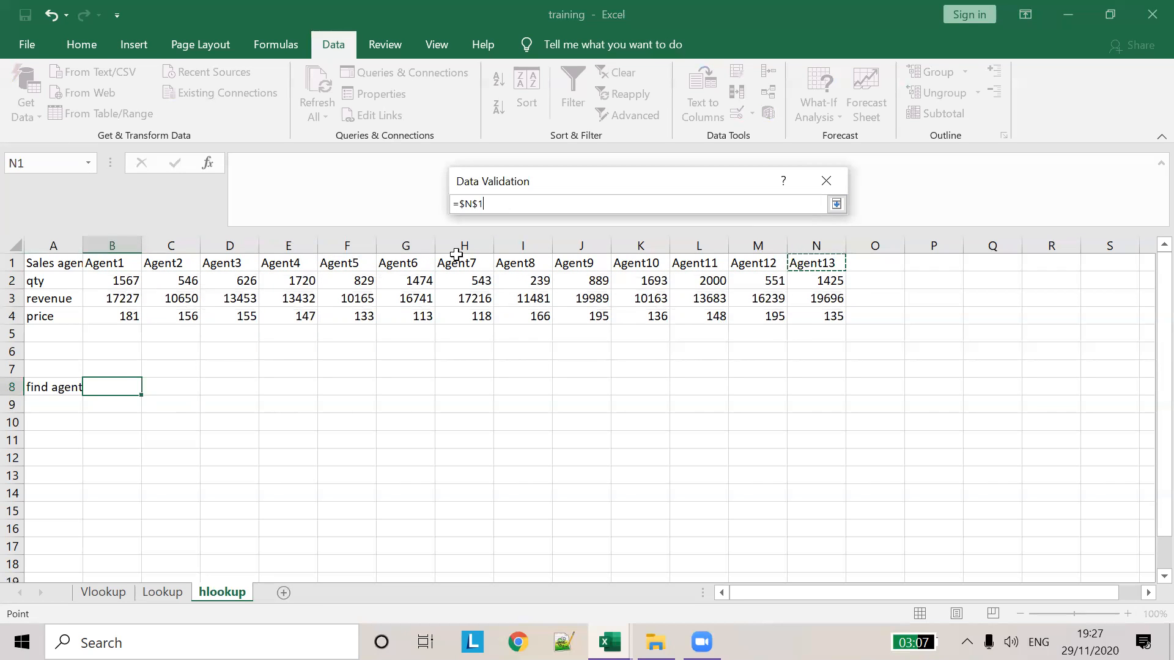
drag(672, 251, 821, 258)
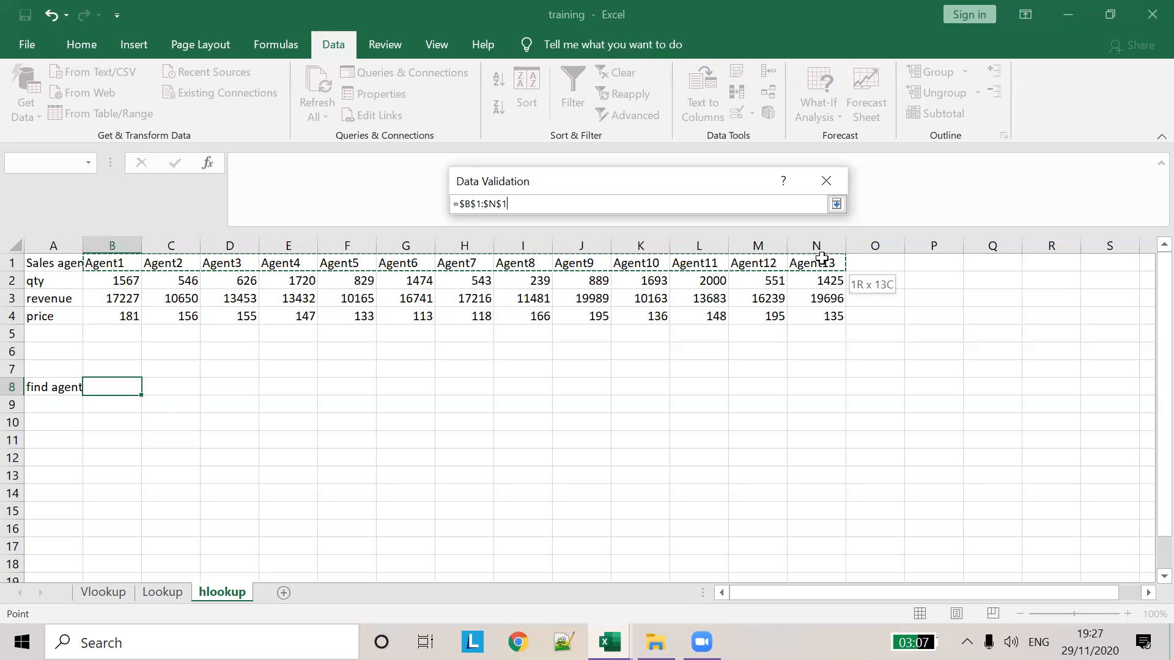
drag(821, 258, 819, 257)
key(Return)
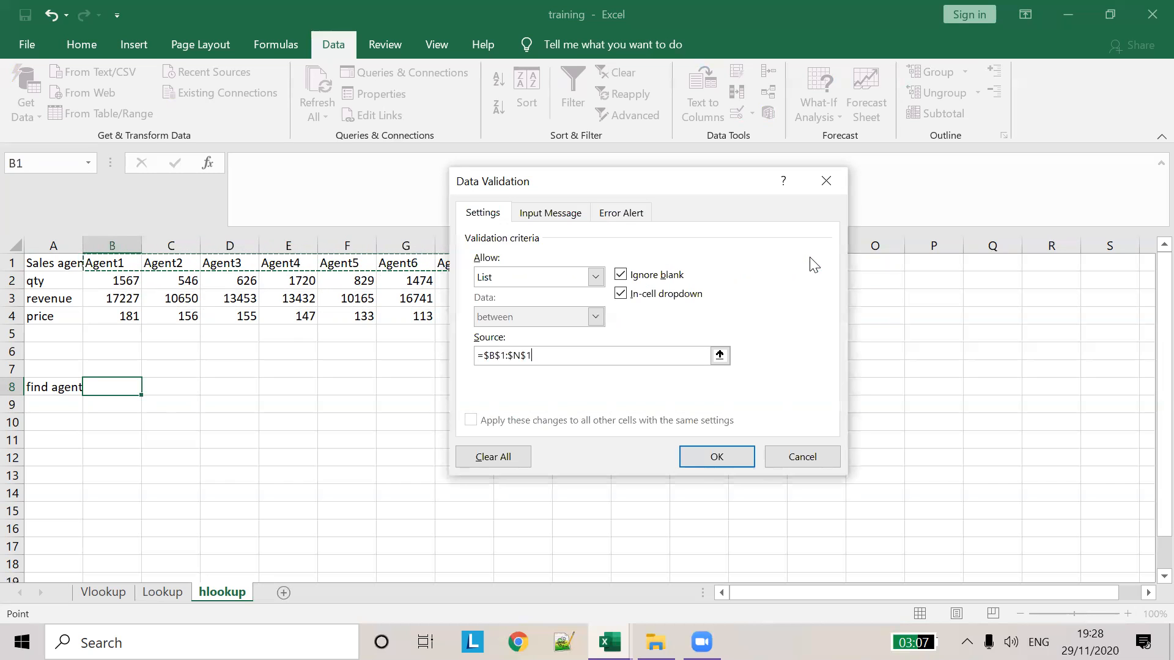
click(740, 457)
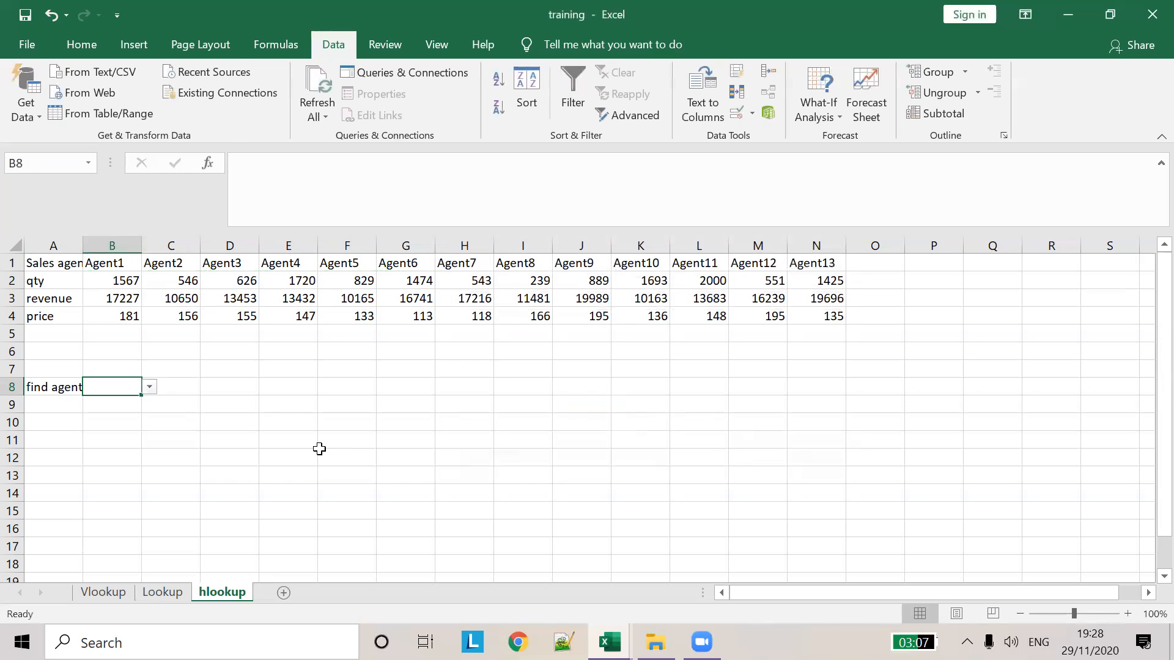
Look through the agent choices offered by the drop-down list in B8
click(150, 387)
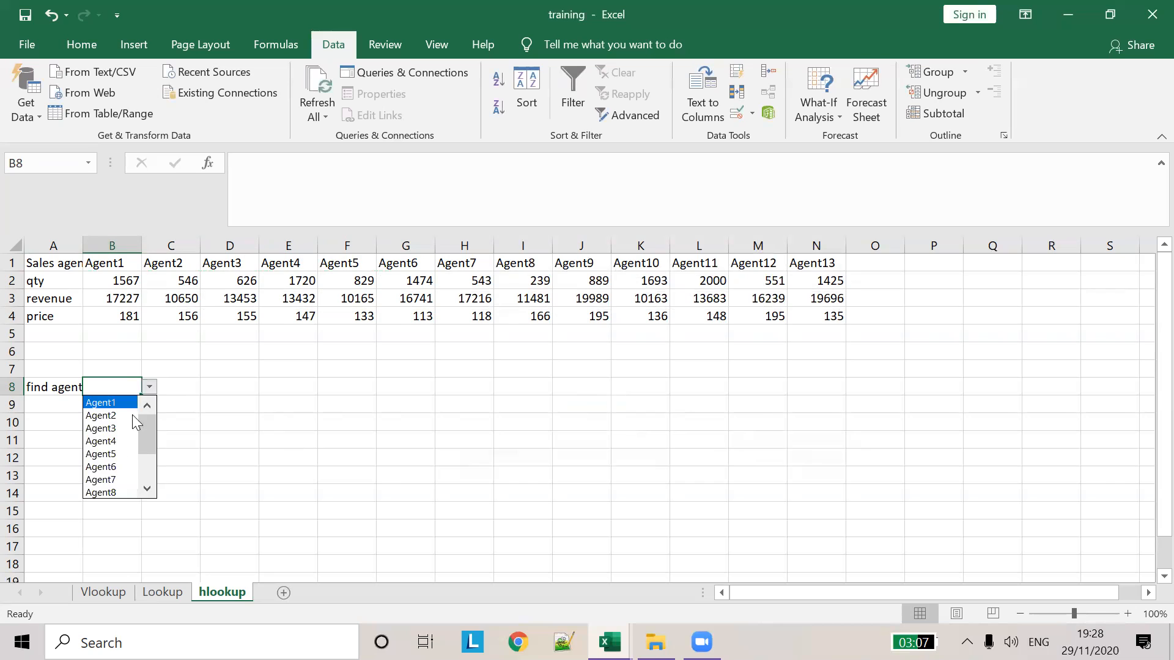
scroll(147, 450, down, 1)
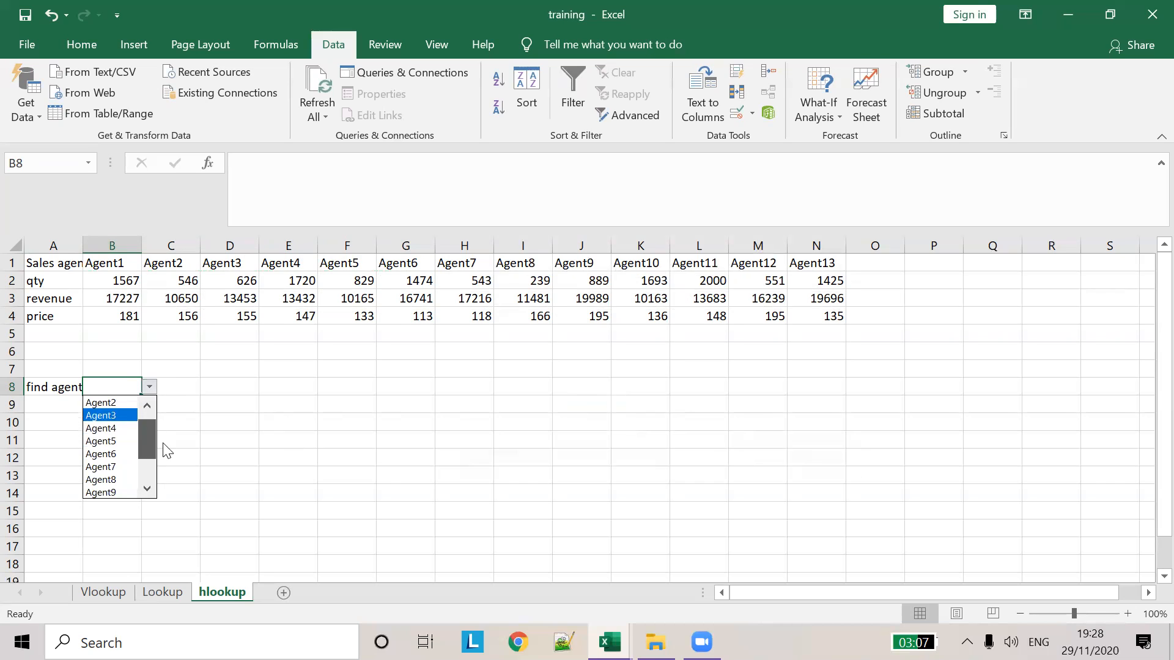
drag(145, 445, 145, 461)
click(190, 408)
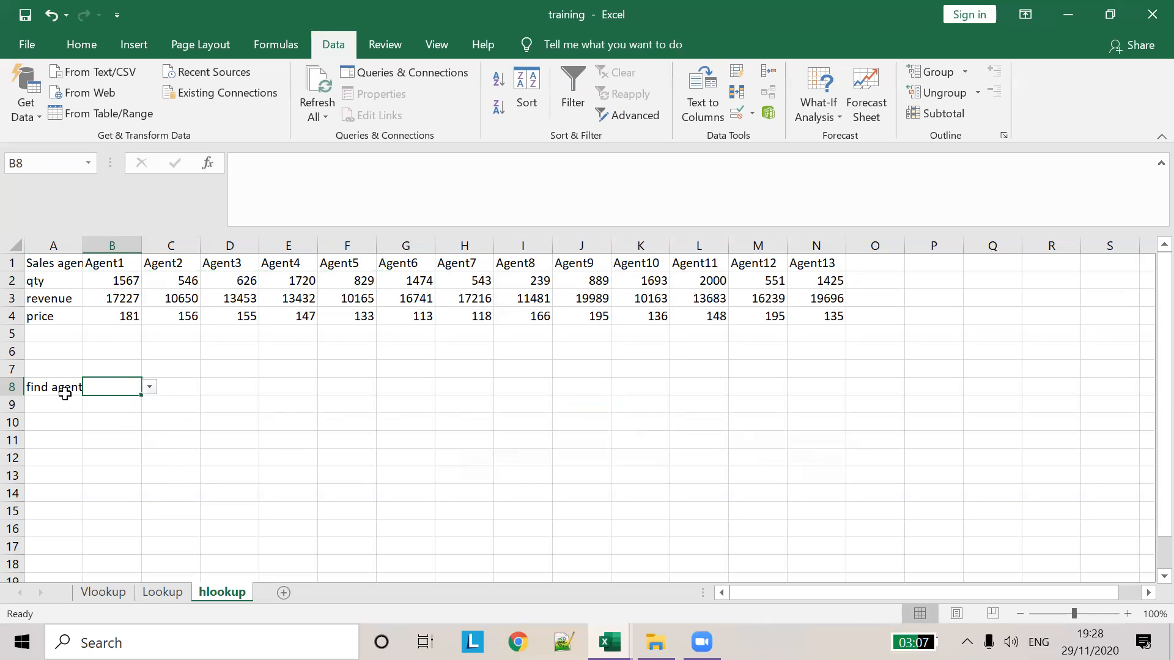
Label A9, A10 and A11 under find agent as qty, revenue and price
click(61, 403)
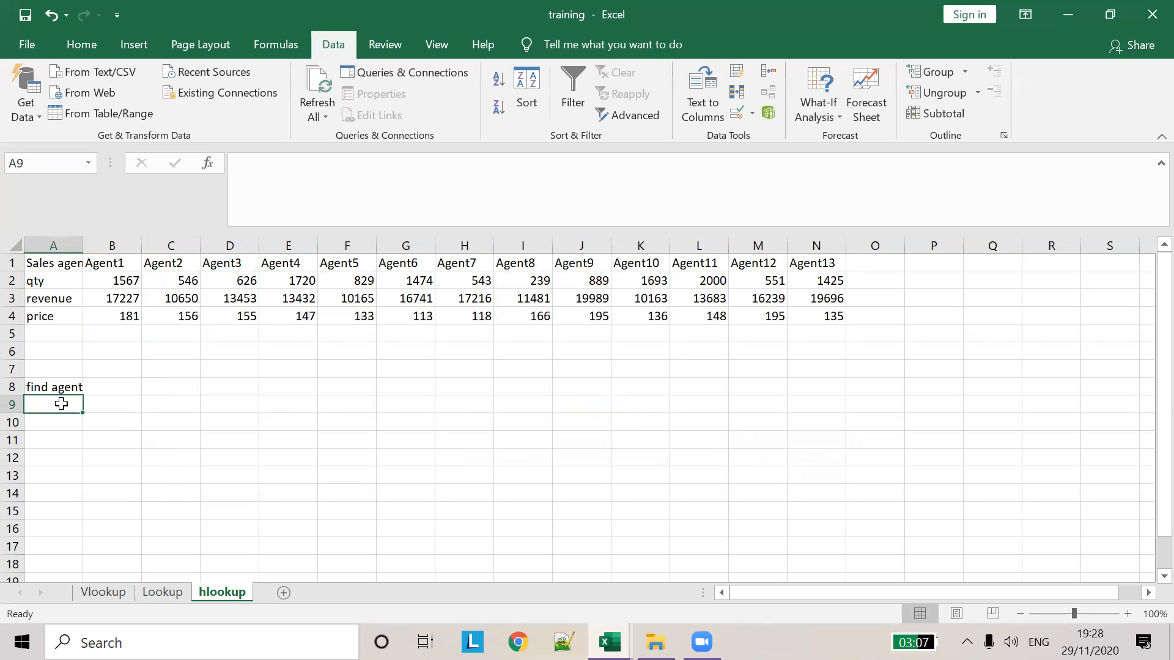
text(qty)
key(Return)
text(revenue)
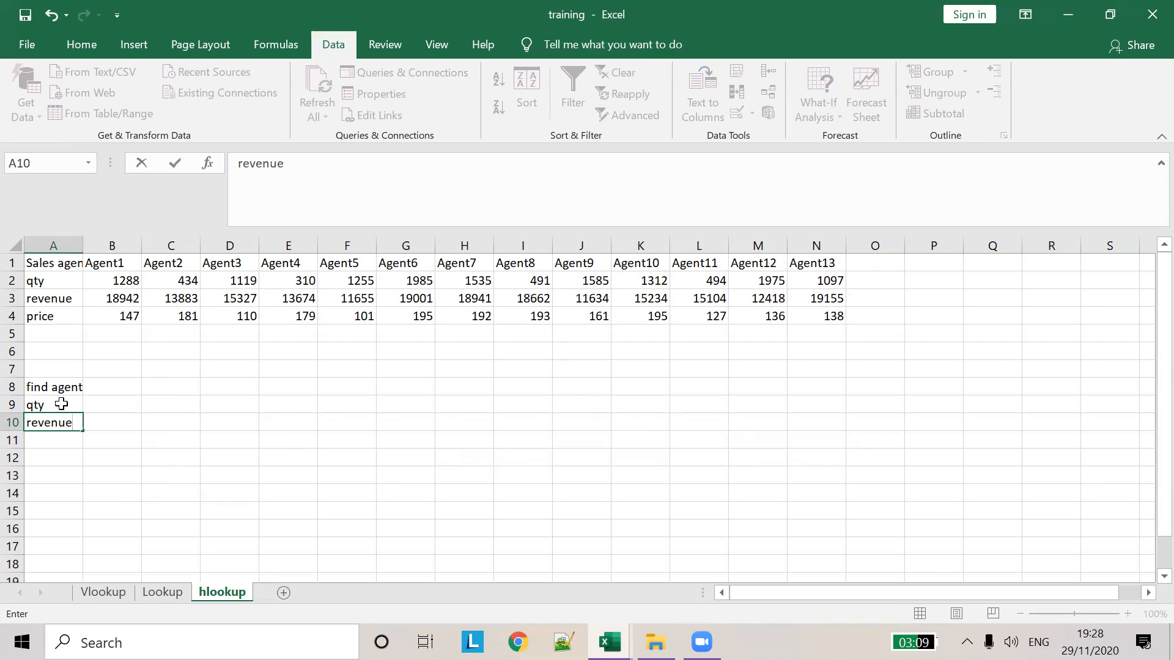
key(Return)
text(price)
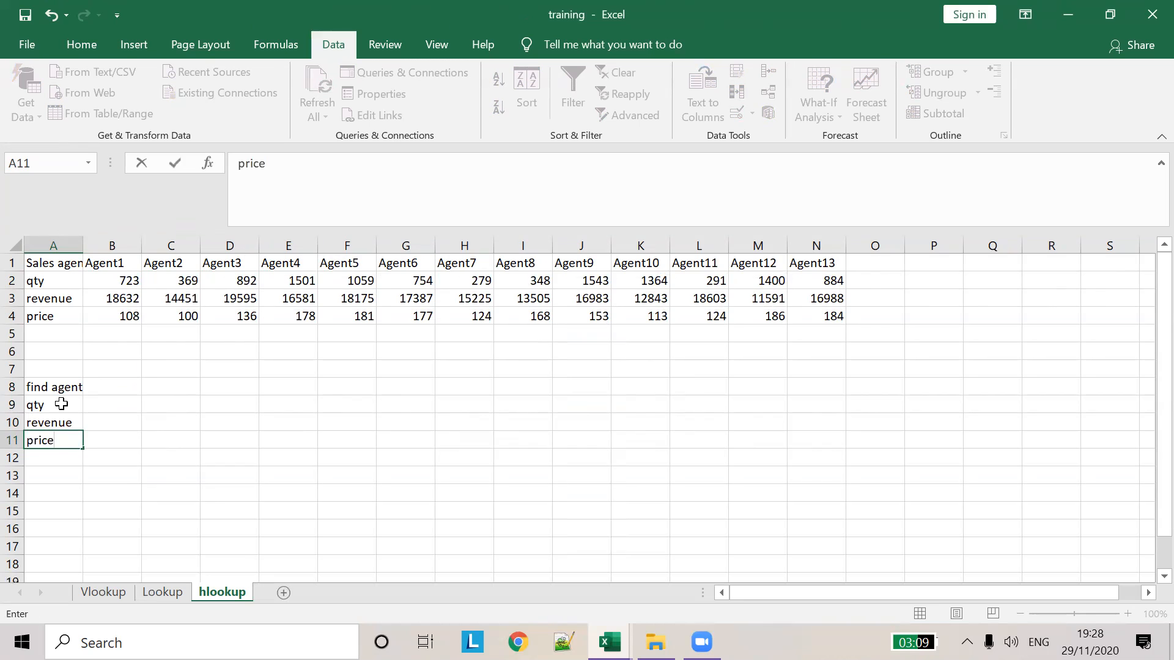
key(Tab)
Choose Agent4 from the drop-down list in B8 as the agent to find
click(115, 388)
click(149, 387)
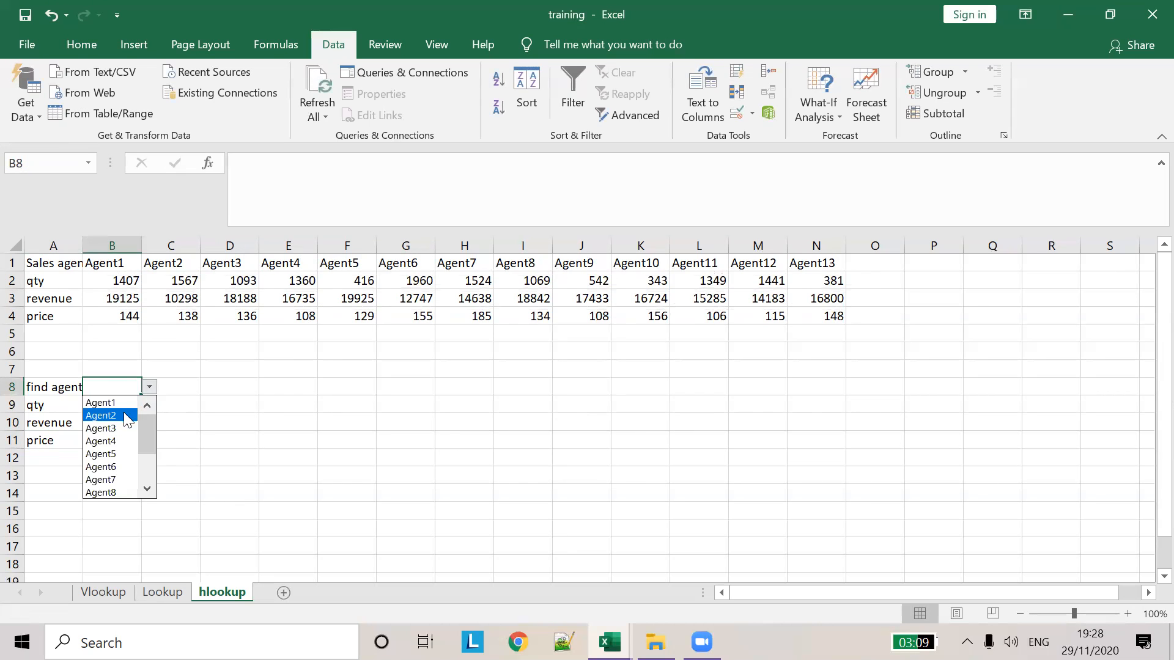
click(106, 435)
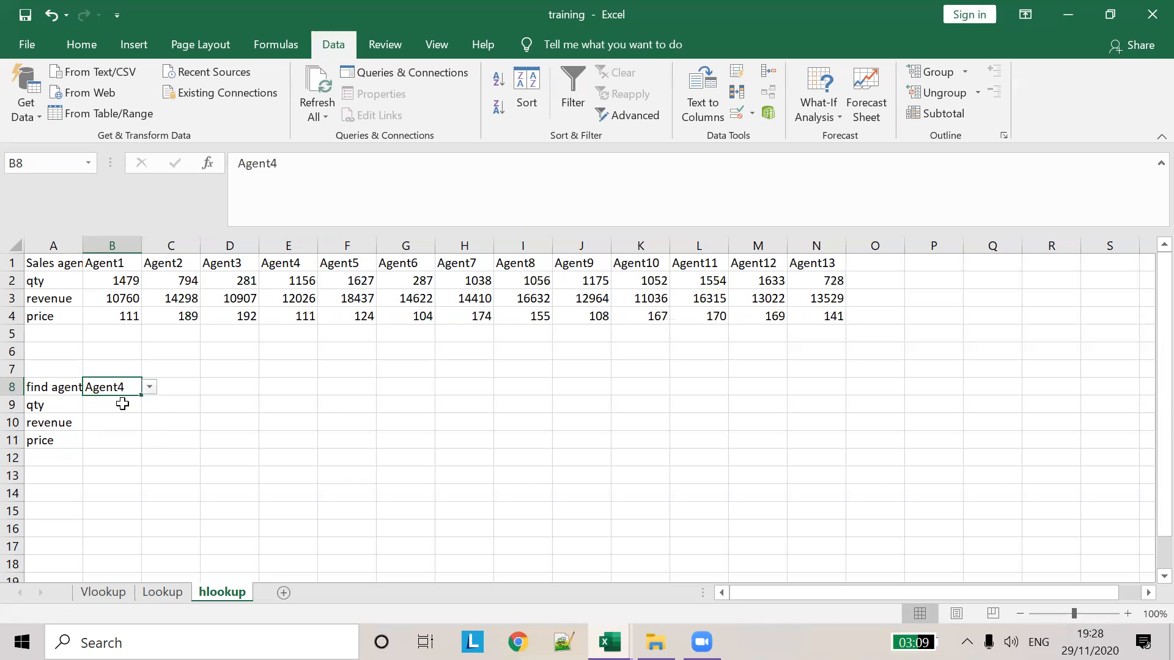
click(123, 406)
text(=H)
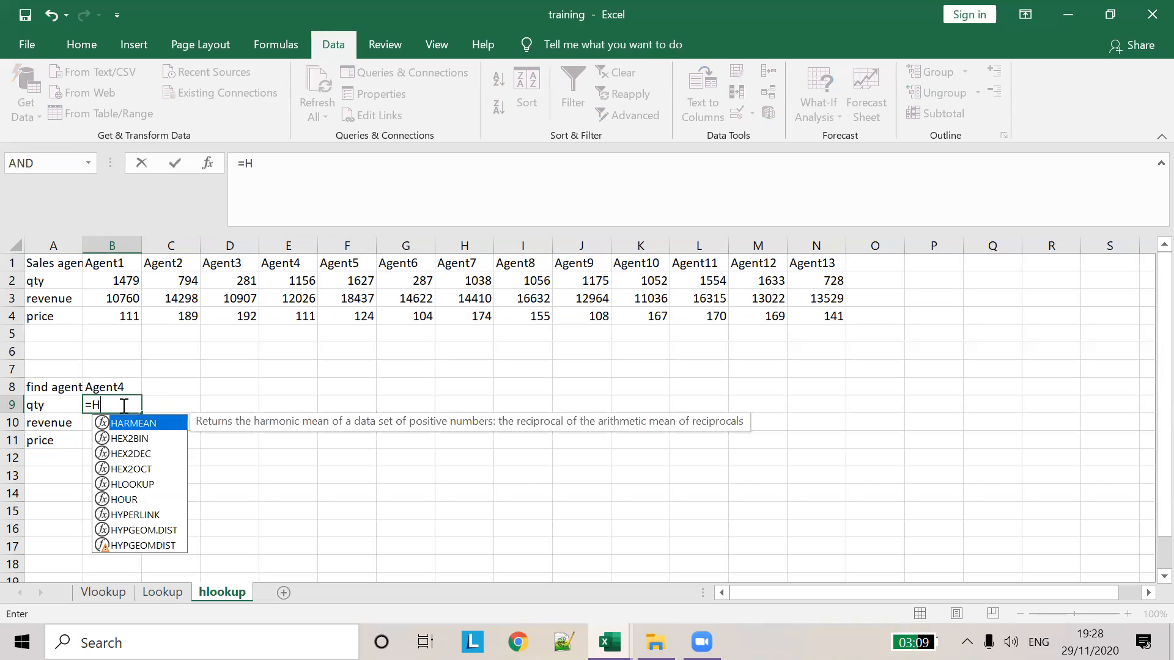
text(L)
key(Return)
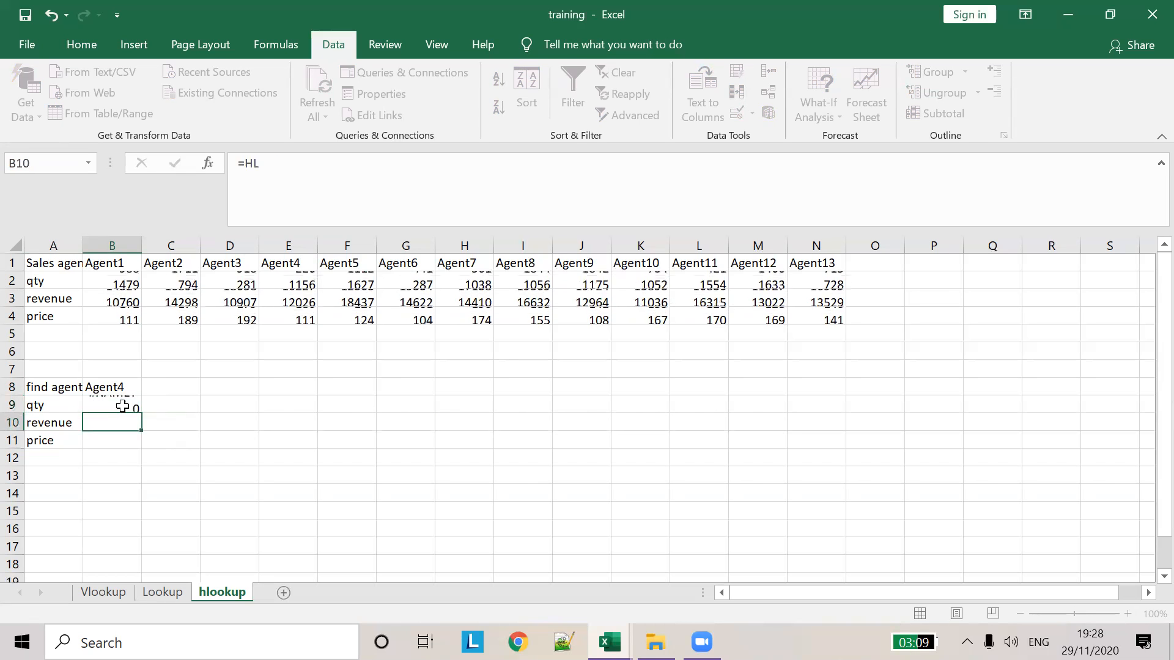
click(122, 406)
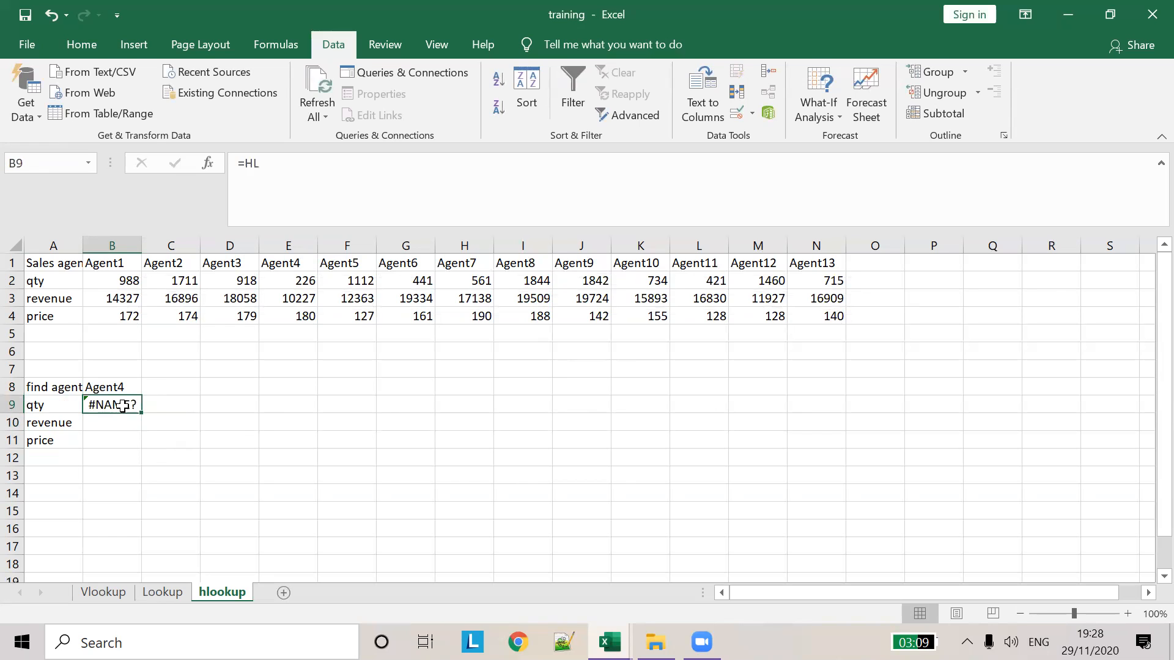
key(BackSpace)
Start an HLOOKUP formula in B9 with B8 as the lookup value
text(=Hl)
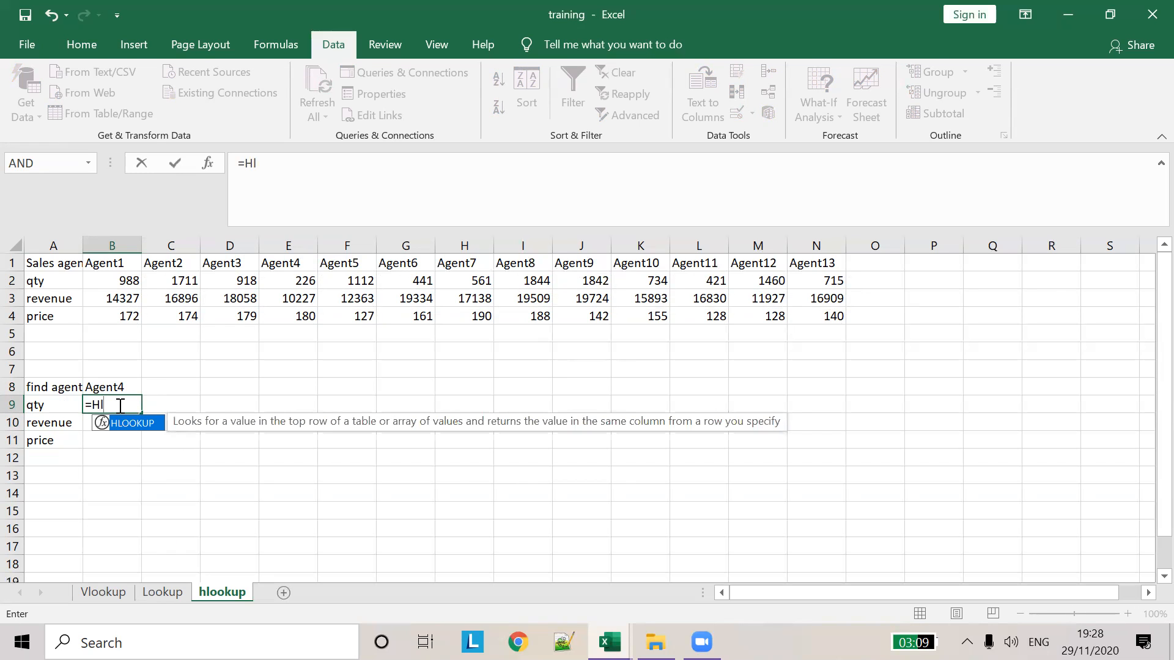
double_click(136, 423)
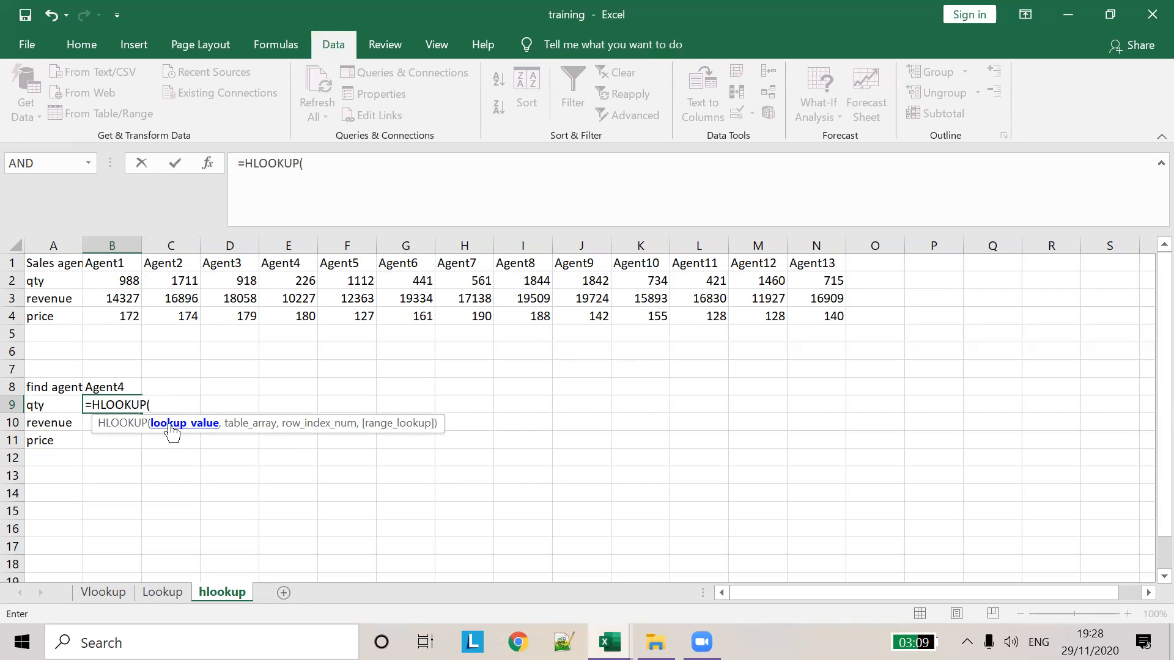
click(143, 383)
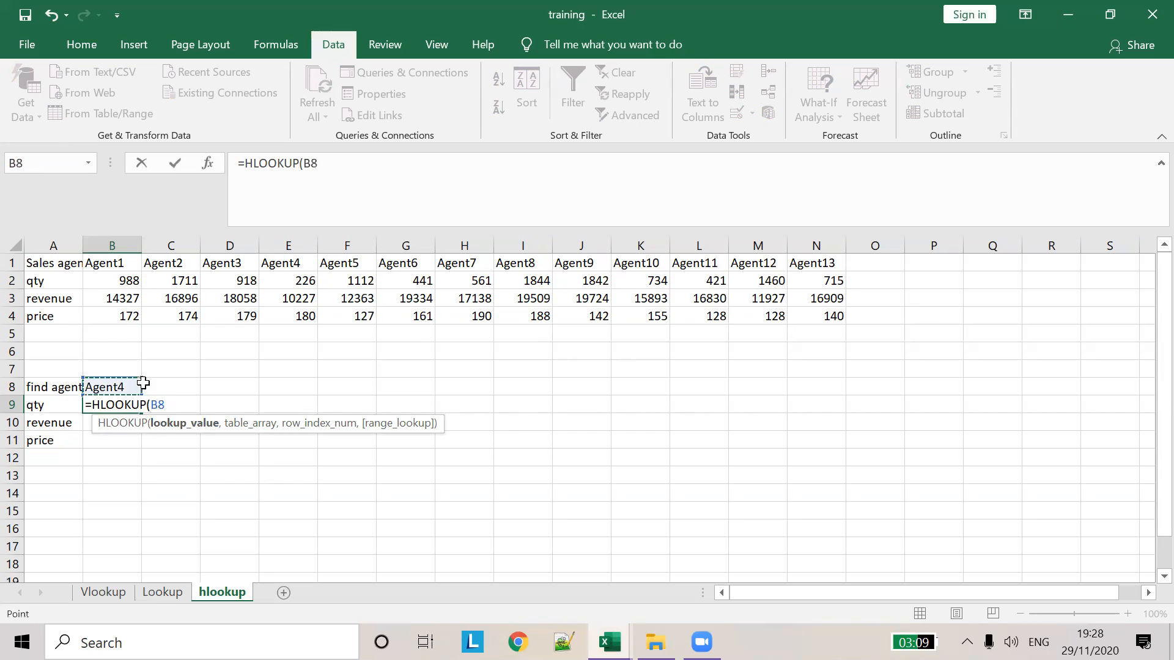
text(,)
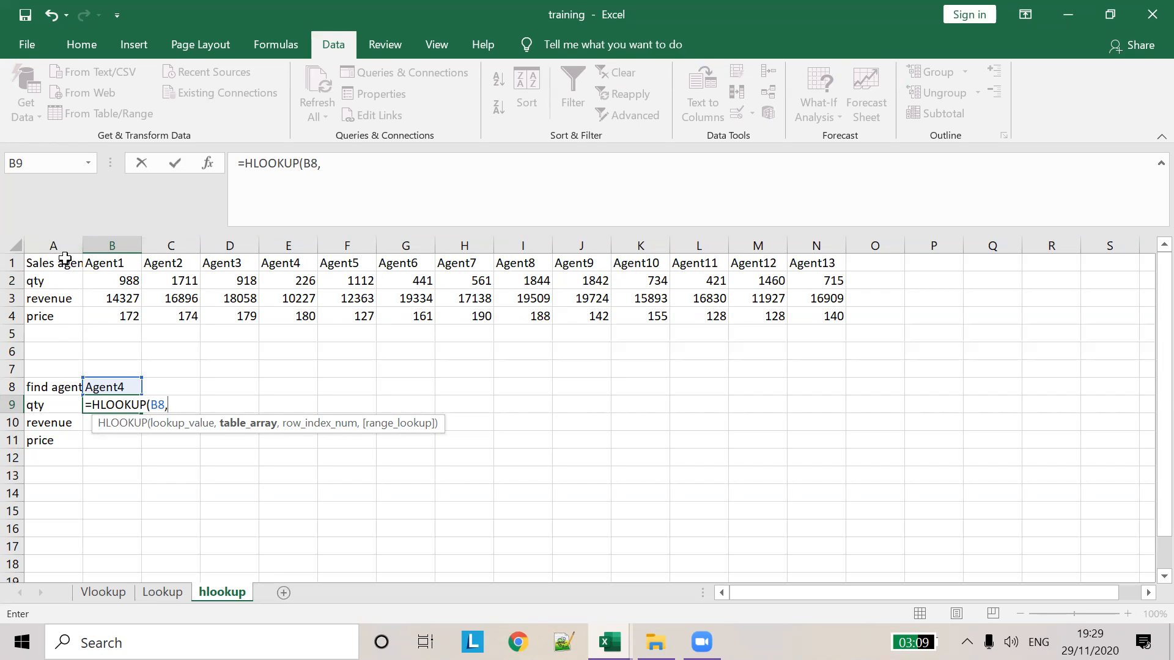
drag(58, 262, 64, 314)
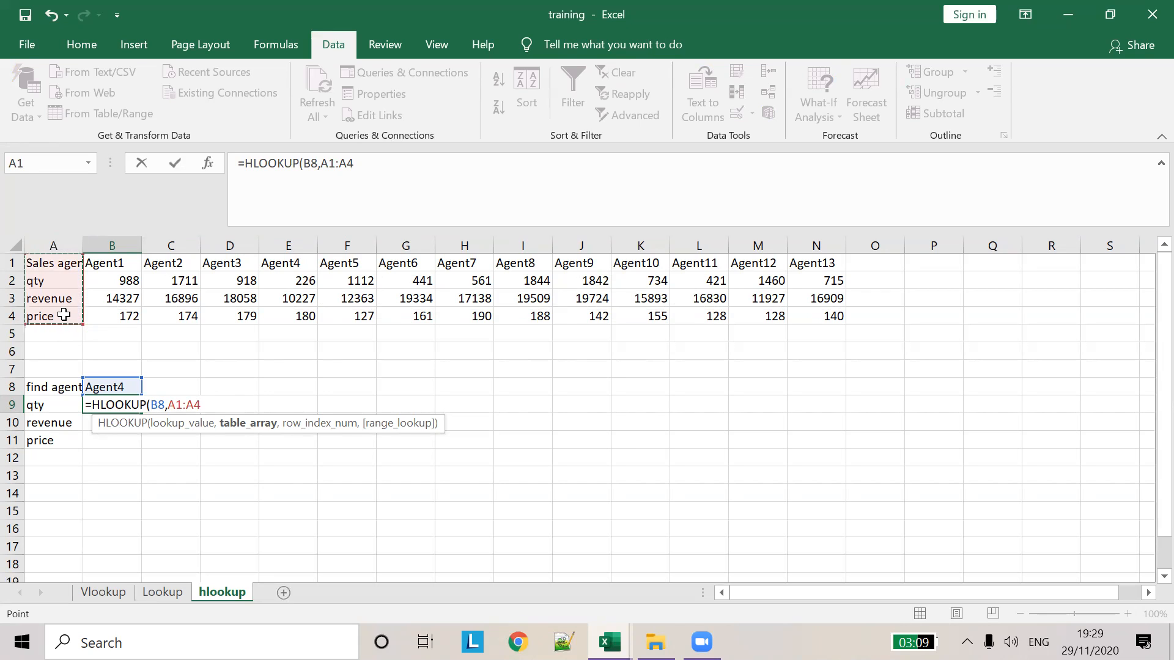
key(BackSpace)
key(BackSpace)
key(BackSpace)
key(BackSpace)
key(BackSpace)
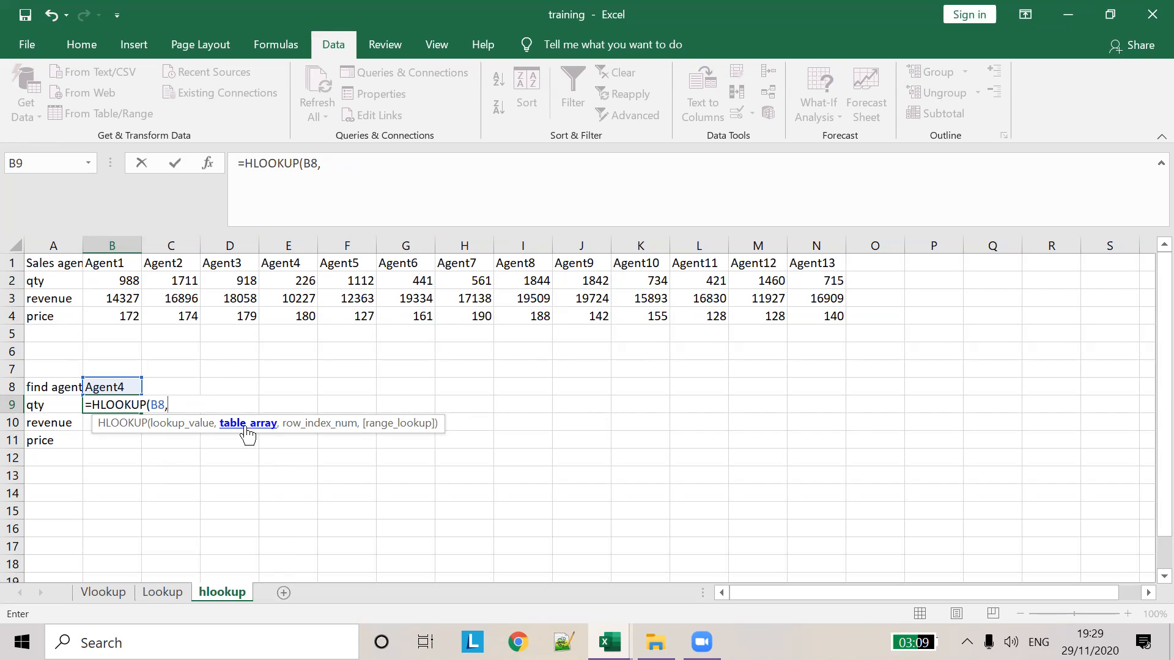
Complete the HLOOKUP formula in B9 with table array B1:N4, row index 2 and FALSE for an exact match
drag(104, 271, 808, 315)
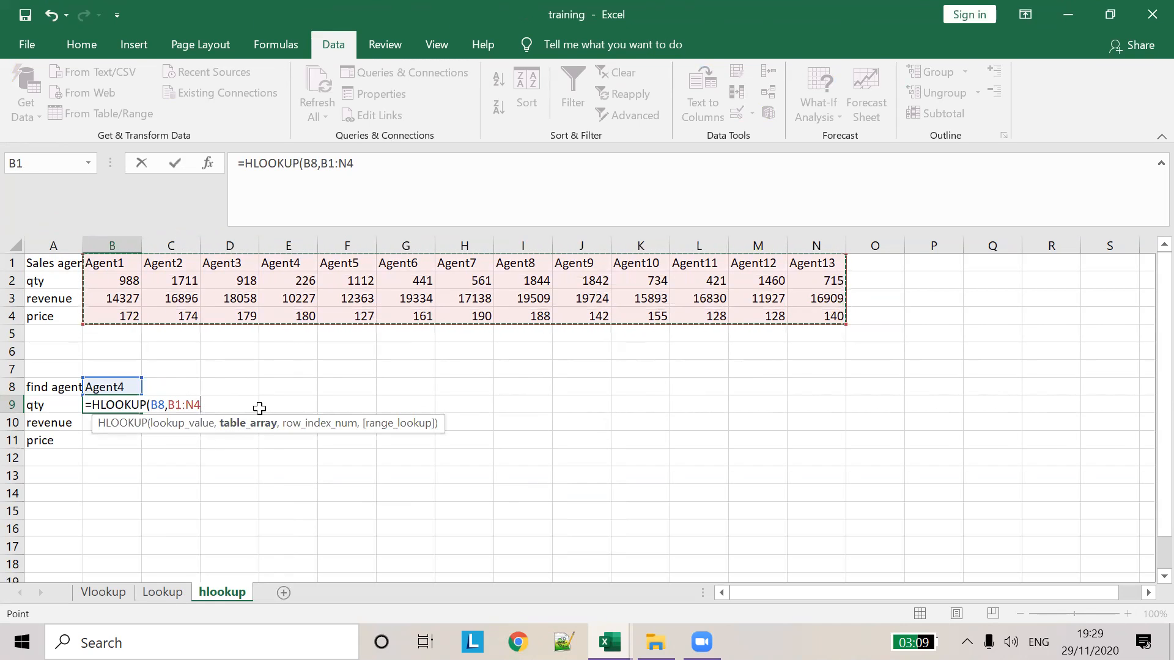
text(,)
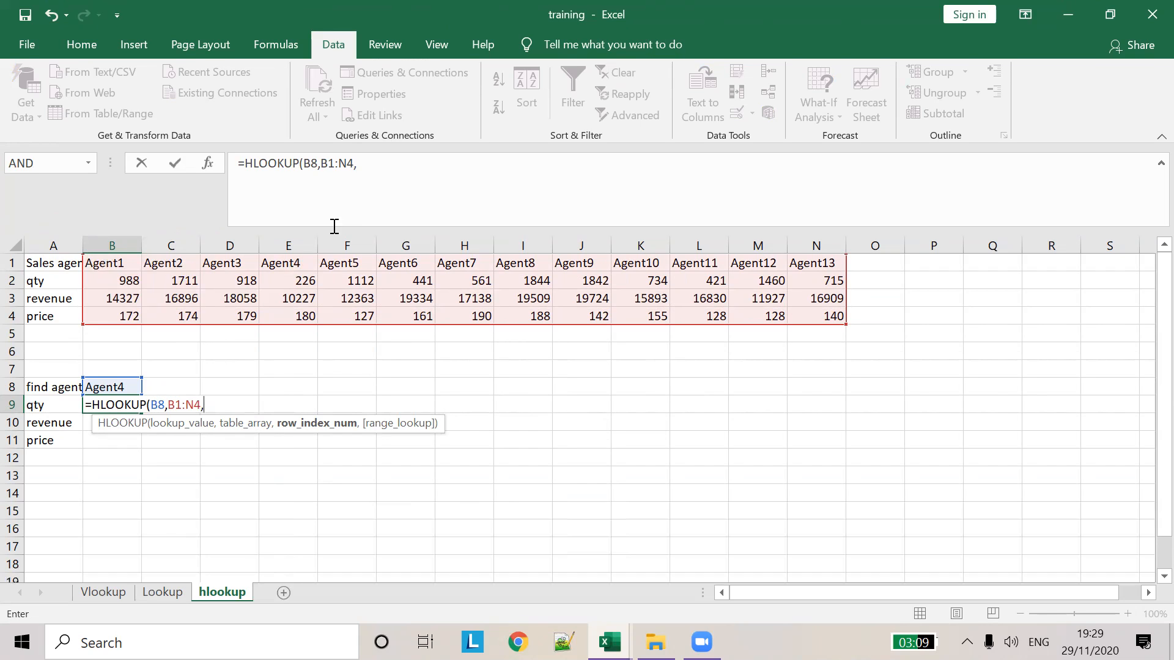
text(2,)
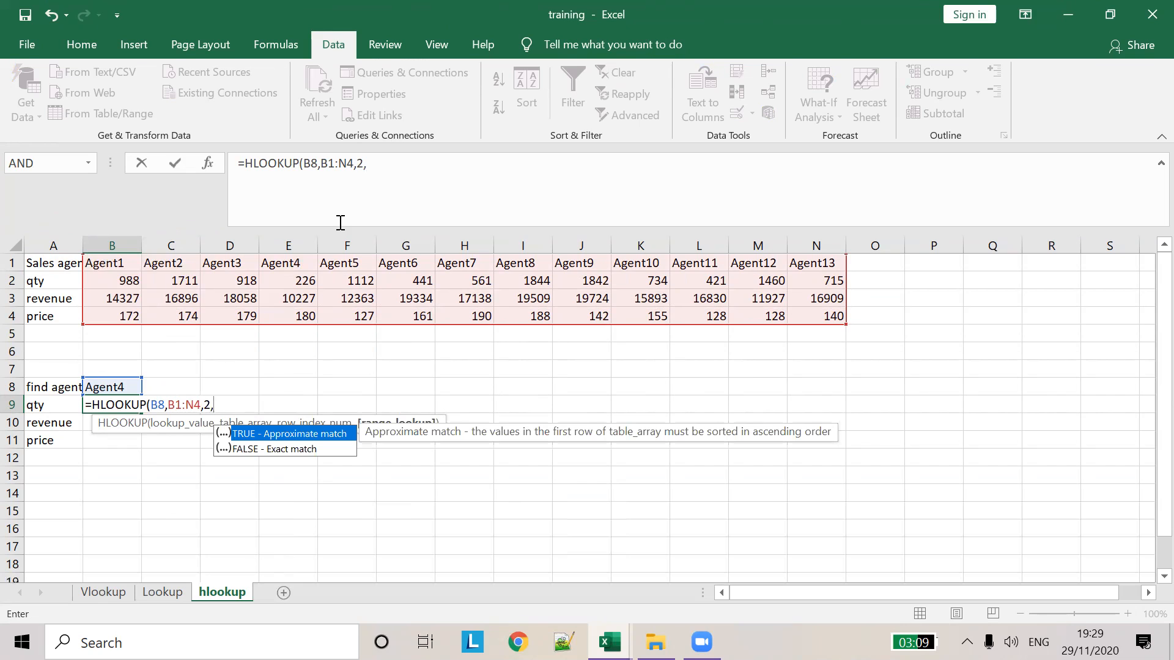
text(FALSE))
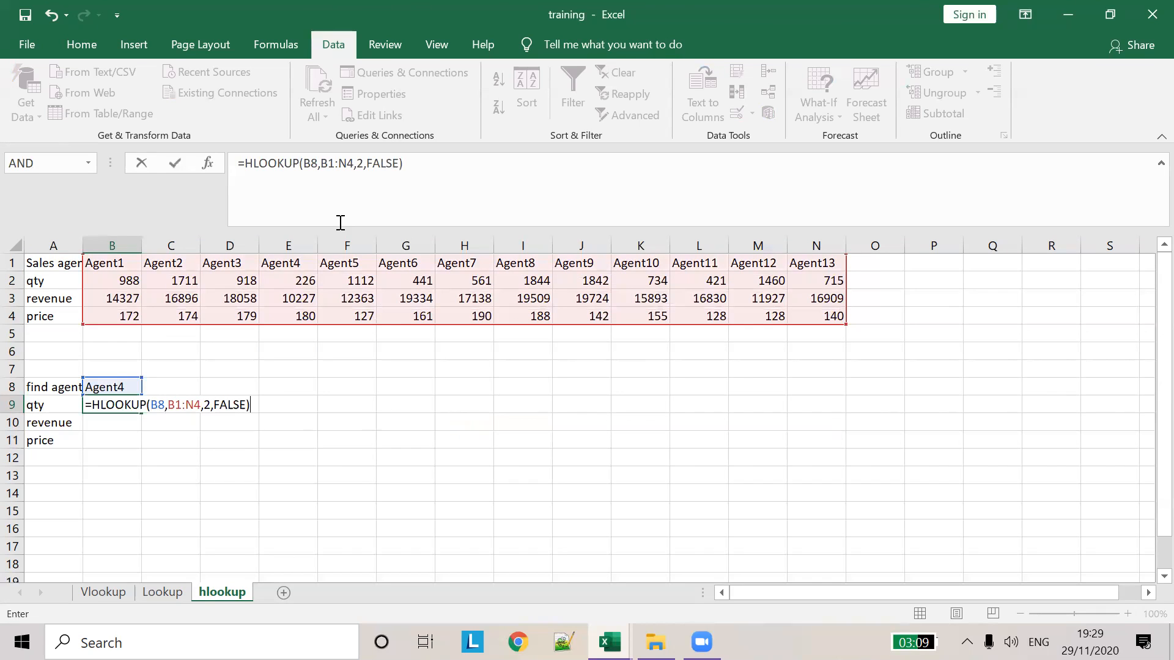
key(Tab)
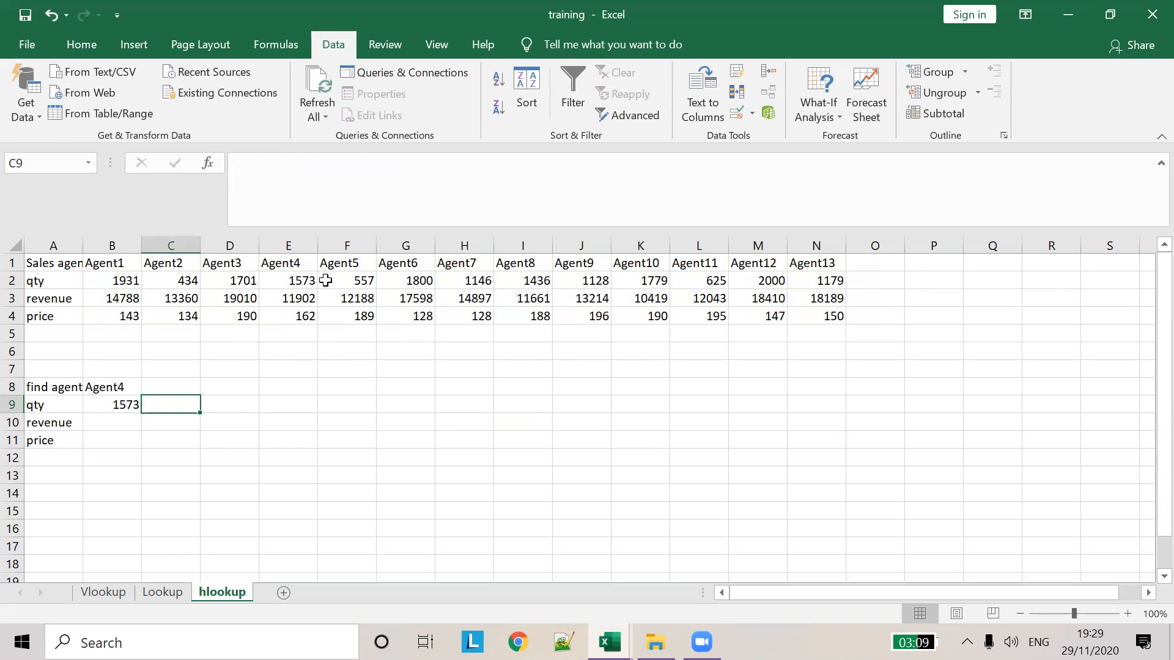
Check Agent4's quantity in E2 against the lookup, and test the formula with Agent8 chosen from the drop-down list in B8
click(299, 280)
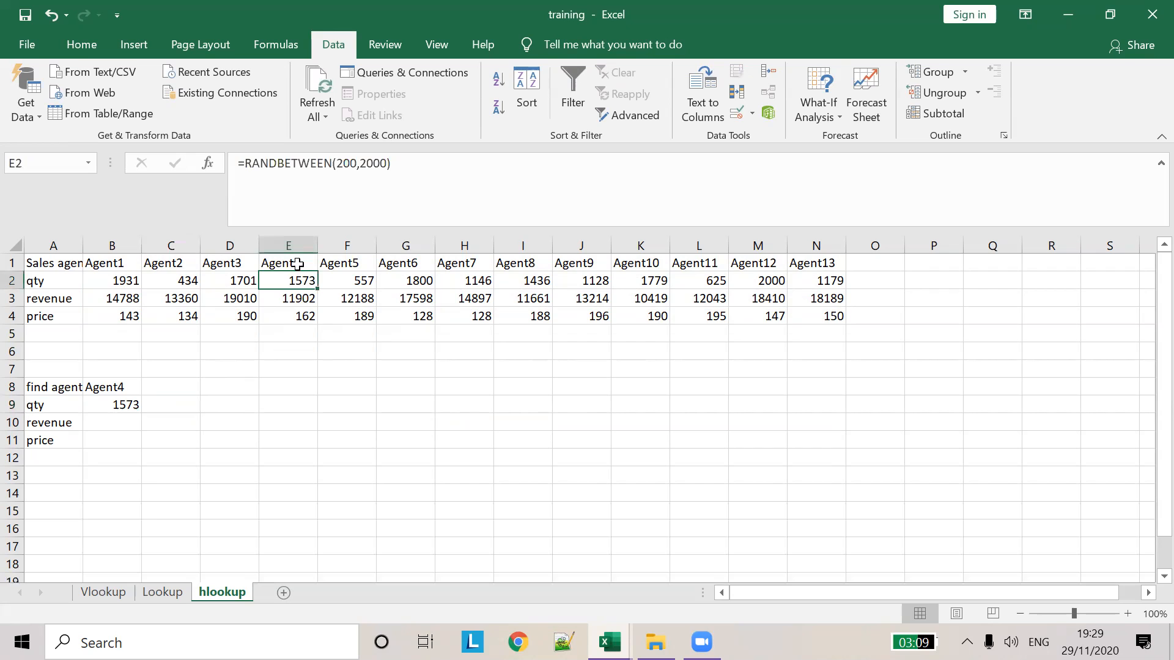
click(126, 389)
click(149, 387)
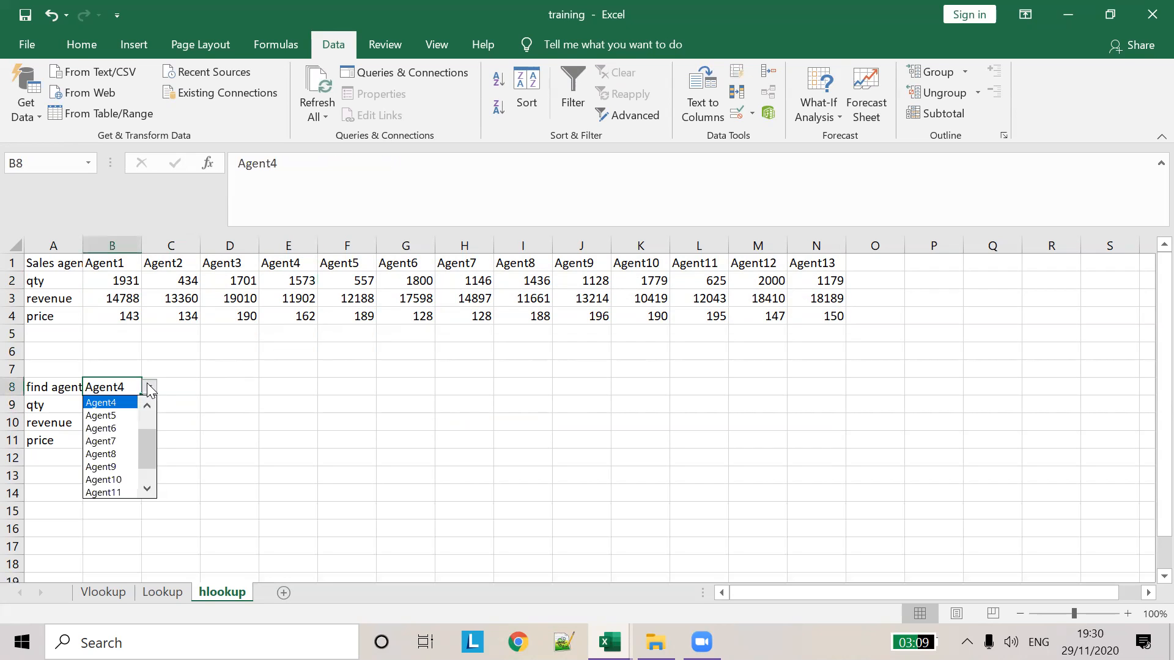
click(115, 455)
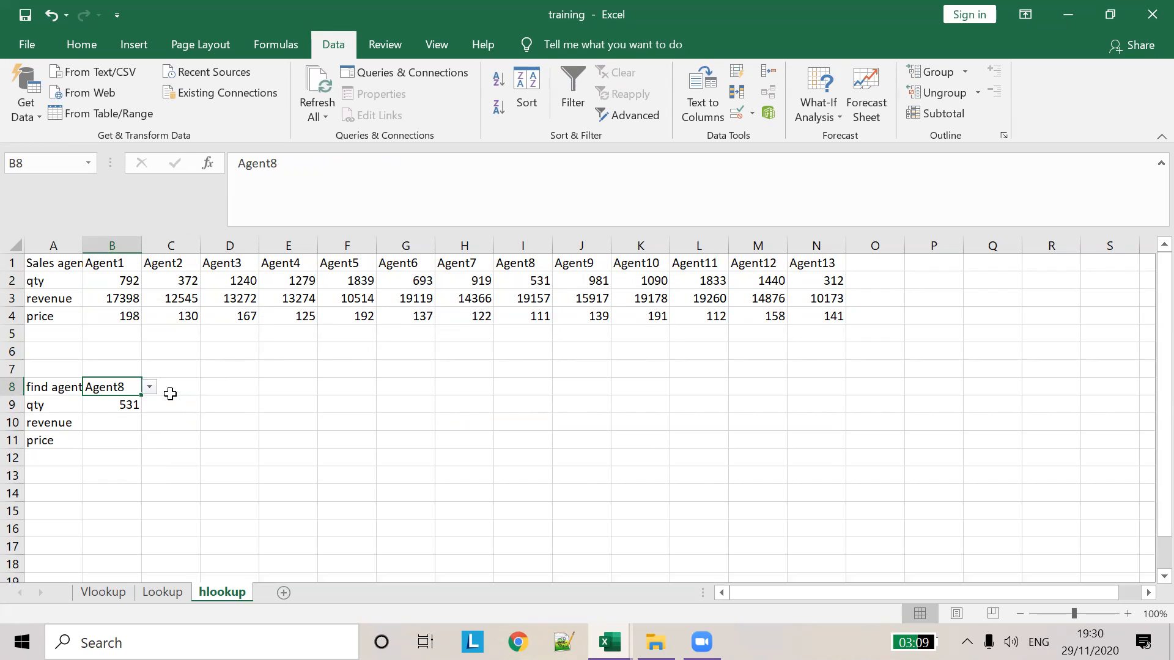
Choose Agent13 from the drop-down list in B8 as the agent to find
click(153, 394)
click(123, 386)
click(150, 386)
key(Escape)
click(123, 486)
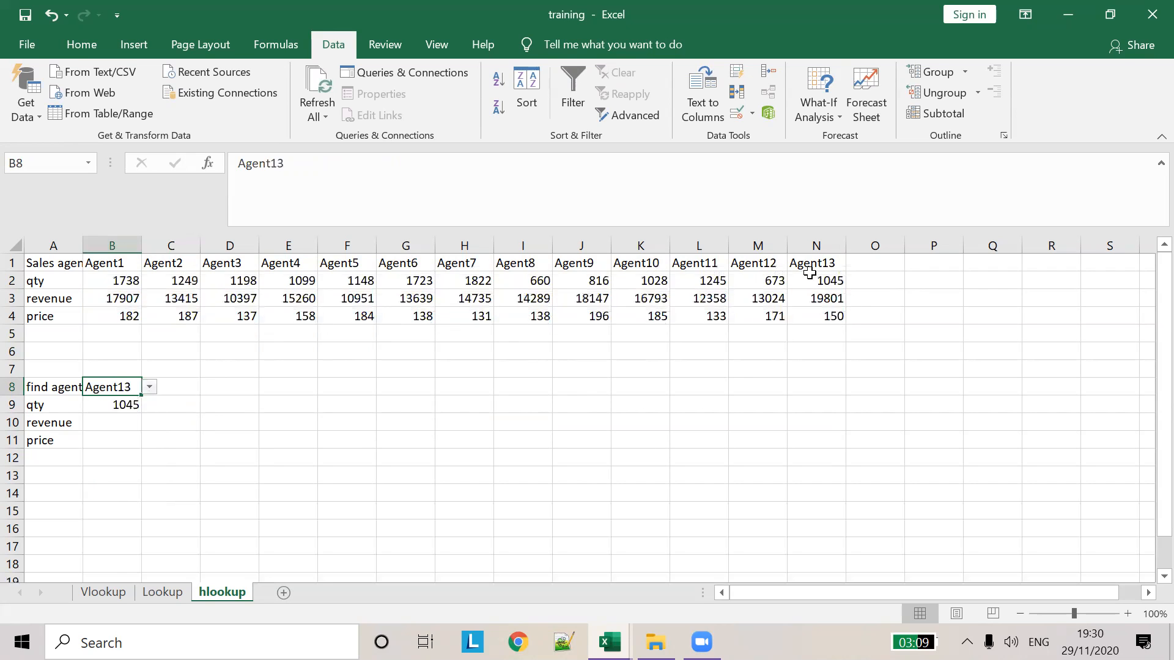
click(127, 423)
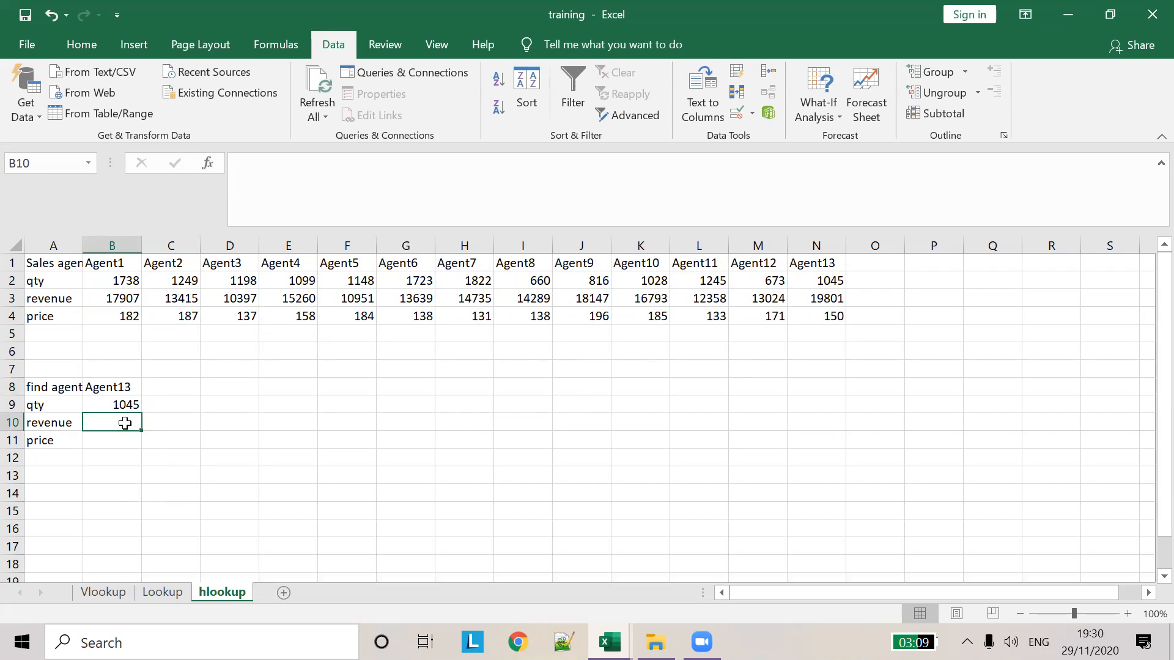
text(=)
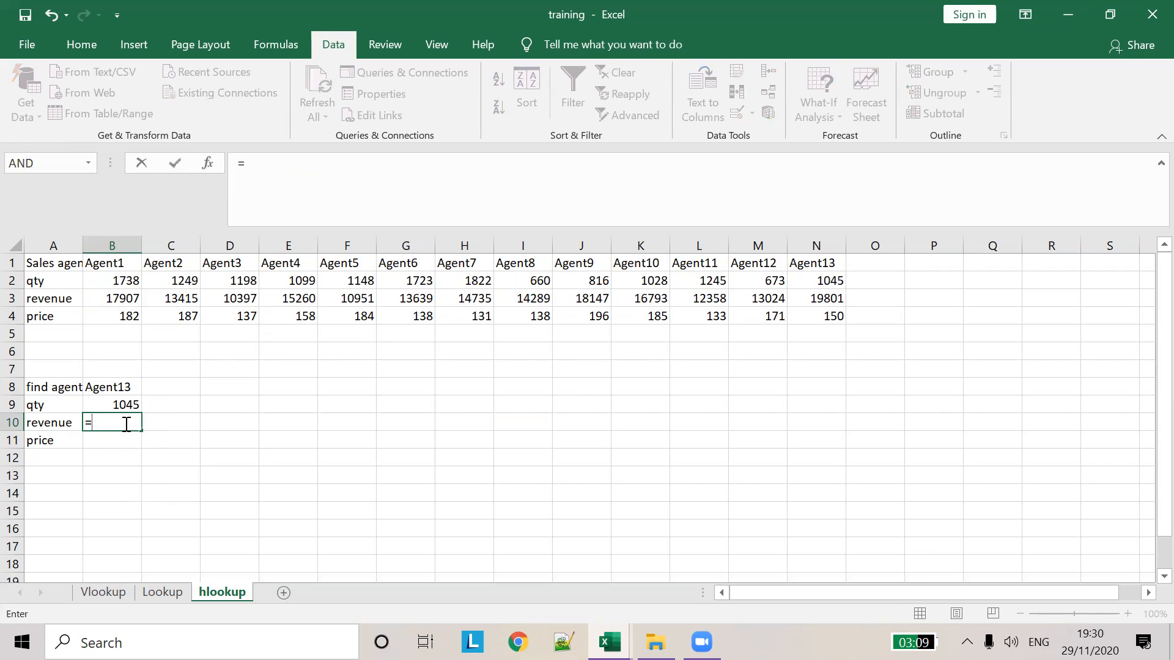
text(H)
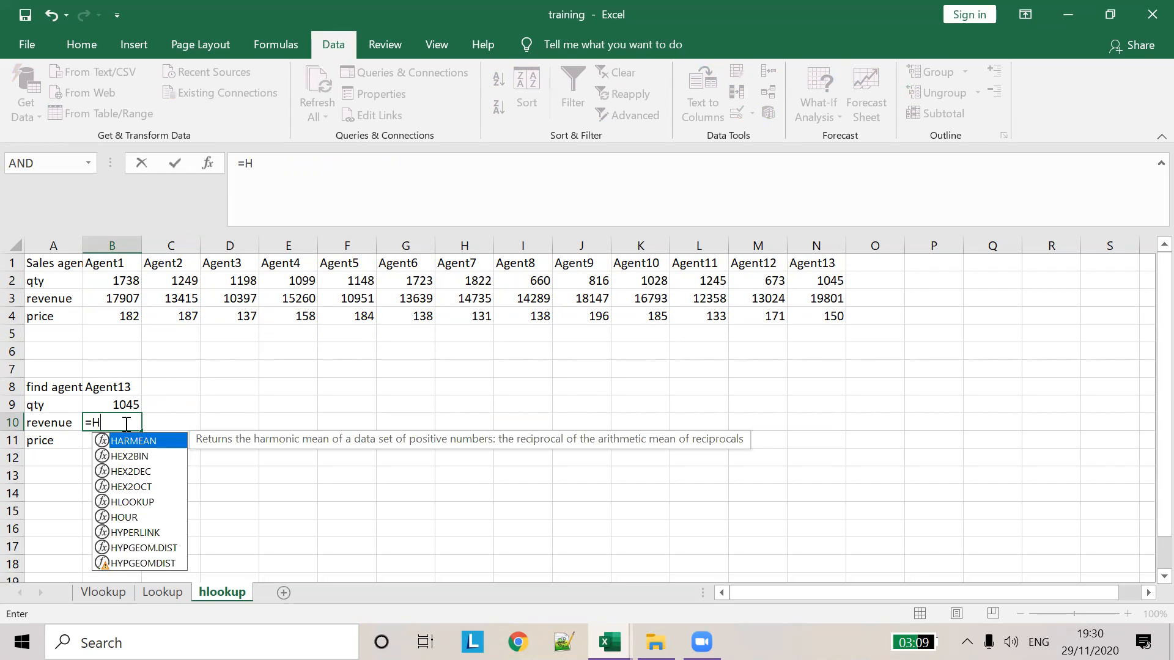
text(Loo)
key(BackSpace)
key(BackSpace)
key(BackSpace)
key(BackSpace)
key(BackSpace)
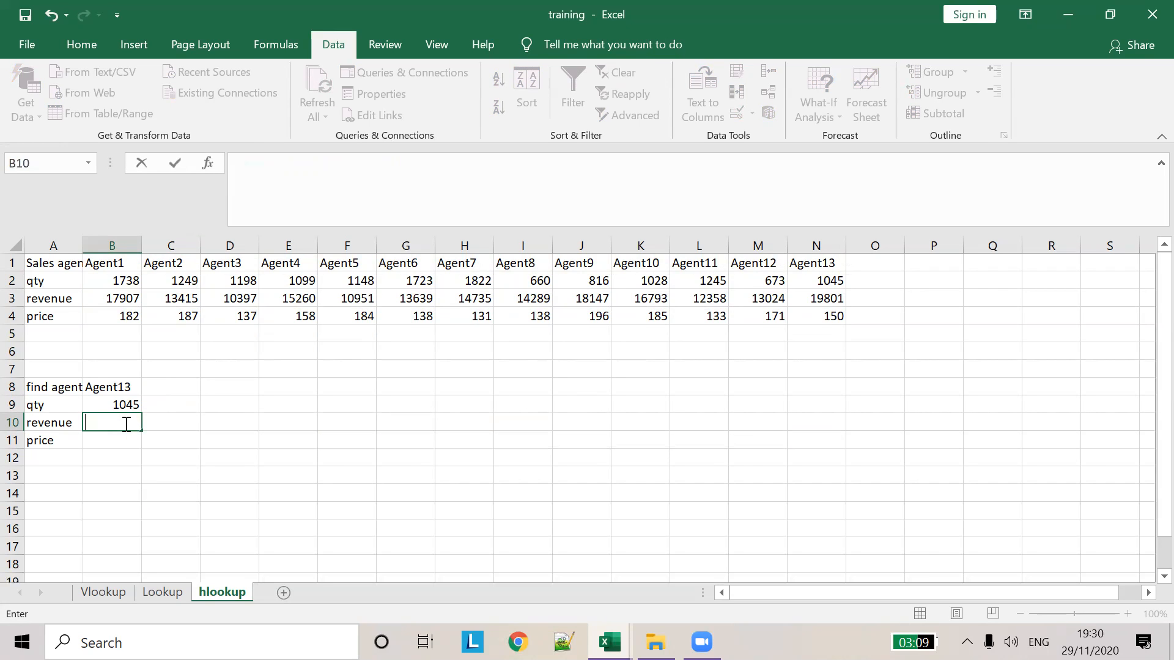
Copy the quantity formula from B9 down to the revenue and price cells B10 and B11
click(126, 405)
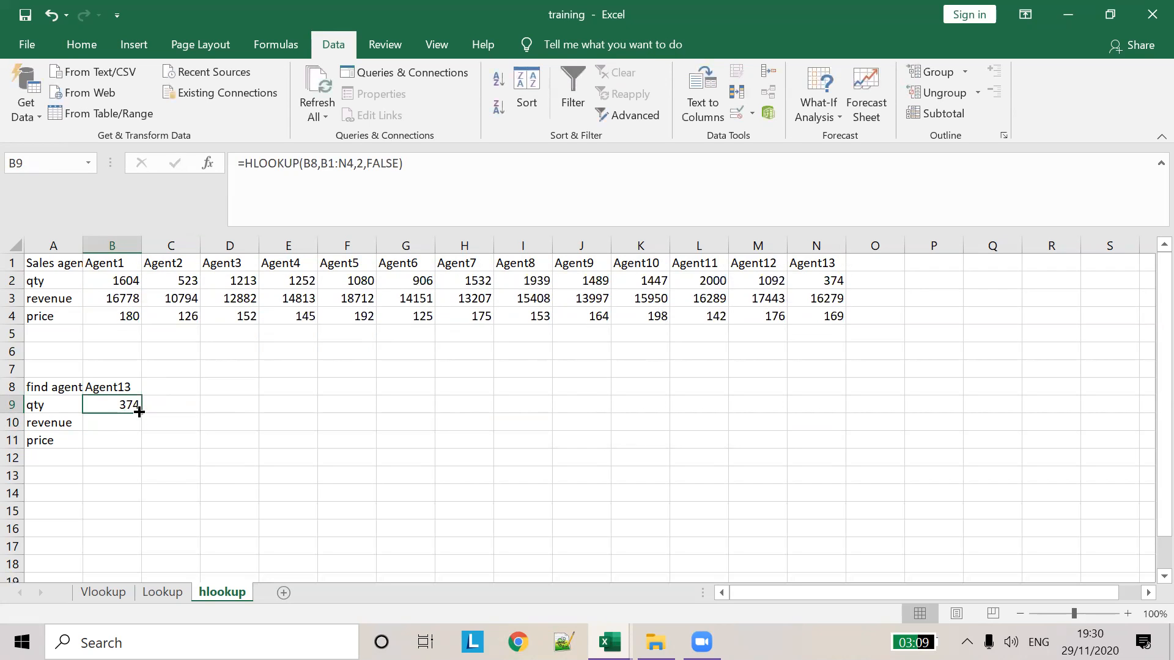
drag(141, 416, 141, 451)
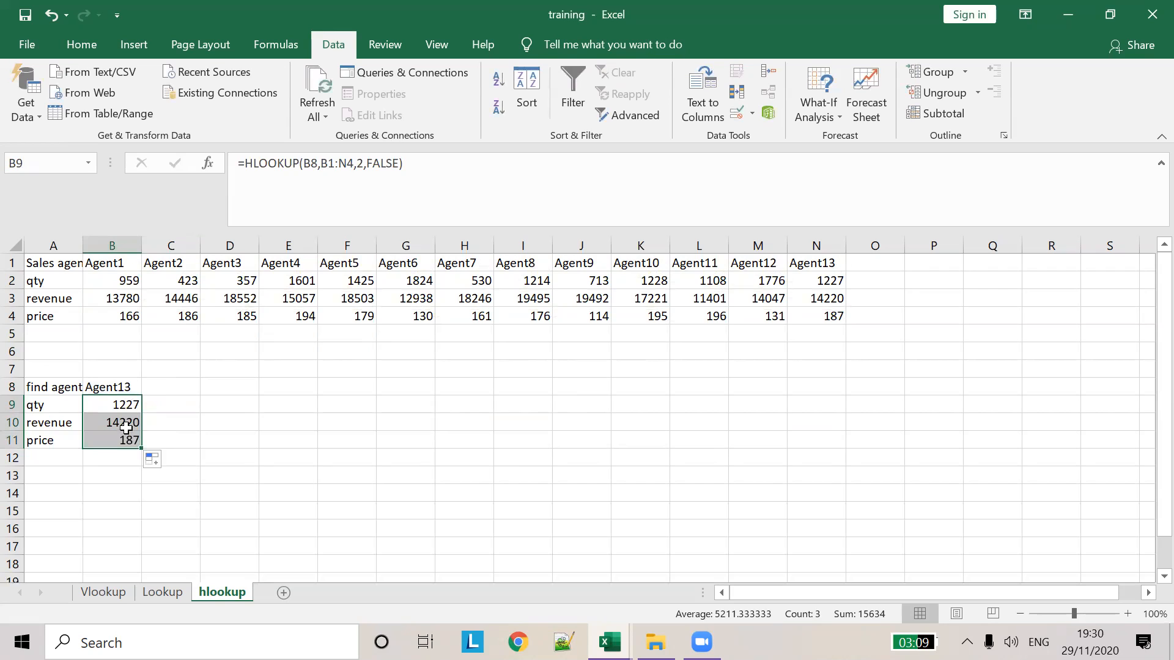
Examine how the lookup value and table range references differ between the formulas in B9, B10 and B11, including the range B2:N5
click(126, 425)
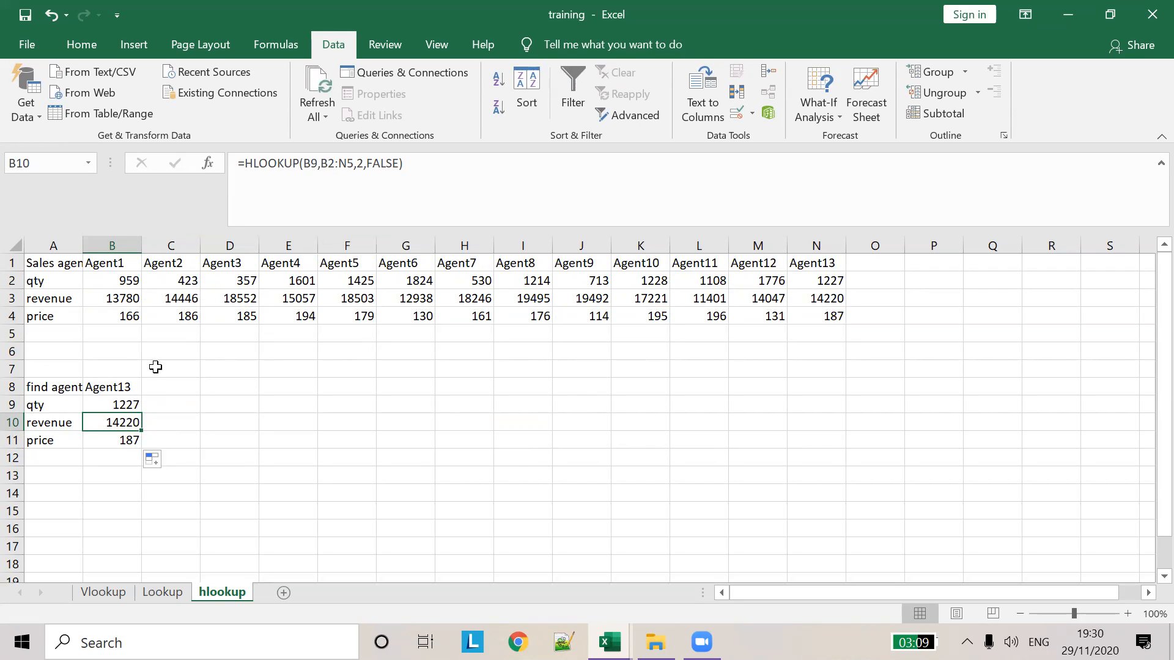
click(137, 441)
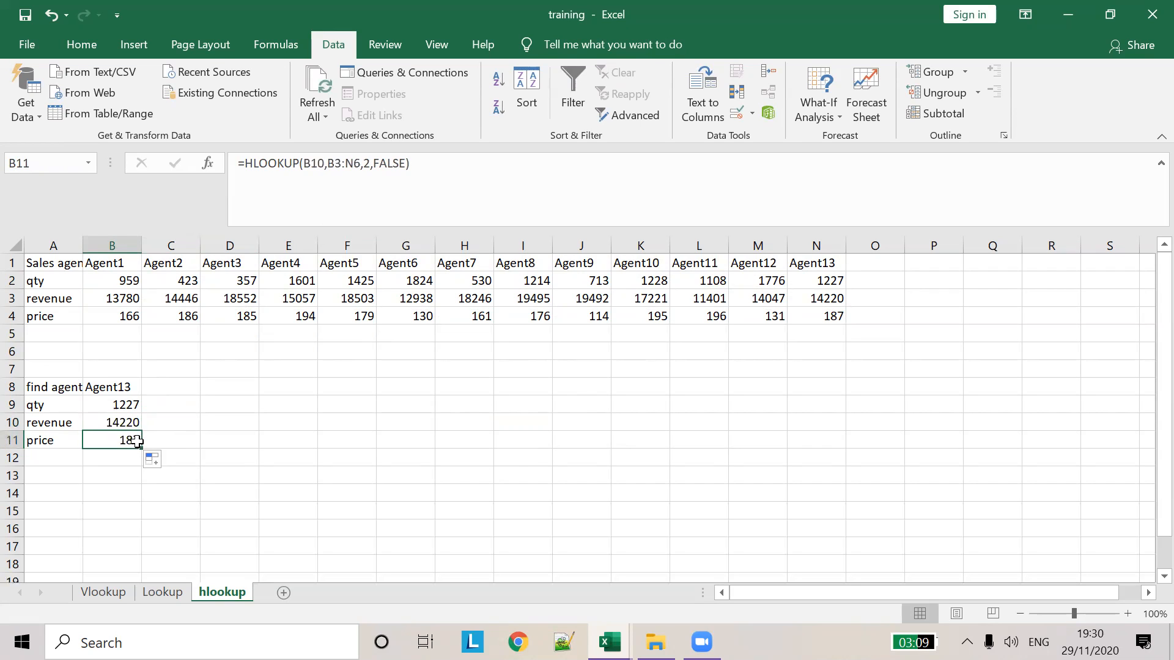
click(127, 425)
click(124, 406)
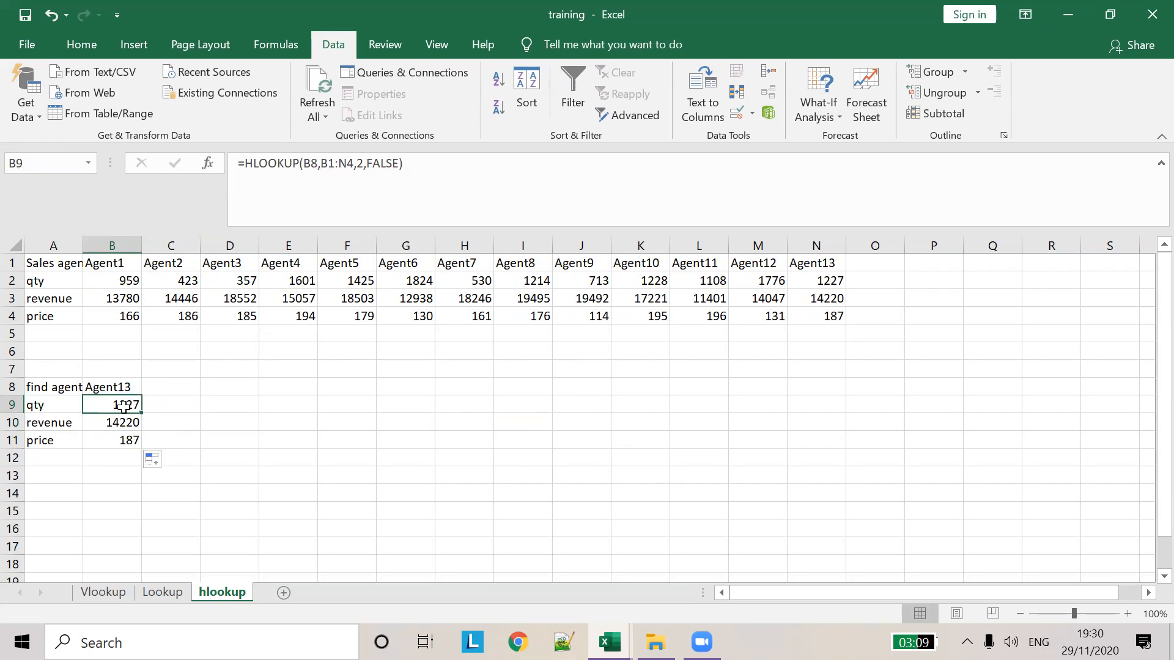
click(120, 385)
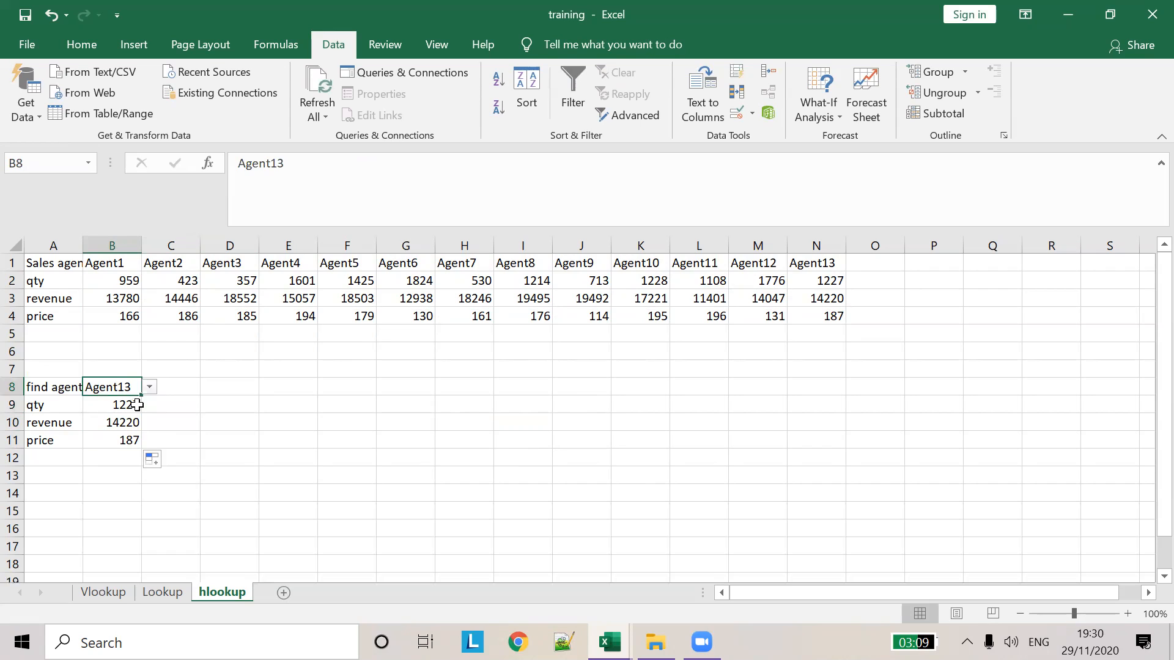
click(138, 405)
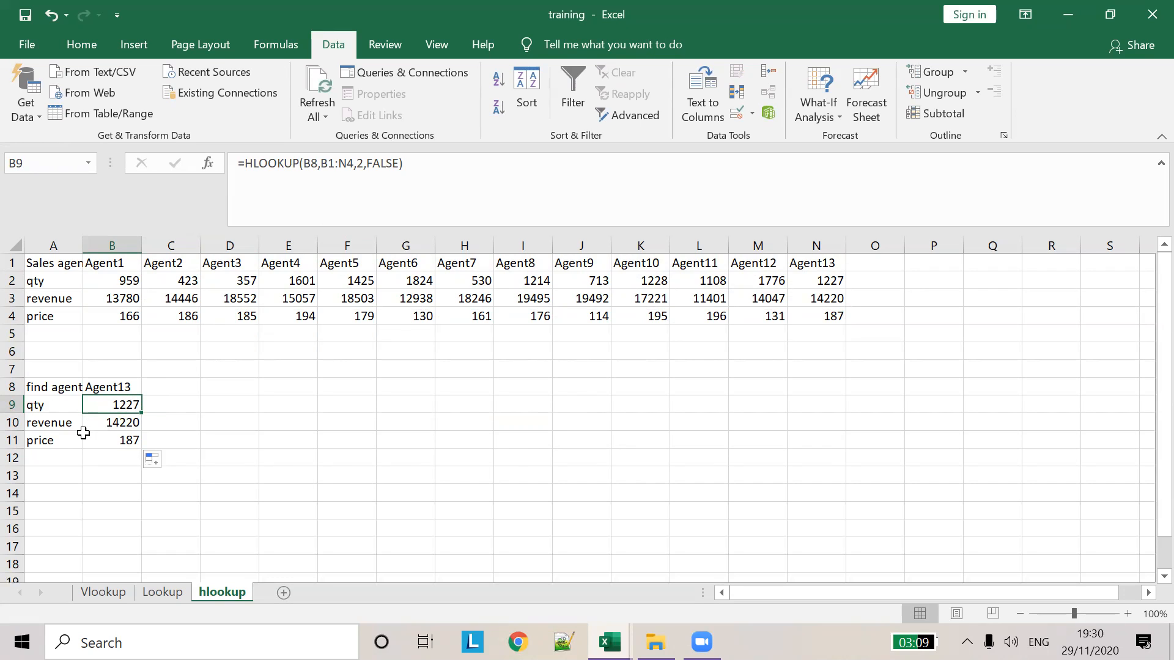
click(111, 426)
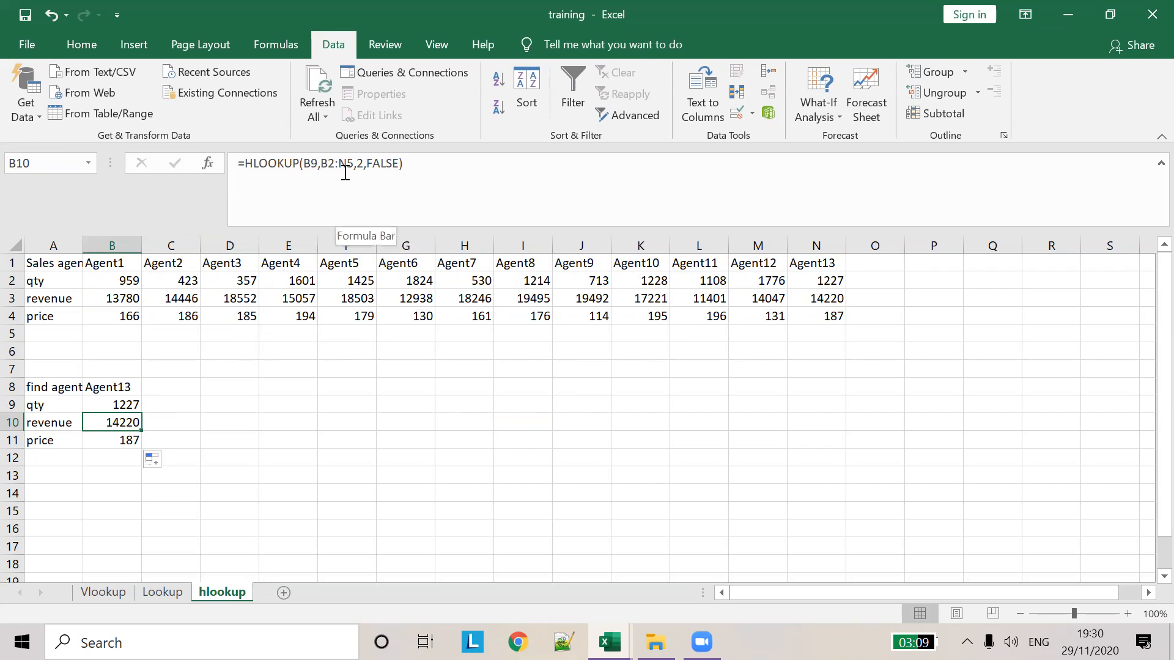
click(110, 280)
drag(110, 281, 843, 340)
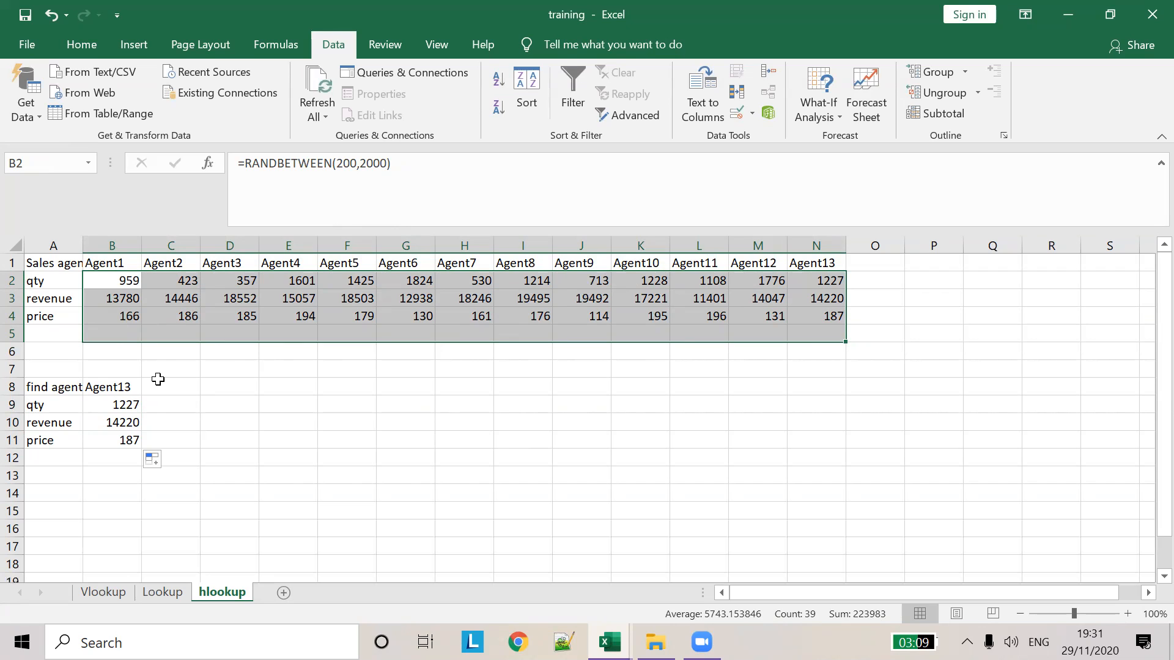
click(115, 426)
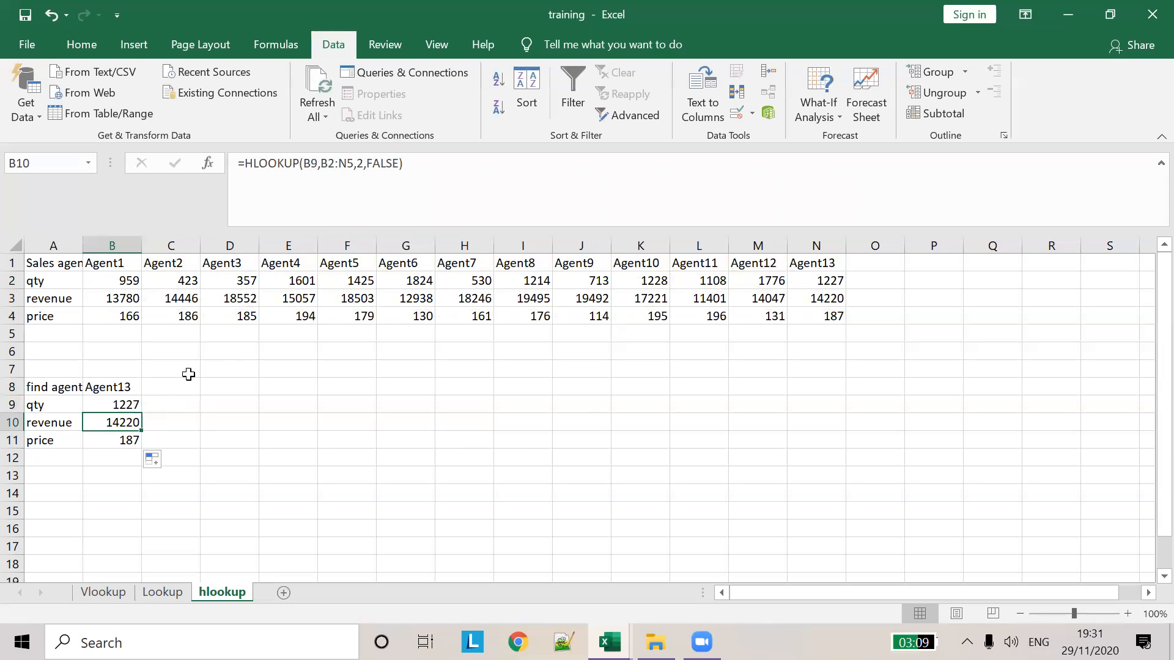
Make the table array in the B9 formula absolute as $B$1:$N$4
click(125, 408)
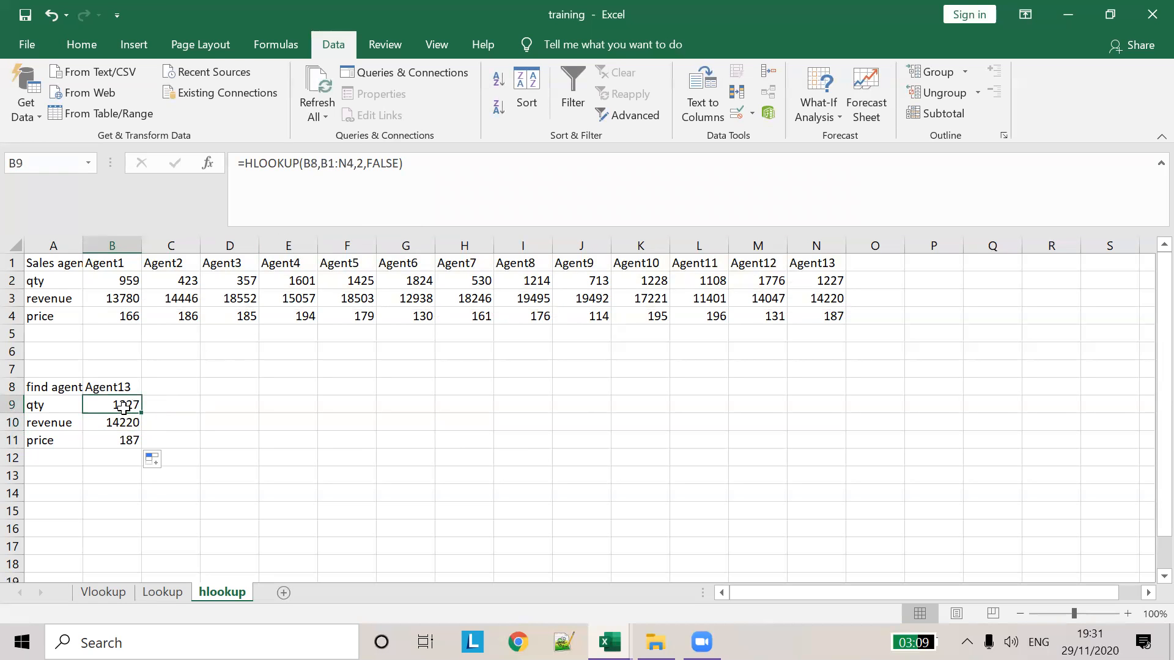
click(321, 163)
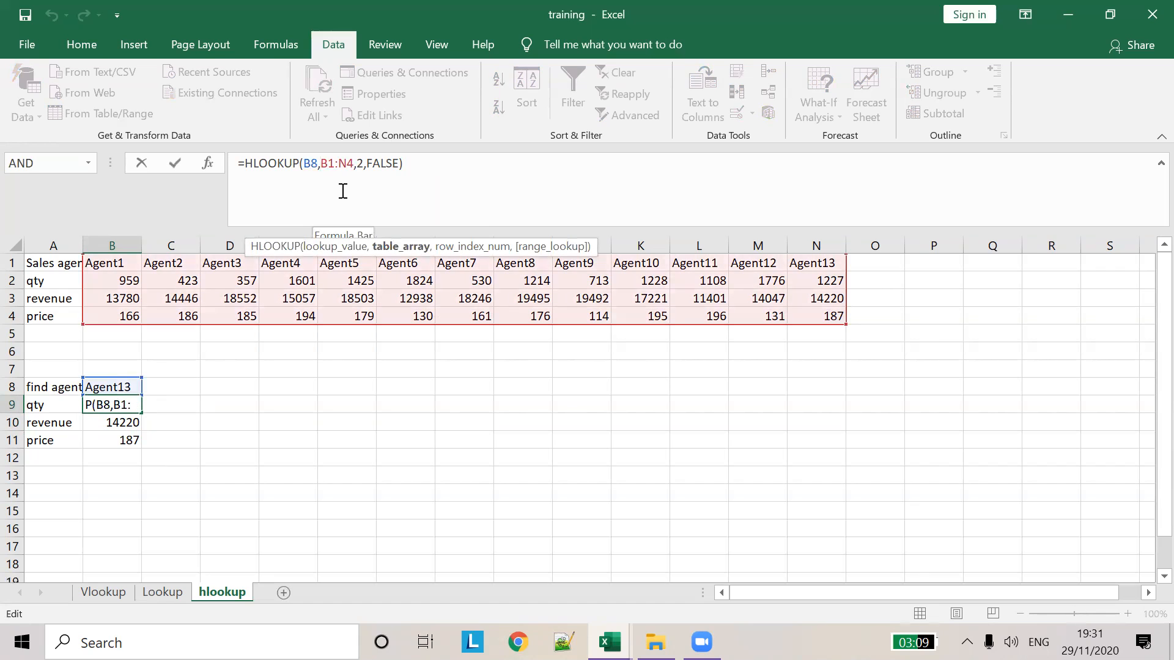
text($)
key(Left)
text($)
text($)
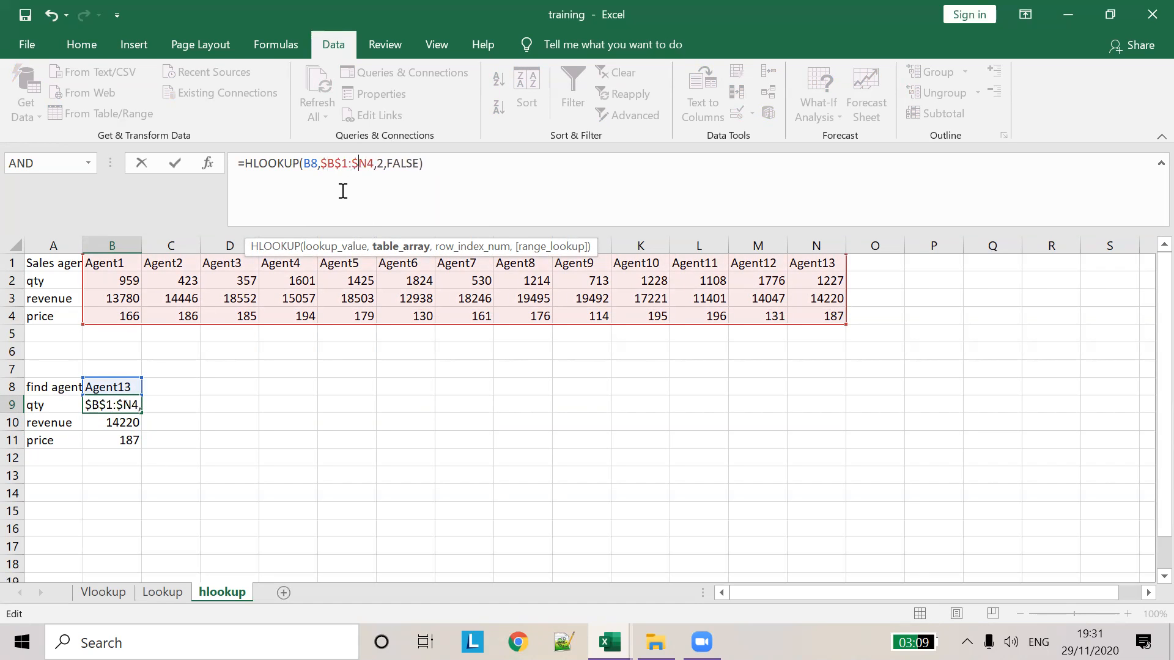
text($)
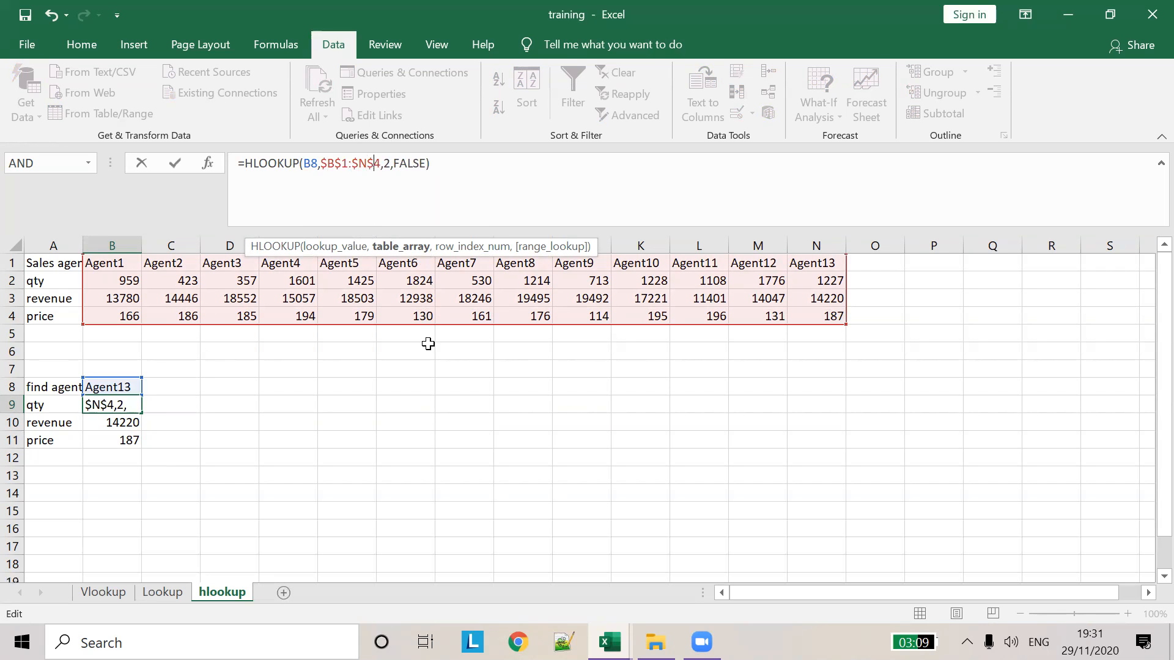
click(405, 347)
Fill the B9 formula with its absolute table range down through B11 and inspect the copy in B10
click(127, 403)
drag(141, 416, 143, 450)
click(134, 418)
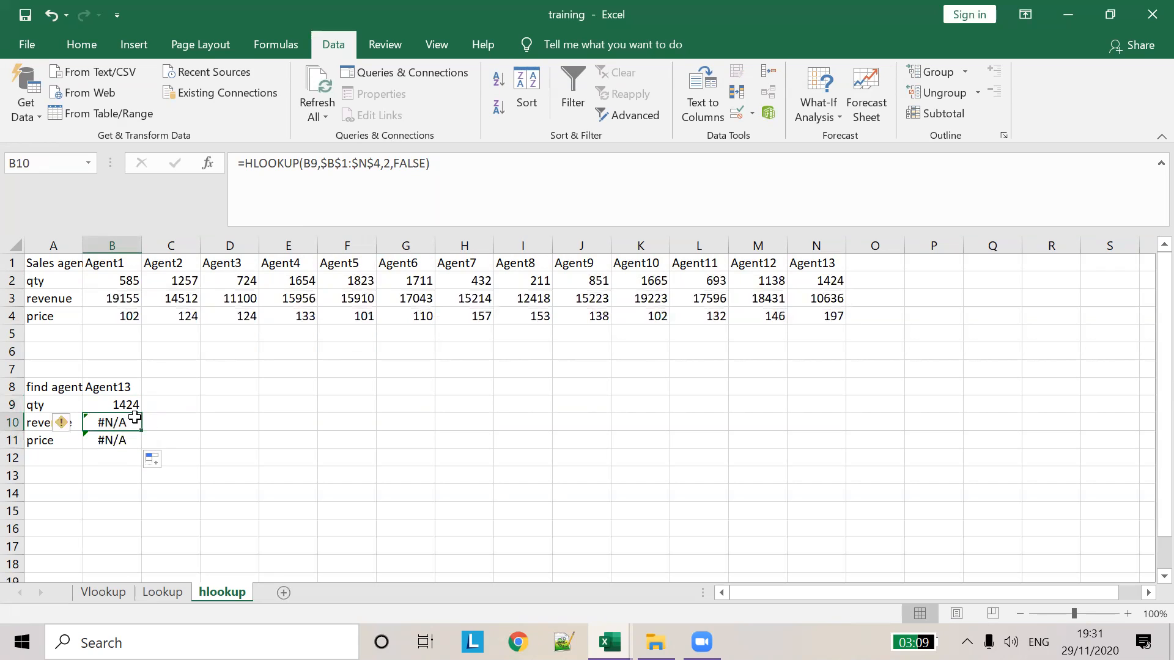
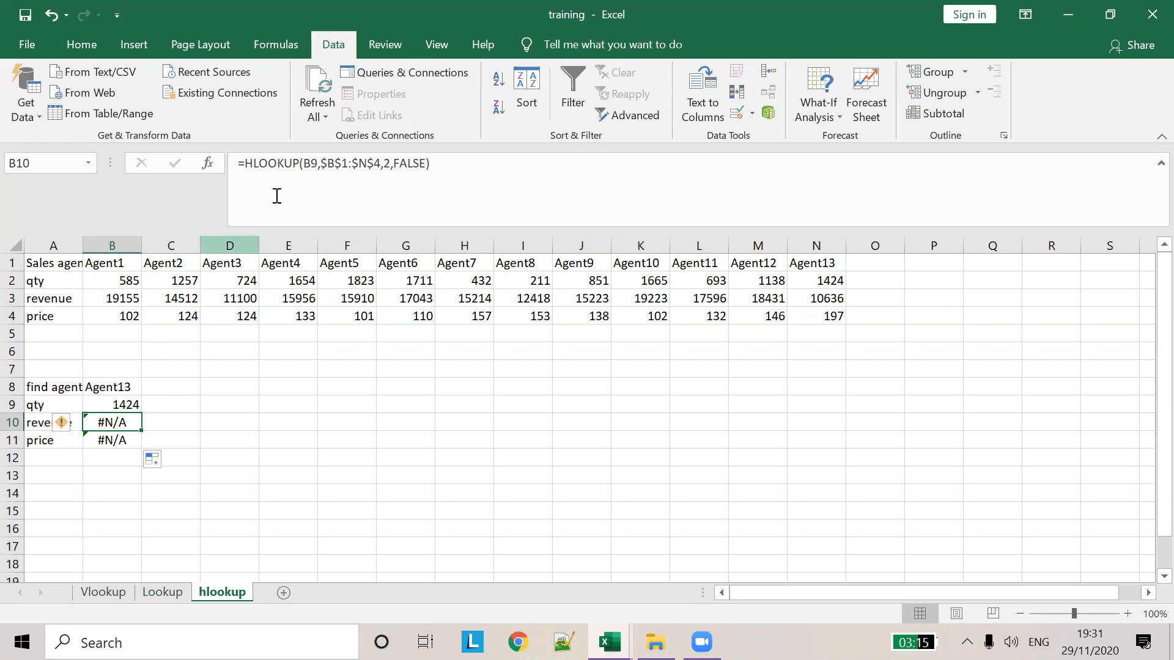
Set the lookup value of the revenue formula in B10 to B8
click(307, 161)
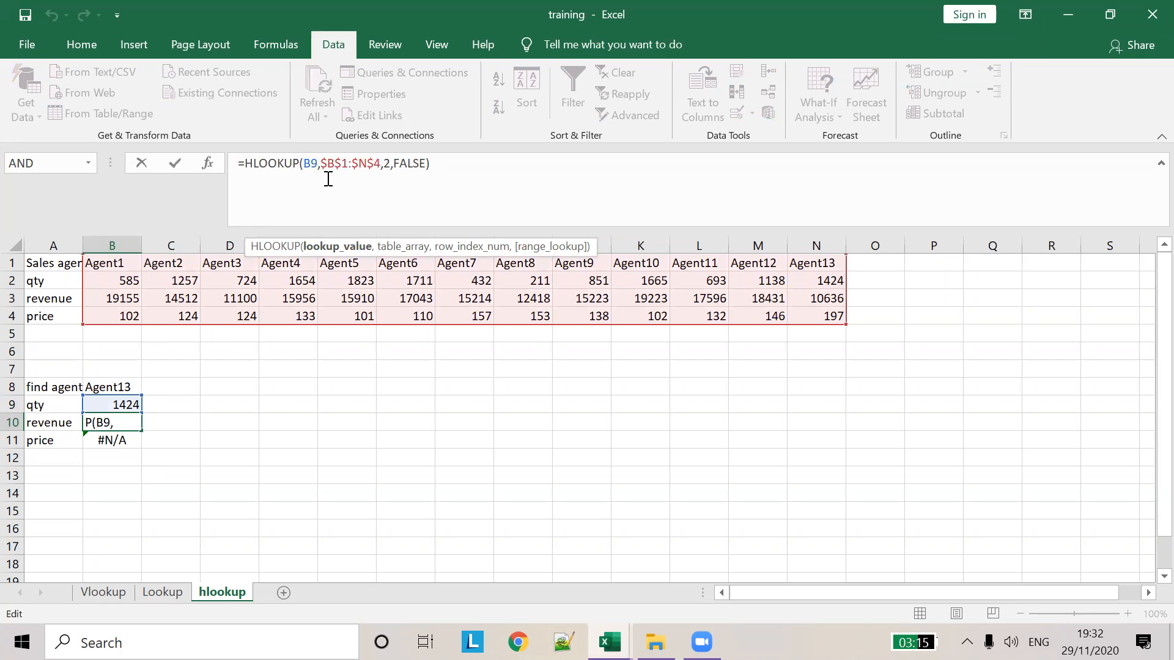
key(BackSpace)
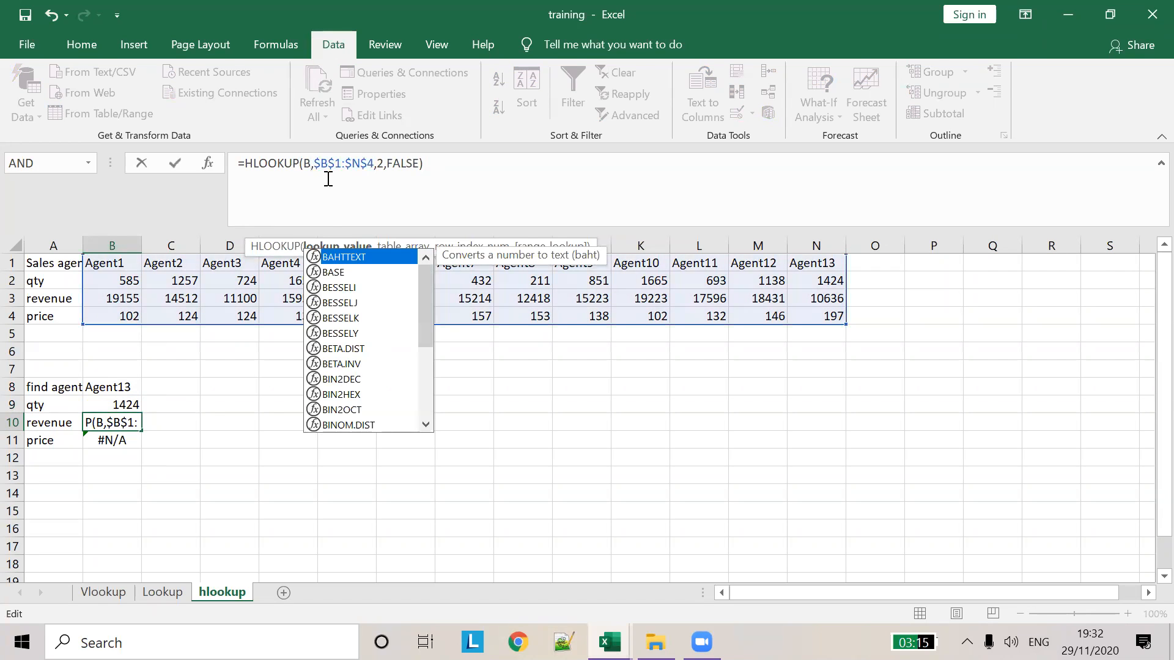
text(8)
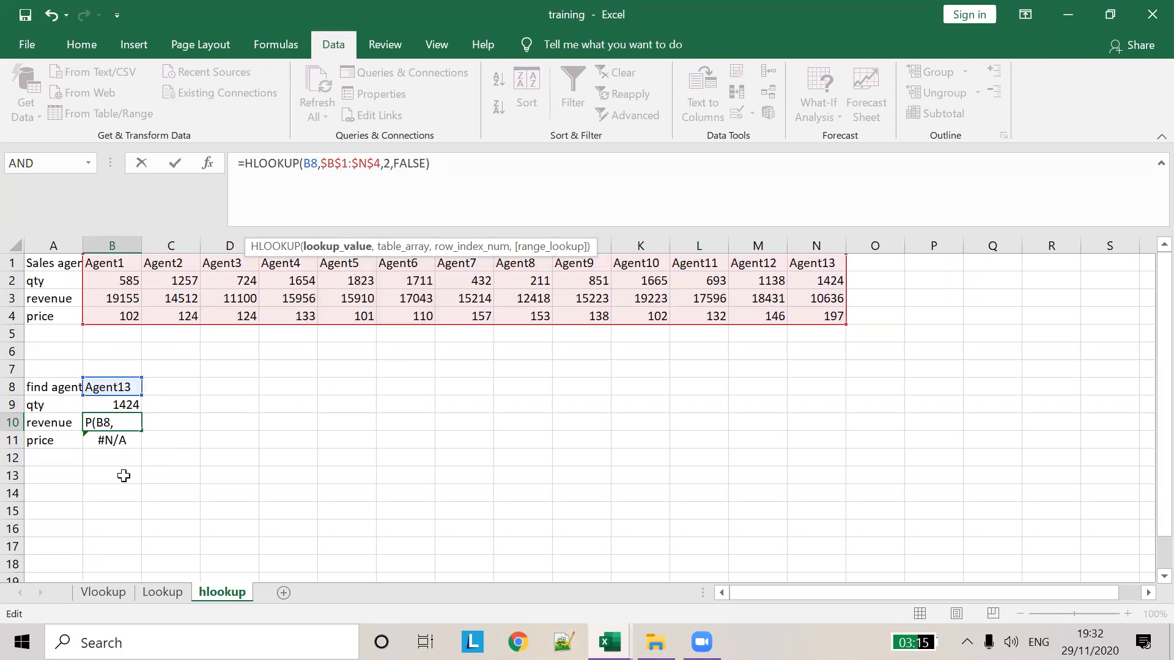
key(shift+Return)
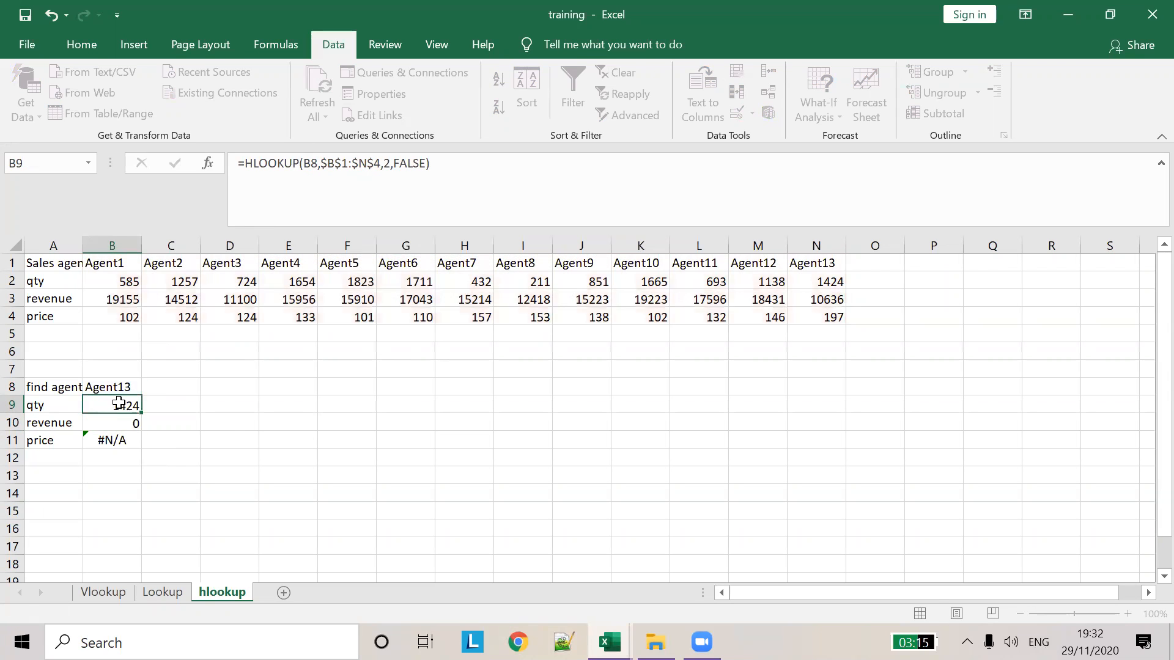
Make the lookup value in the B9 formula absolute as $B$8 and fill the formula down through B11
click(305, 169)
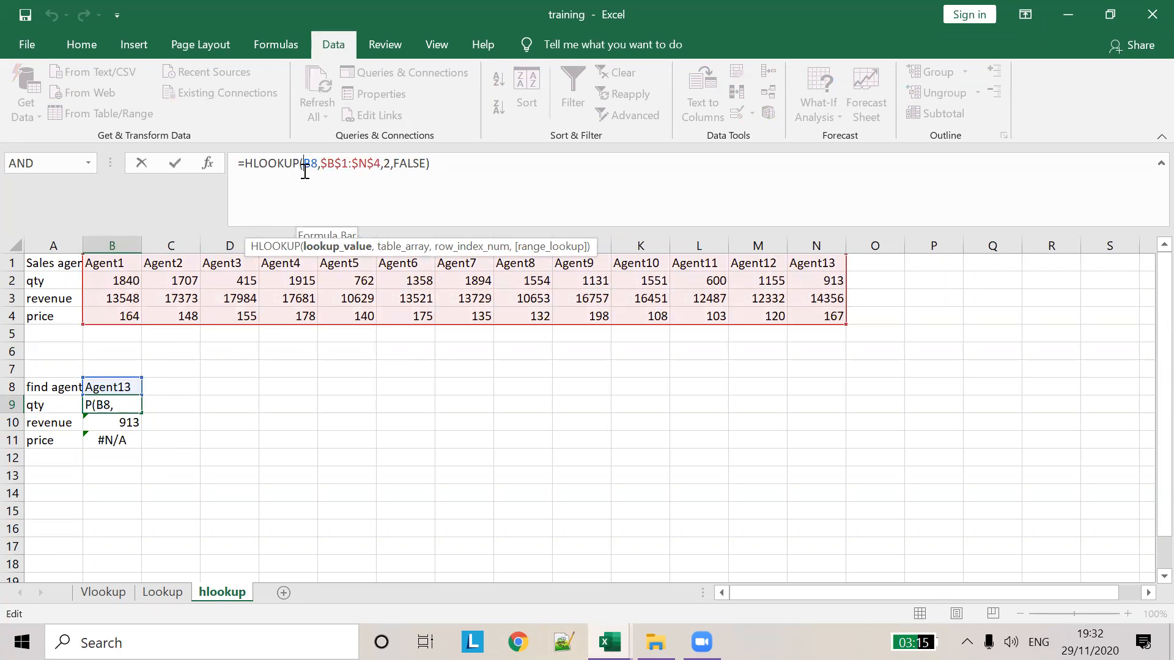
text($B$)
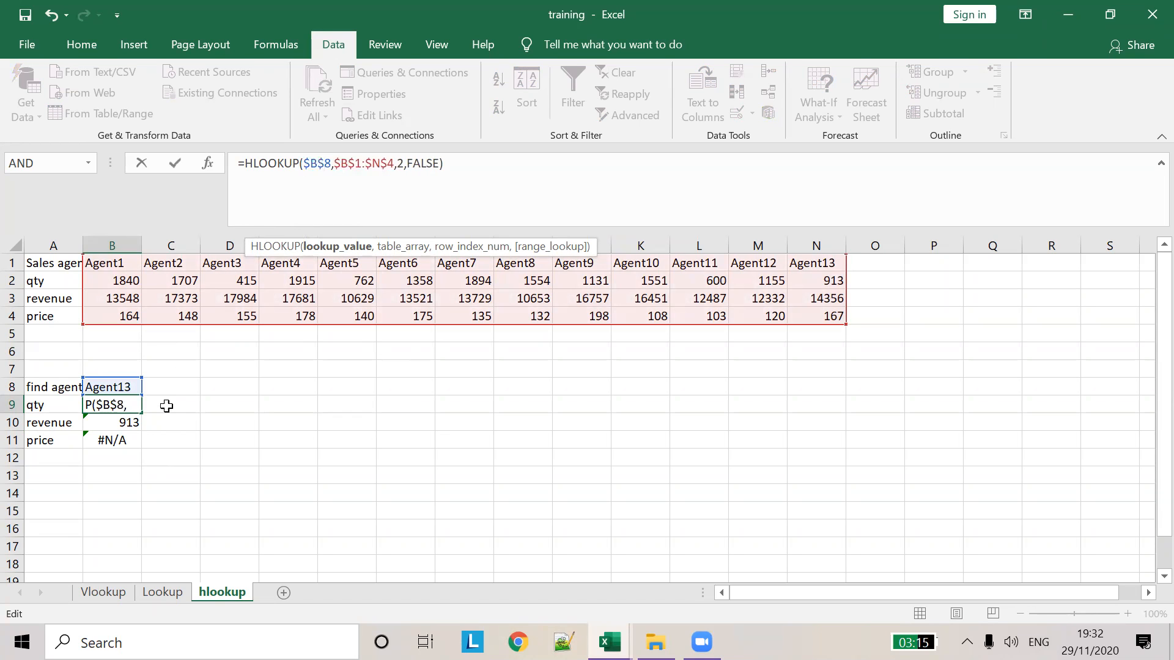
click(182, 392)
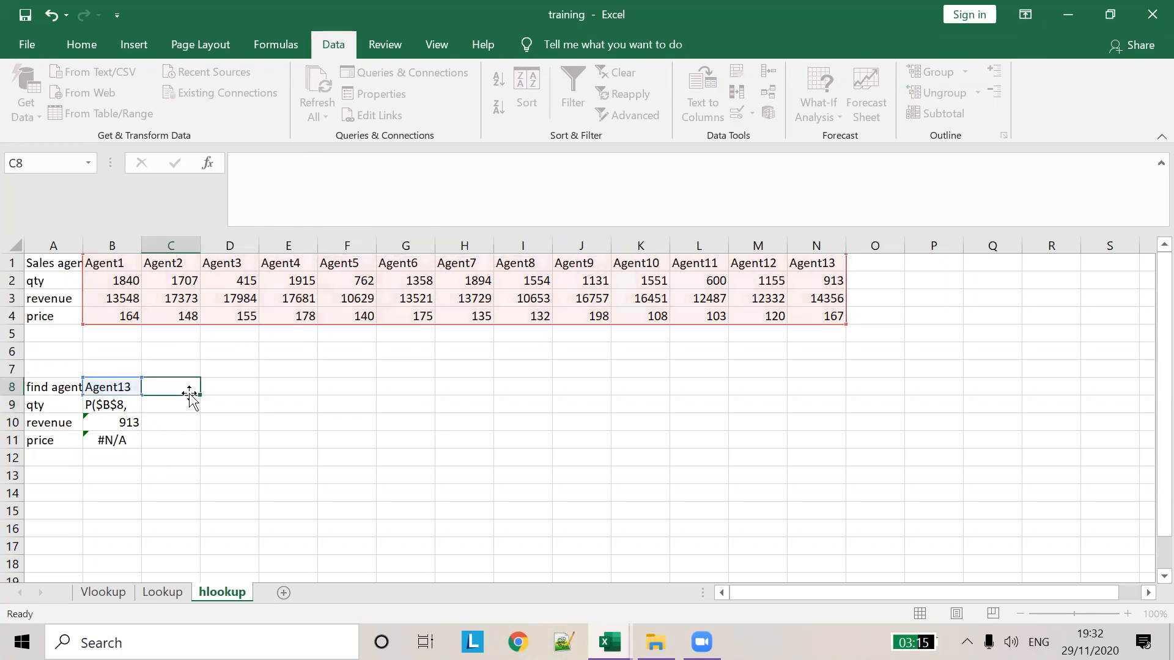
click(120, 391)
click(133, 403)
drag(143, 416, 141, 443)
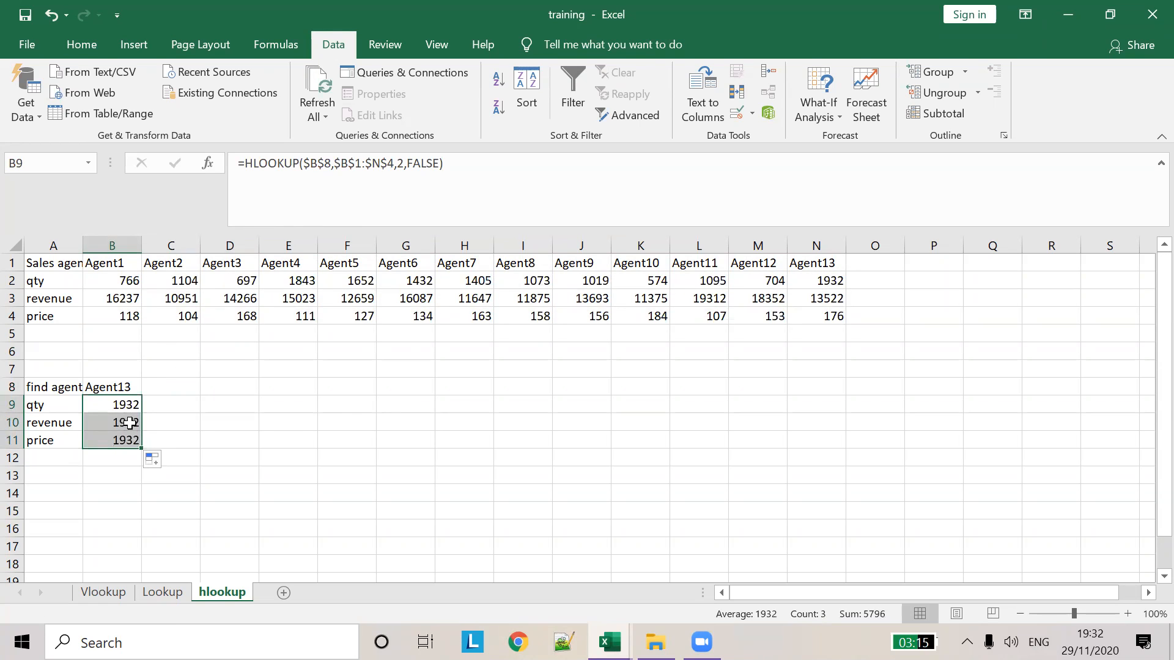
Examine the lookup value, table range and row index in the copied formulas in B9, B10 and B11
click(130, 422)
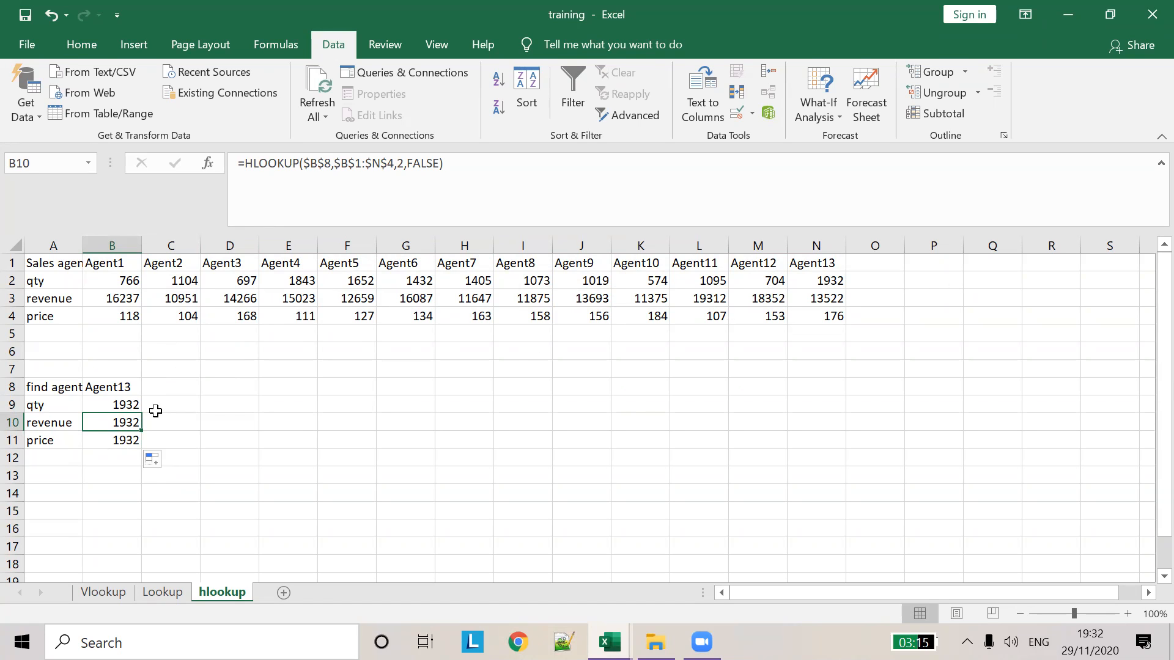
click(123, 409)
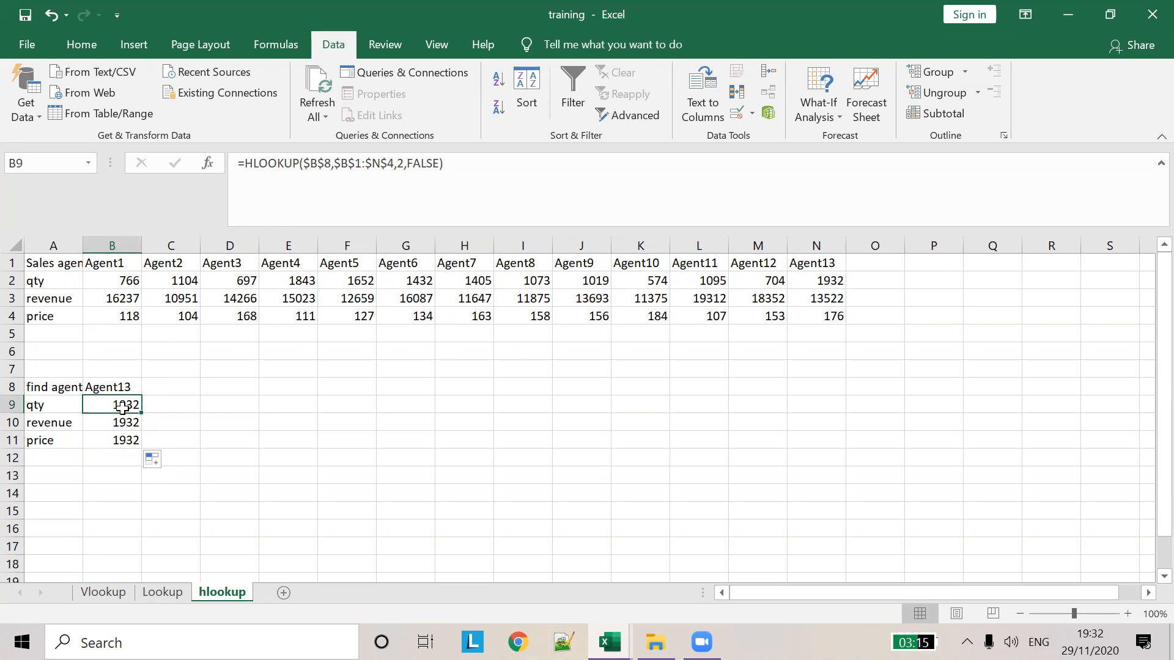
click(123, 428)
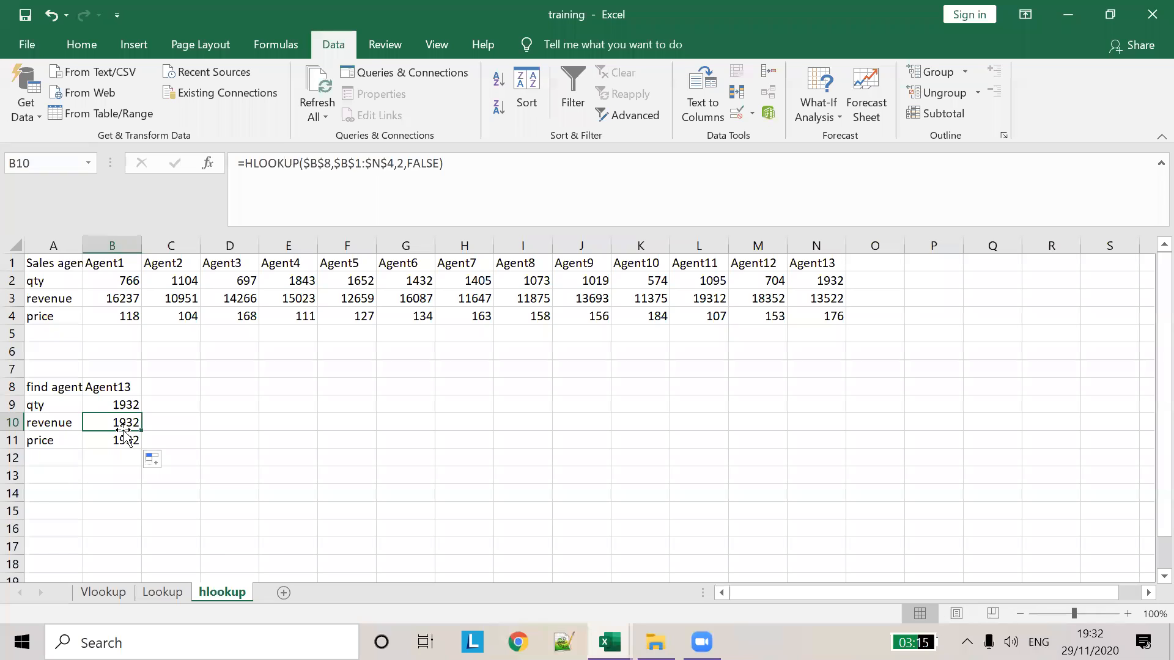
click(126, 453)
click(126, 438)
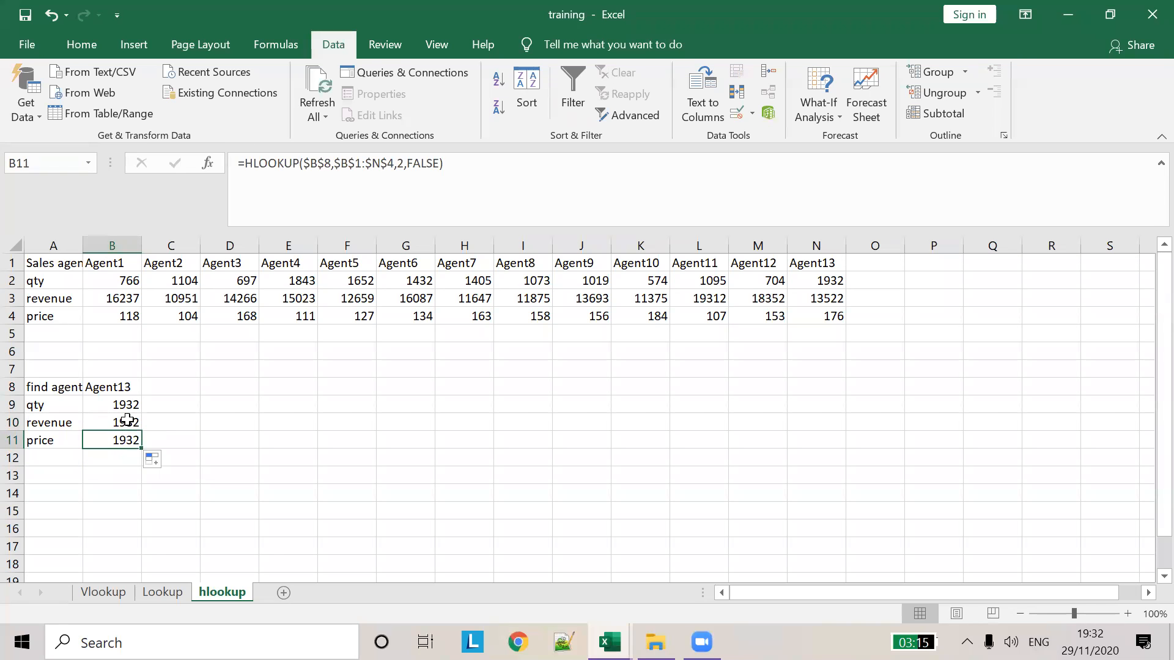
click(127, 387)
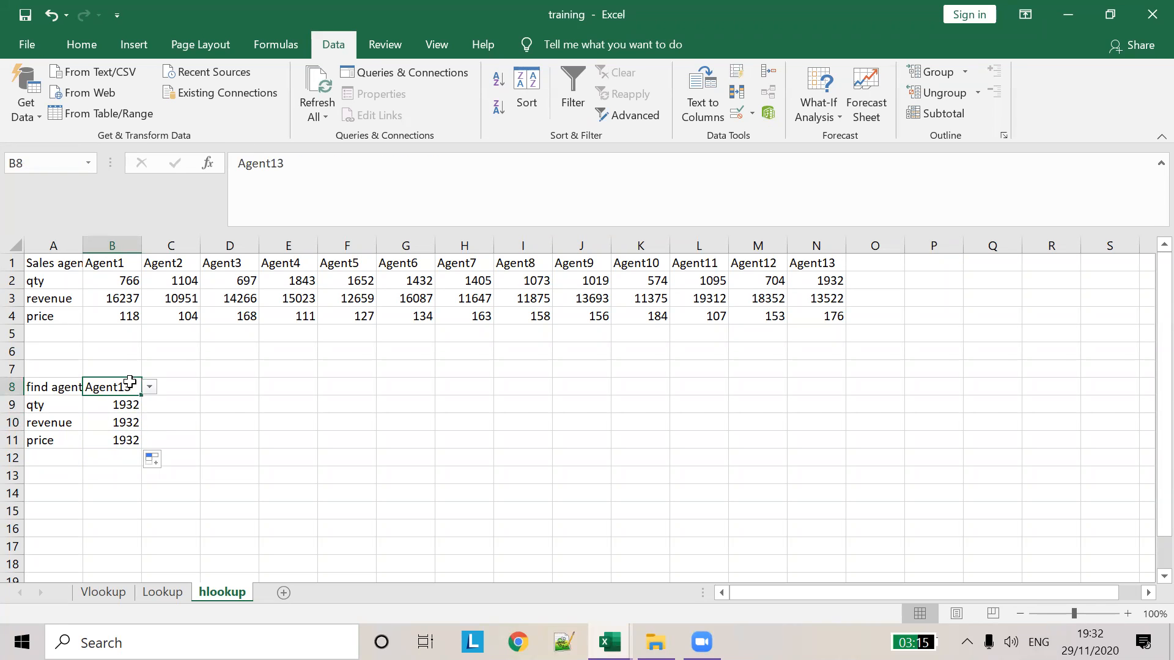
click(124, 406)
Set the row index number of the revenue formula in B10 to 3
click(127, 421)
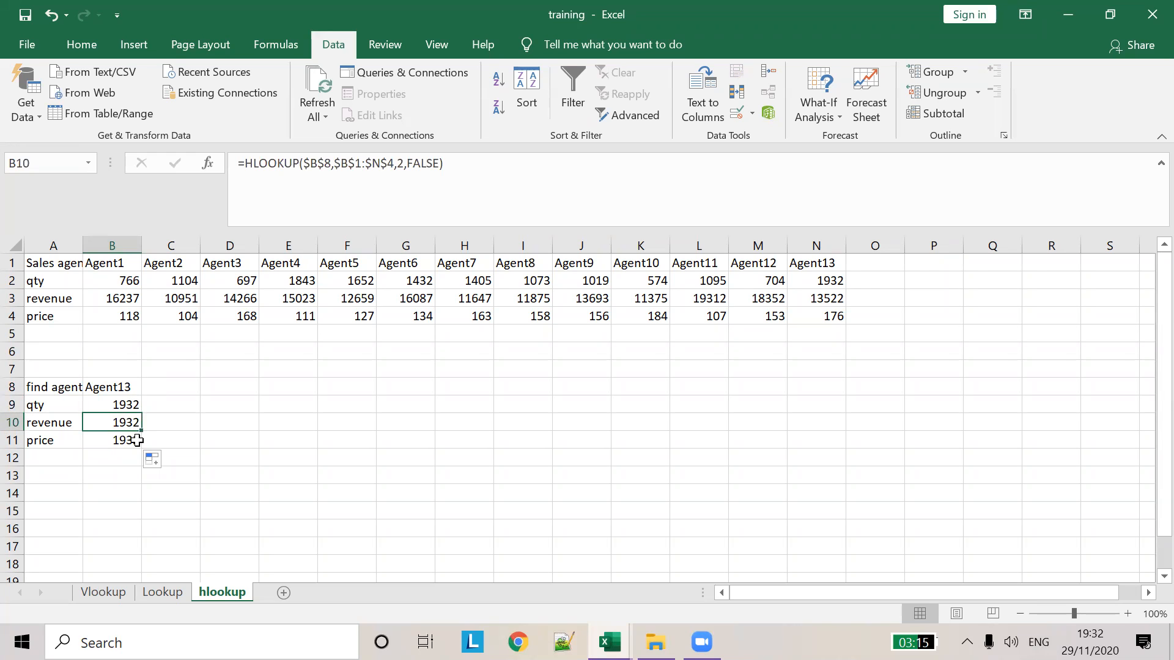
click(402, 168)
key(BackSpace)
text(3)
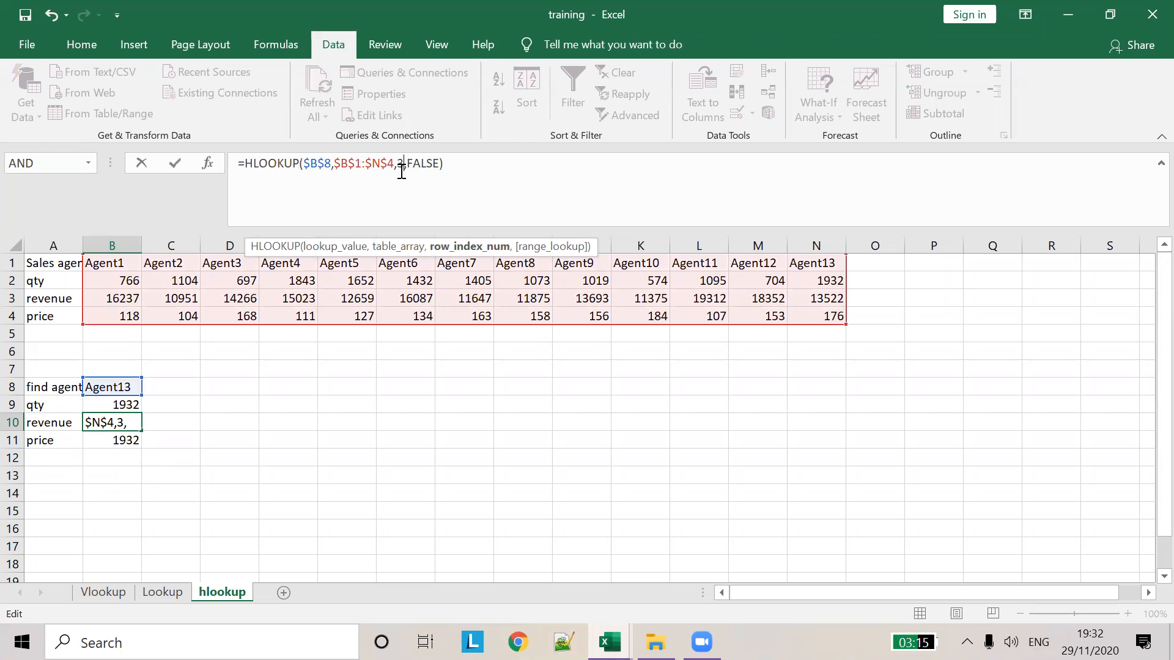
click(159, 442)
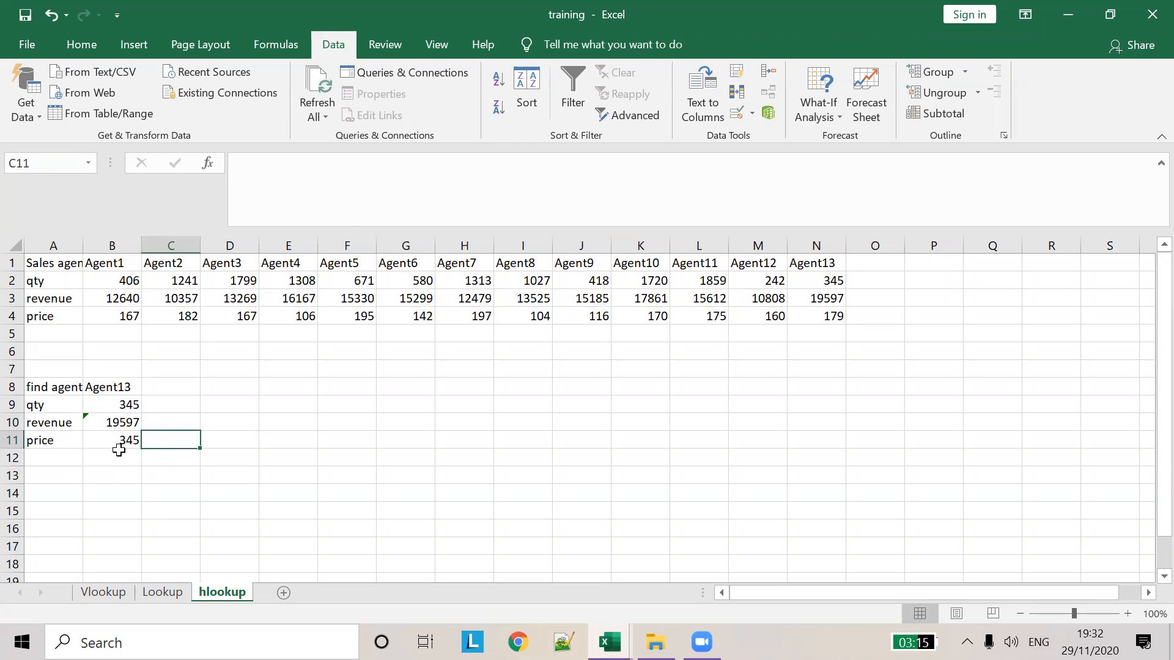
Set the row index number of the price formula in B11 to 4
click(129, 458)
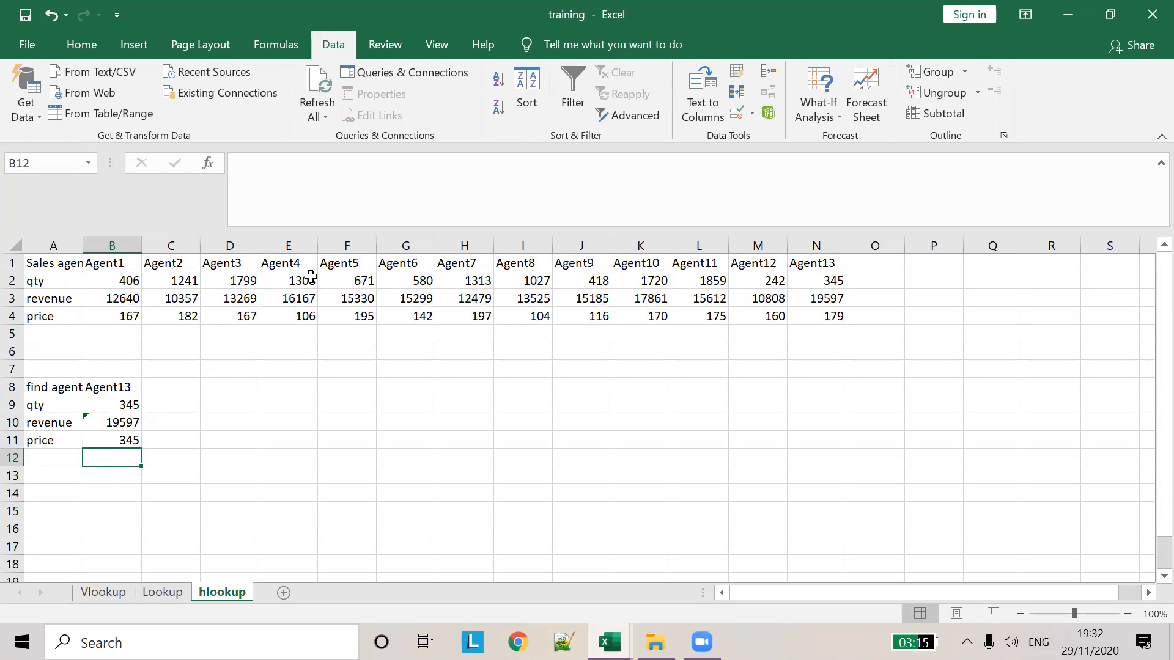
click(134, 439)
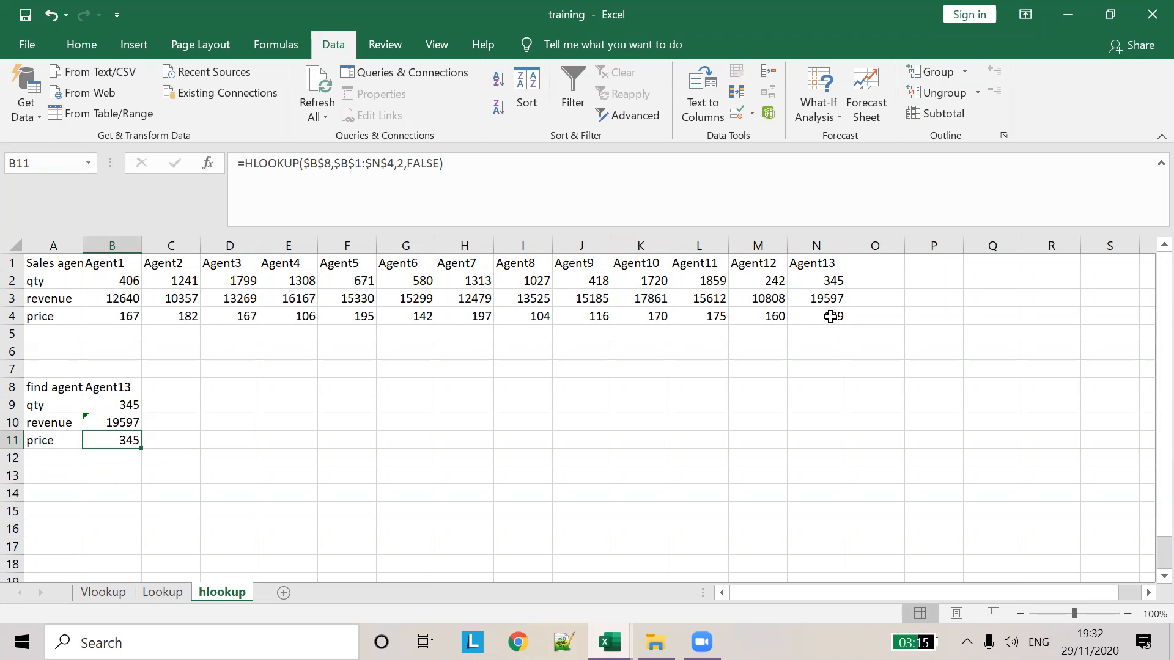
click(397, 164)
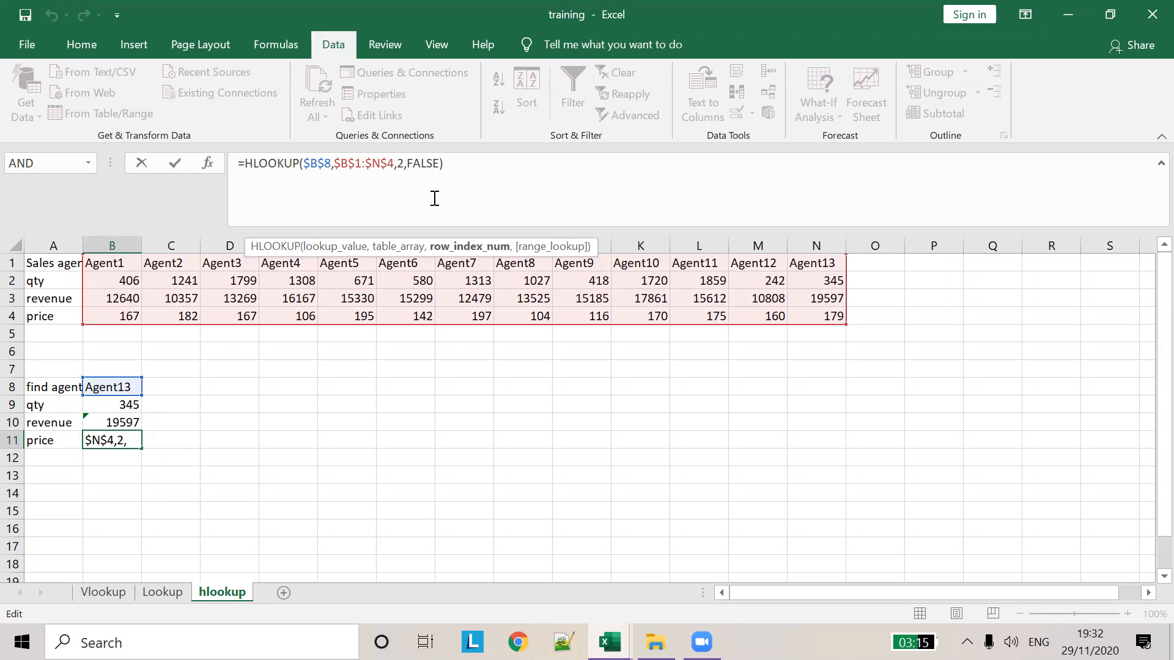
key(Delete)
text(4)
key(Tab)
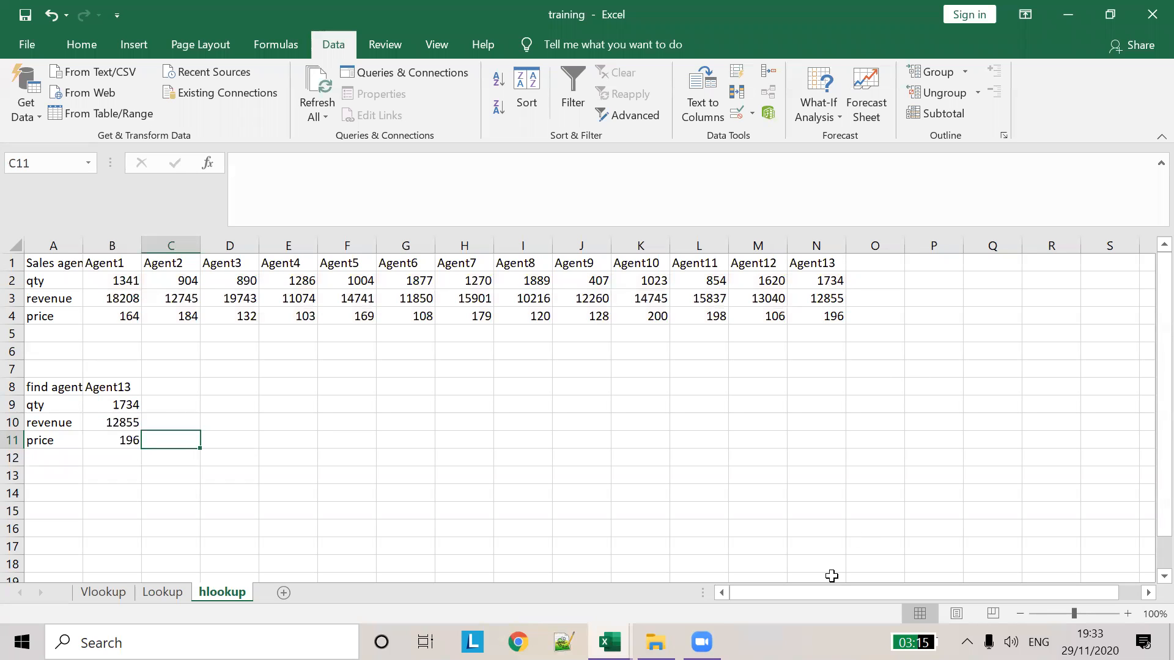
Compare the layout of the agent table on the hlookup sheet with the tables on the Vlookup and Lookup sheets
click(667, 132)
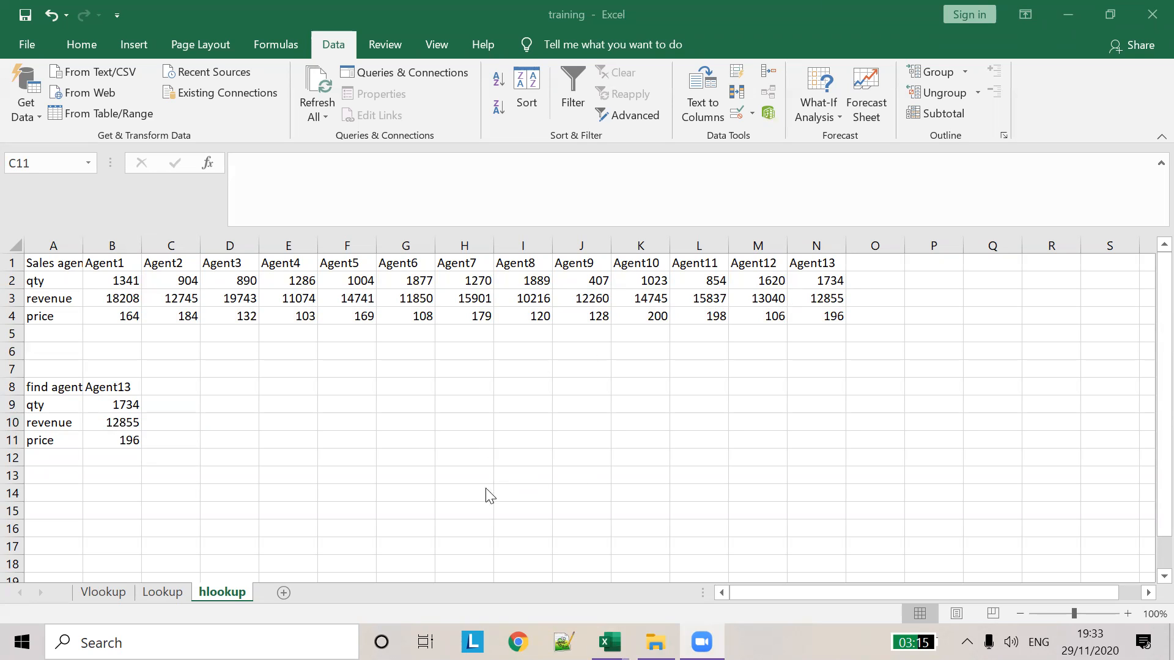
click(123, 266)
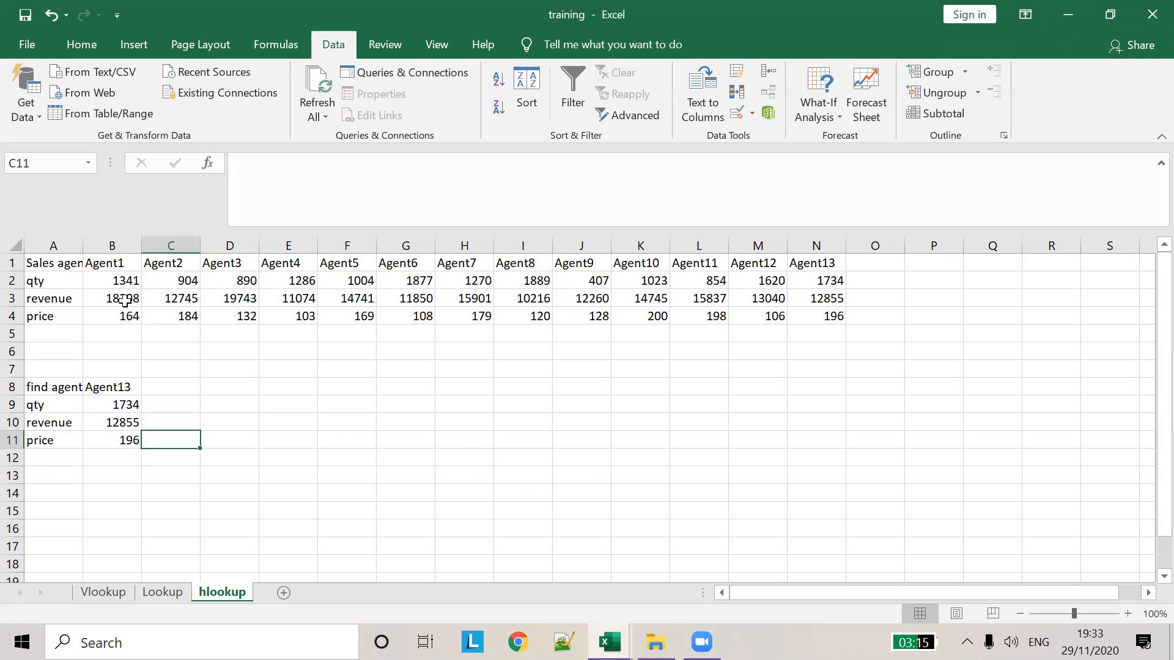
click(120, 267)
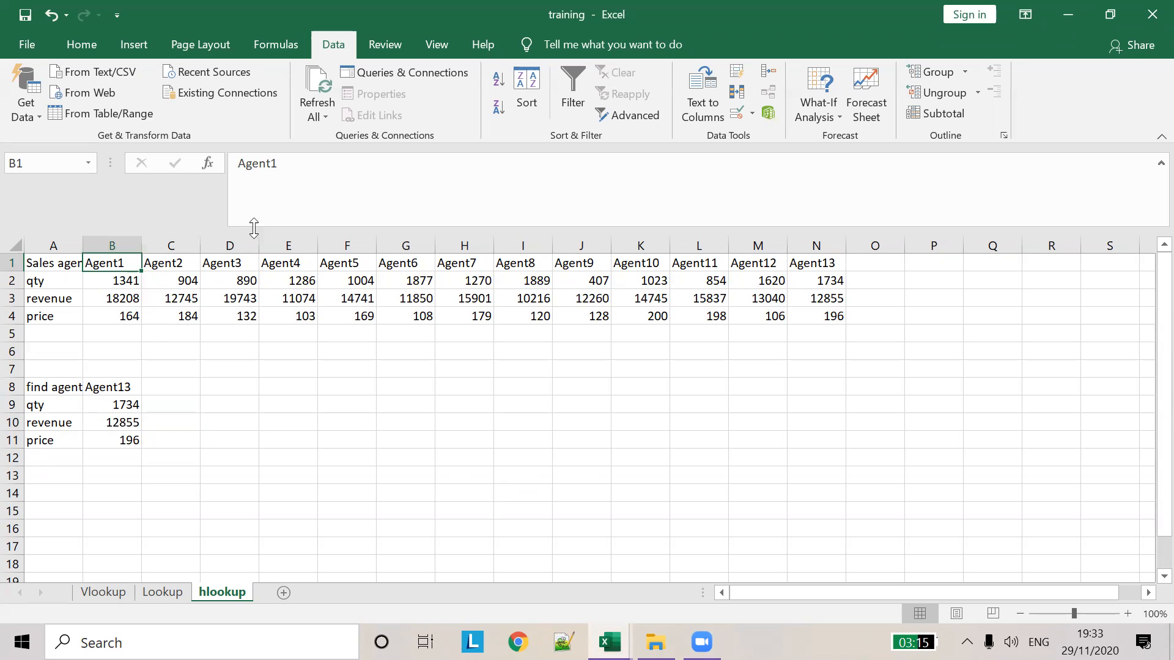
click(116, 593)
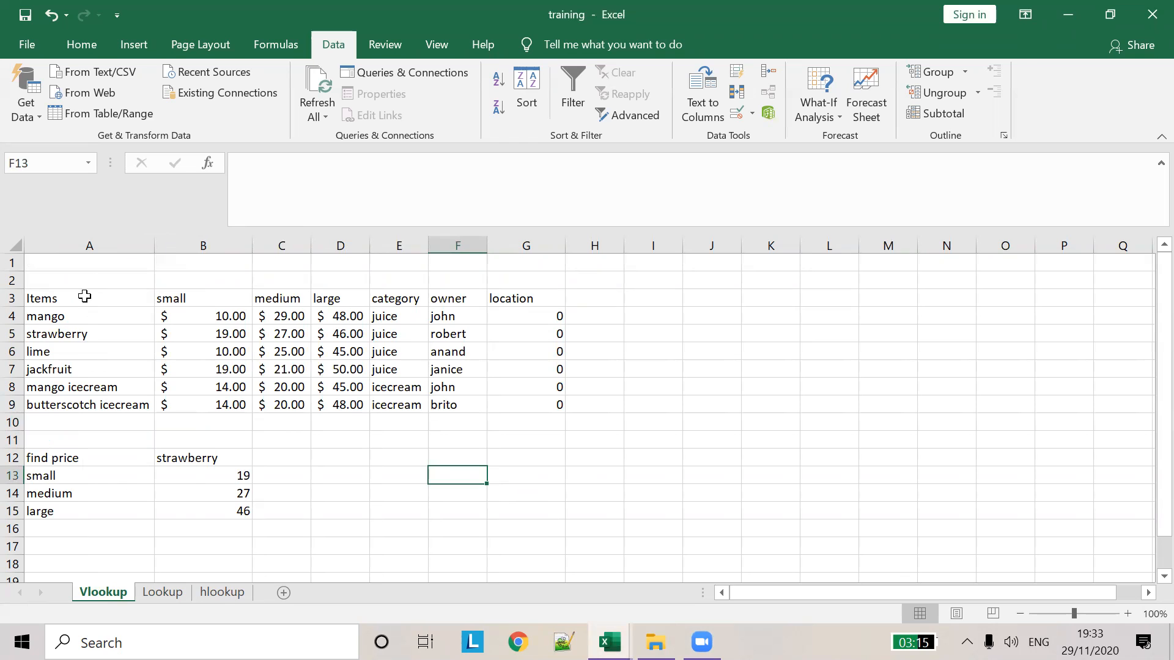
click(223, 596)
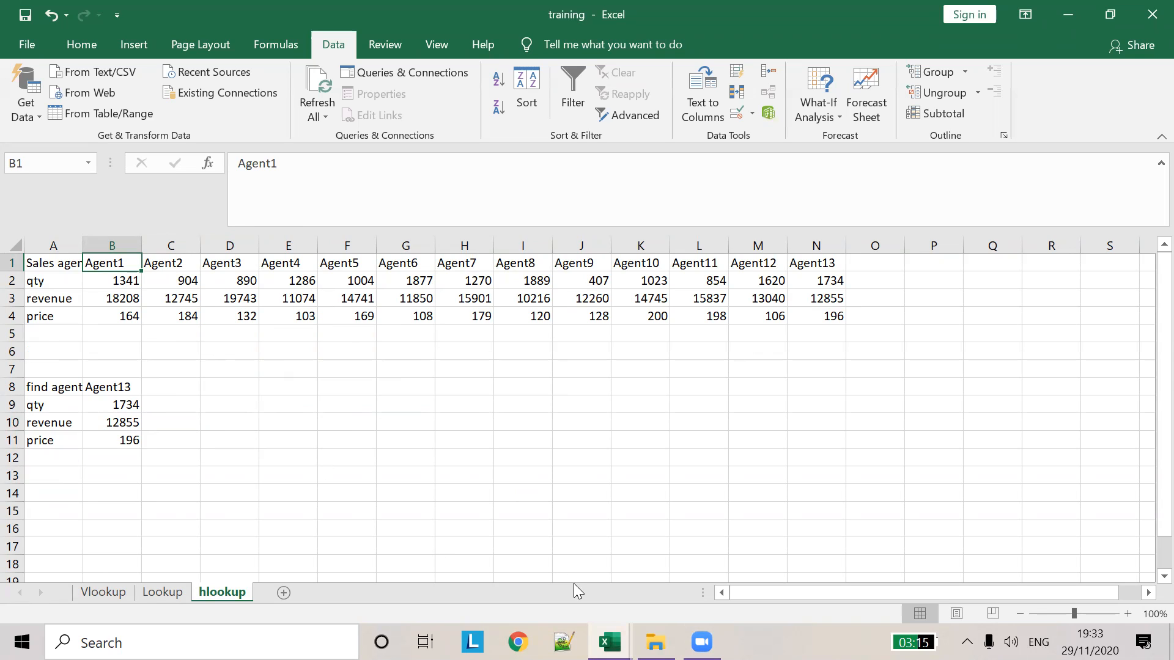
click(650, 426)
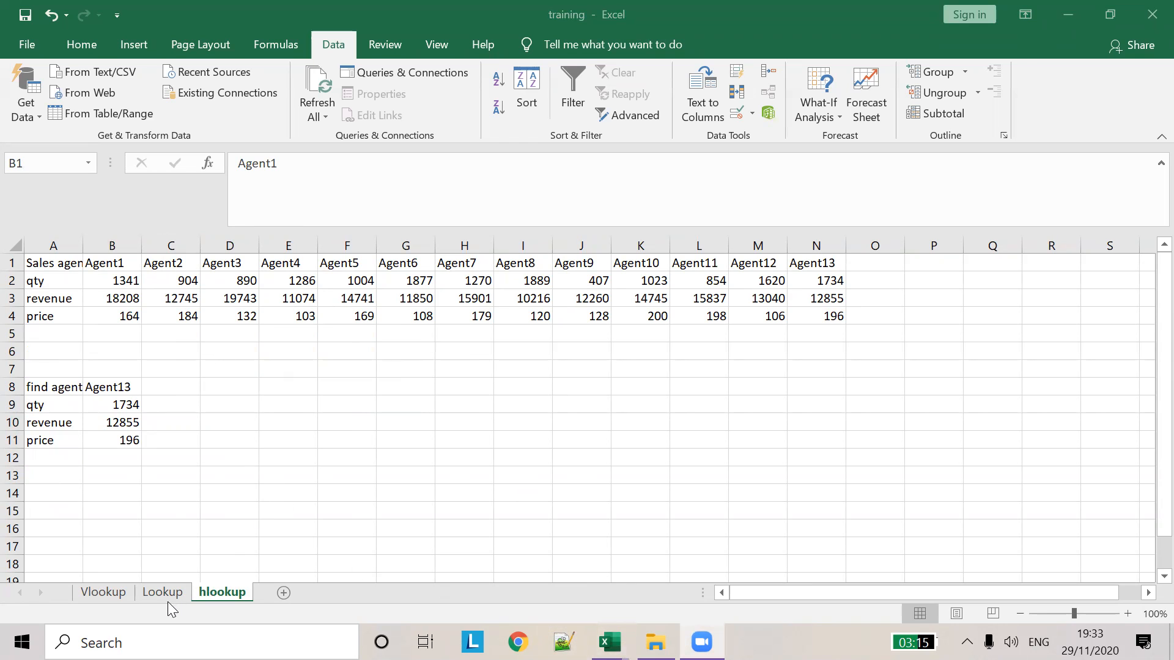
click(99, 592)
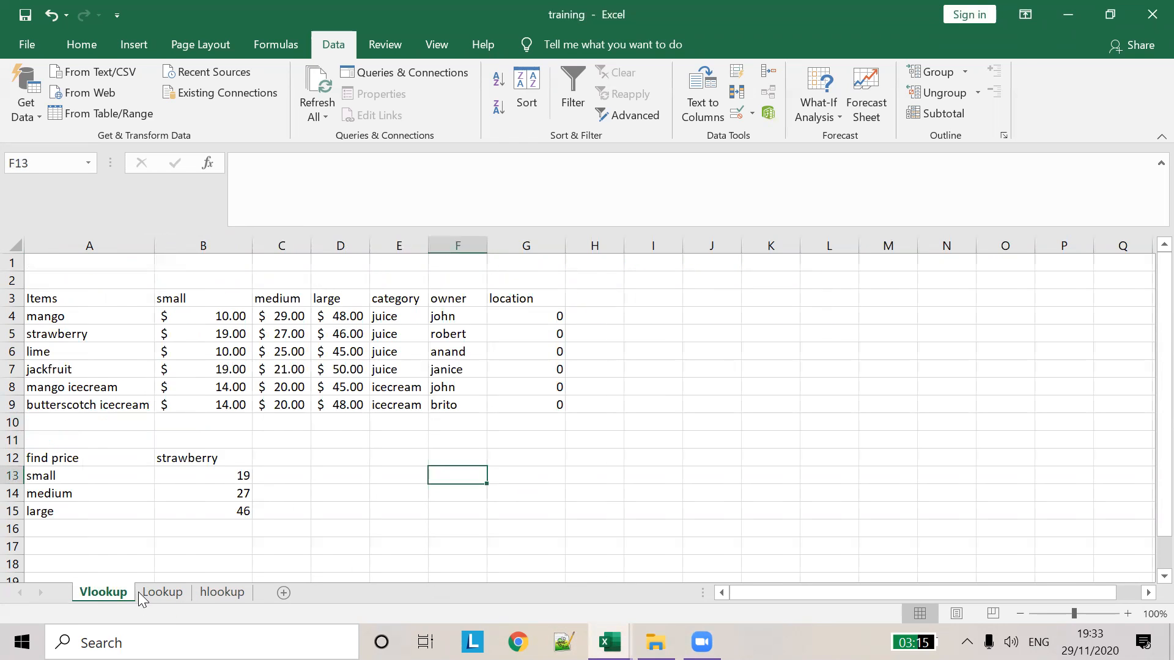
click(177, 593)
click(215, 592)
Switch to the practice workbook and view its Hlookup Example and Dat table sheets
mouse_move(609, 641)
click(490, 574)
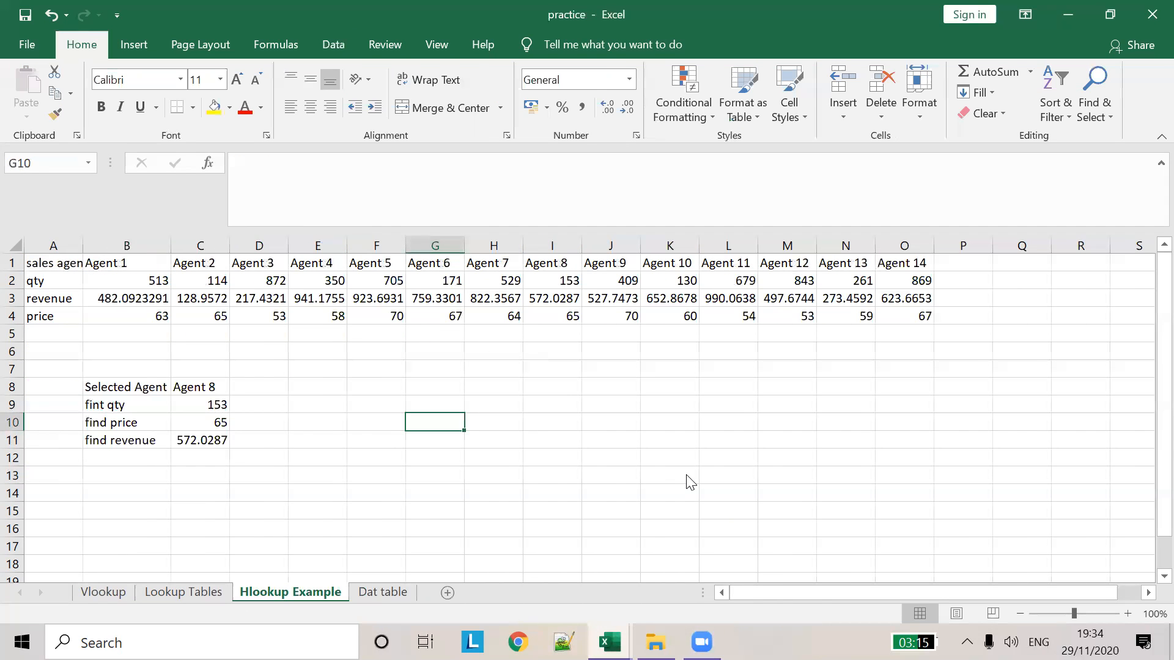
click(686, 475)
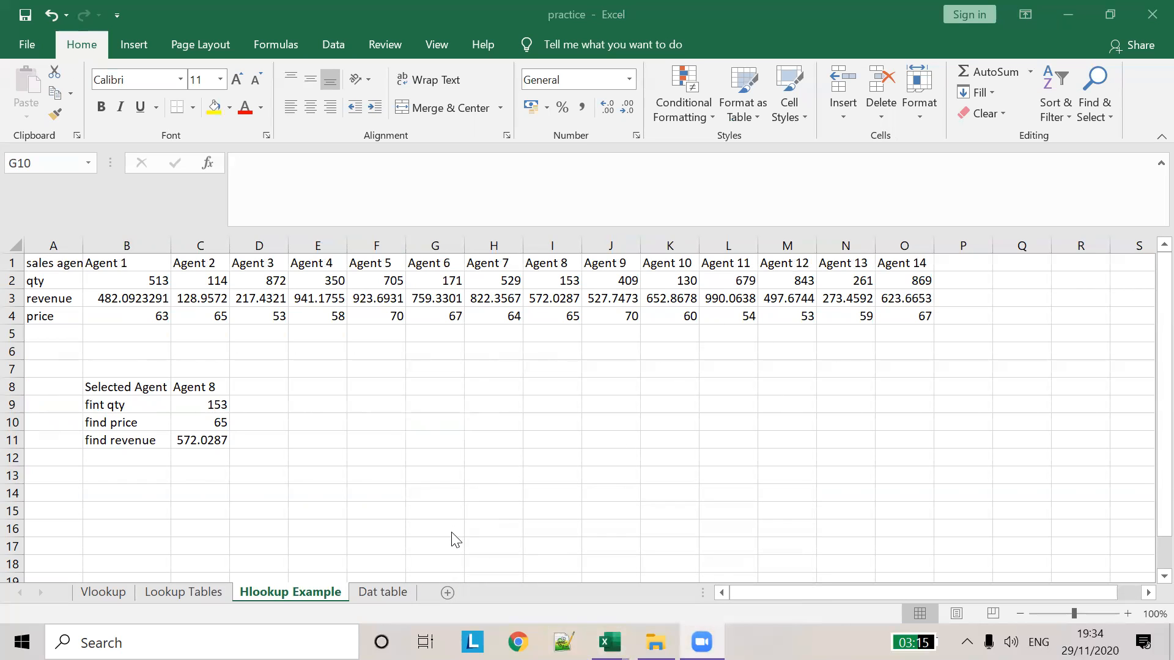
click(379, 596)
click(387, 593)
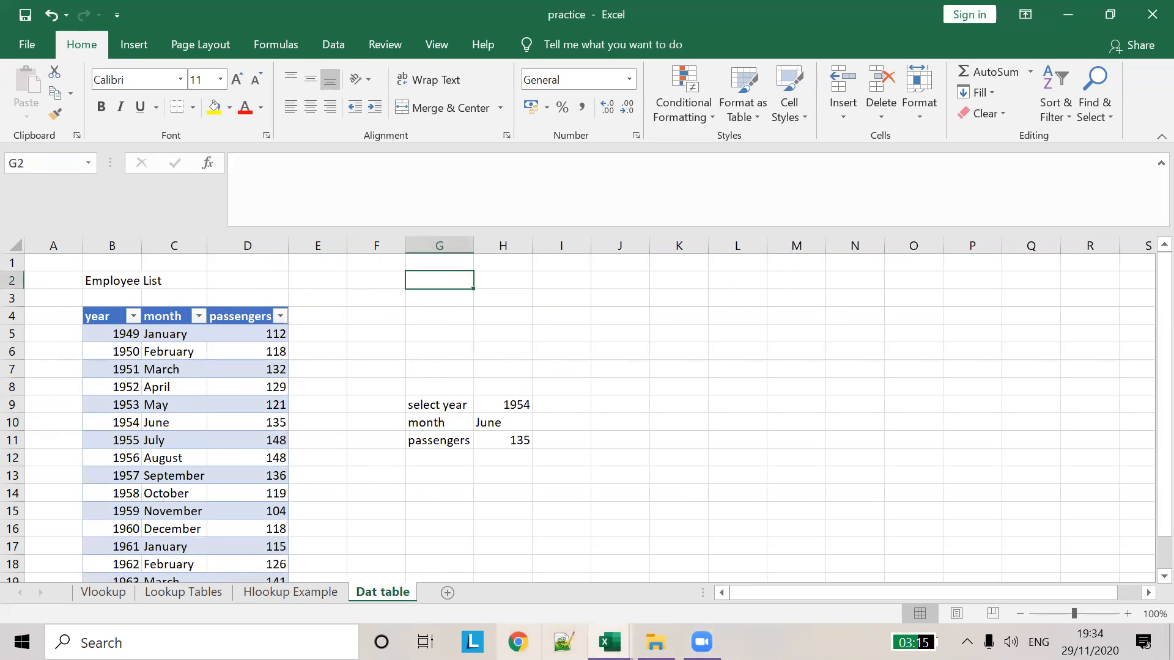
mouse_move(609, 642)
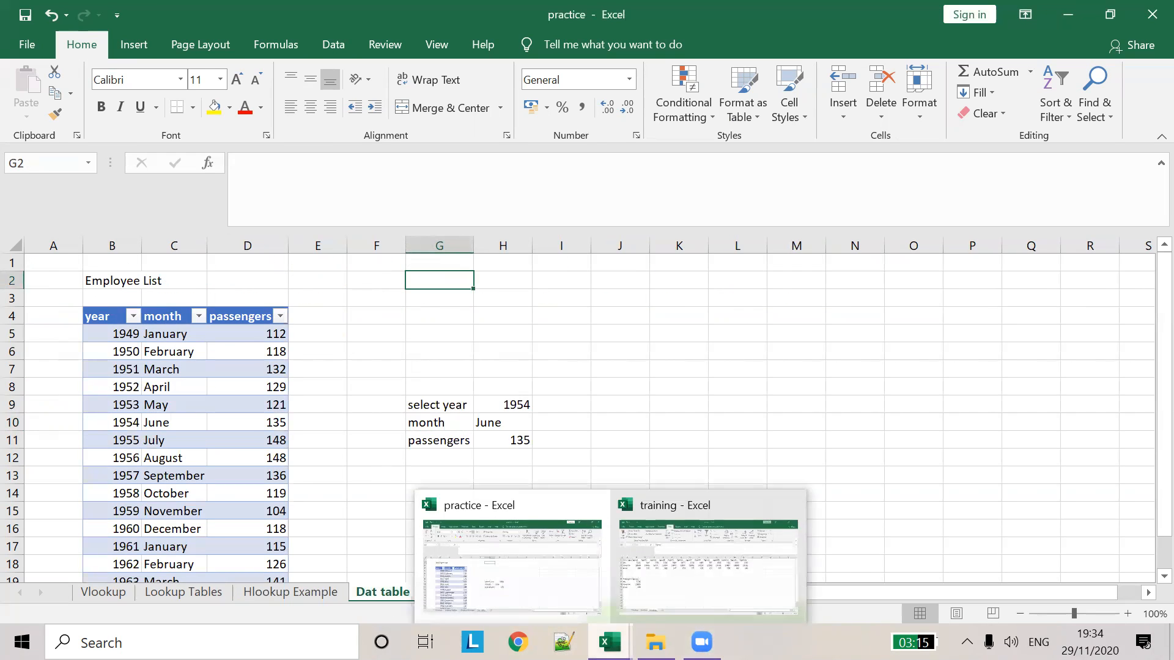
click(868, 499)
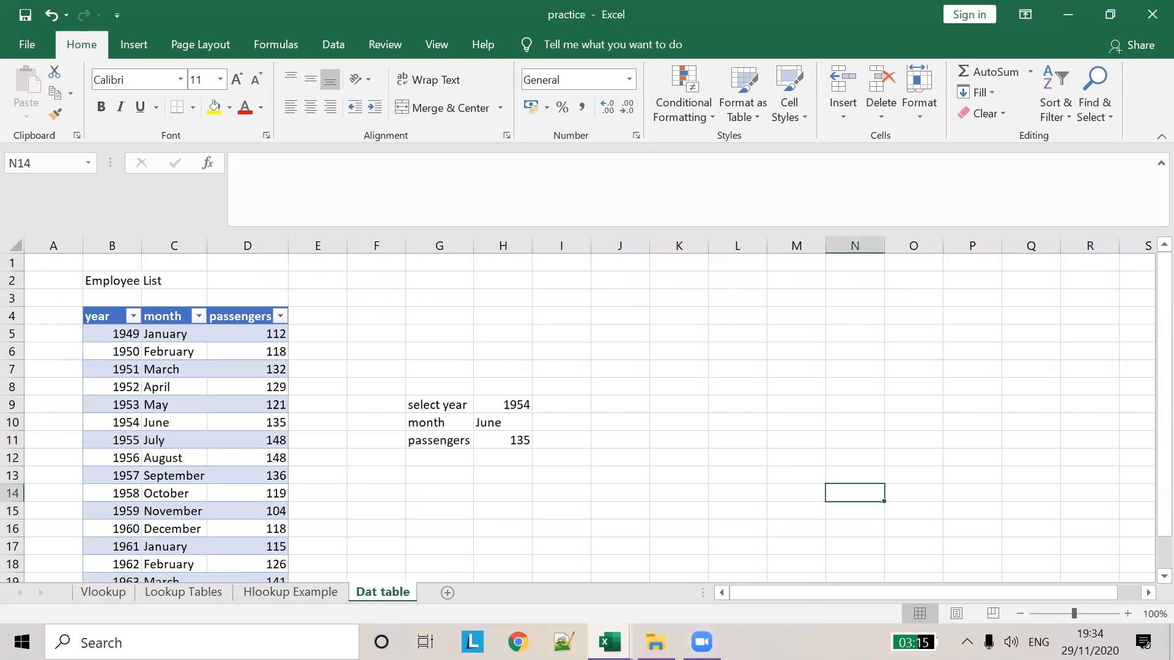
Return to the training workbook and add a new sheet after the hlookup sheet
mouse_move(610, 642)
click(703, 568)
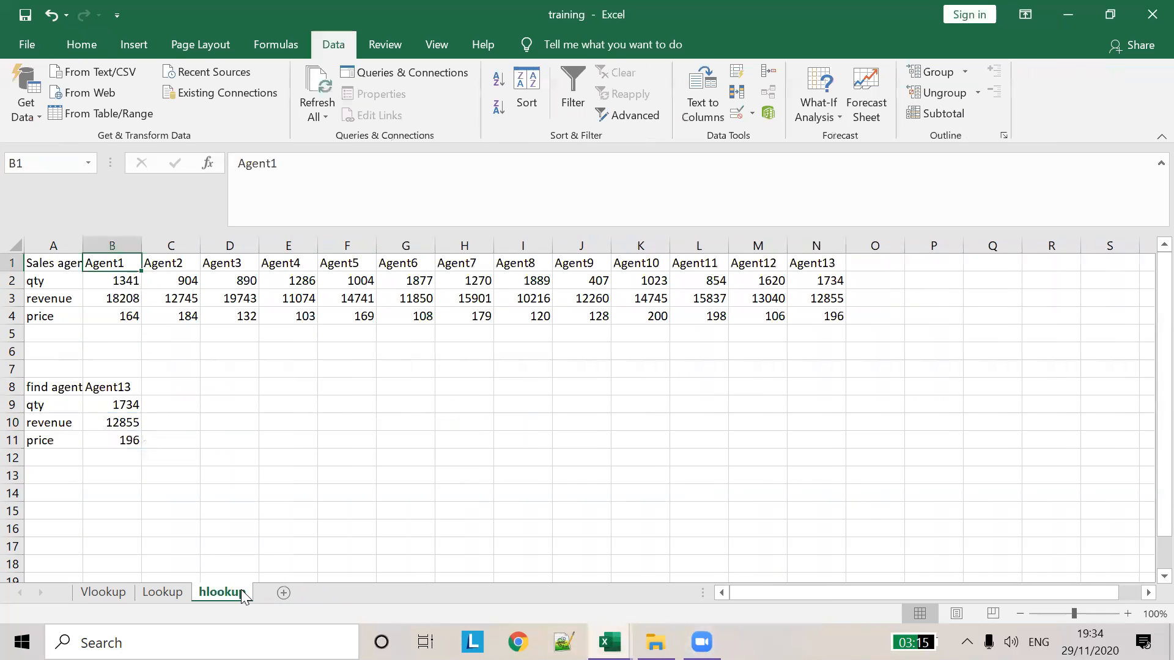
click(283, 592)
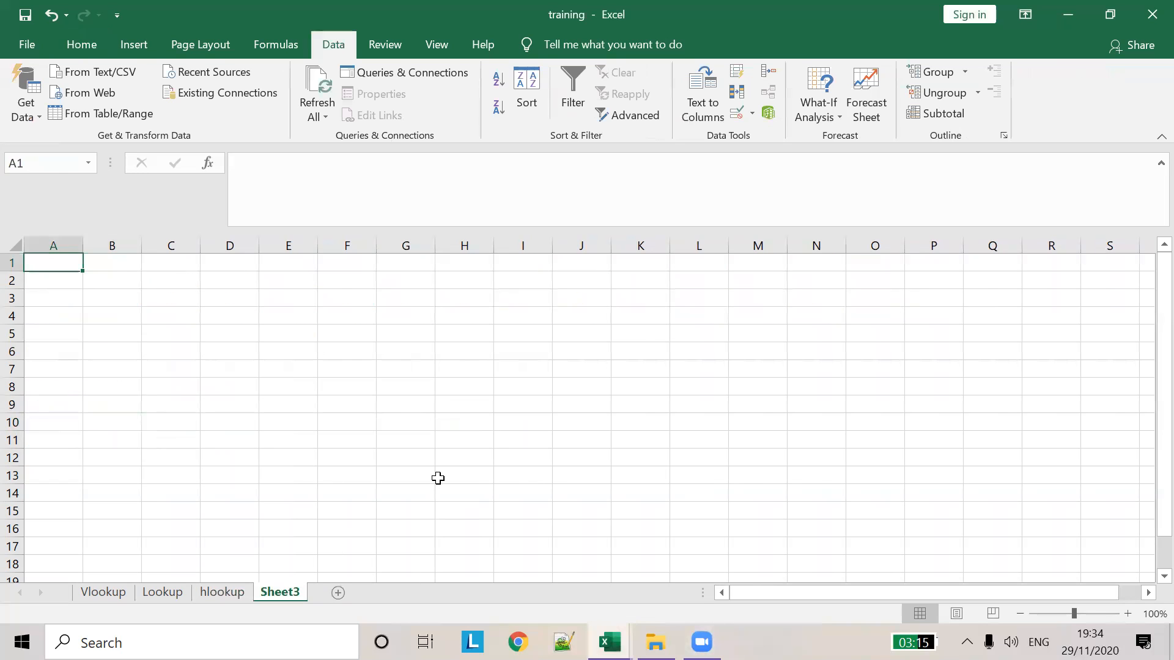
Try to rename the new sheet as Data Table
double_click(280, 592)
text(Data)
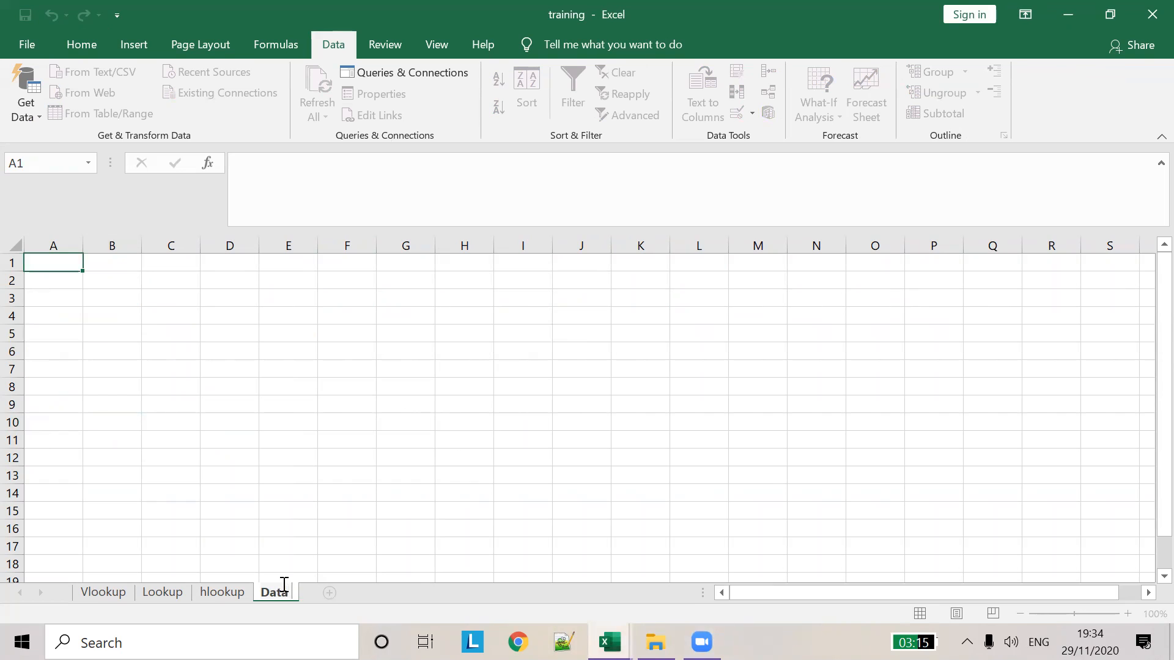
text( Table)
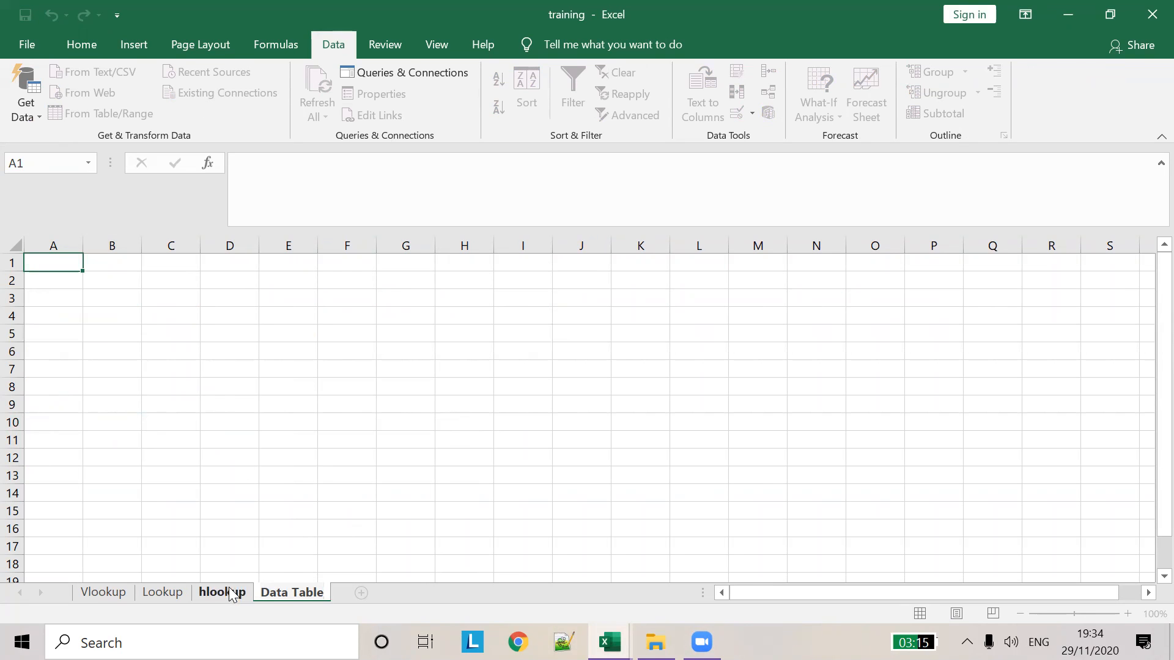
View the Dat table sheet in the practice workbook and return to the new sheet in the training workbook
mouse_move(609, 642)
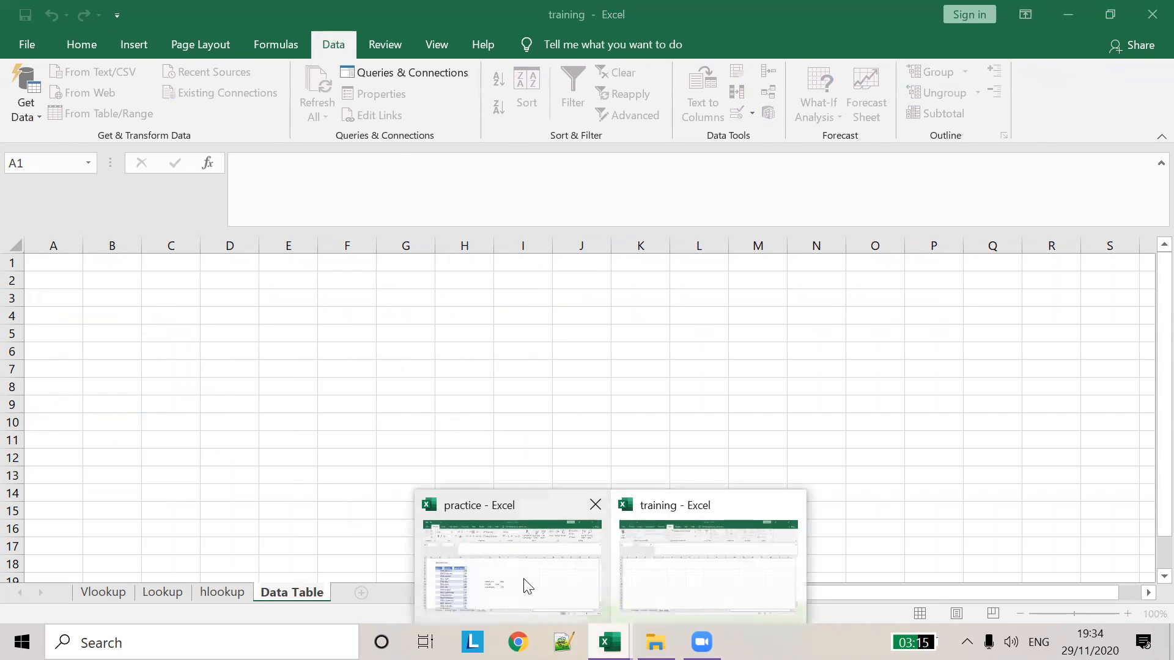
click(527, 586)
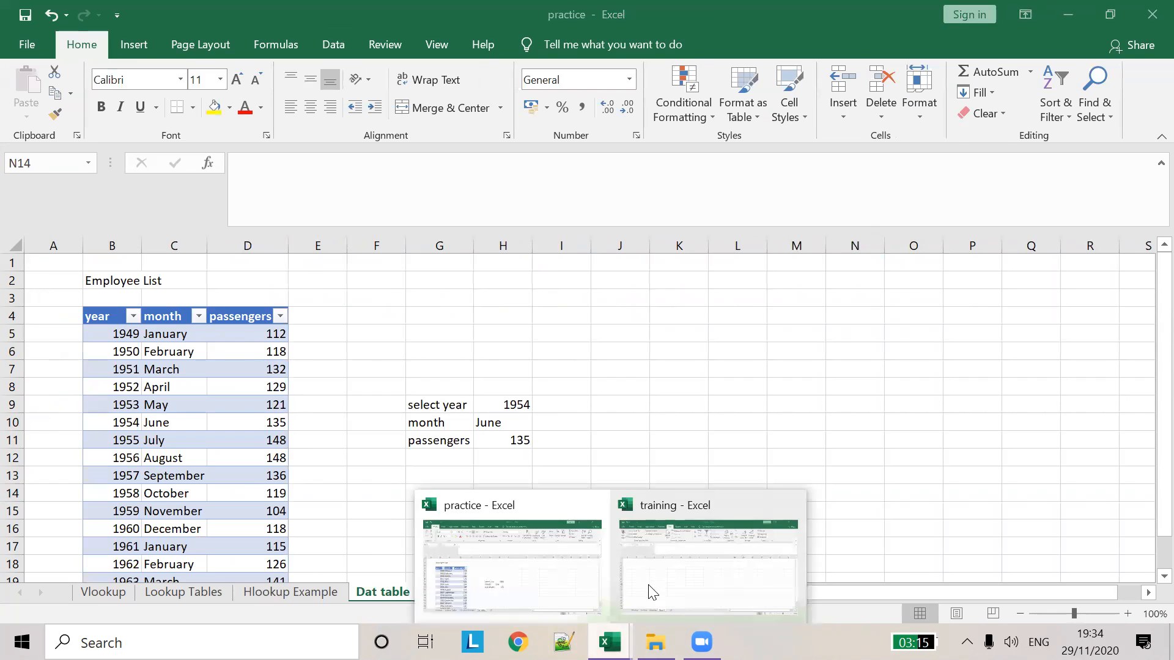
click(653, 592)
click(186, 332)
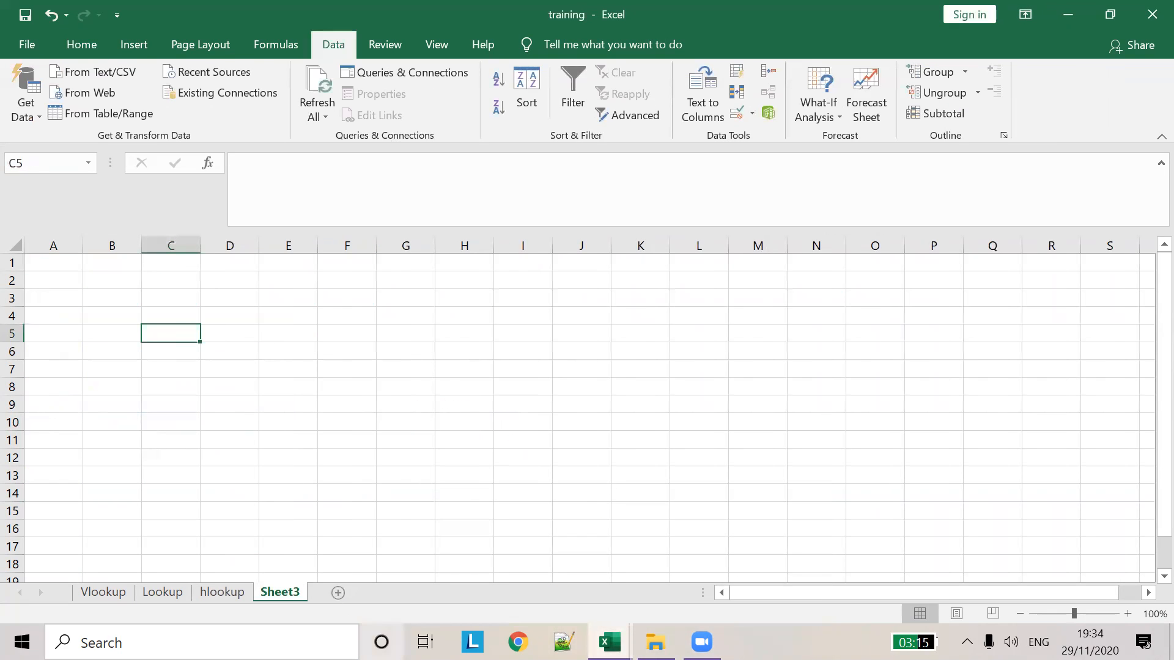
Check the column headings on the practice workbook's Dat table sheet and return to Sheet3 of the training workbook
mouse_move(609, 641)
click(533, 572)
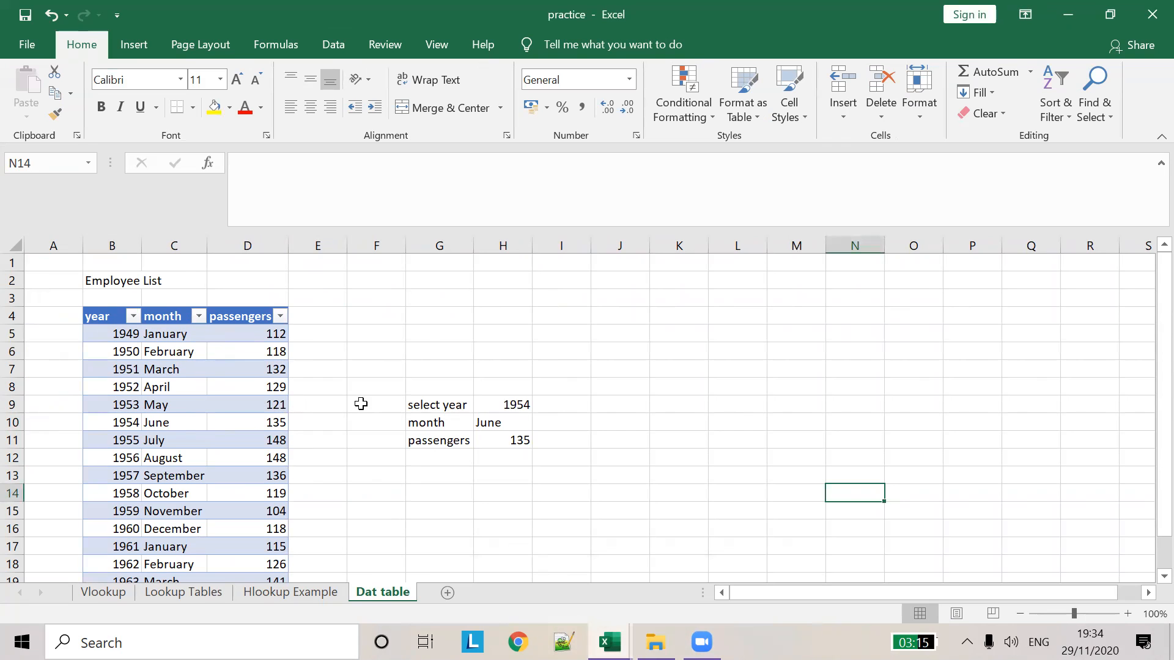
mouse_move(610, 641)
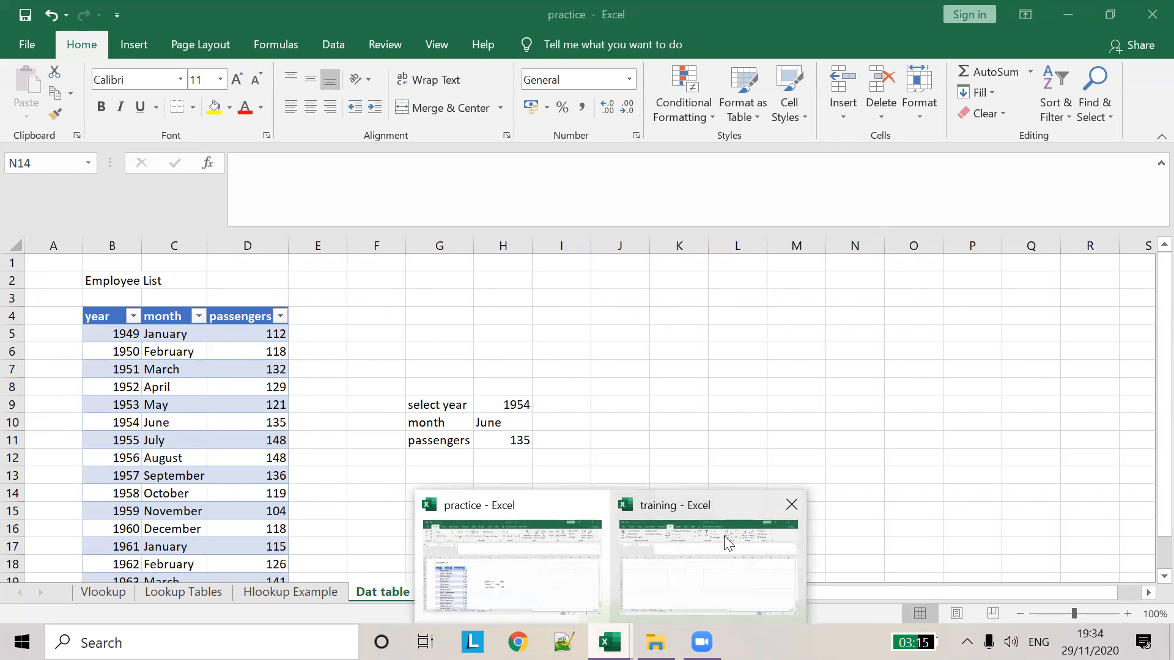
click(726, 535)
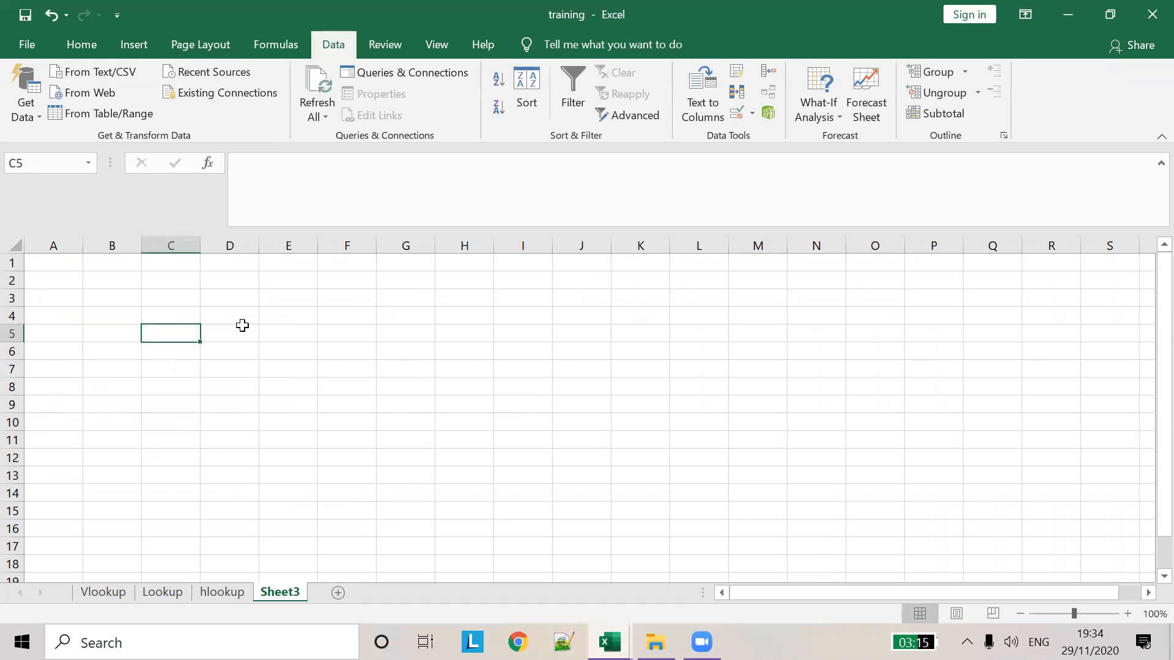
Enter the column headings year, month and passengers in cells C5 to E5
text(year)
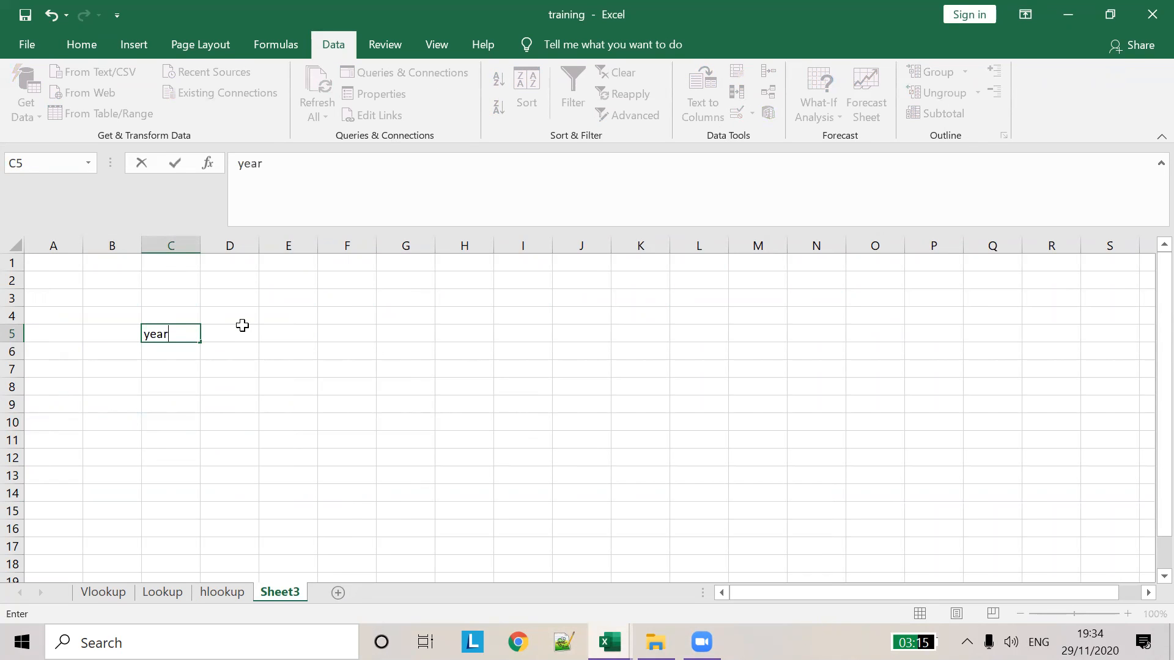
key(Tab)
text(month)
key(Tab)
text(passengers)
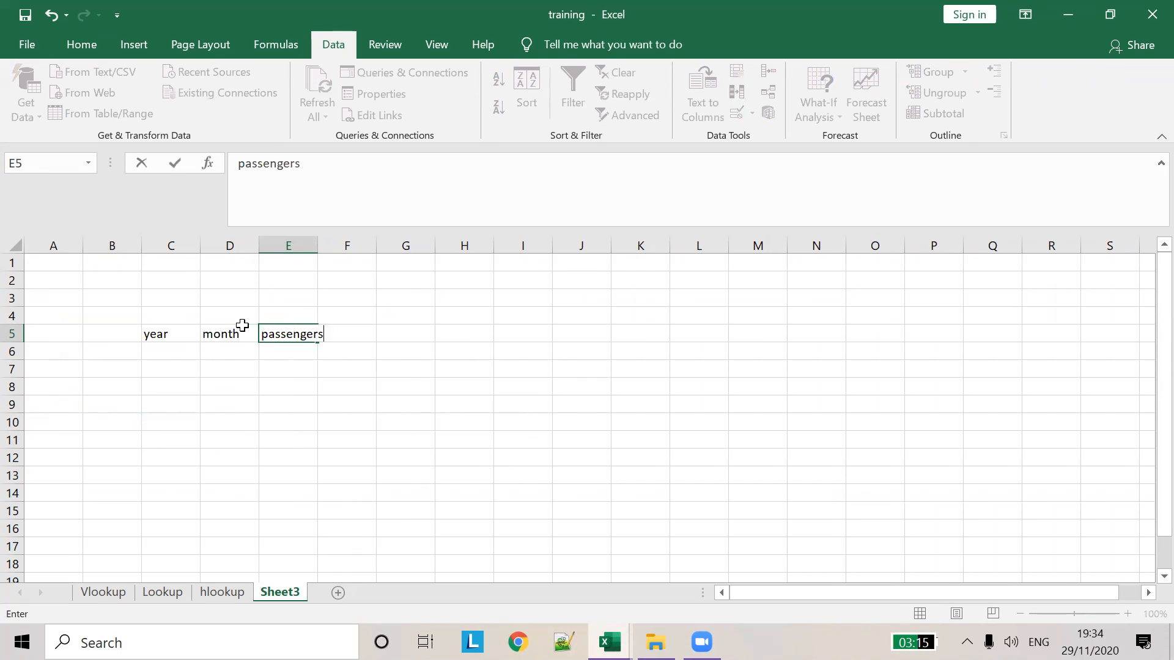
key(Return)
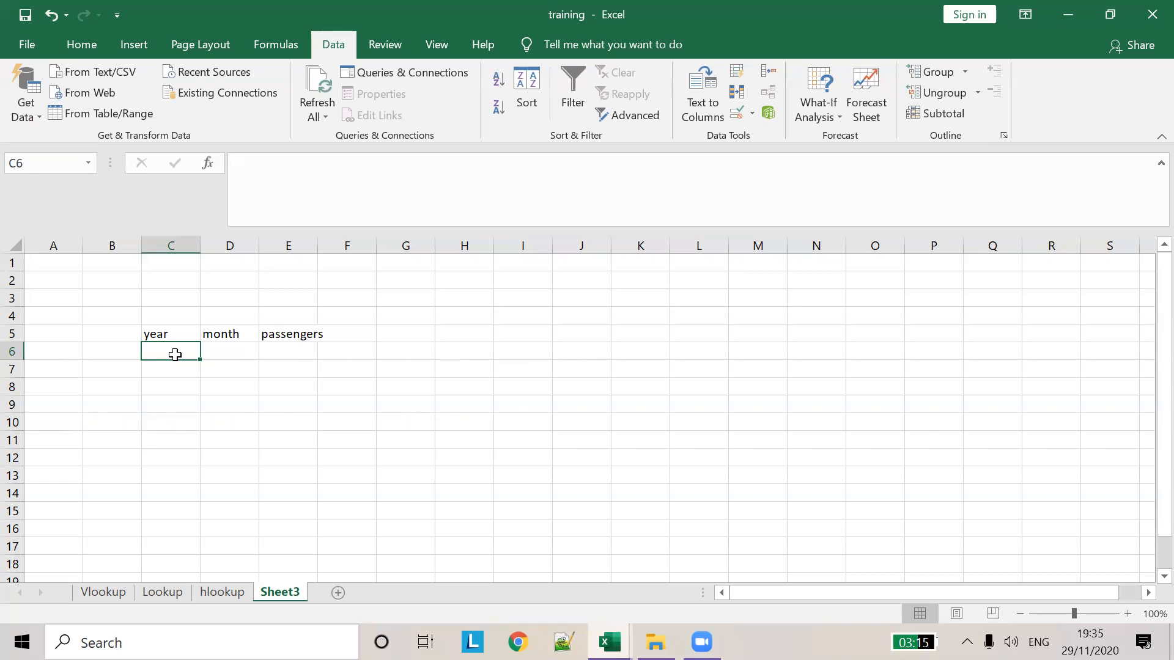
Fill the year column, C6 to C17, with the formula =RANDBETWEEN(2000,2020)
text(=RAND)
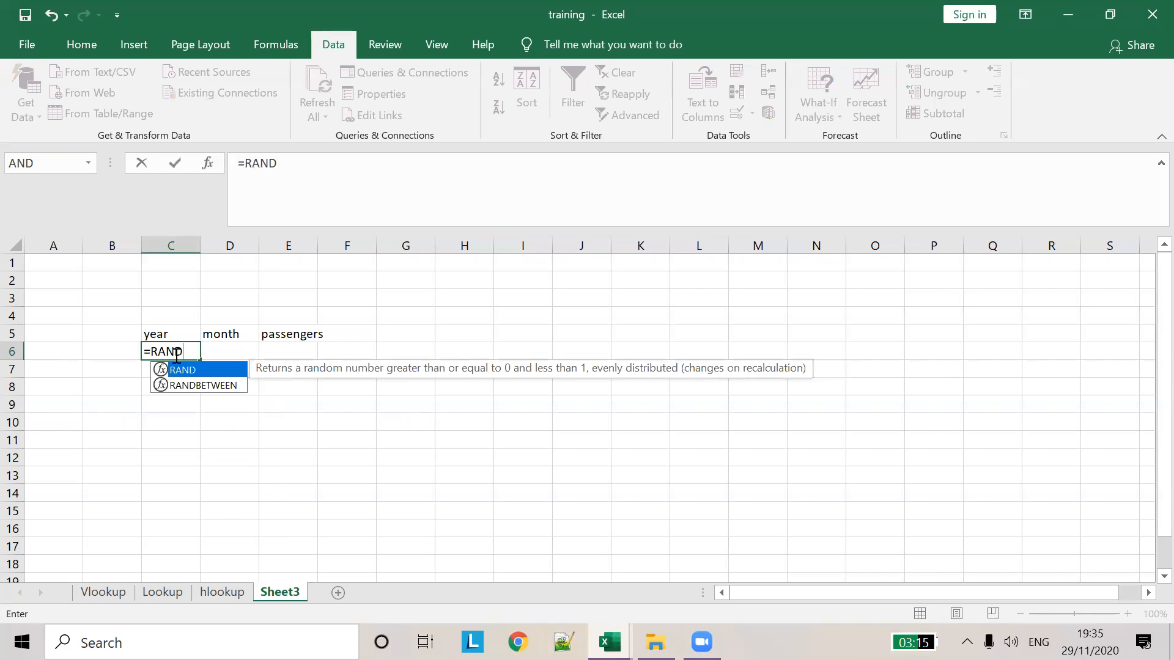
key(Down)
key(Tab)
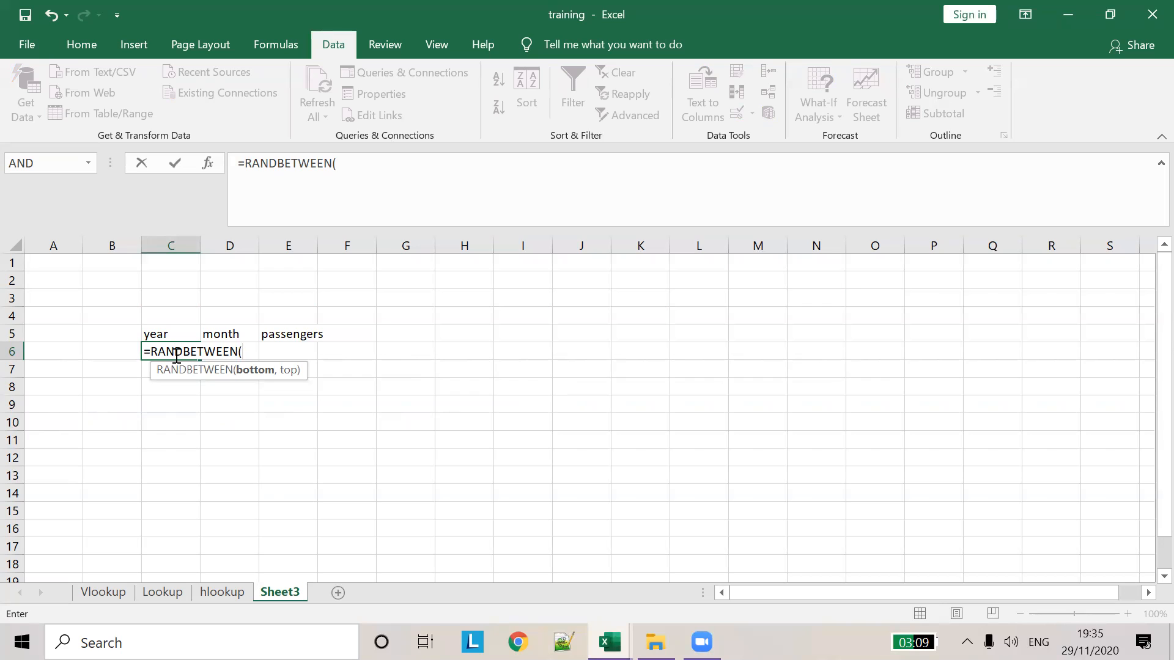
text(2000,2020)
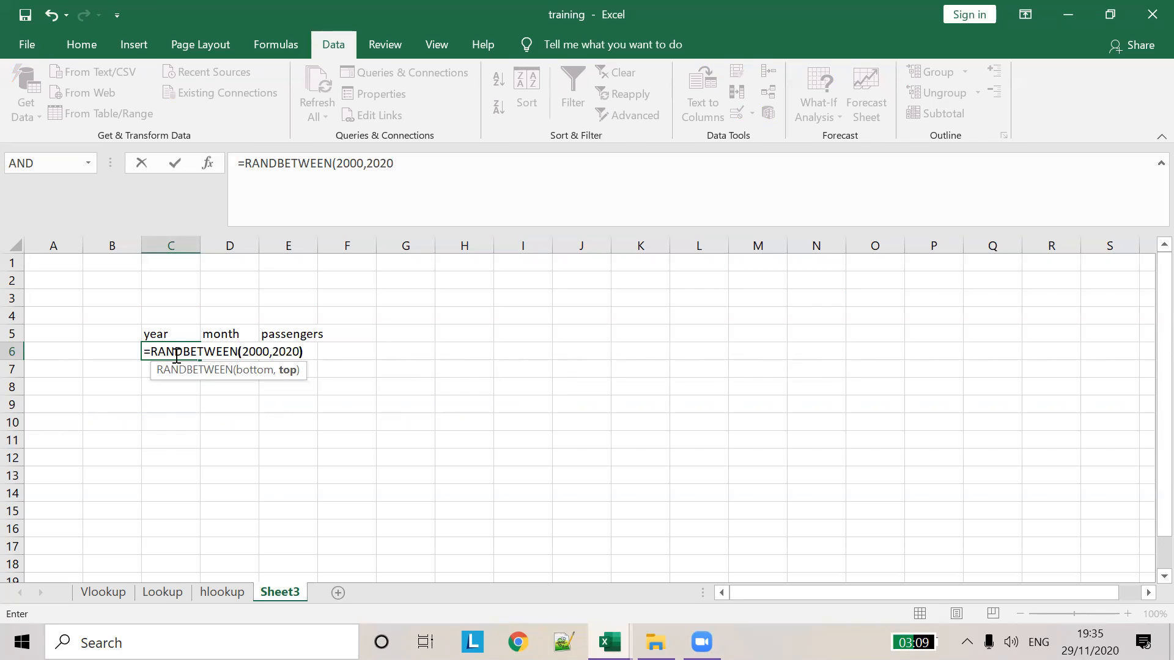
text())
key(Tab)
click(179, 352)
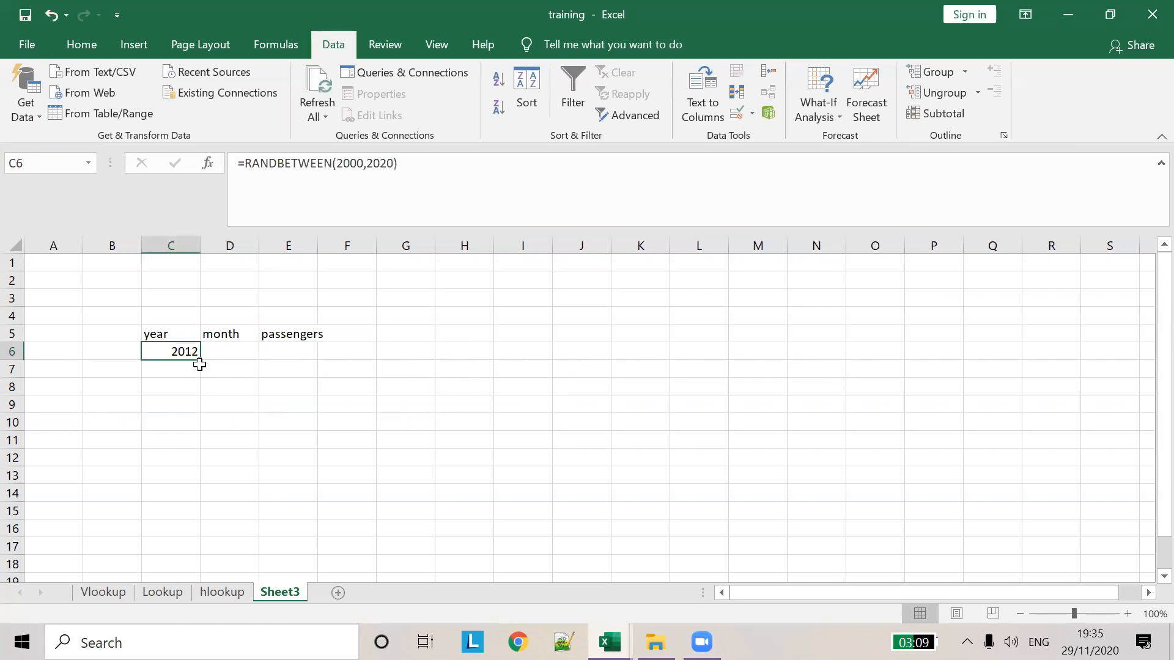
drag(199, 360, 174, 546)
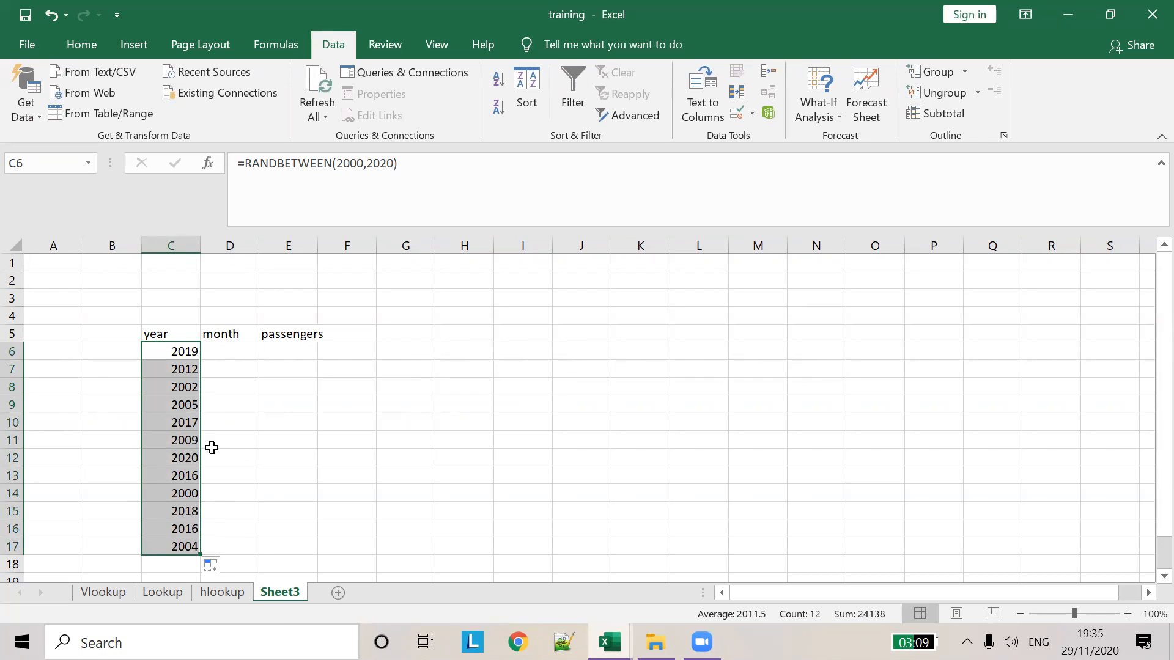
Fill the month column, D6 to D17, with the formula =RANDBETWEEN(1,12)
click(241, 354)
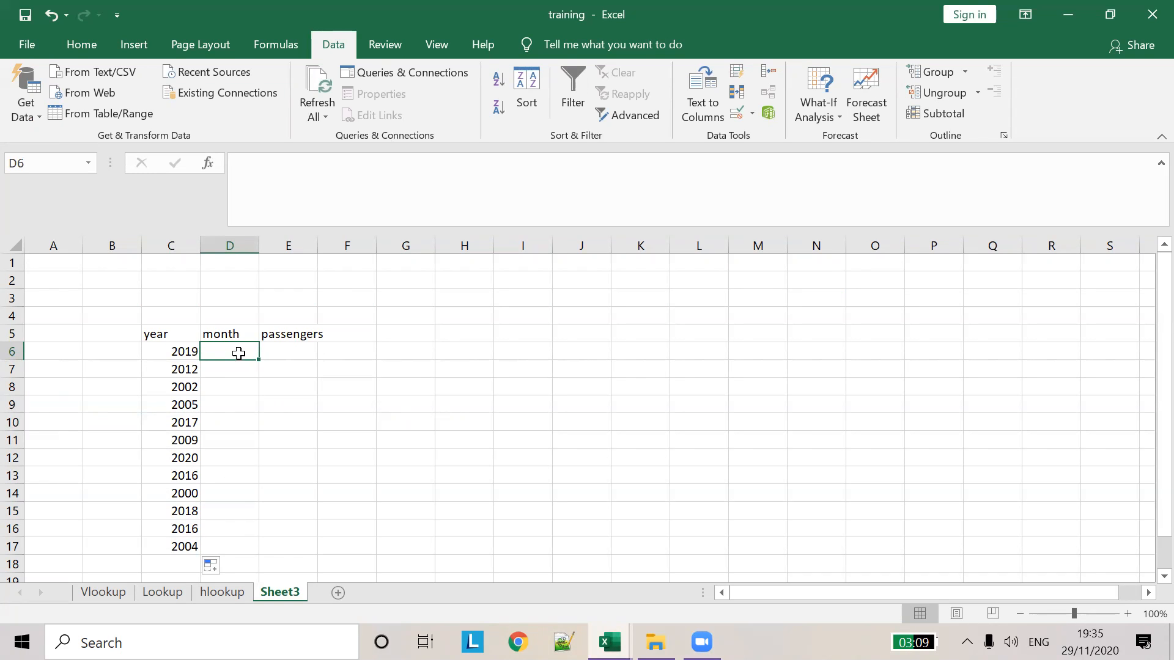
text(=)
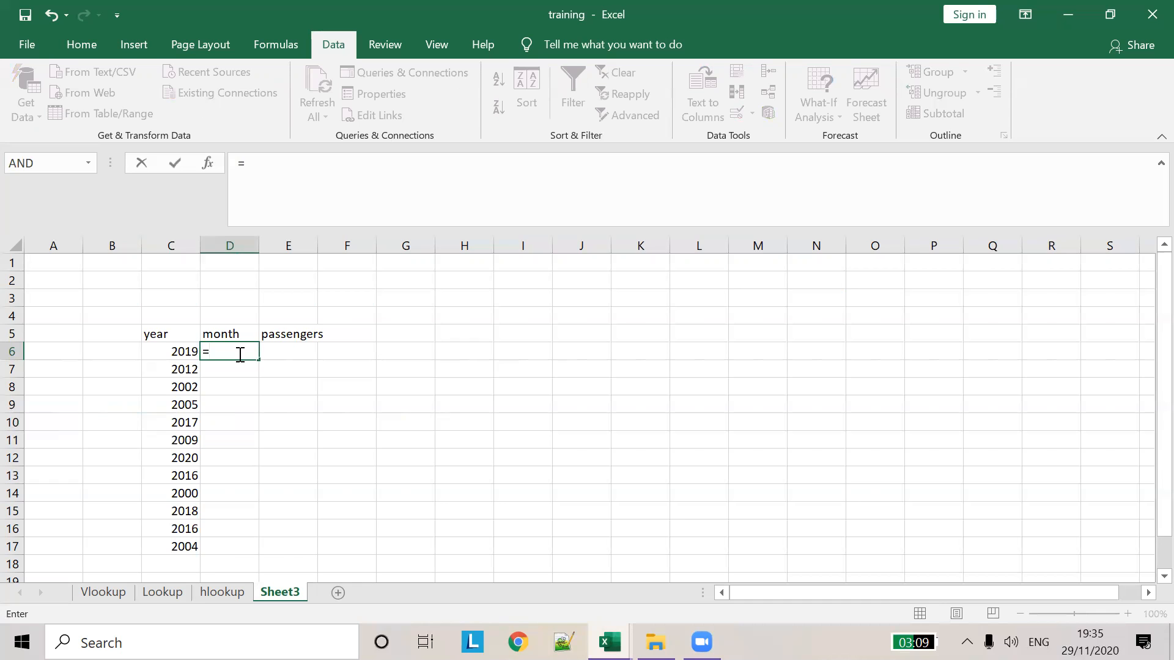
text(RAND)
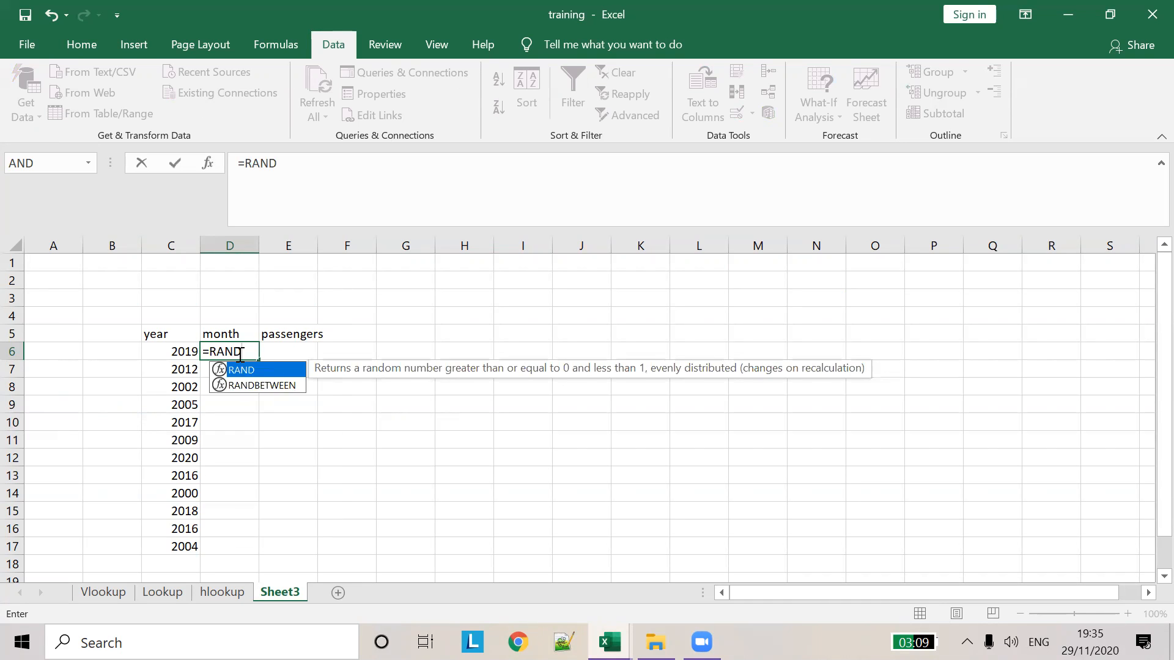
key(Down)
key(Tab)
text(1,12)
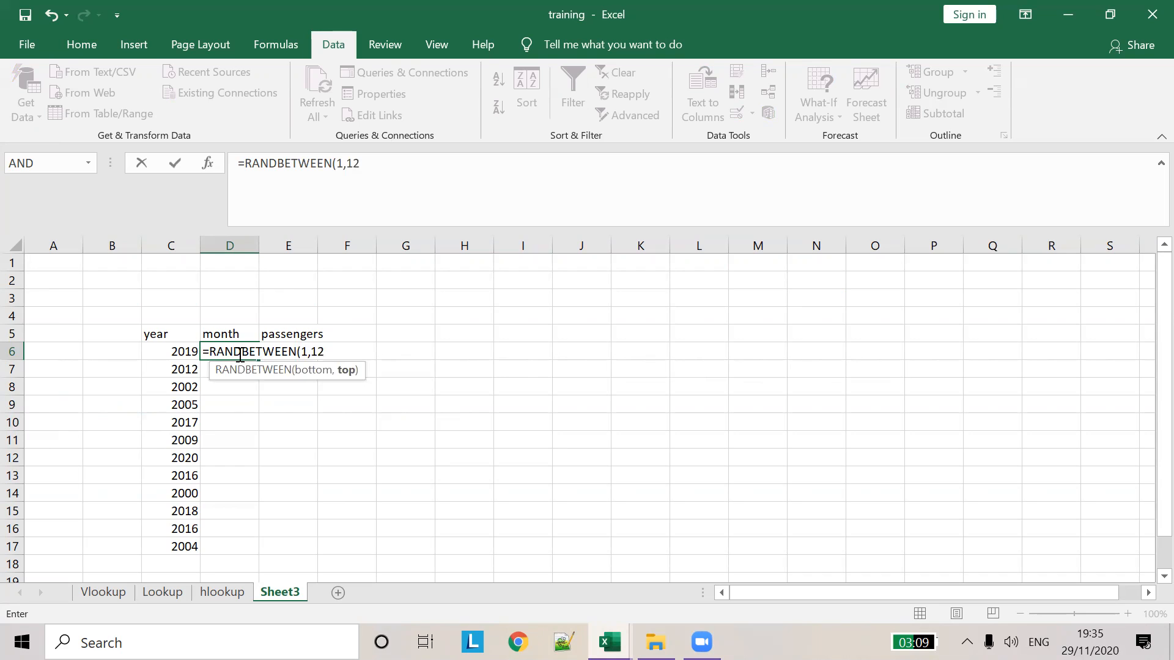
key(Tab)
click(223, 351)
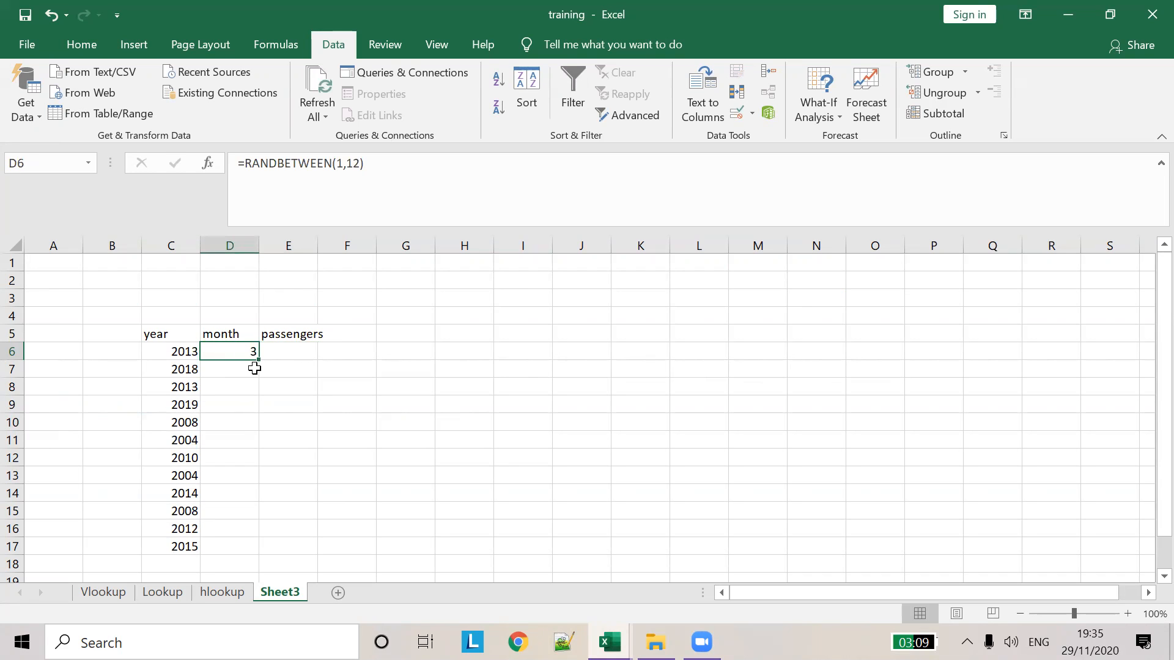
drag(257, 358, 221, 545)
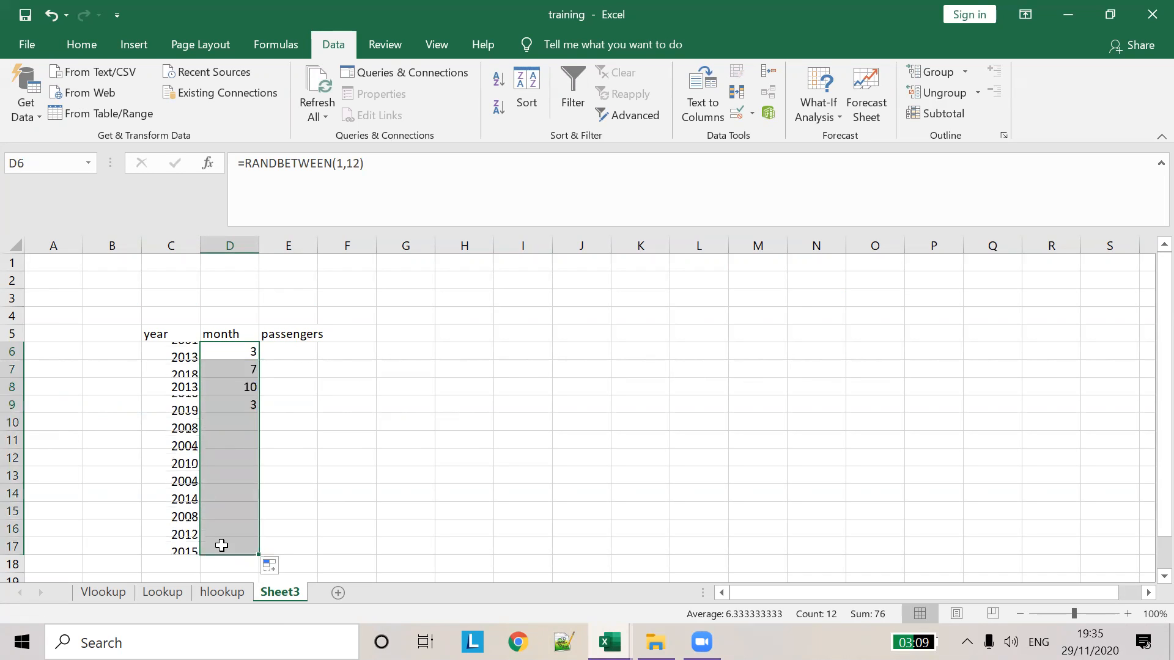
Fill the passengers column, E6 to E17, with the formula =RANDBETWEEN(2000,10000)
click(281, 347)
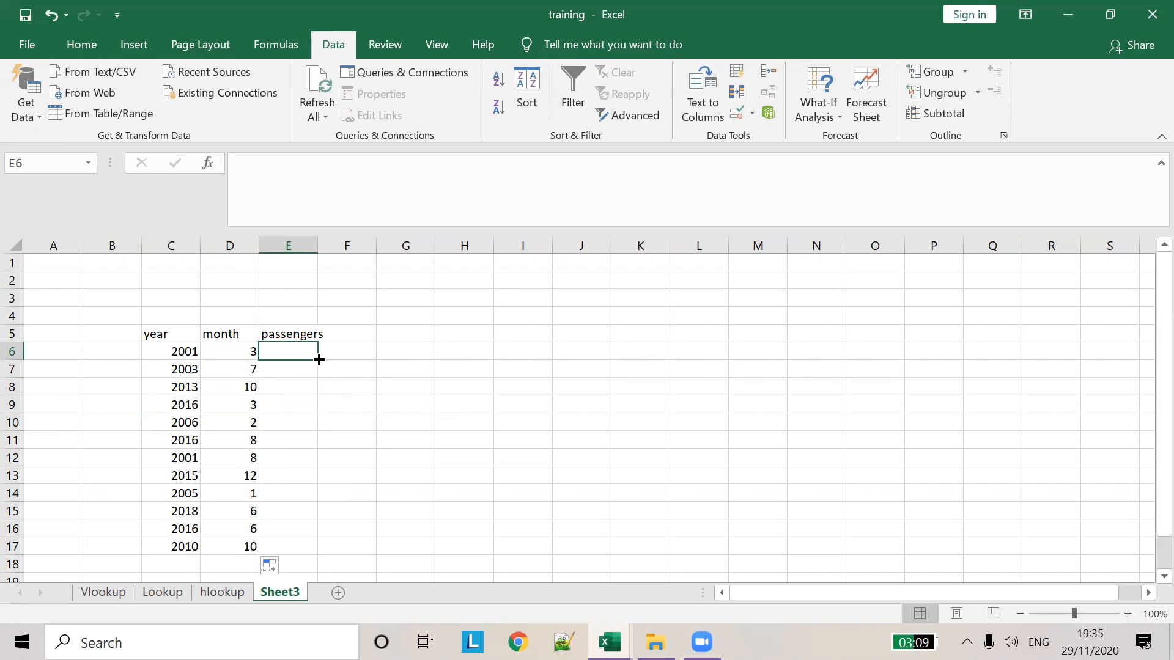
text(=RAN)
key(Down)
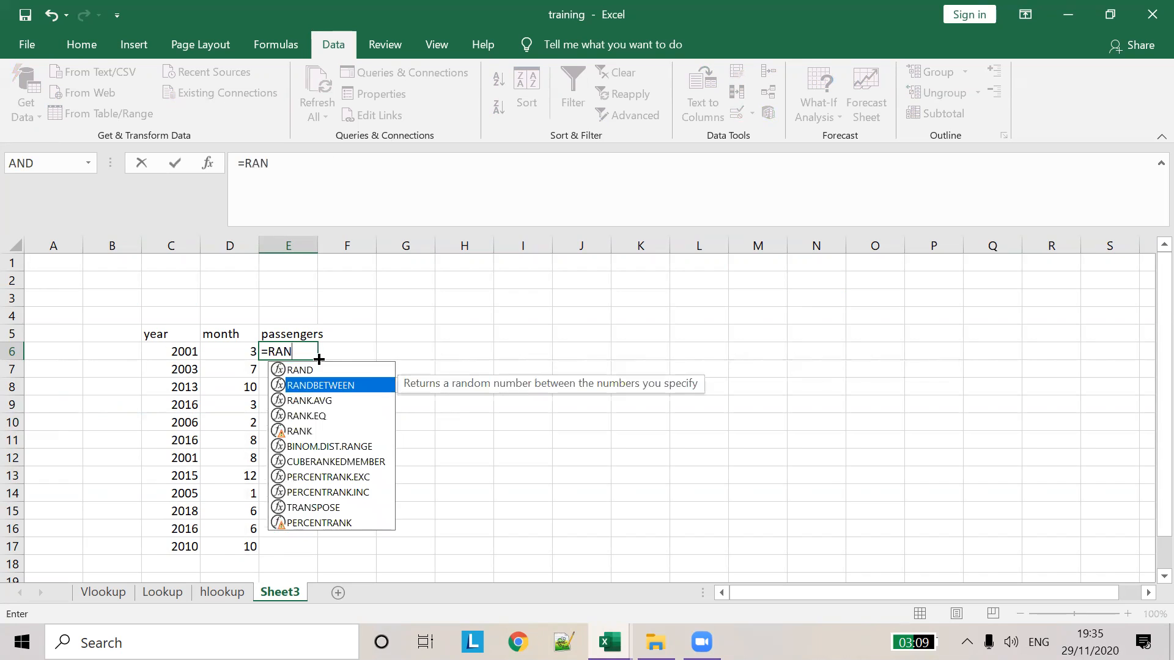
key(Tab)
text(2)
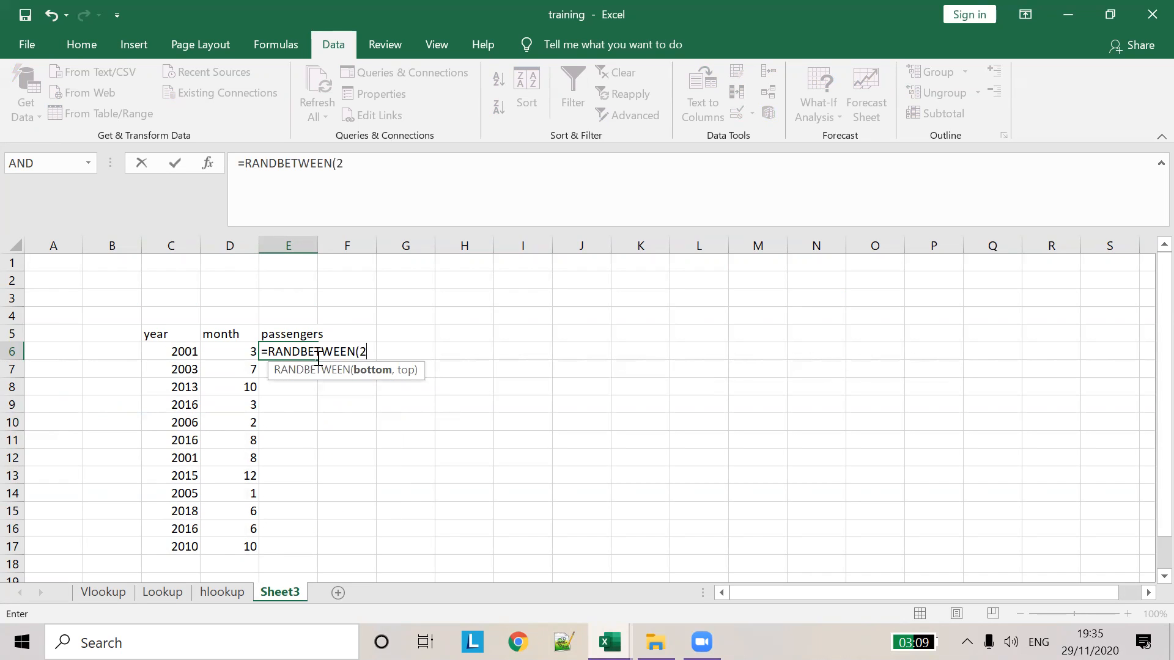
text(000,10)
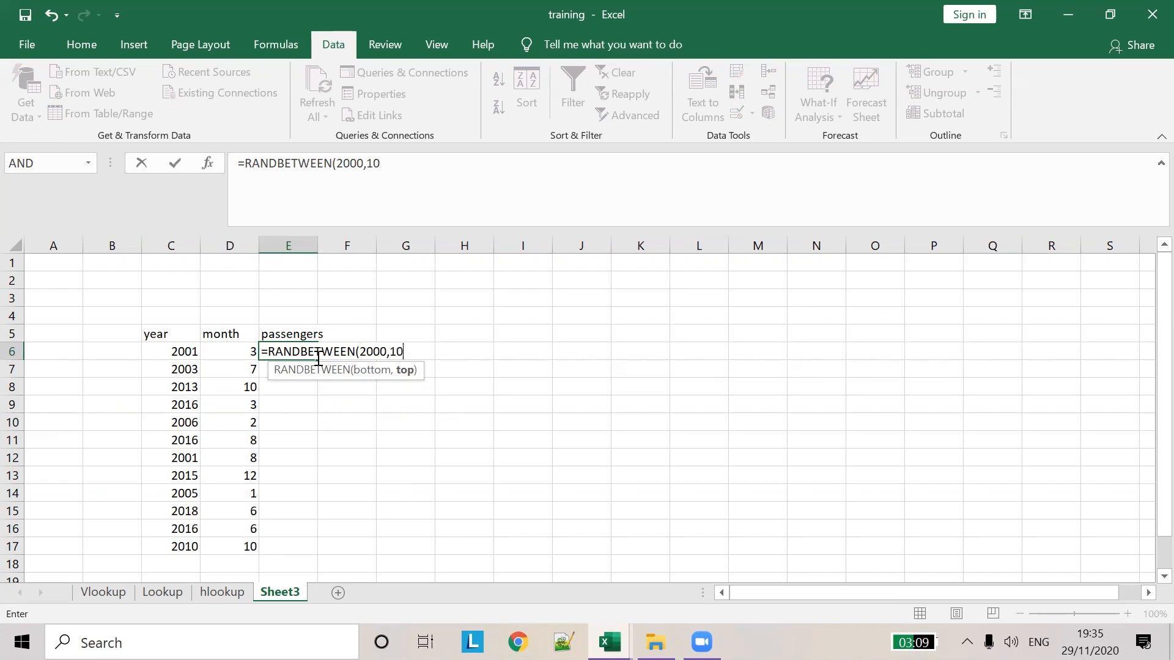
text(000))
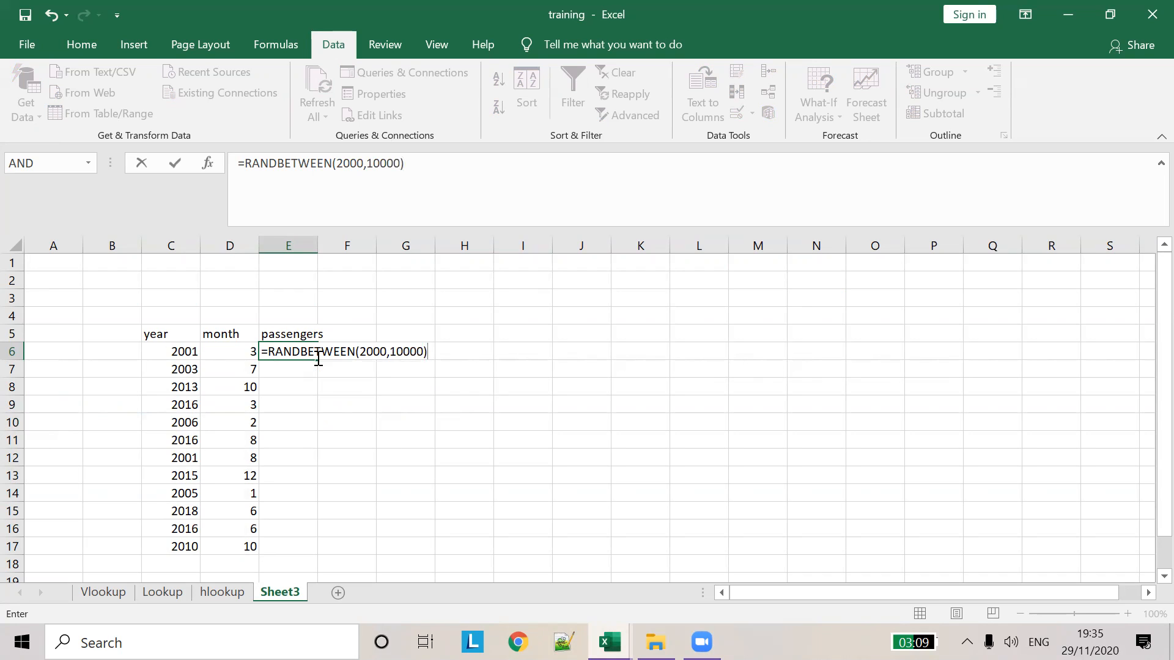
key(Tab)
click(310, 352)
drag(318, 364, 309, 555)
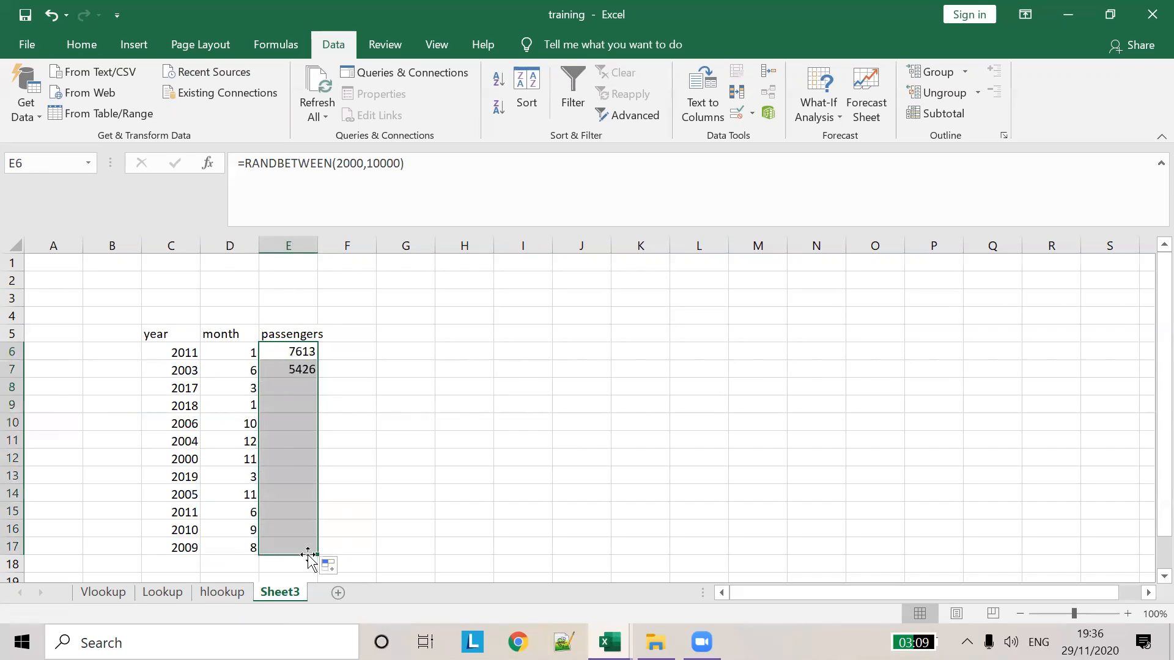
click(391, 488)
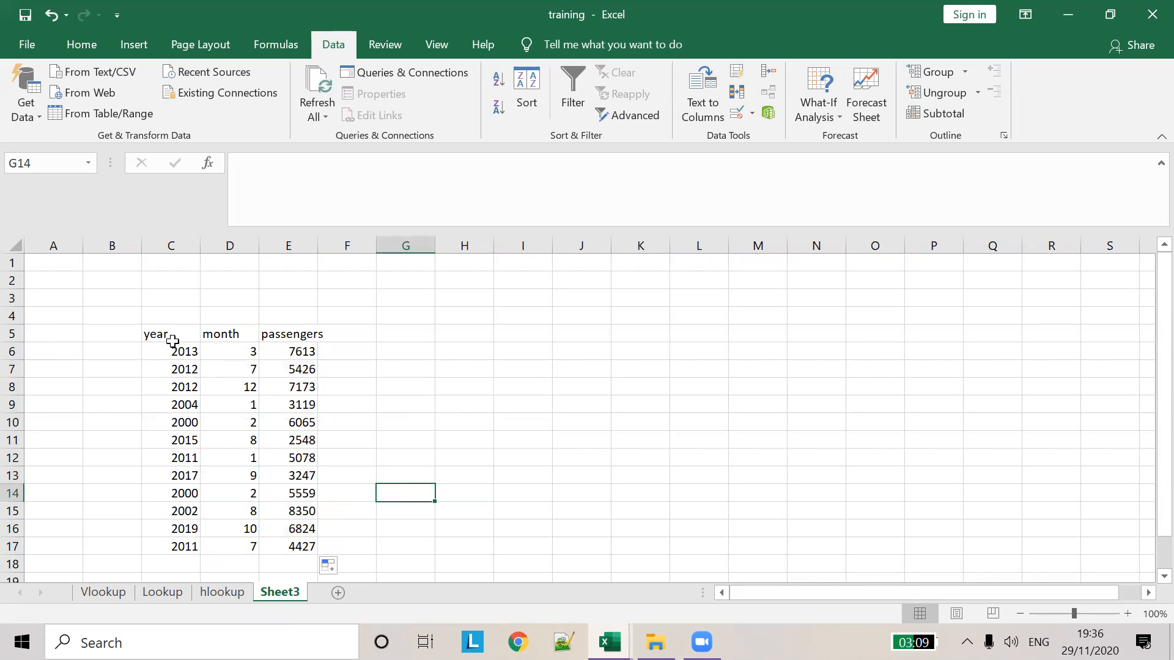
Convert the range C5:E17 into a table that has headers
drag(157, 336, 313, 545)
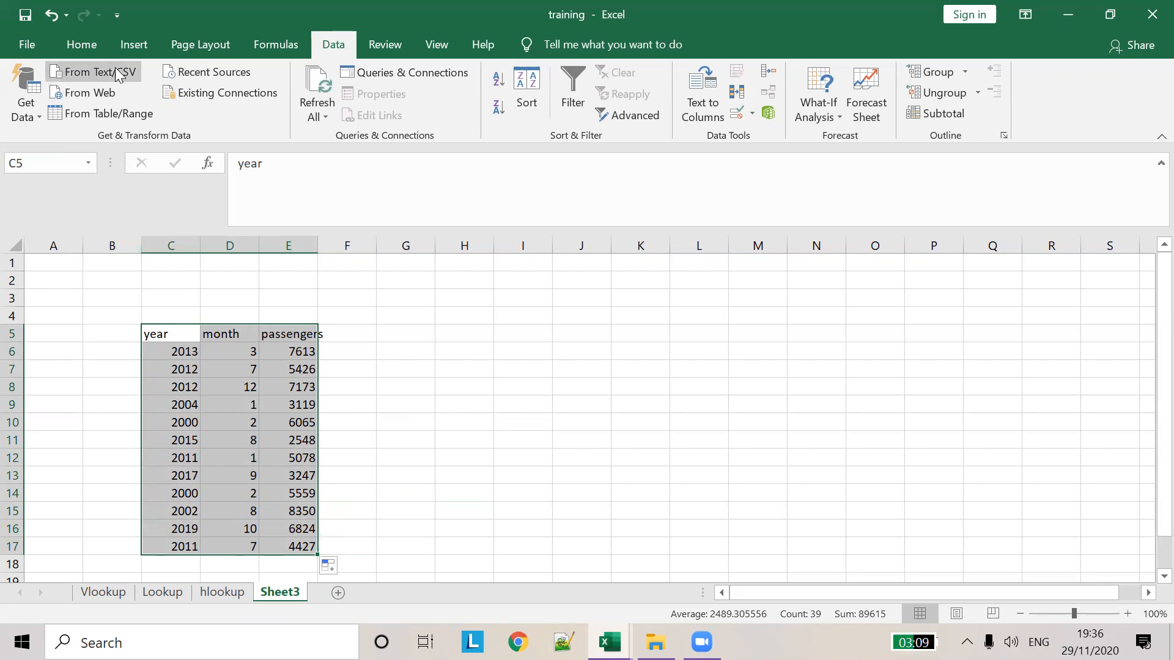
click(137, 47)
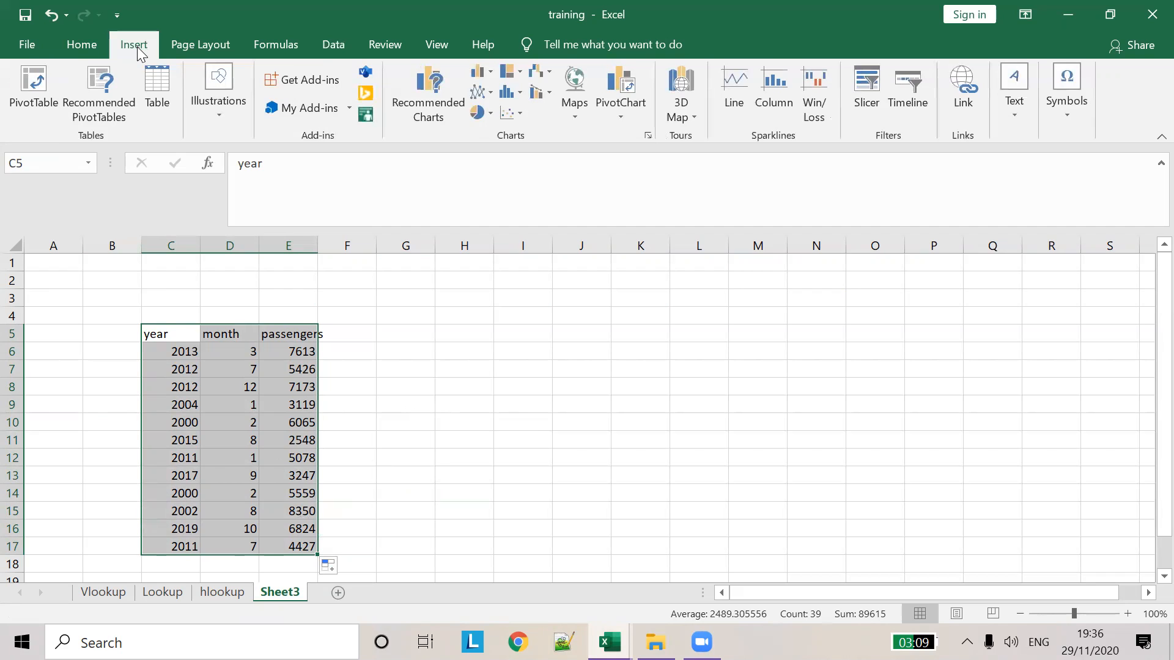
click(157, 89)
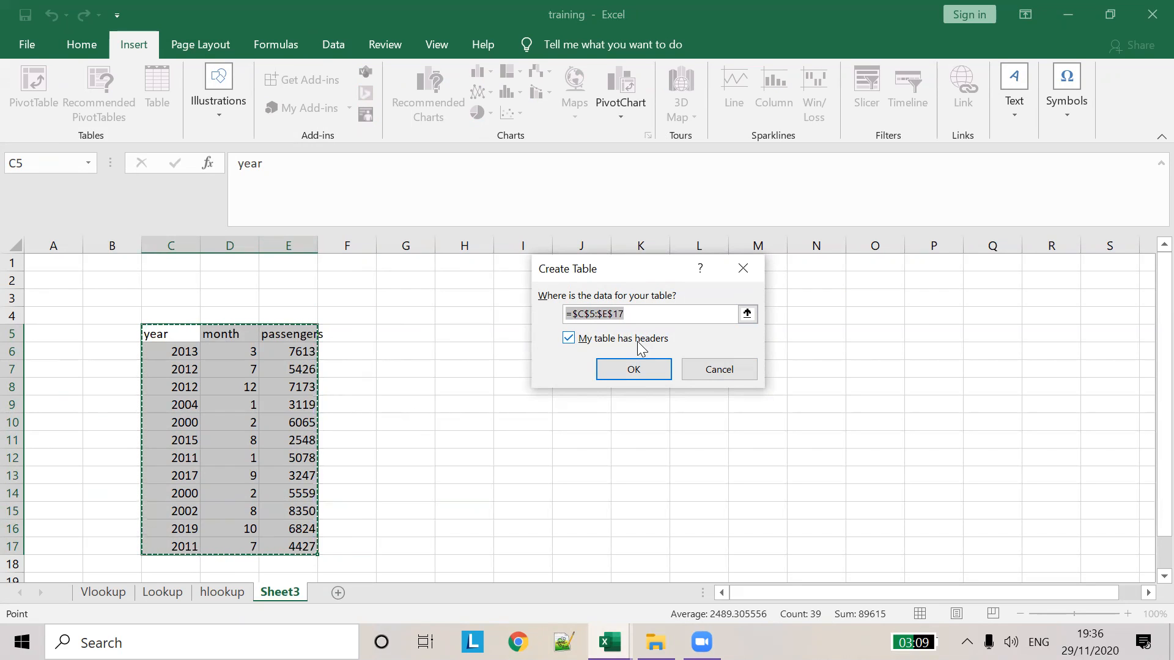
click(609, 369)
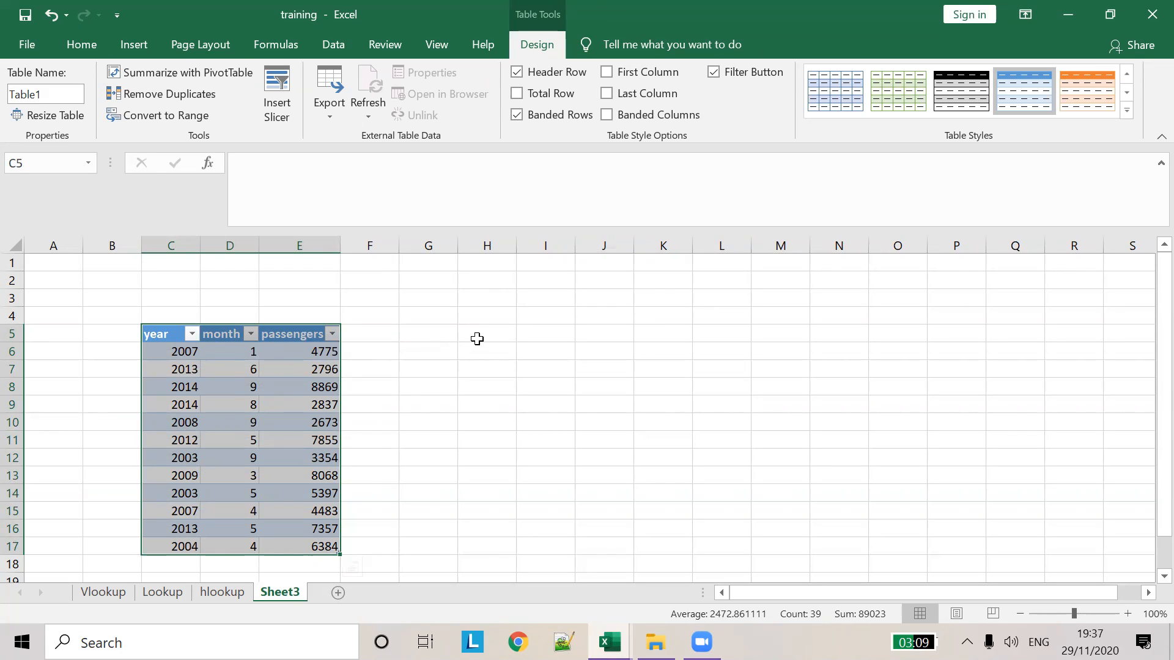
Enter the label "find year" in cell H5, beside the table
click(478, 337)
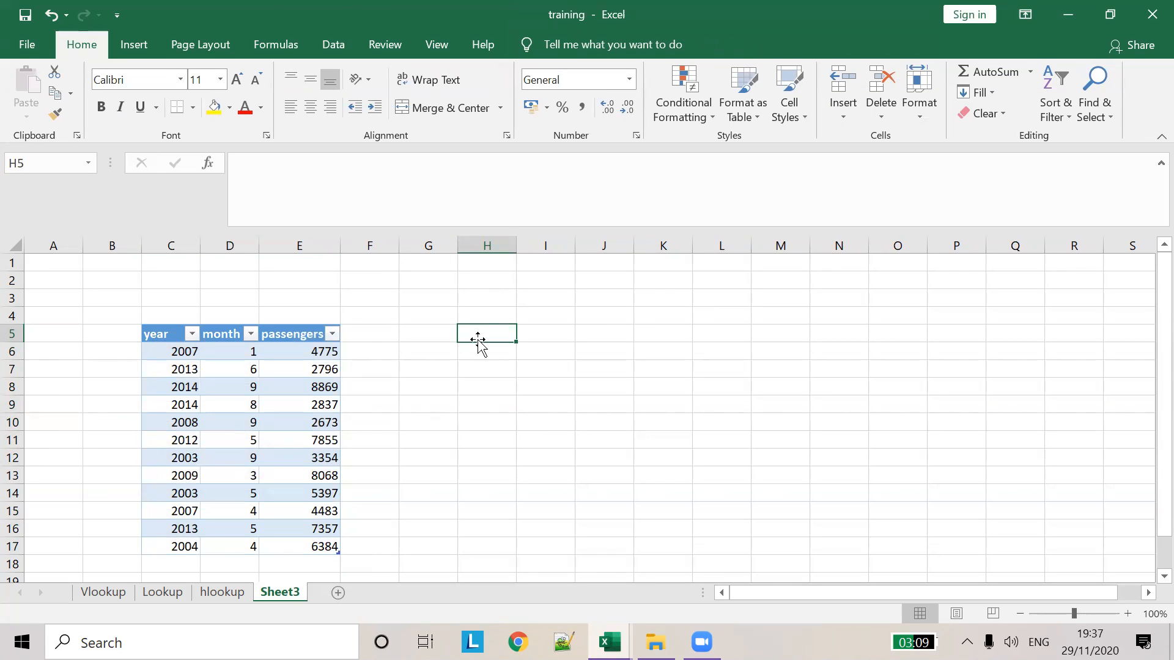
text(fin)
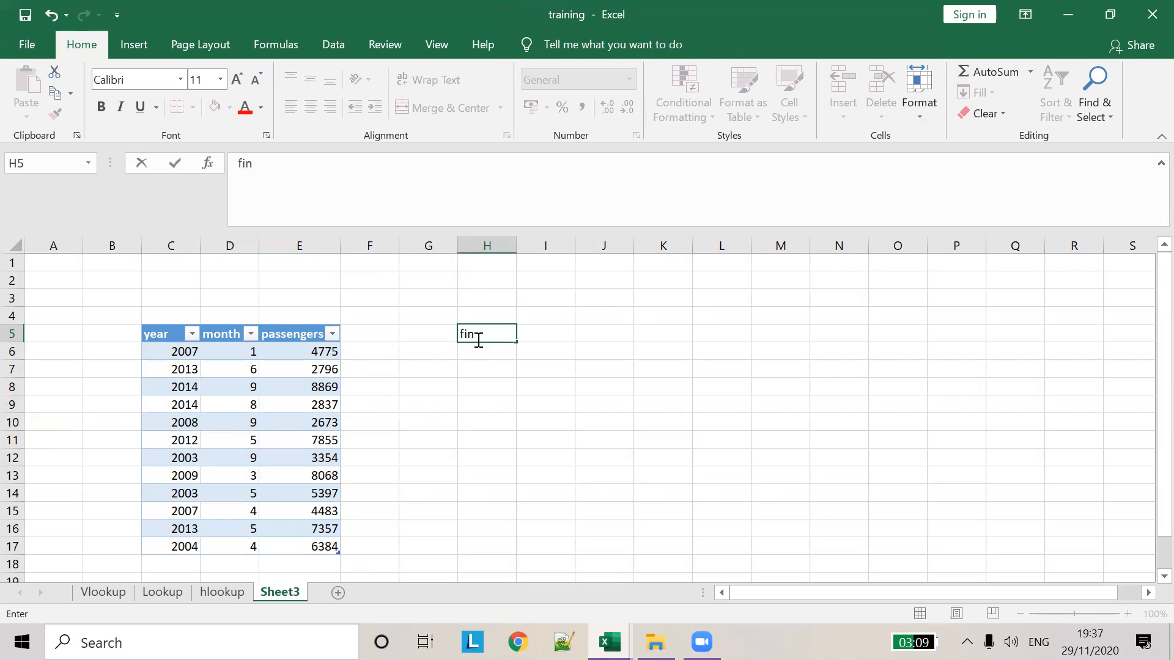
text(d year)
key(Tab)
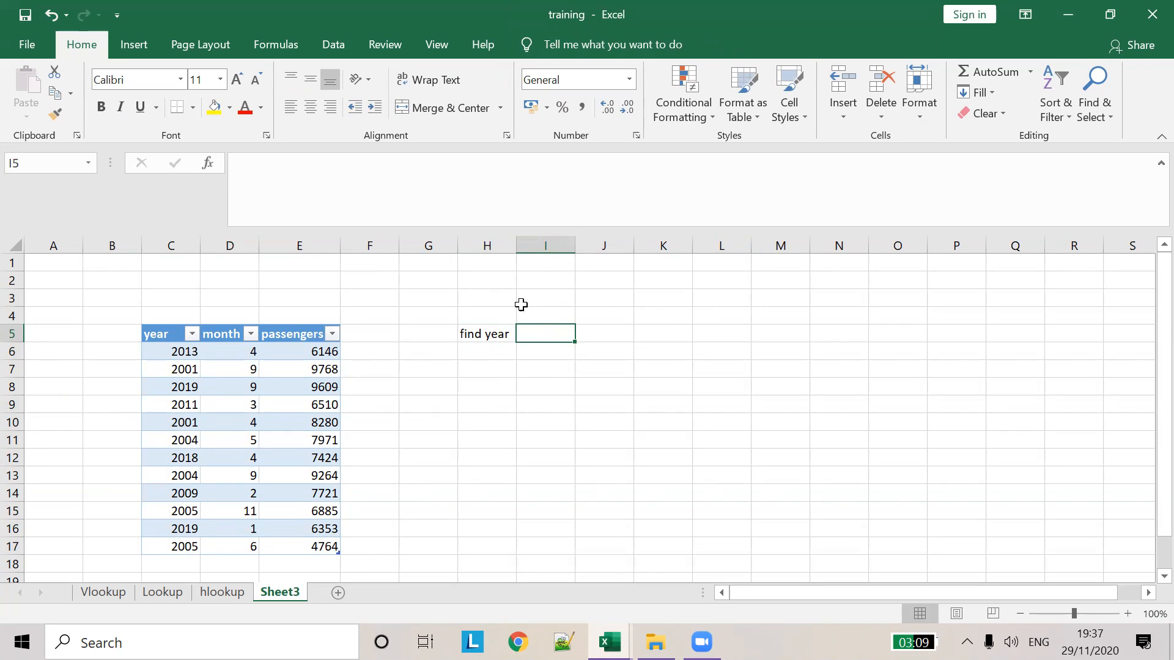
Set up data validation on cell I5, beside the find year label, allowing values from a list
click(319, 44)
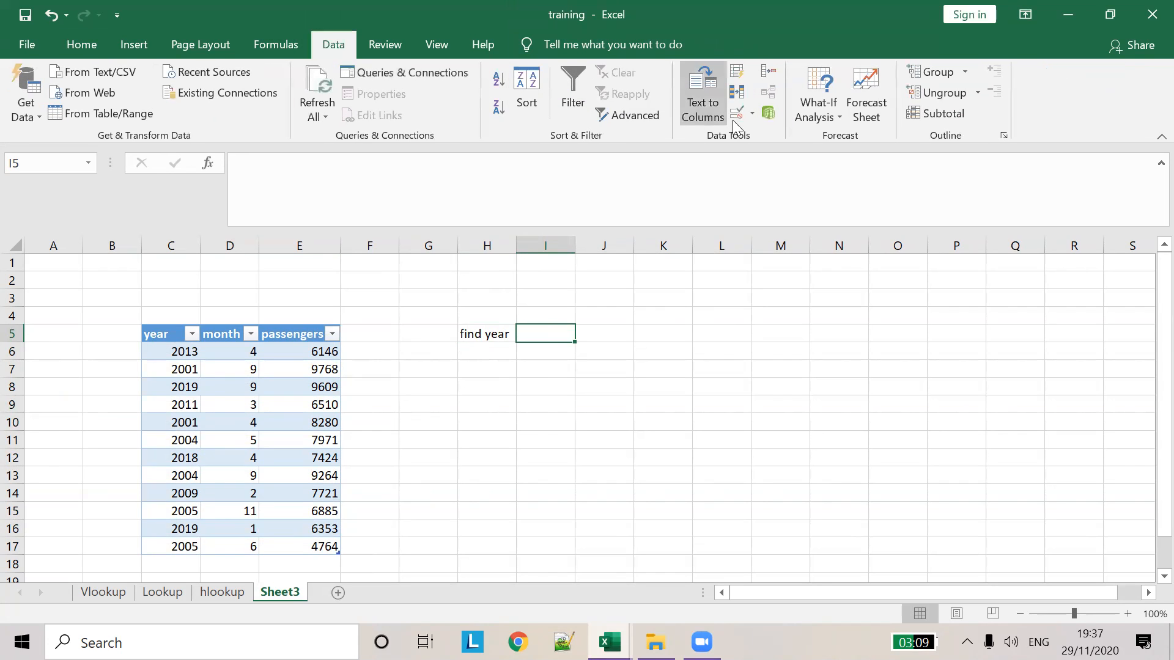
click(752, 116)
click(766, 133)
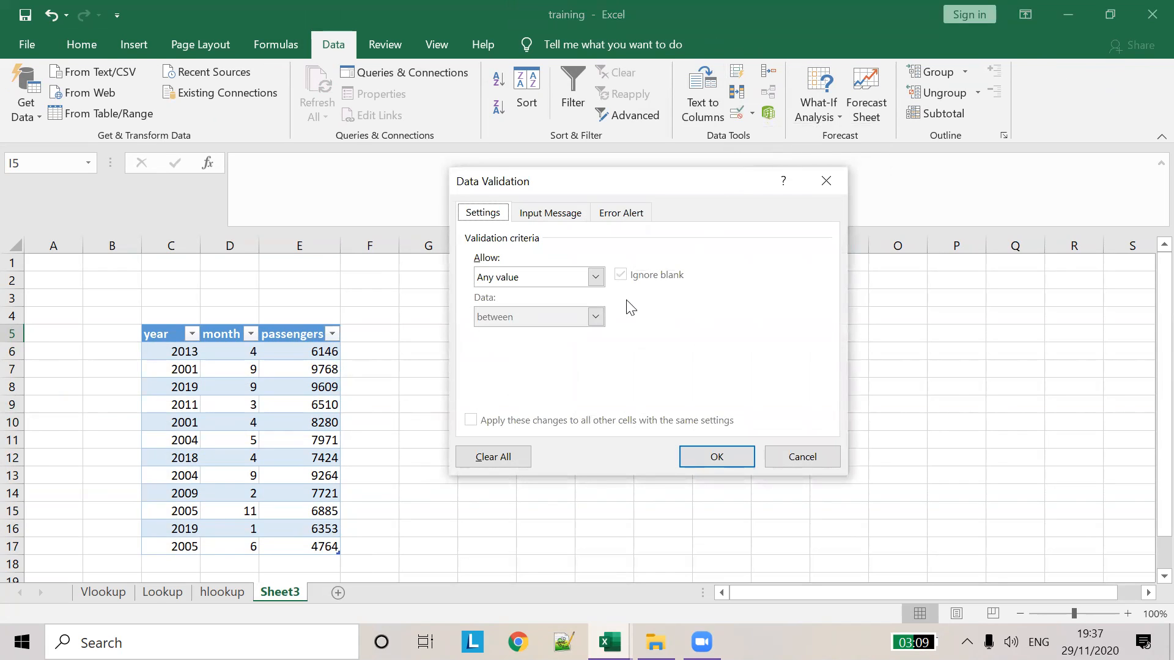
click(595, 277)
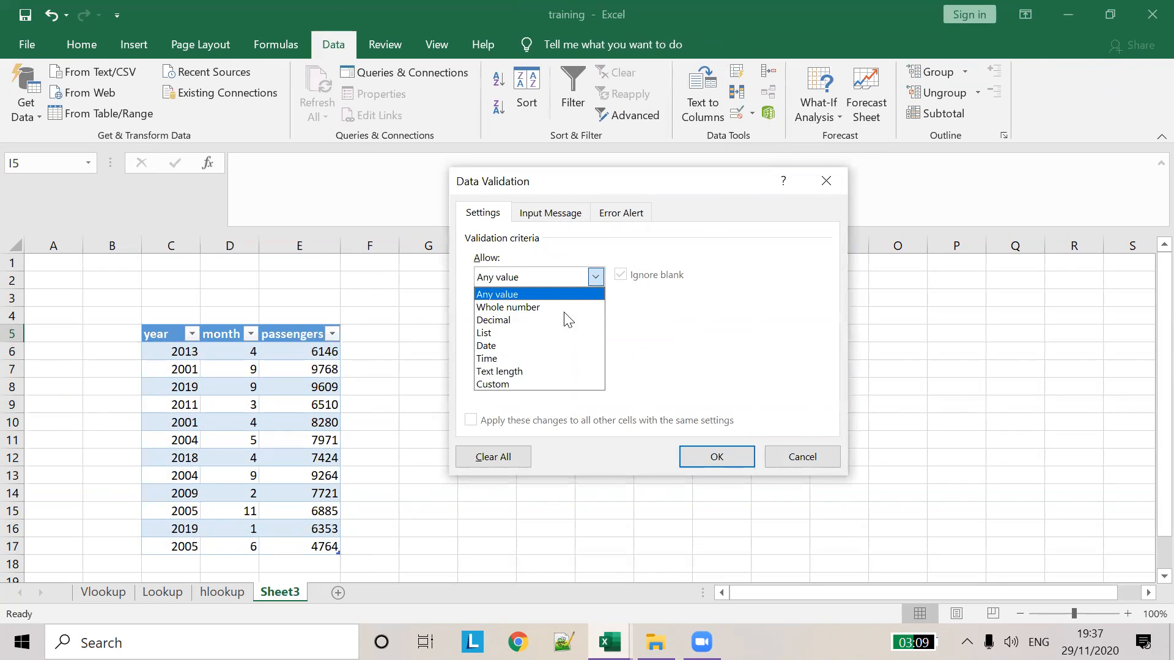
click(555, 334)
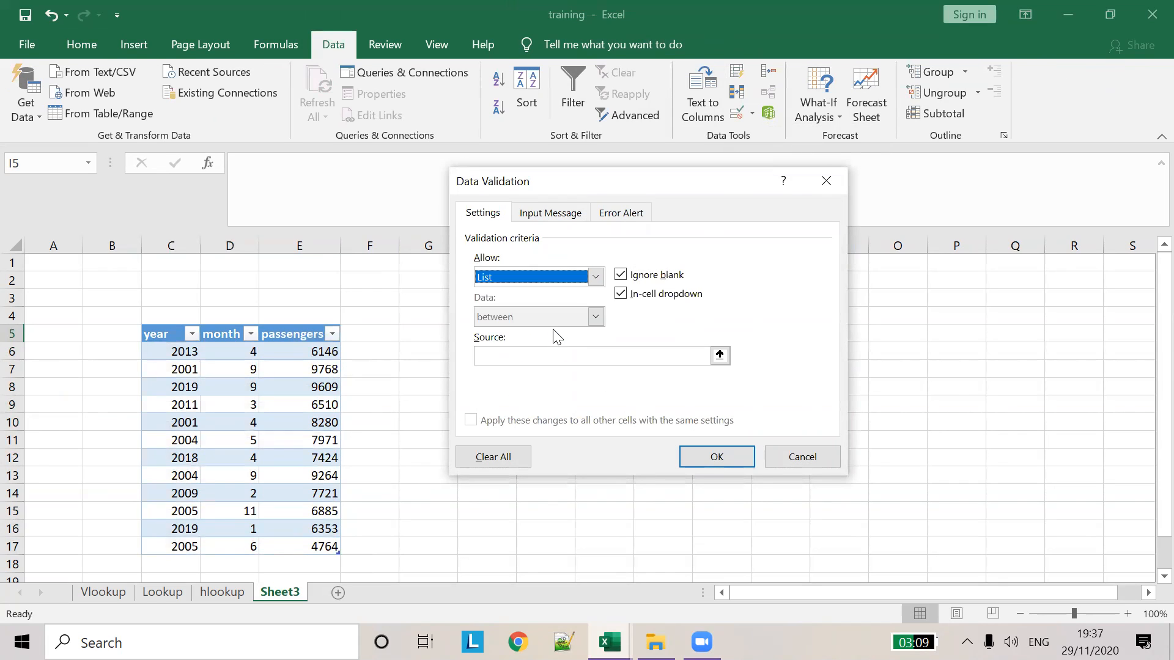
click(721, 360)
click(720, 356)
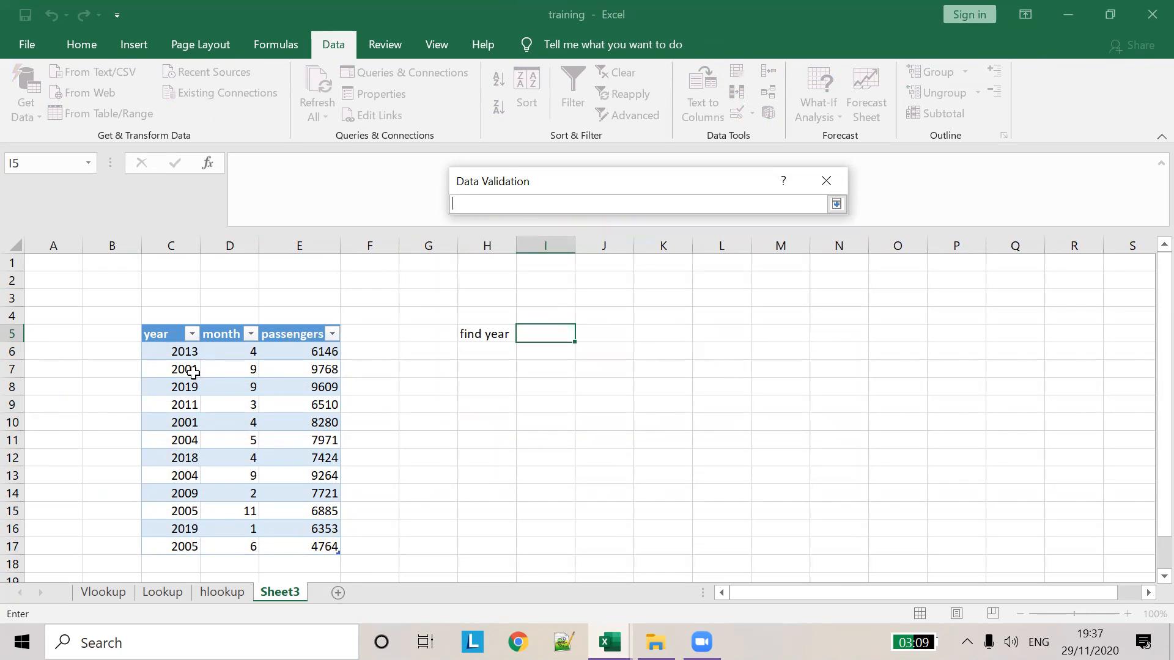
click(181, 351)
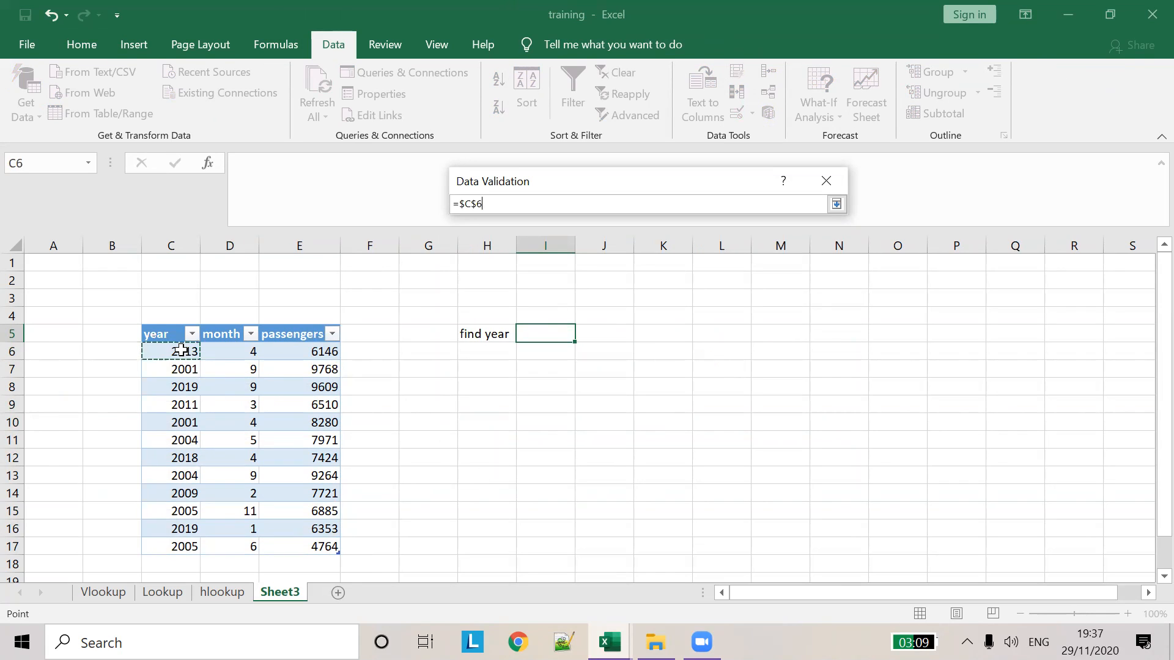
drag(181, 350, 186, 550)
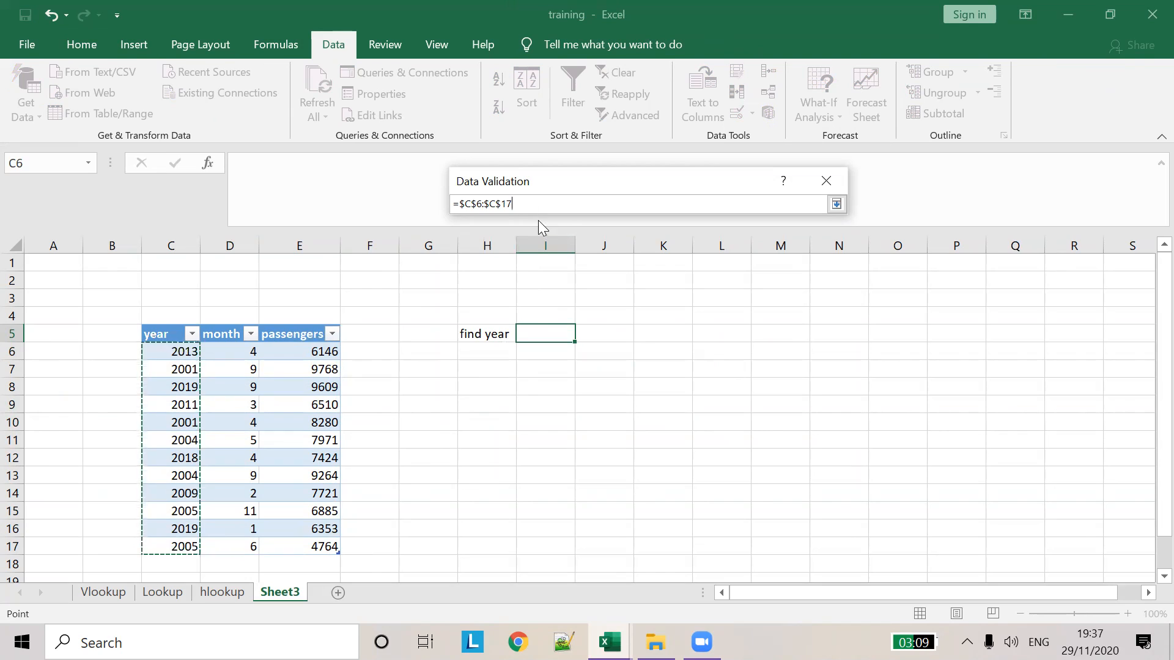
drag(529, 203, 459, 204)
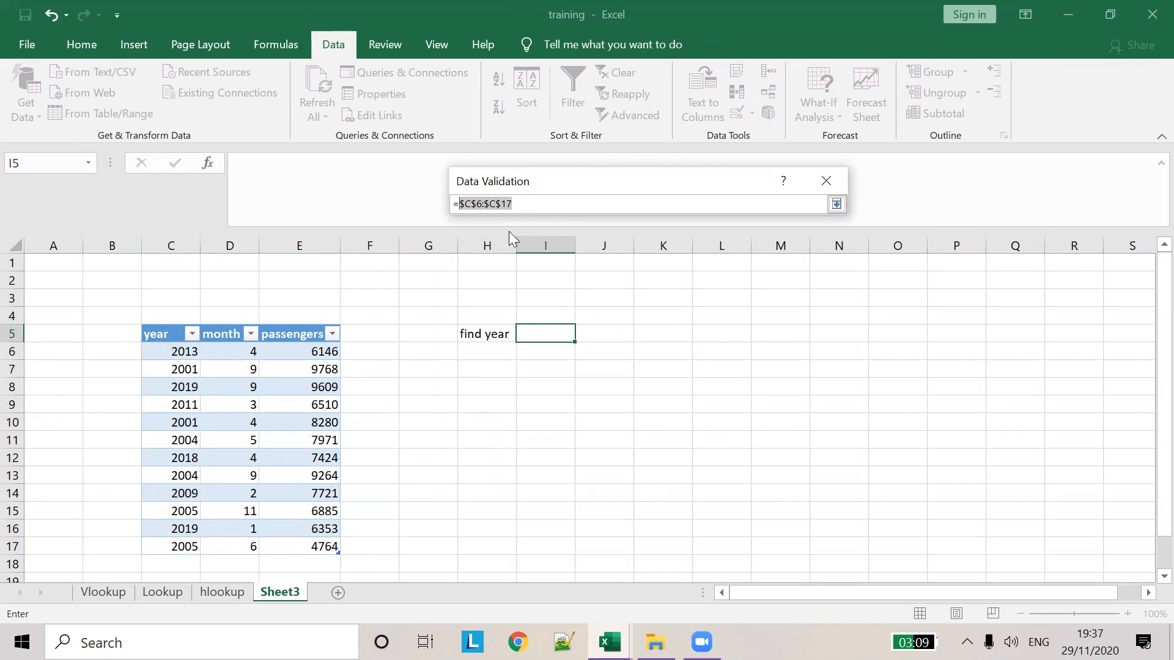
text(Table)
key(BackSpace)
key(BackSpace)
key(BackSpace)
key(BackSpace)
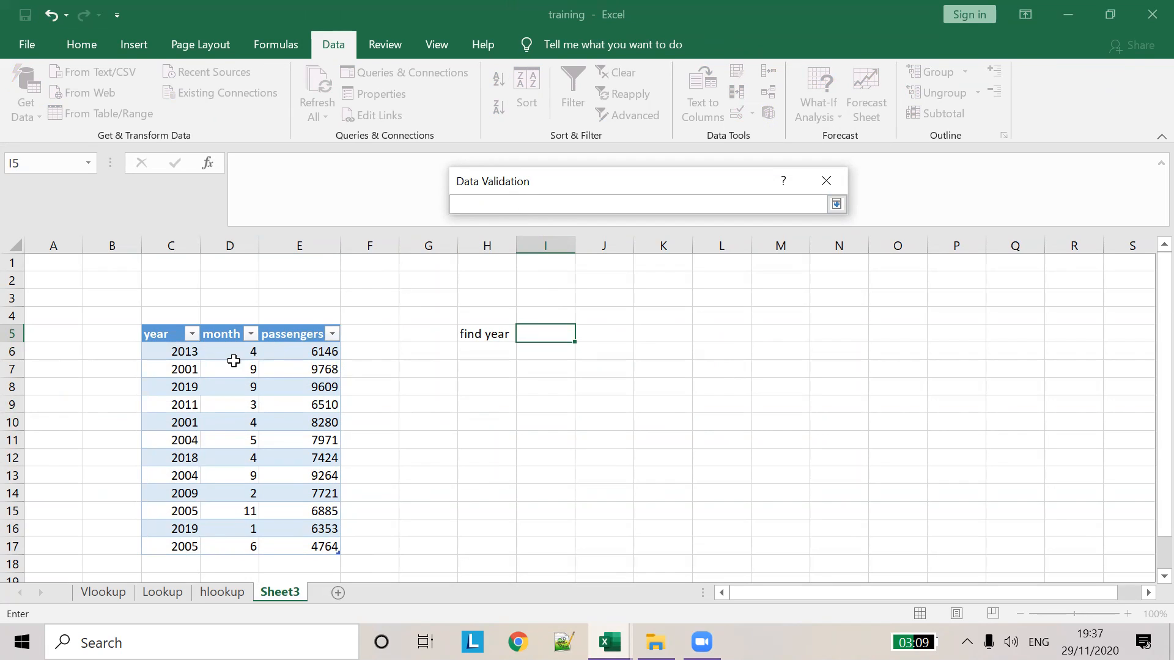
Use the year cells =$C$6:$C$17 as the list source for I5 and apply the validation
drag(186, 350, 191, 545)
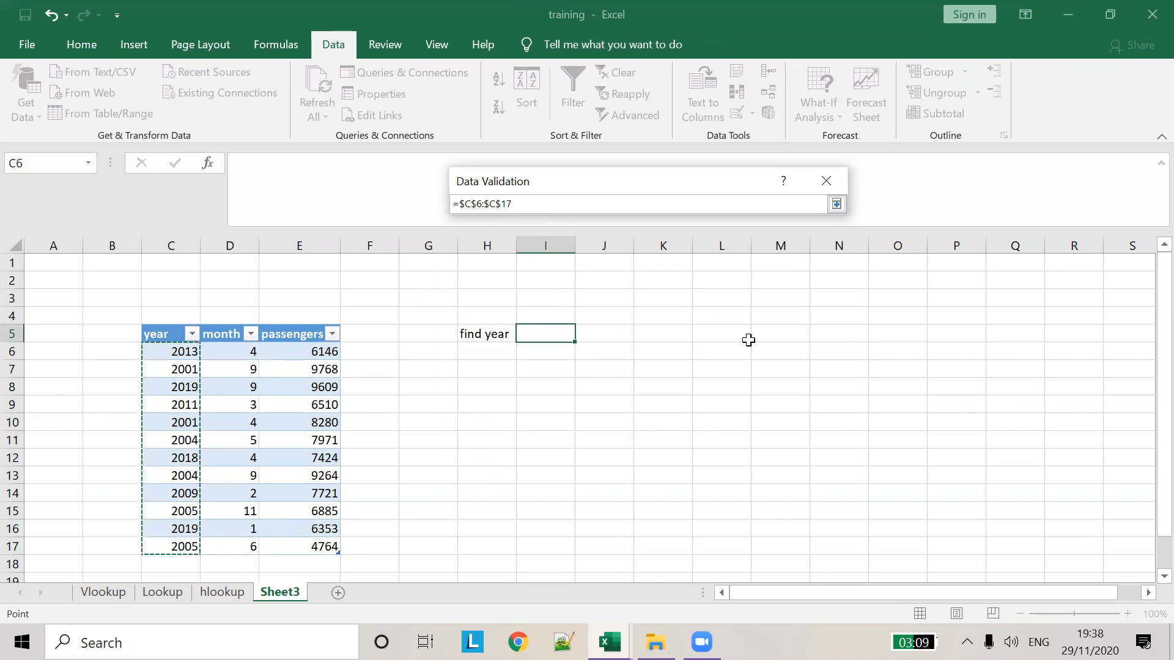
key(Return)
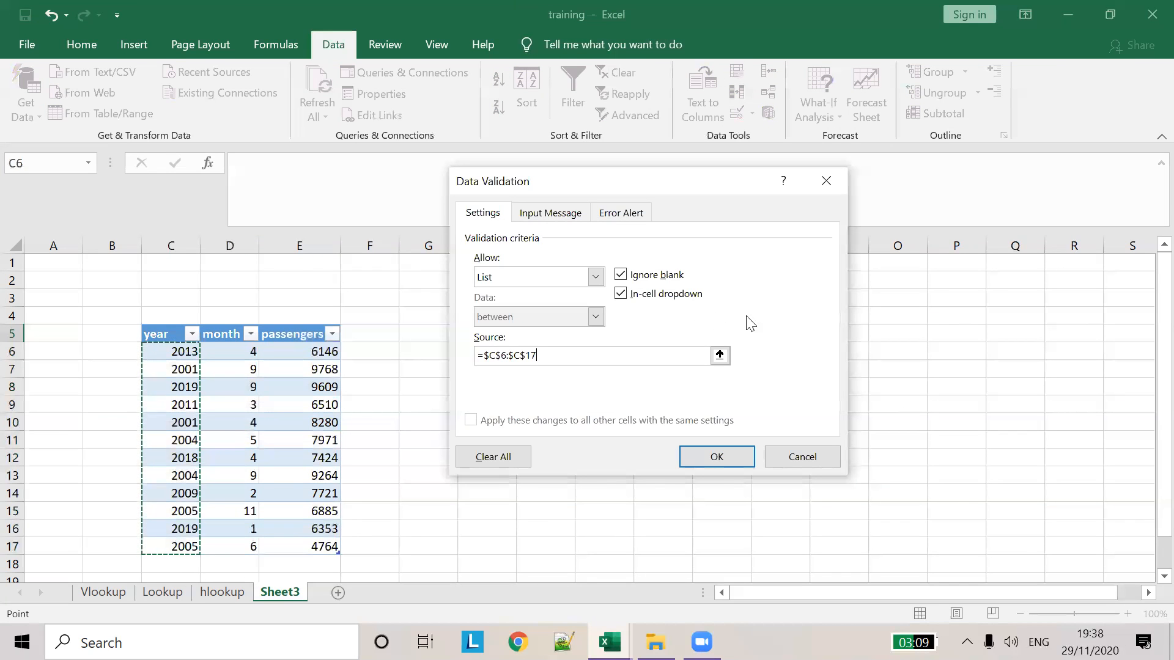
click(716, 457)
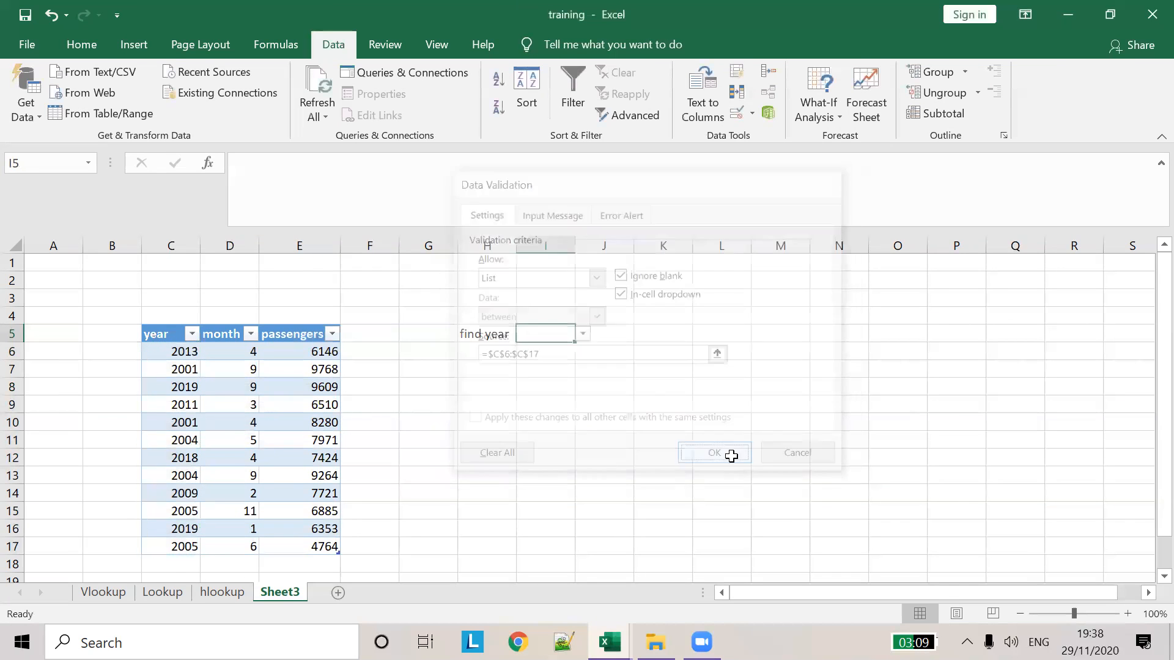
click(583, 336)
click(705, 418)
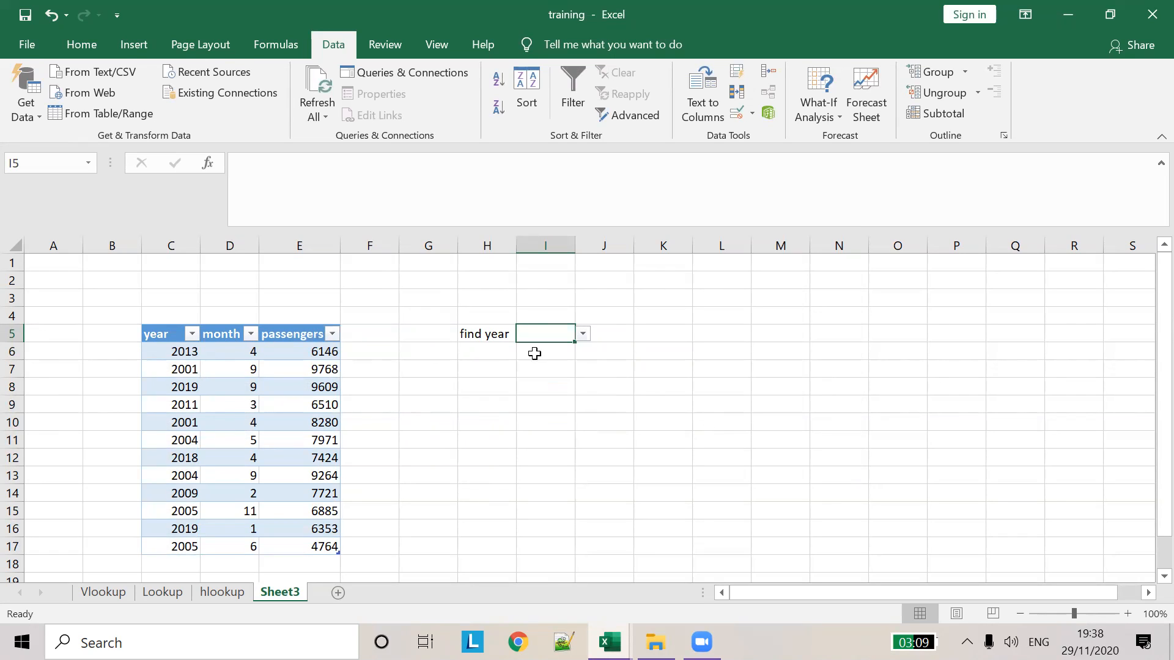
Enter the labels "mont" in H6 and "passengers" in H7, and fit column H's width to its contents
click(500, 352)
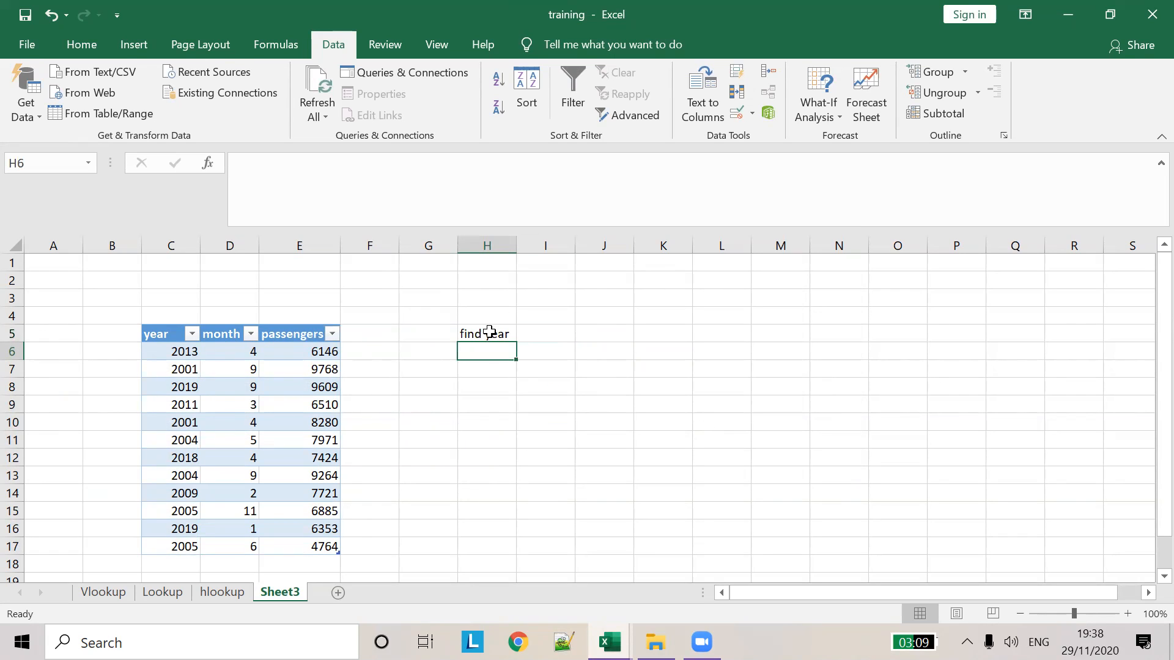
text(mont)
key(Return)
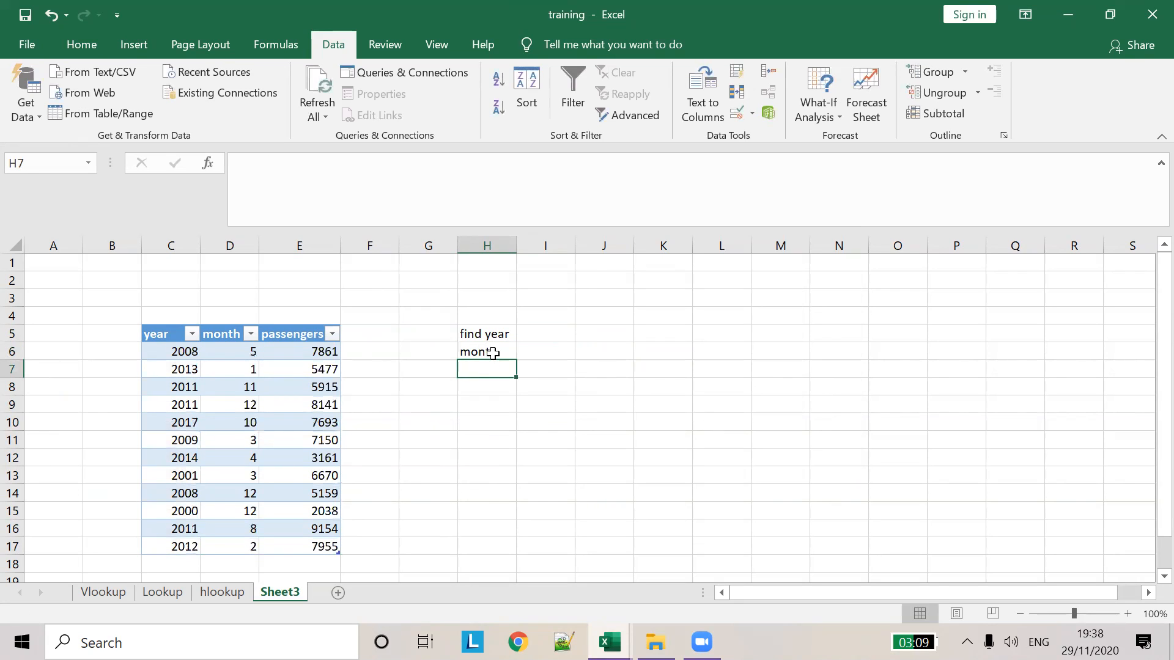
text(passengers)
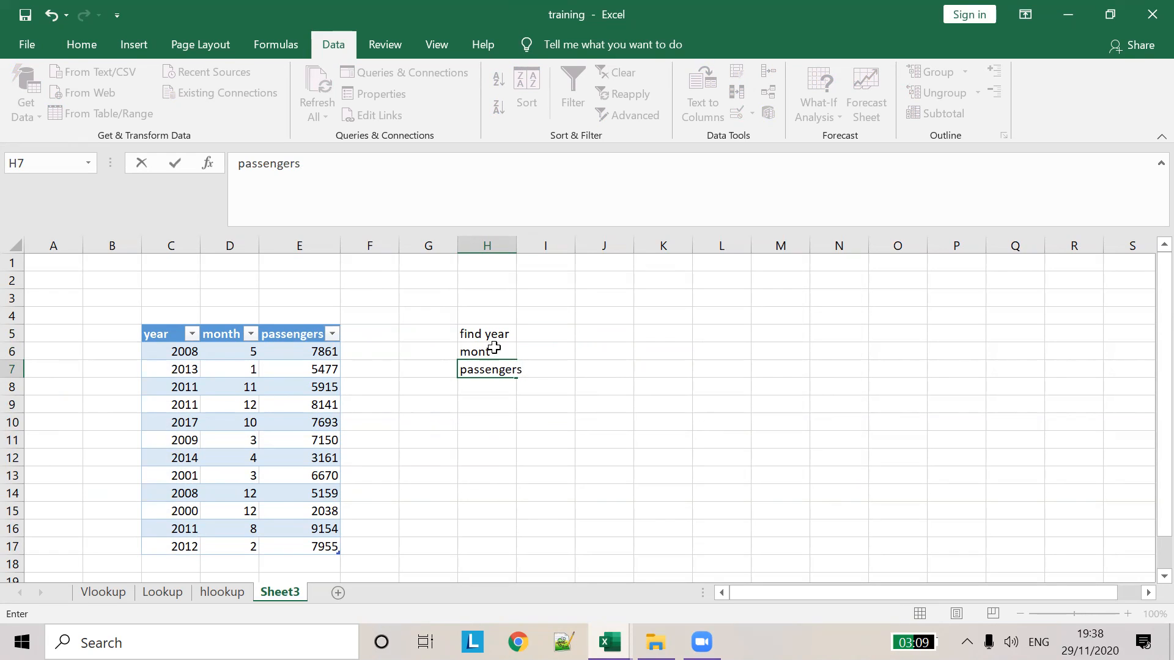
double_click(518, 240)
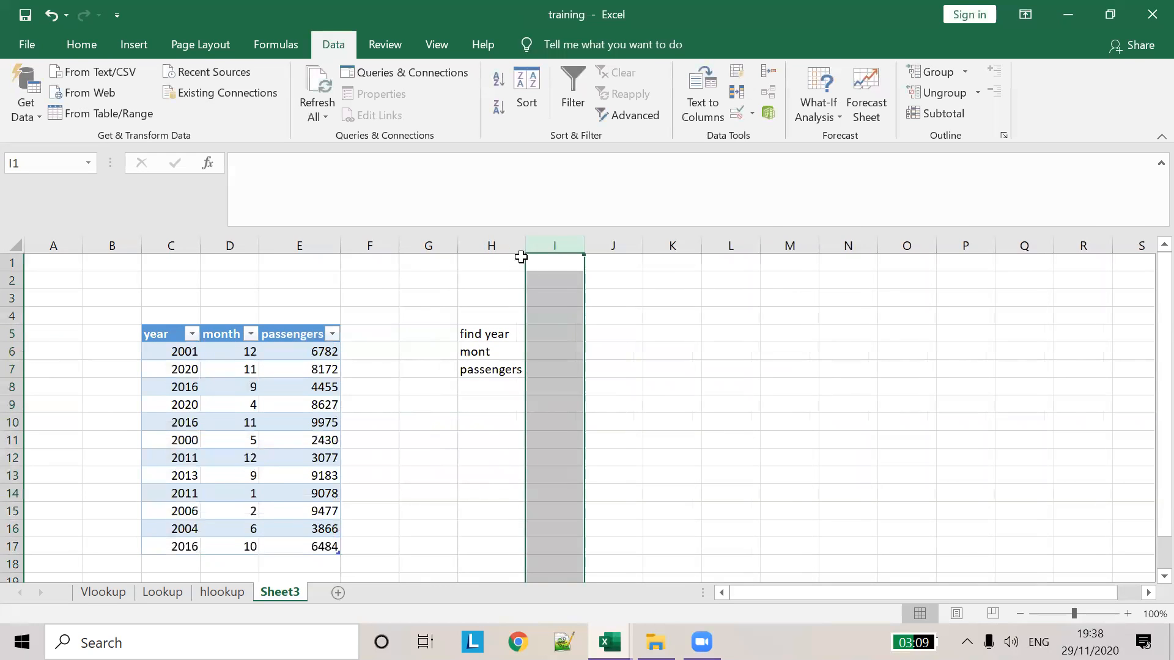
Choose 2020 from the drop-down list in I5 and locate that year in the table
click(552, 333)
click(592, 334)
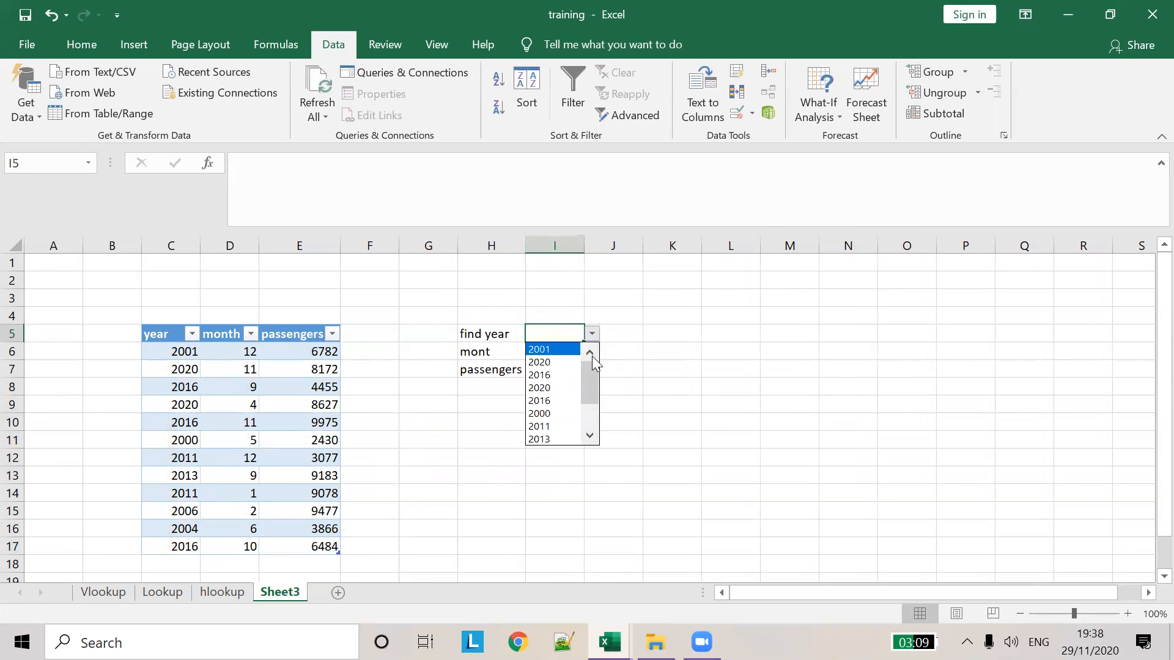
click(547, 387)
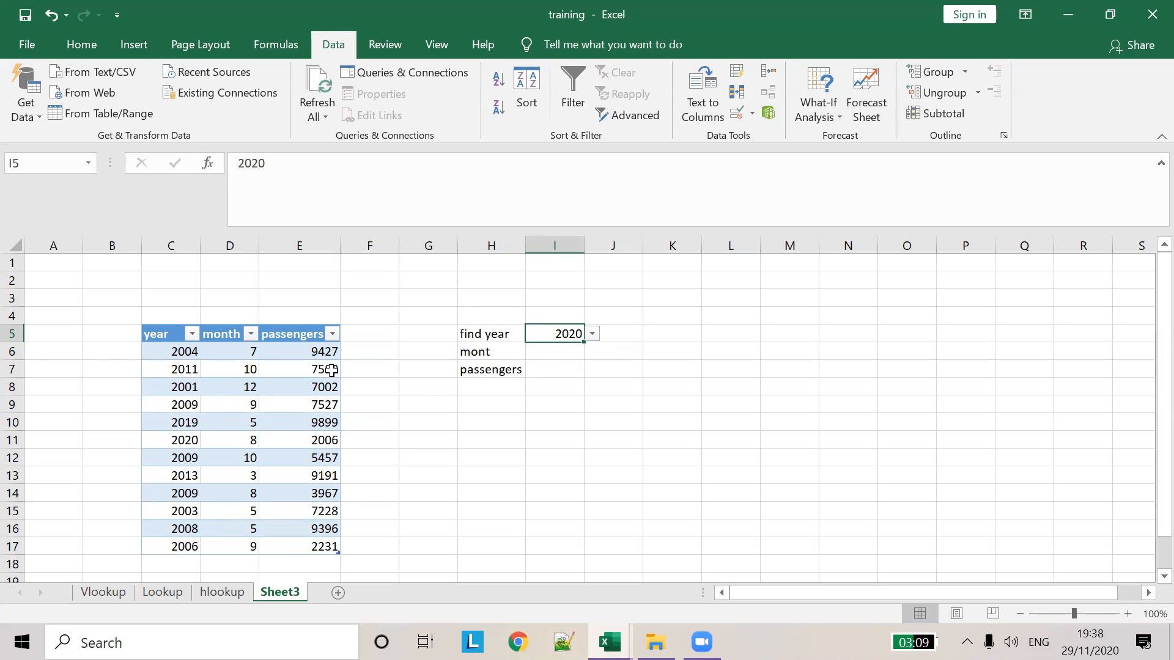
click(167, 442)
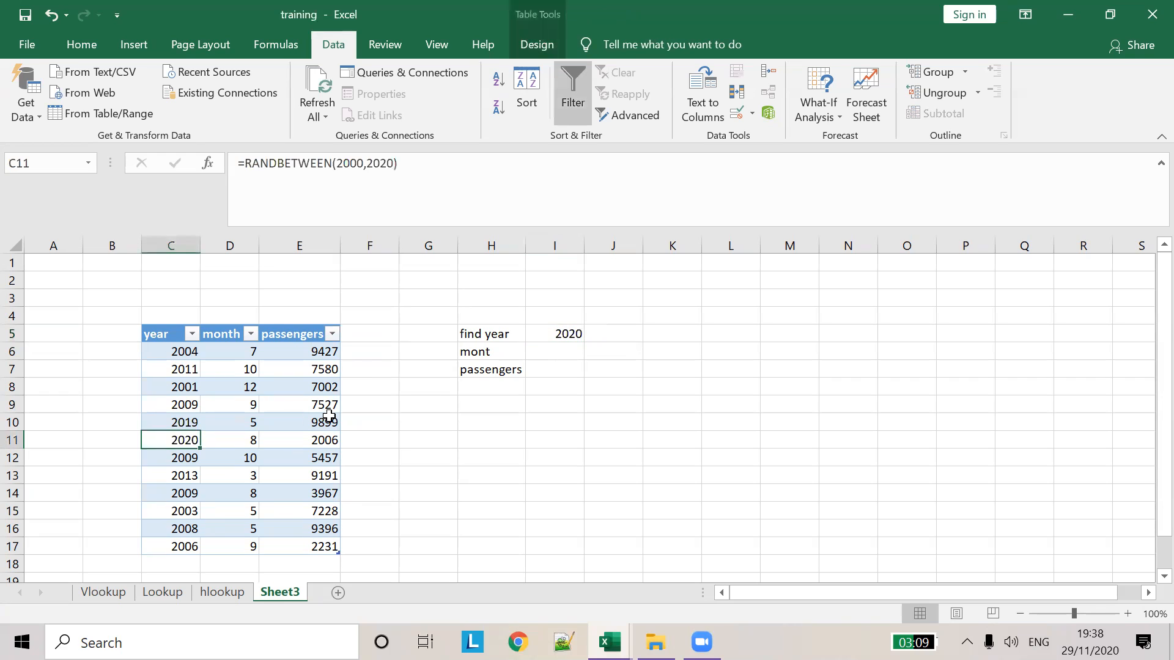
Correct the label in H6 to "month"
click(506, 350)
click(406, 185)
text(h)
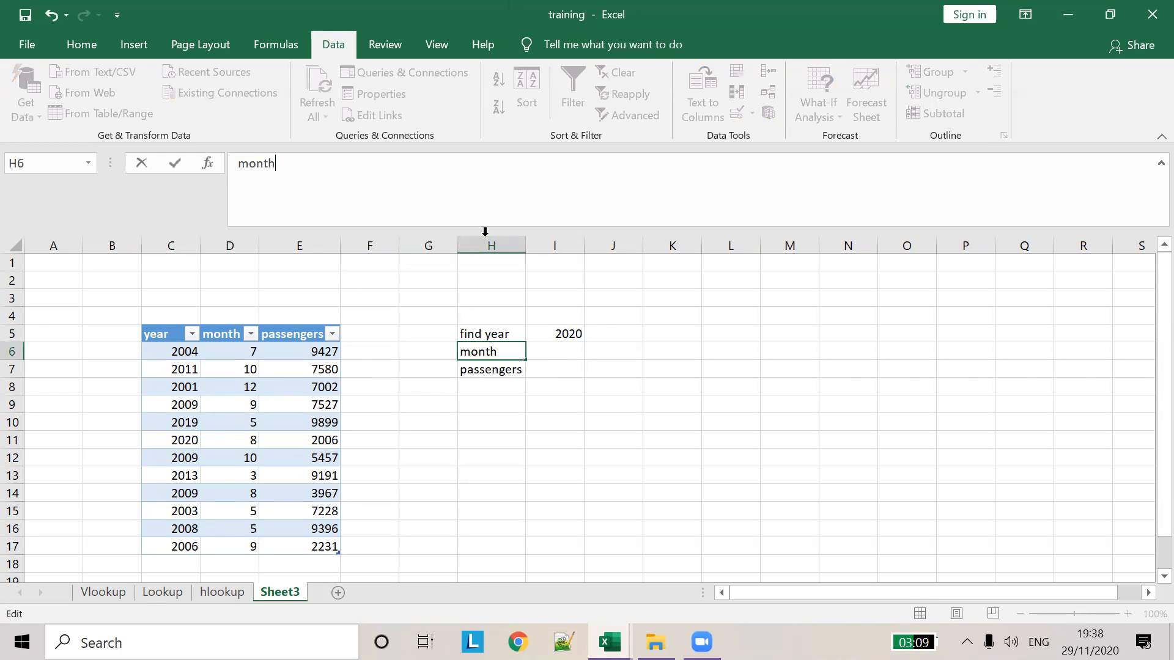
Enter the formula =VLOOKUP(I5,Table1,2,FALSE) in I6 to look up the month for the chosen year, and check it
click(570, 353)
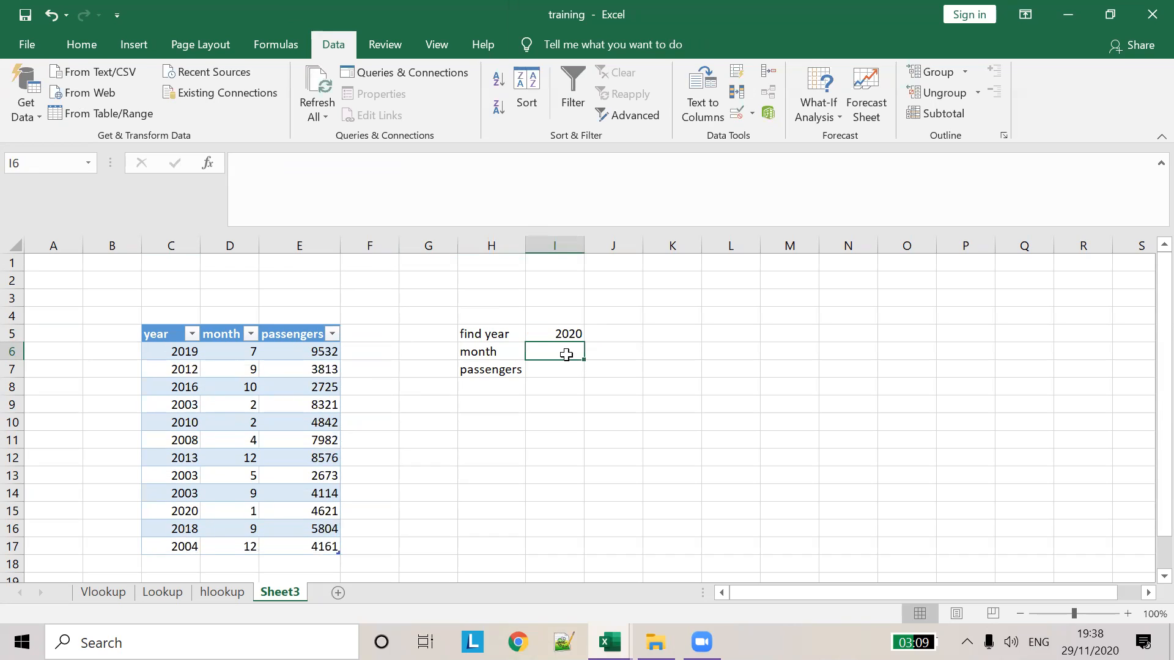
text(=)
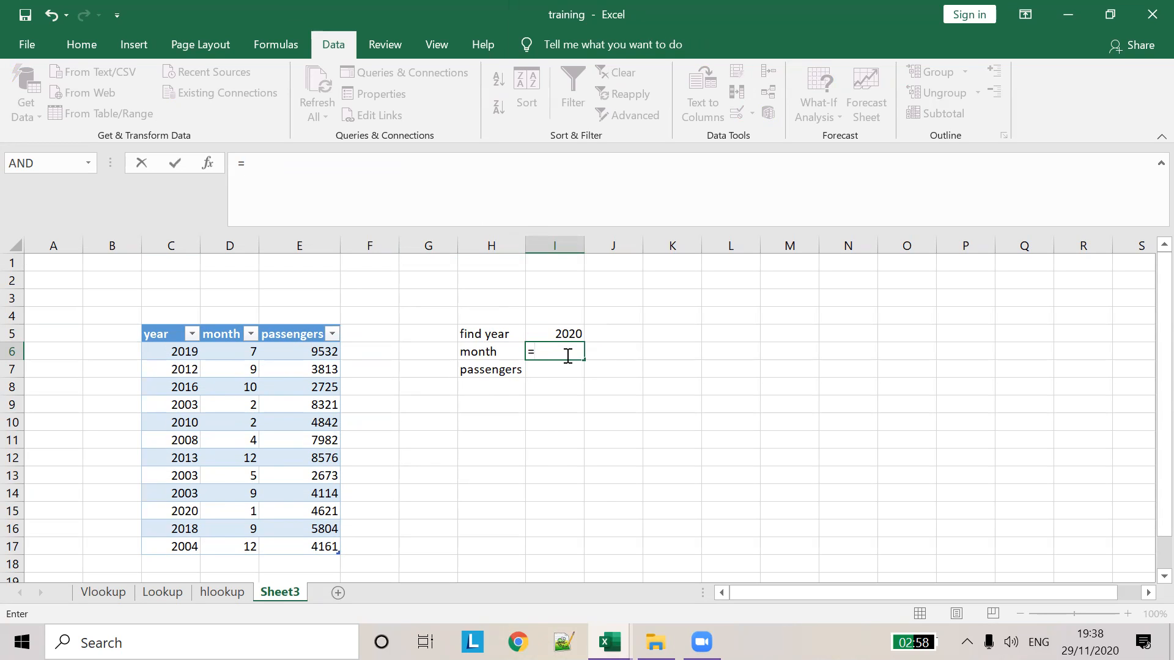
text(Vl)
key(Tab)
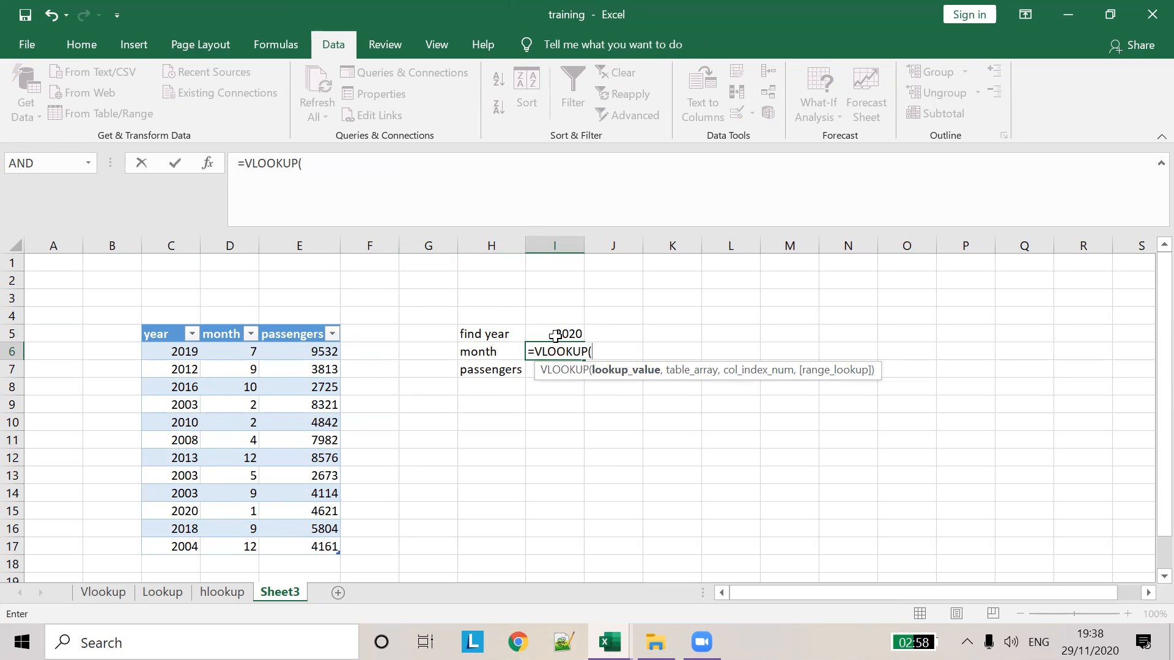
click(555, 335)
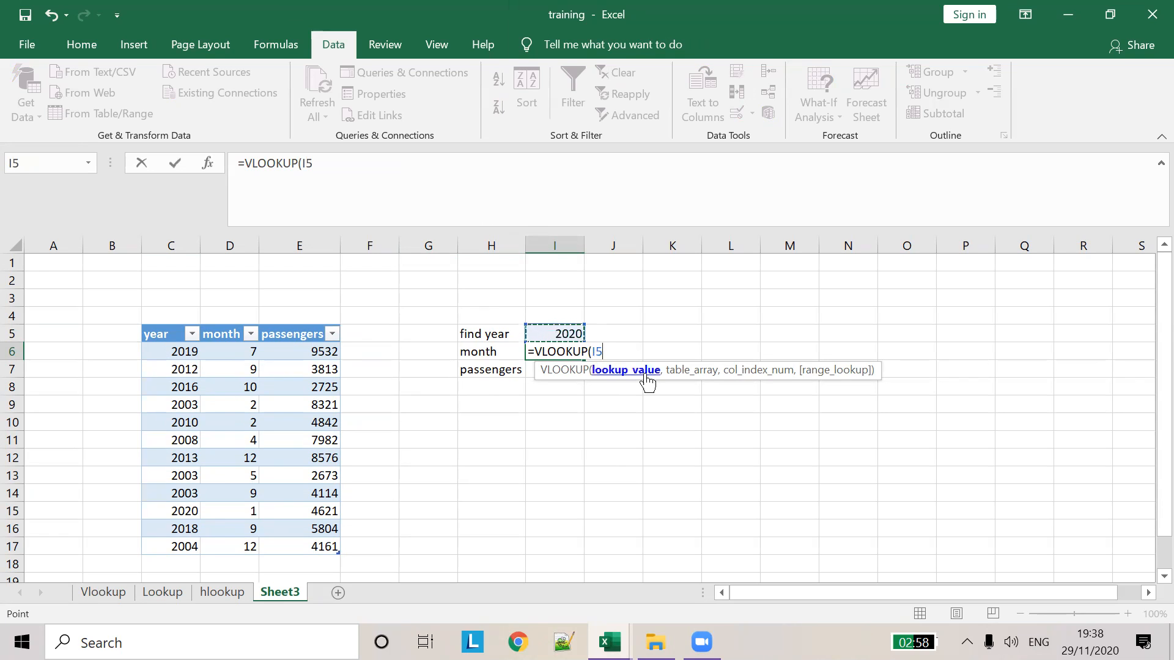
text(,)
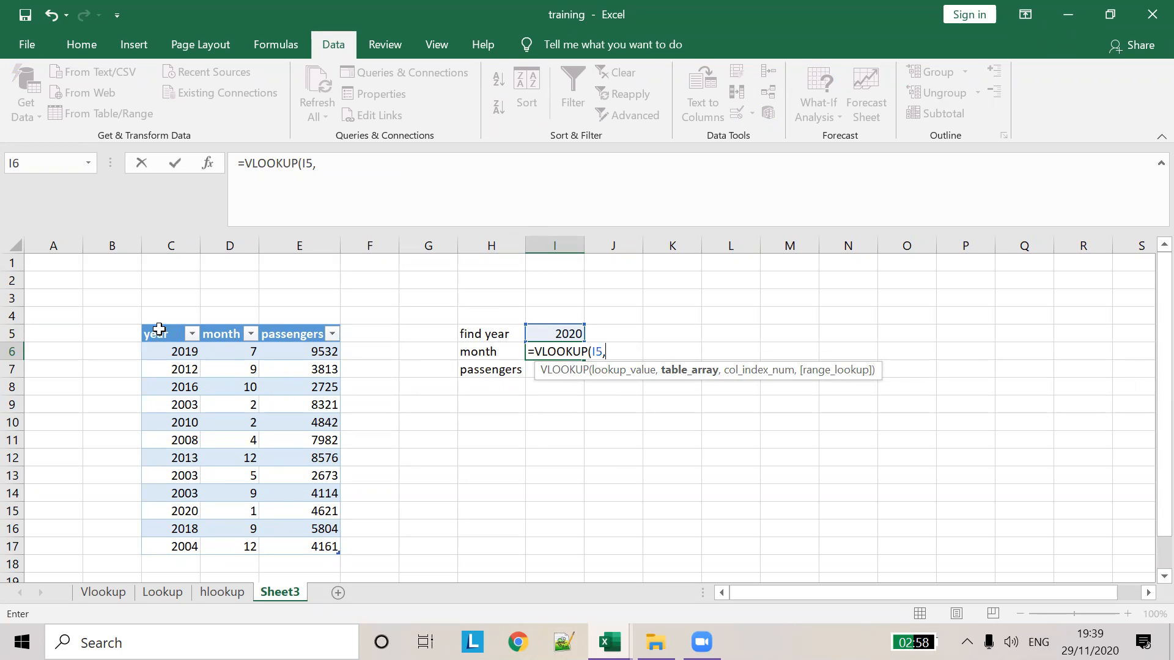
click(343, 172)
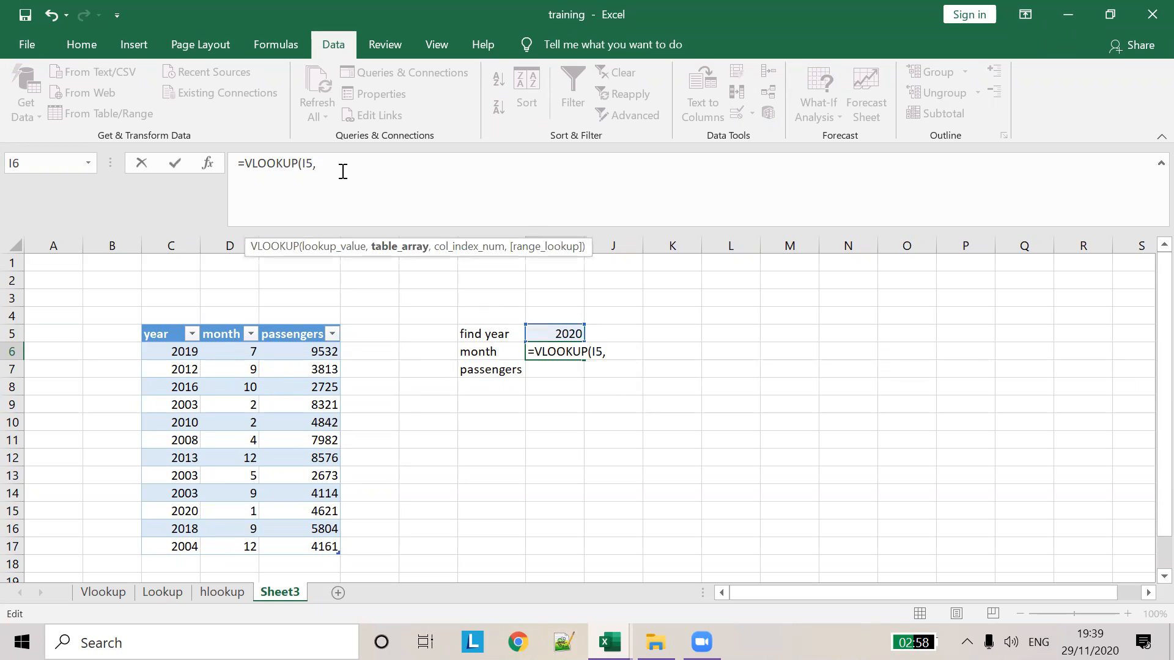
text(Tab)
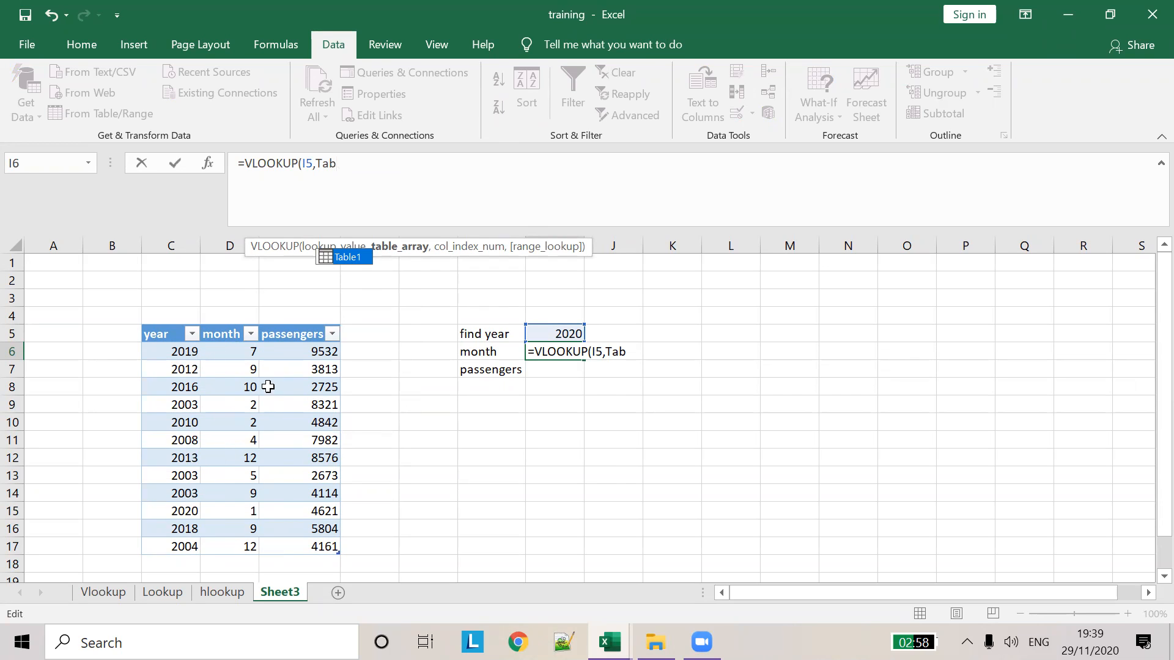
click(350, 255)
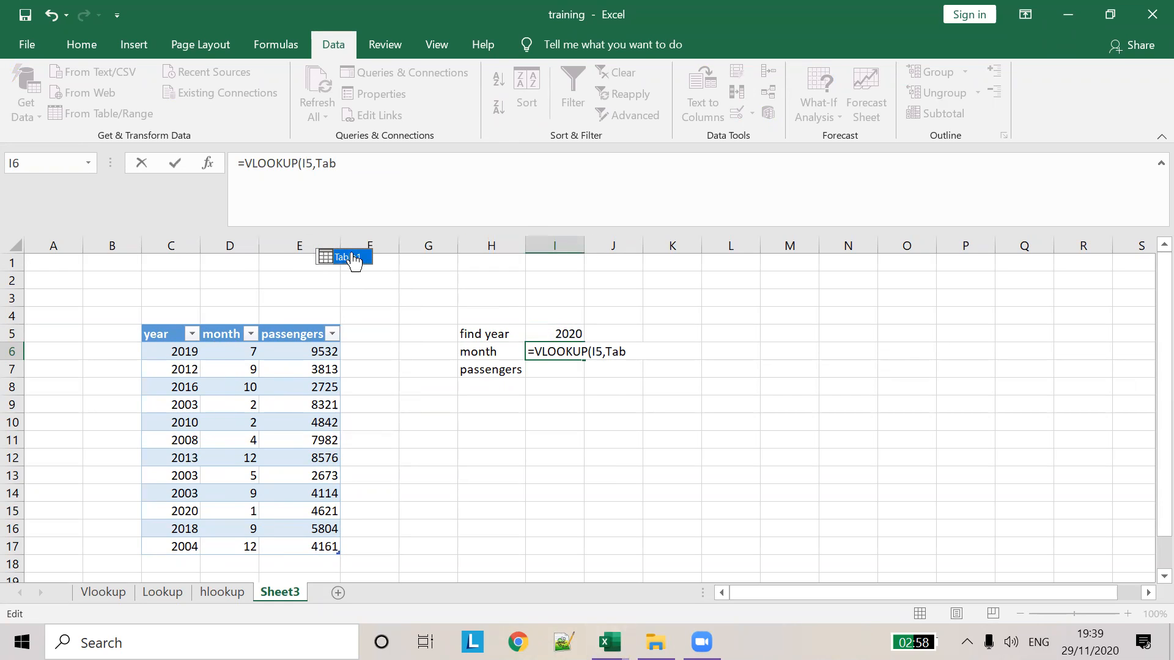
double_click(350, 256)
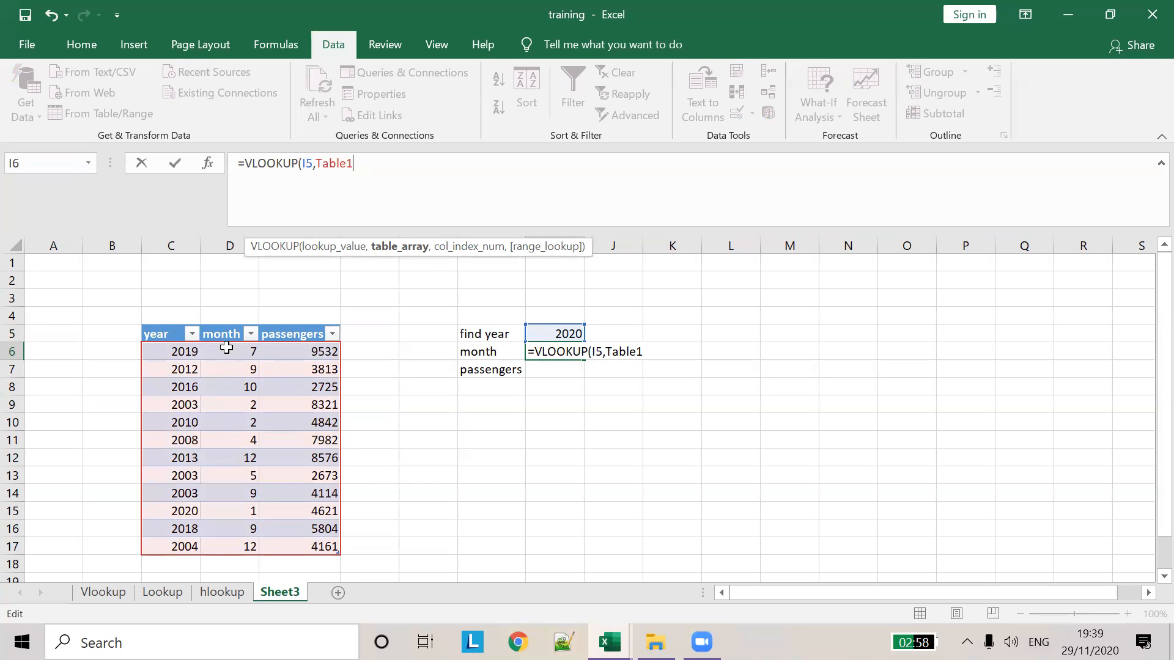
text(,)
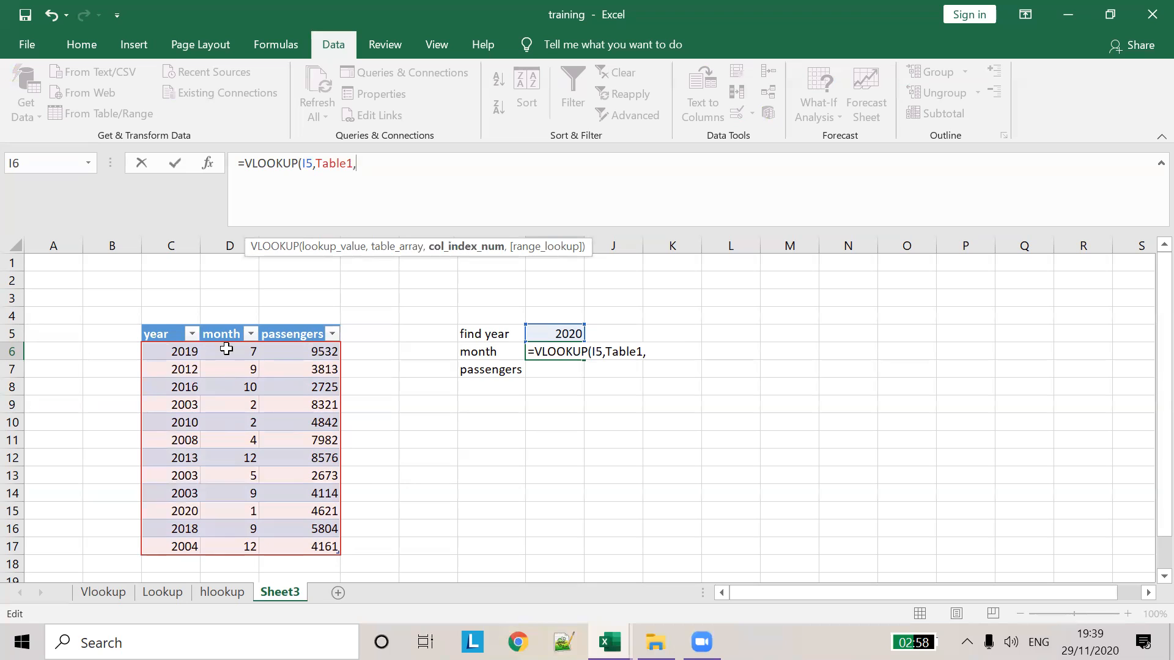
text(2,FALSE))
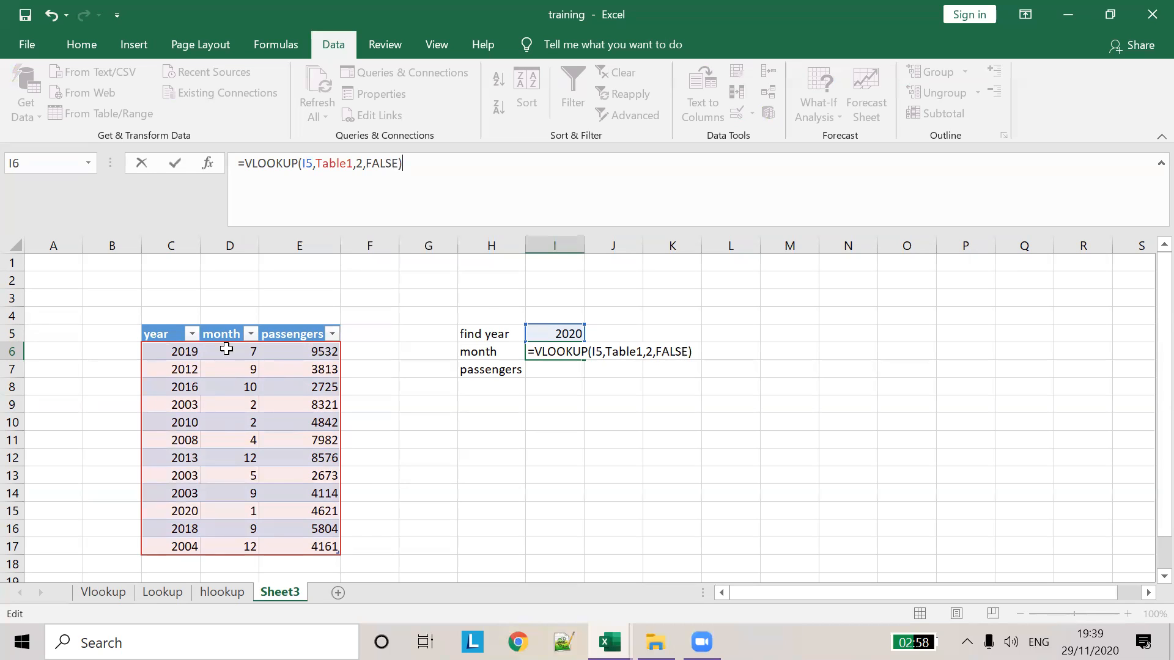
key(Tab)
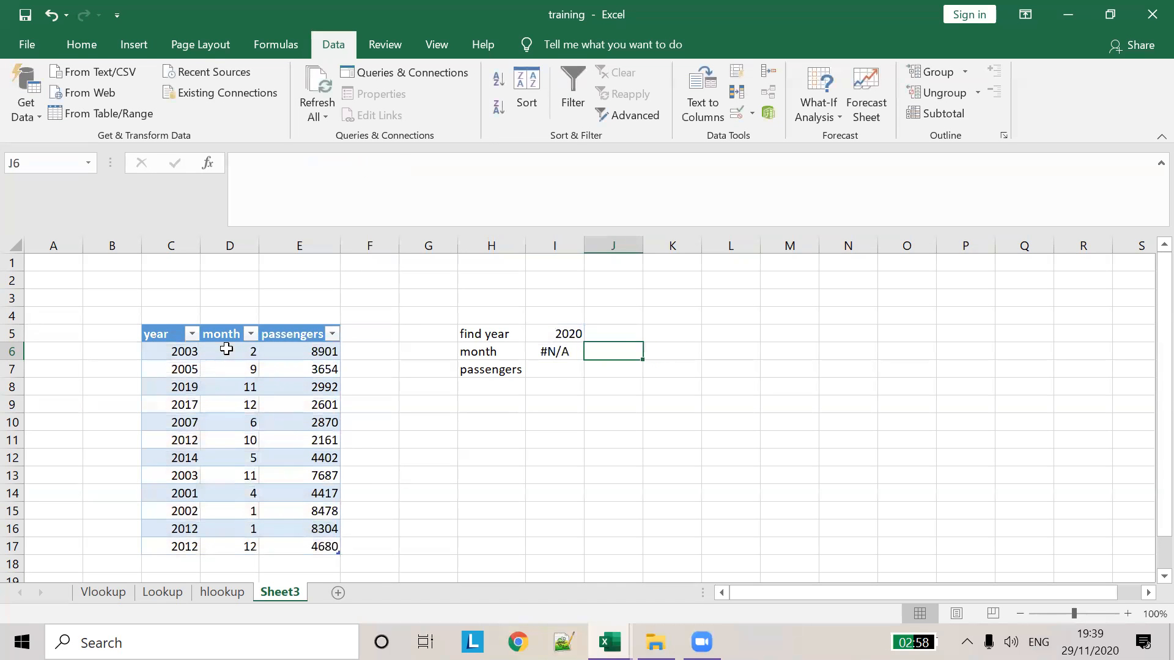
click(562, 340)
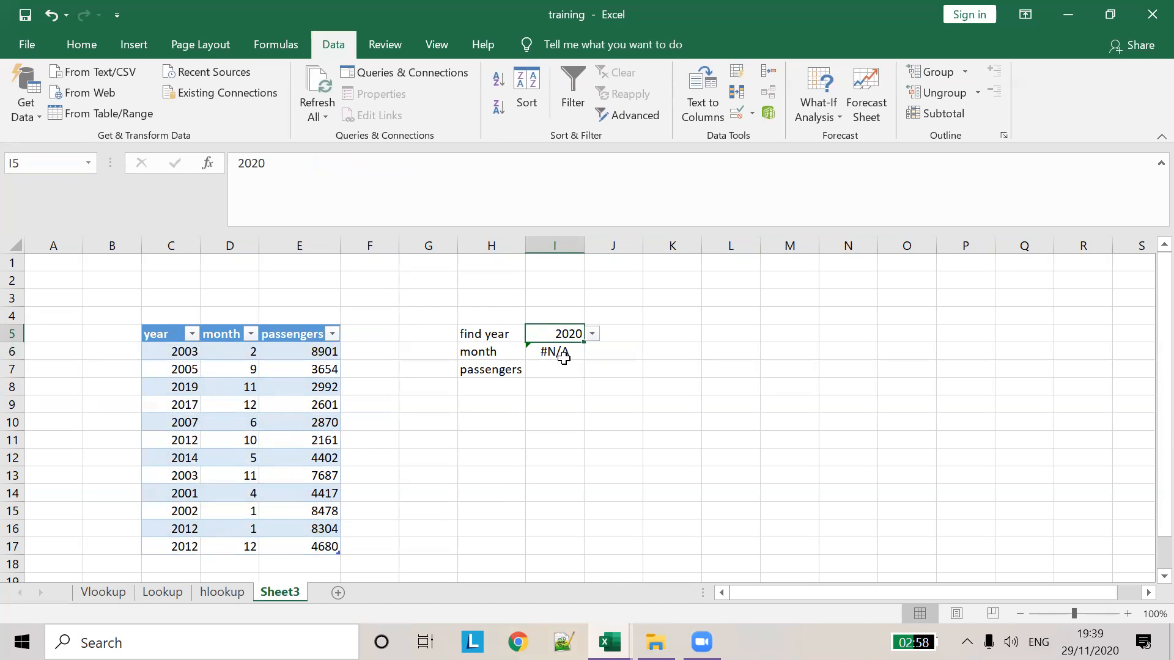
click(564, 358)
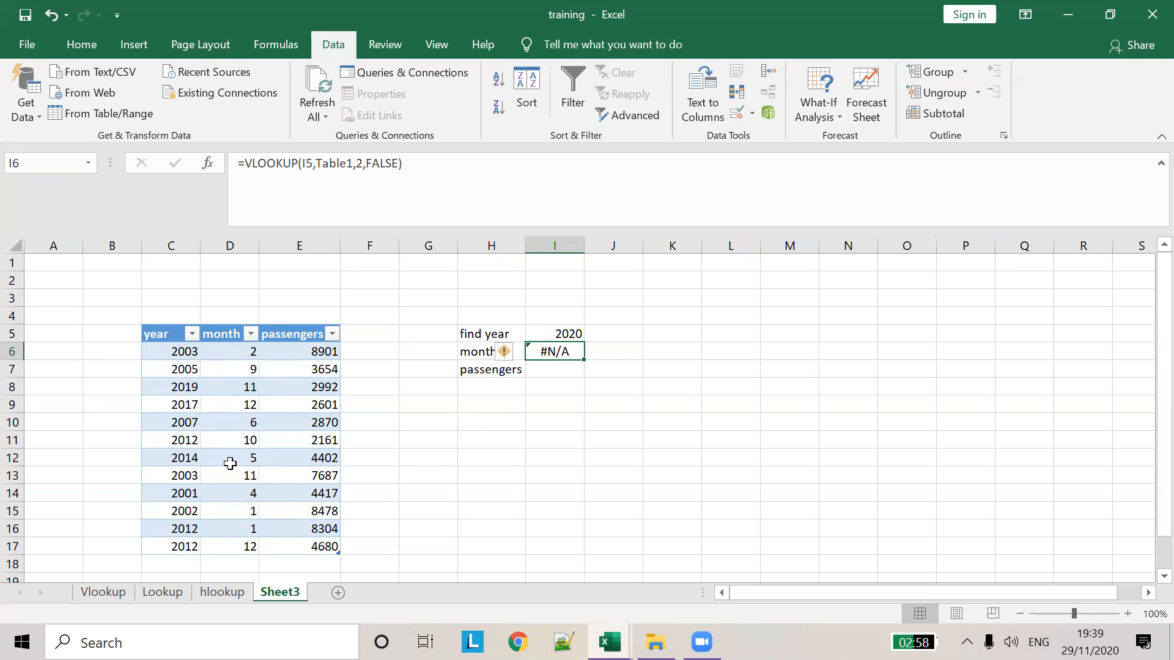
Choose 2019 from the drop-down list in I5 and locate that year in the table to check the returned month
click(559, 332)
click(596, 335)
click(553, 379)
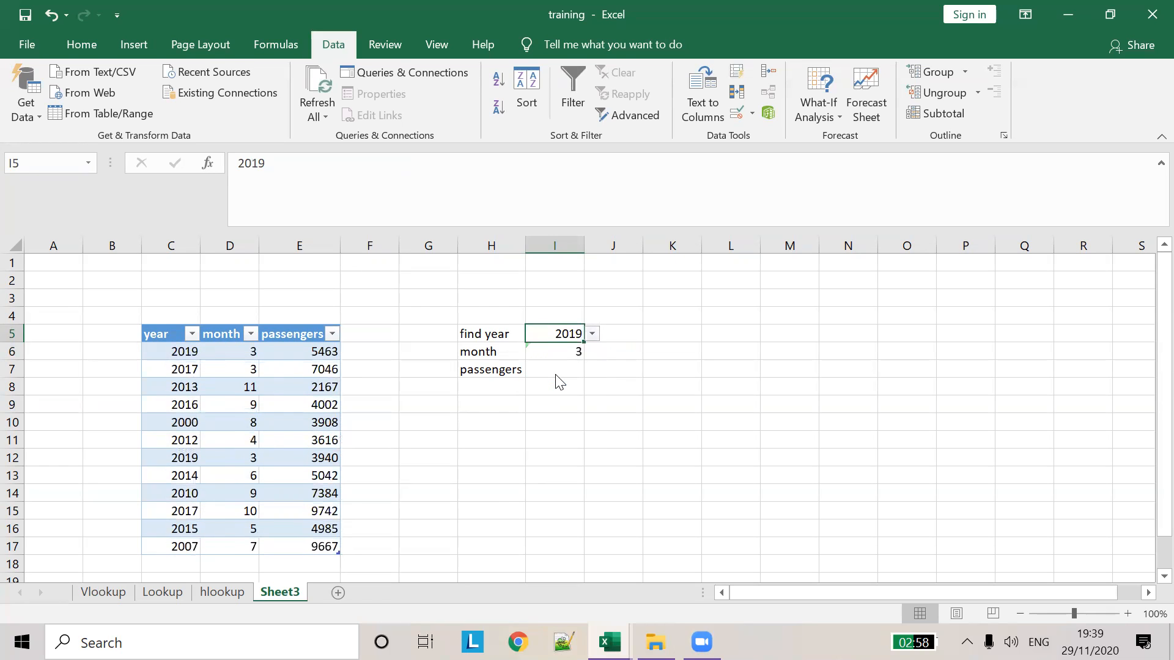
click(173, 354)
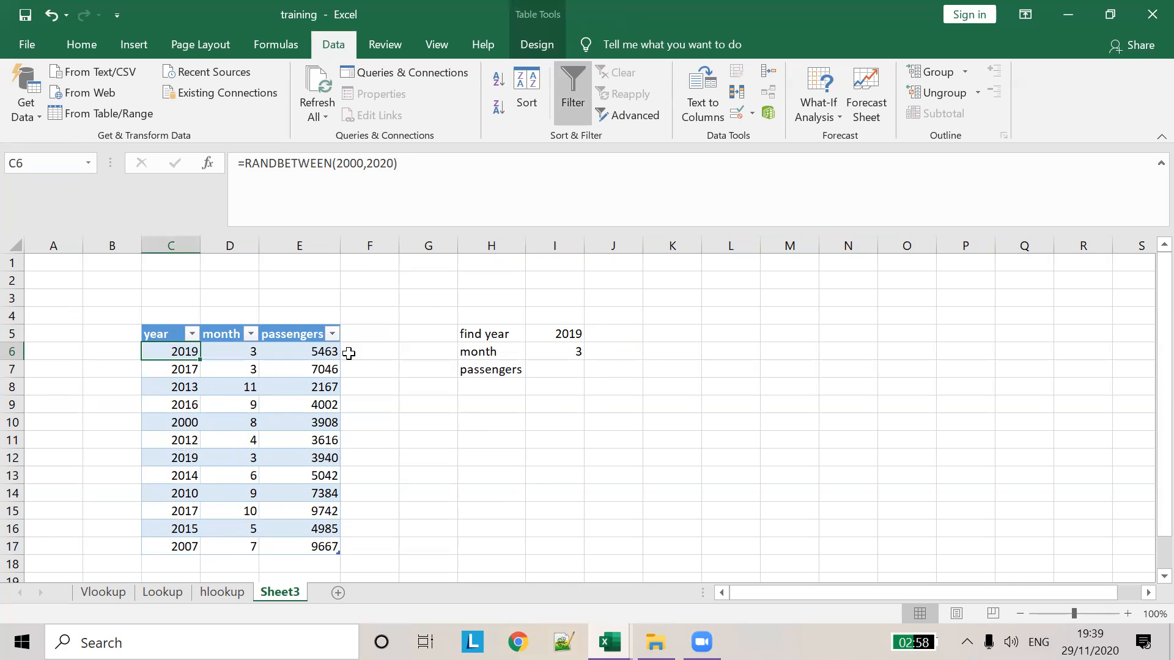
click(549, 369)
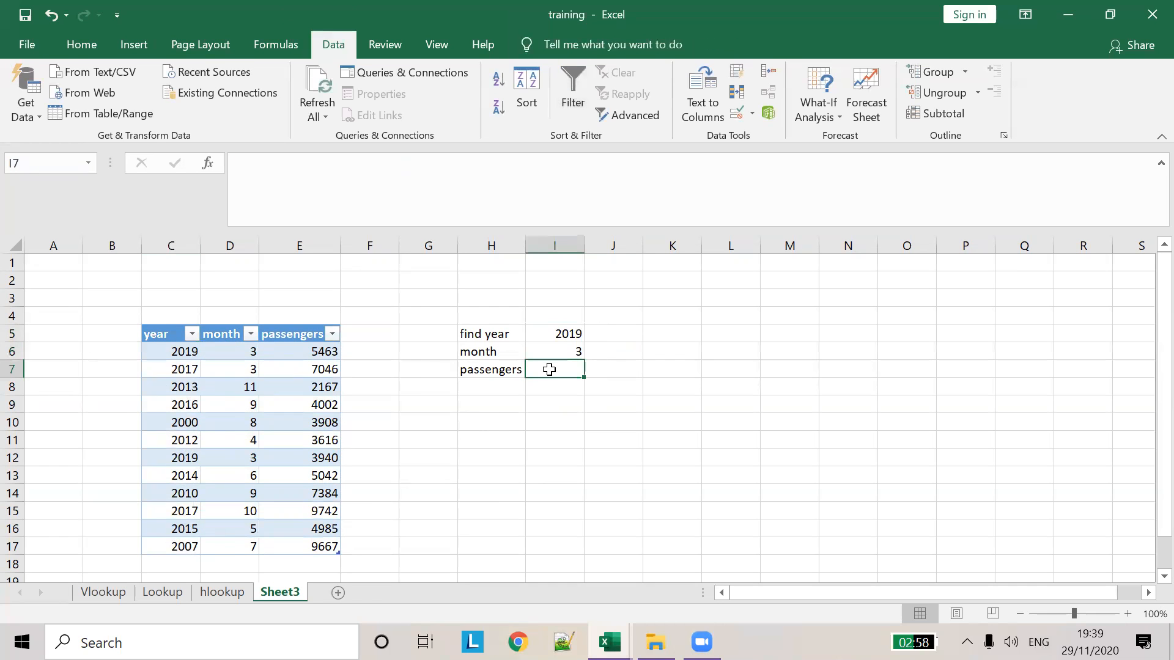
text(=V LOO)
key(BackSpace)
key(BackSpace)
key(BackSpace)
key(BackSpace)
text(Loo)
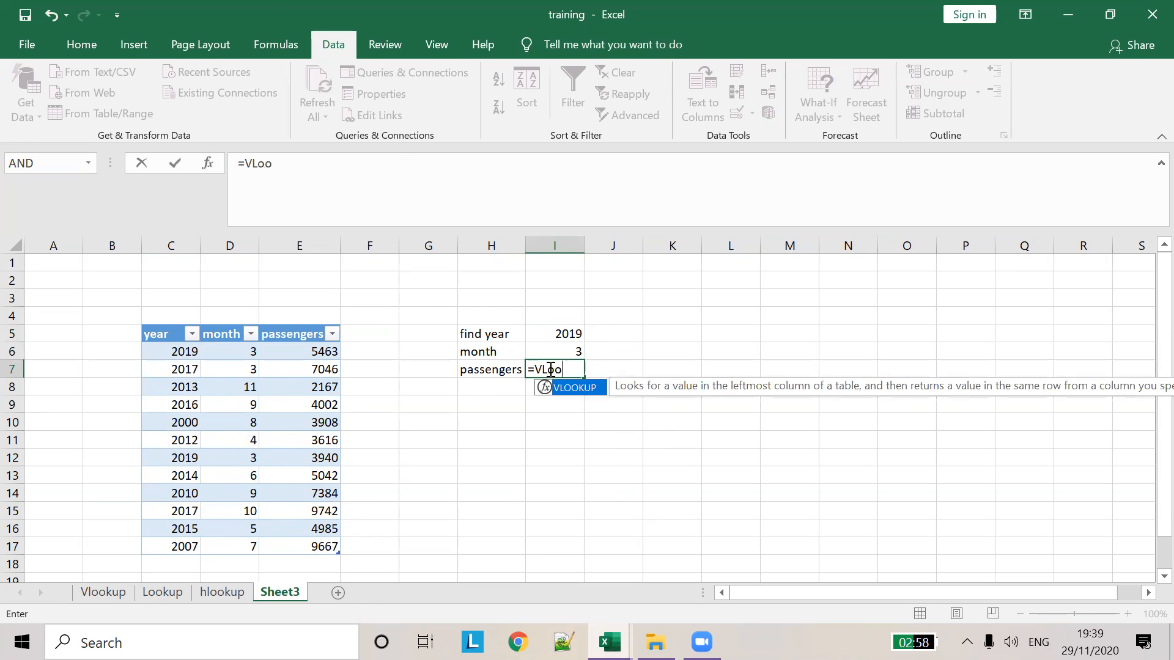
key(Return)
Start a VLOOKUP formula in I7 with I5 as the lookup value
click(549, 369)
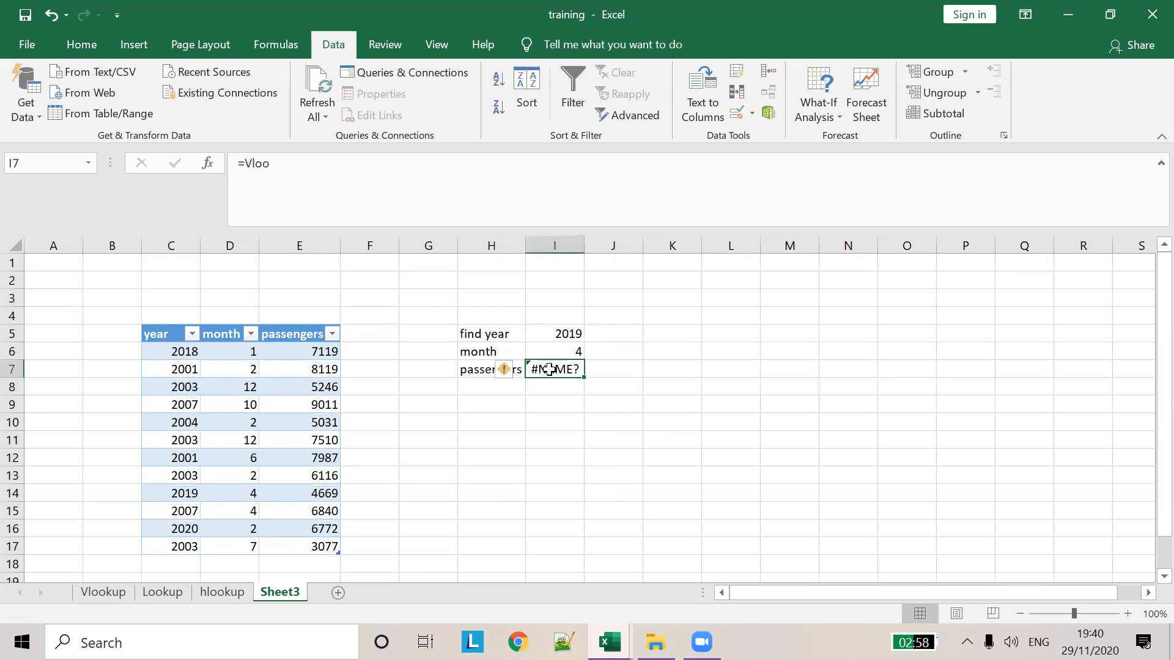
text(Vl)
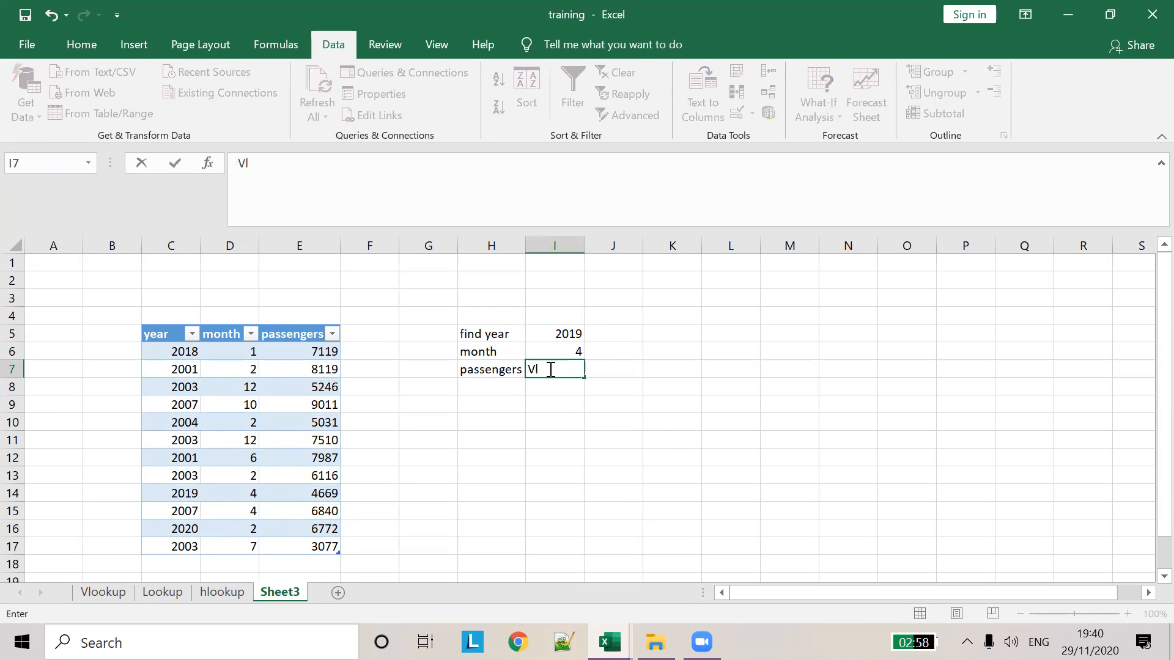
key(BackSpace)
key(BackSpace)
text(=vloo)
key(Tab)
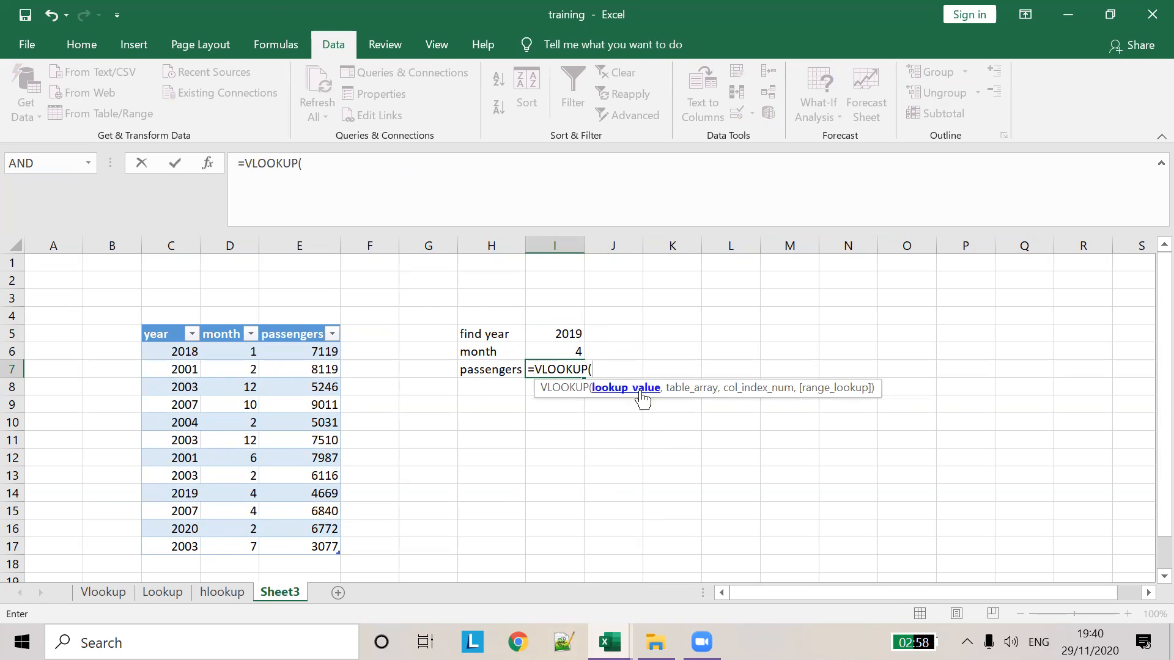
click(554, 334)
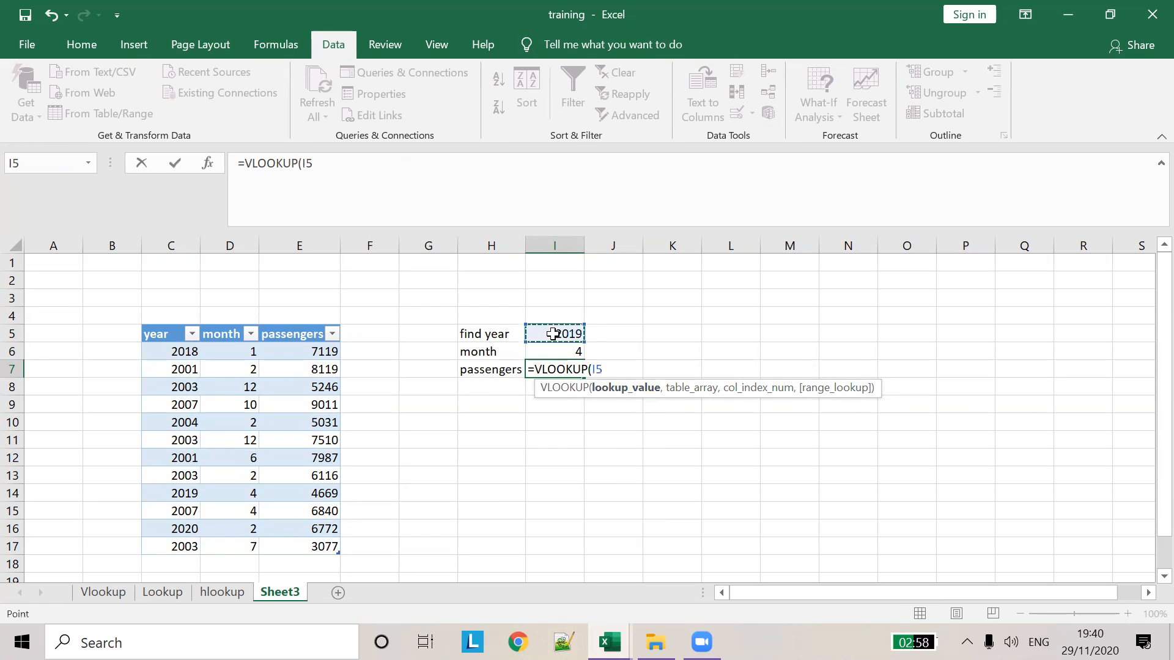
text(,)
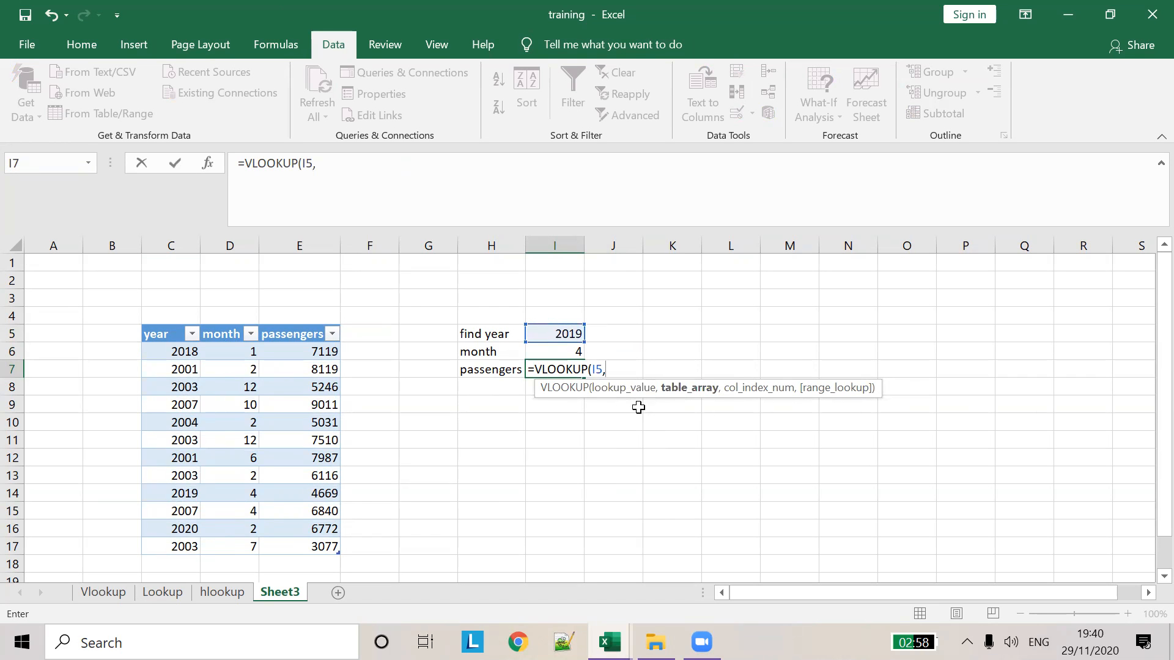
Use Table1 as the table array of the VLOOKUP formula in I7
text(Tabl)
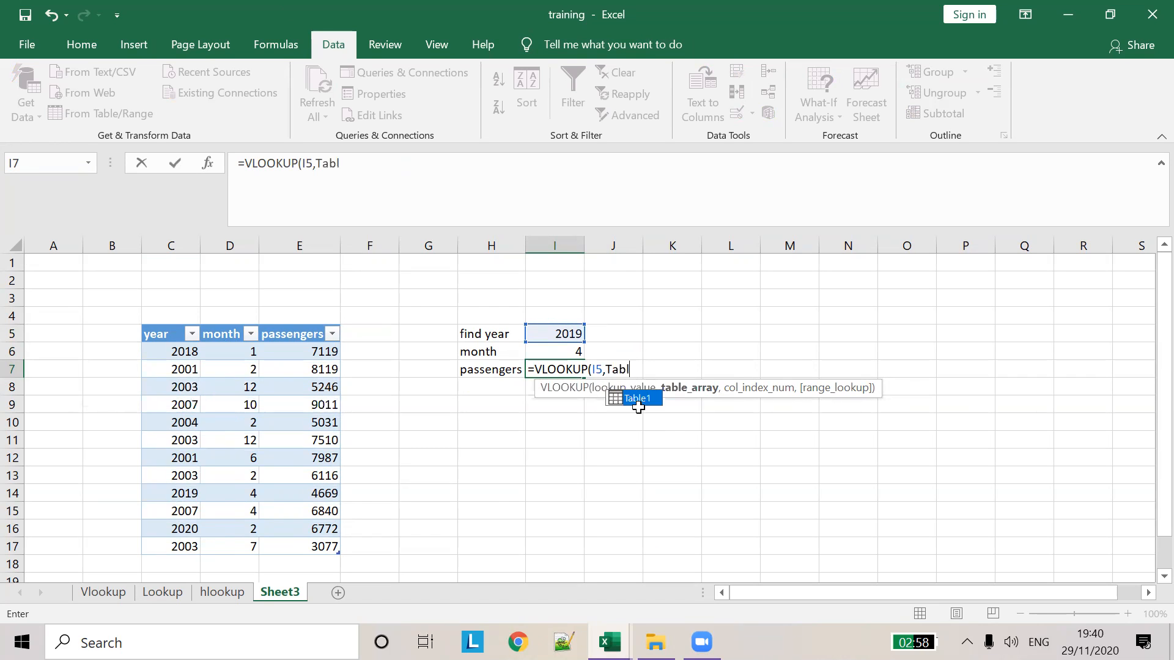
key(Return)
key(Return)
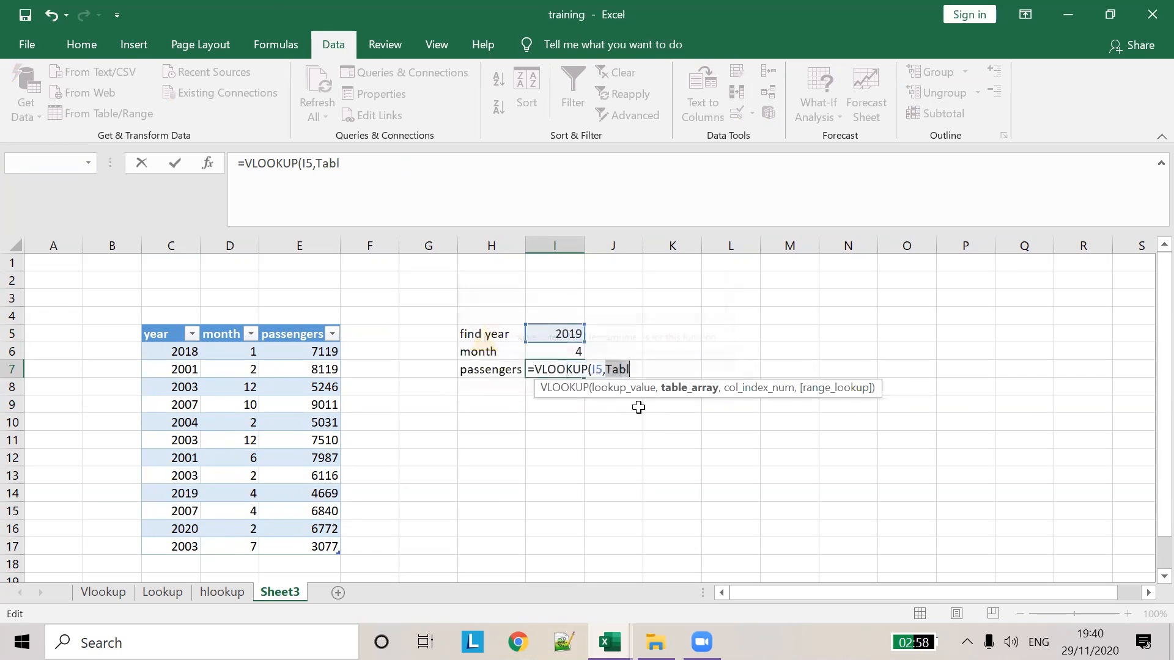
key(Right)
text(e)
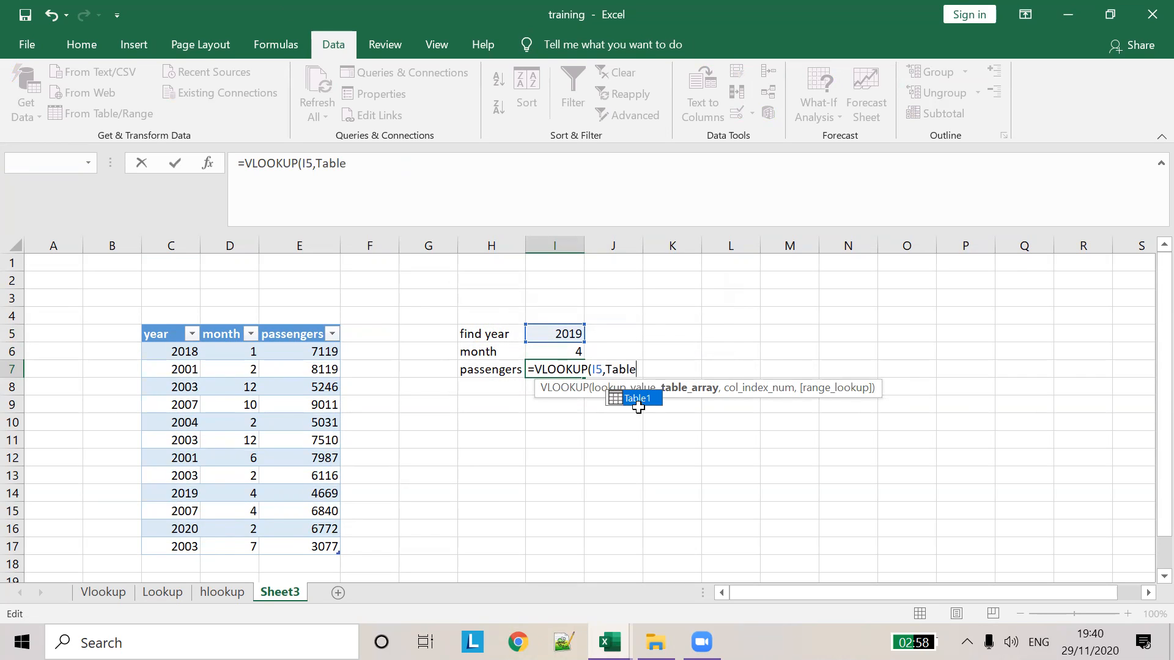
text(q)
key(BackSpace)
double_click(639, 399)
text(,)
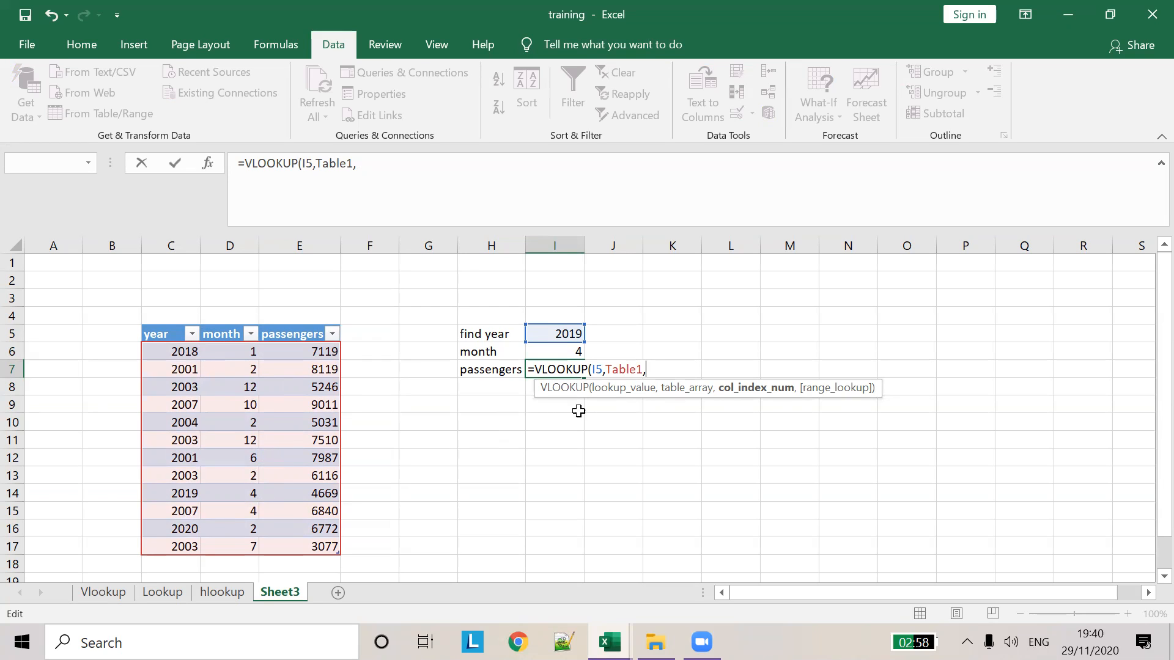
Complete the passengers formula as =VLOOKUP(I5,Table1,3,FALSE) with column index 3 and an exact match
click(404, 176)
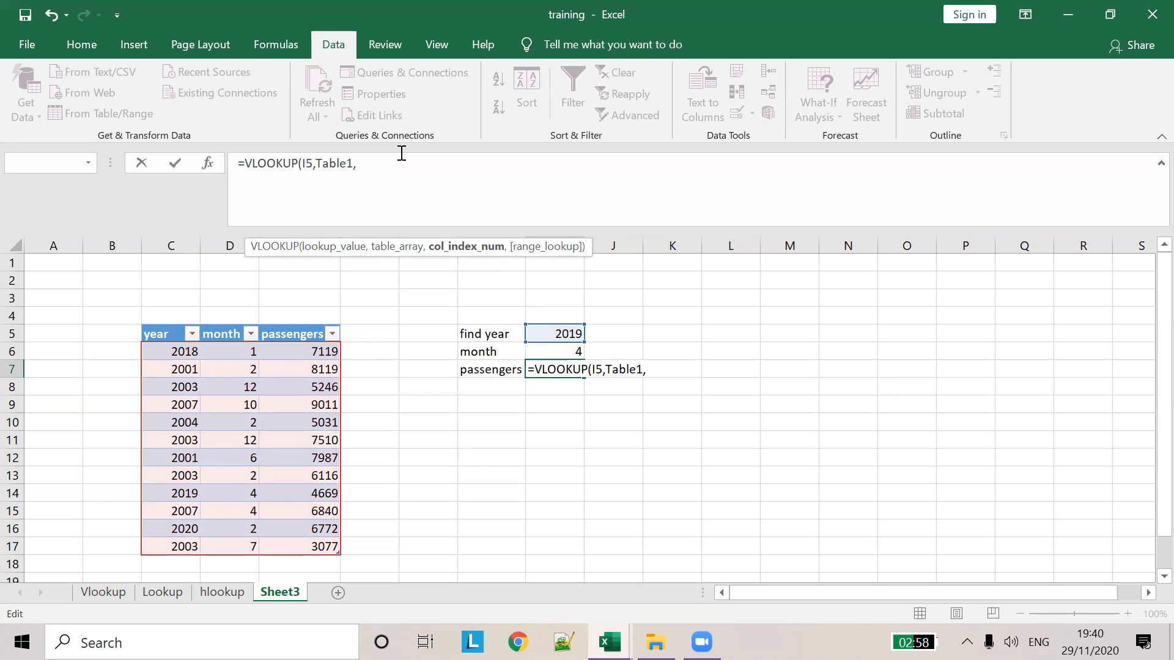
text(3,FALSE)
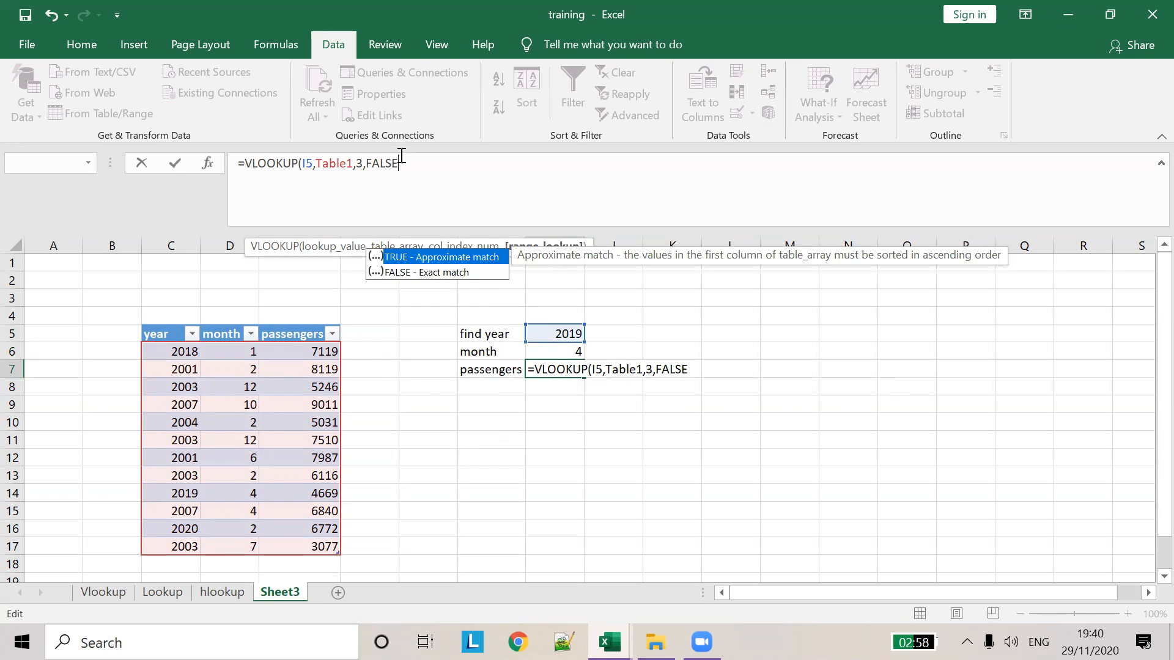
text())
key(Tab)
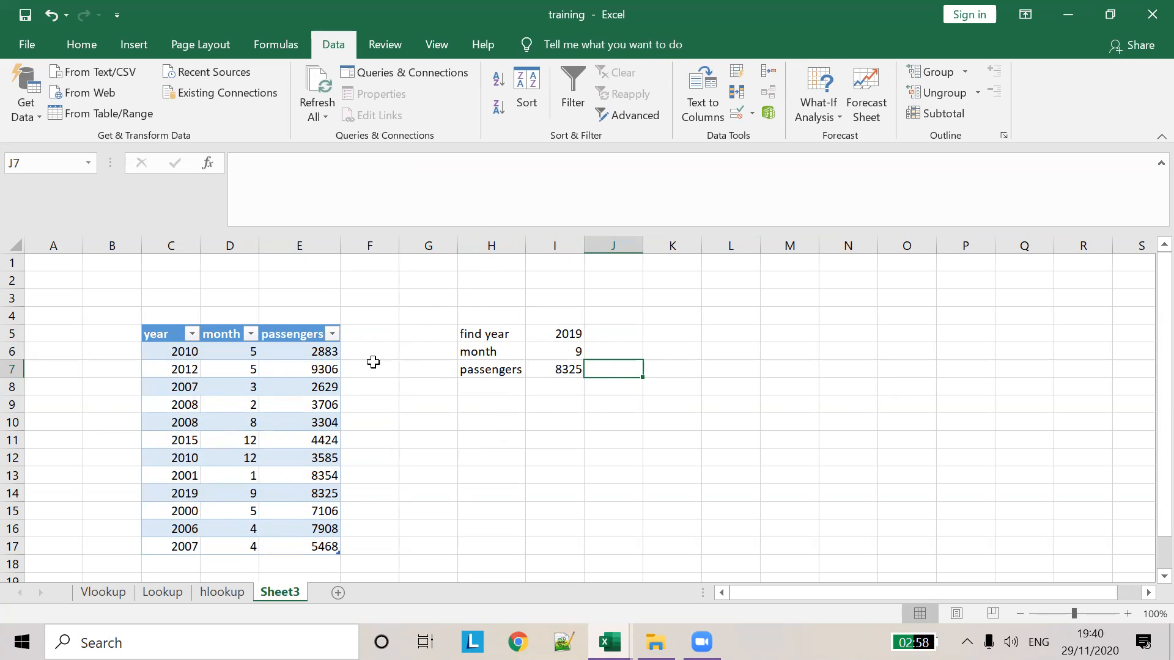
Choose 2015 from the drop-down list in I5 to test both lookup formulas
click(572, 335)
click(592, 334)
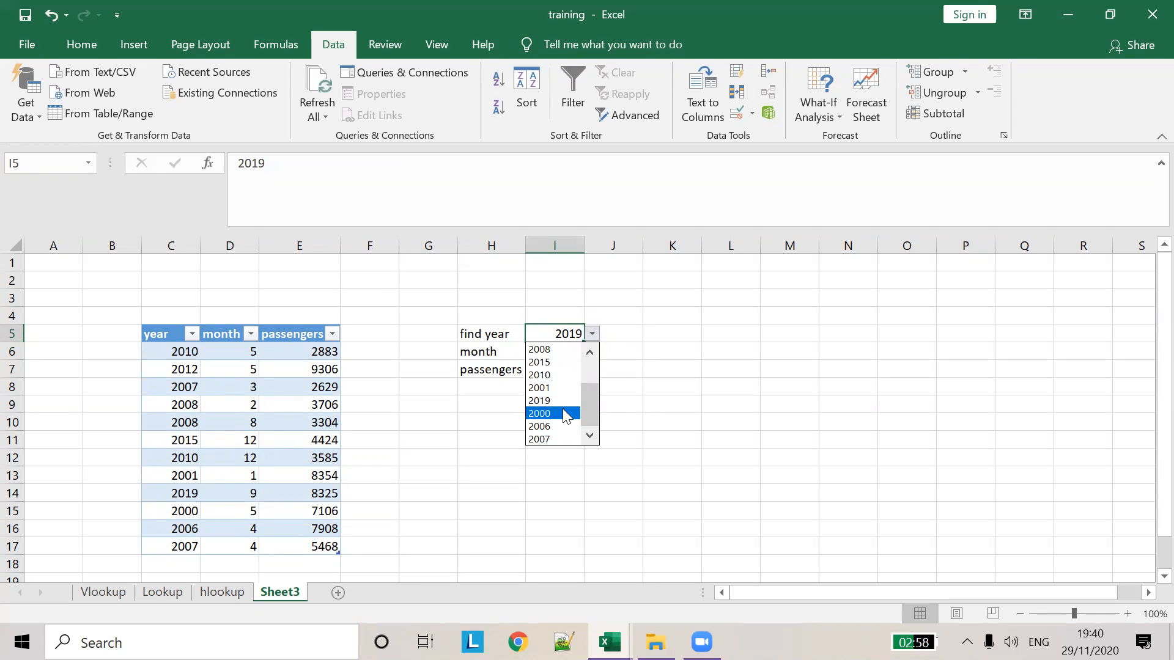
click(549, 362)
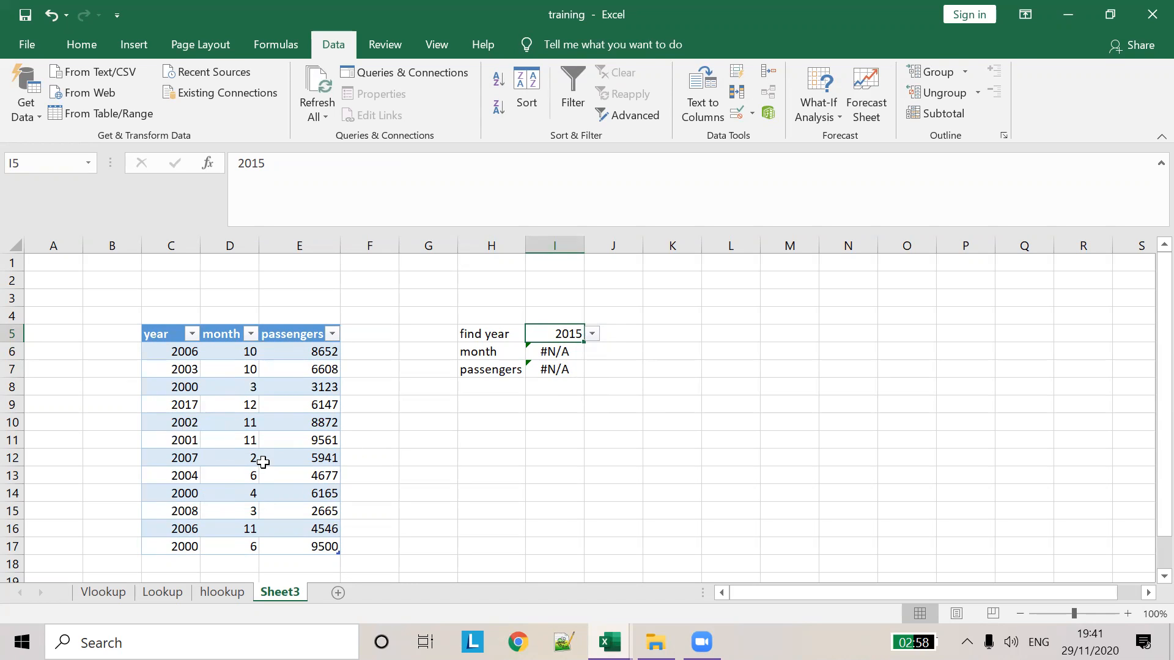
Choose 2017 from the drop-down list in I5 and check the returned month and passengers against that year's table row
click(592, 334)
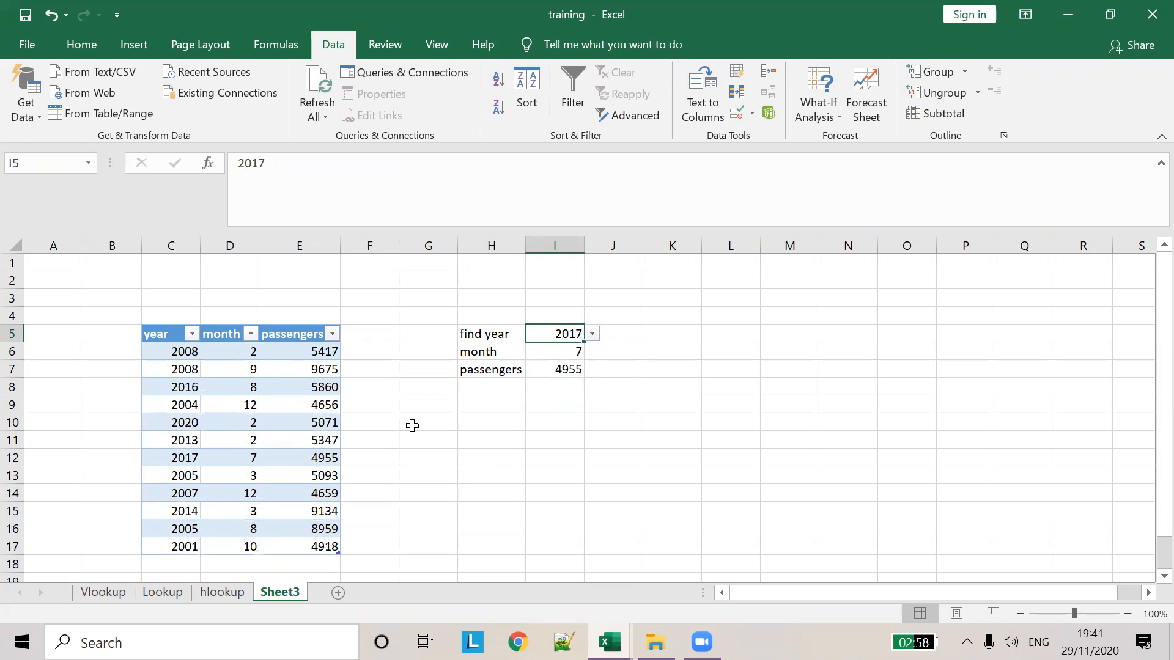
click(171, 460)
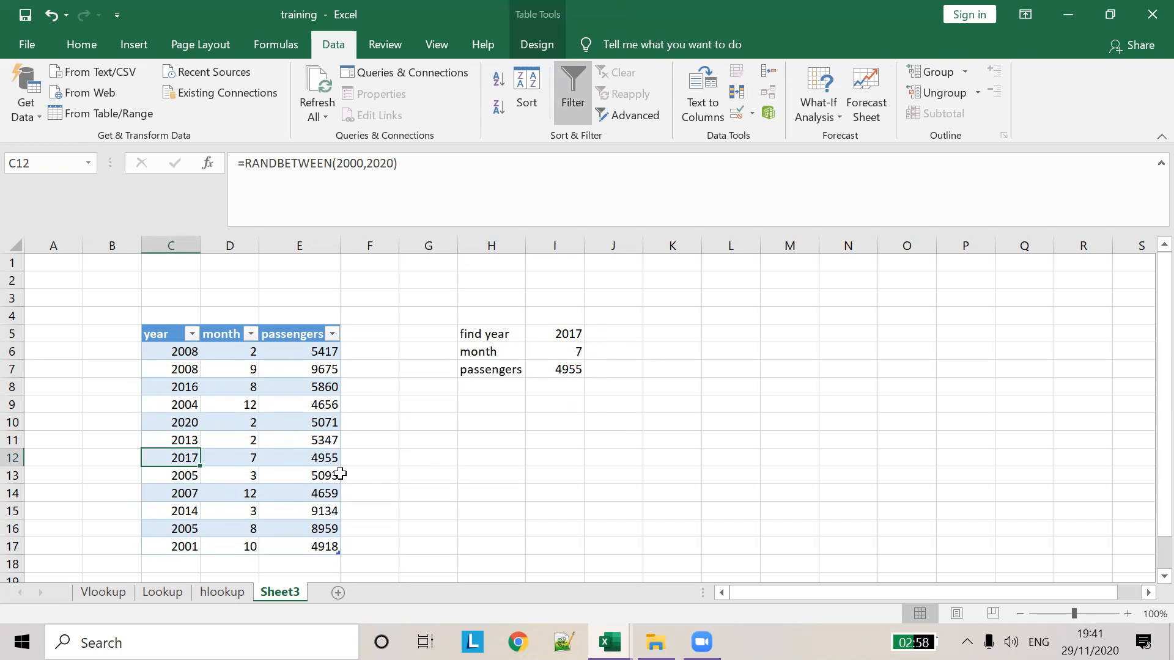
click(554, 385)
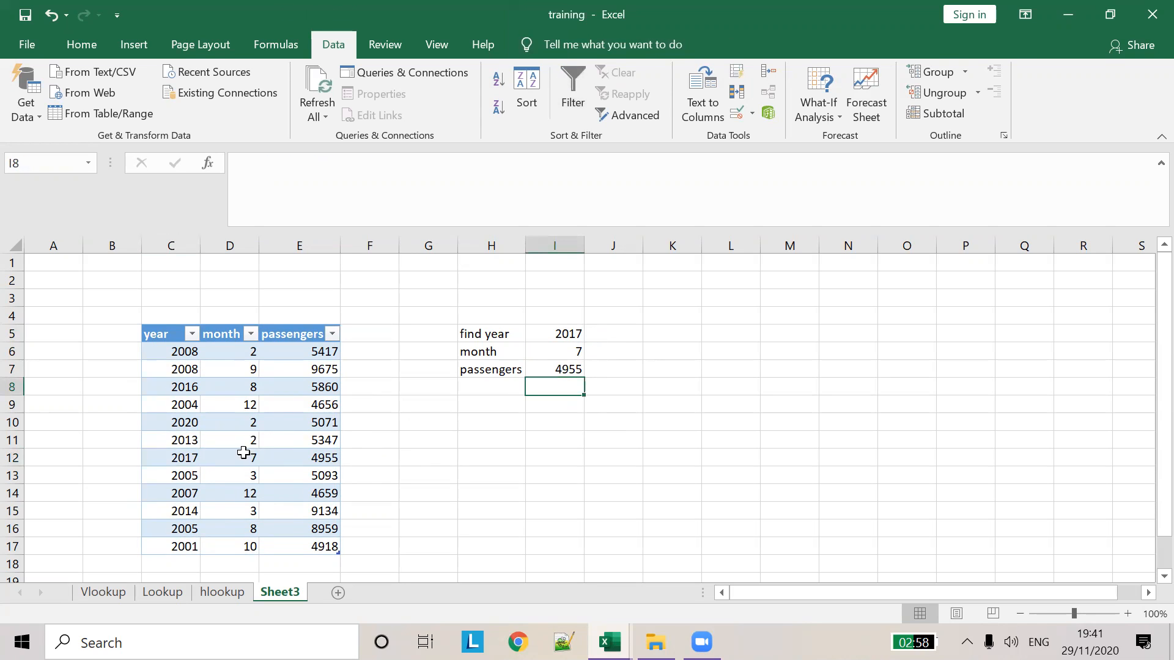
Replace the random year formula in C14 with the fixed year 2012
click(171, 503)
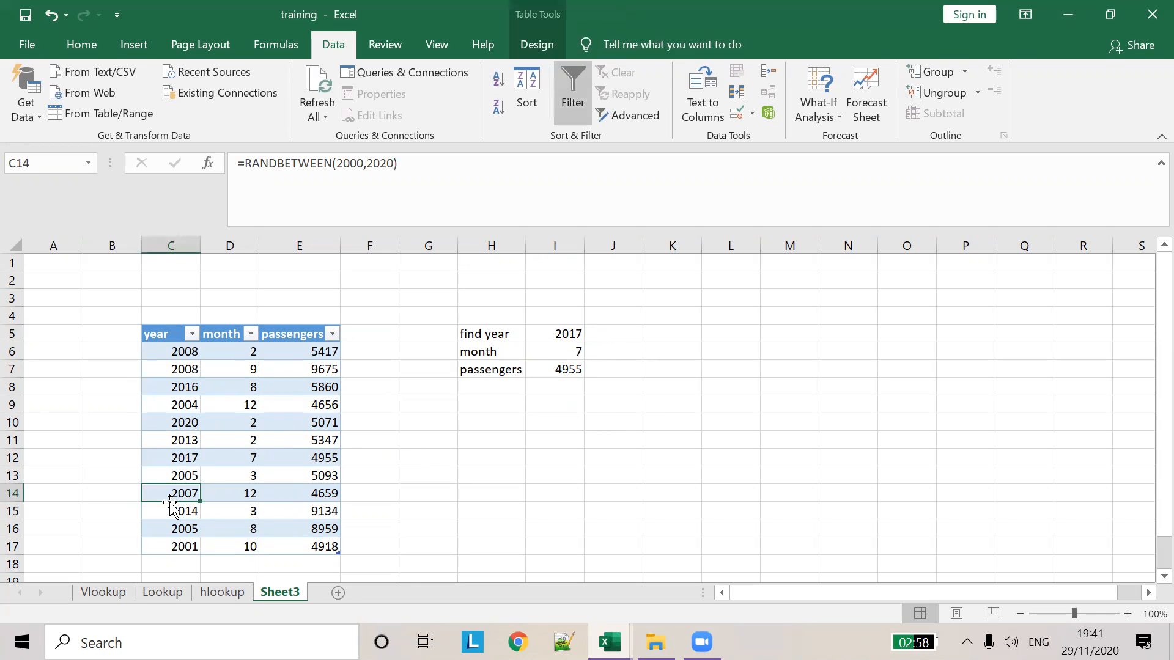
text(20)
text(12)
key(Tab)
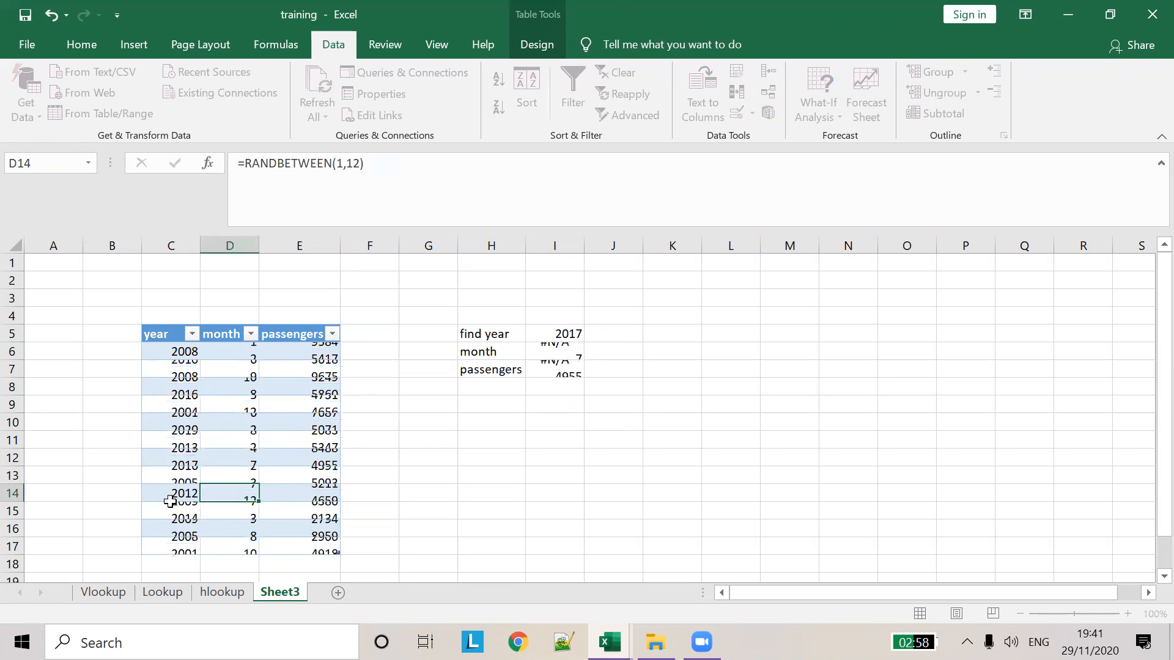
Replace the random year formulas in C6 and C7 with the fixed years 2012 and 2014
click(179, 354)
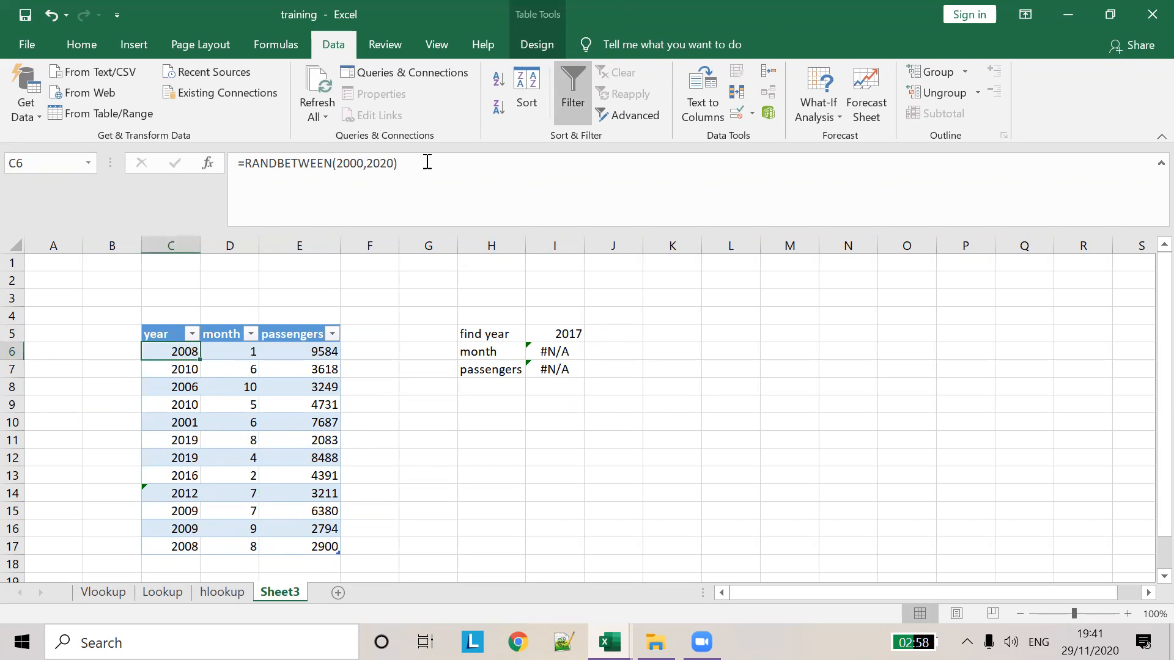
drag(427, 164, 111, 146)
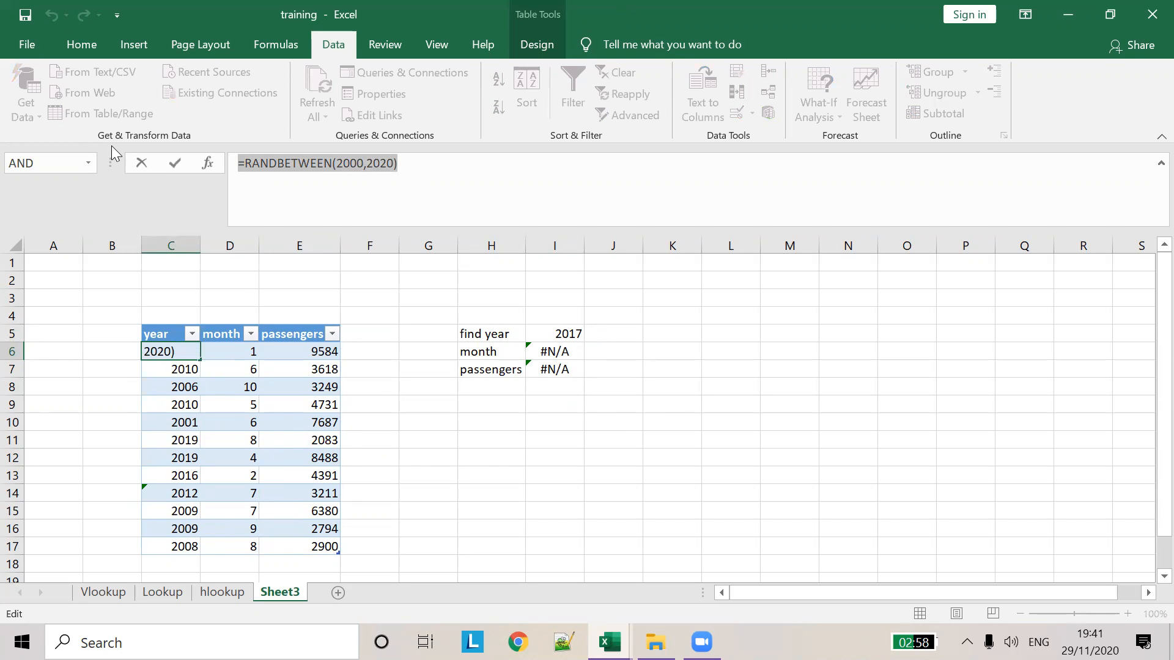
text(2012)
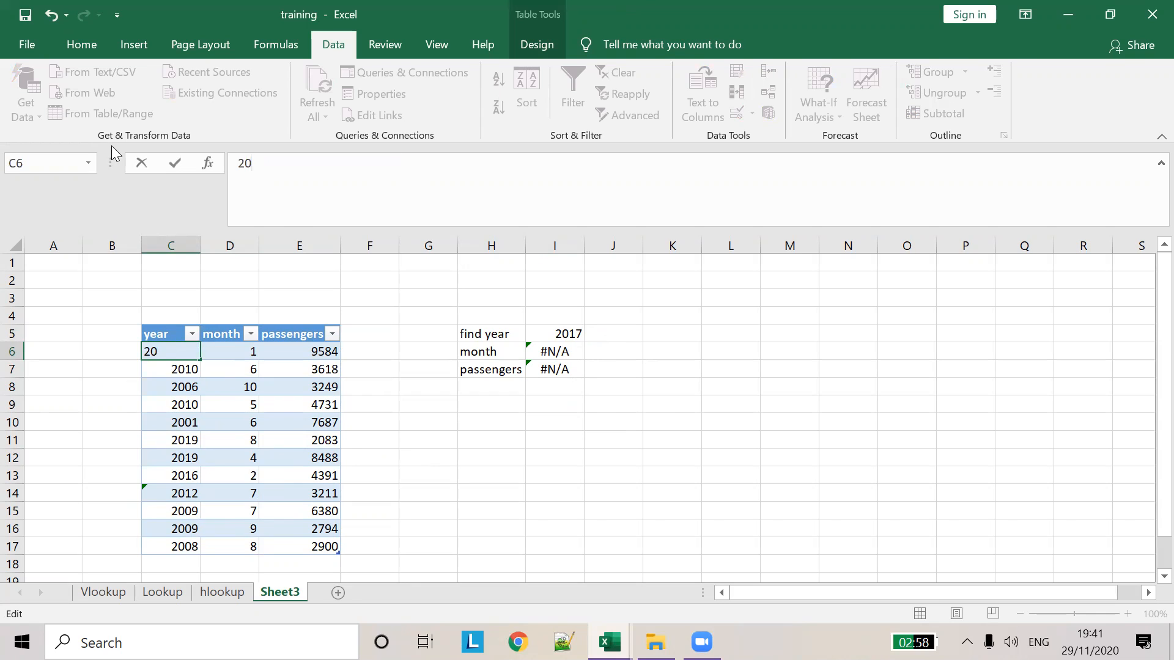
click(181, 372)
text(2014)
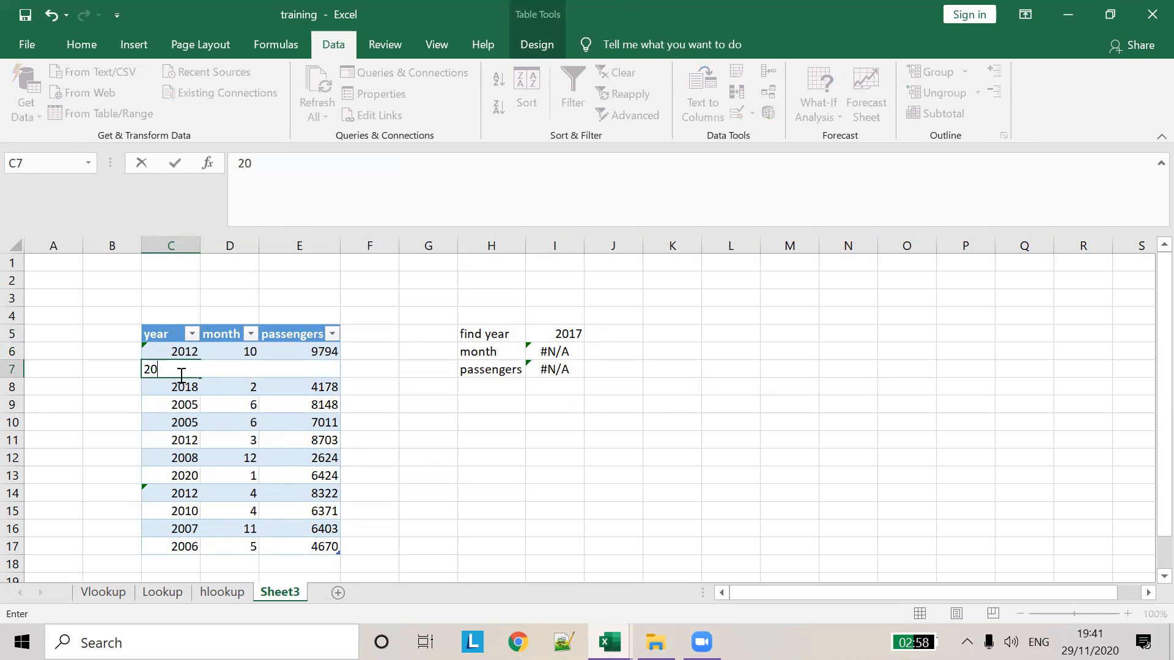
Try to fill the year from C6 down into C7, and undo the fill
click(203, 358)
click(198, 357)
drag(201, 362, 200, 377)
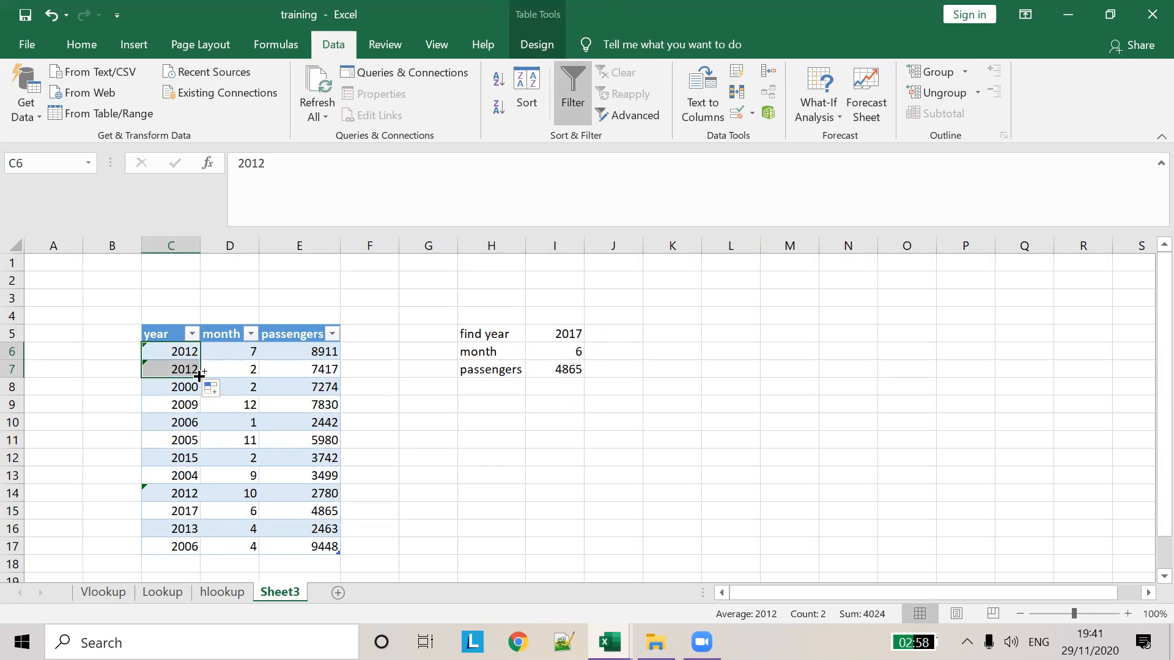
key(ctrl+z)
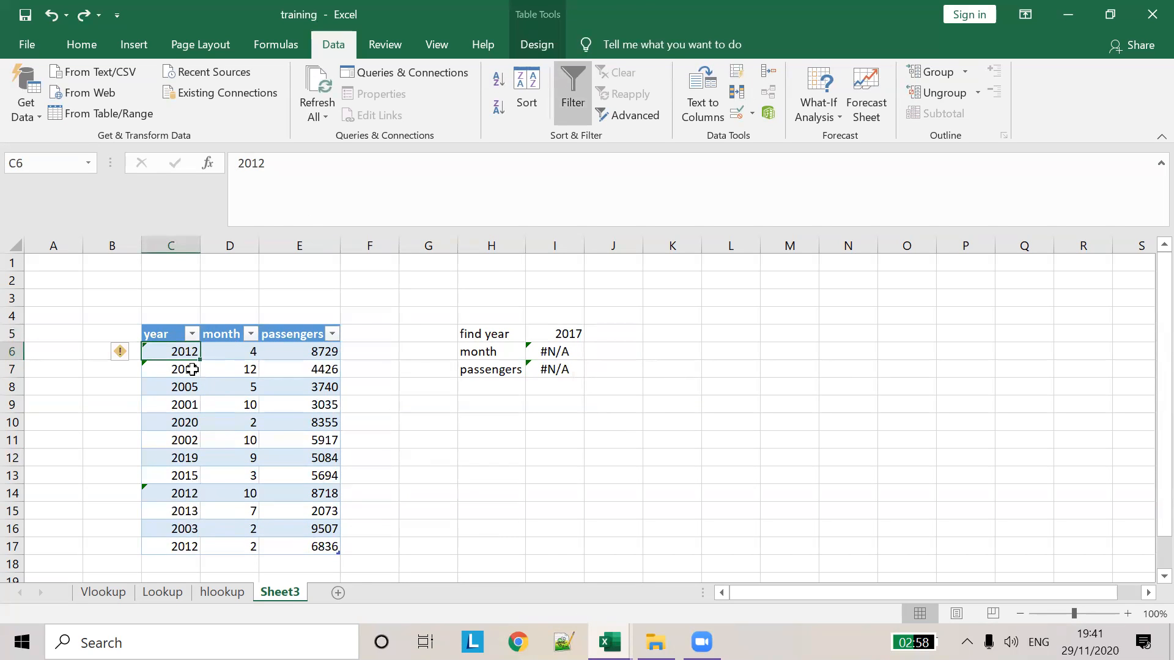
Fill the year series from C6:C7 down the table's year column to C17
double_click(171, 350)
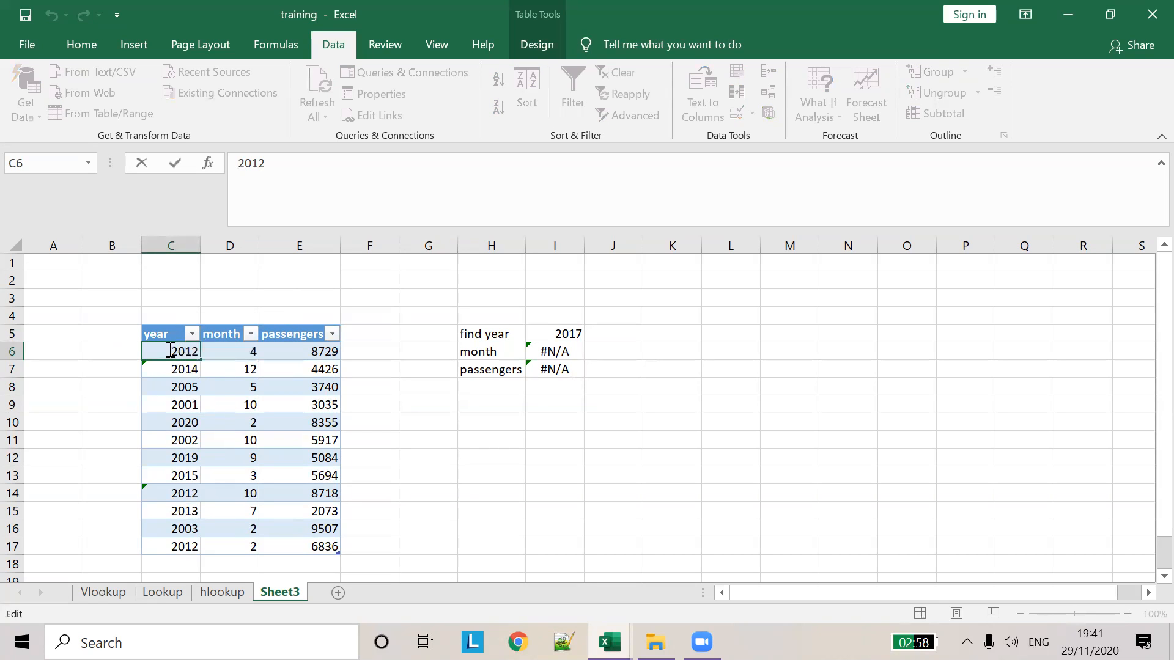
click(228, 385)
drag(175, 353, 243, 552)
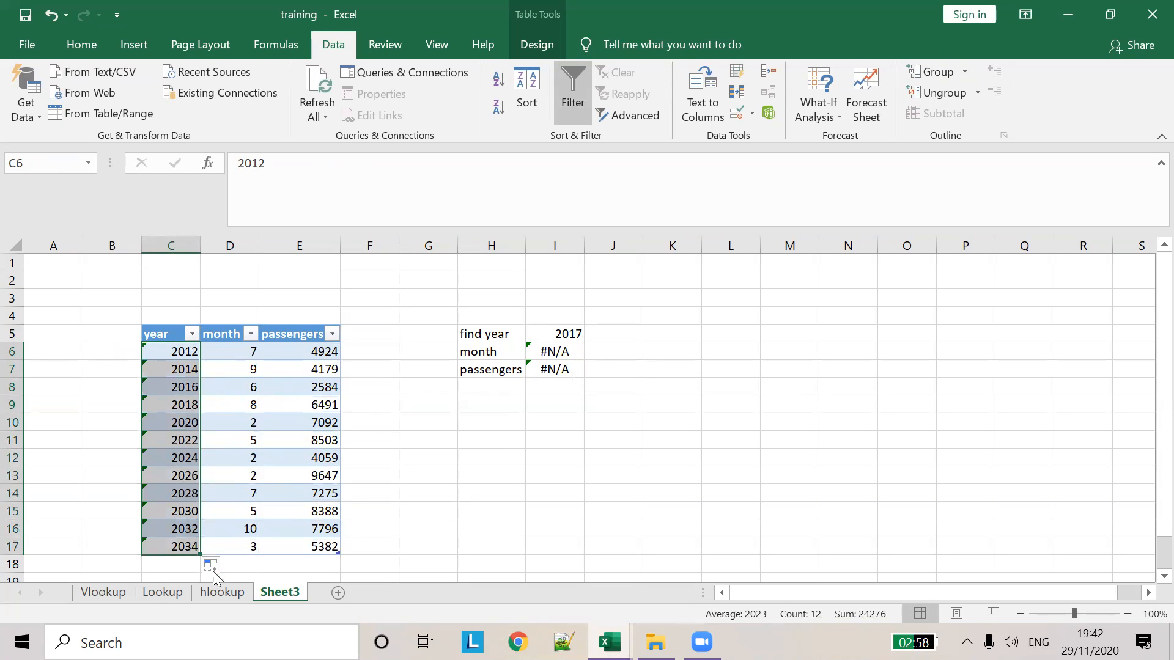
Change the year in C12 to 2018 and the year in C15 to 2020
click(179, 460)
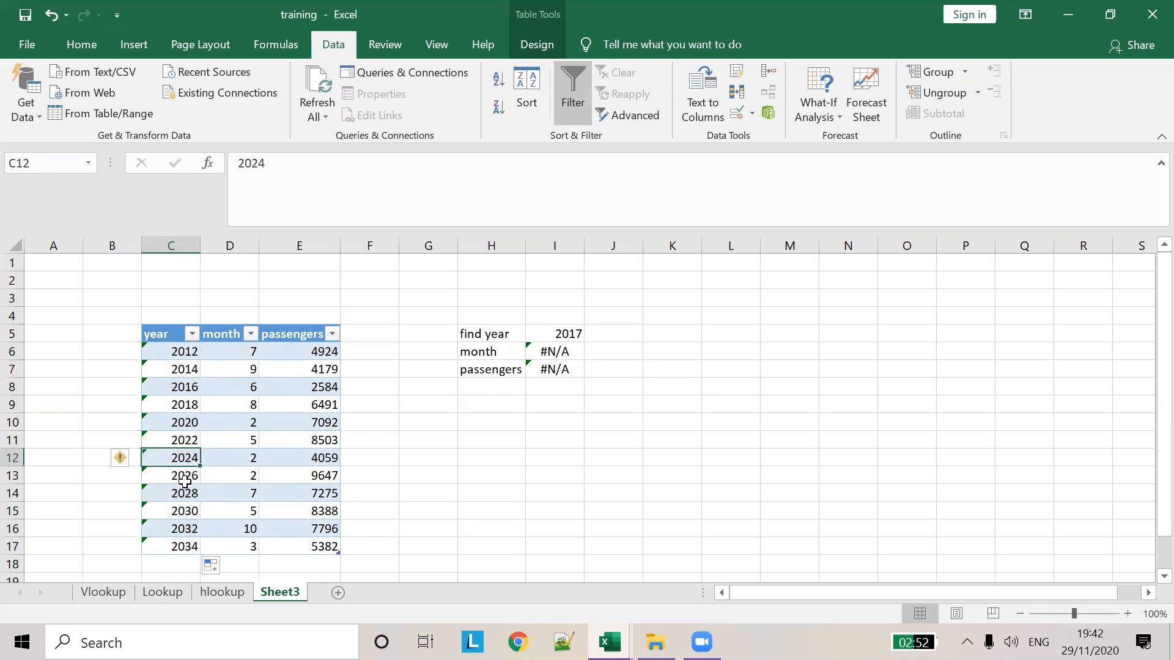
text(201)
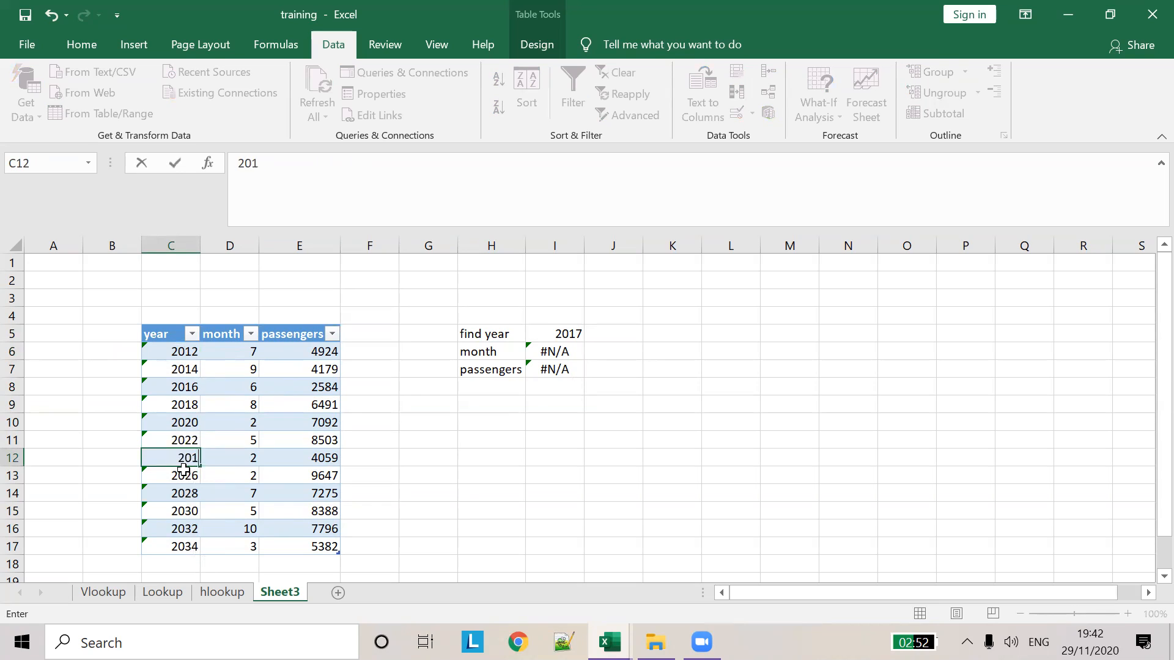
text(10)
key(BackSpace)
text(8)
key(Return)
key(Return)
key(Return)
text(2020)
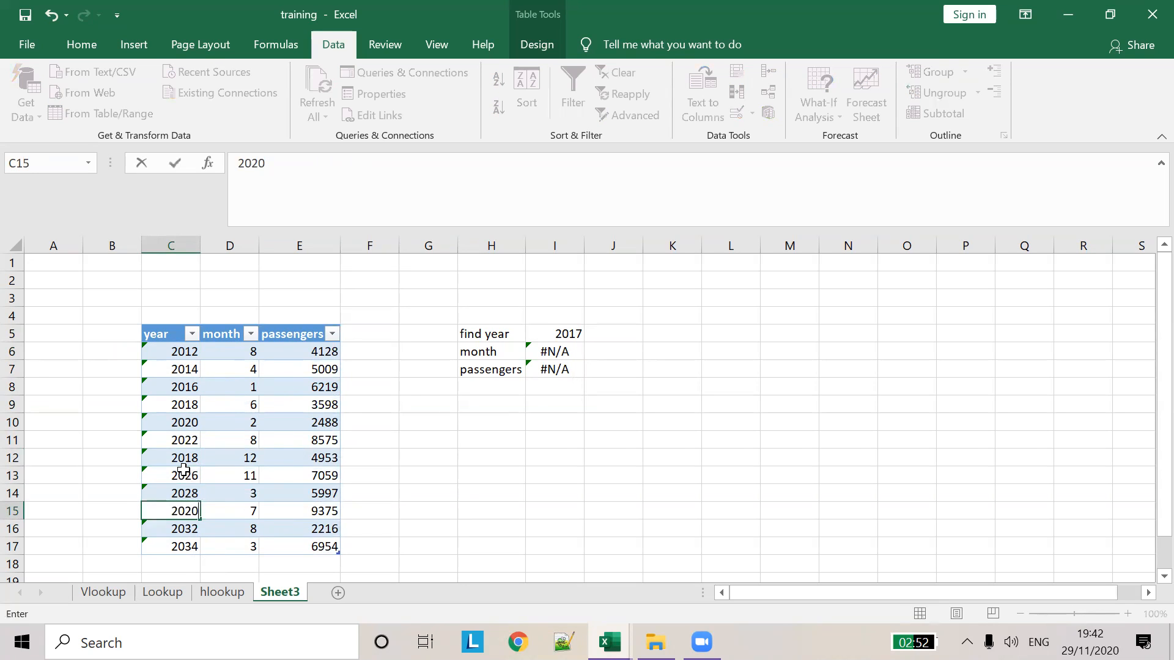
key(Tab)
click(474, 486)
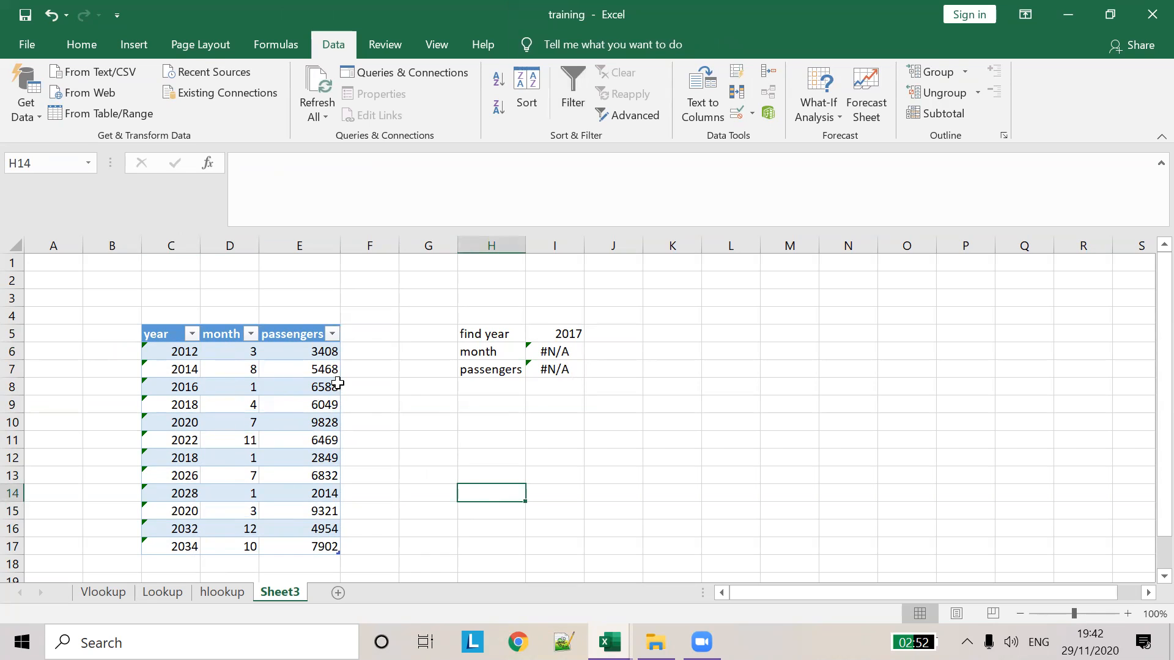
click(157, 427)
click(175, 494)
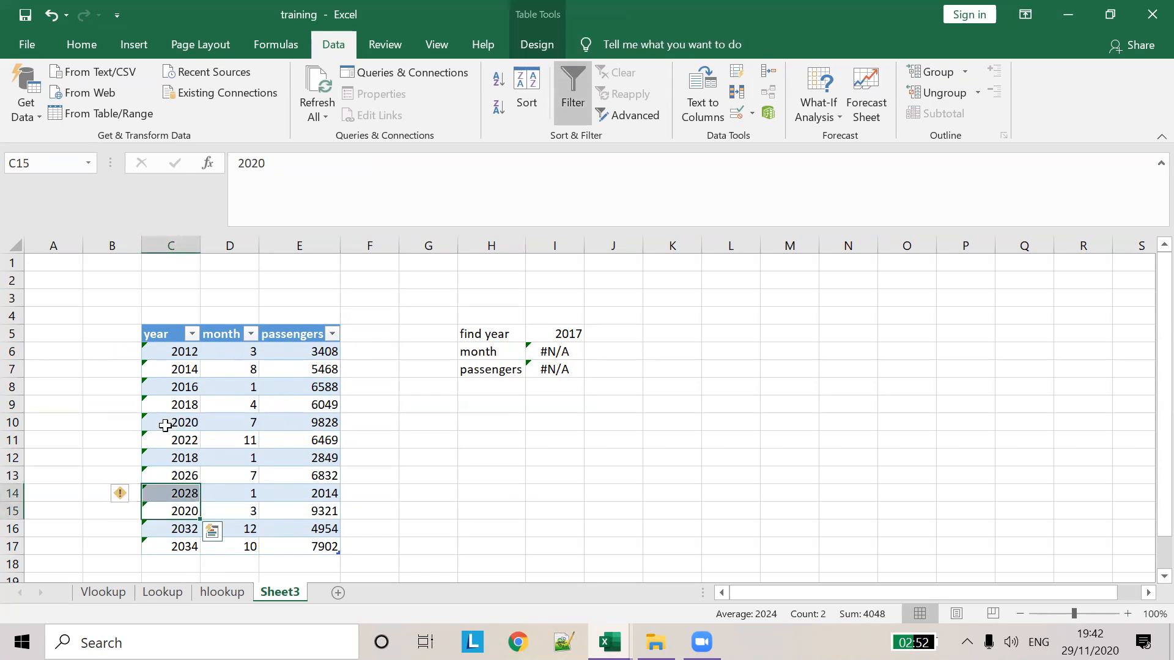
drag(162, 367, 186, 539)
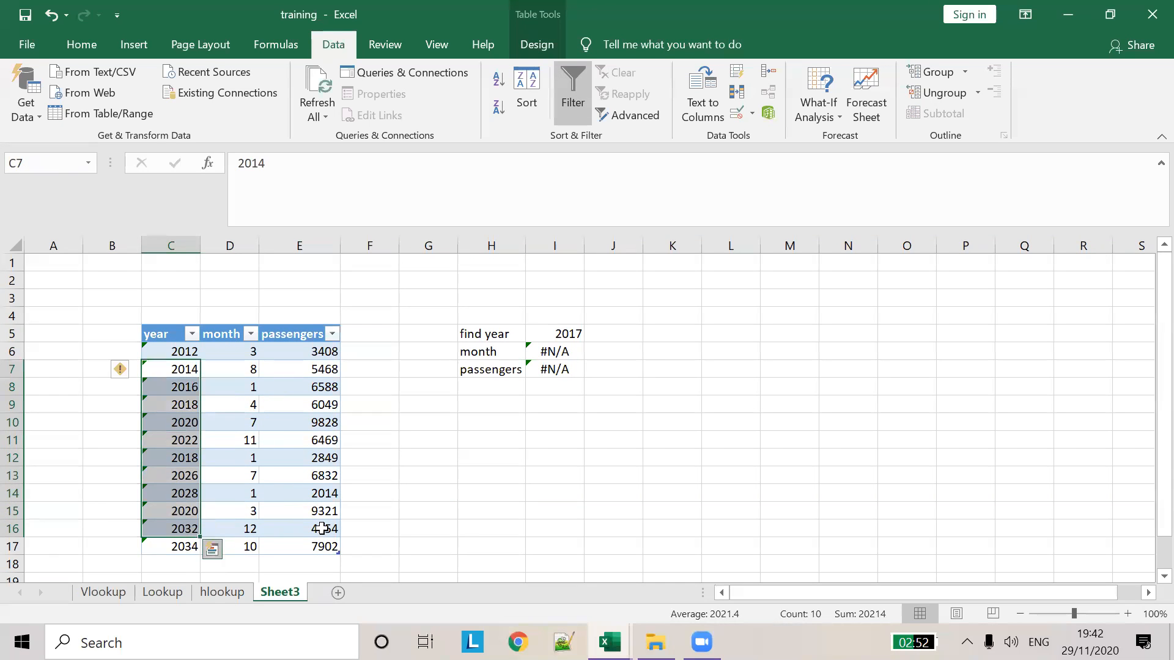
click(516, 421)
Choose 2018 as the year to find in I5 from its drop-down list
click(563, 337)
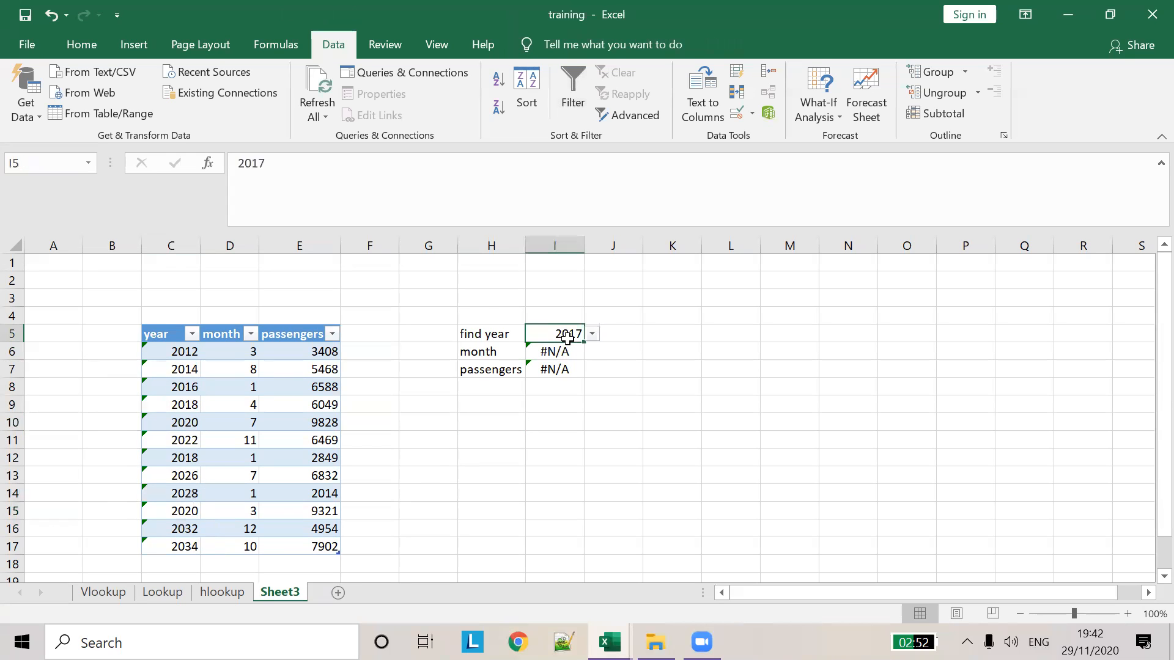
click(598, 337)
click(562, 332)
click(593, 335)
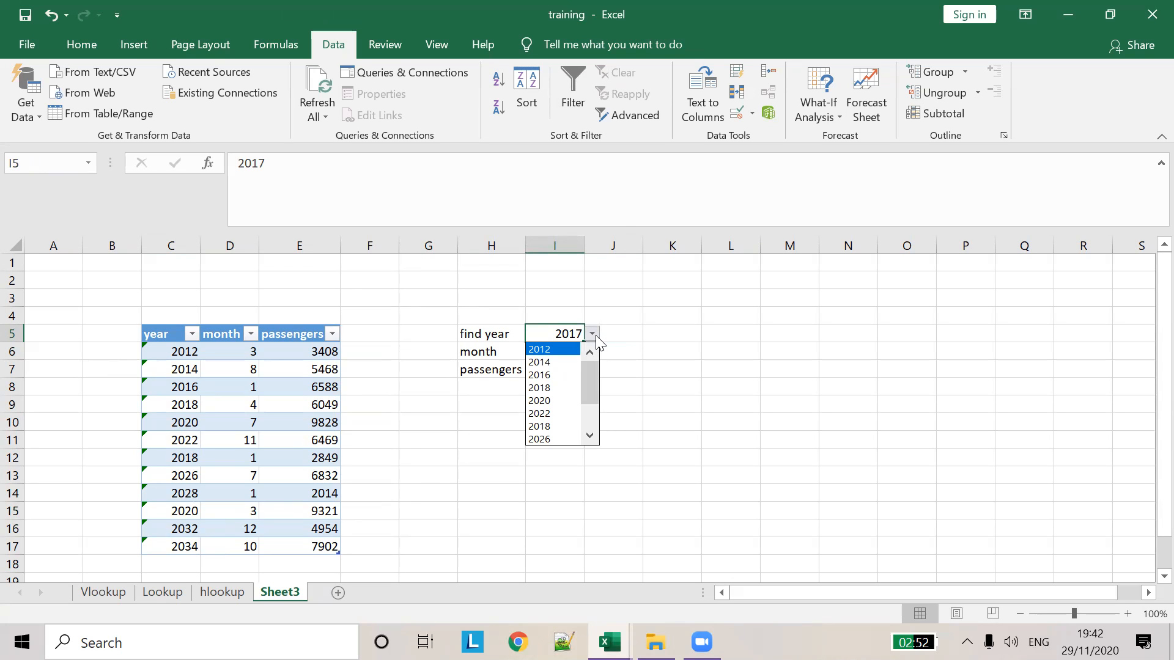
click(537, 389)
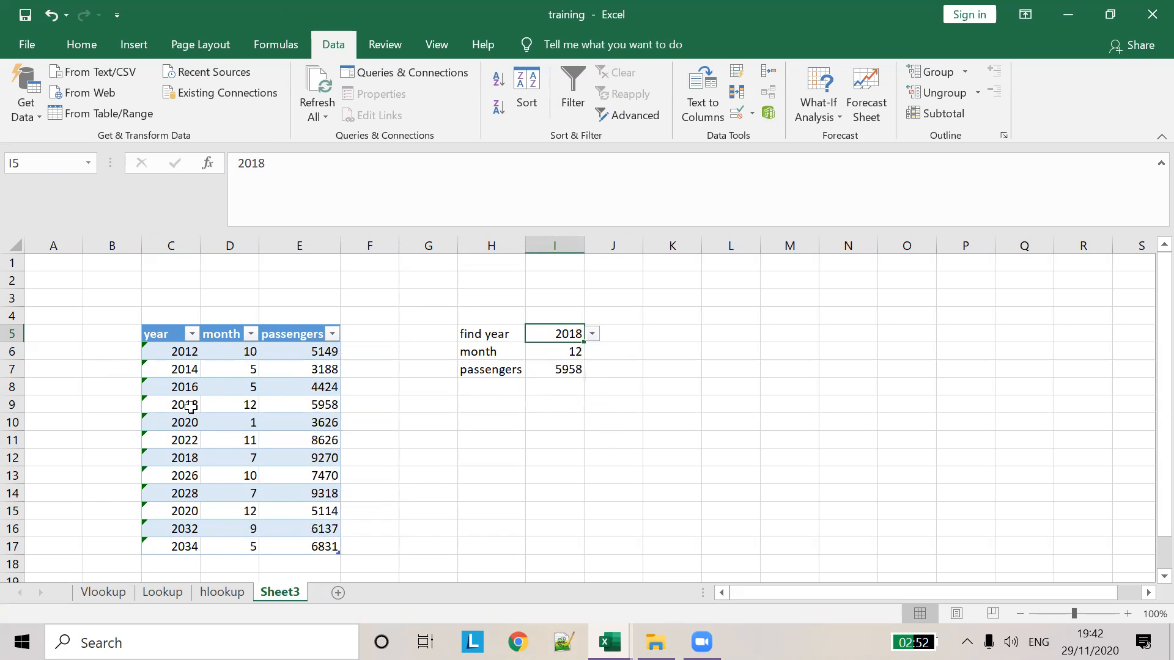
Filter the table's year column to show only the 2018 rows
click(192, 334)
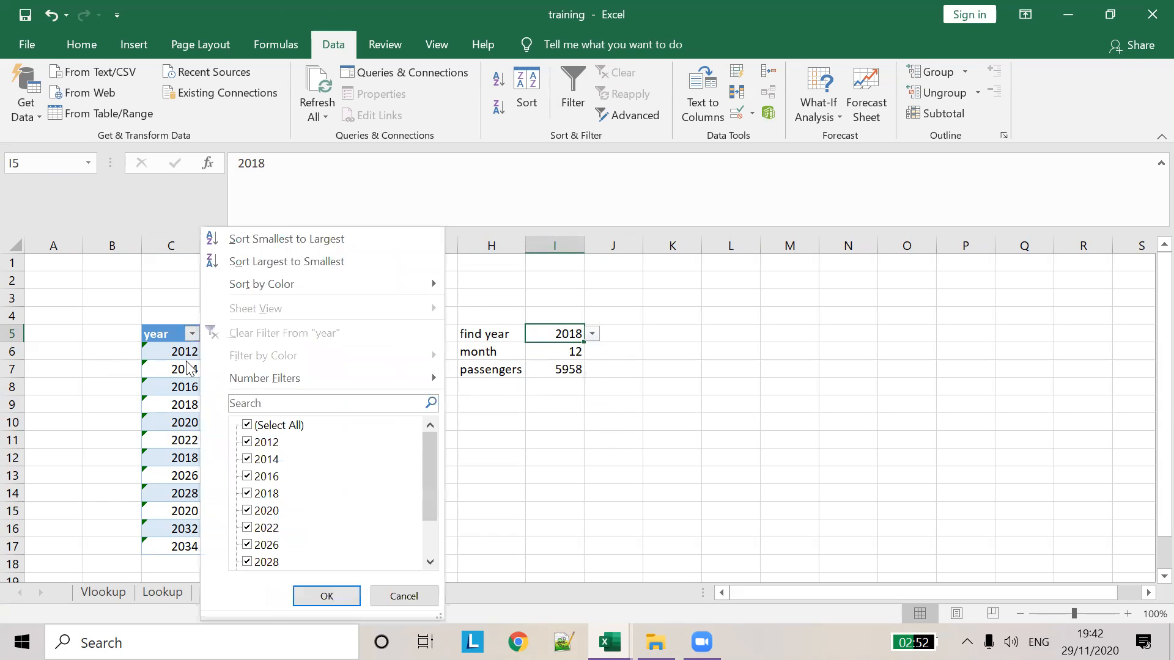
click(247, 425)
click(247, 493)
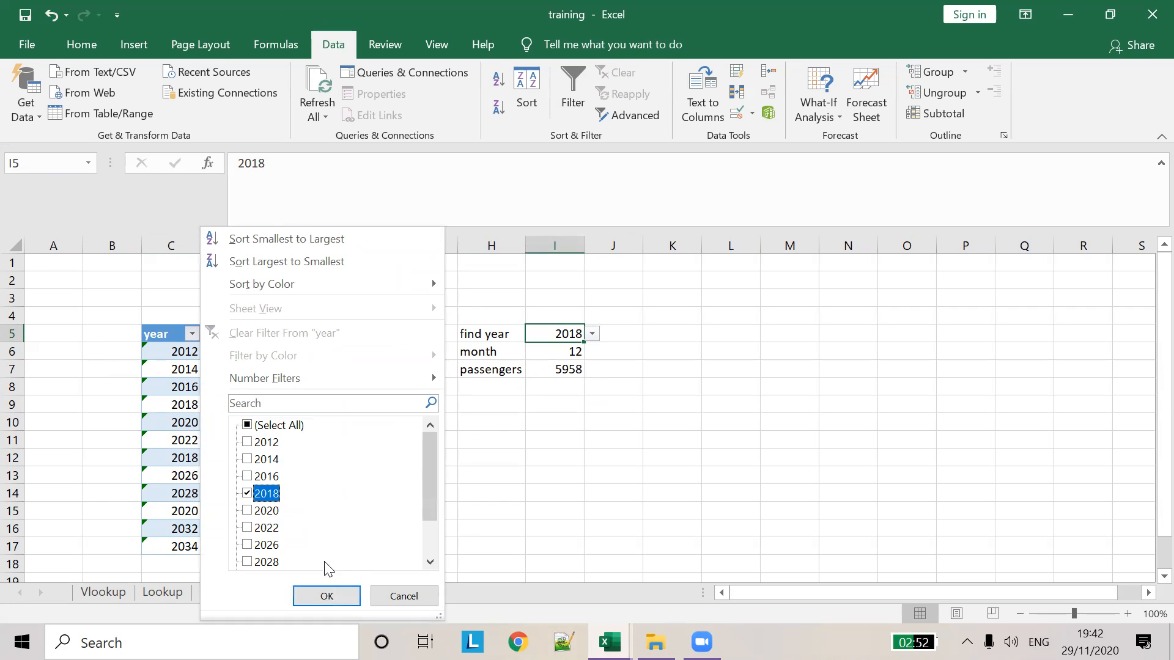
click(335, 596)
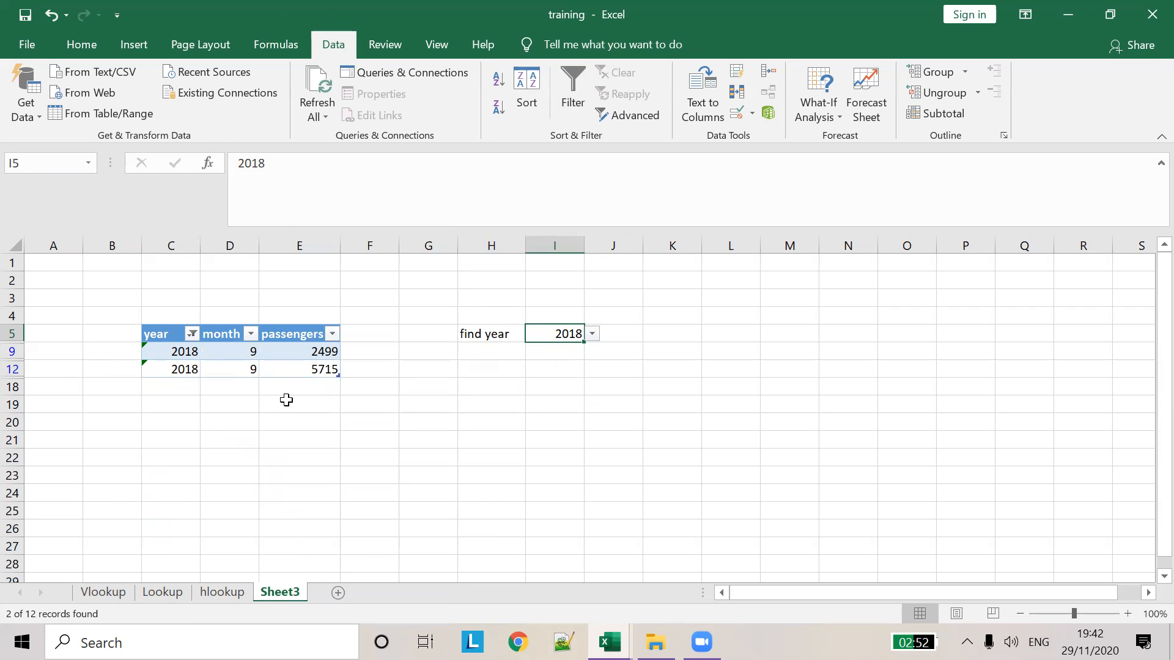
click(497, 354)
click(551, 356)
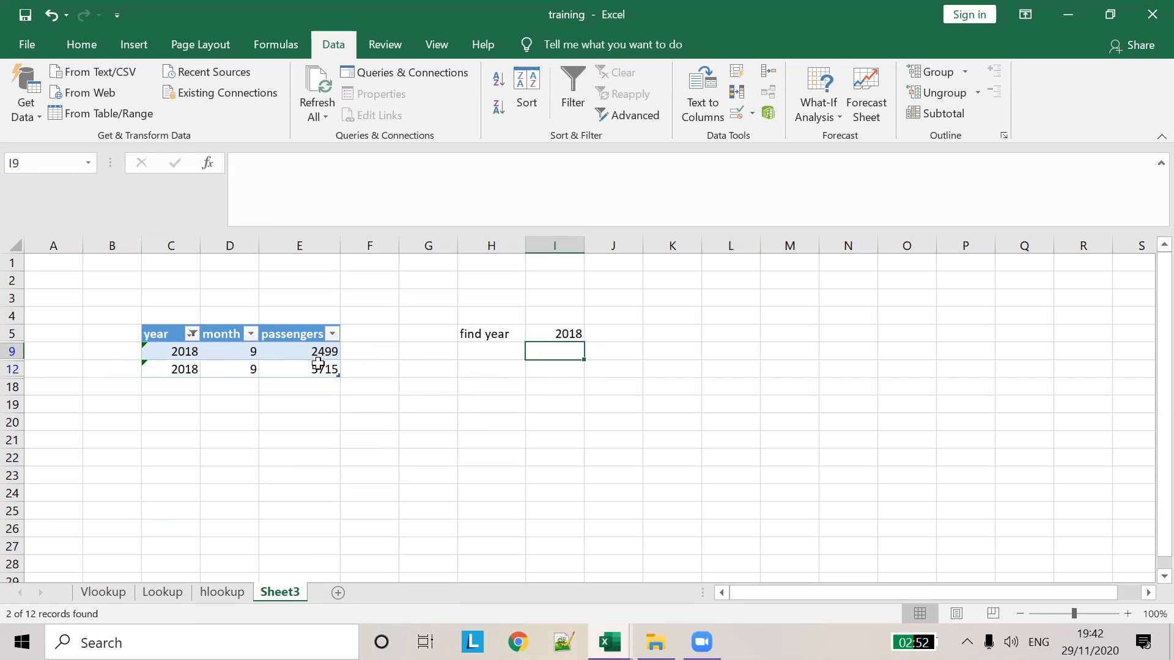
click(503, 360)
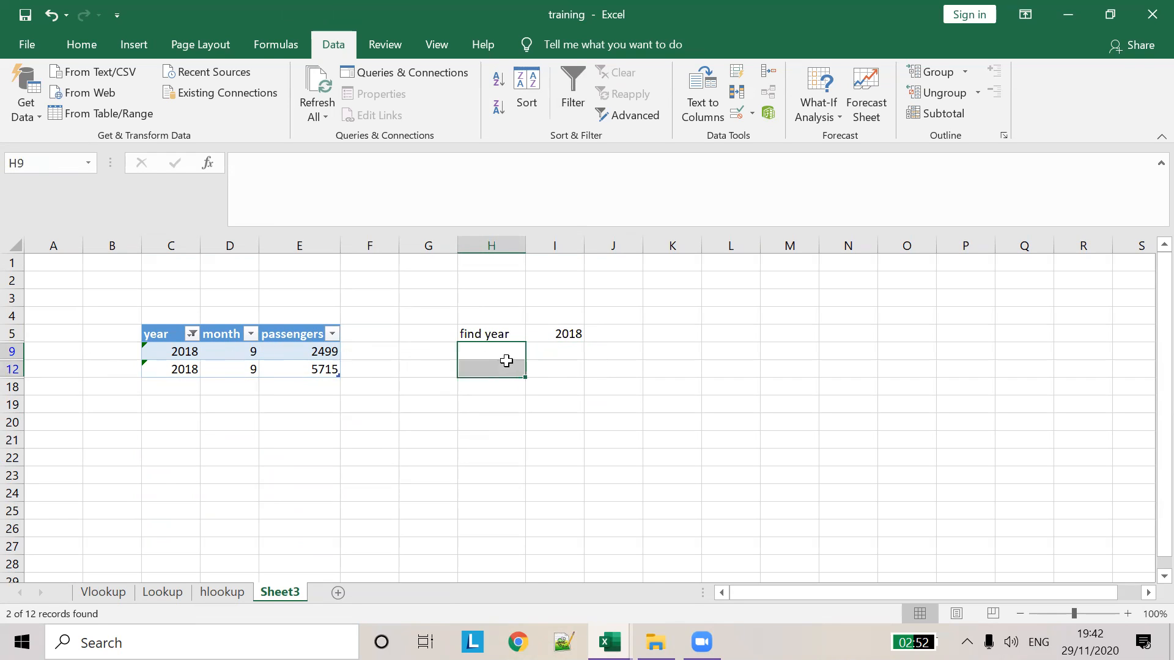
click(588, 354)
click(558, 352)
click(519, 365)
Enter the labels "month" in H9 and "year" in H12, beside the filtered table rows
click(508, 347)
text(month)
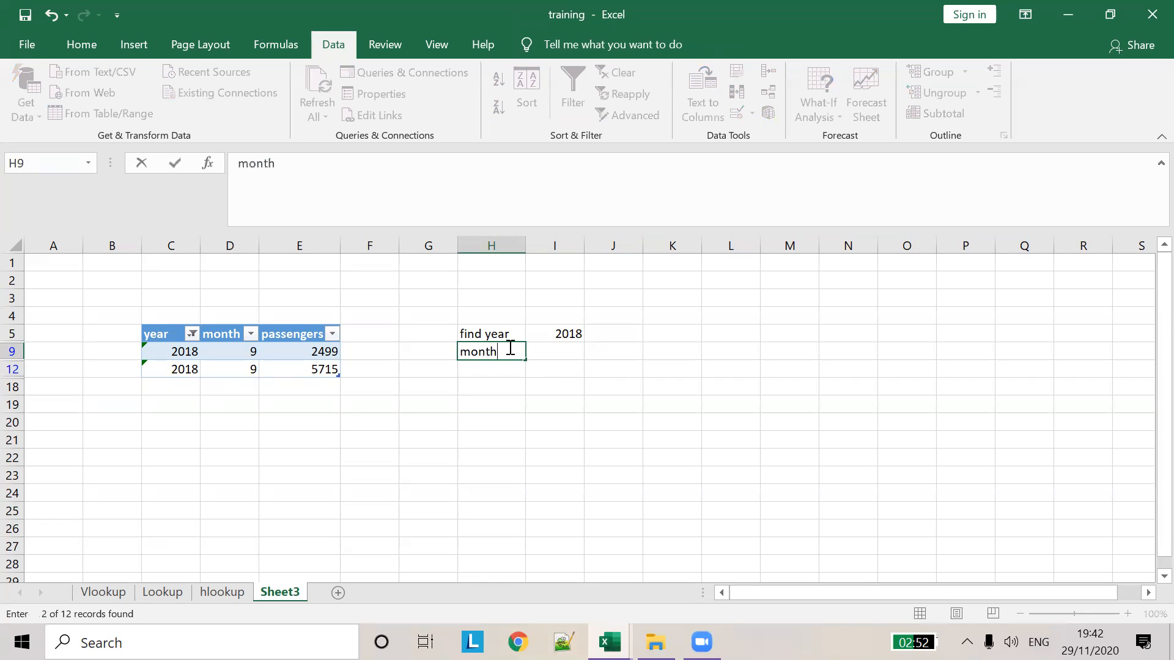
key(Return)
text(year)
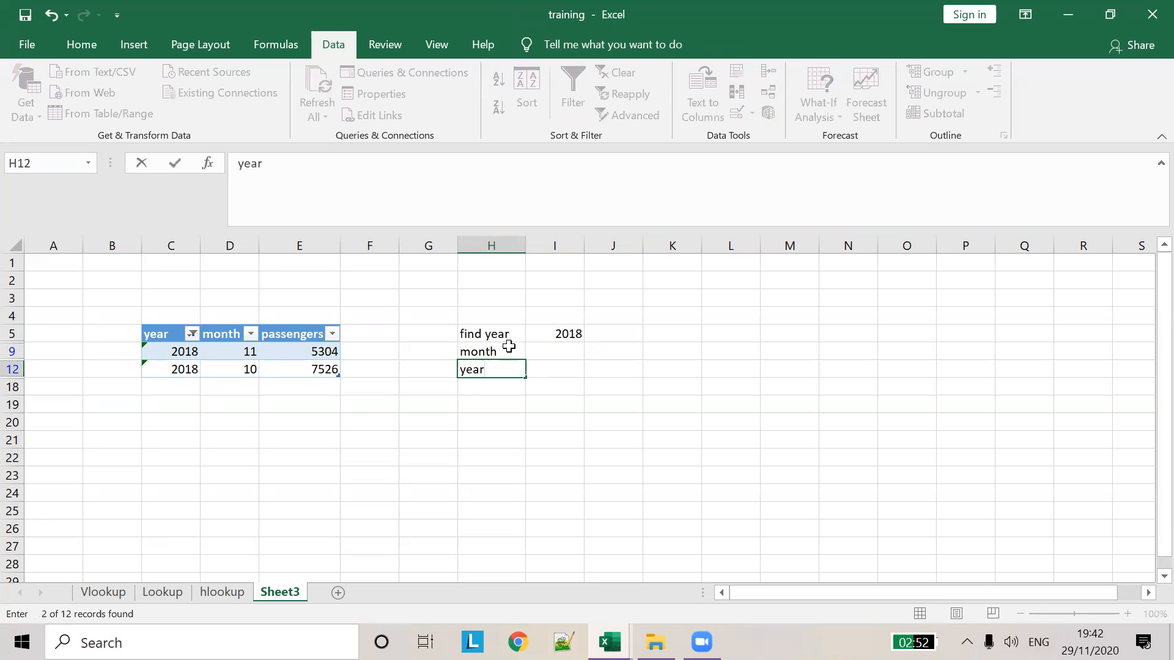
Start a VLOOKUP formula in the month result cell I9, using the year in I5 as the lookup value
key(Tab)
key(Up)
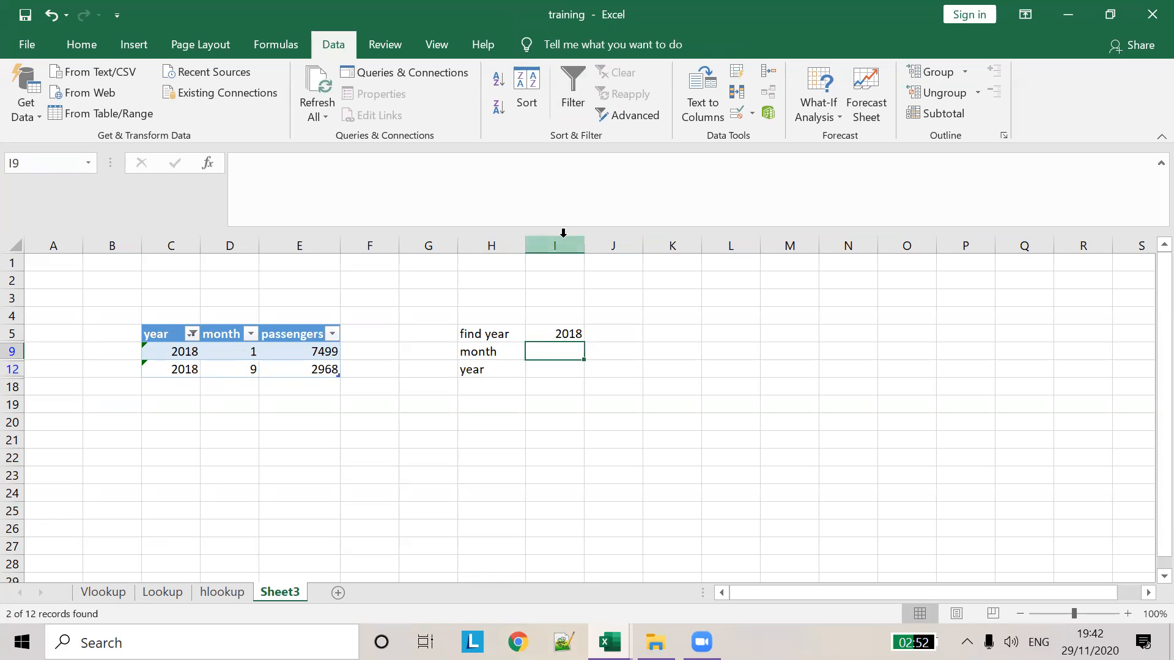
click(547, 169)
text(=valoo)
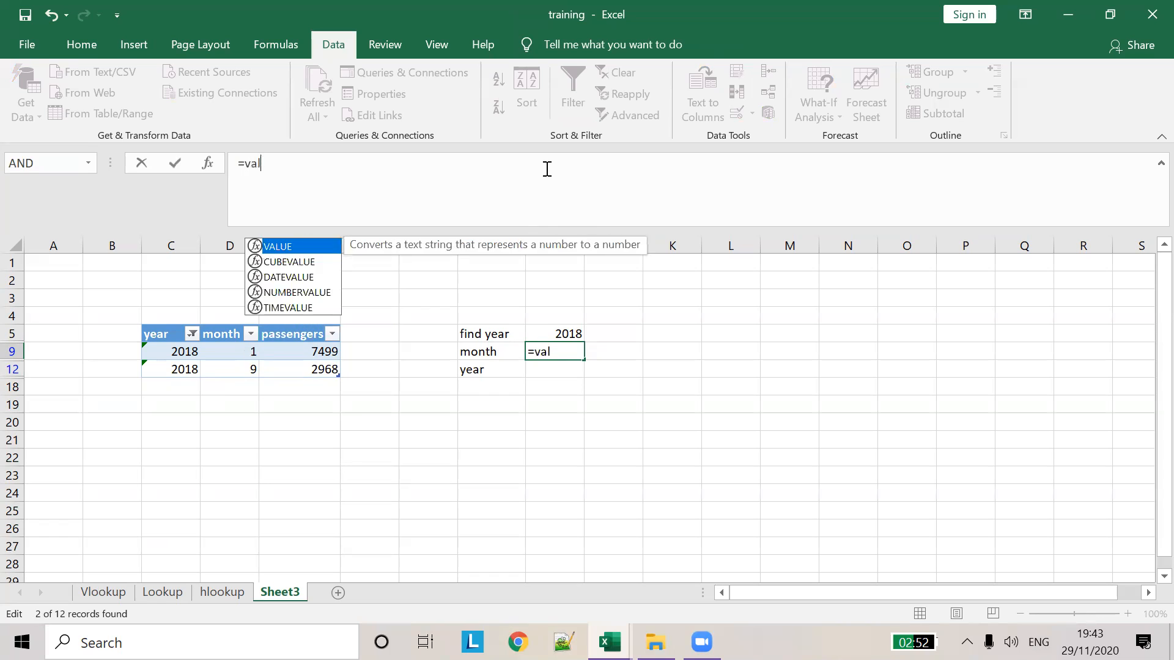
key(BackSpace)
key(BackSpace)
key(BackSpace)
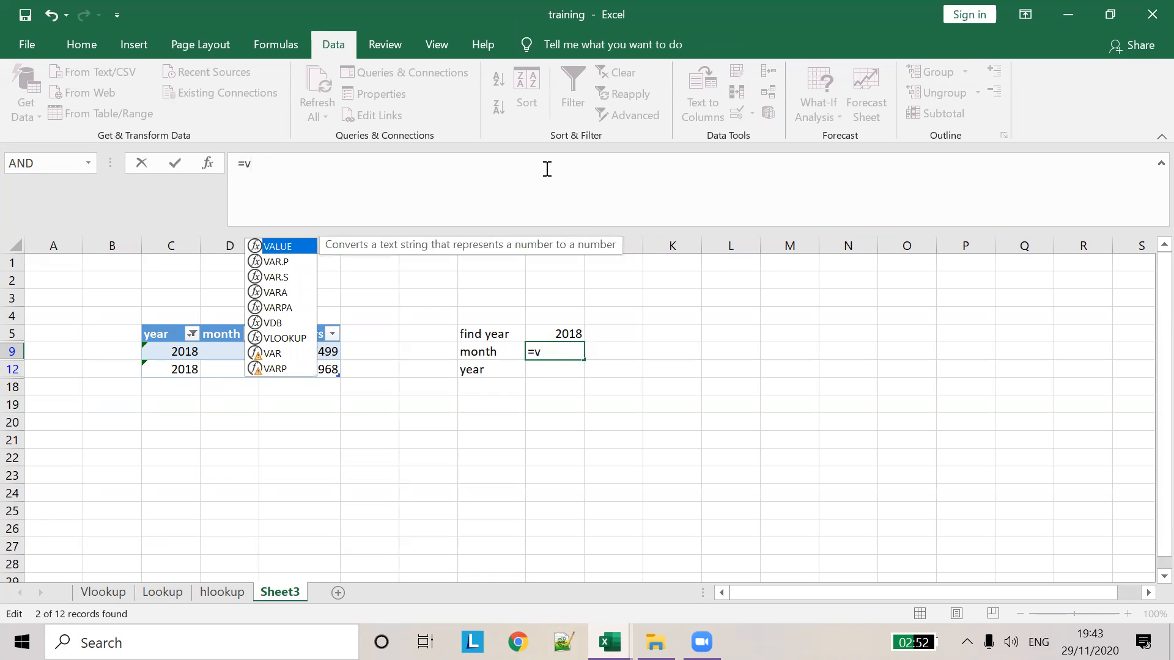
text(lo)
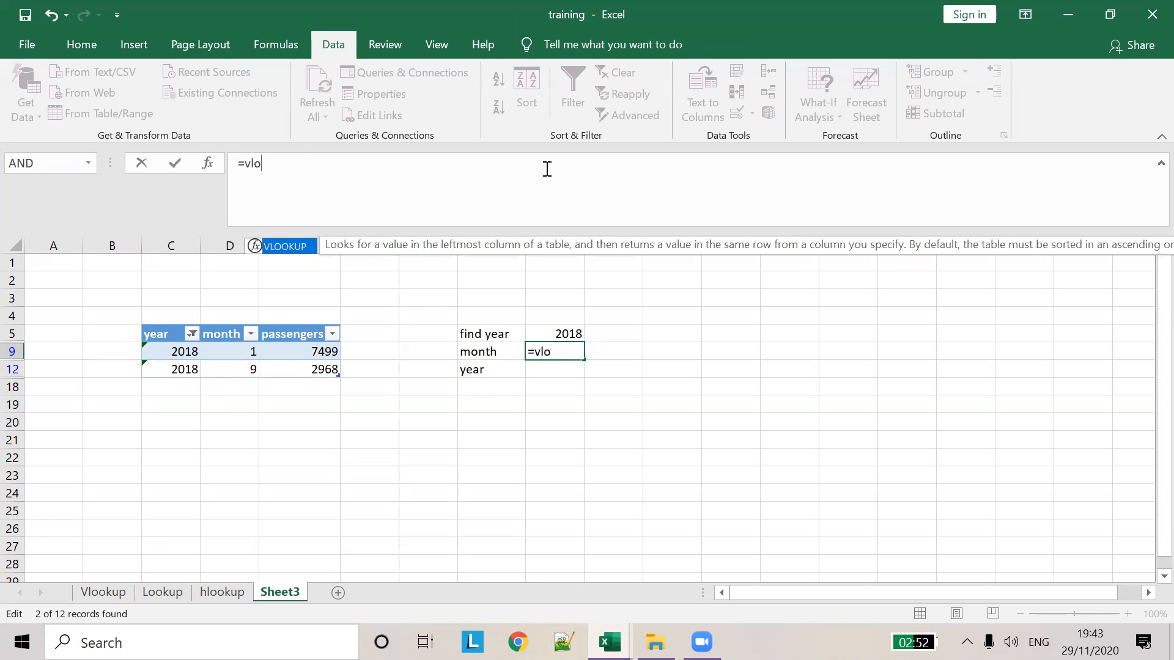
key(Tab)
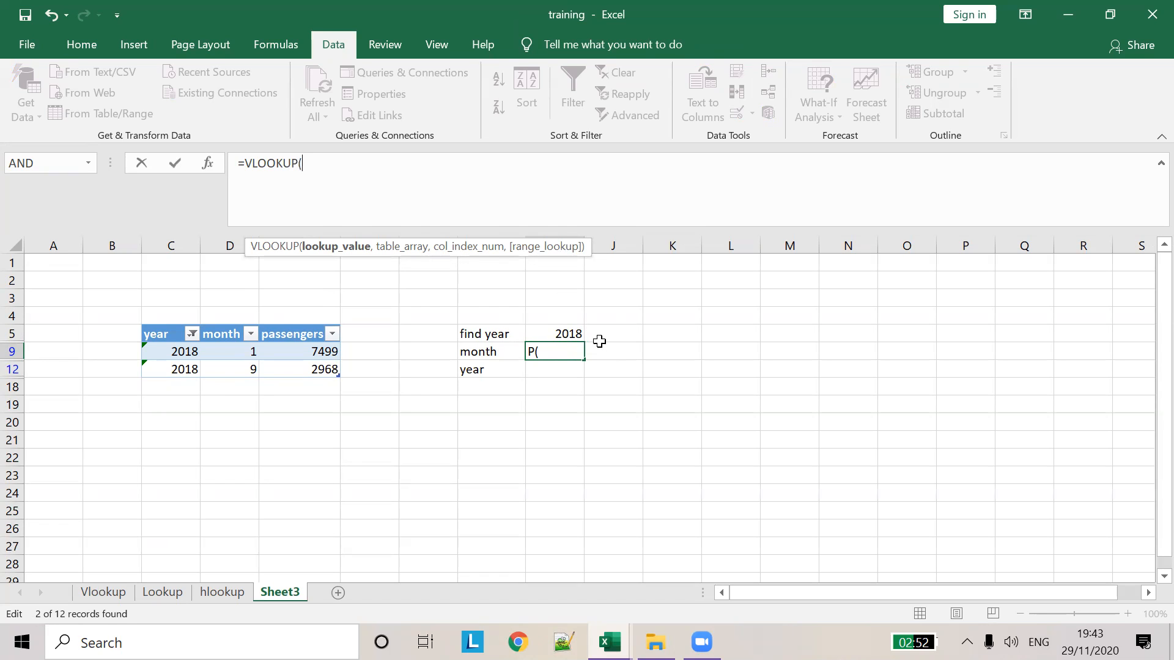
click(570, 333)
text(,)
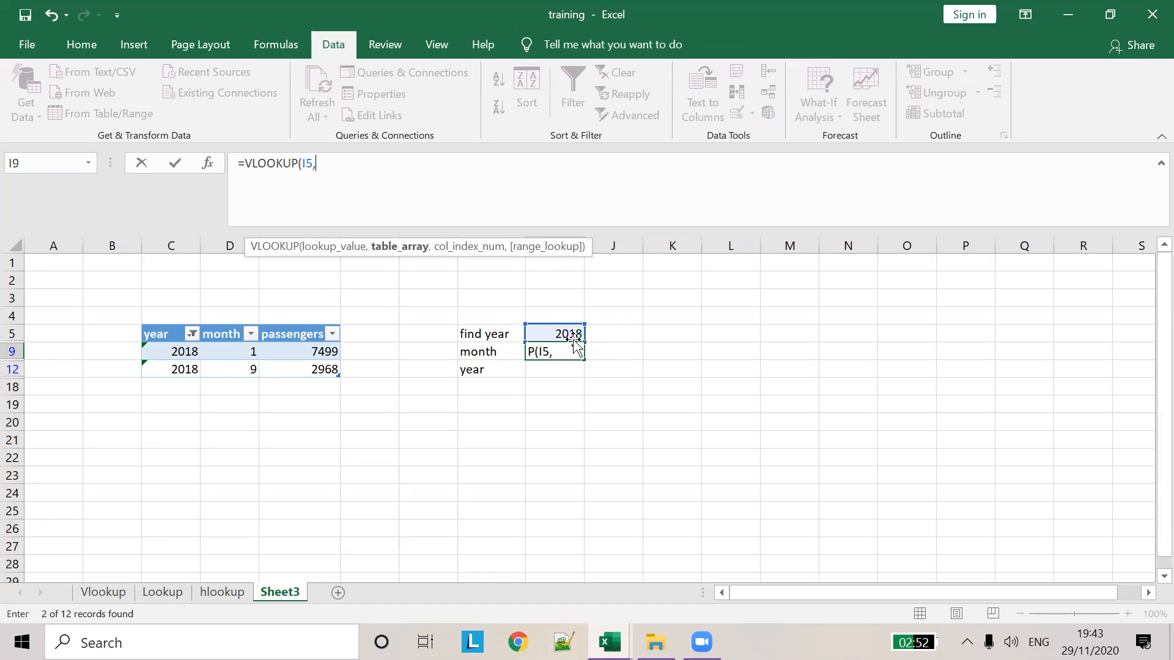
Complete the VLOOKUP formula in I9 with Table1 as the table array and 2 as the column index
text(T)
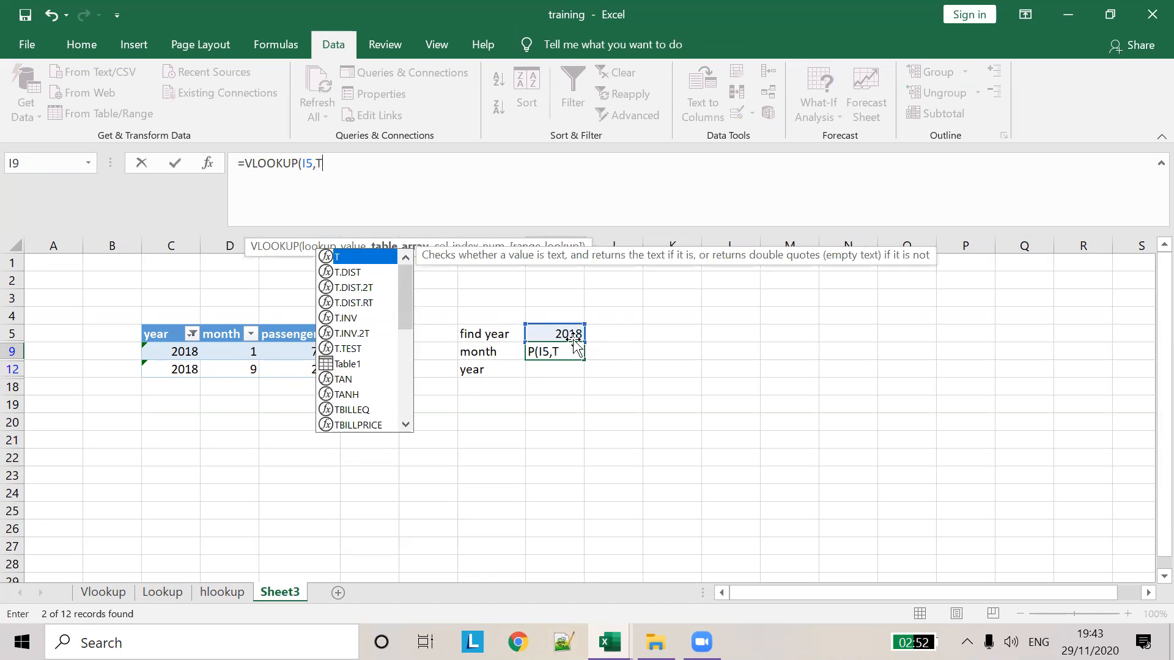
text(able1,)
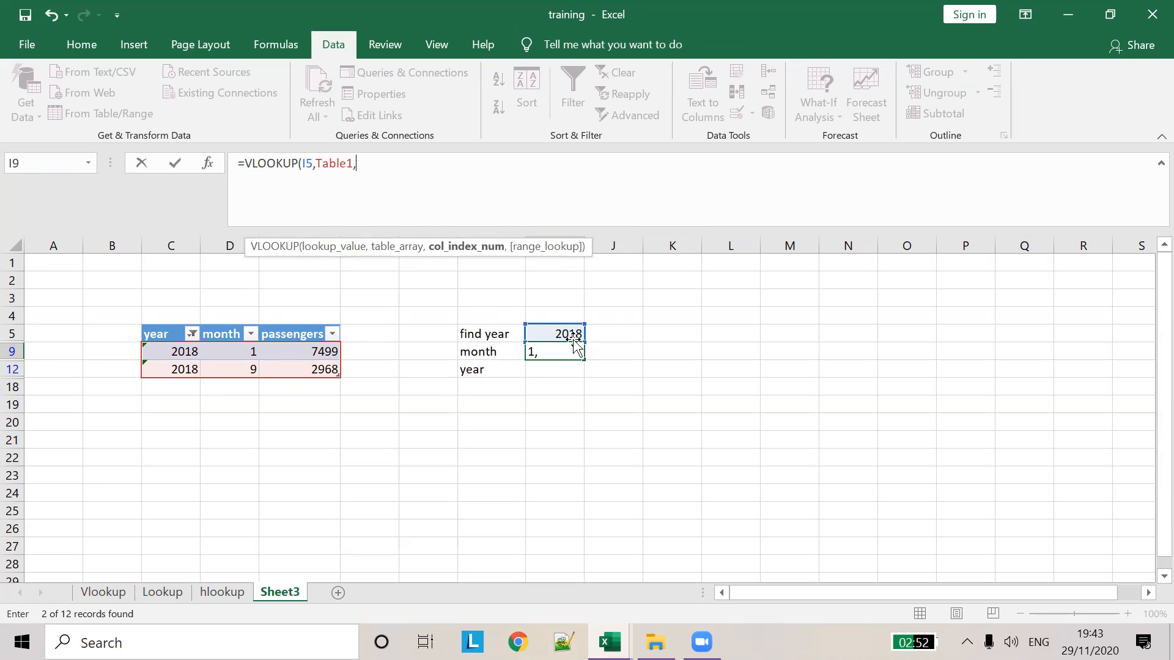
text(2,)
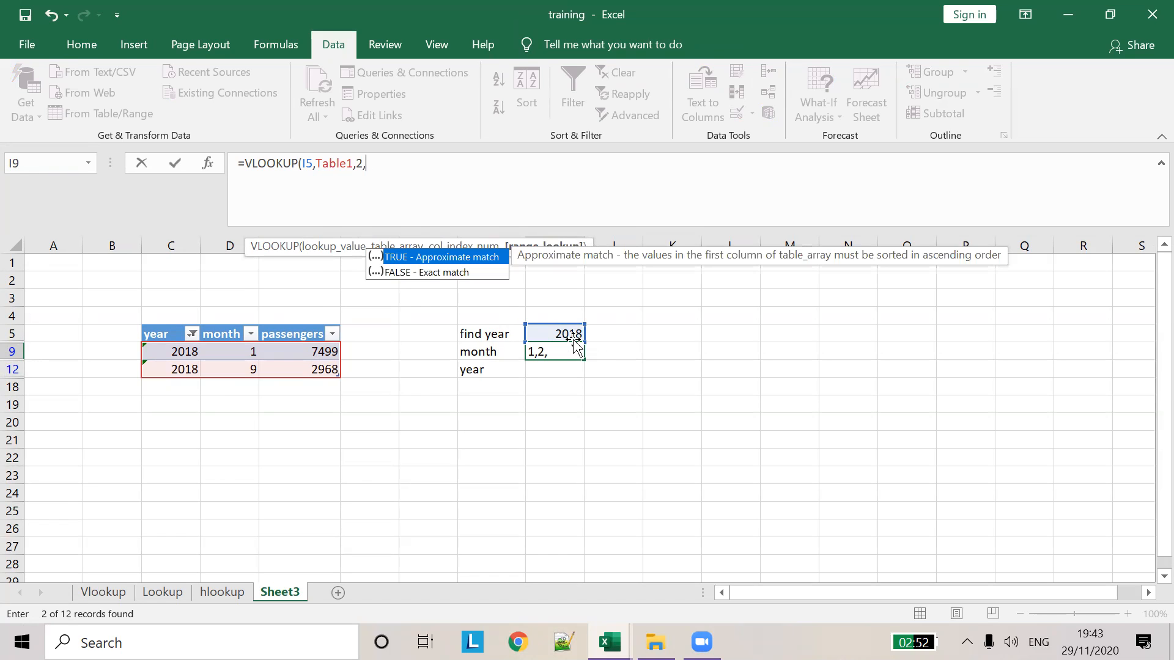
key(Down)
key(Return)
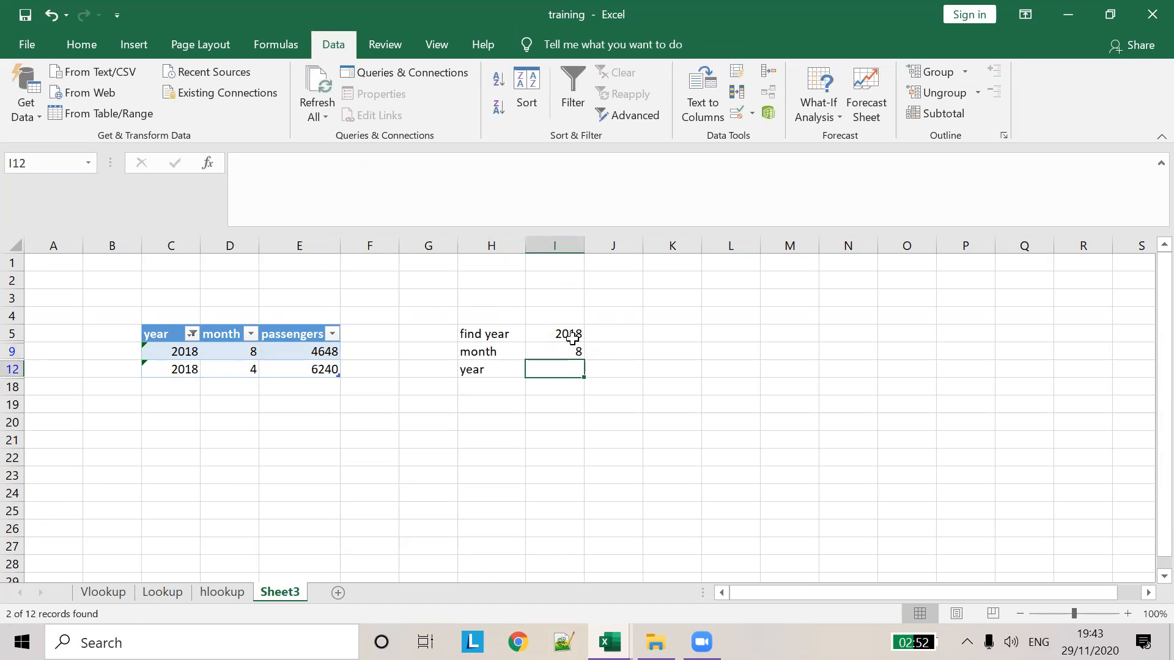
Set the range lookup argument of the VLOOKUP formula in I9 to FALSE for an exact match
click(563, 355)
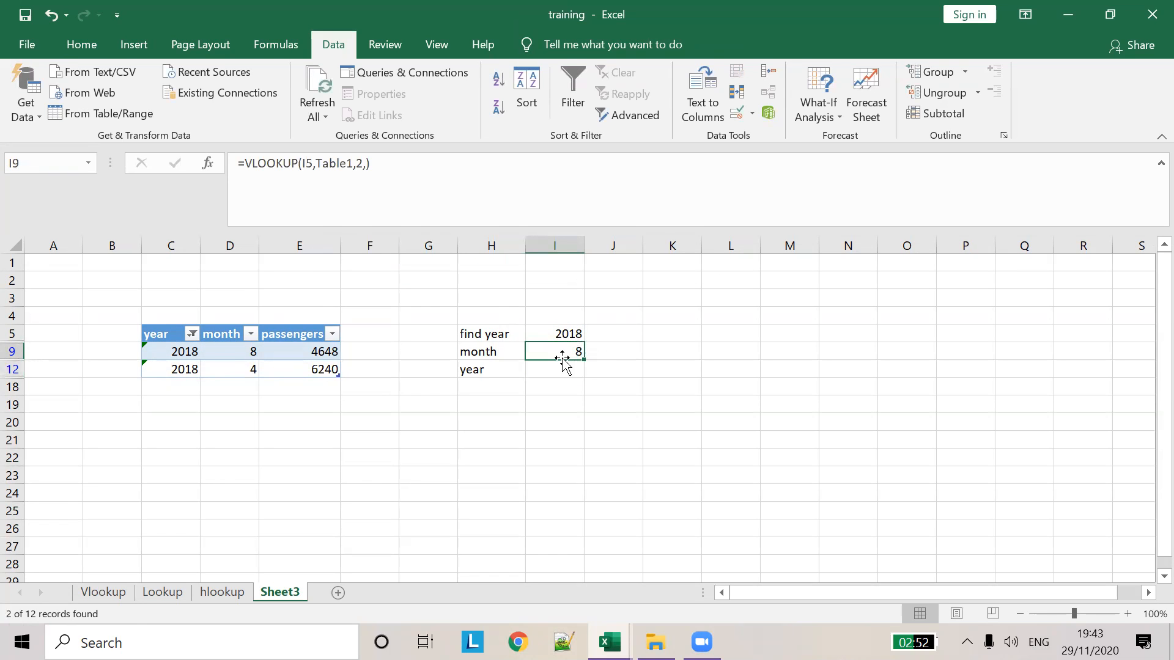
click(368, 163)
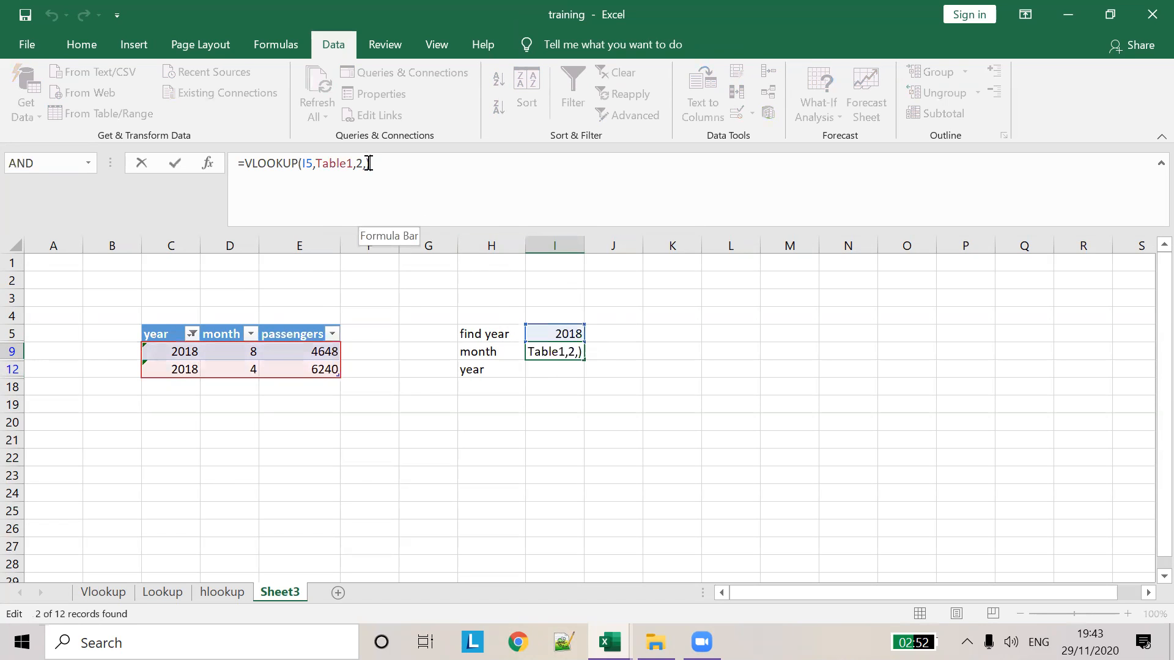
text(FALSE)
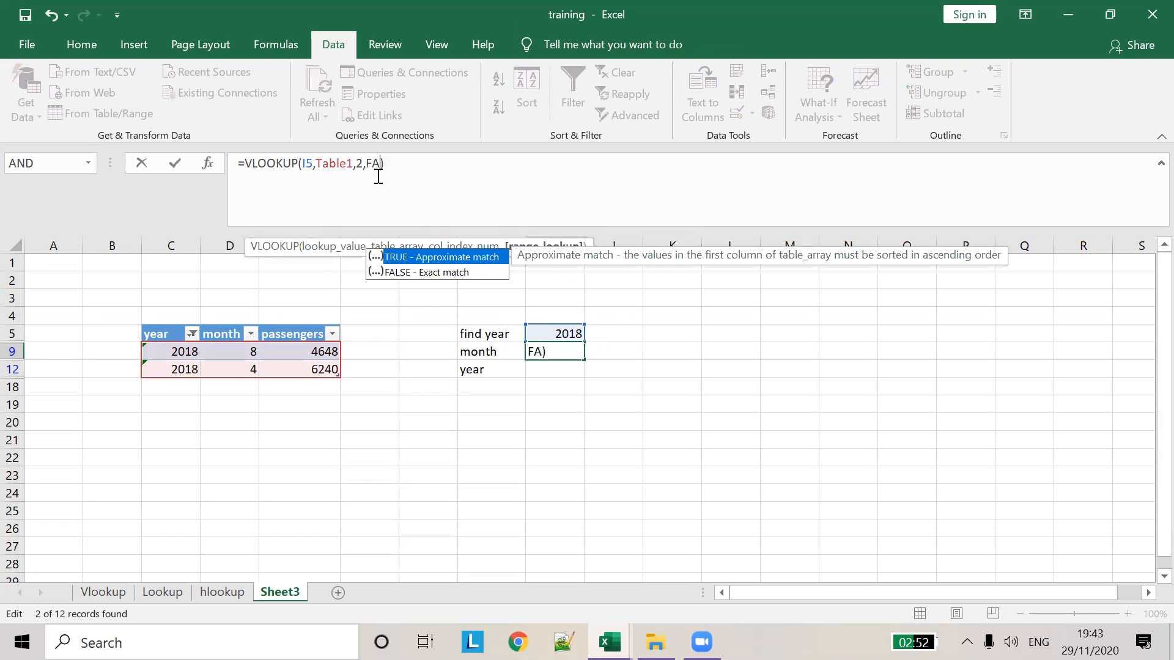
double_click(444, 273)
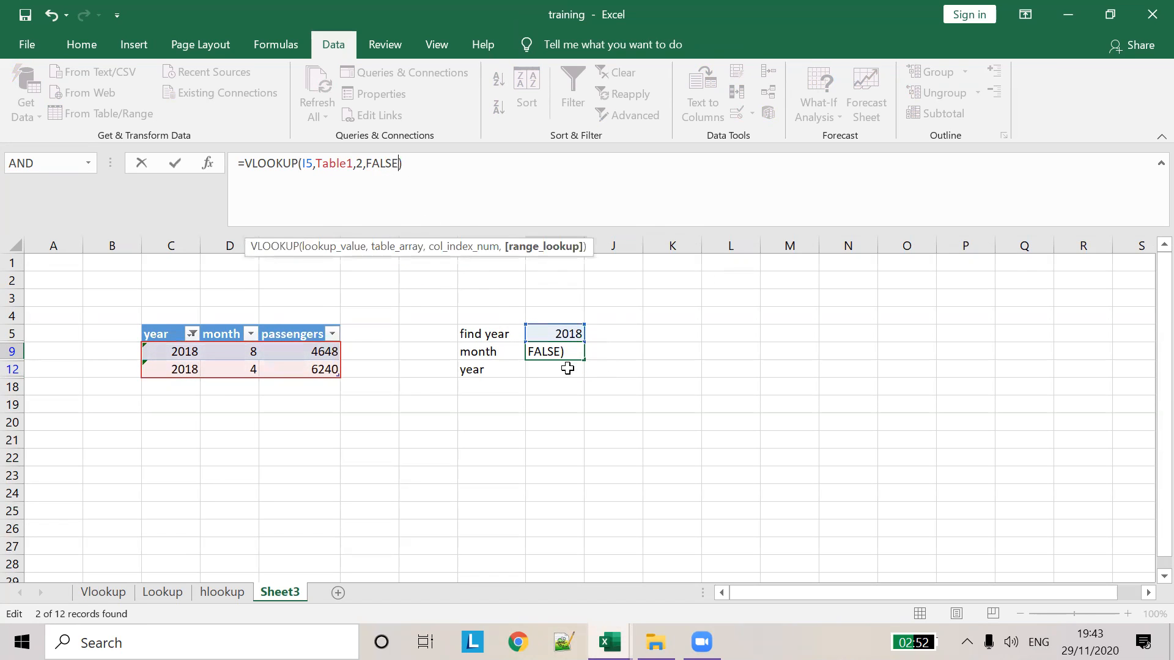
click(568, 368)
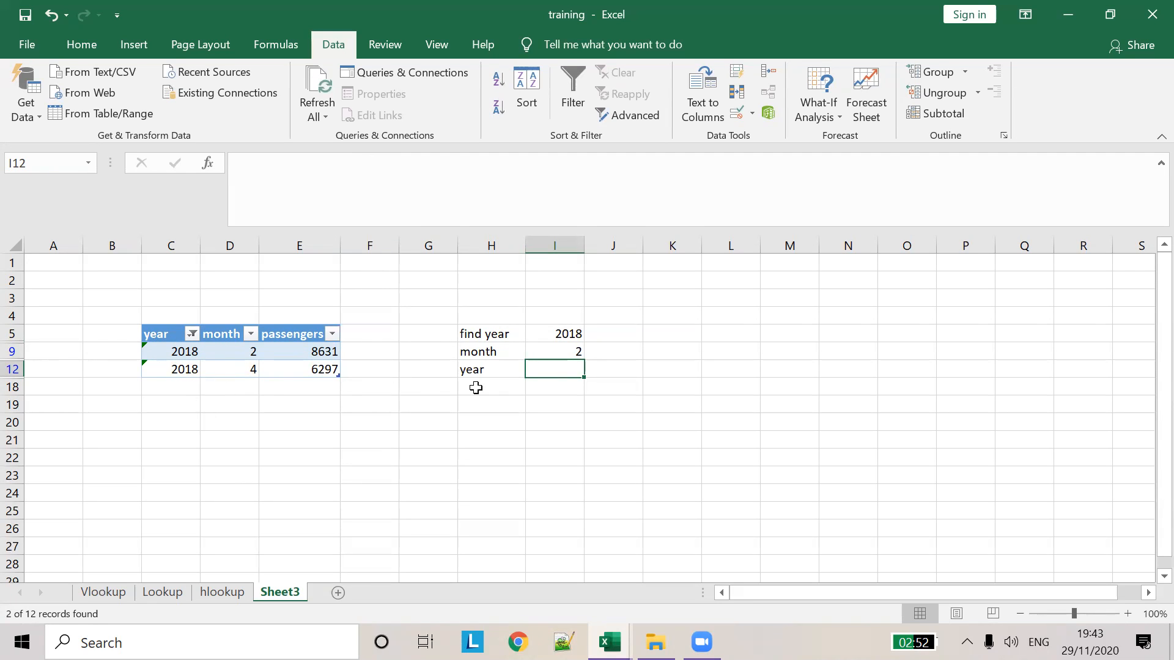
click(196, 330)
click(623, 287)
click(574, 353)
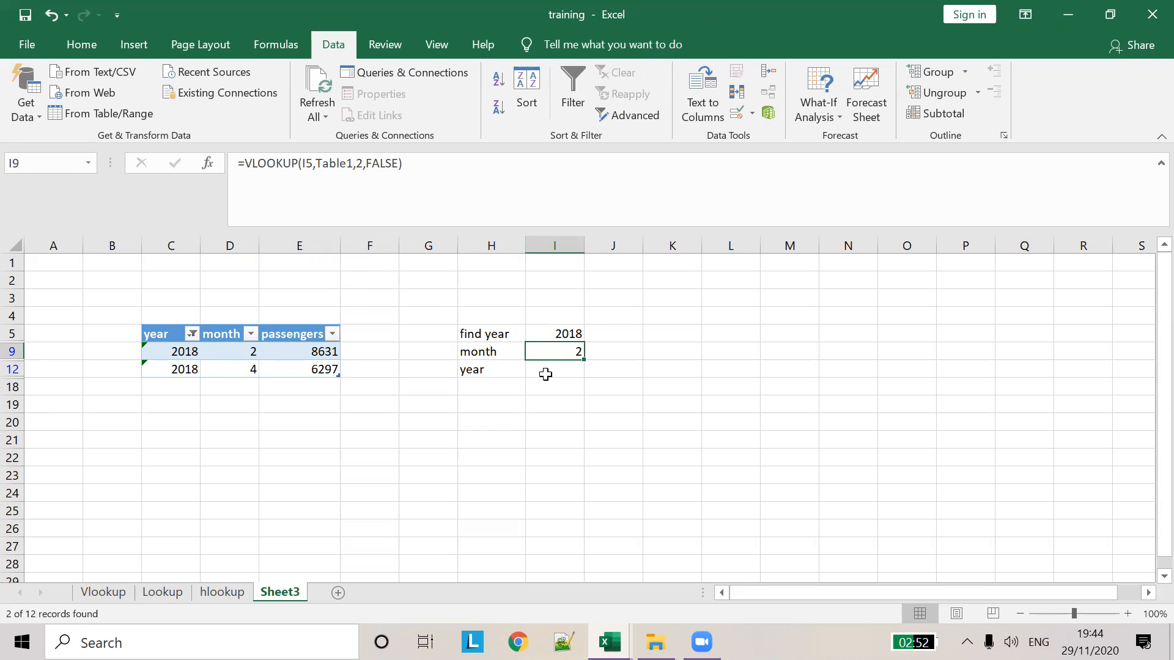
click(546, 375)
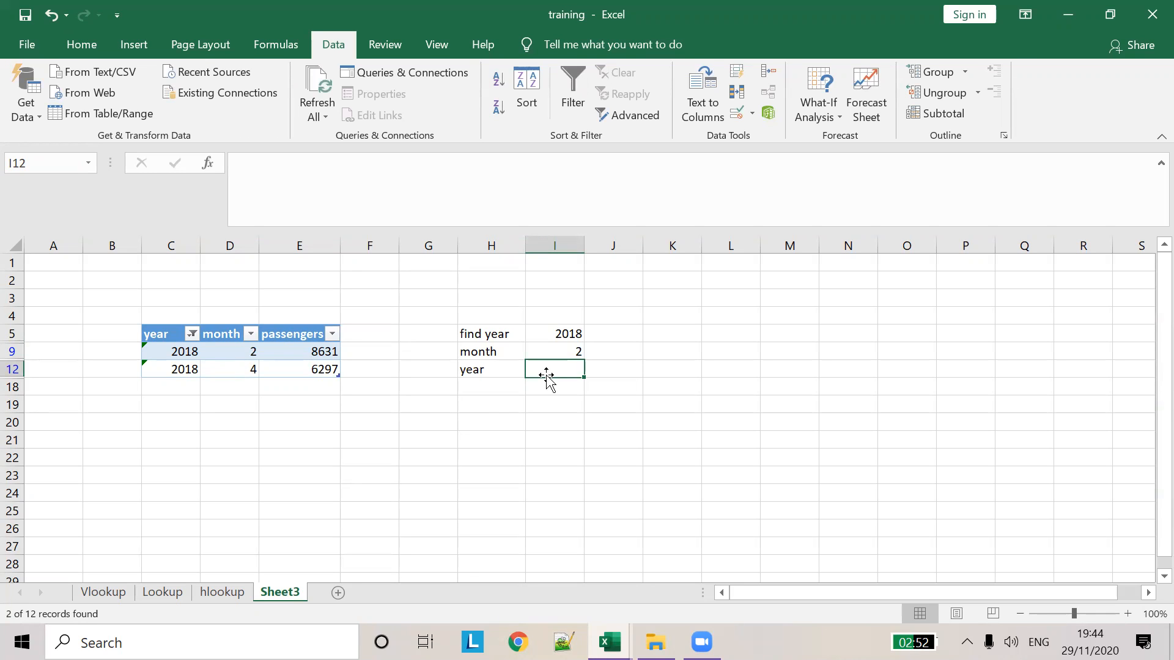
text(=Vllo)
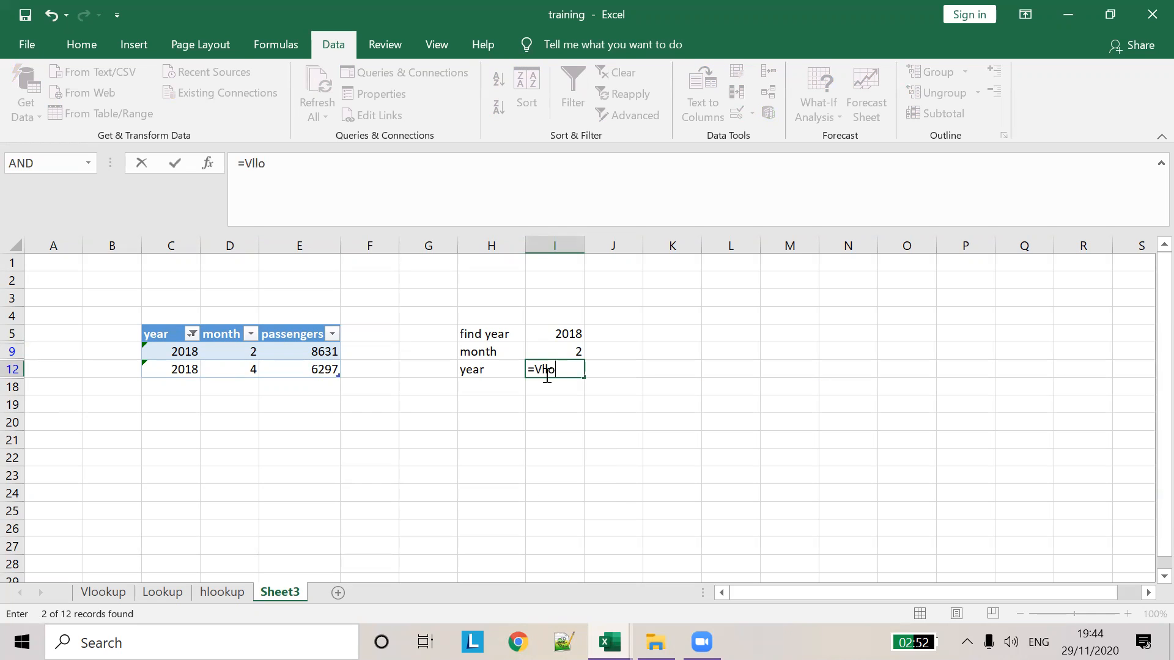
key(Tab)
click(548, 378)
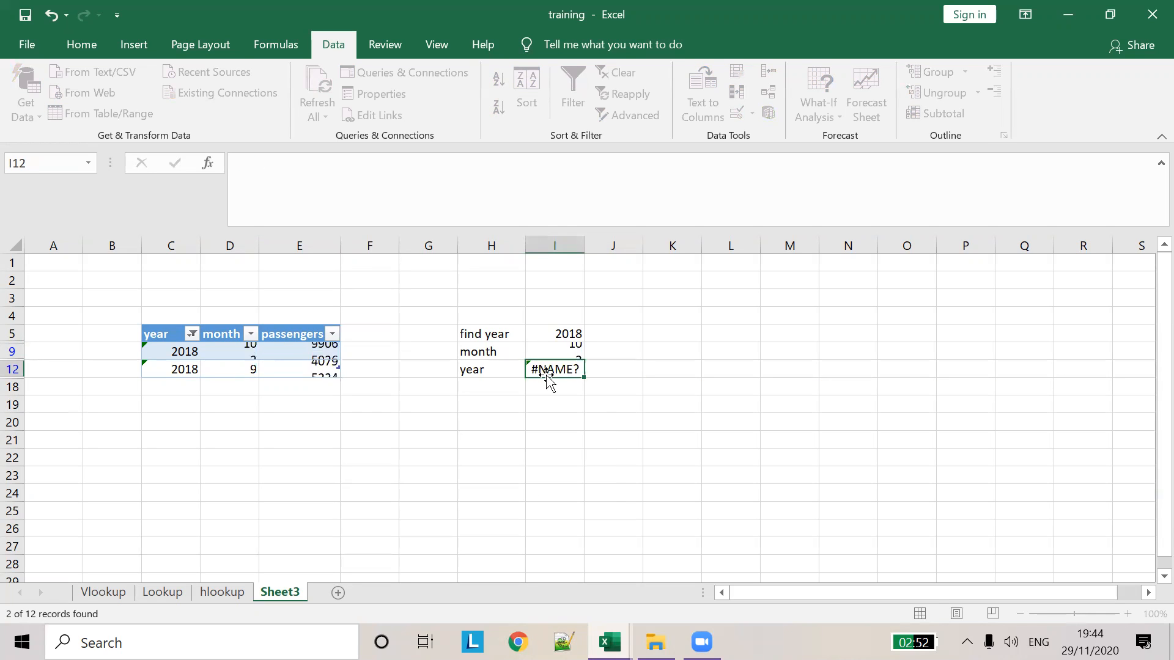
text(vlookup)
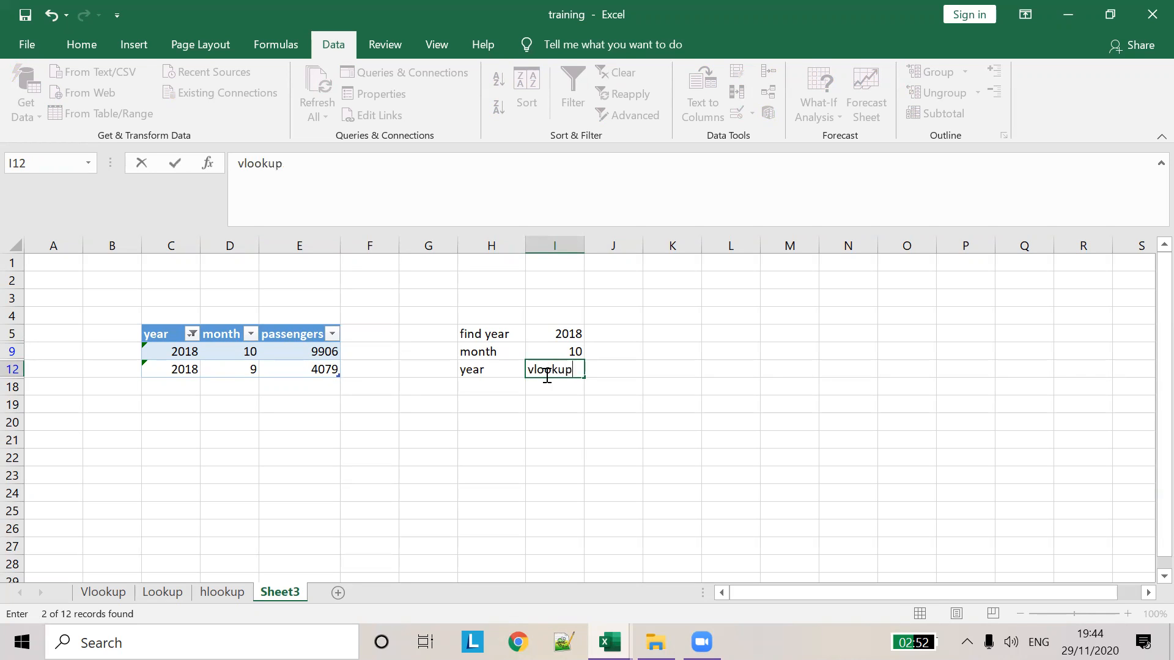
key(Tab)
click(546, 375)
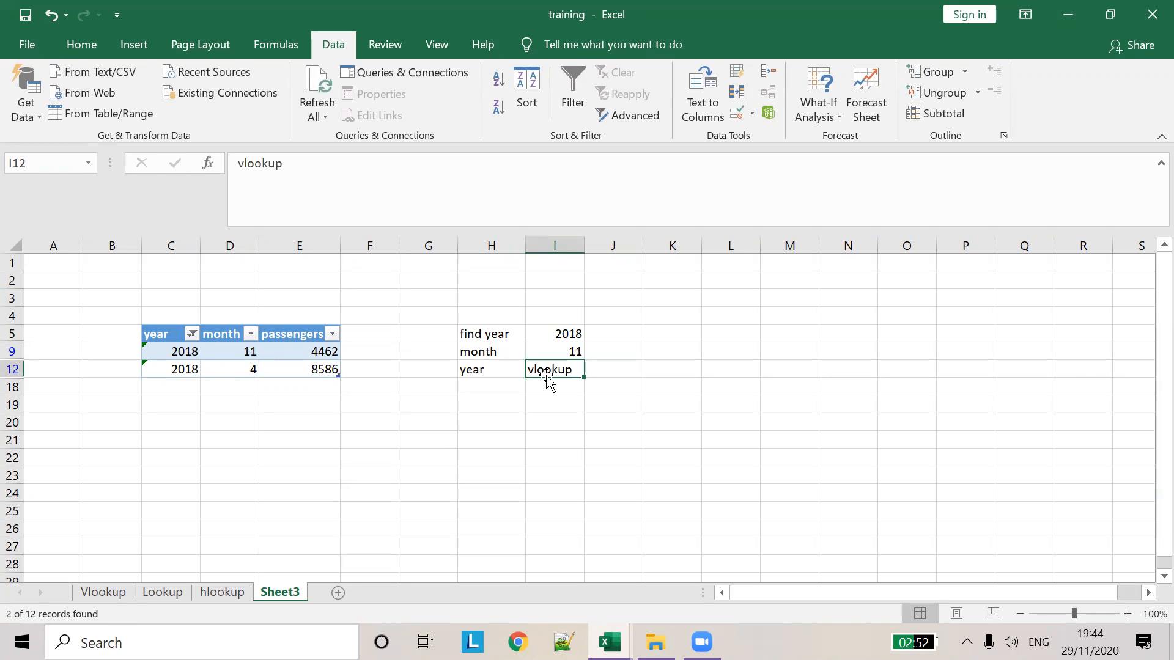
Replace the text in I12 with a VLOOKUP formula using I5 as the lookup value and Table1 as the table array
double_click(353, 165)
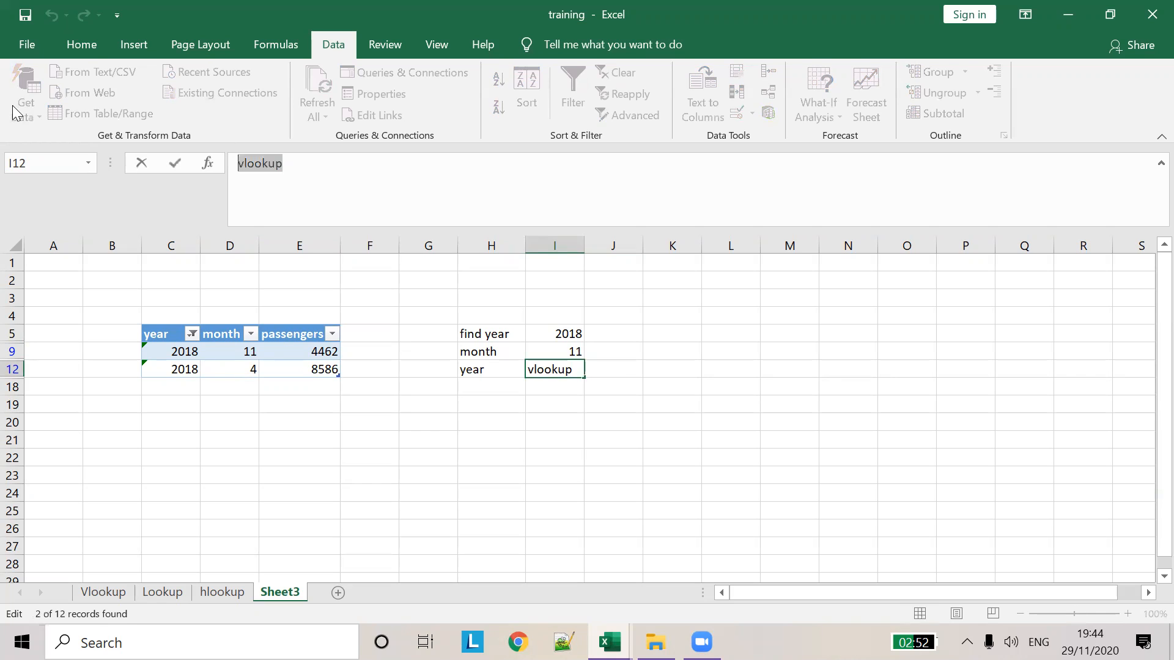
text(=vloo)
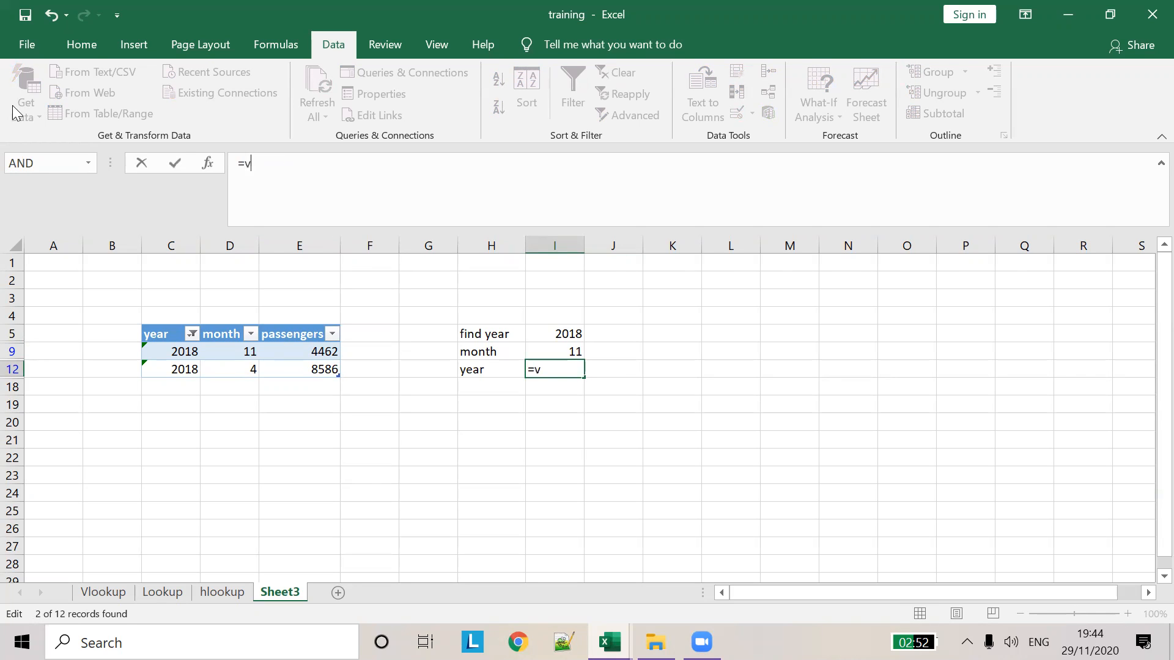
key(Tab)
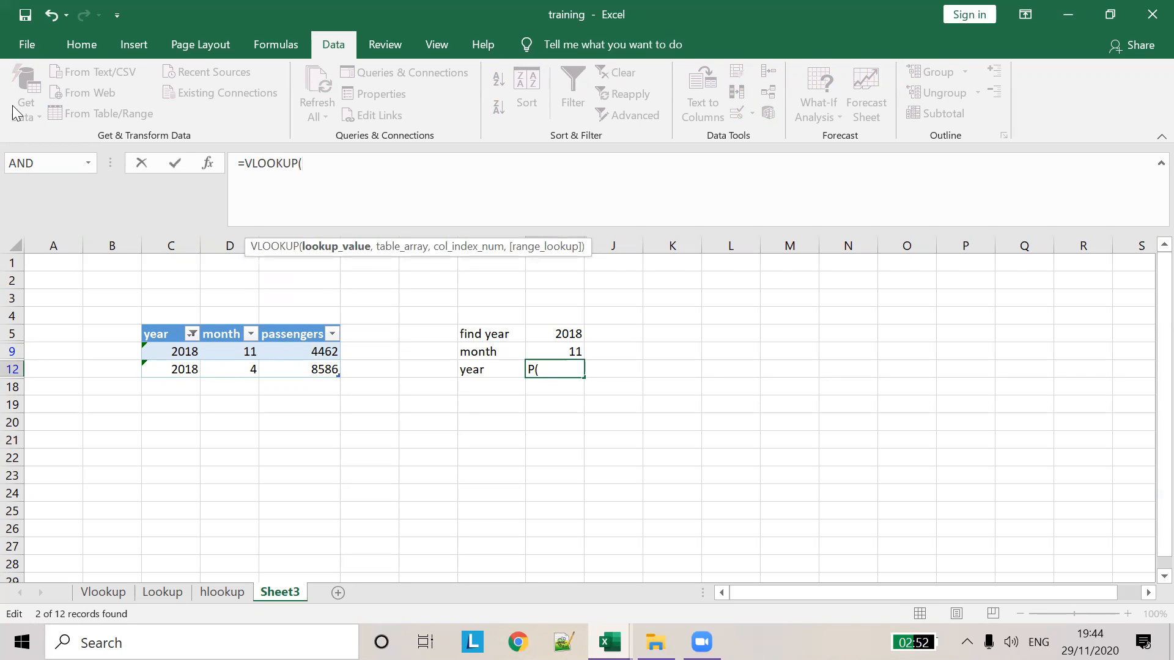
click(563, 334)
text(,)
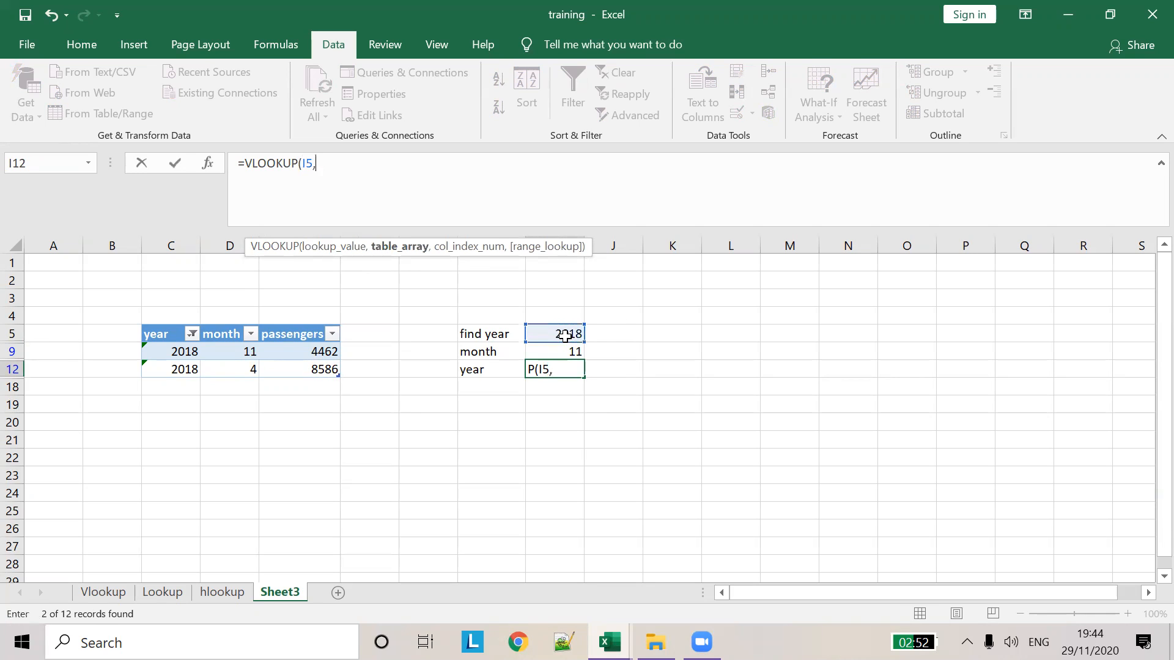
text(Table)
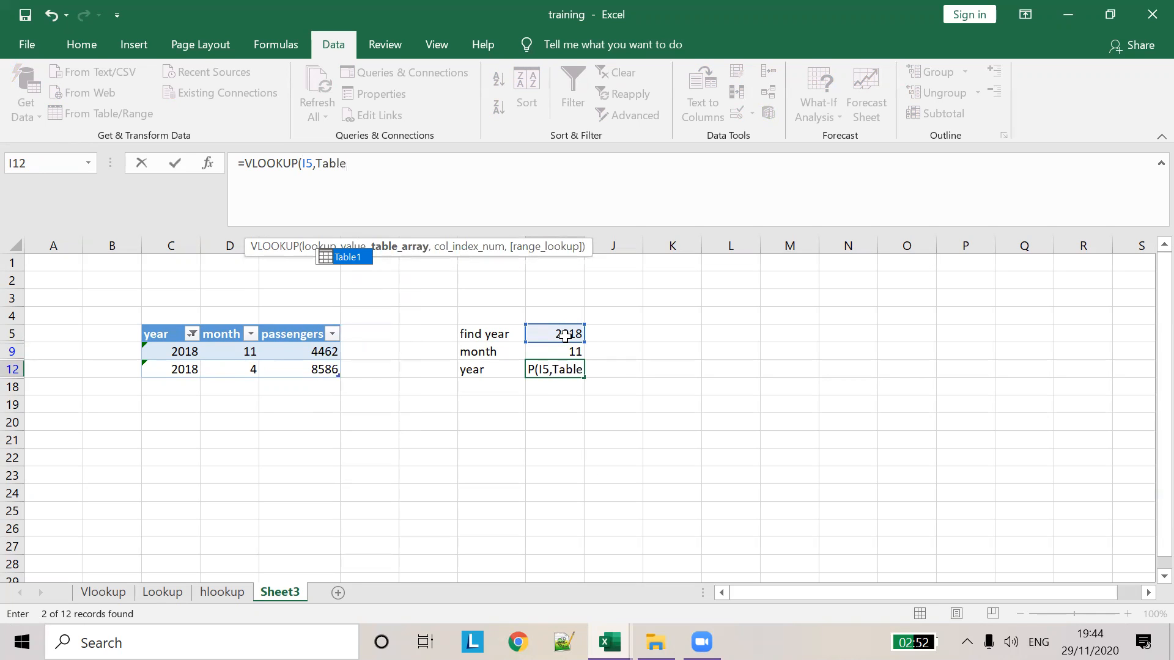
key(Tab)
text(,)
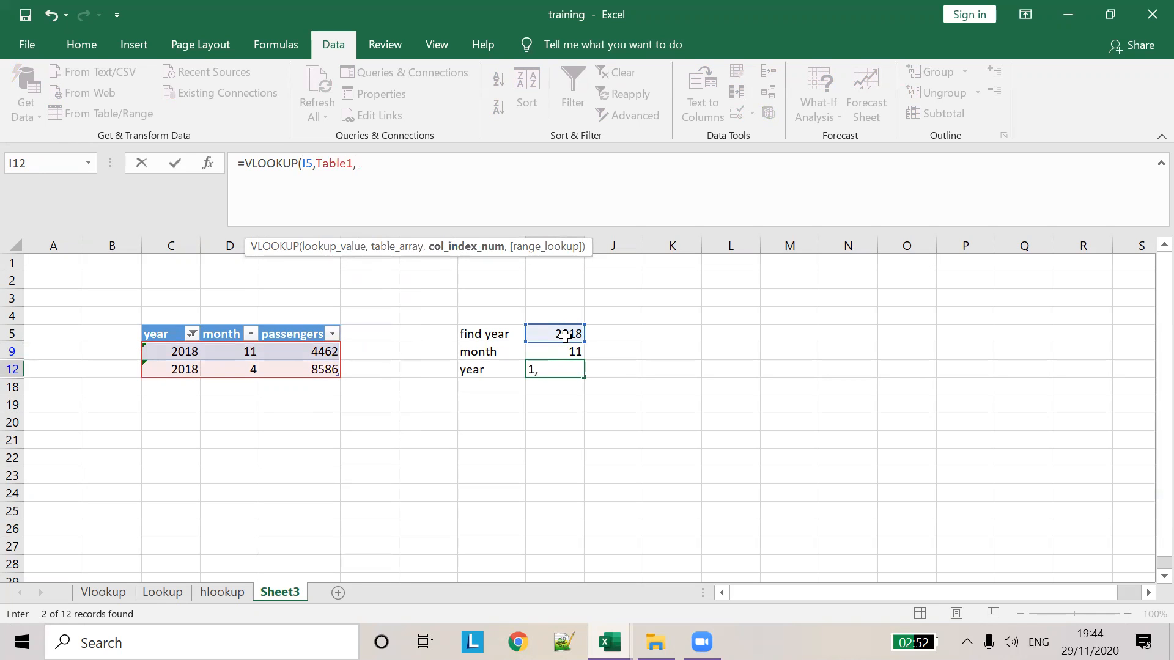
Complete the VLOOKUP formula in I12 with column index 3 and FALSE for an exact match
text(3,FLAS)
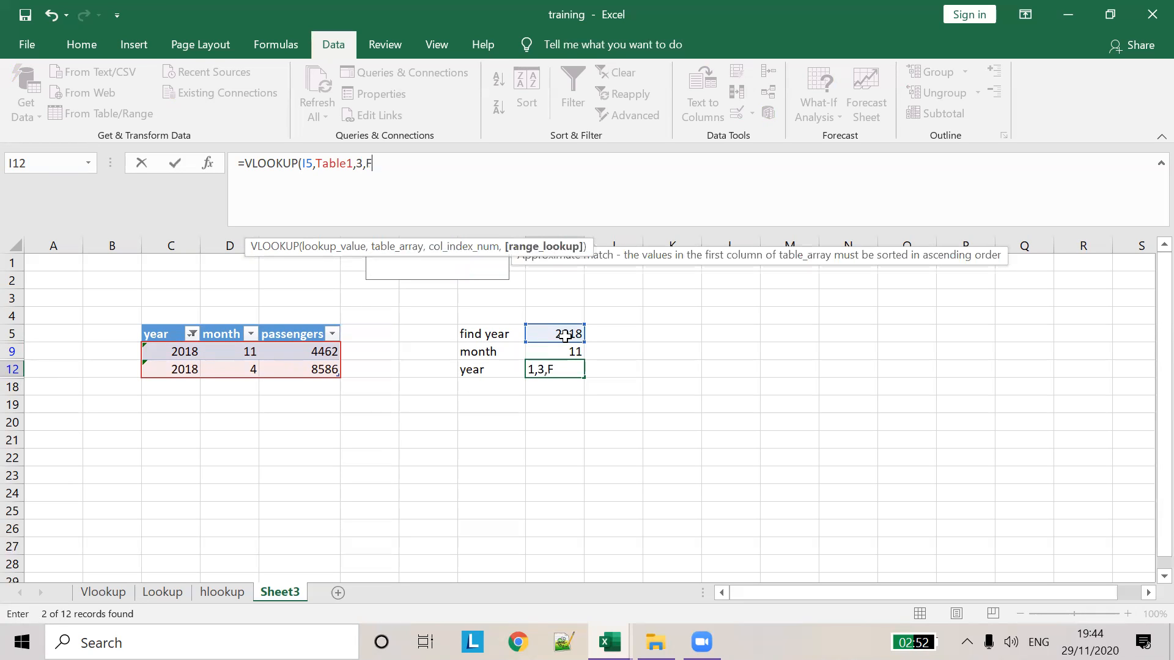
key(BackSpace)
key(BackSpace)
key(BackSpace)
text(ALSE)
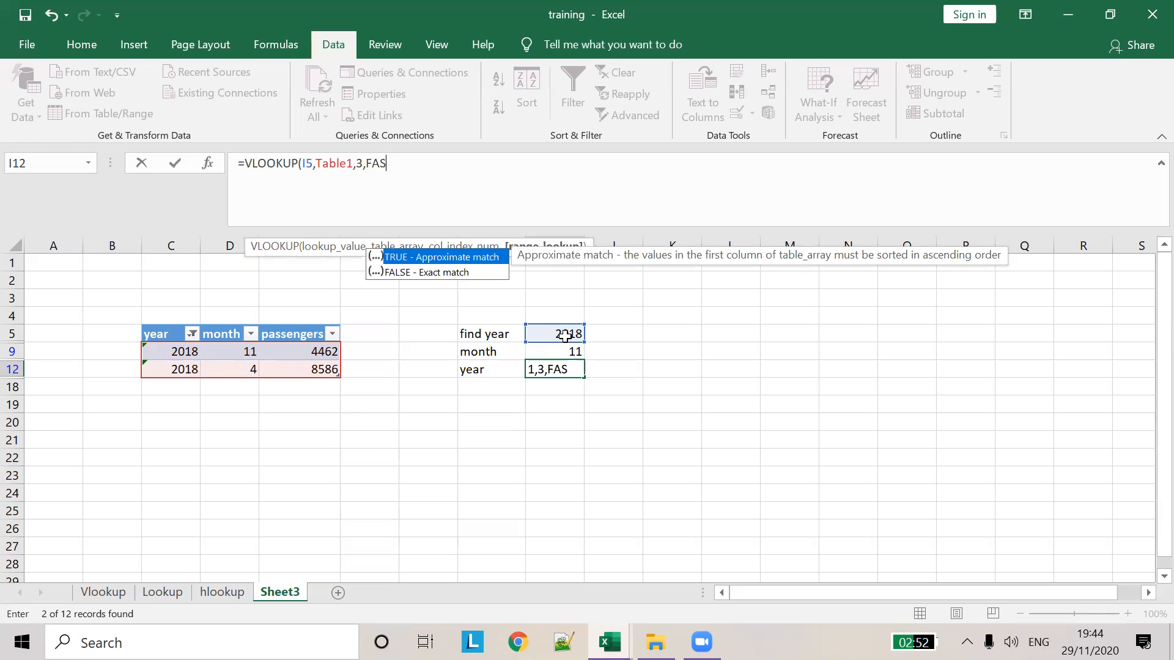
key(BackSpace)
key(BackSpace)
key(BackSpace)
text(LSE)
key(Tab)
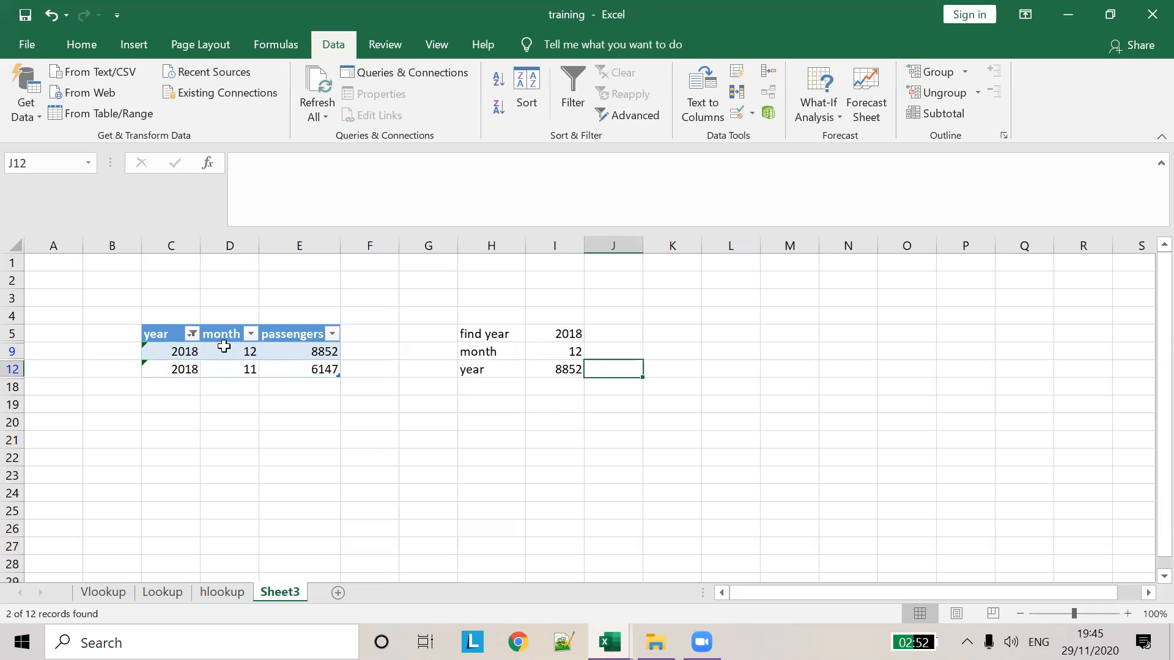
Remove the filter on the table's year column so that all years are included
click(191, 333)
click(247, 425)
click(326, 596)
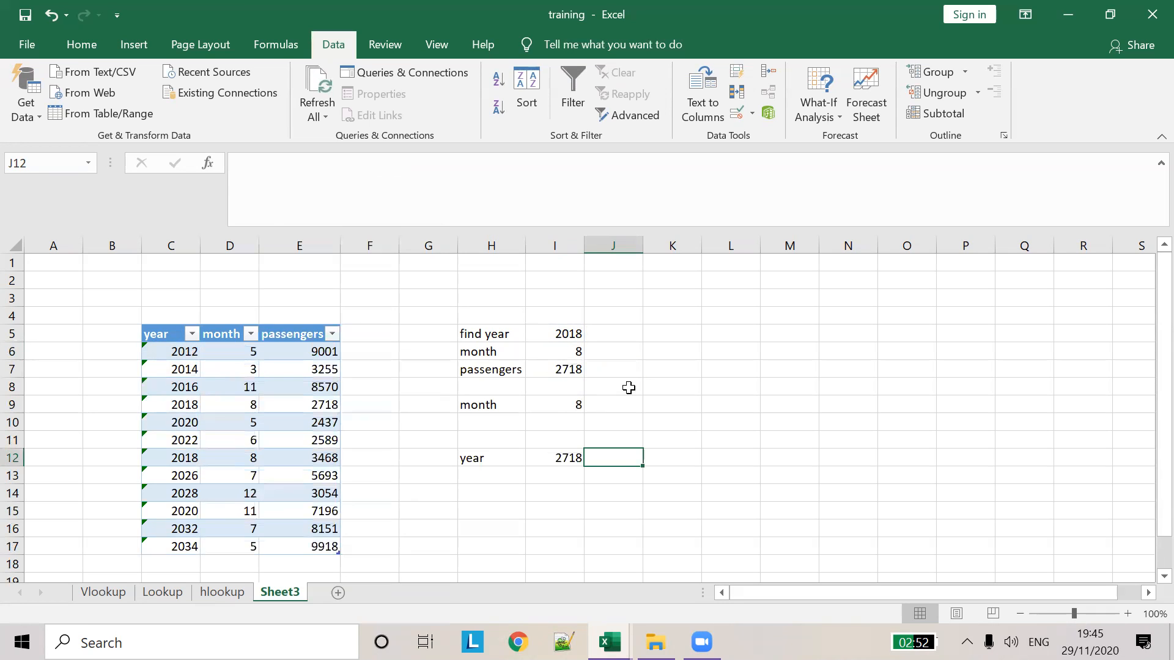
Delete the contents of H9:I12, including the extra month and year labels and their lookup formulas
scroll(629, 388, down, 2)
scroll(629, 388, up, 1)
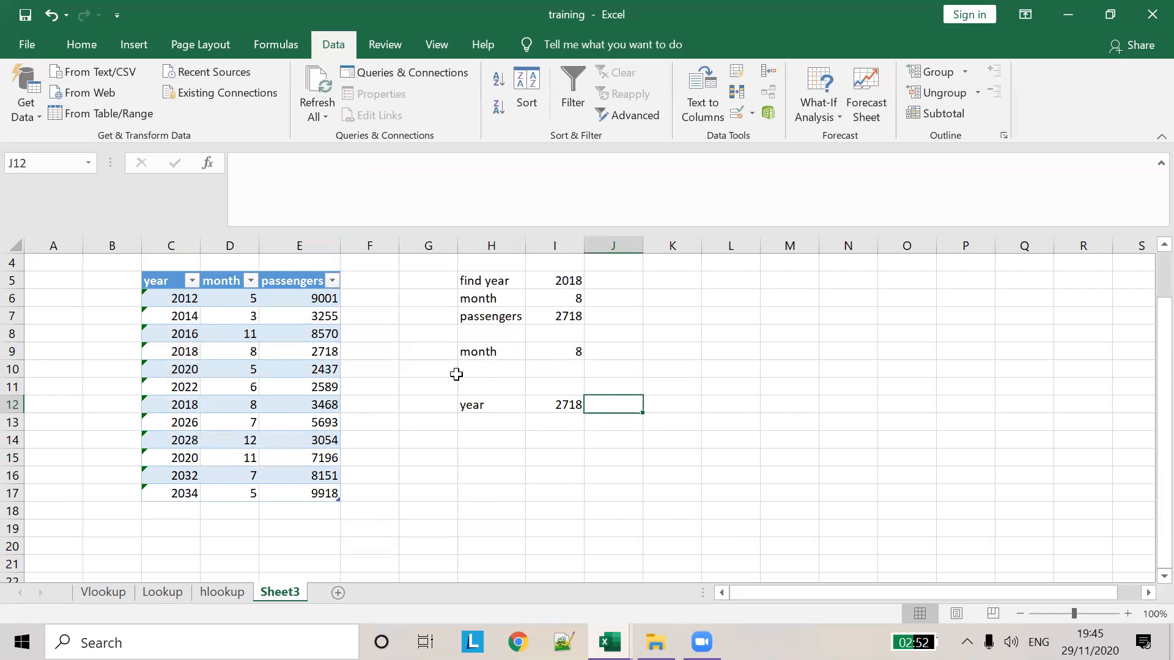
drag(474, 351, 549, 412)
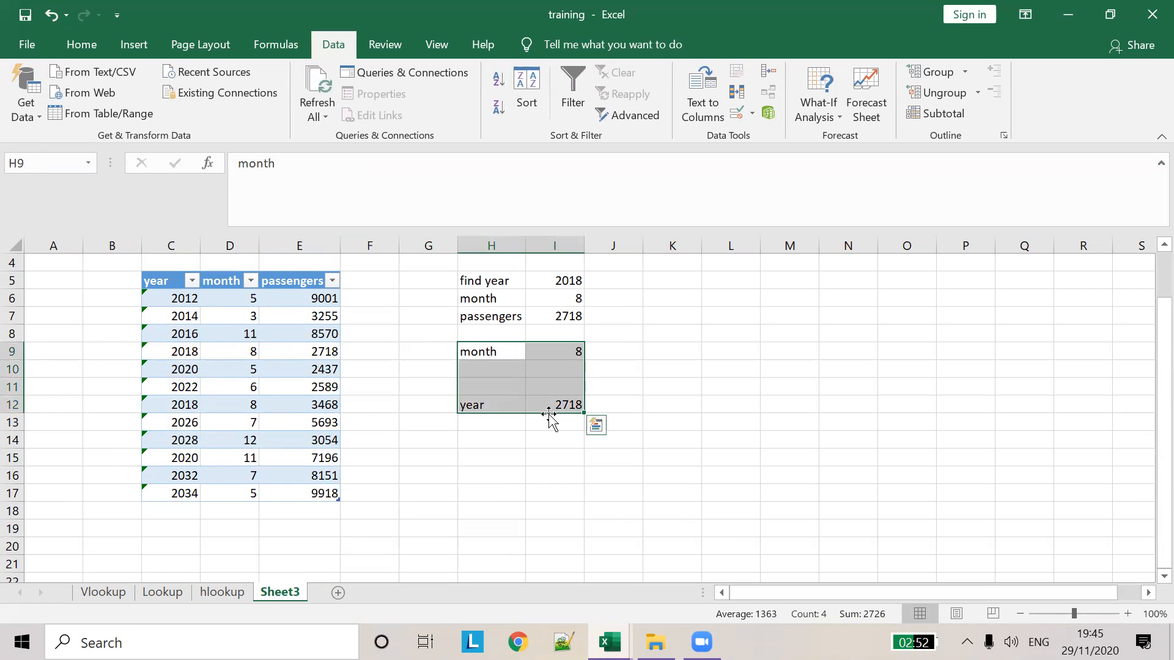
key(Delete)
click(767, 283)
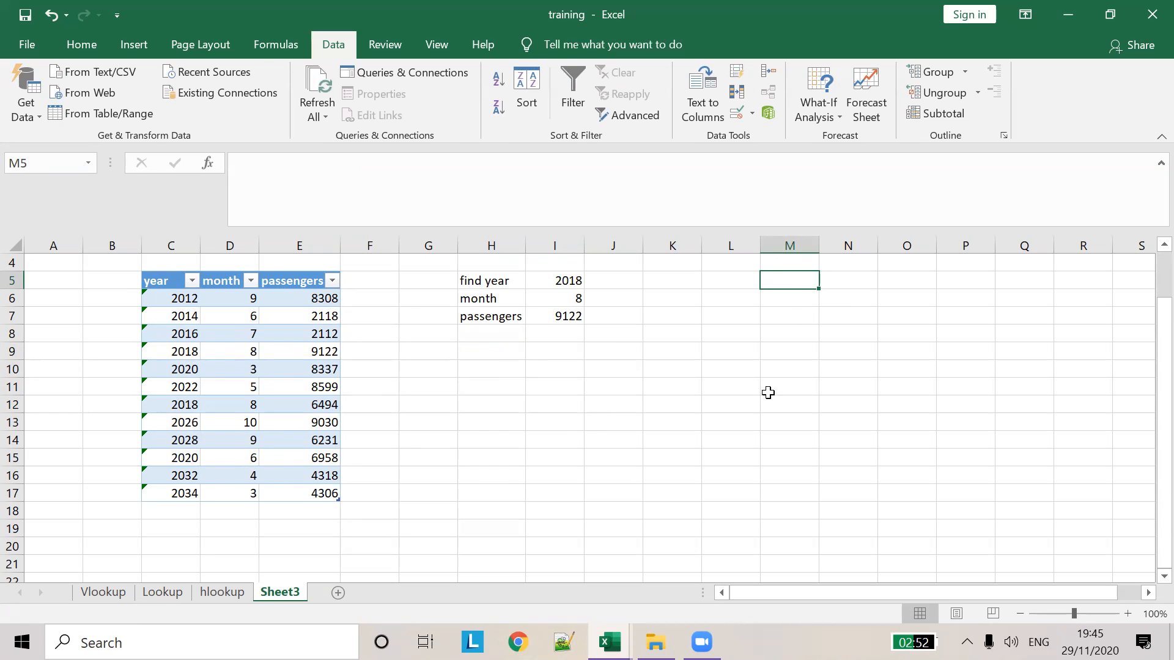
Rename Sheet3 as Data Table and save the training workbook
double_click(273, 593)
text(Data Table)
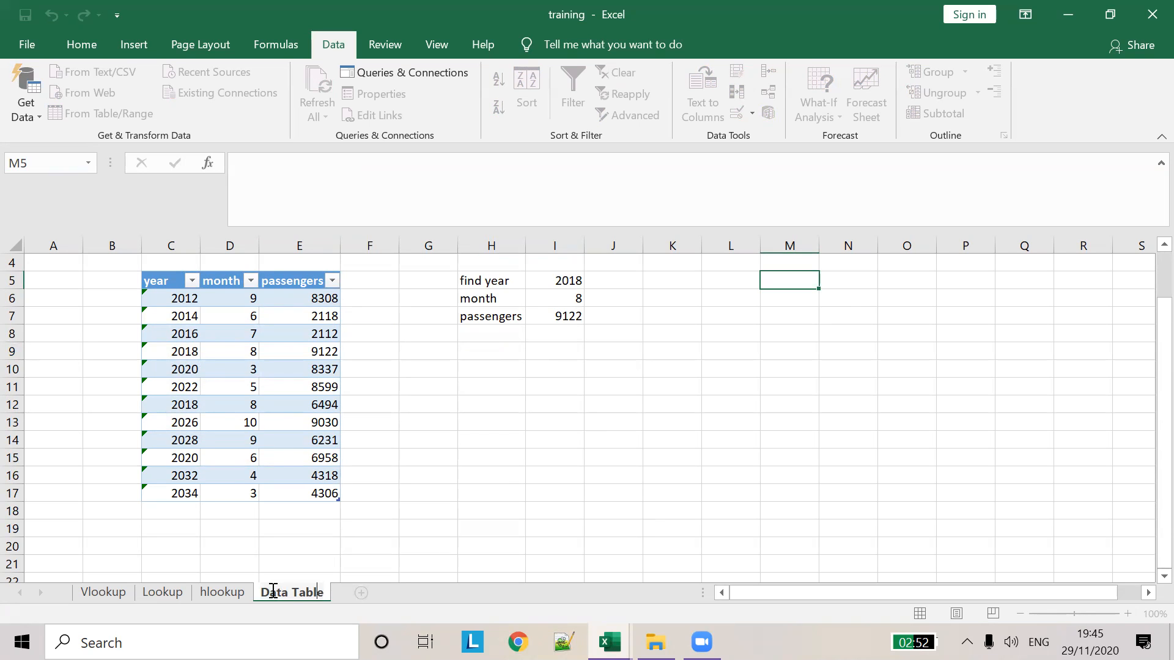
key(Return)
key(ctrl+s)
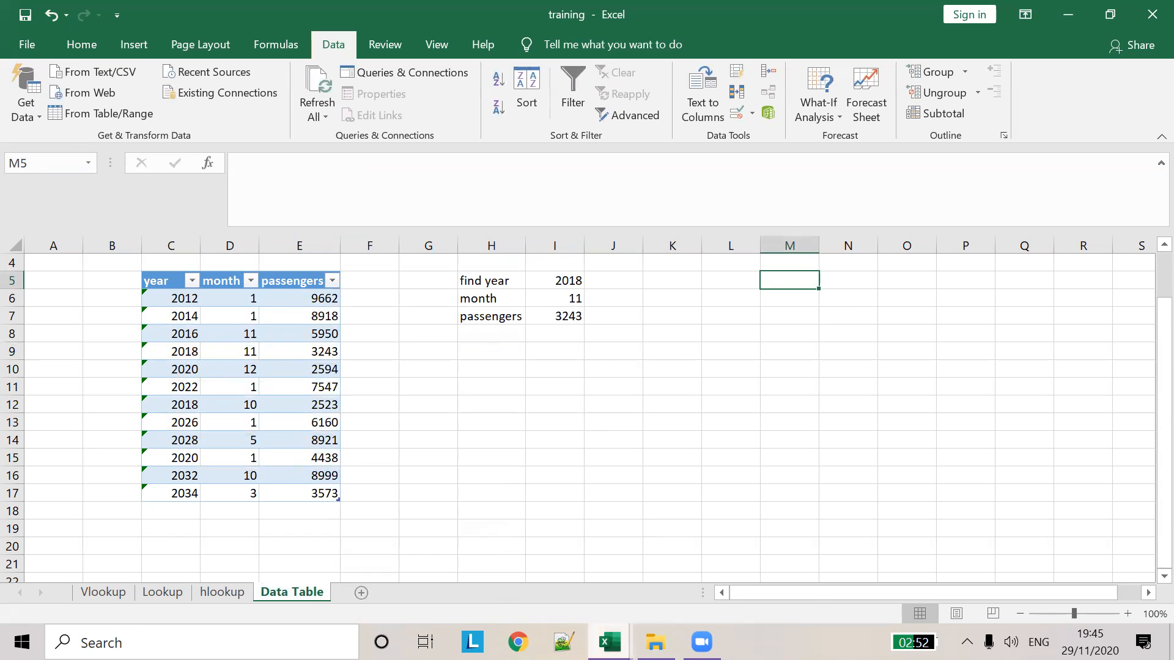
Look through the Vlookup, Lookup Tables, Hlookup Example and Dat table sheets in the practice workbook and return to the training workbook
mouse_move(609, 642)
click(510, 583)
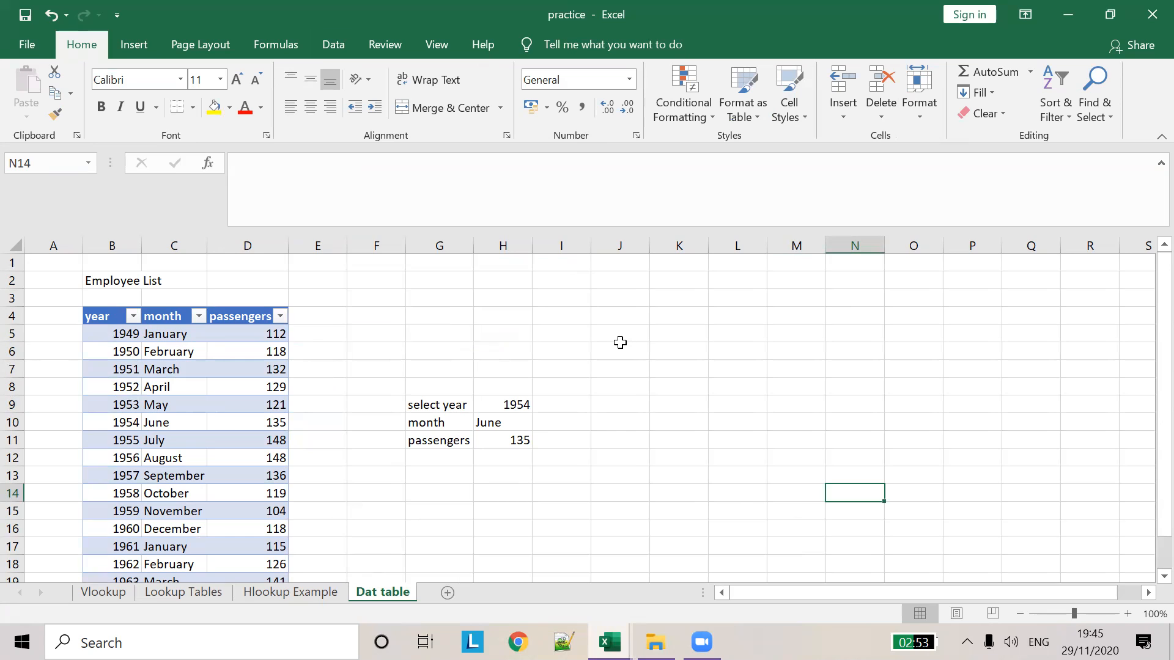
click(120, 595)
click(192, 593)
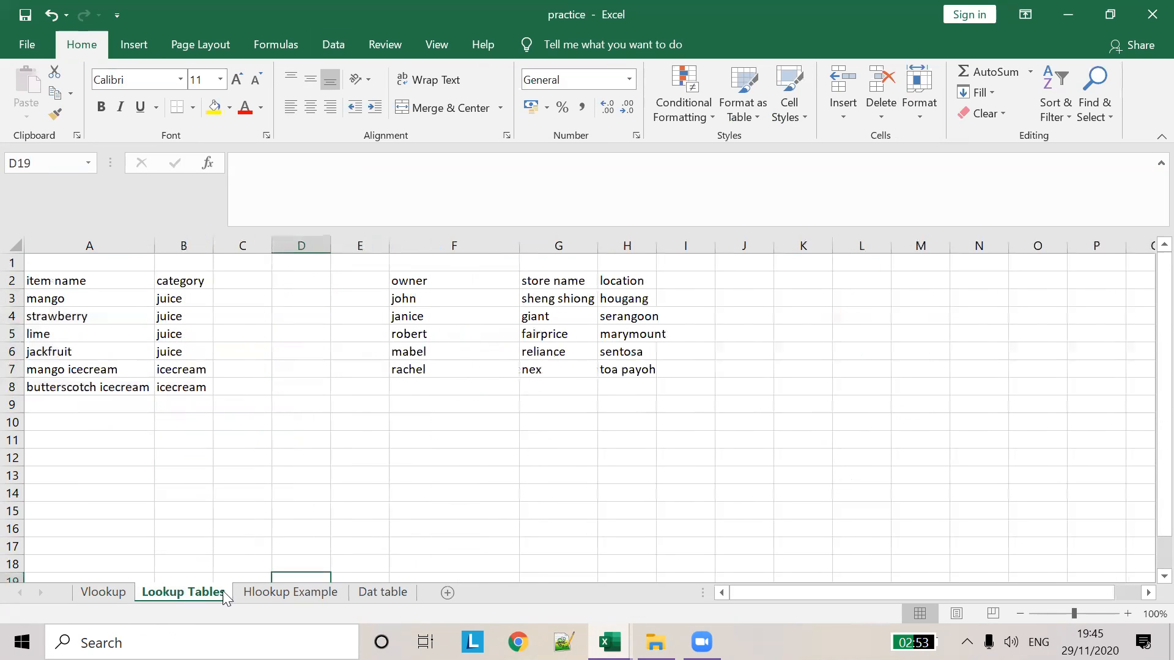
click(284, 590)
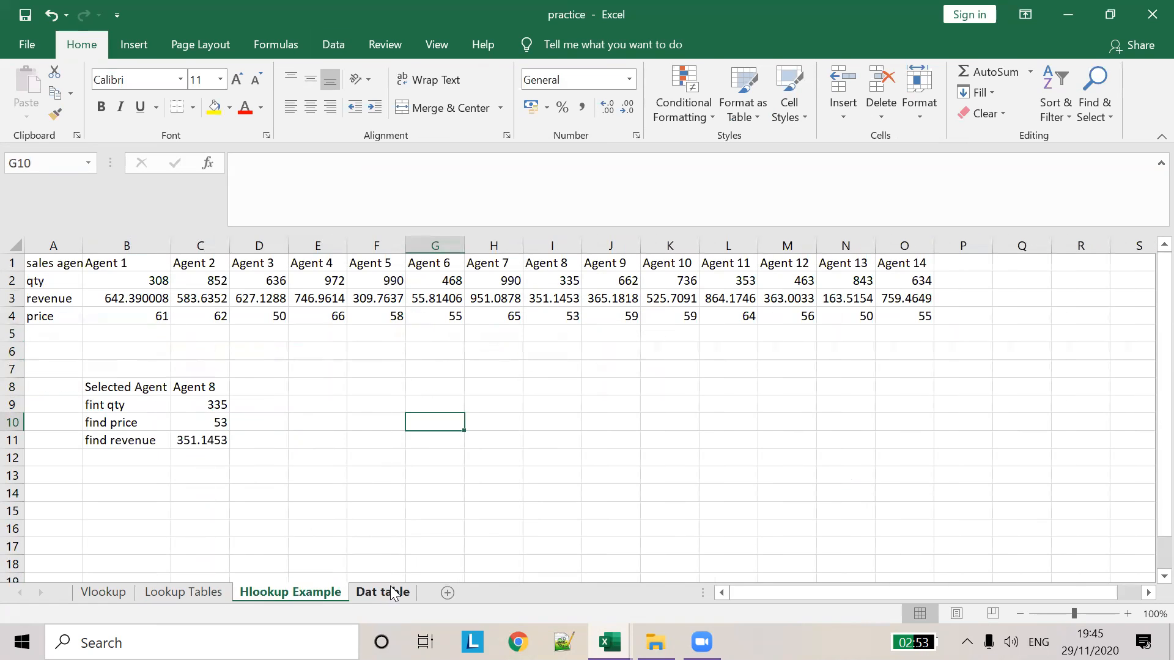
click(372, 599)
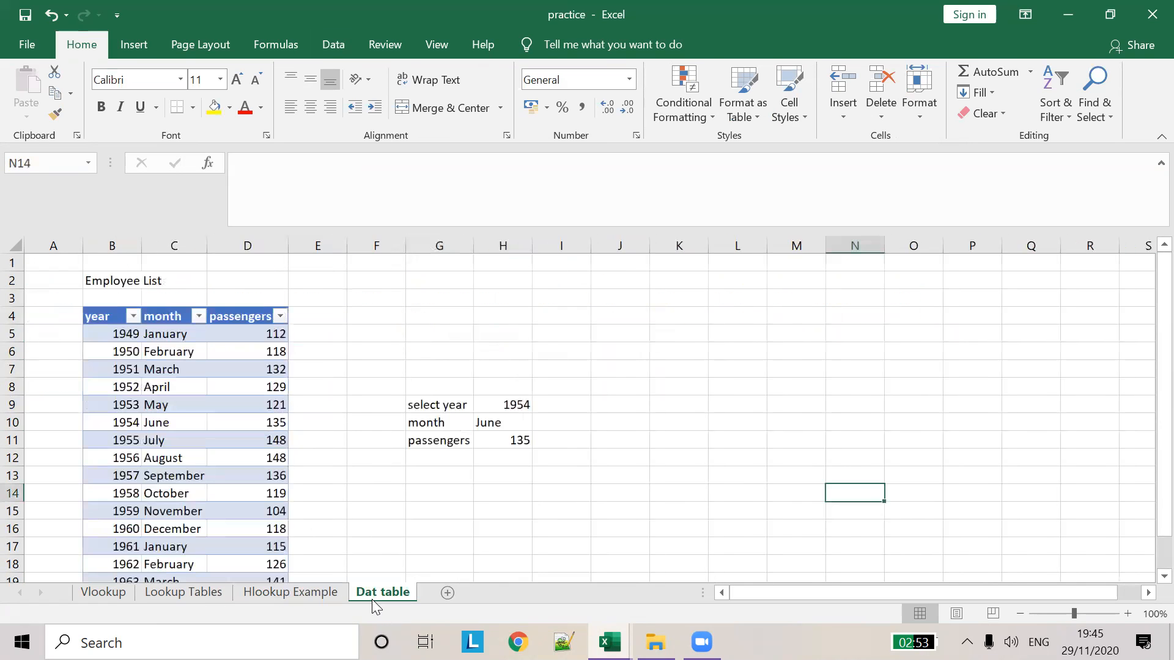
scroll(692, 401, down, 3)
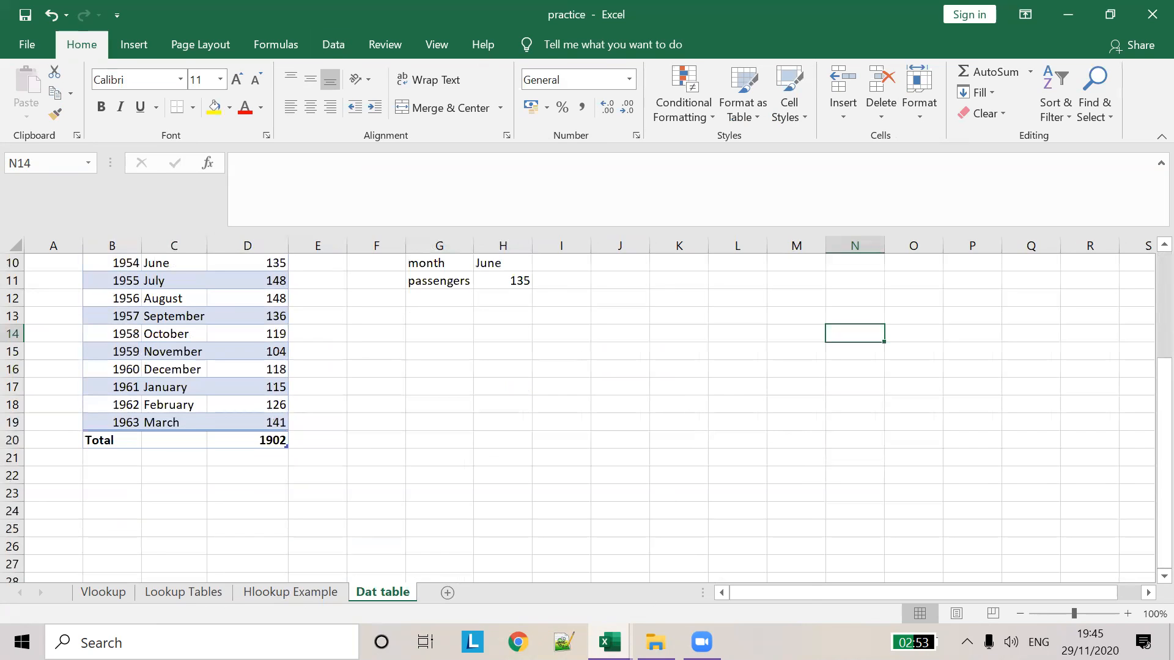
mouse_move(610, 642)
click(708, 588)
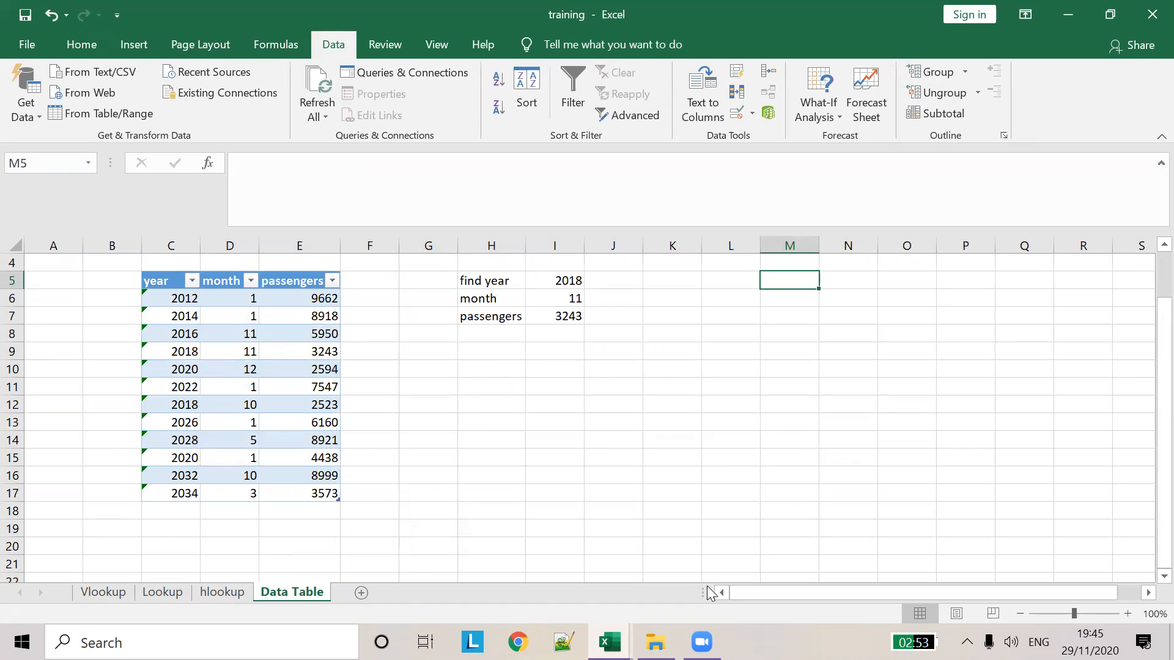
On the Vlookup sheet, examine the category formula in E4 and its lookup value in A4
click(415, 601)
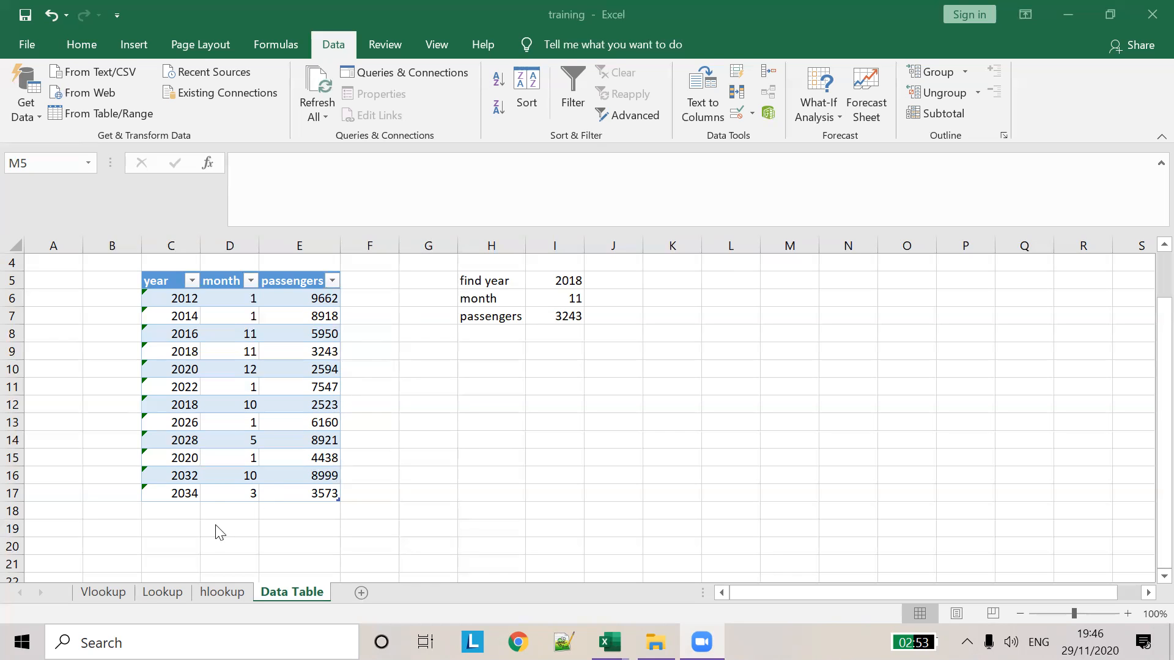
click(120, 598)
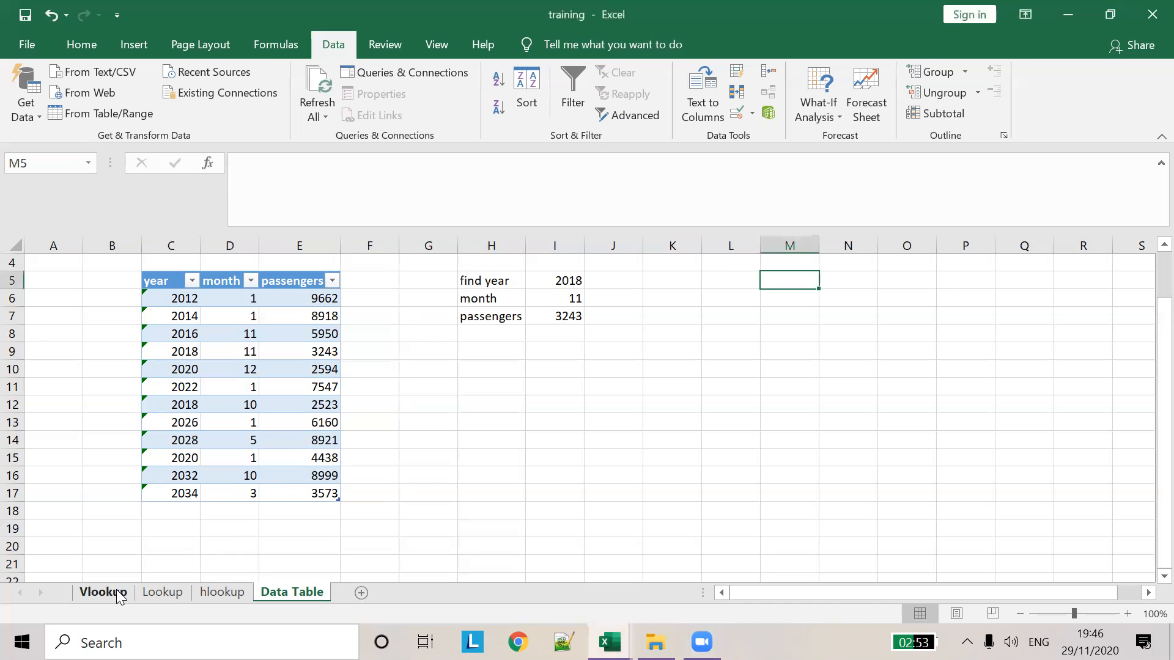
click(118, 592)
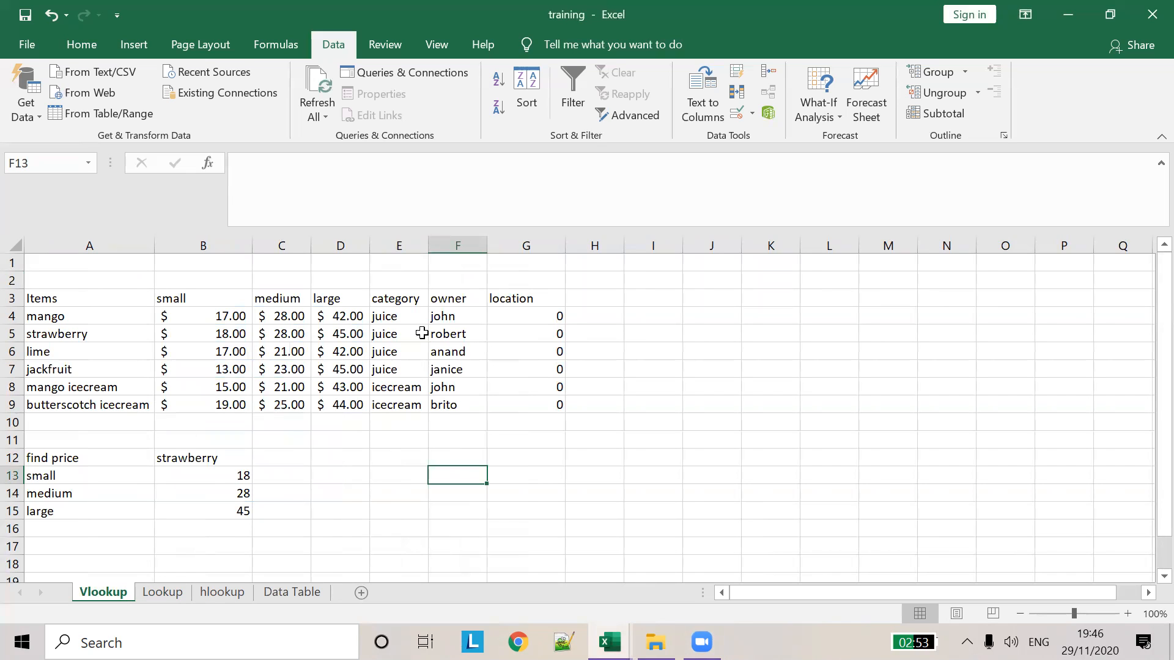
click(417, 322)
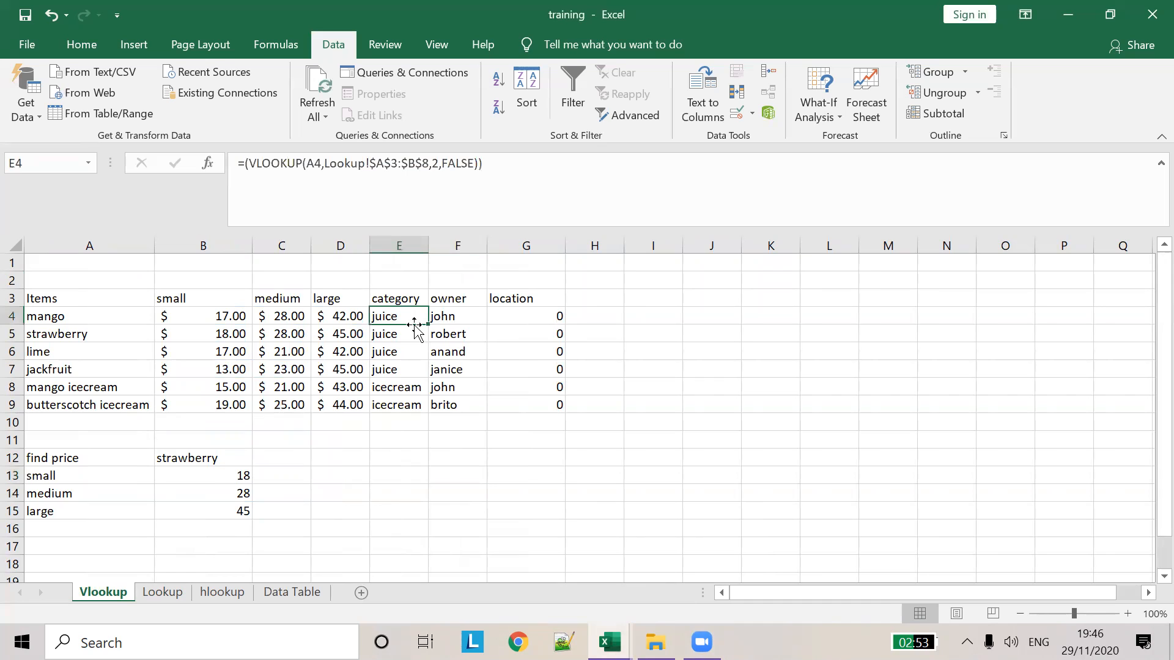
click(307, 163)
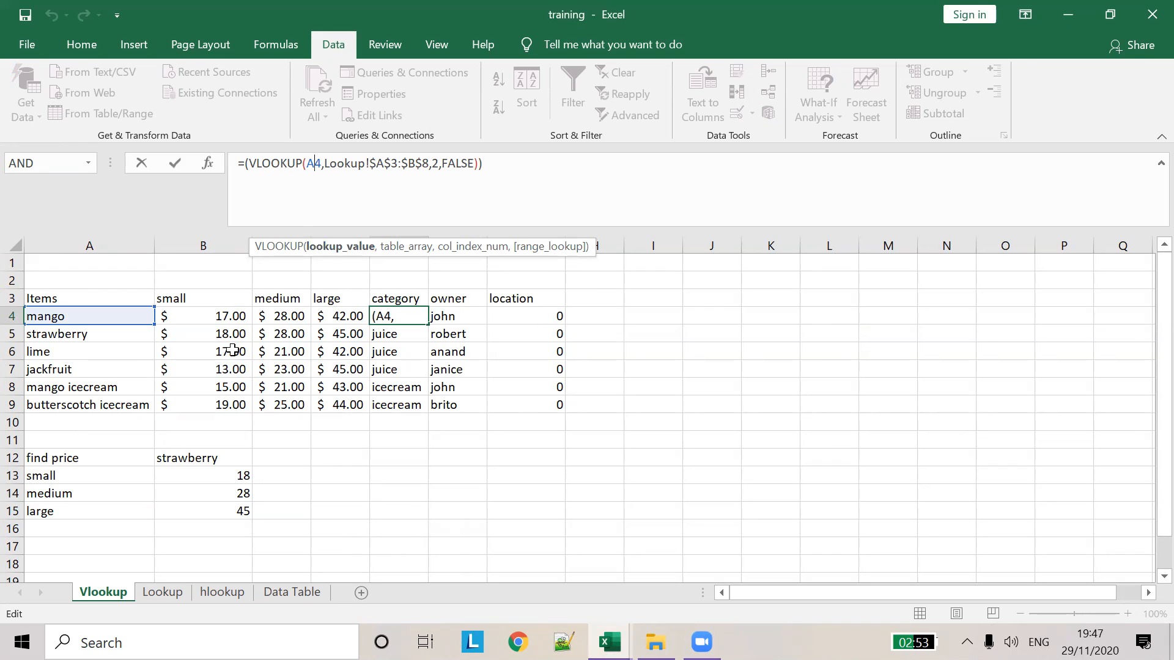
click(109, 318)
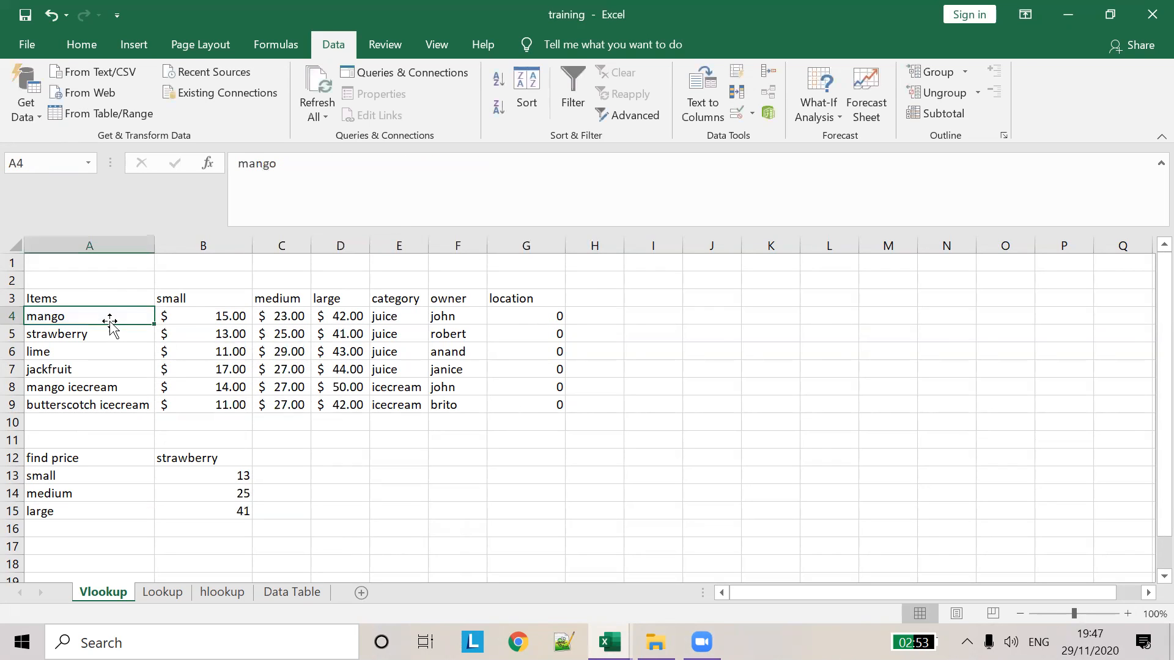
Examine the item names and their small, medium and large prices in the table range A4:D9
click(208, 315)
click(218, 362)
click(282, 333)
click(121, 330)
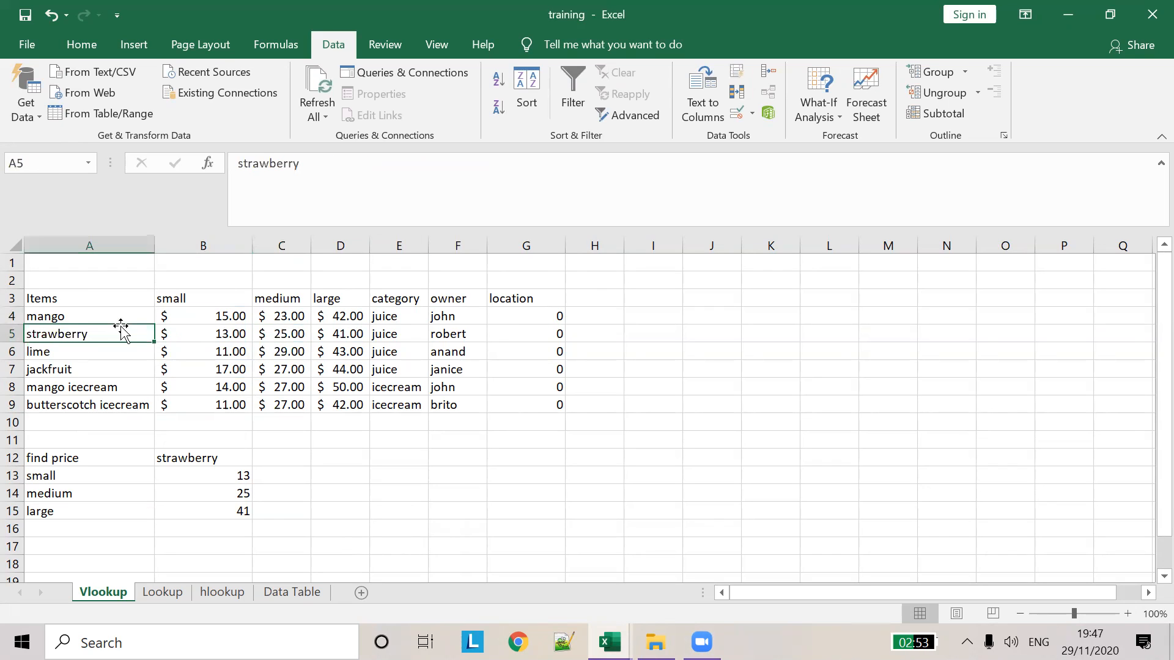
drag(190, 316, 346, 422)
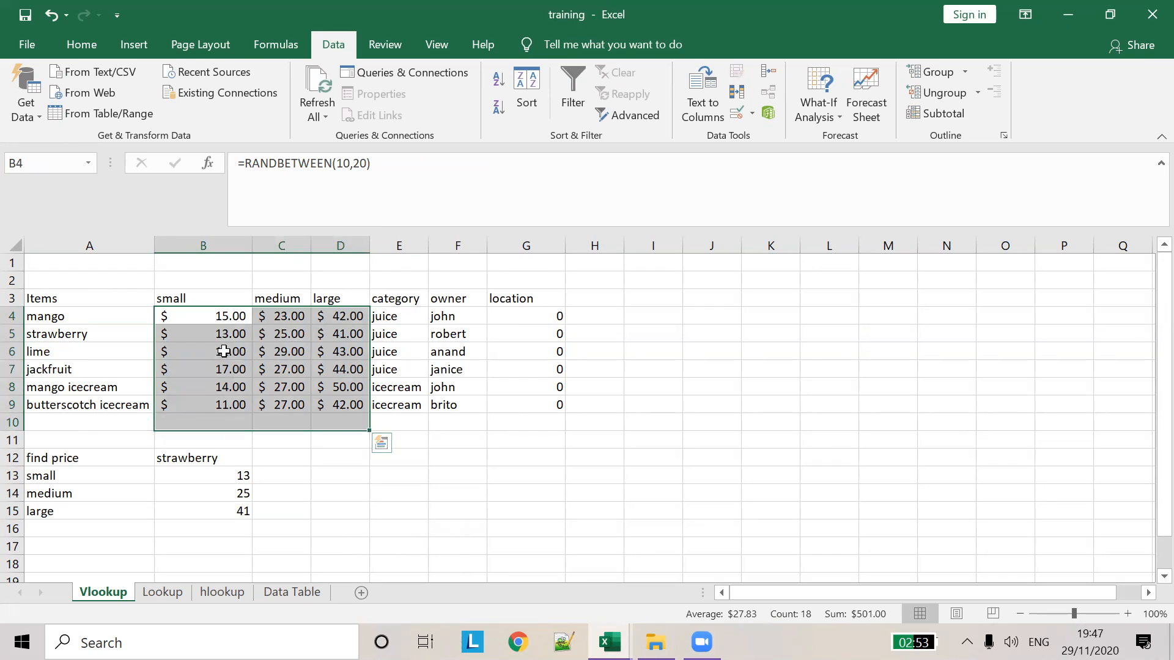
click(229, 333)
click(237, 315)
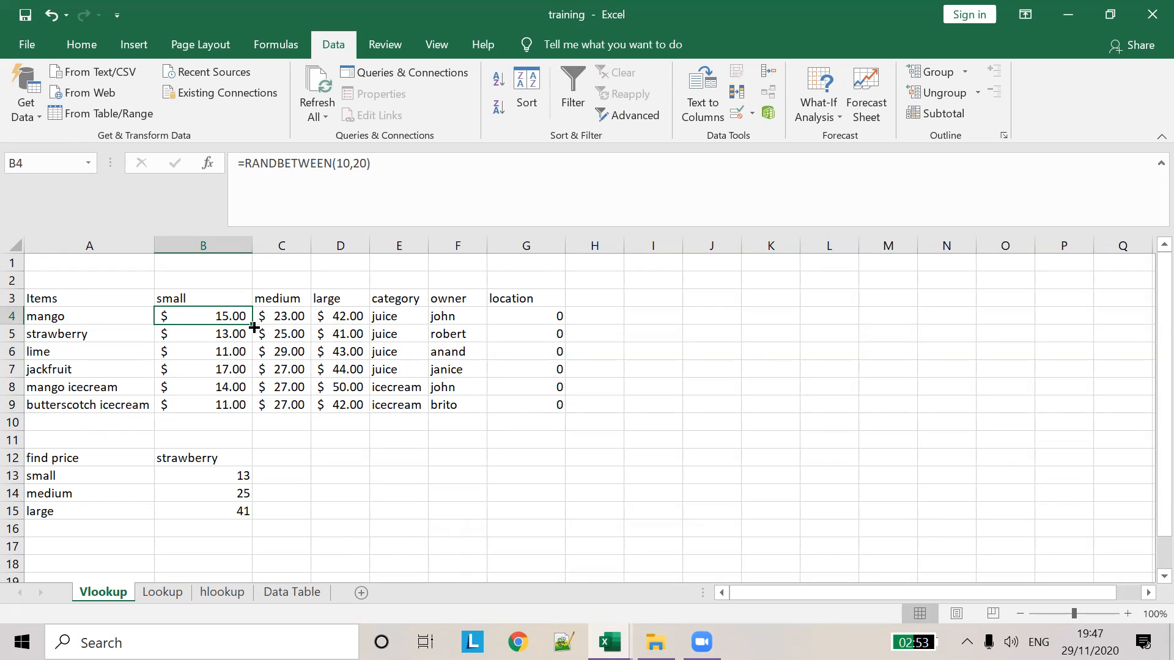
drag(53, 299, 163, 392)
click(162, 346)
drag(88, 317, 337, 404)
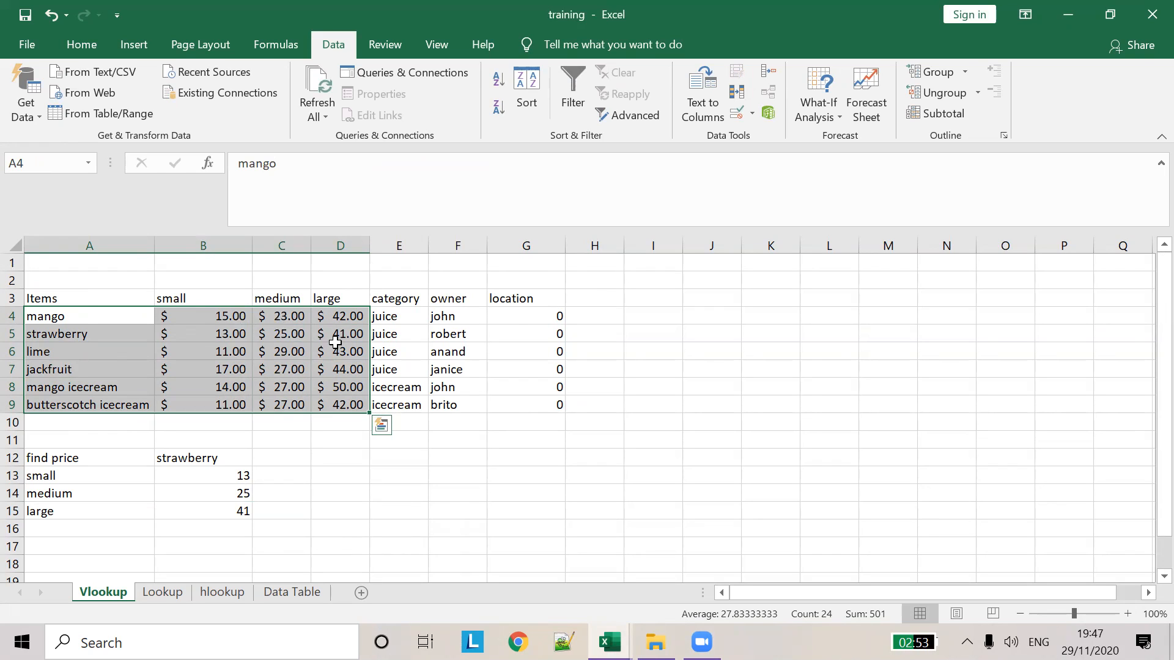
Review the data validation rule on the find price cell B12, including its list source and error alert, and view its dropdown choices
click(233, 457)
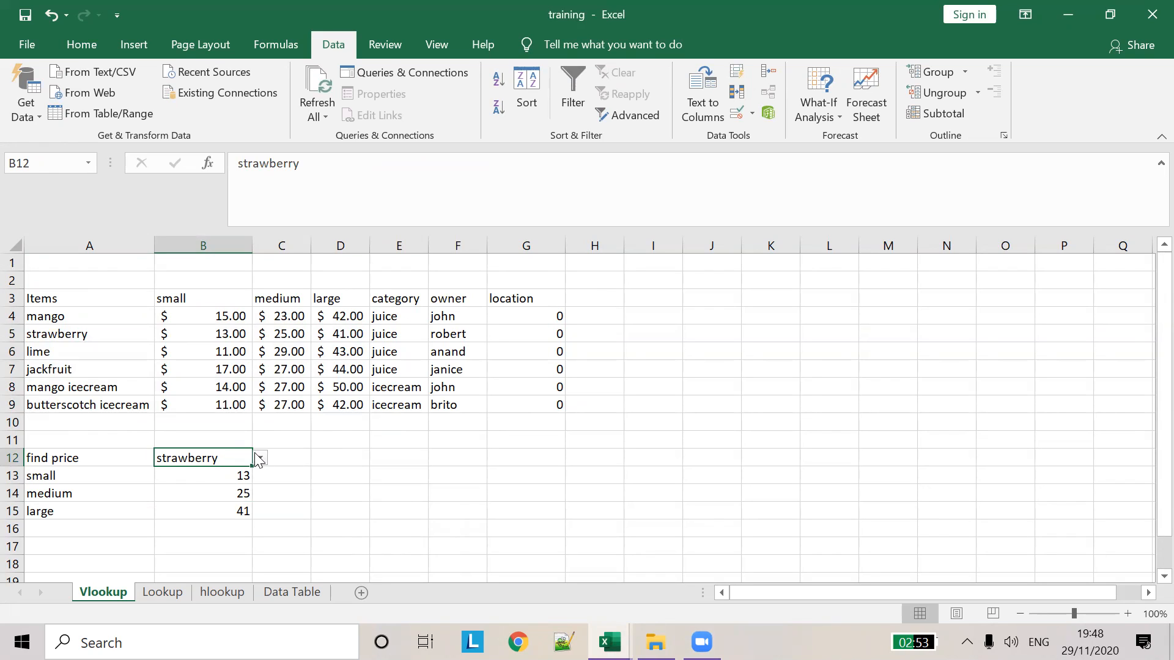
click(306, 441)
click(241, 461)
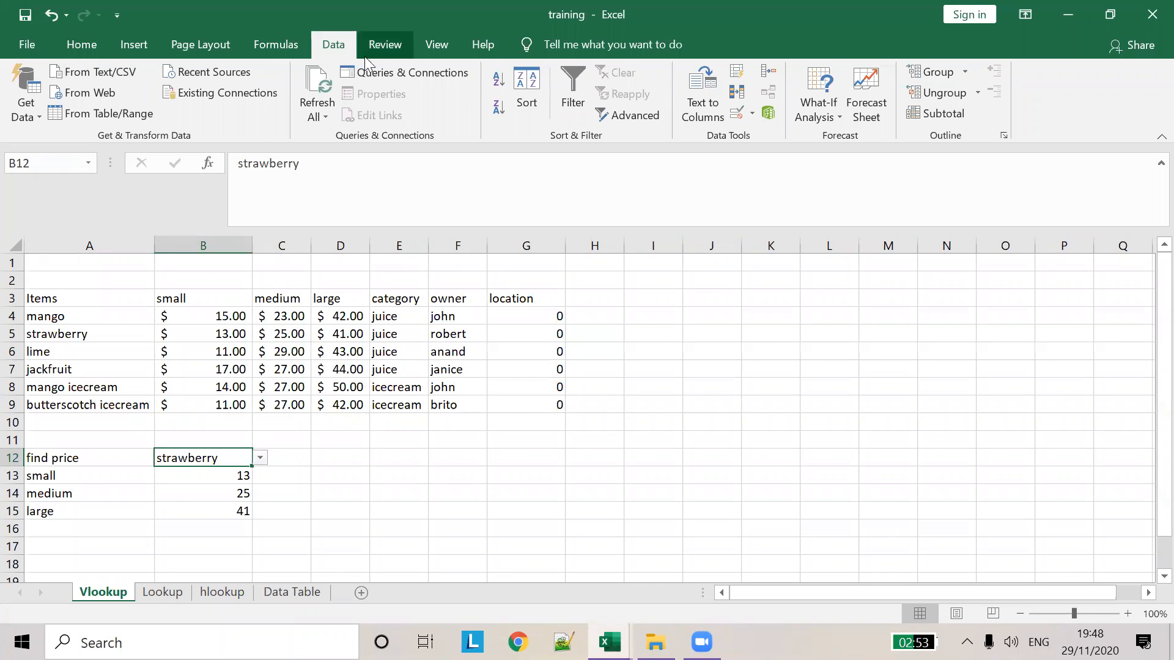
click(753, 112)
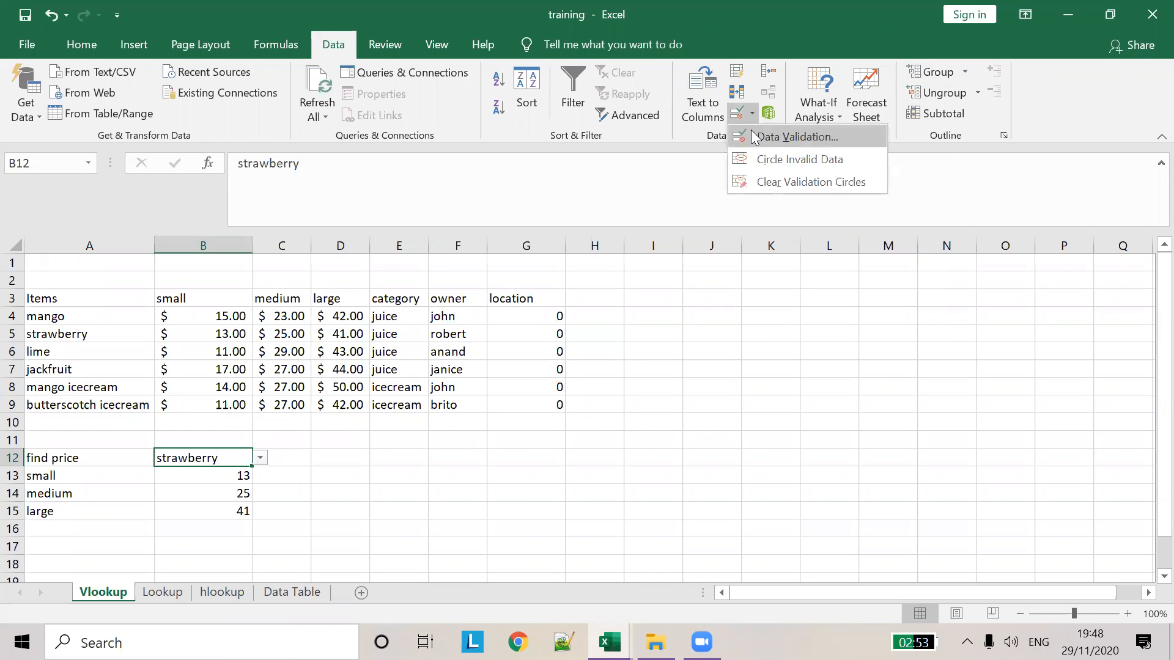
click(758, 136)
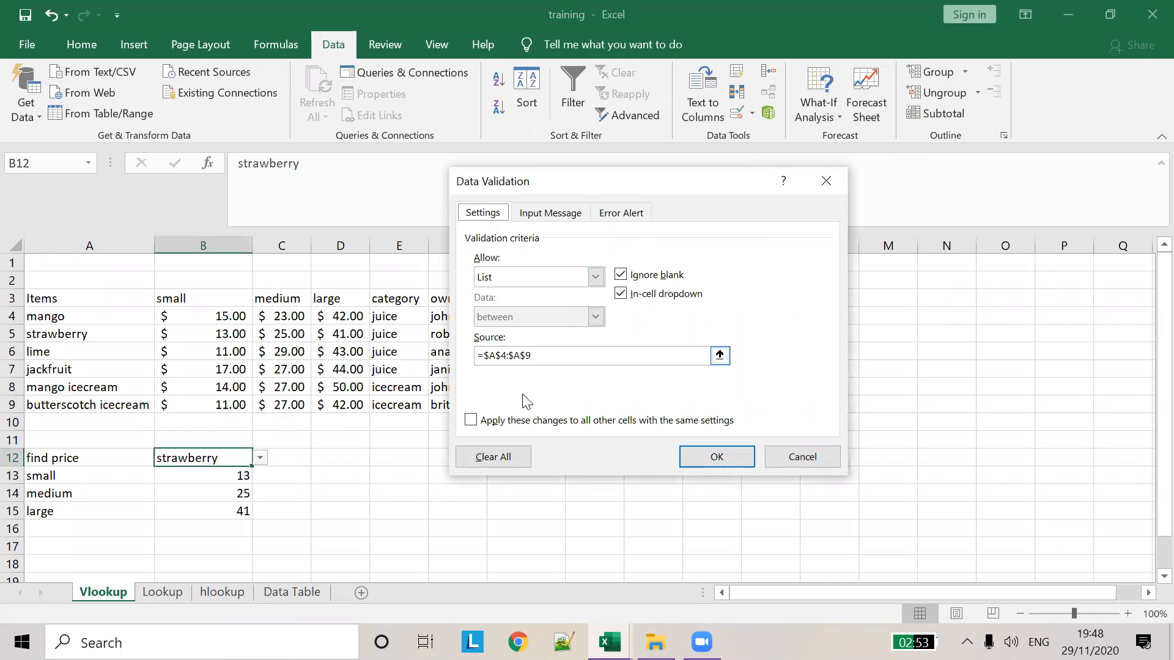
click(499, 363)
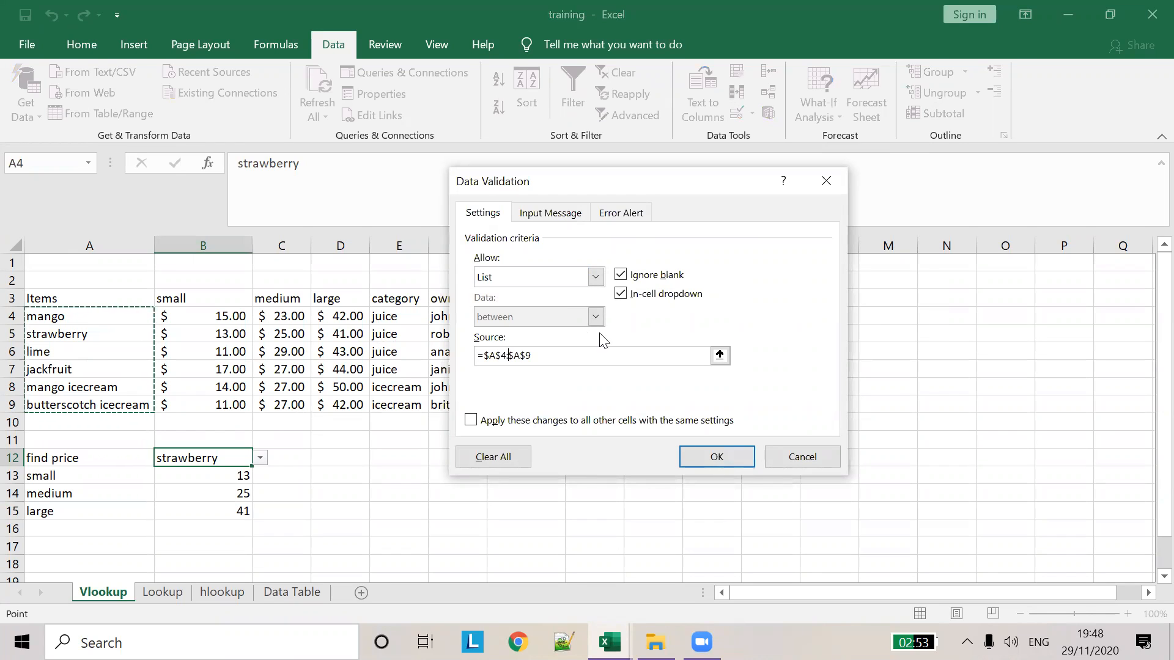
click(549, 213)
click(629, 214)
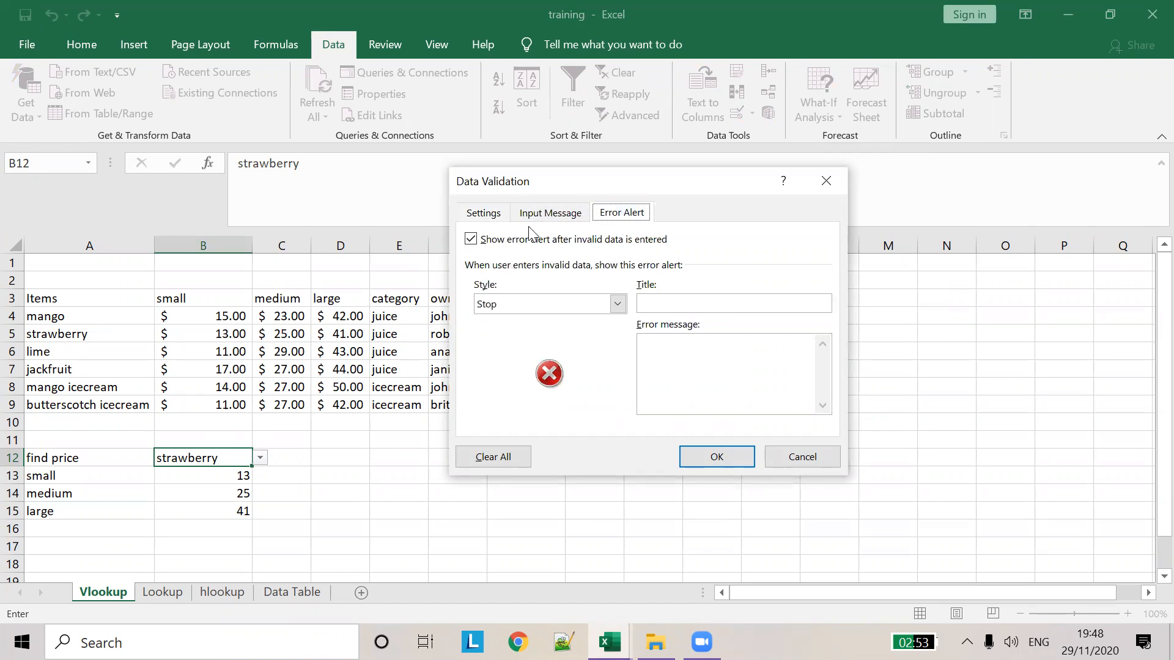
click(728, 456)
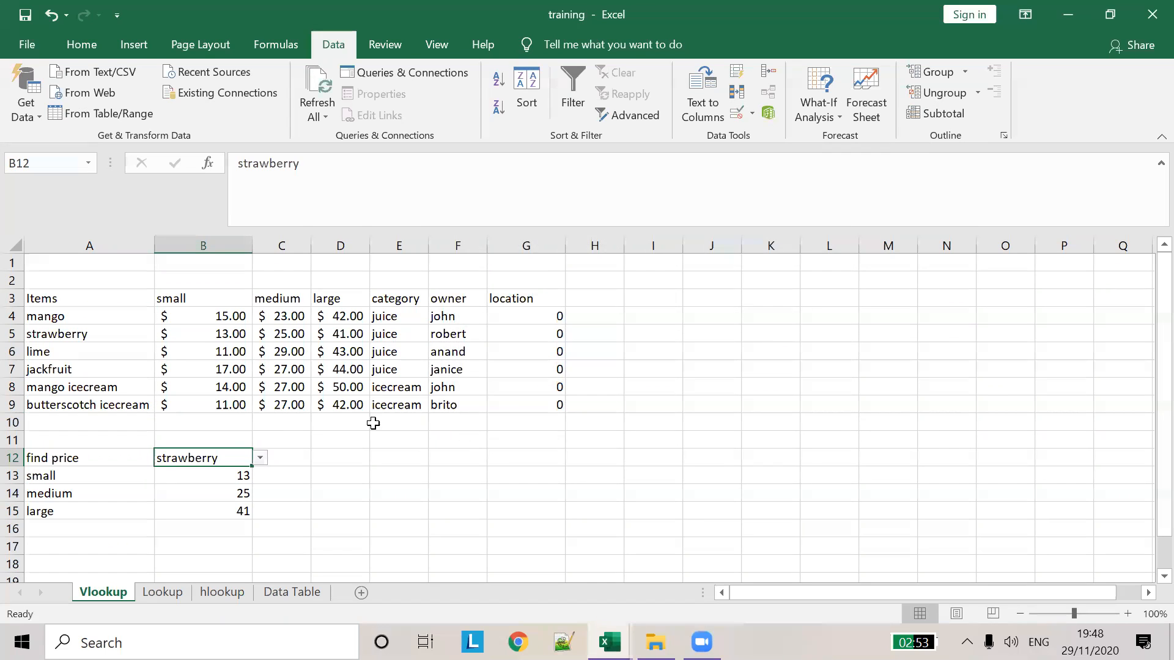
click(260, 458)
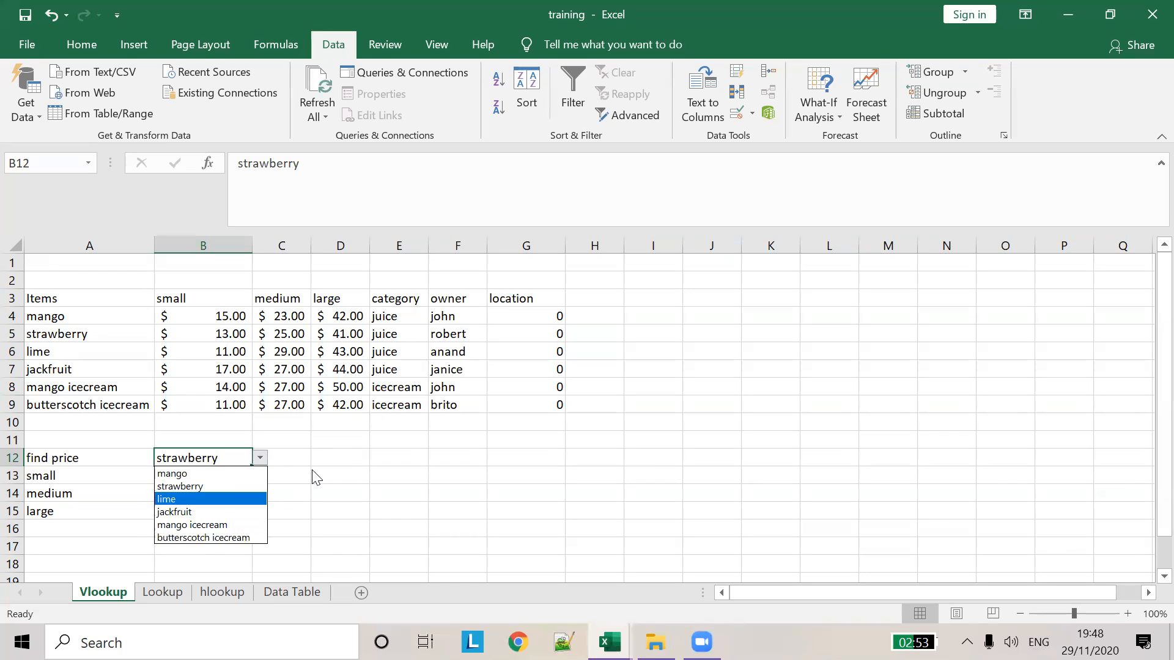
key(Escape)
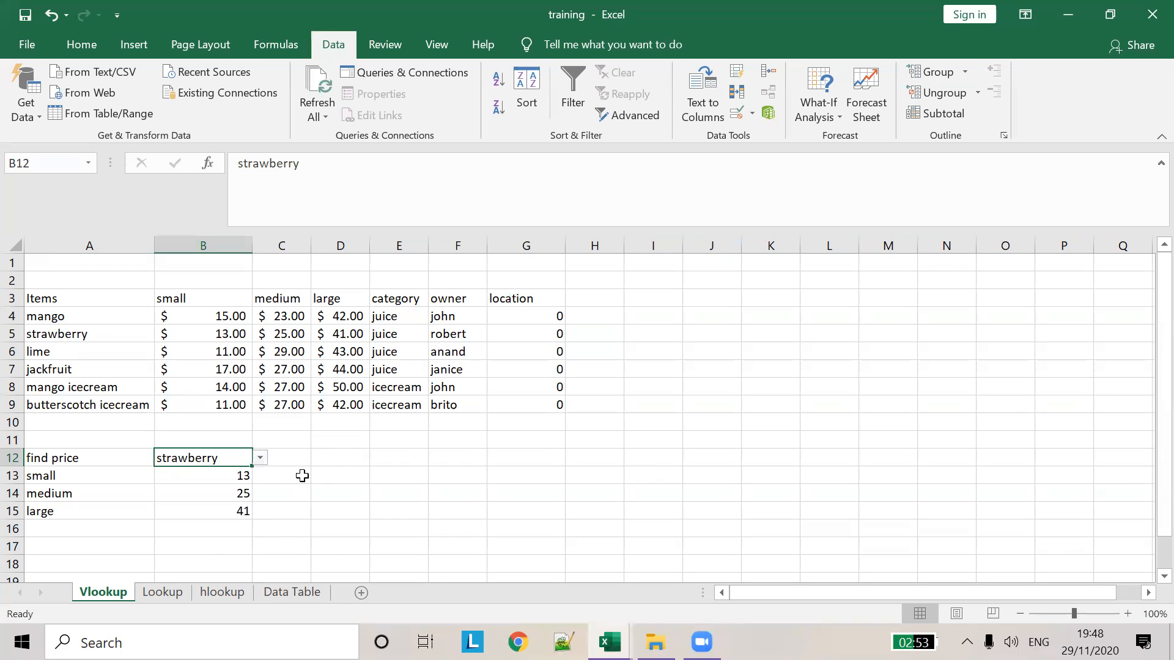
Examine the small price VLOOKUP formula in B13 and its lookup value in B12
click(228, 477)
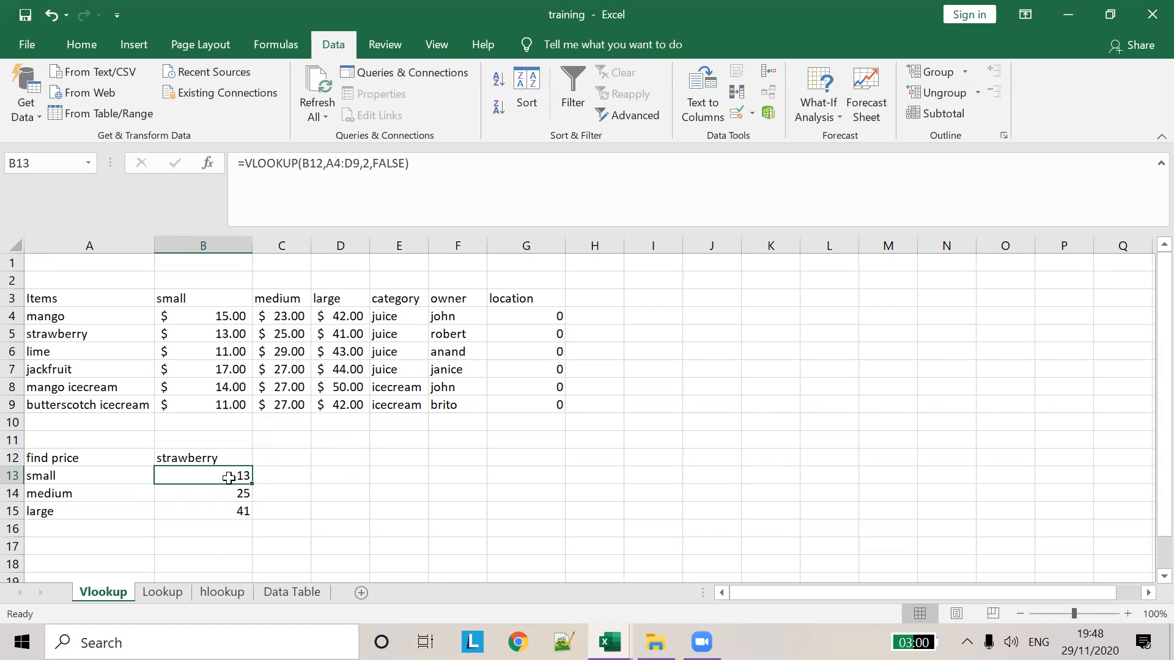
click(312, 166)
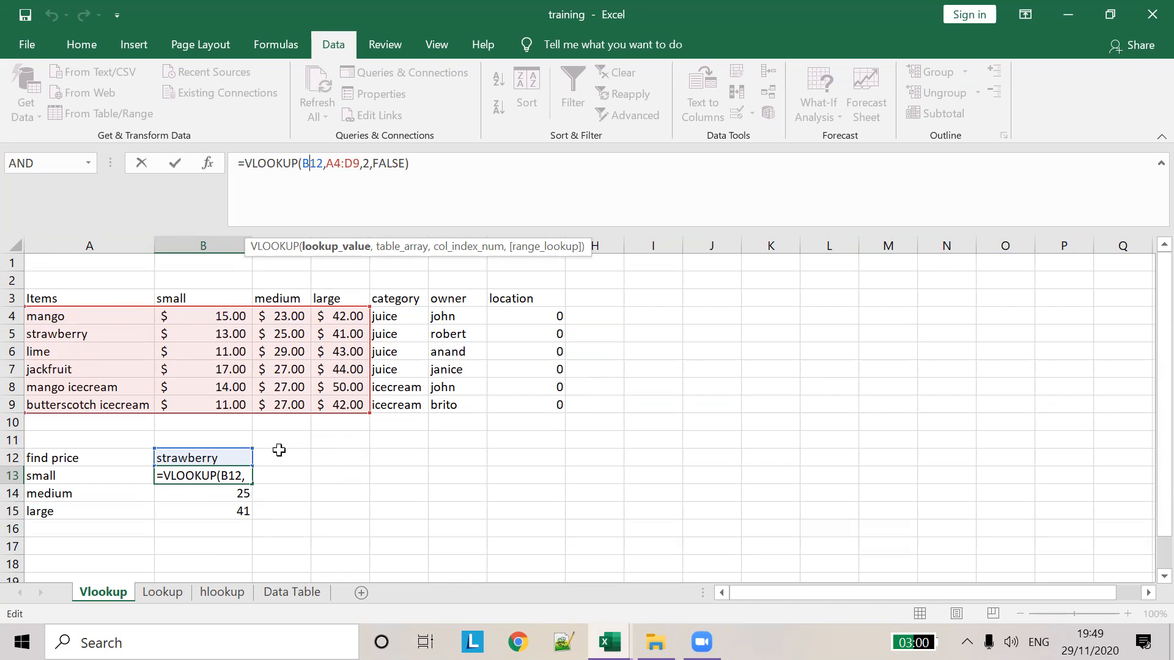
click(227, 460)
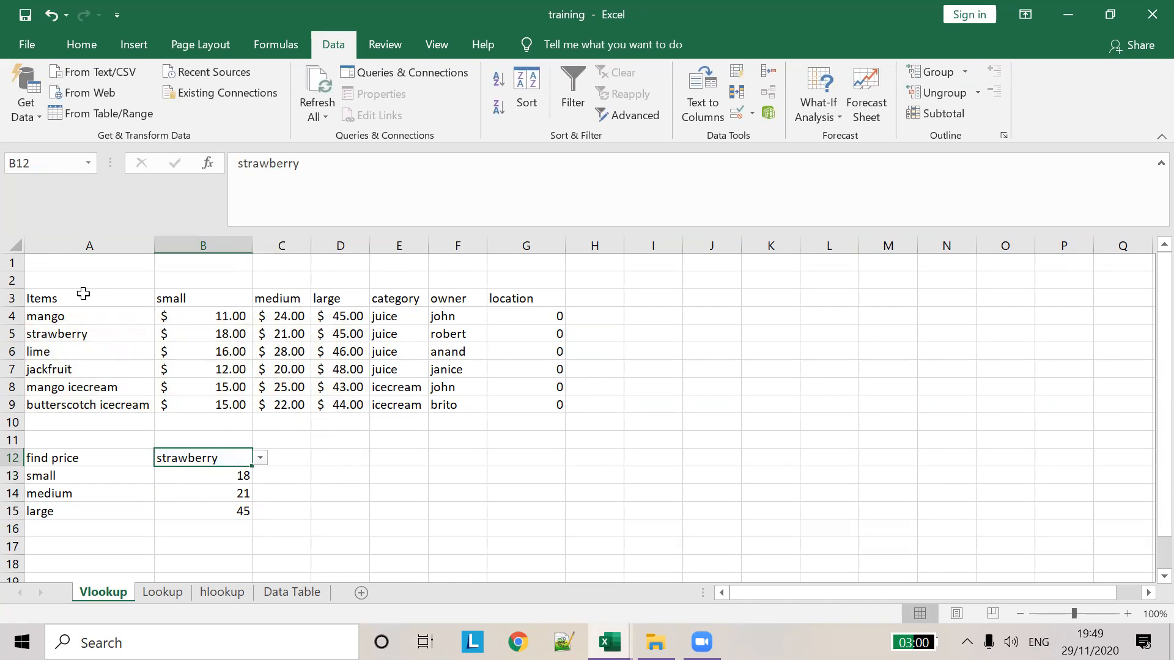
Trace the strawberry lookup from the Items column across the table array A4:D9 to its small price in B5
drag(82, 292, 79, 337)
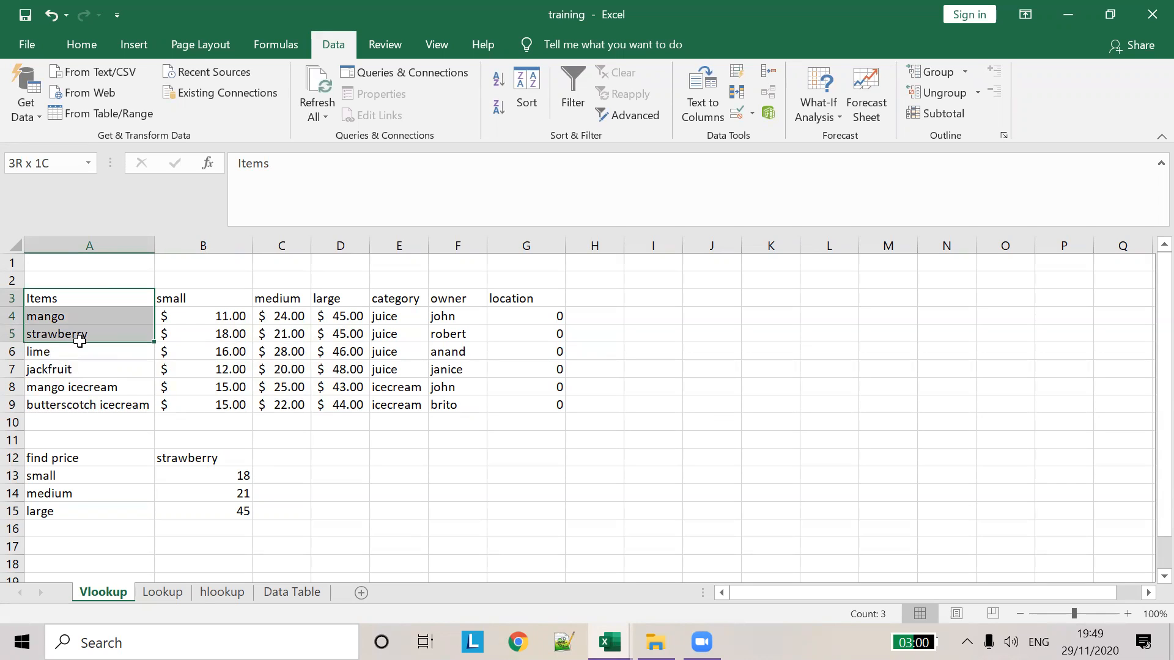
click(66, 332)
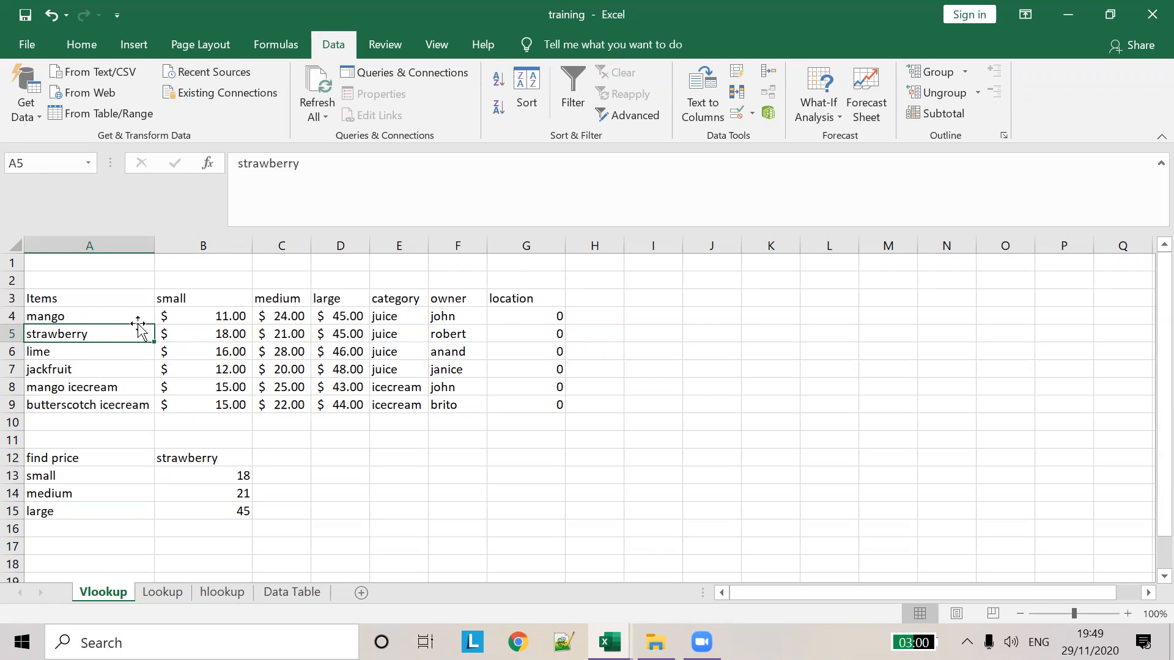
drag(94, 309, 335, 406)
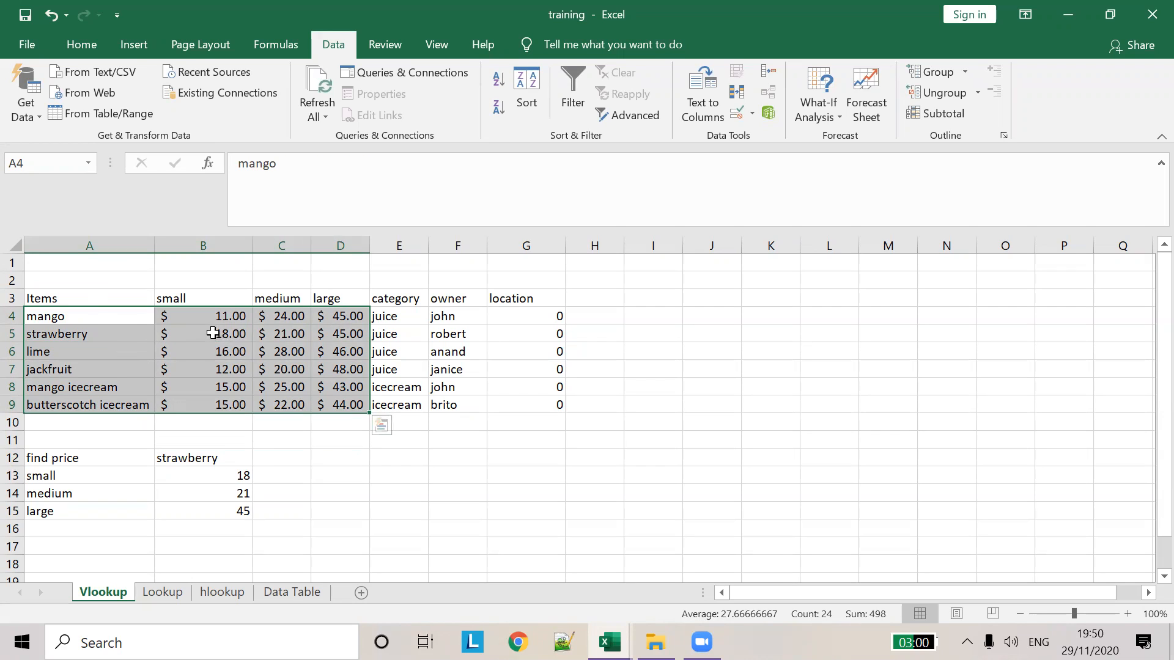
click(213, 333)
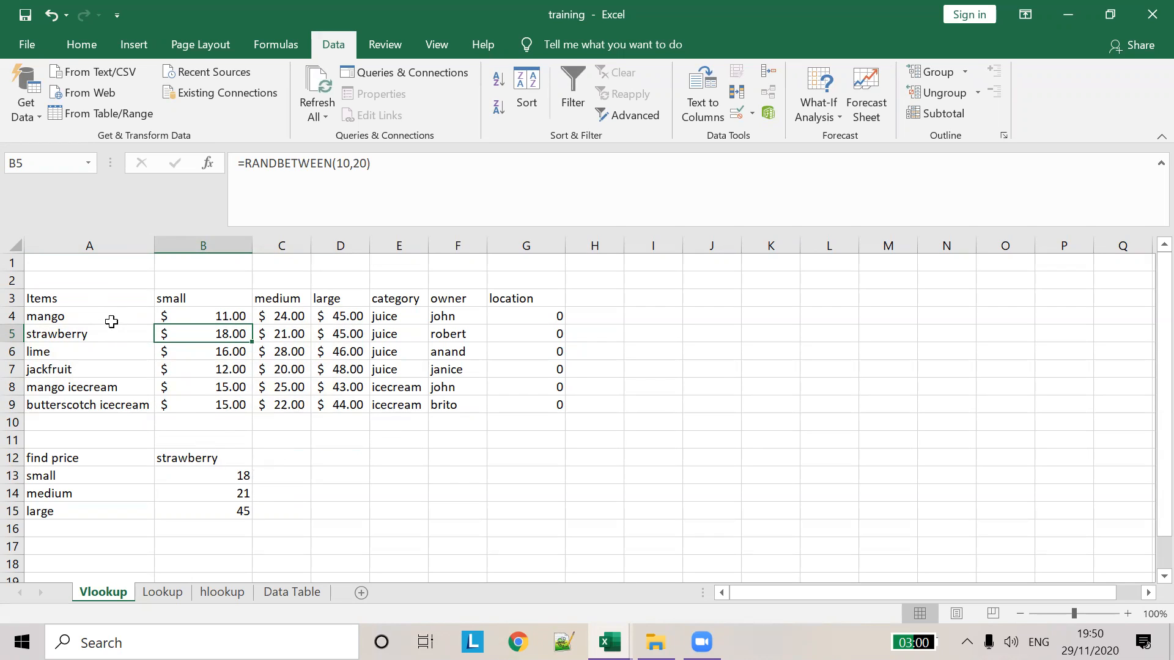
drag(95, 300, 233, 336)
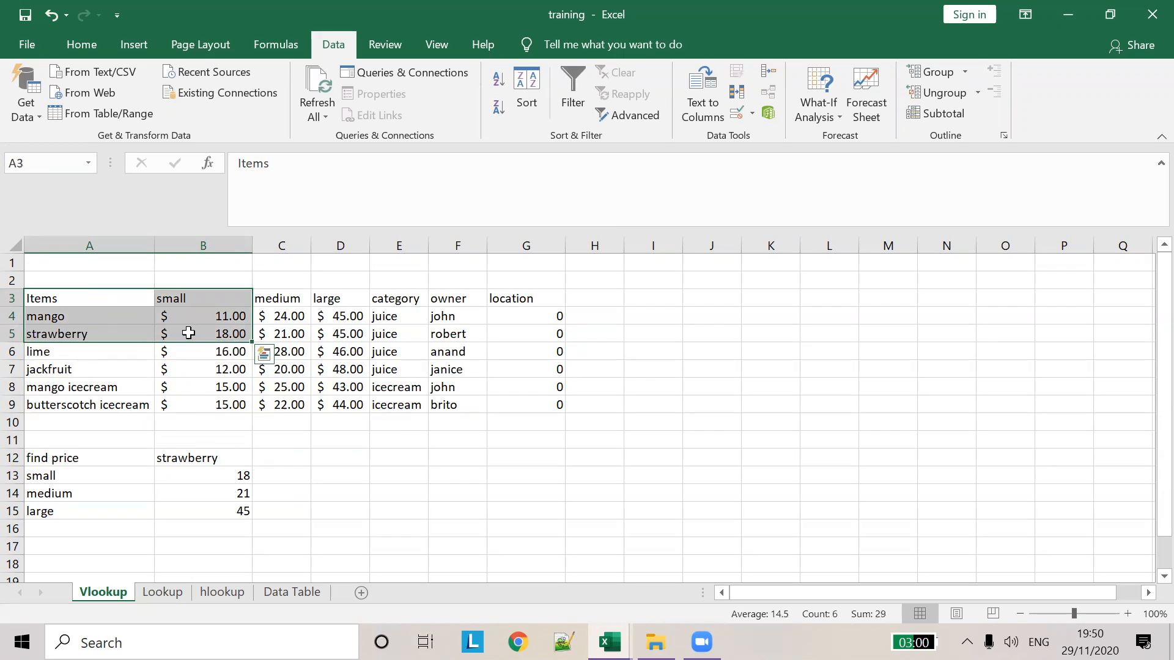
Compare strawberry's small price in B5 with the VLOOKUP result in B13 and examine that formula's column index argument
click(188, 332)
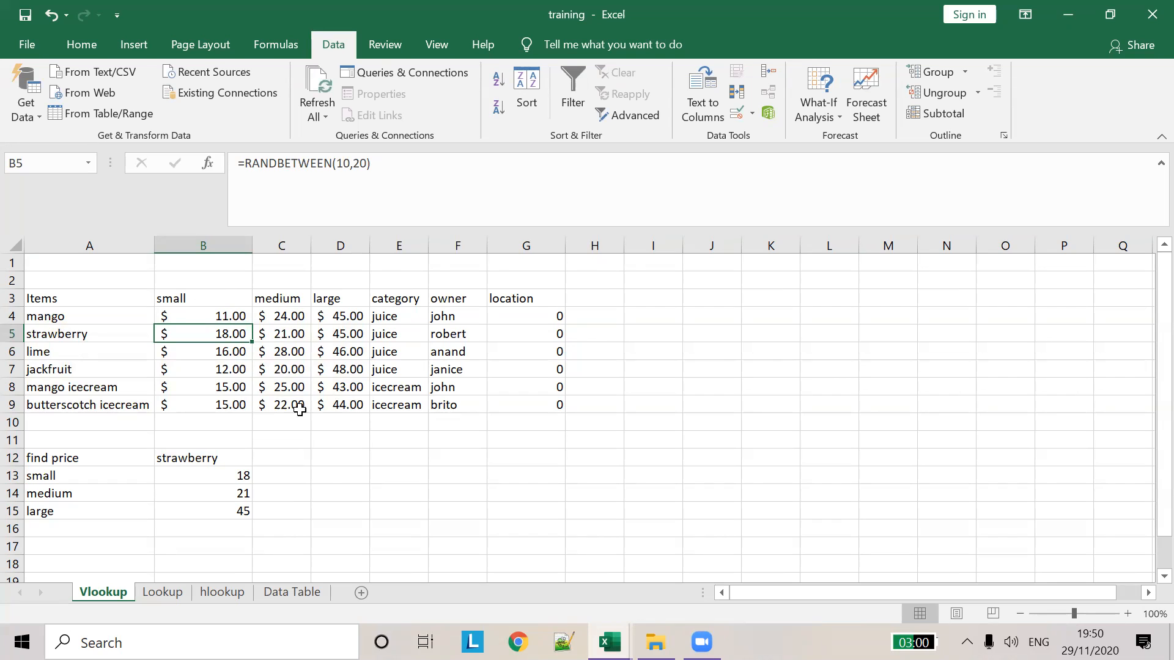
click(237, 475)
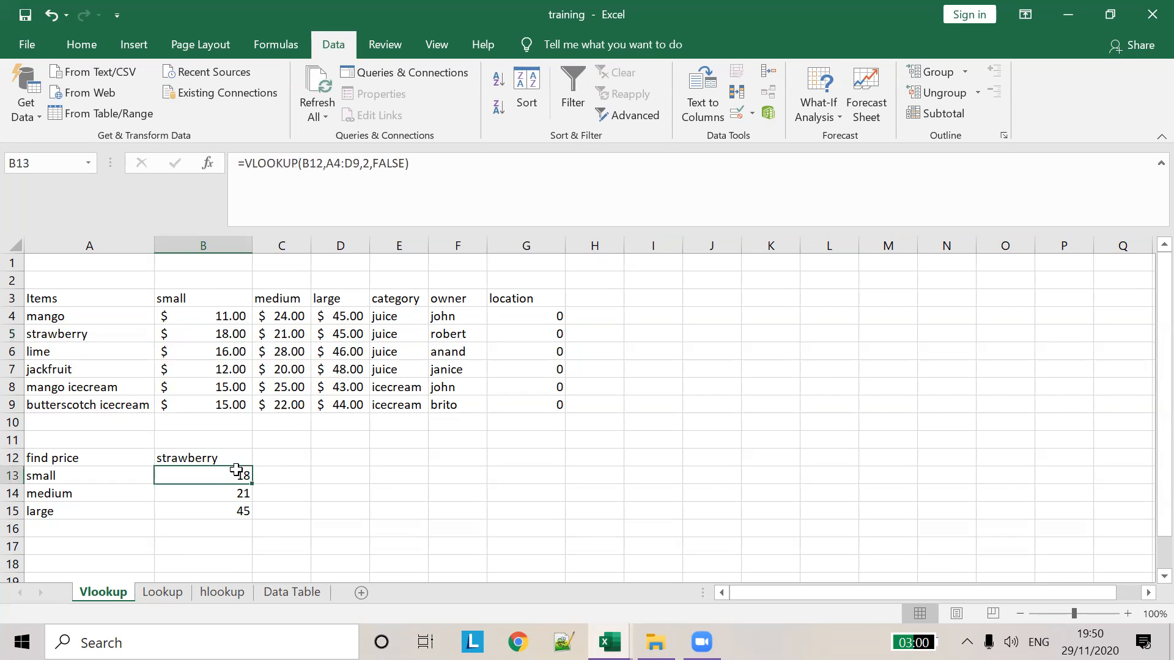
click(360, 163)
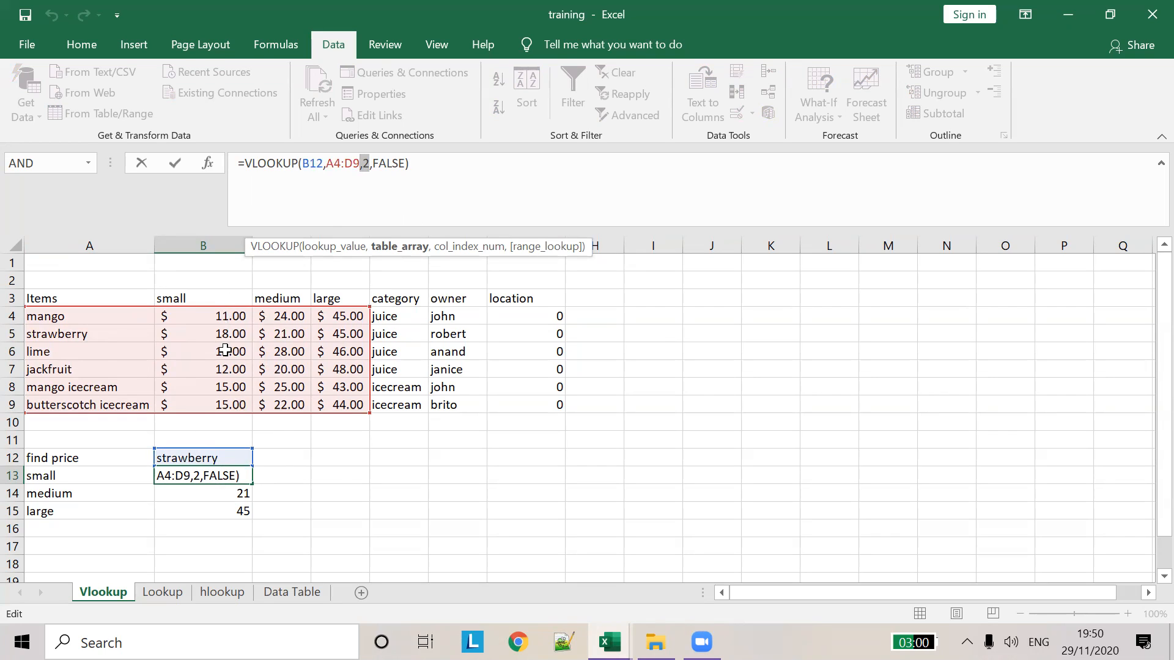
Examine the medium and large VLOOKUP formulas in B14 and B15, including the range lookup argument in B15
click(241, 492)
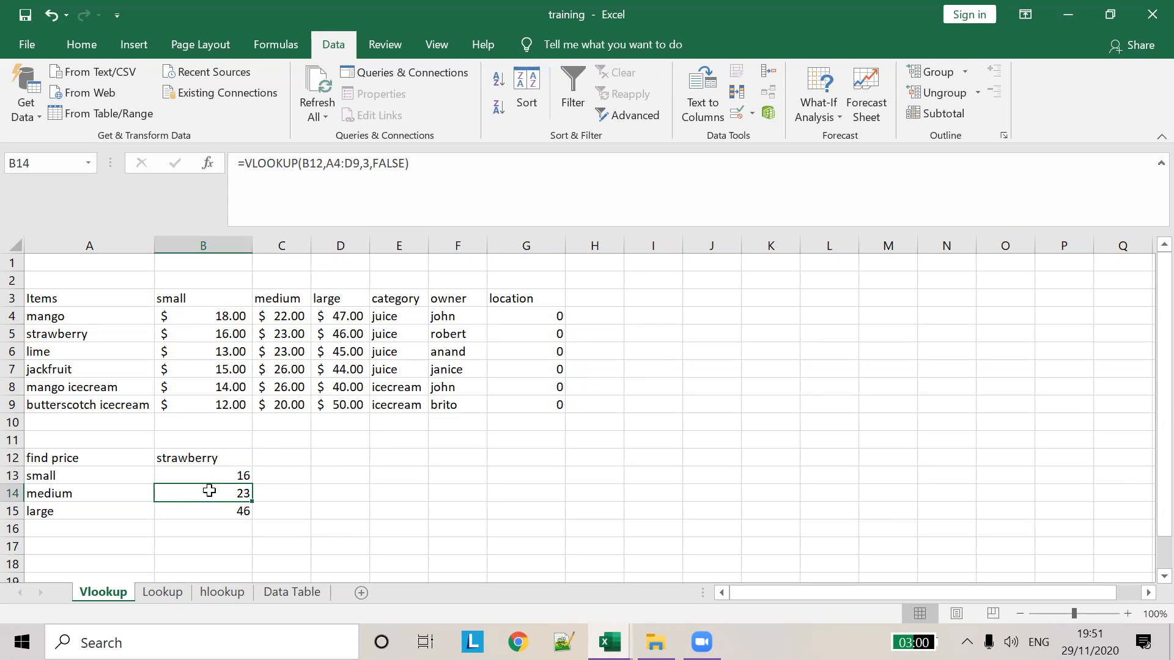
click(241, 511)
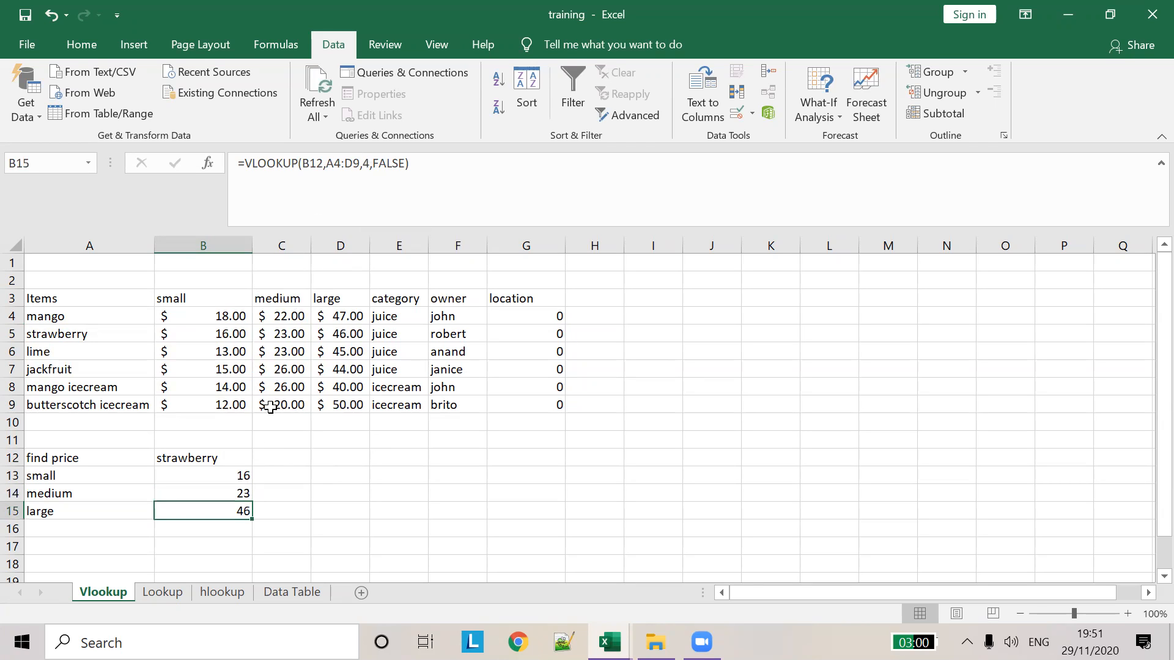
click(391, 174)
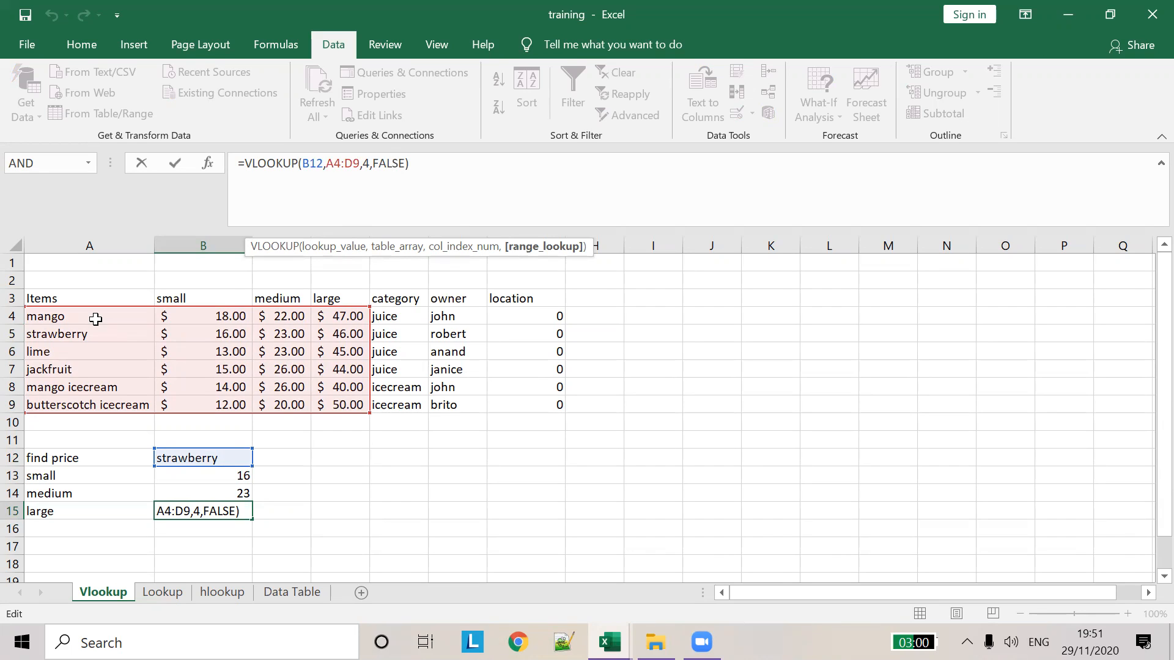
click(432, 492)
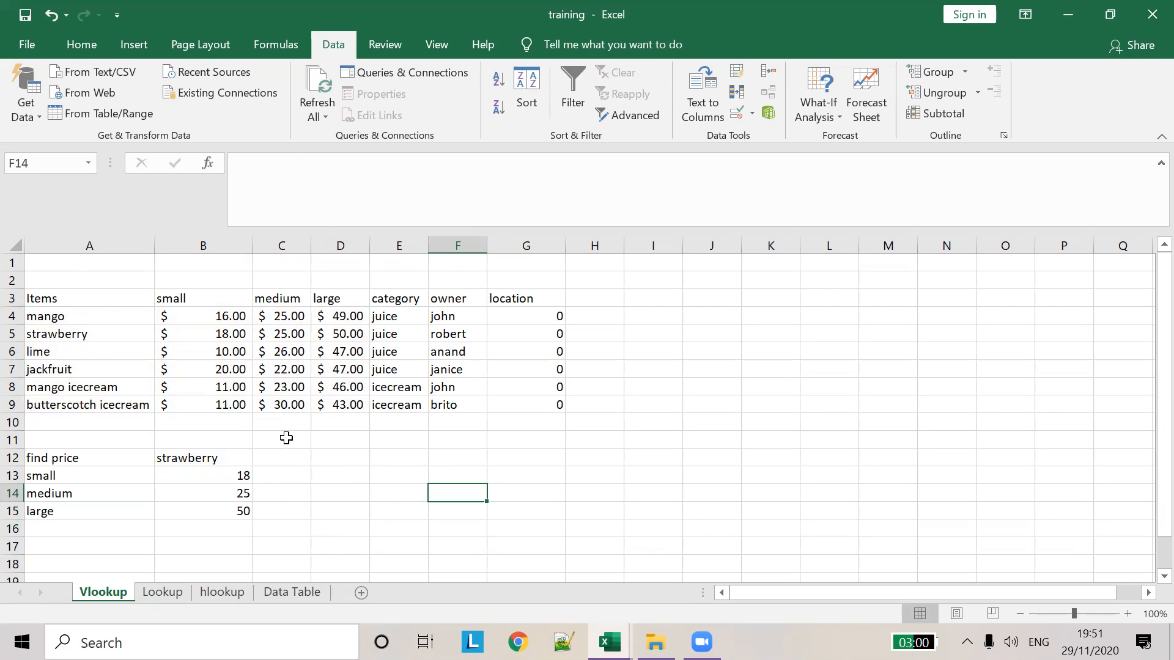
click(233, 476)
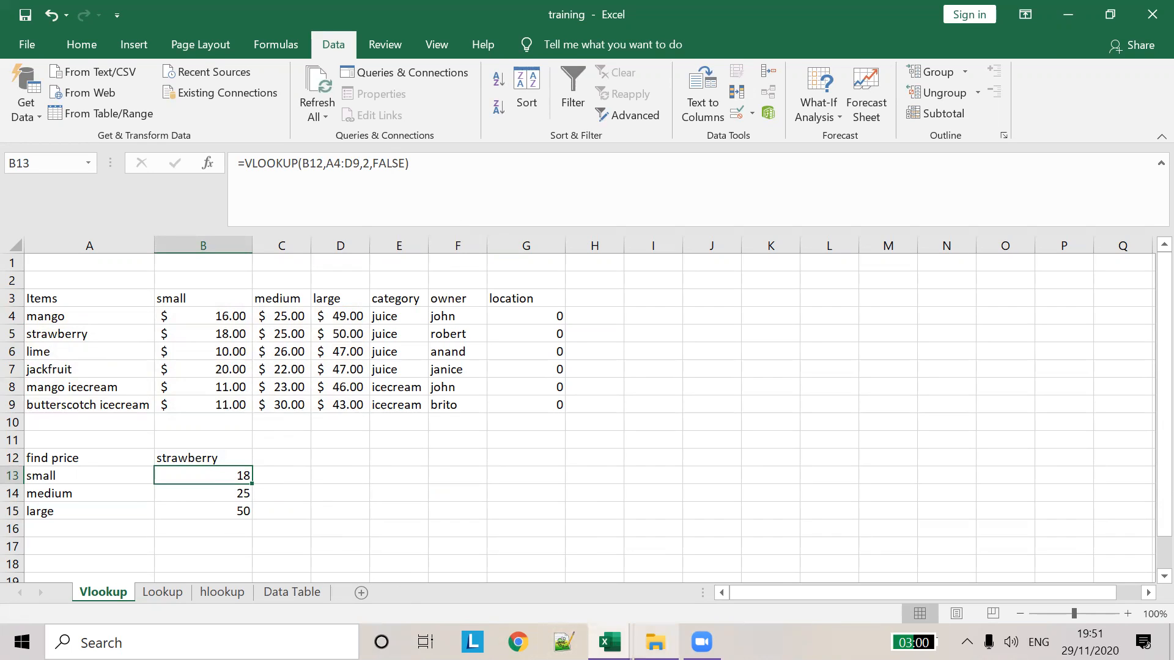
click(702, 642)
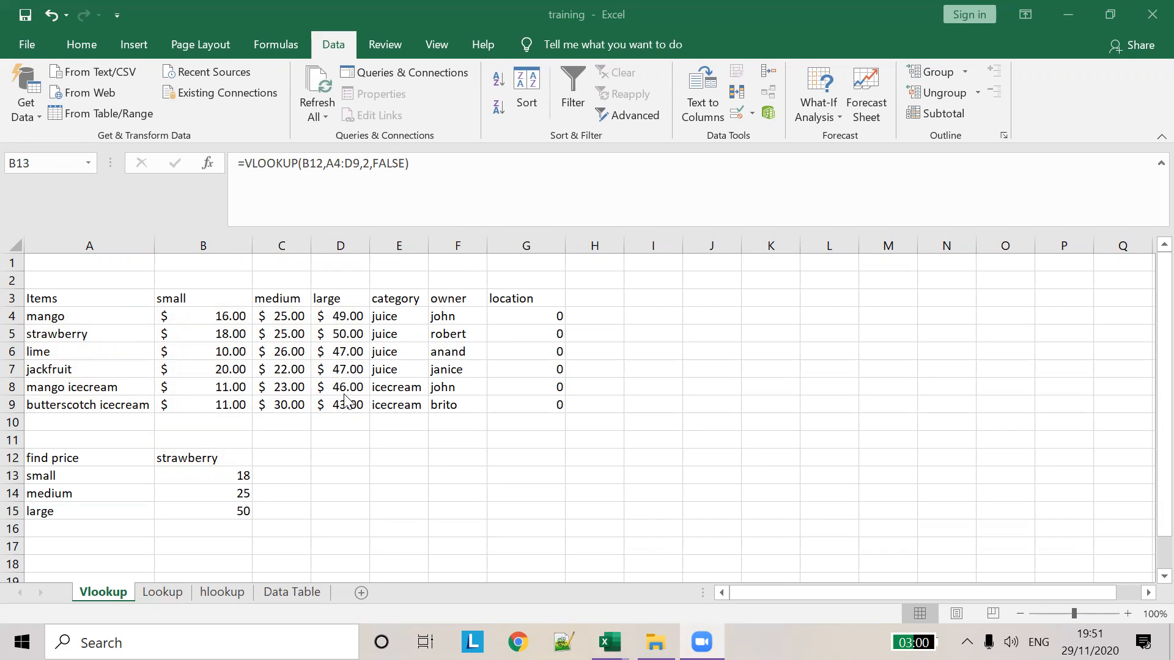
click(187, 480)
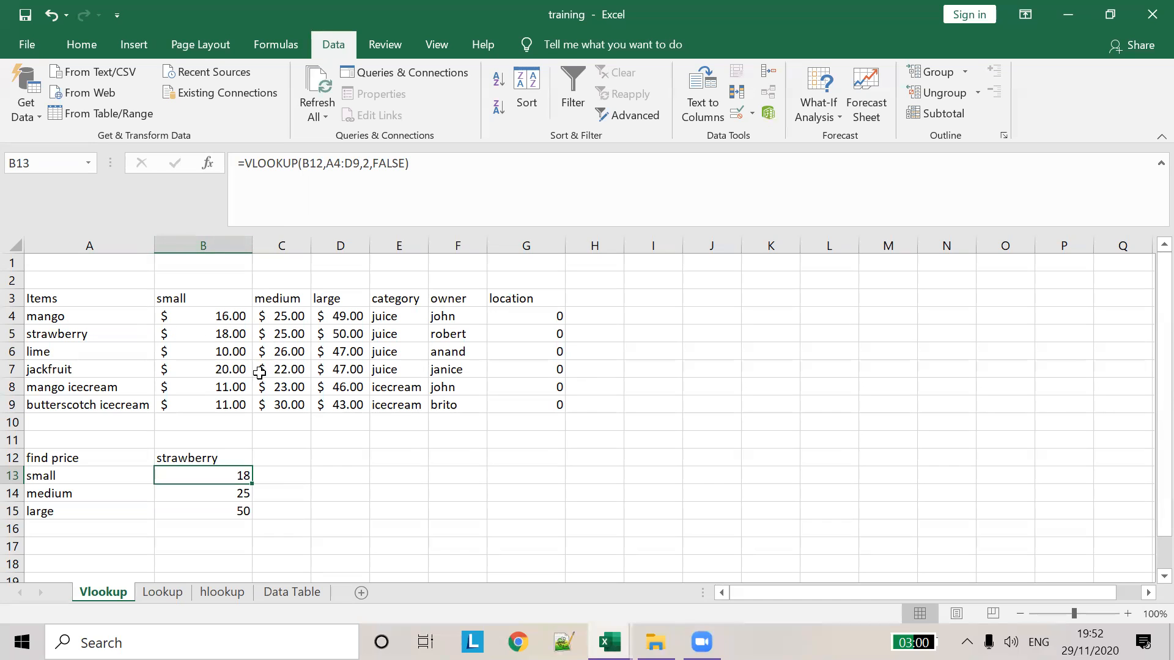
View the tables on the Lookup sheet, and review the location formula in G4 and the owner column F4:F9 on the Vlookup sheet
click(164, 592)
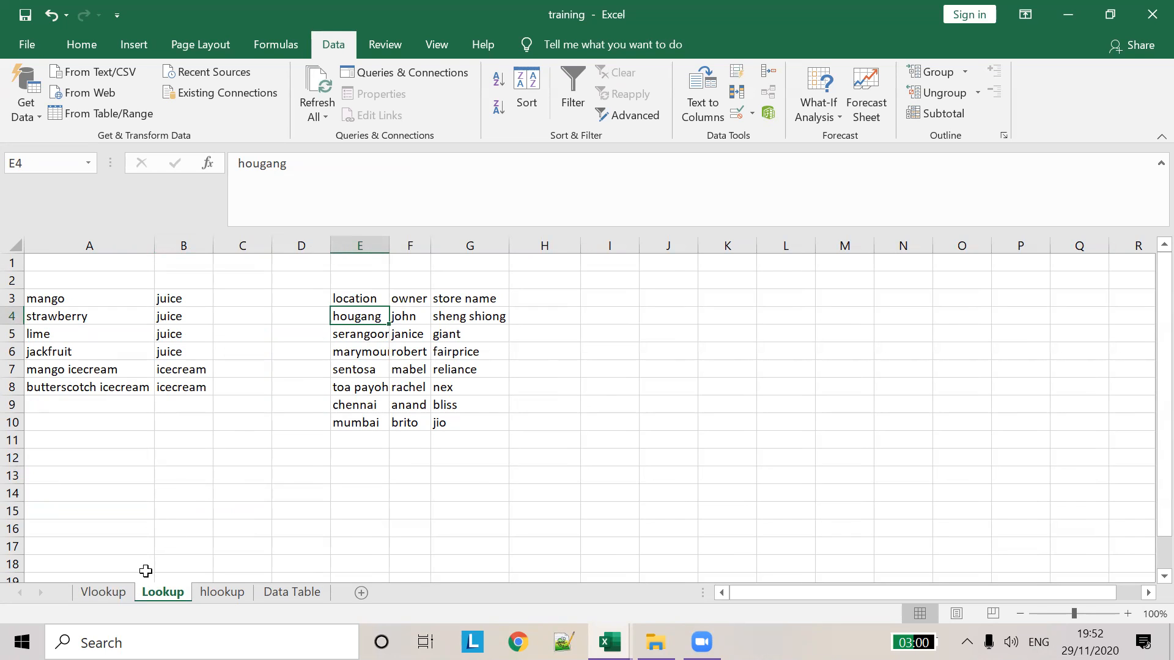
click(119, 592)
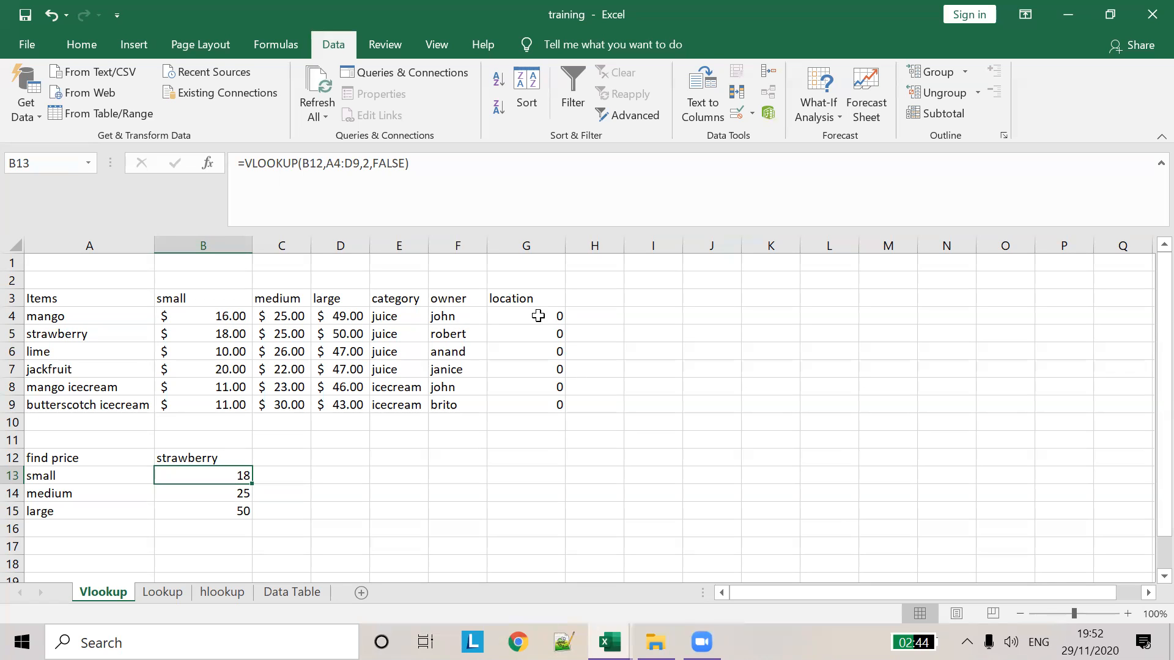
mouse_move(538, 316)
mouse_down()
mouse_move(558, 401)
mouse_move(538, 320)
mouse_up()
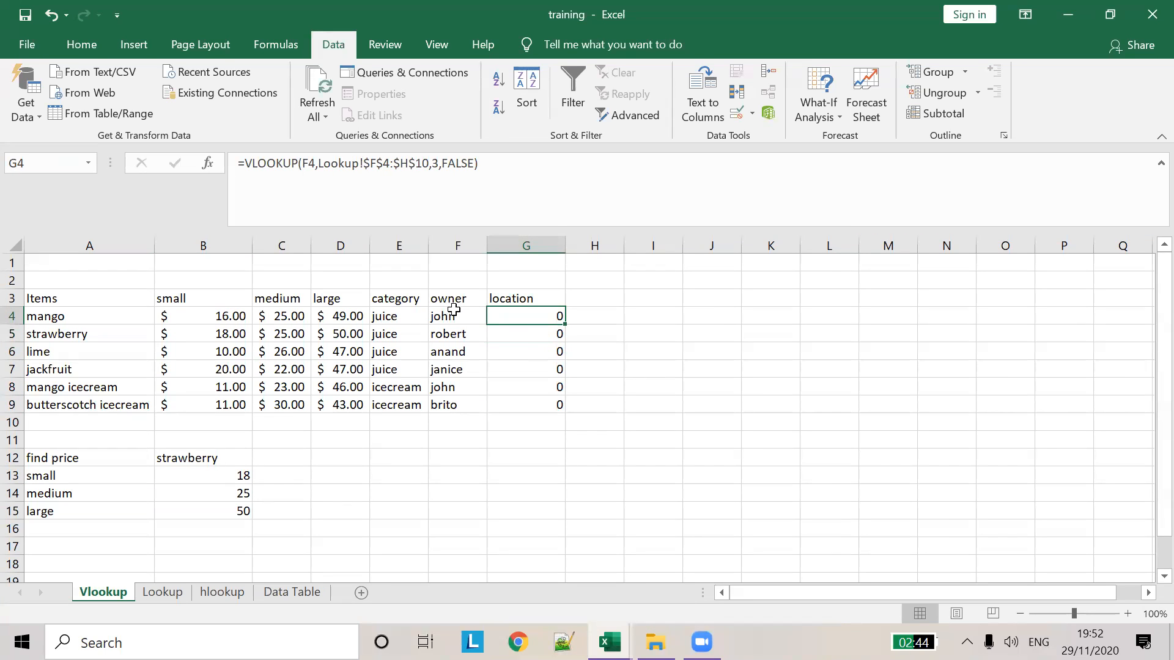
drag(456, 317, 473, 411)
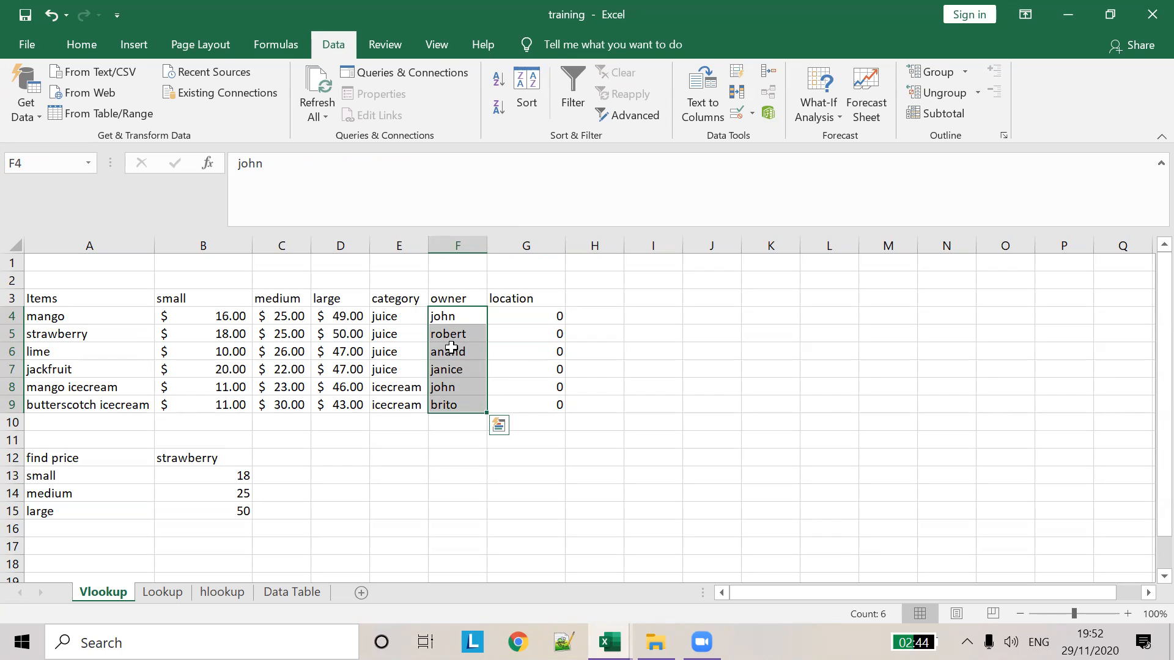
Review the category column E4:E9 and the VLOOKUP formula behind its first cell, E4
drag(395, 319, 415, 397)
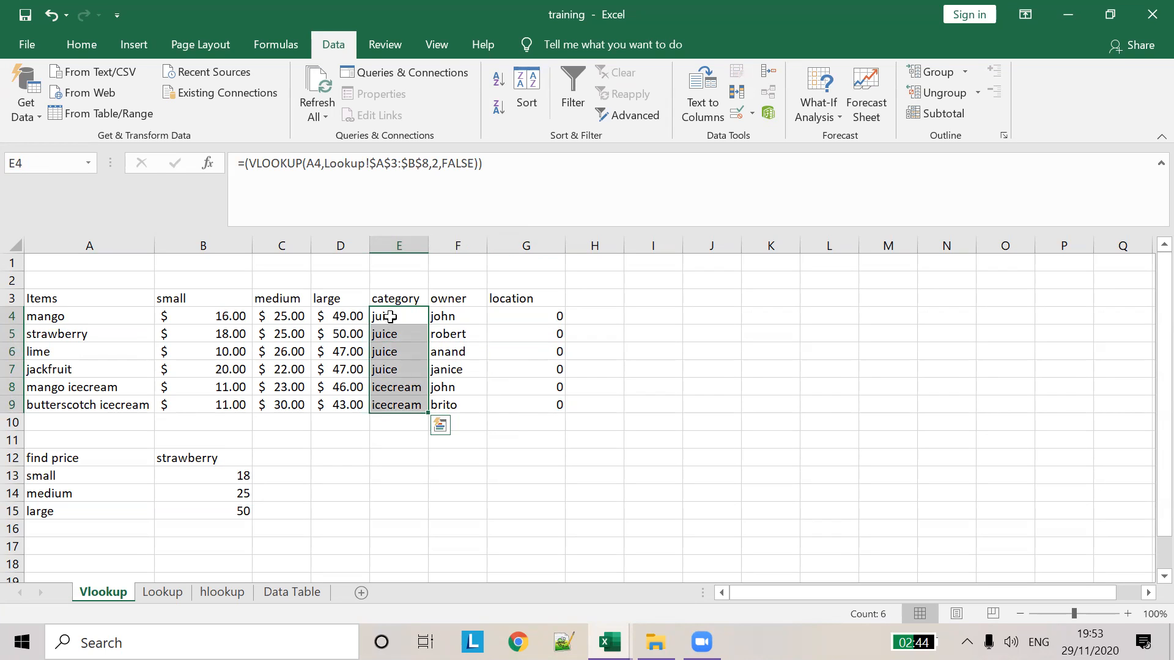
click(390, 317)
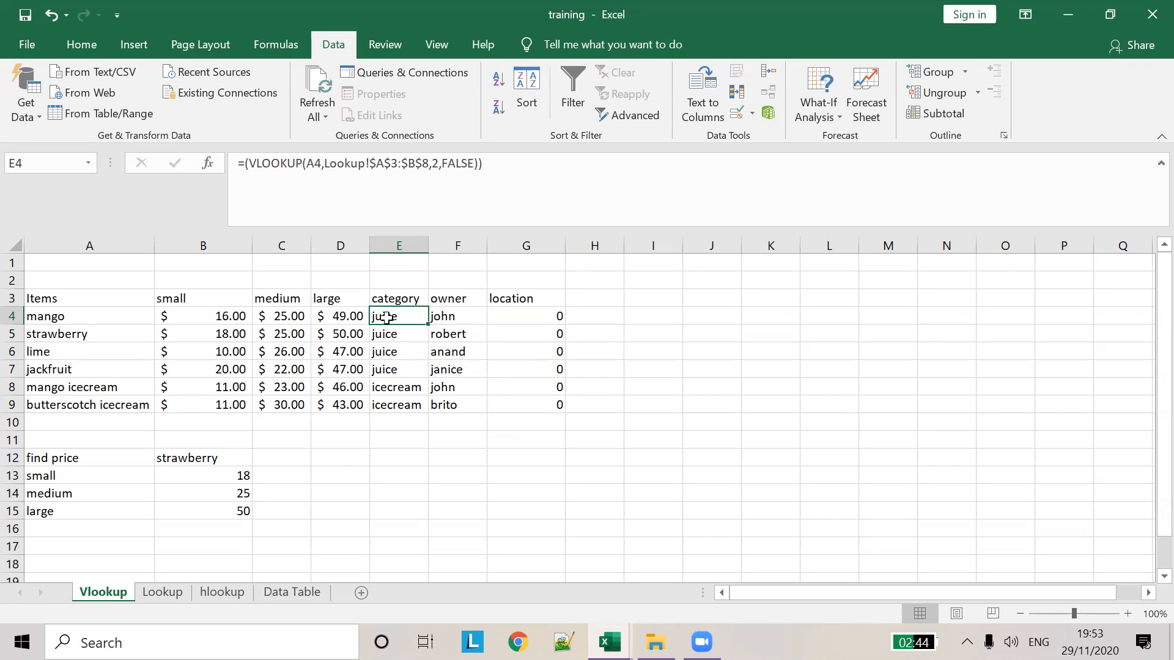
key(shift+Down)
key(shift+Down)
key(shift+Down)
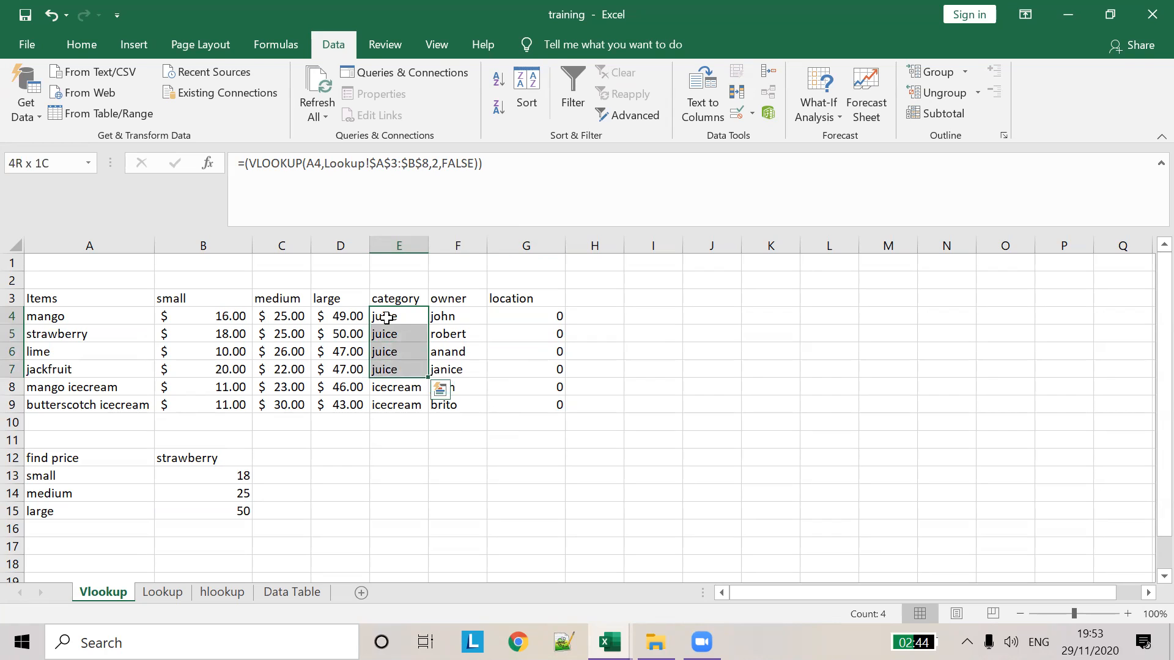
key(shift+Down)
click(385, 317)
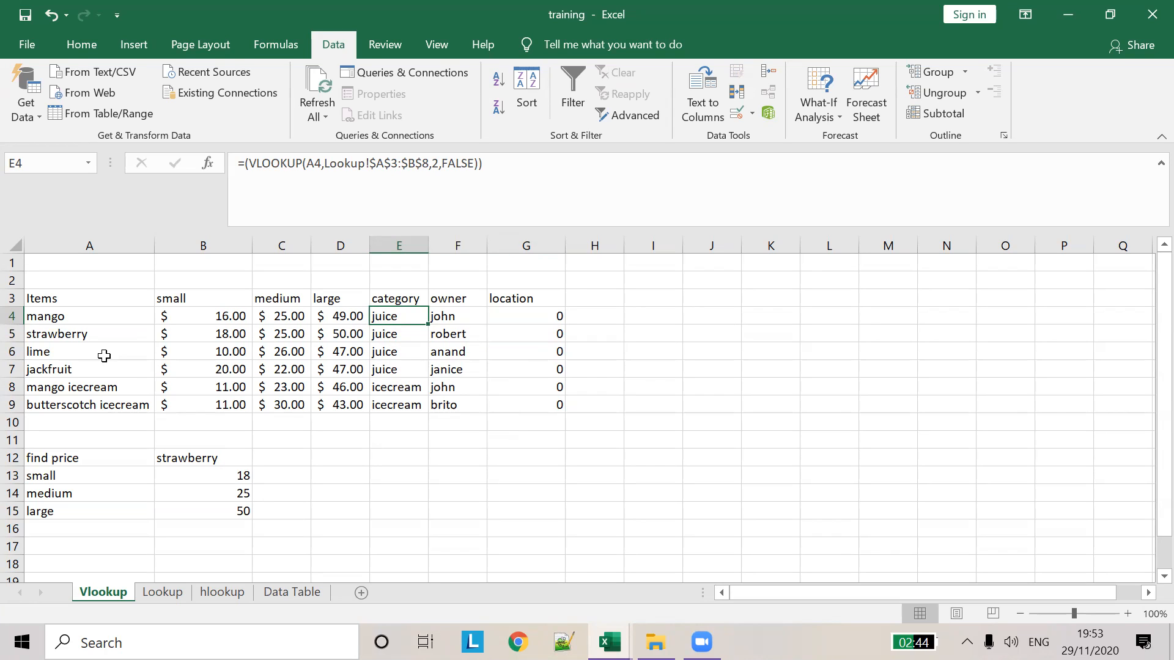
Examine the item and category pairs in A3:B8 on the Lookup sheet, and return to the Vlookup sheet
click(160, 592)
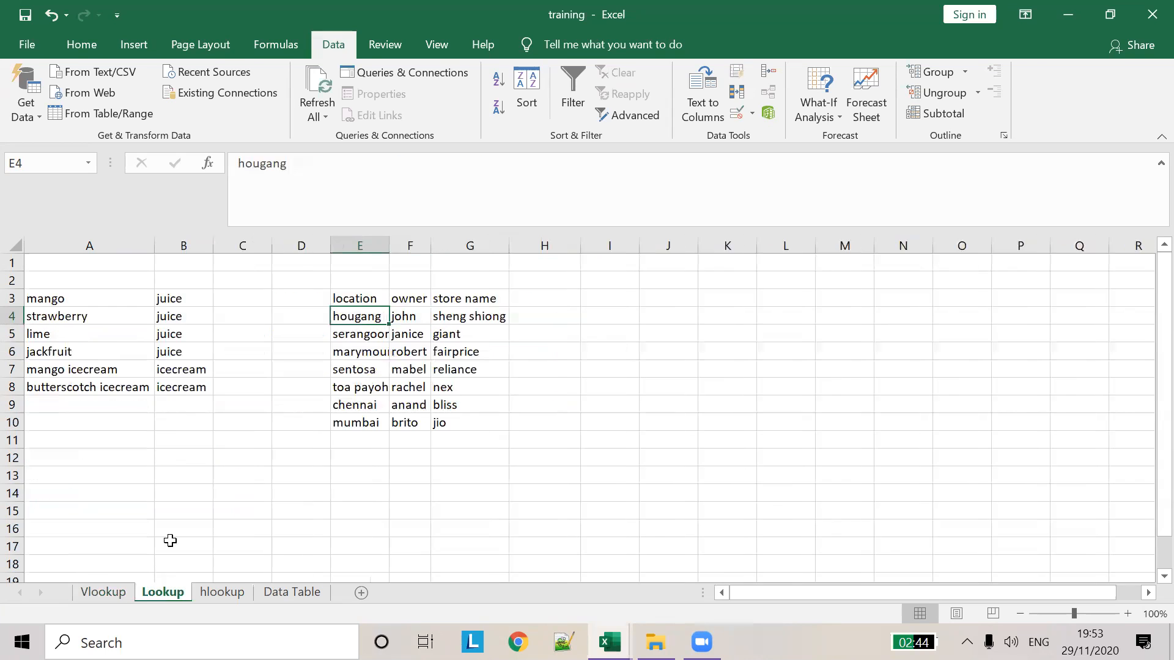
drag(66, 299, 176, 380)
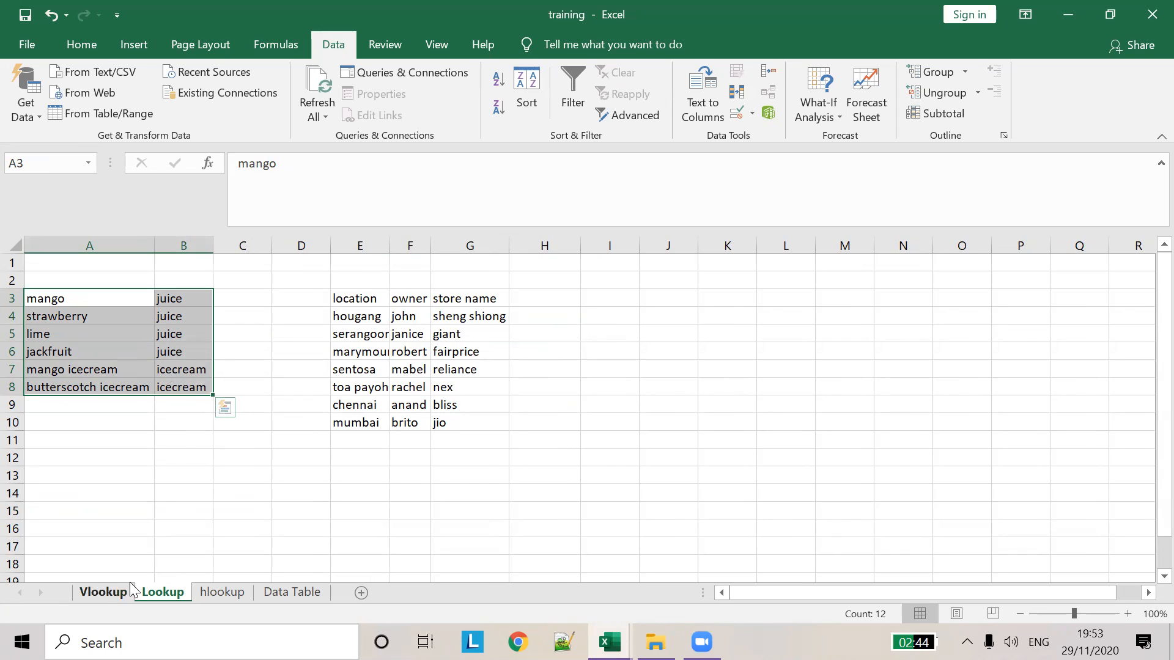
click(115, 594)
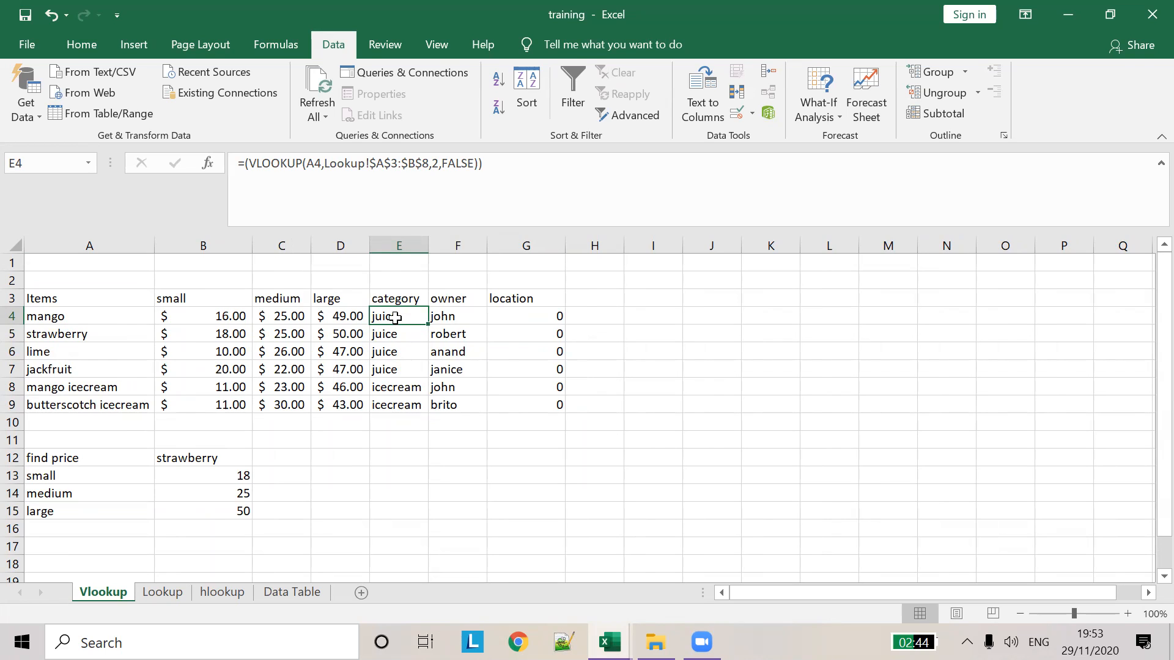
Examine the lookup value A4 and the table array Lookup!$A$3:$B$8 in the category formula in E4
click(66, 317)
click(454, 318)
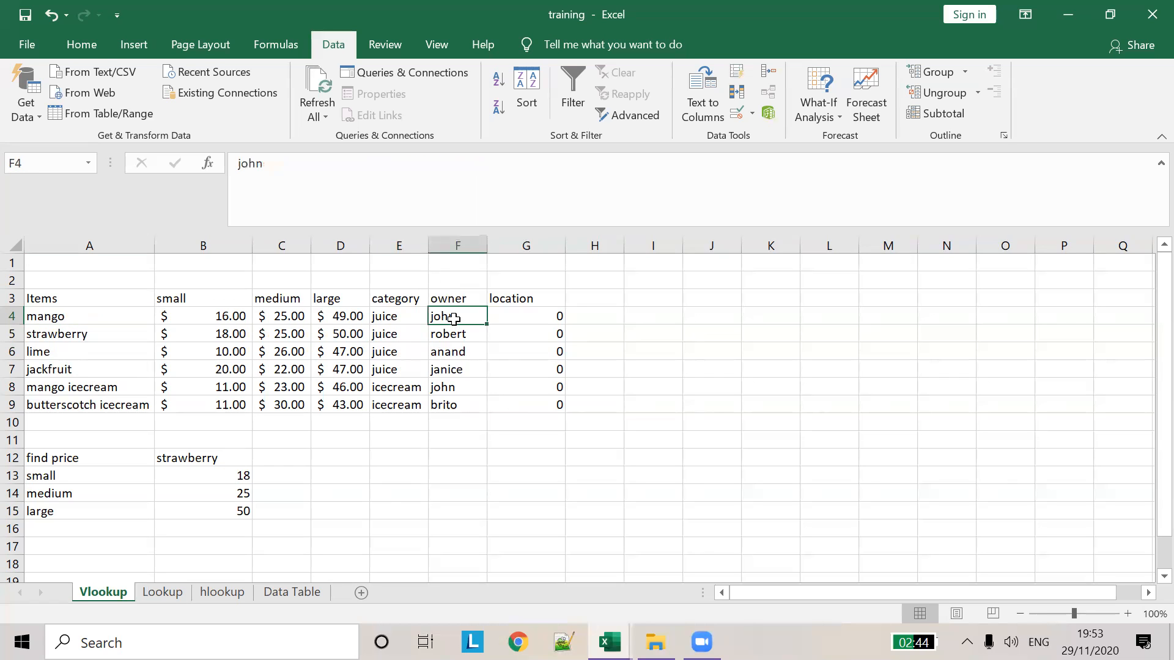
click(398, 314)
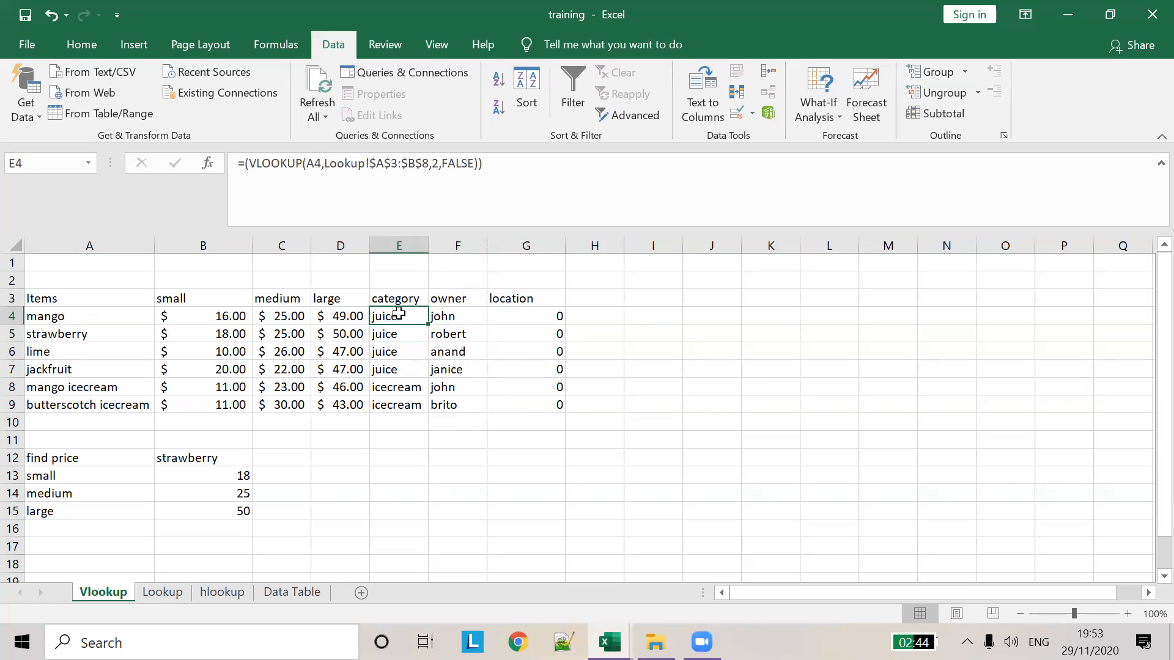
click(313, 164)
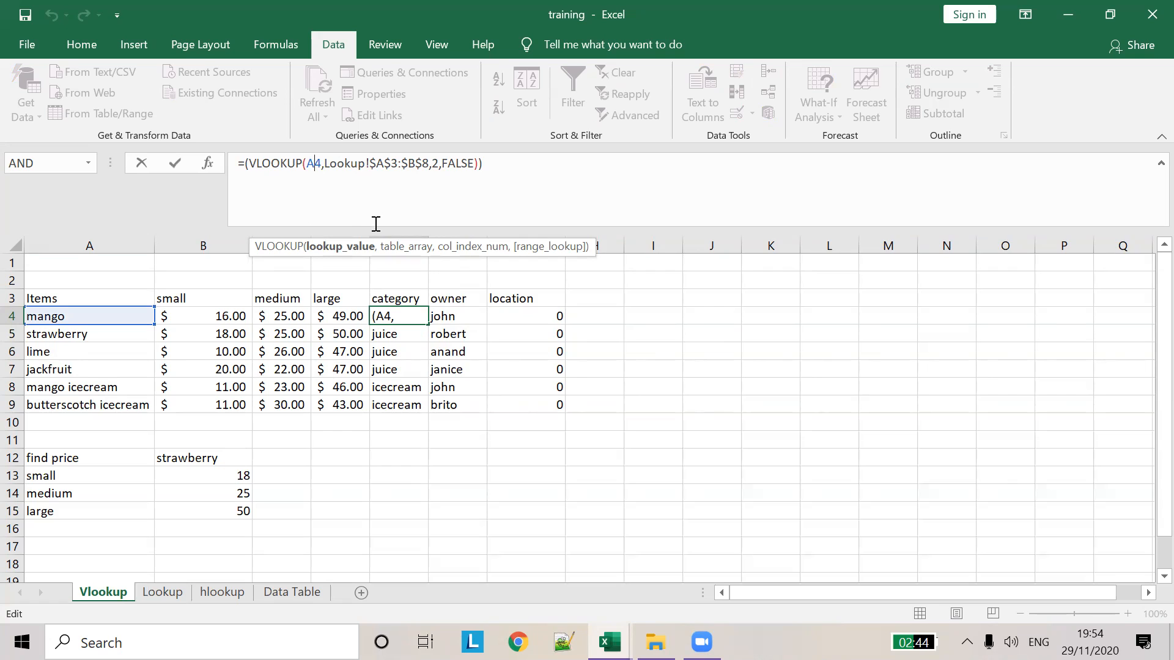
click(410, 248)
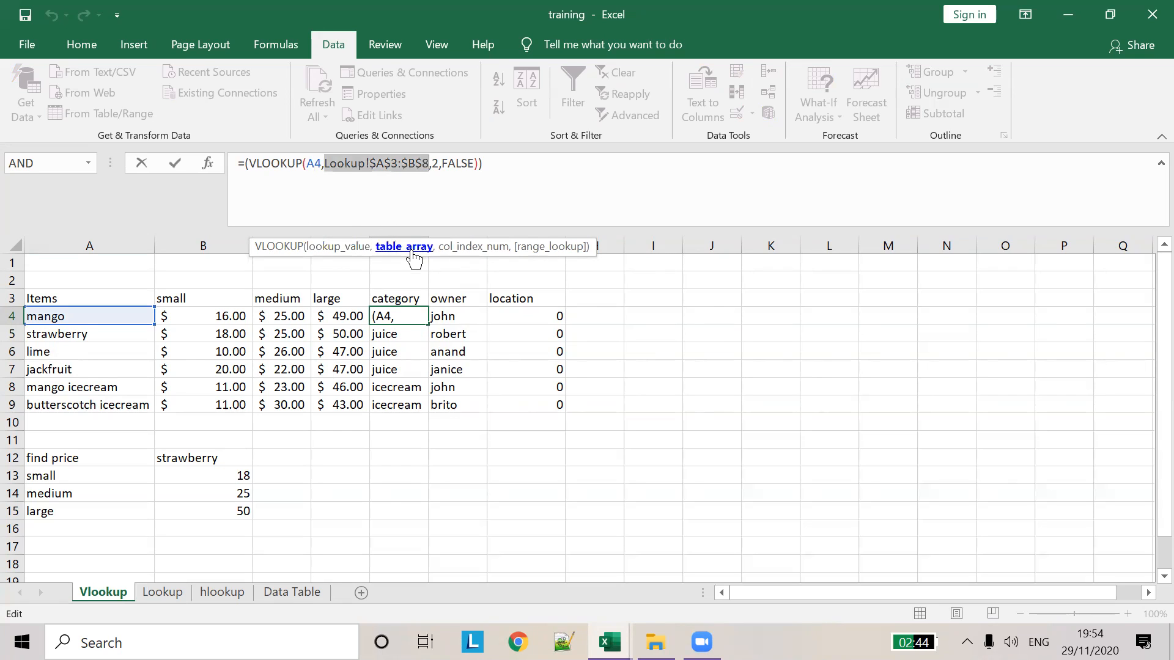
click(361, 165)
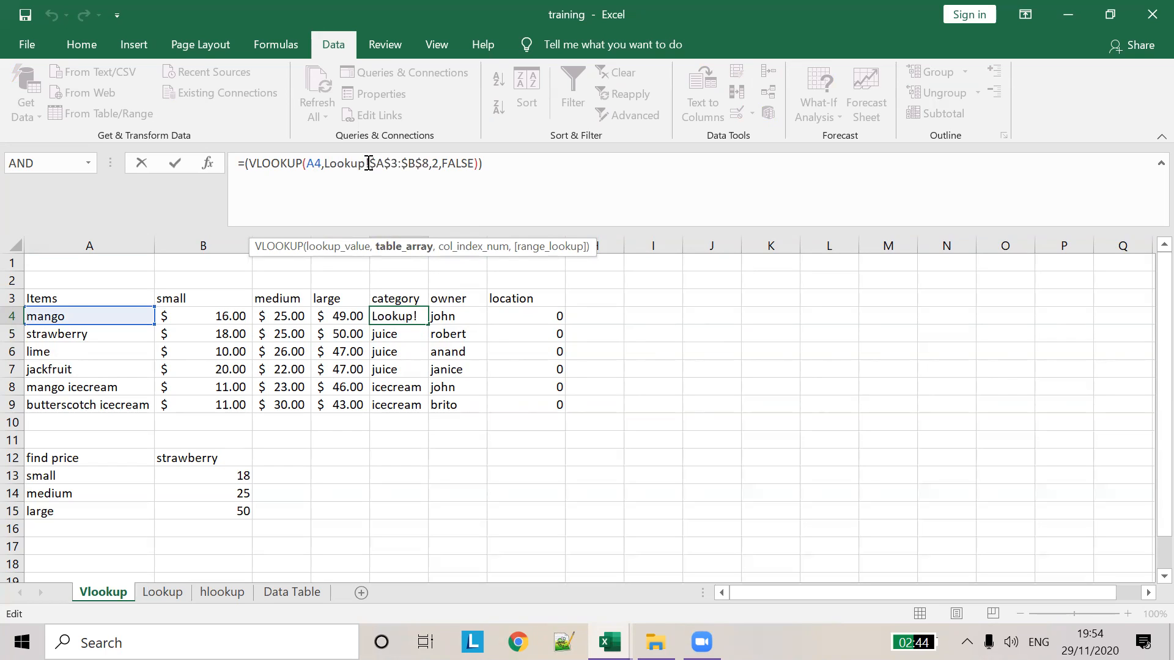
click(369, 164)
Match the E4 formula's table array to range A3:B8 on the Lookup sheet, comparing it with the Vlookup sheet
click(162, 592)
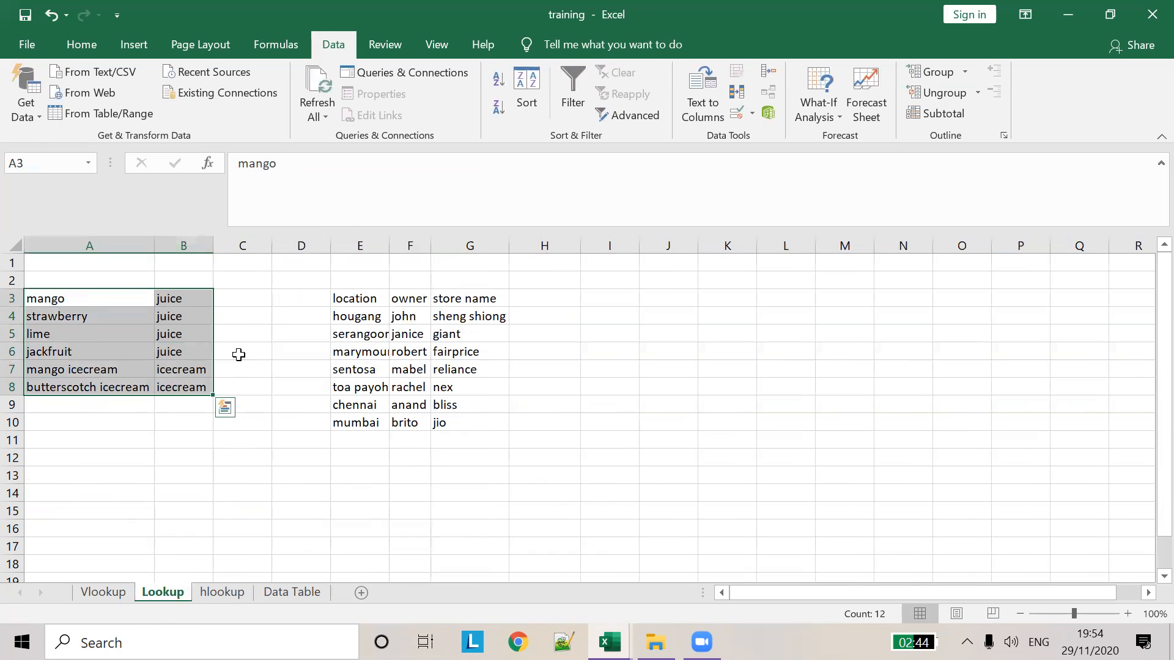
drag(53, 298, 192, 386)
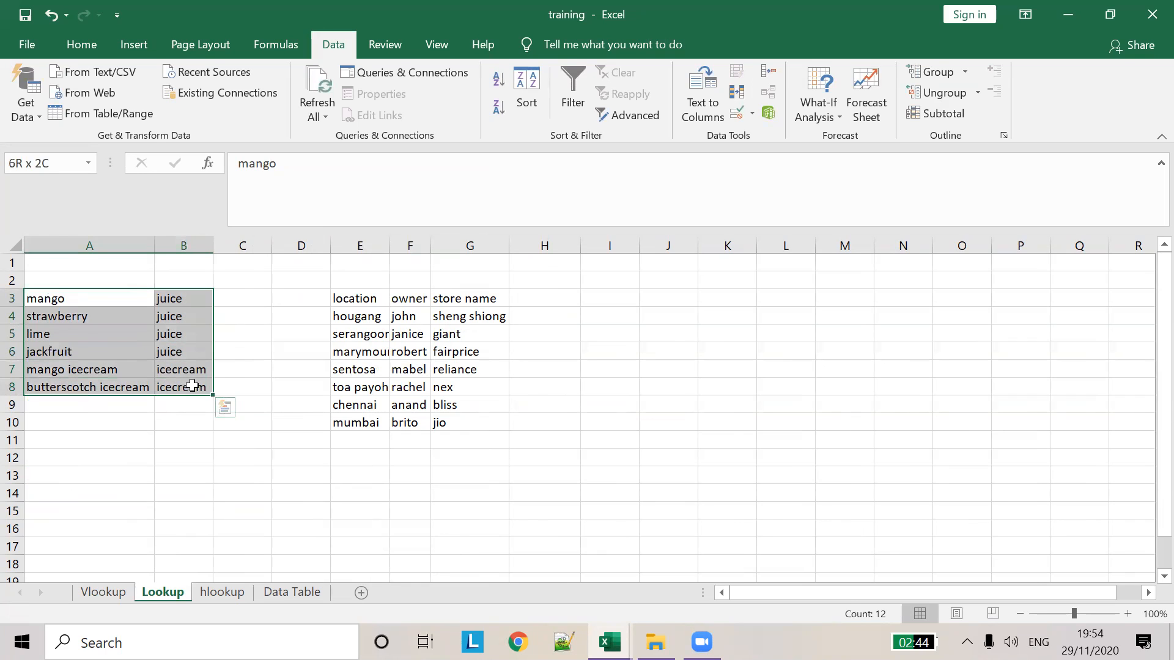
click(105, 592)
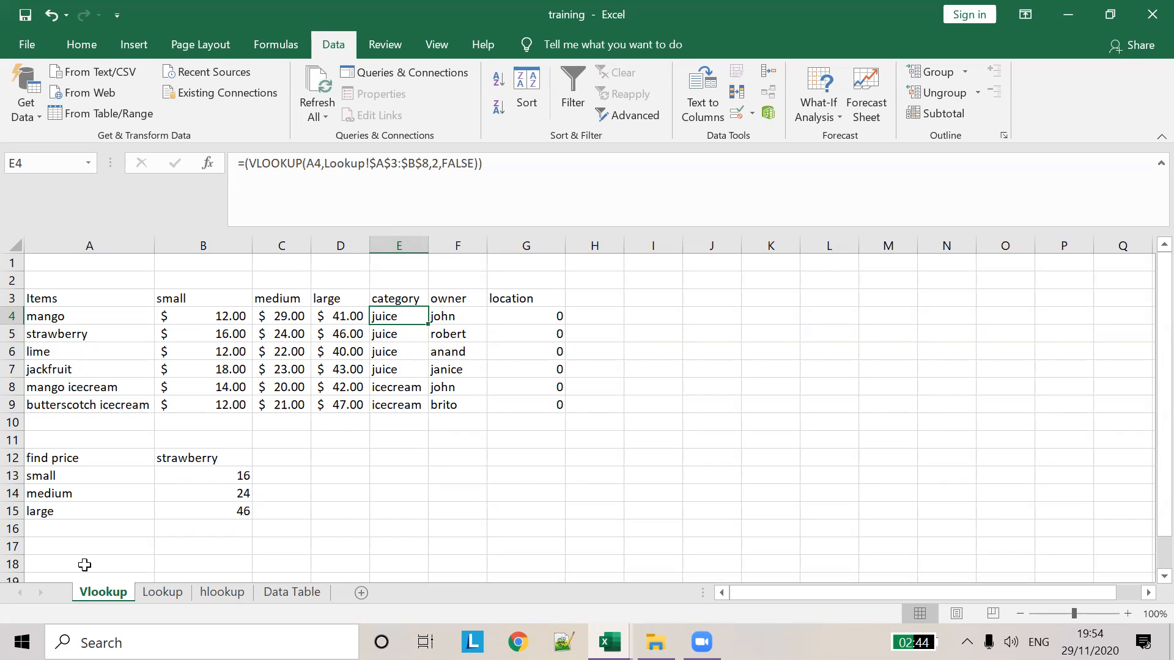
click(167, 592)
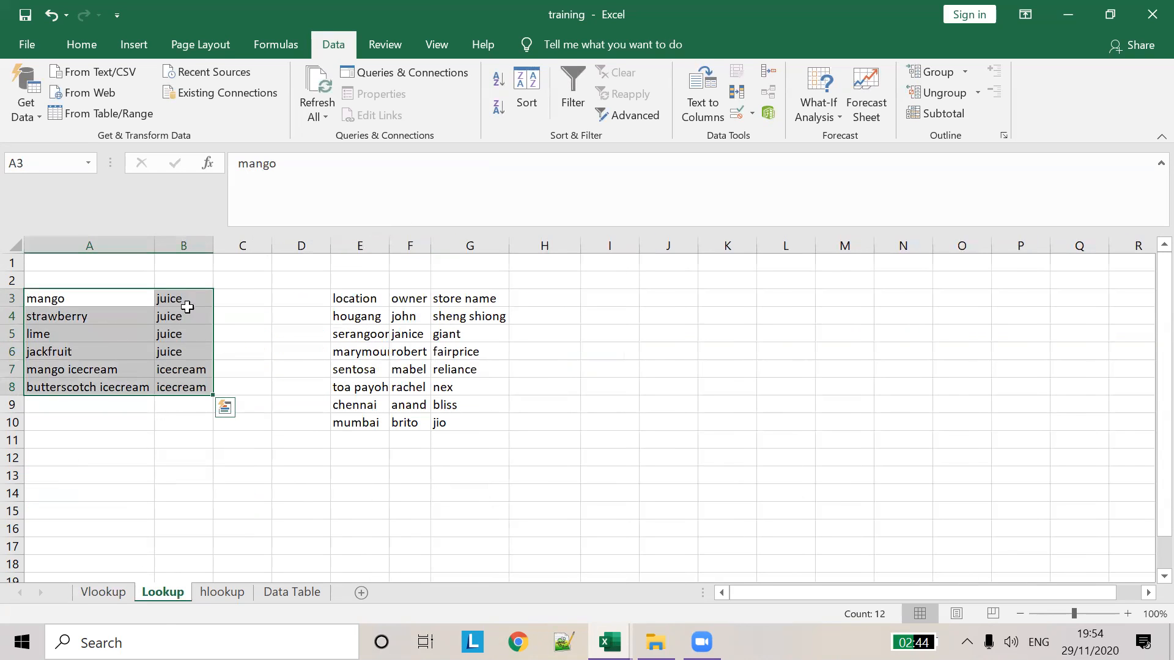
click(104, 594)
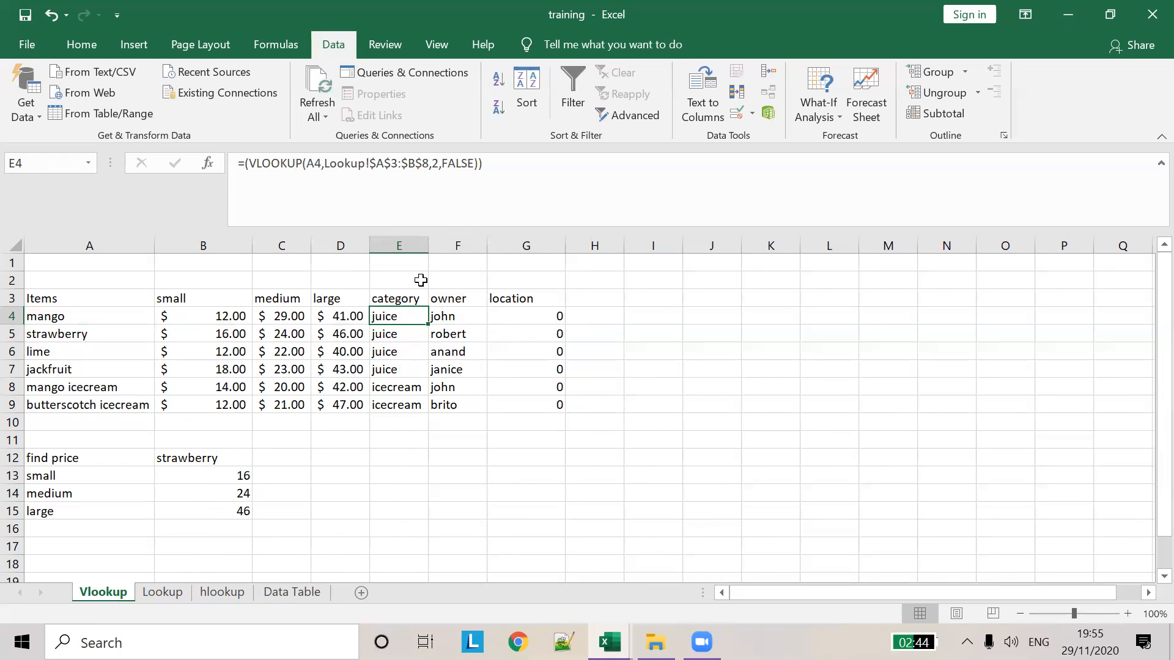
Examine the column index argument of the category formula in E4, leaving the formula without saving any edits
click(439, 166)
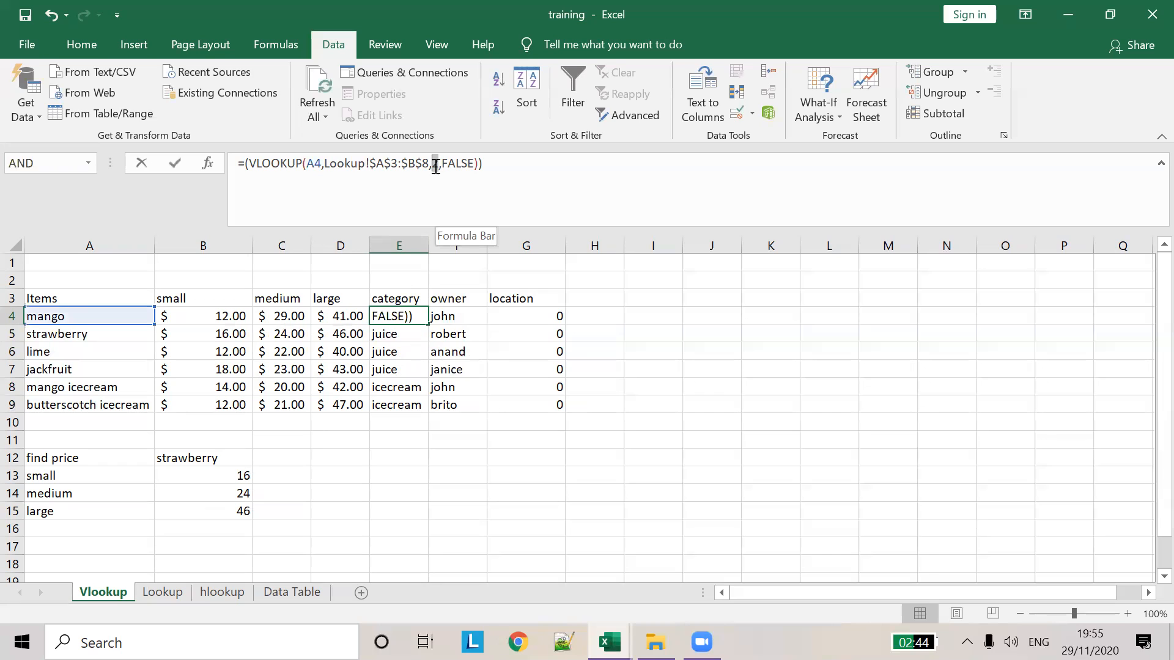
double_click(436, 167)
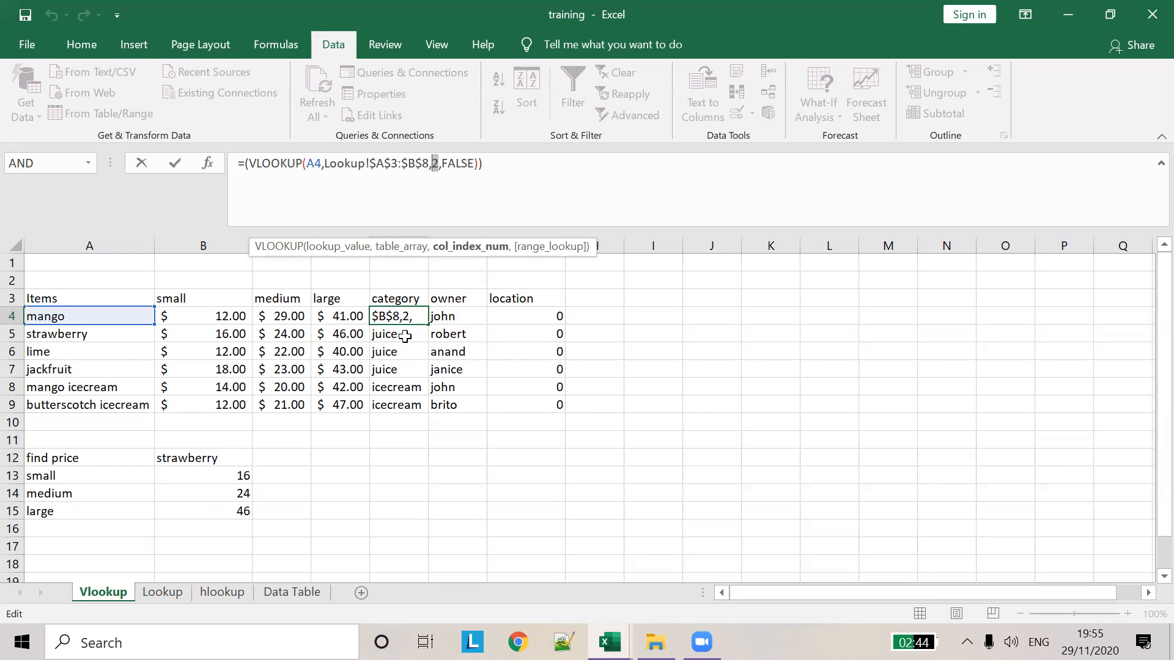
click(405, 337)
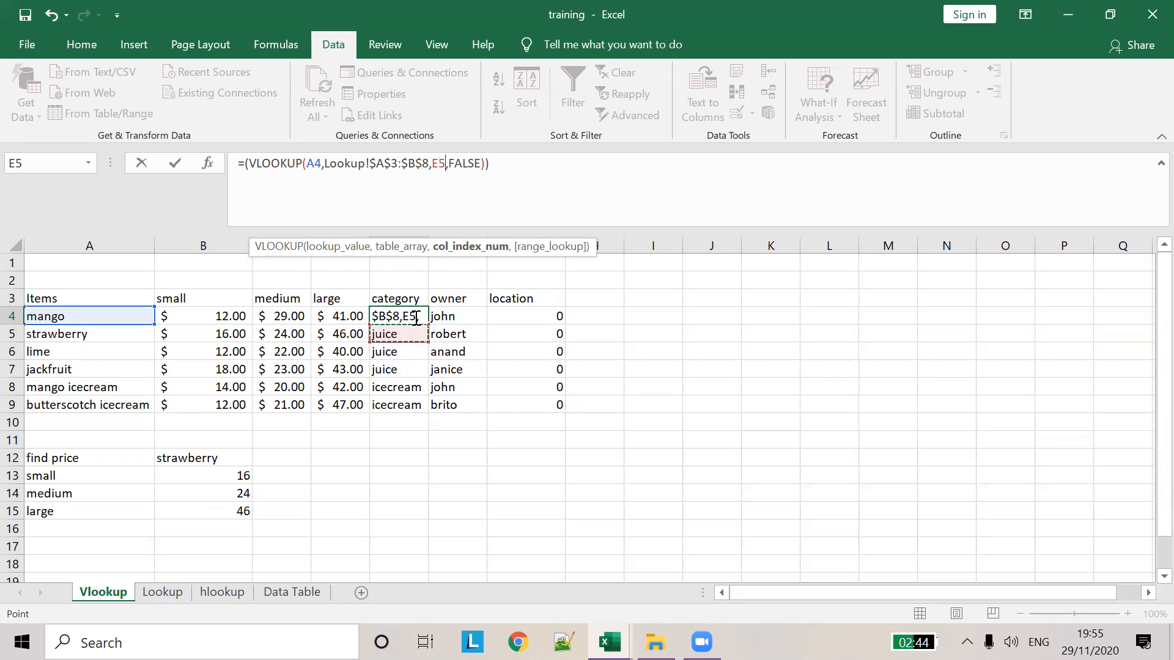
key(Escape)
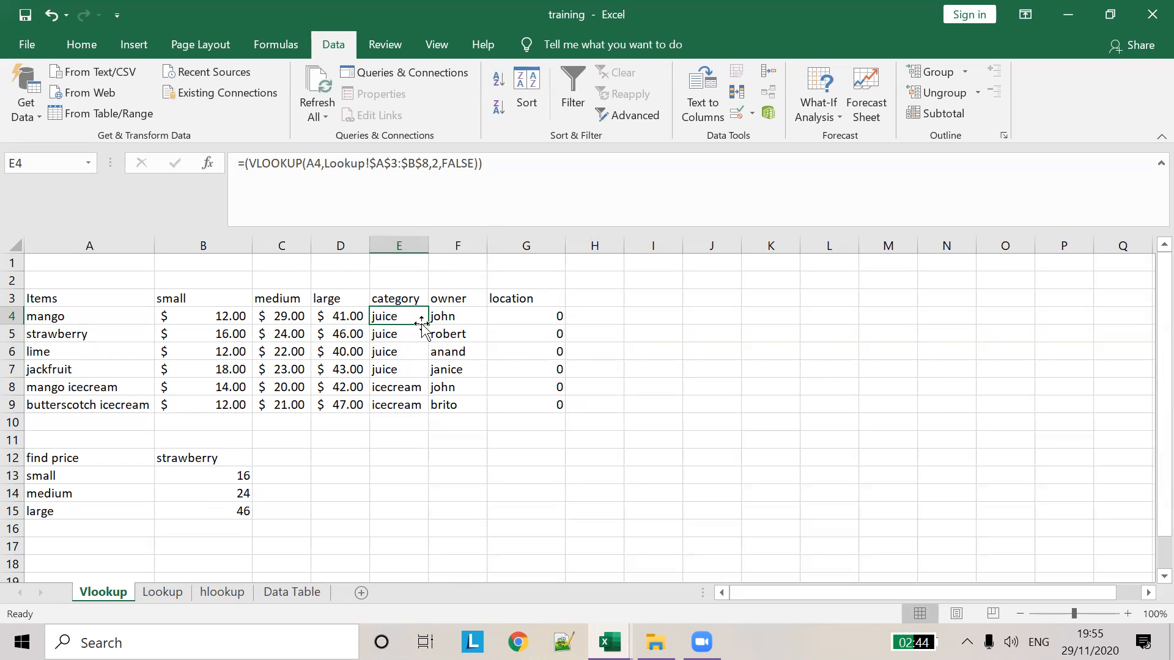
Fill the category formula from E4 down through E9, checking it against the item and category table on the Lookup sheet
drag(429, 325, 434, 408)
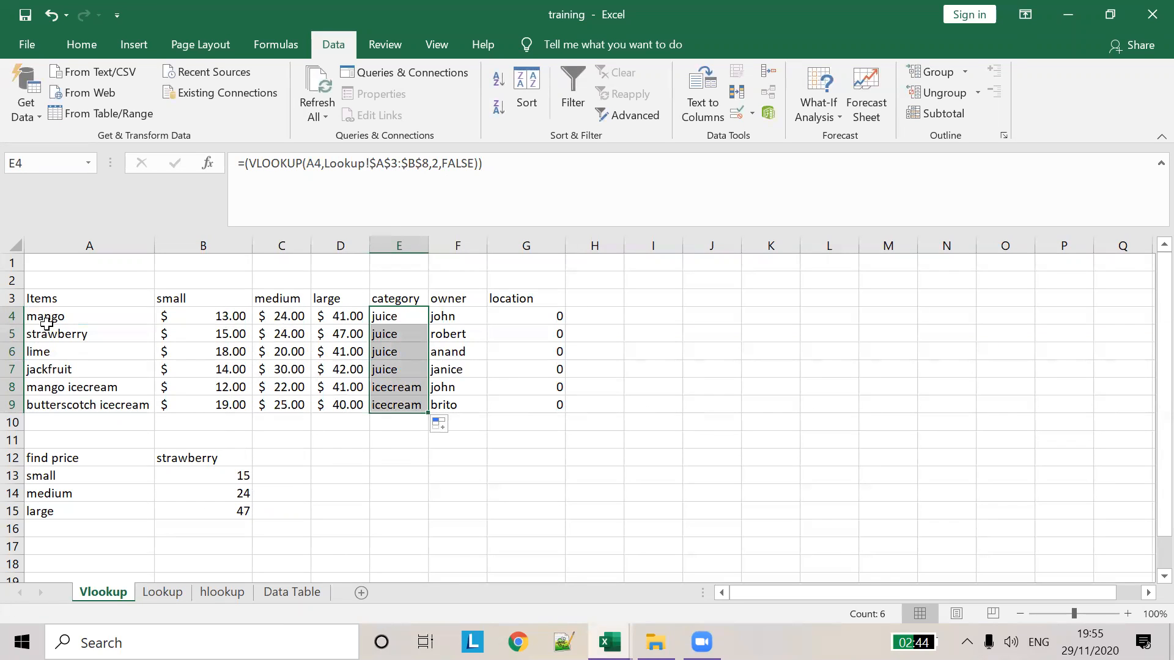
click(161, 592)
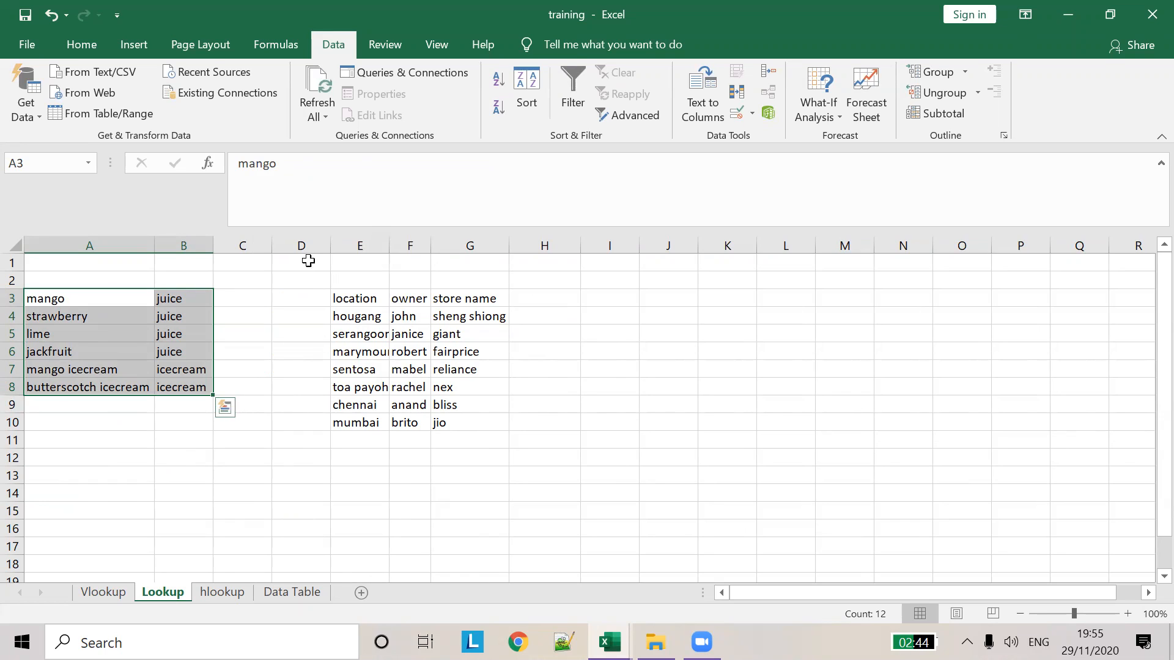
click(391, 239)
click(112, 597)
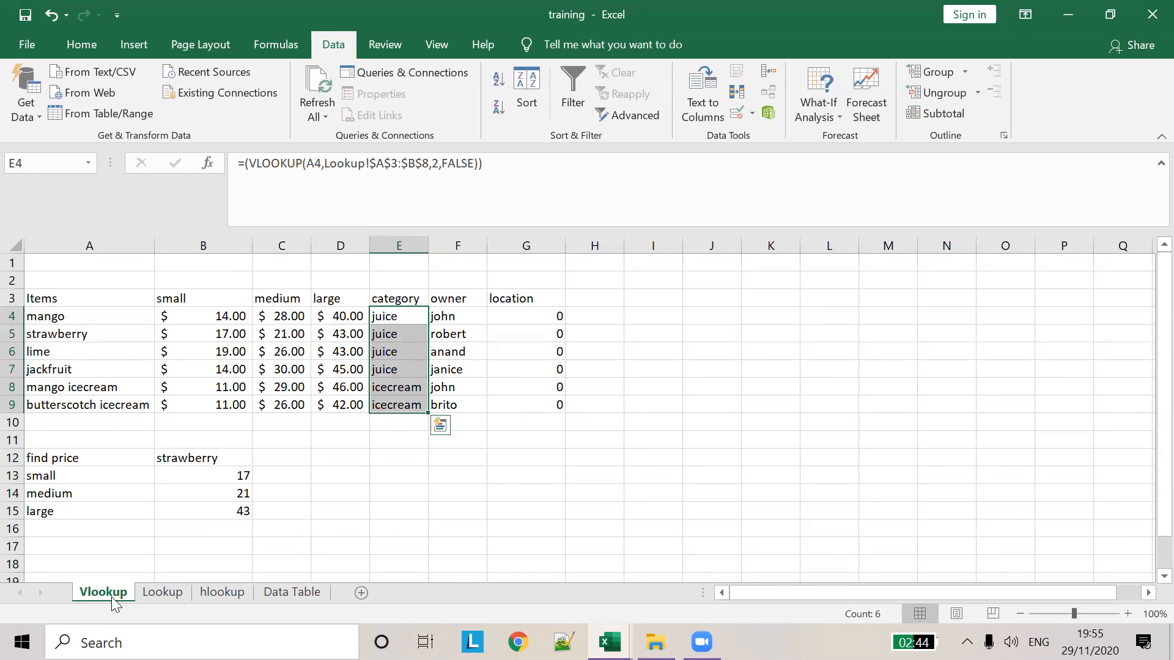
Examine the lookup value F4 and the table array Lookup!$F$4:$H$10 in the location formula in G4
click(461, 318)
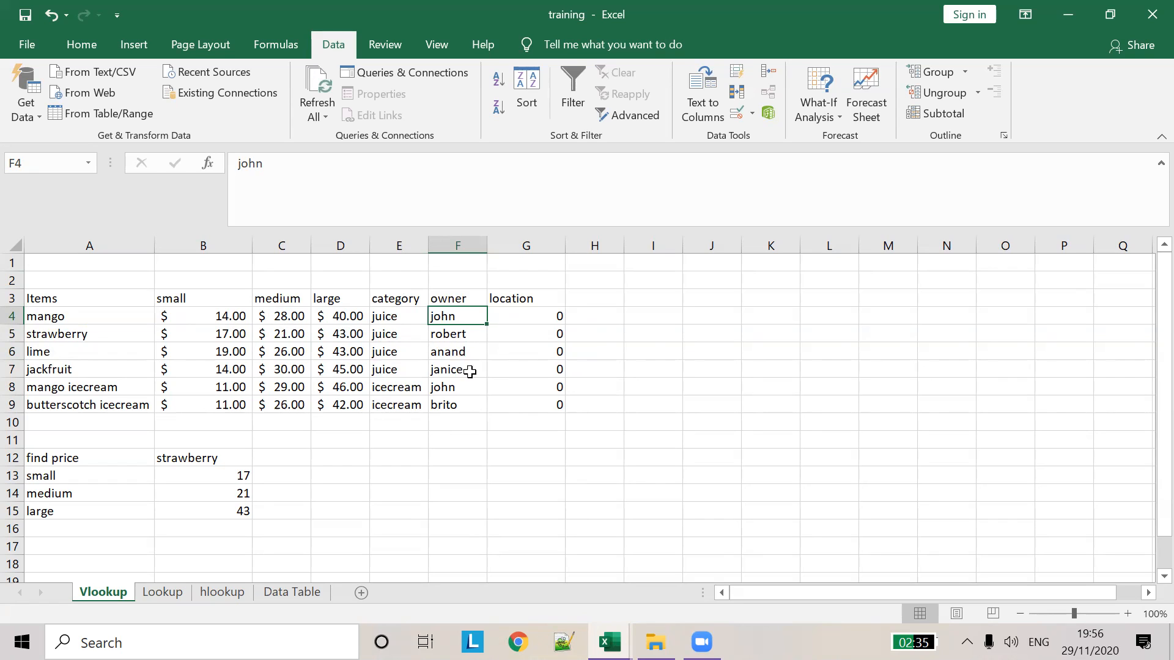
click(532, 322)
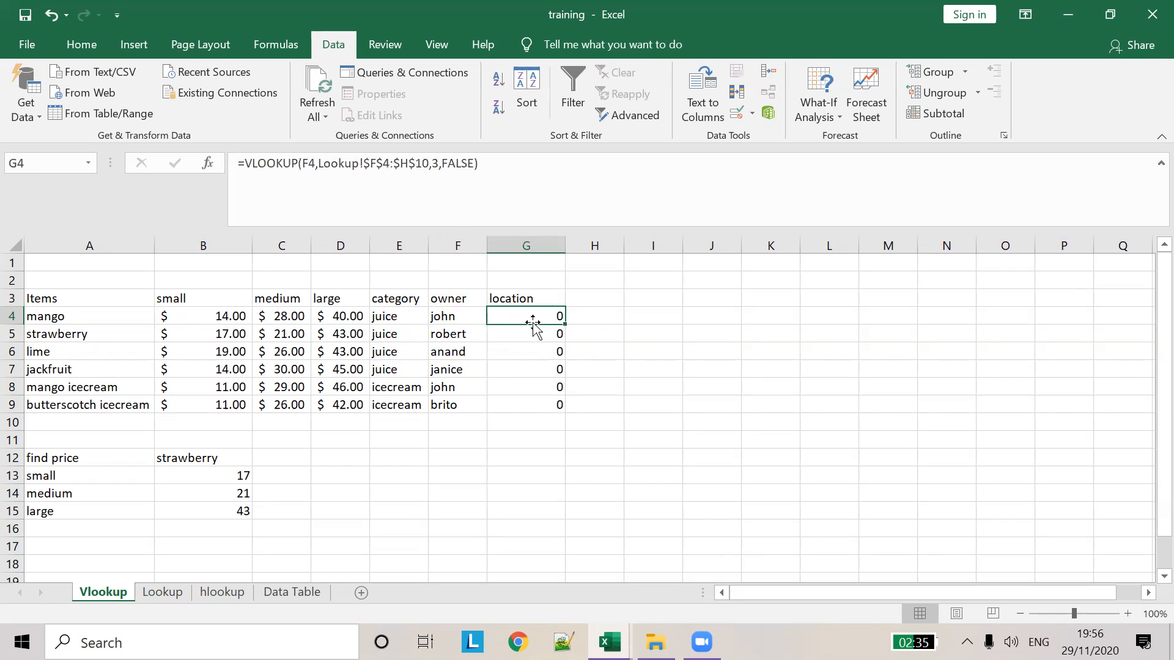
click(385, 164)
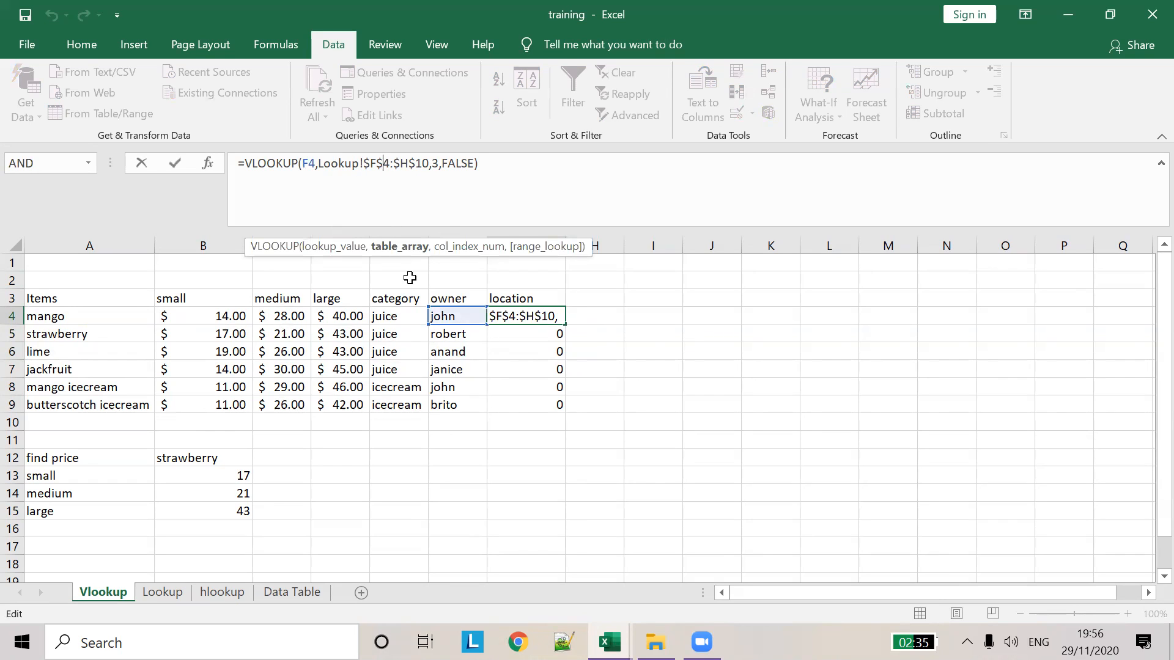
click(578, 316)
click(546, 315)
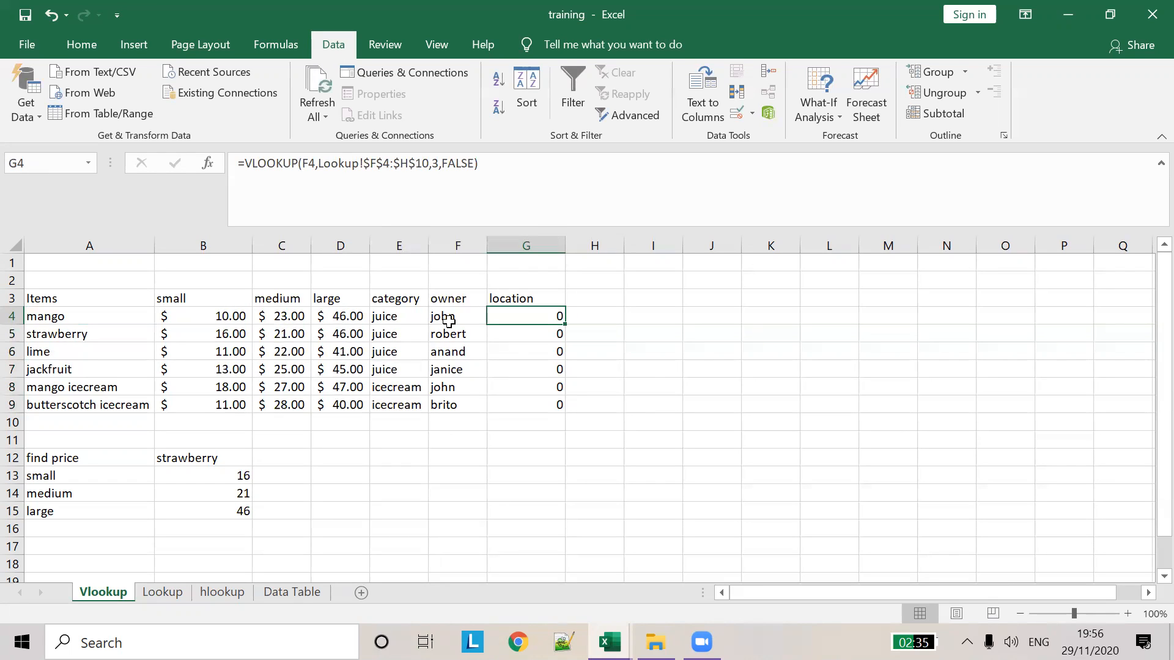
click(374, 165)
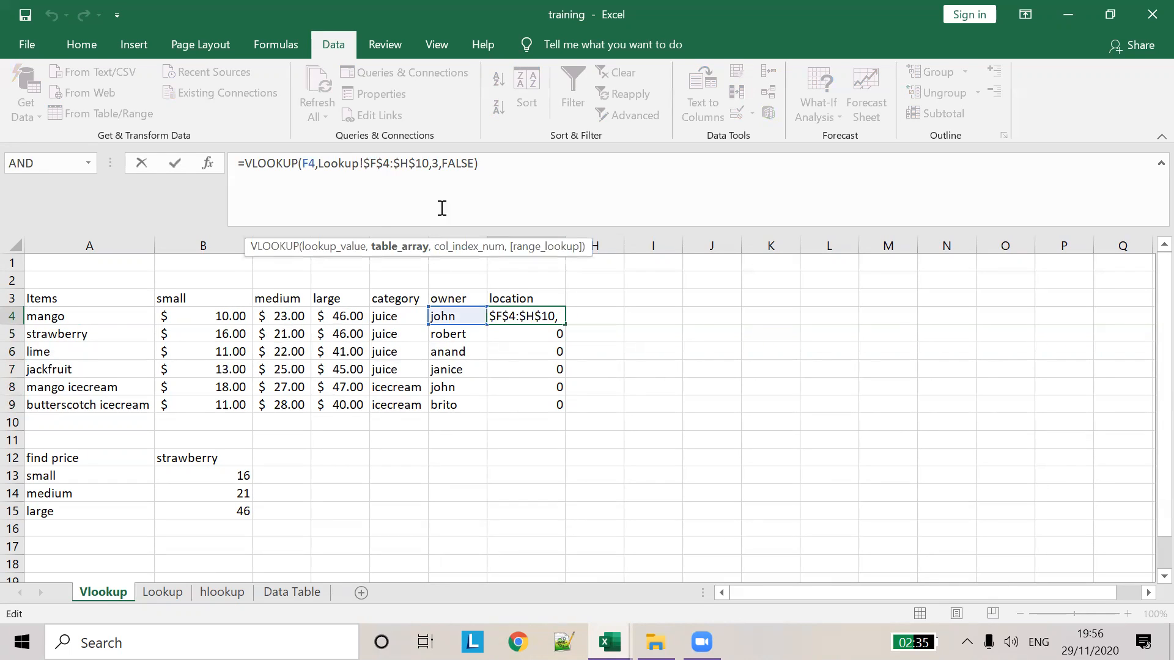
Compare the G4 formula's table array with the location, owner and store name data in E4:G10 on the Lookup sheet
click(163, 592)
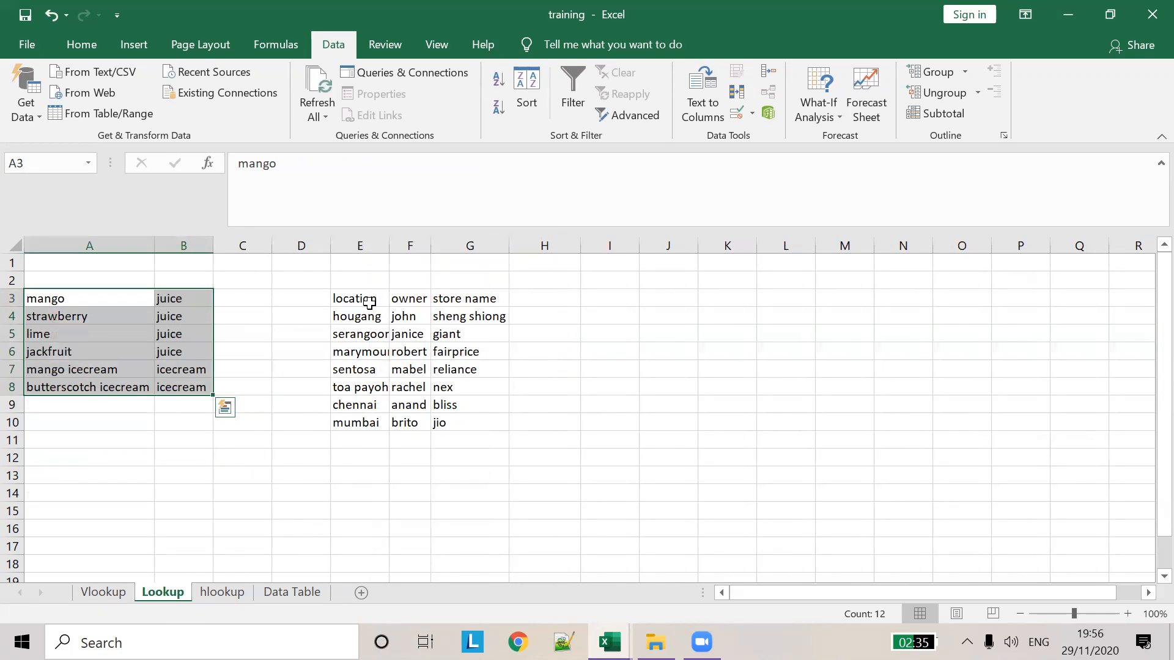
drag(352, 317, 462, 424)
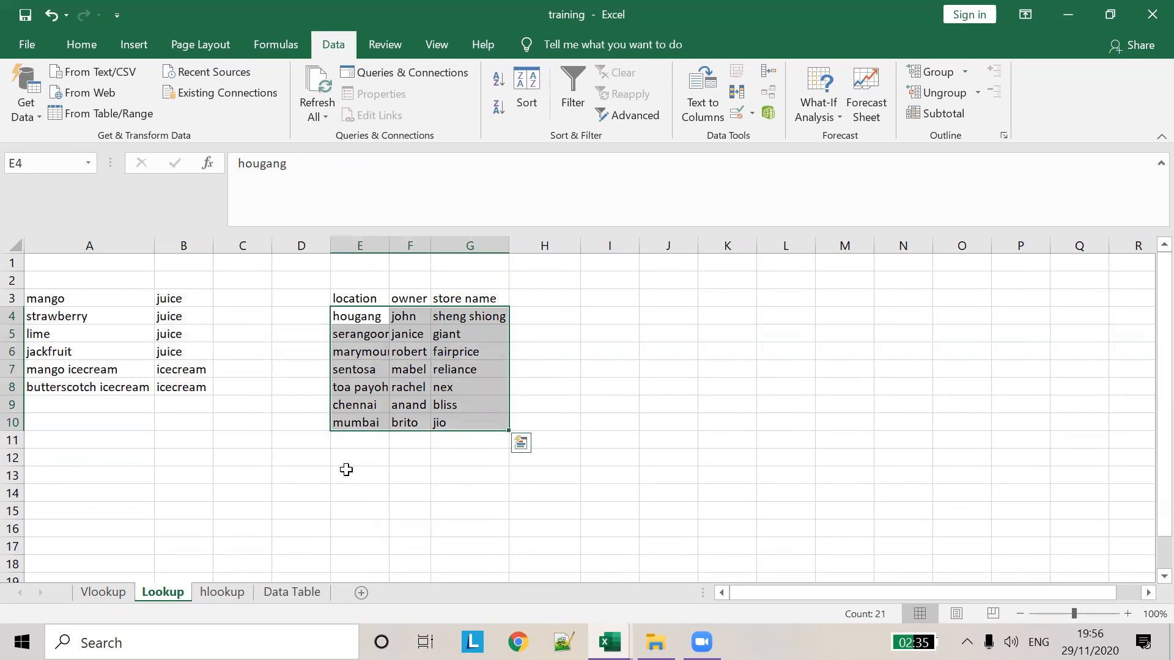
click(101, 591)
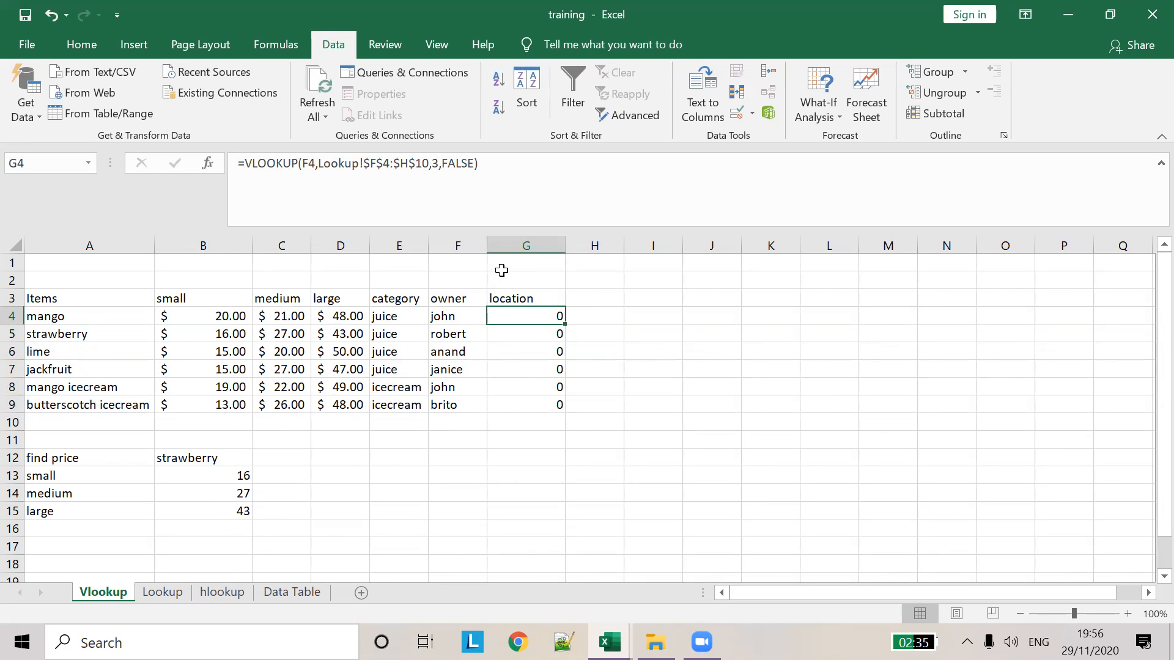
click(164, 592)
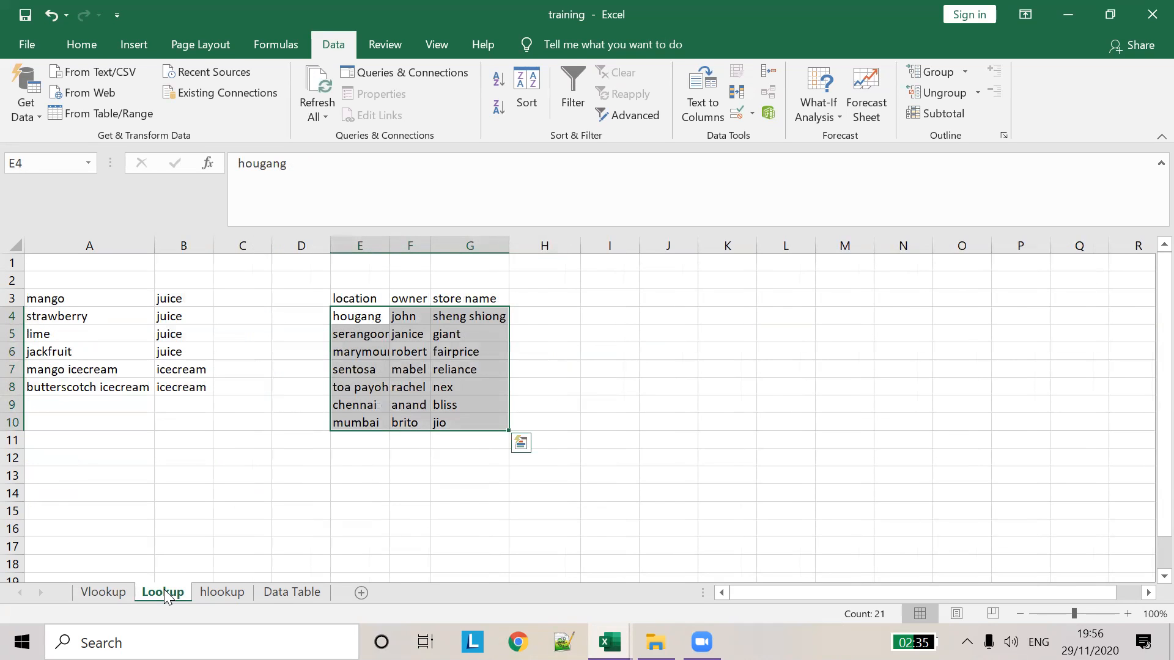
click(100, 591)
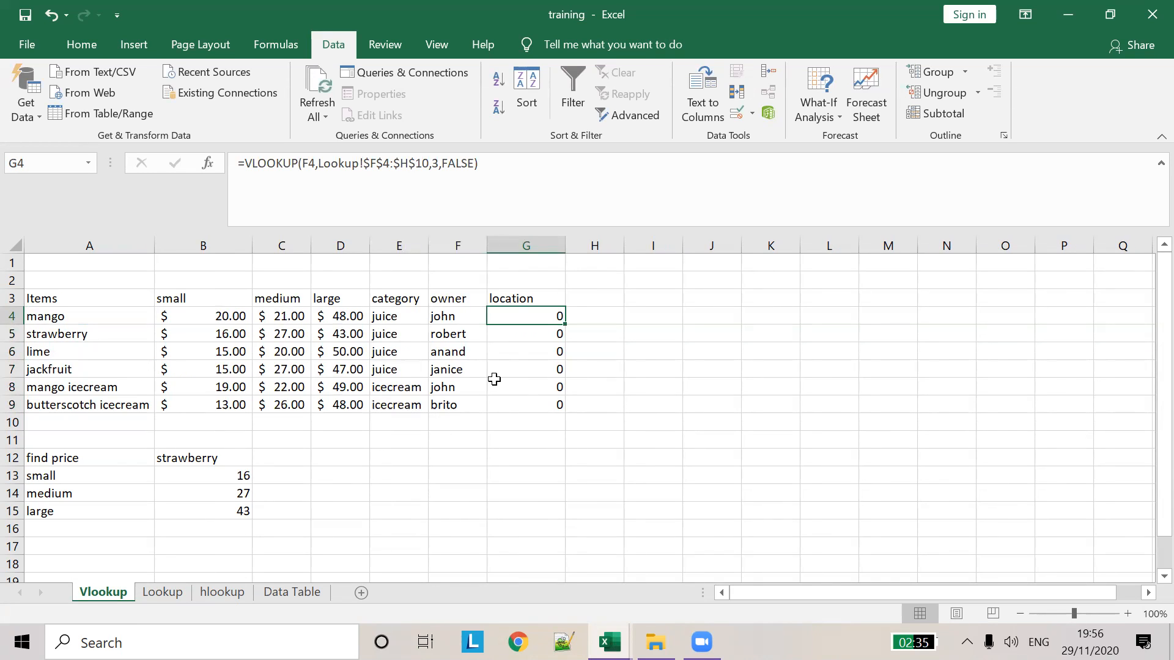
Clear the location formula in G4 and start a new VLOOKUP with owner cell F4 as the lookup value
key(Right)
click(548, 336)
click(545, 310)
drag(478, 164, 84, 99)
key(BackSpace)
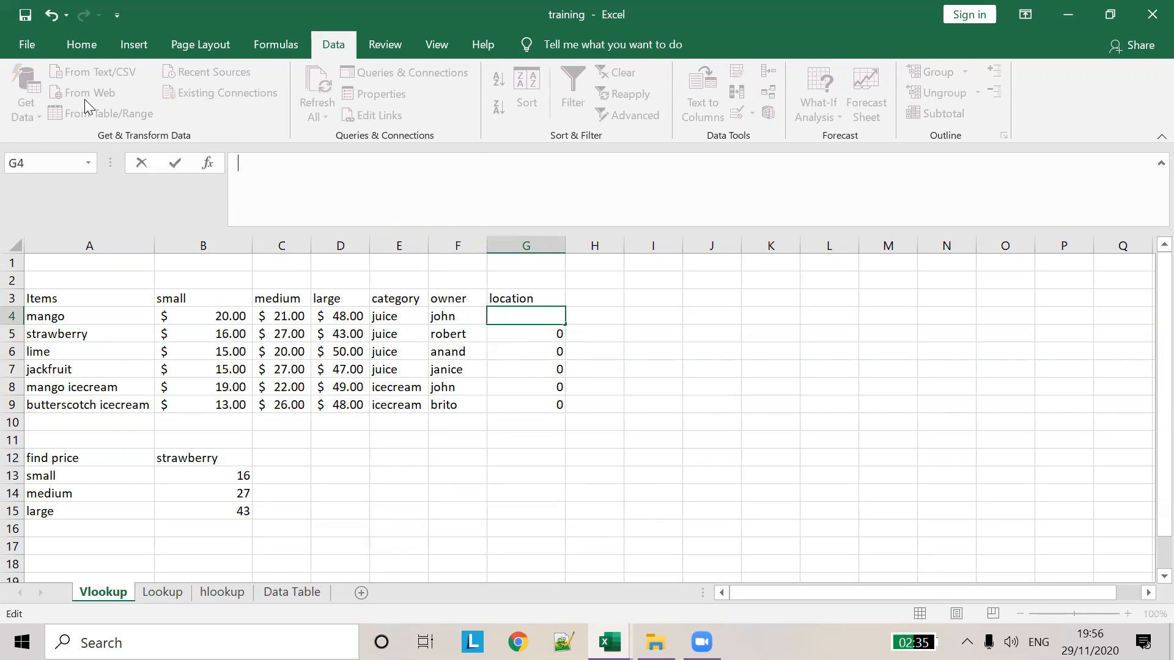
text(=Vll)
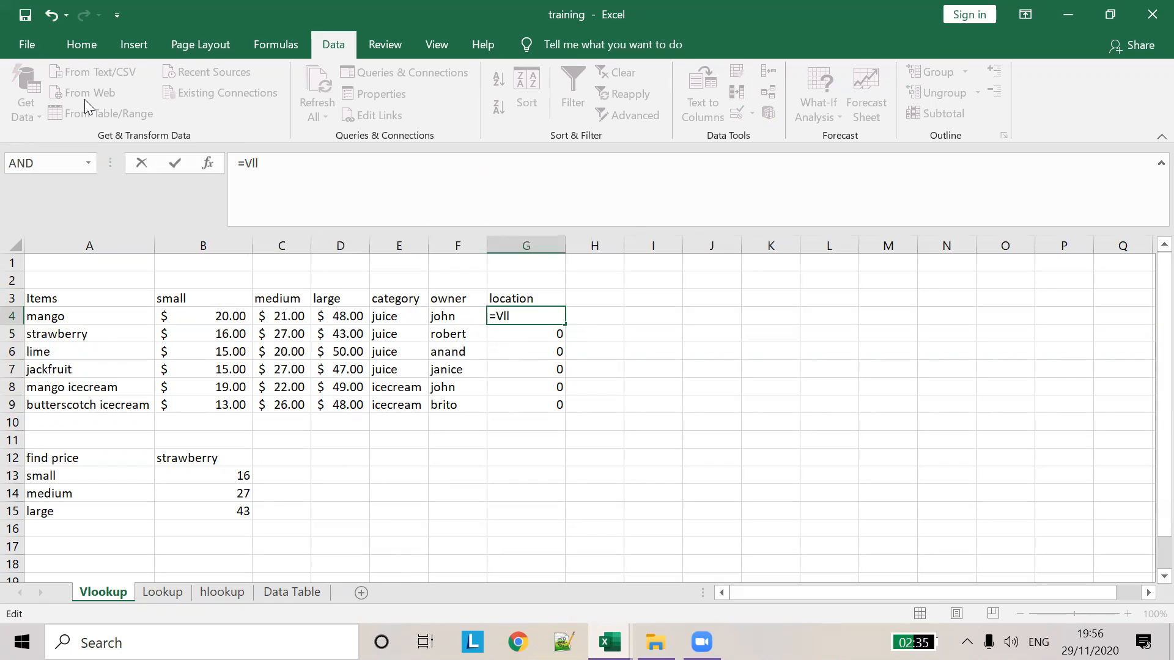
key(BackSpace)
key(Tab)
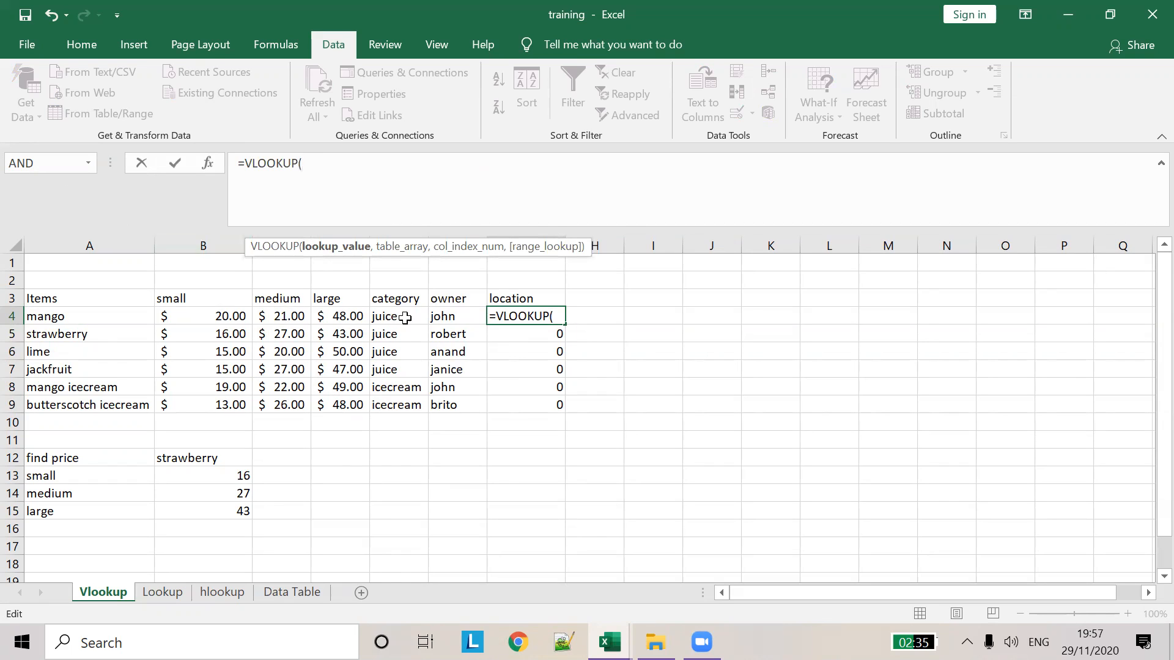
click(460, 316)
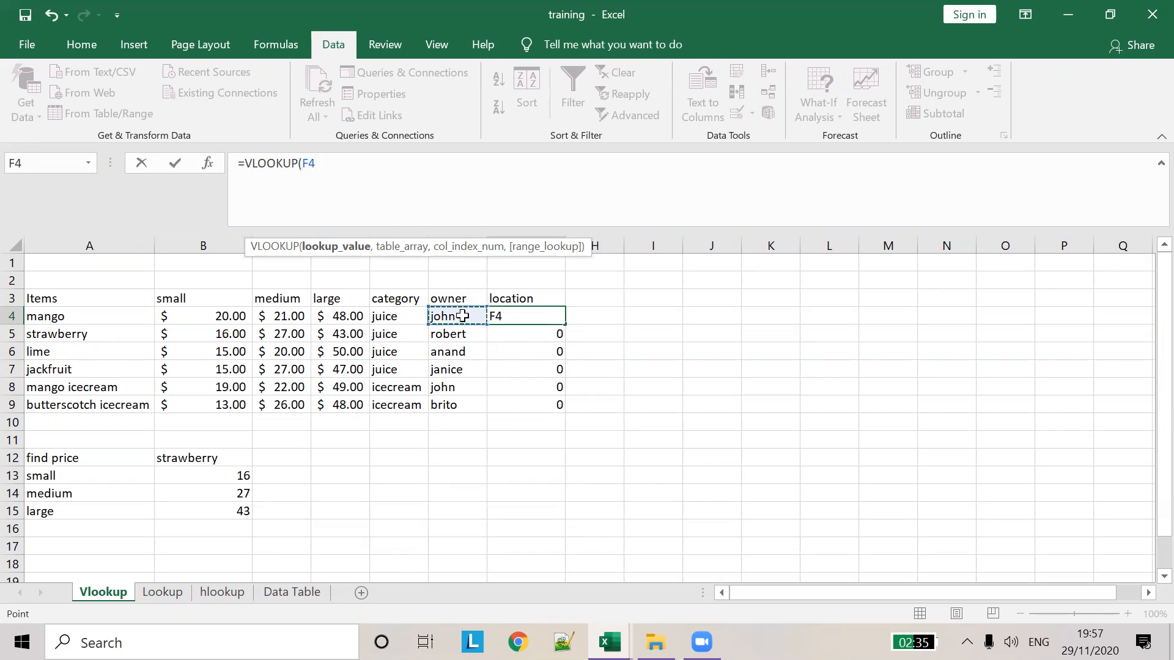
text(,)
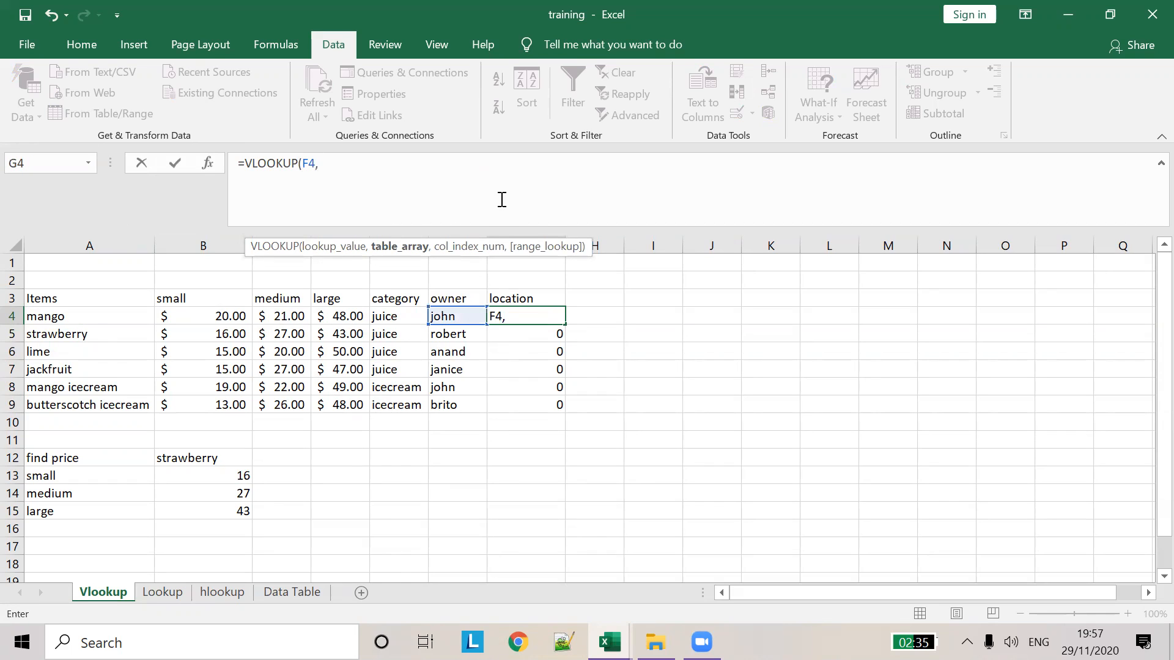
Add the table array Lookup!E4:G10 and the column index w to the VLOOKUP in G4, and commit it
click(163, 592)
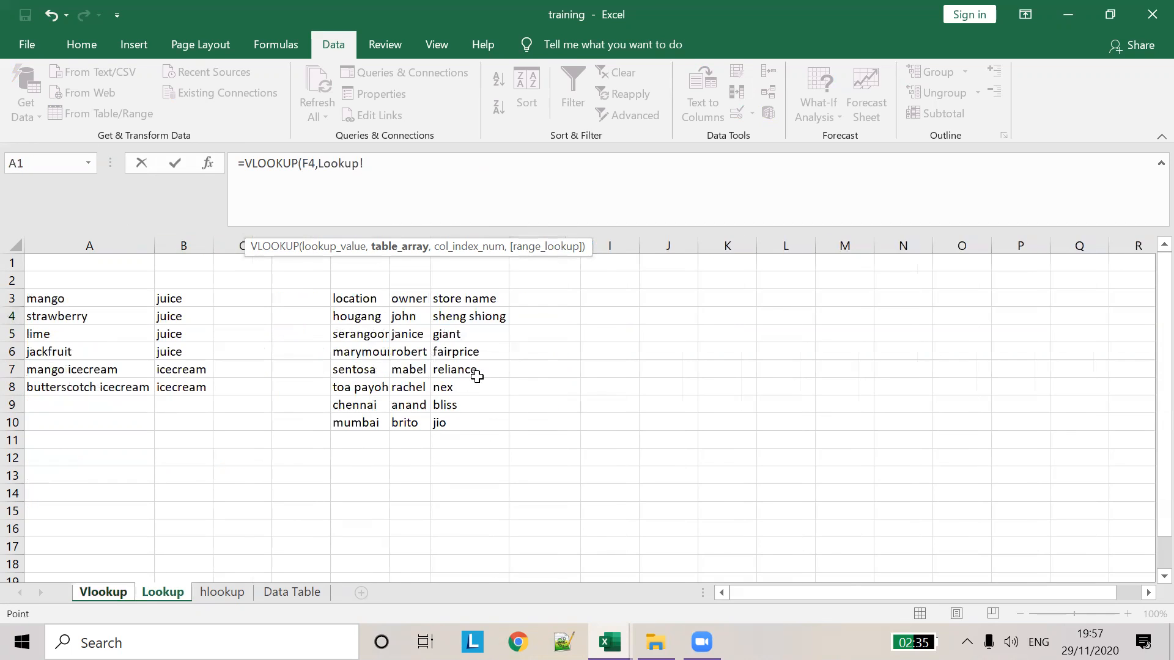
drag(351, 316, 450, 426)
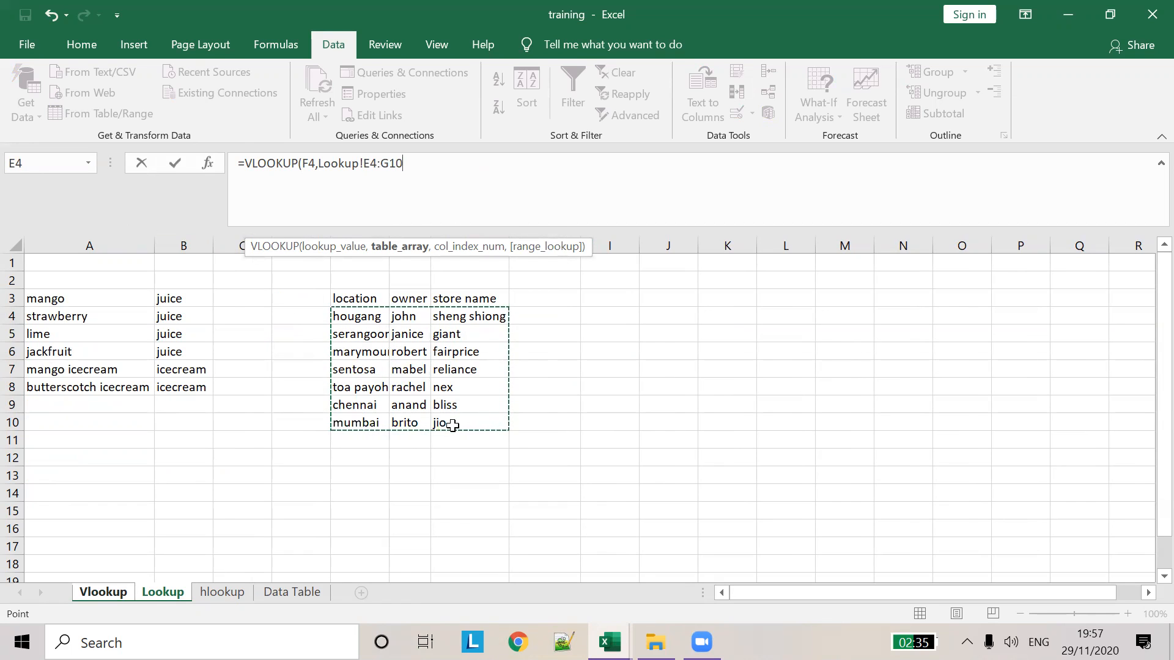
text(,)
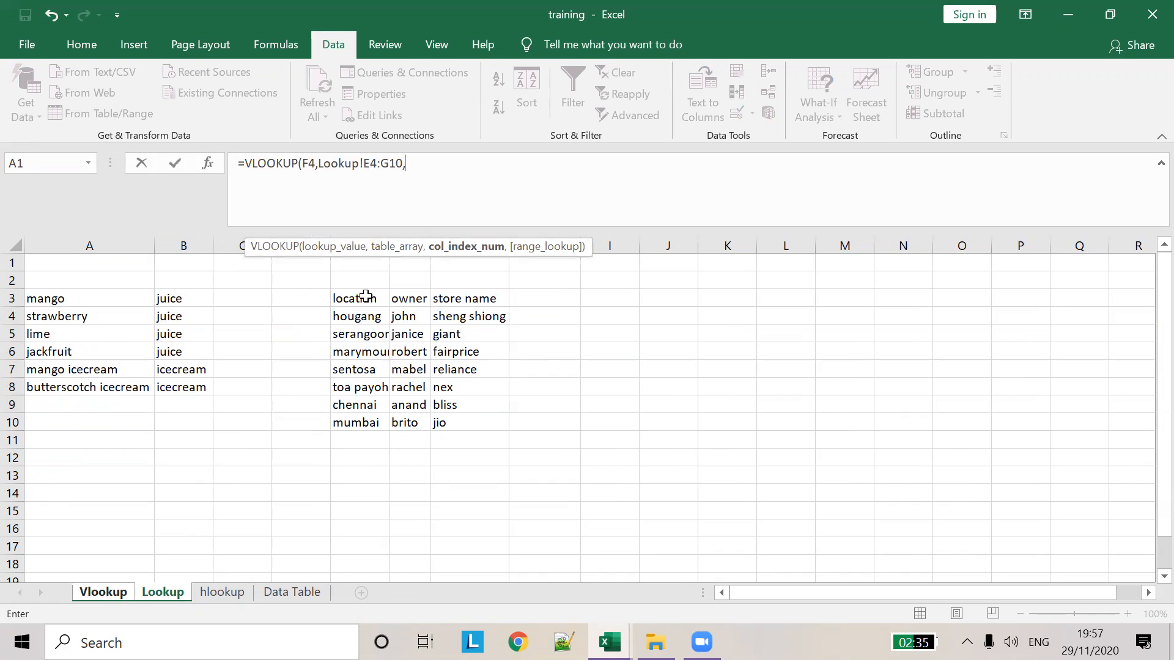
text(w)
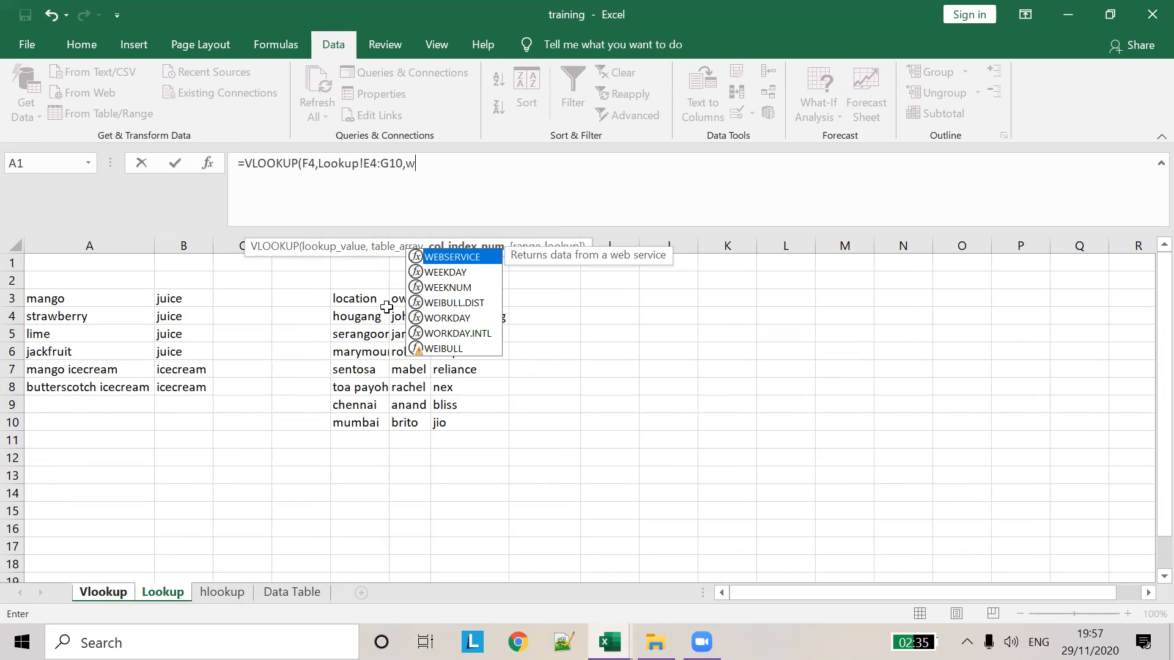
click(385, 309)
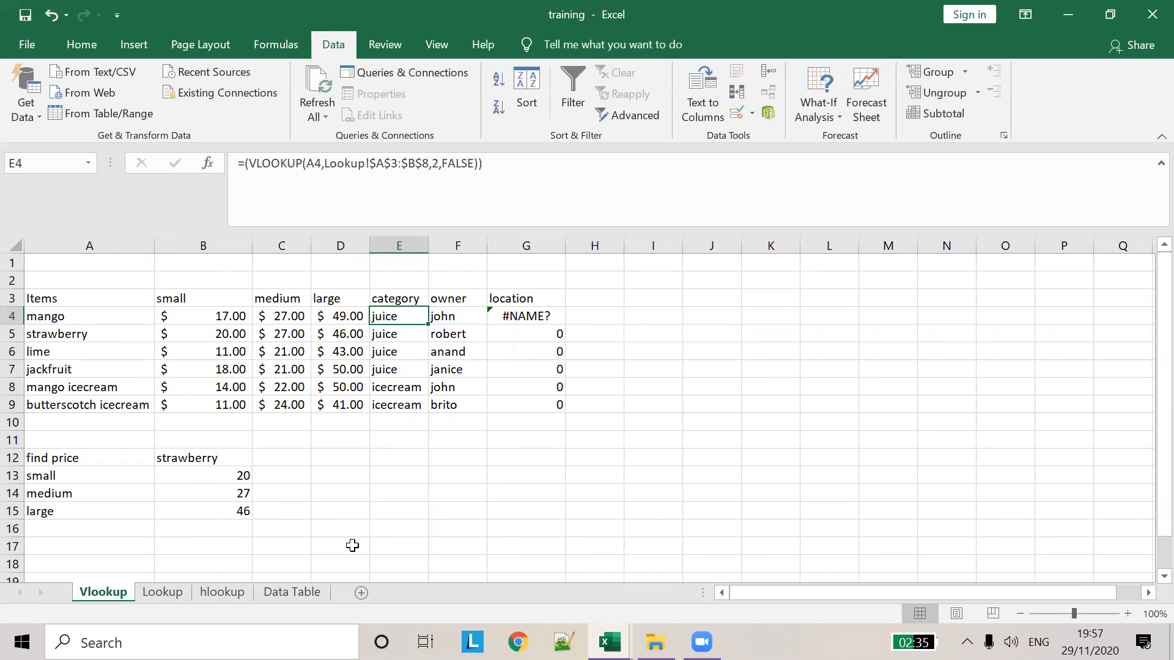
Examine the order of the owner and location columns on the Lookup sheet and the location formula in G5 on the Vlookup sheet
click(163, 593)
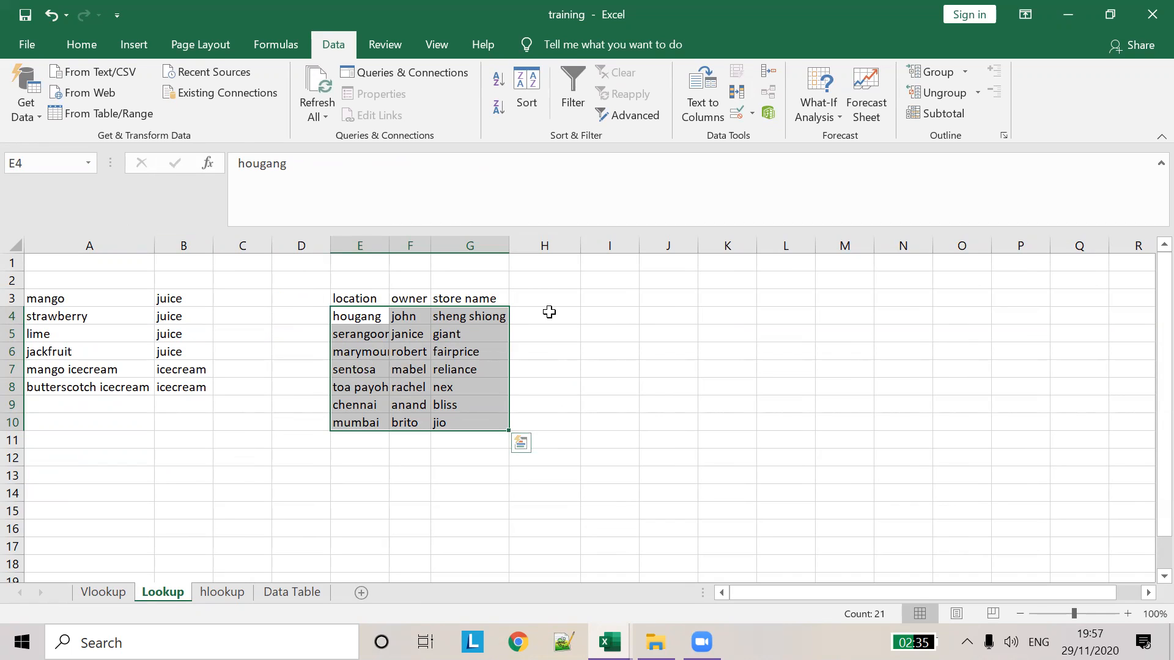
click(414, 313)
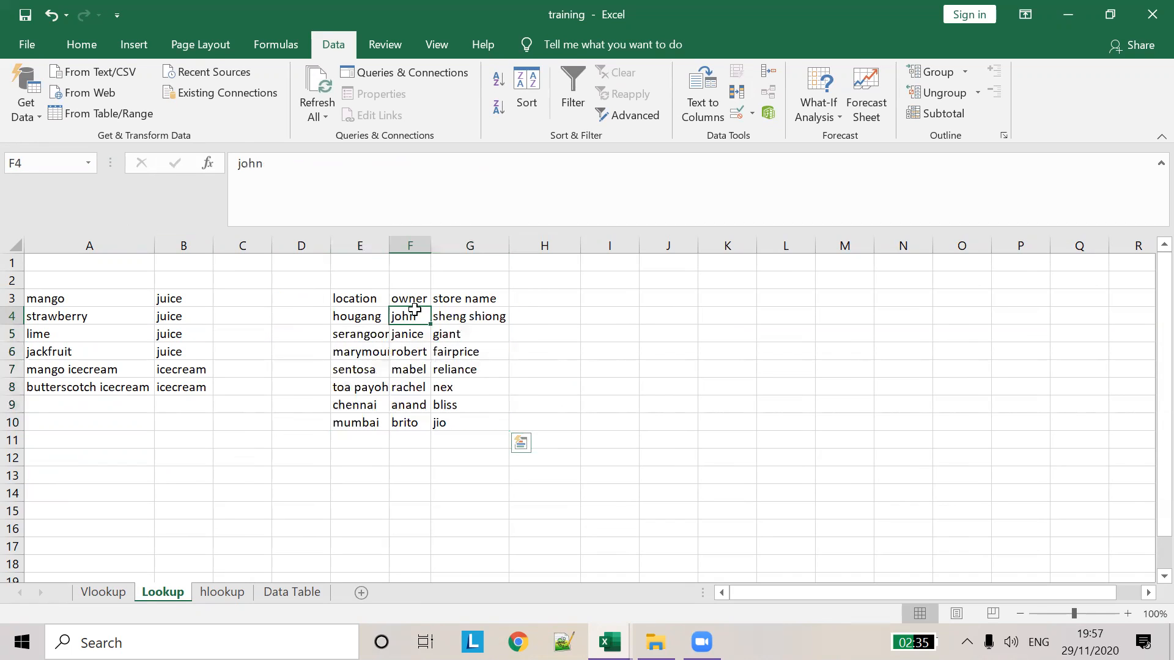
drag(414, 310, 410, 425)
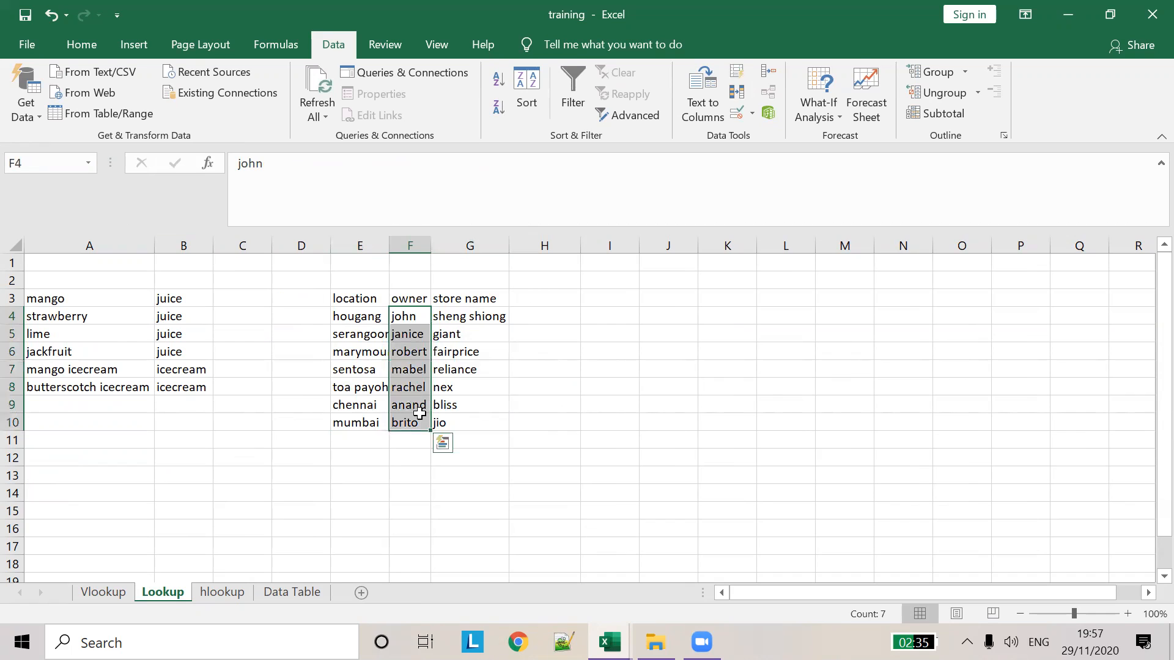
drag(357, 302, 381, 388)
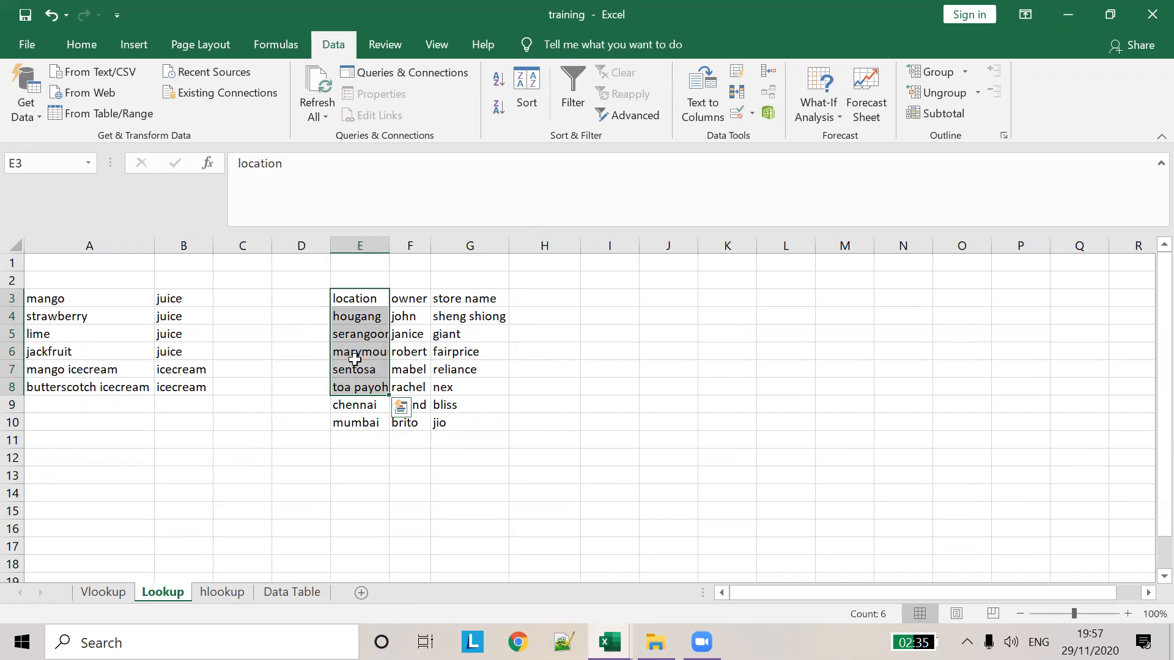
click(354, 359)
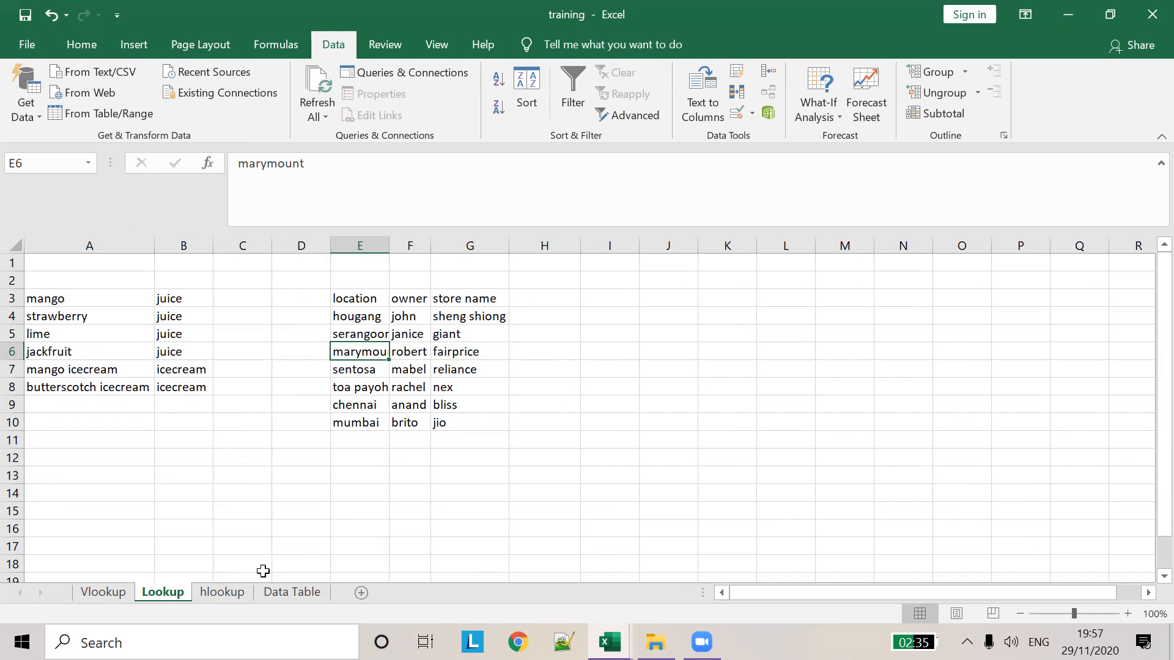
click(102, 592)
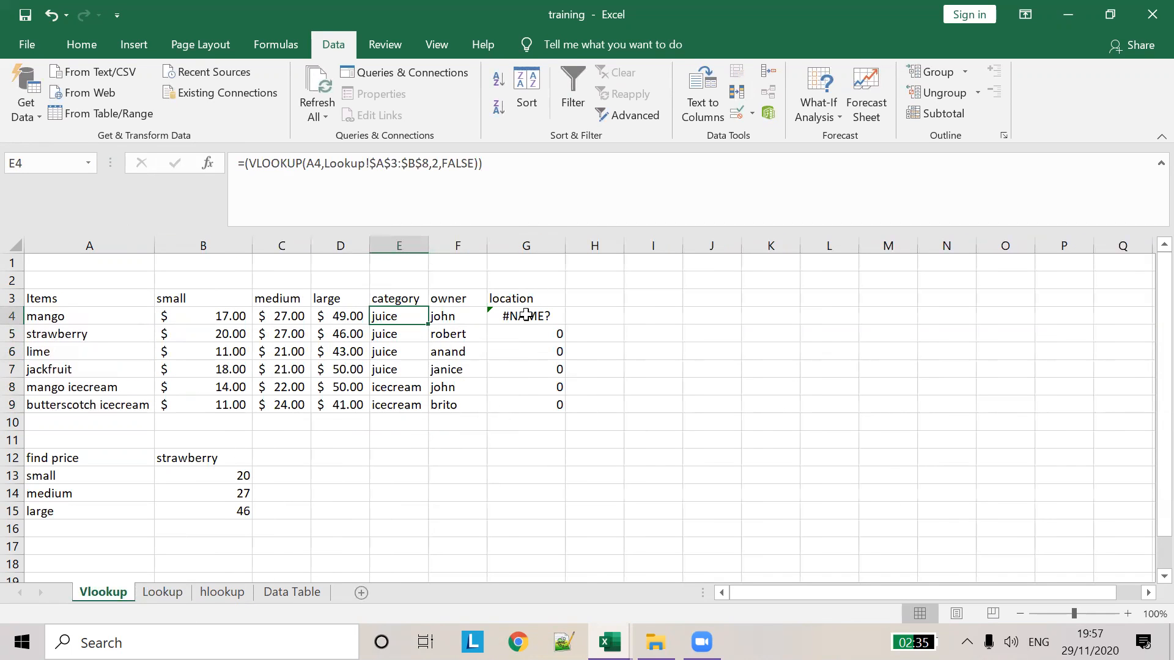
click(542, 334)
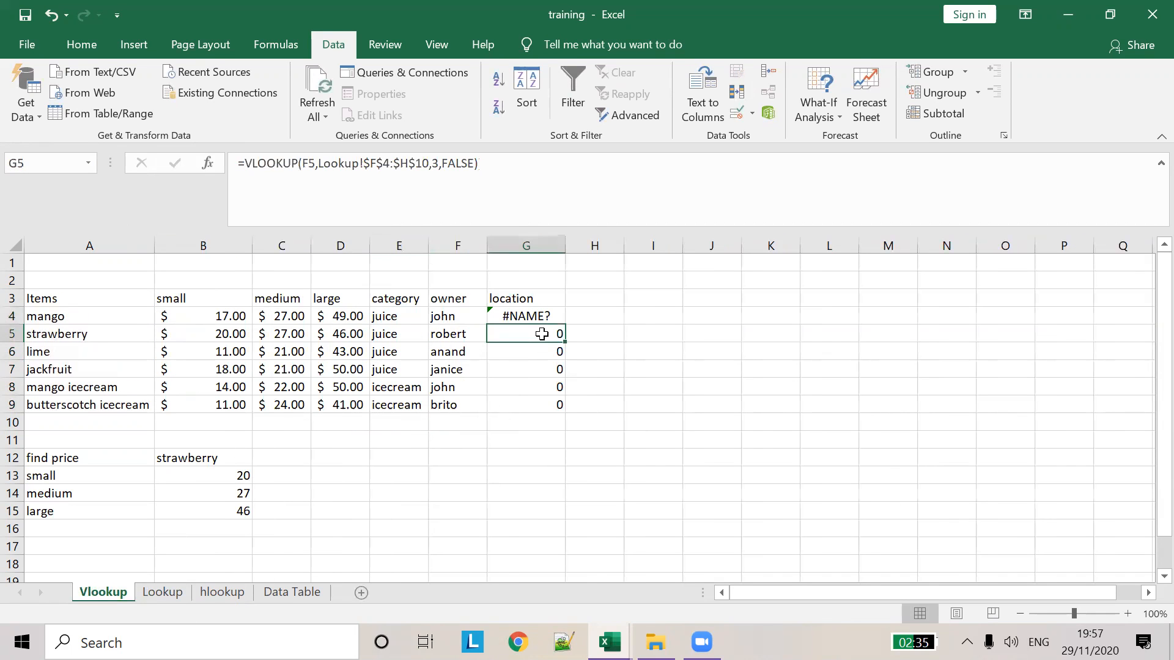
Move the location column E3:E10 on the Lookup sheet to H3, after the store name column
click(157, 577)
click(162, 591)
drag(361, 301, 375, 420)
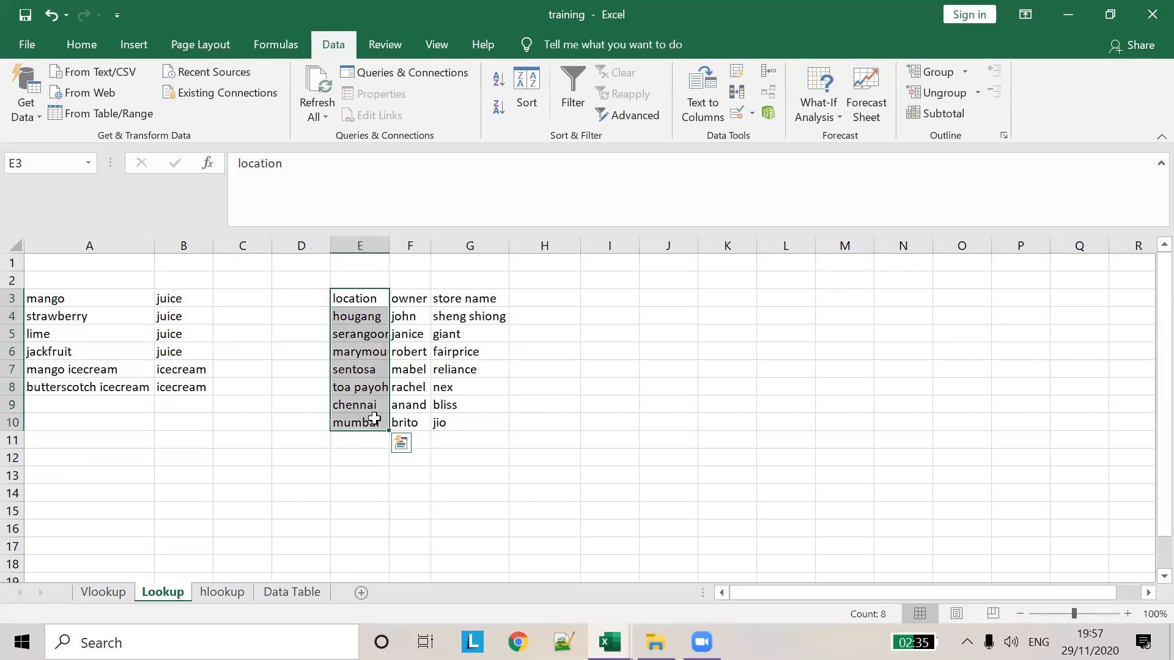
key(ctrl+x)
click(532, 300)
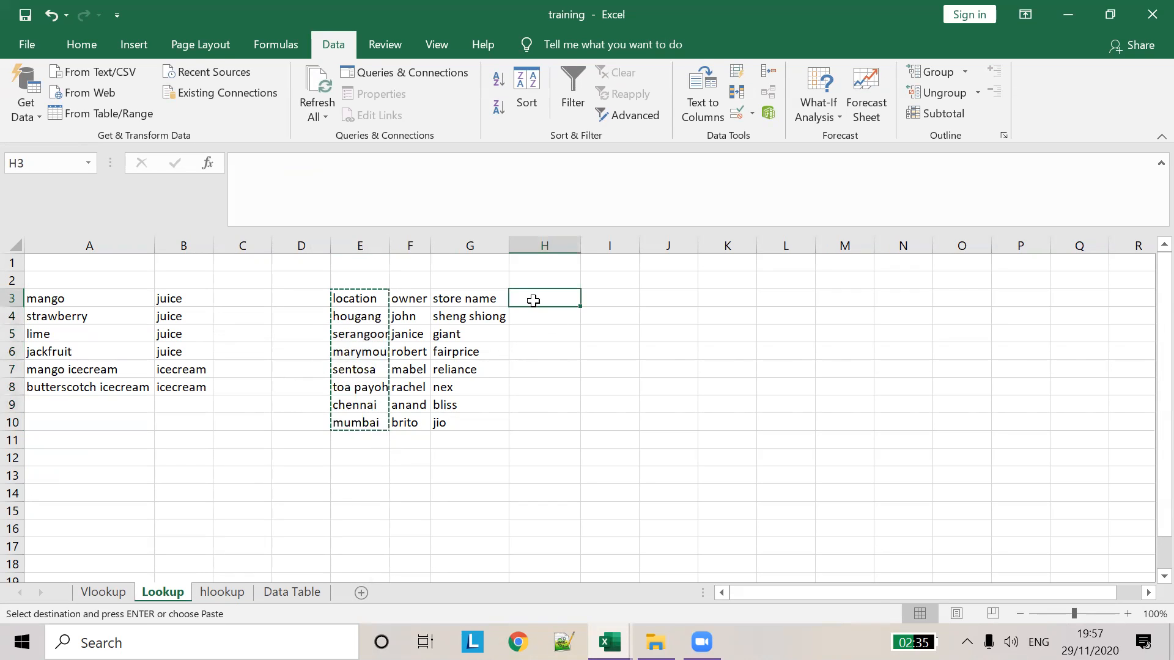
key(ctrl+v)
click(728, 317)
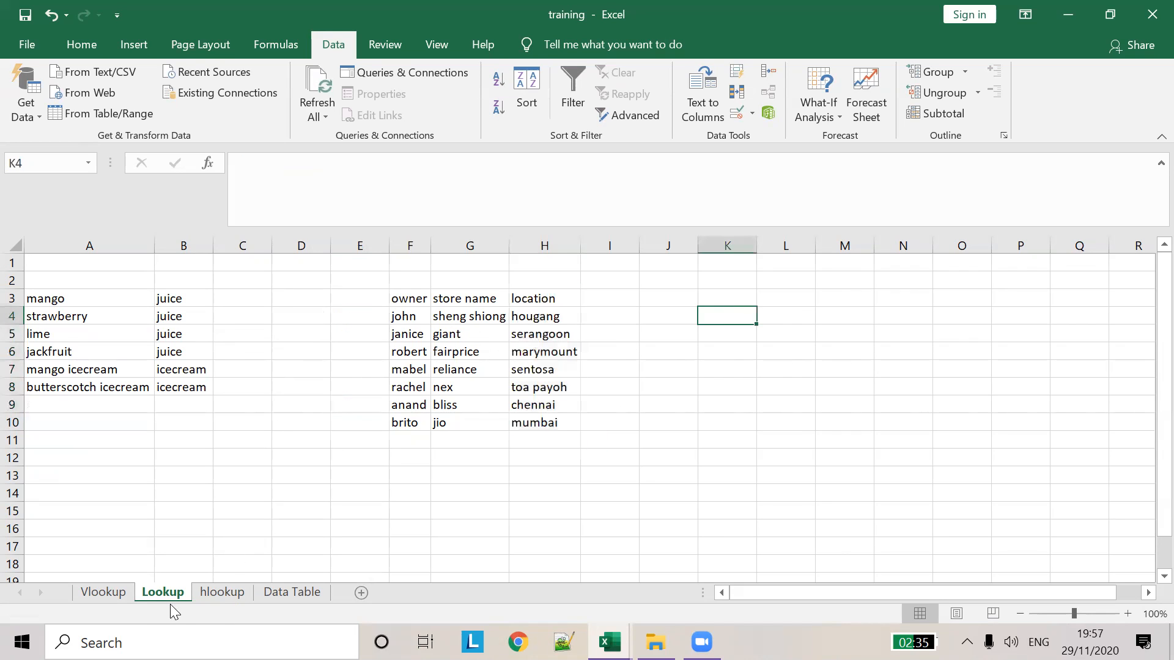
Set the column index to 3 and the range lookup to TRUE in the G4 VLOOKUP on the Vlookup sheet
click(103, 592)
click(523, 318)
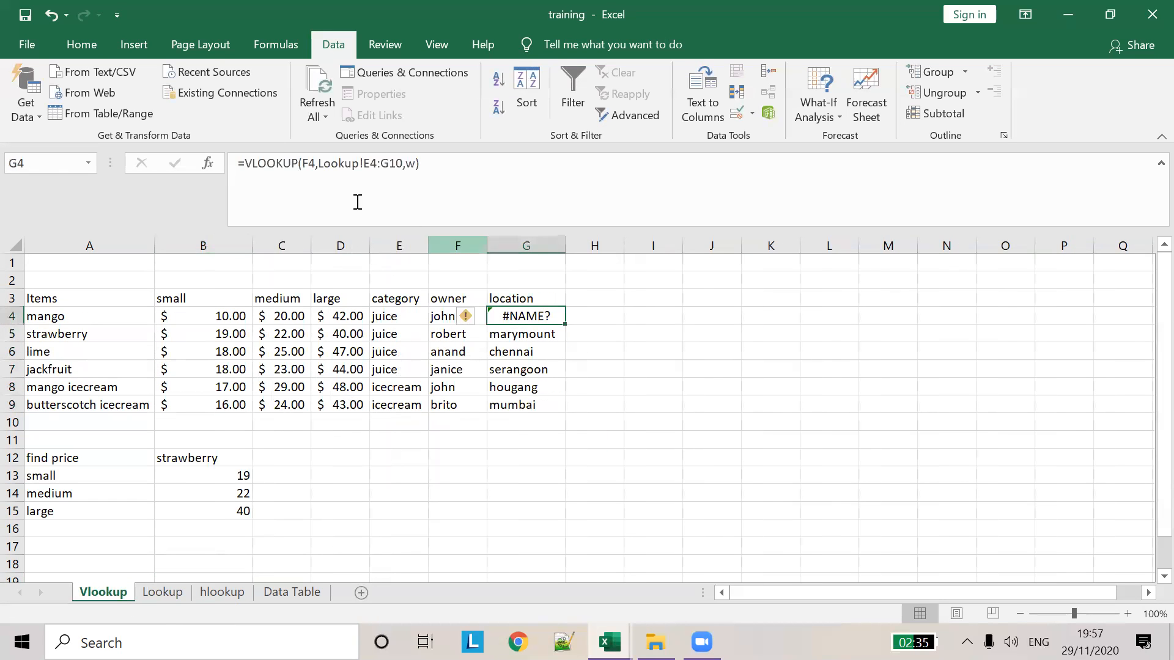
click(410, 163)
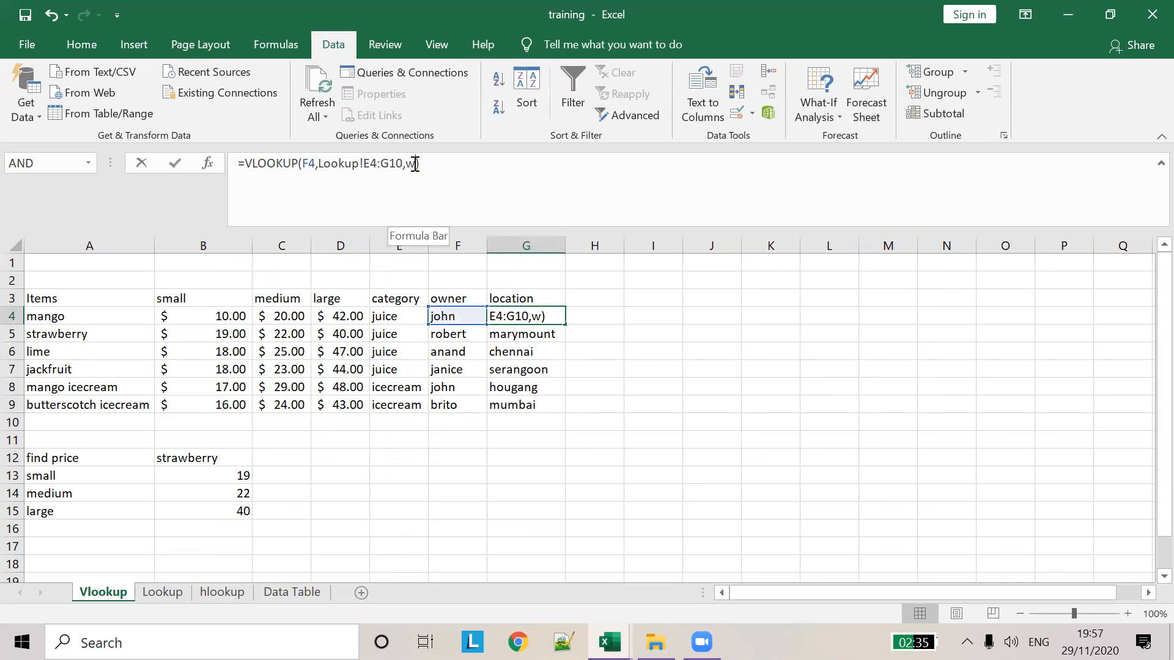
key(BackSpace)
text(3,FAL)
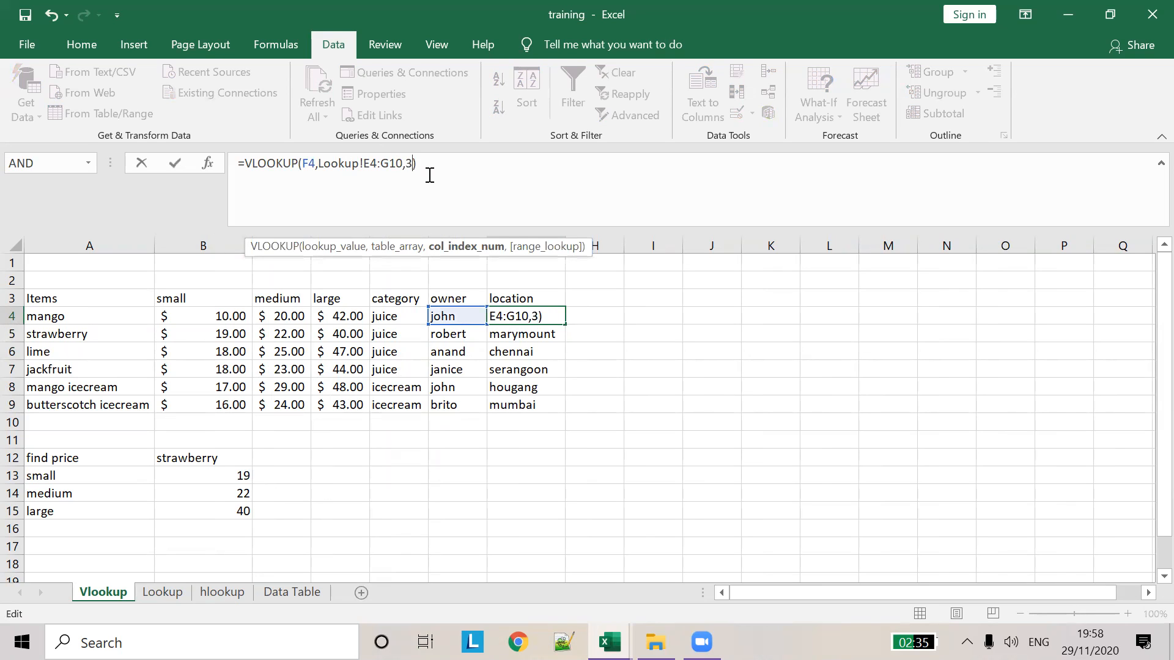
text(SE)
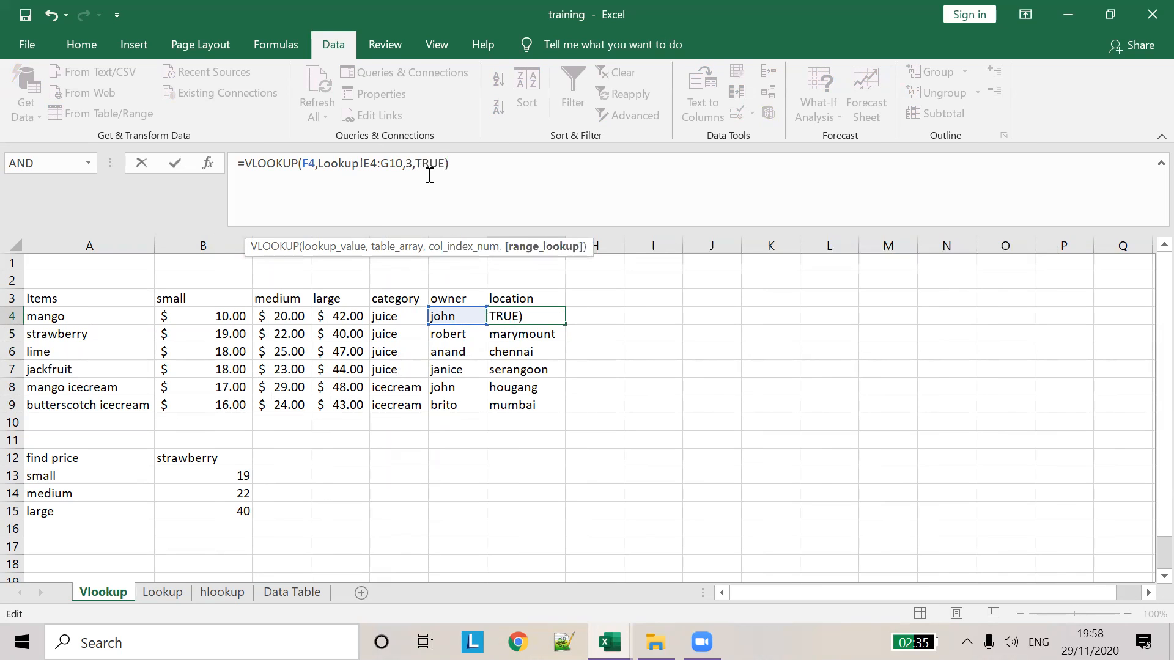
click(684, 316)
click(538, 315)
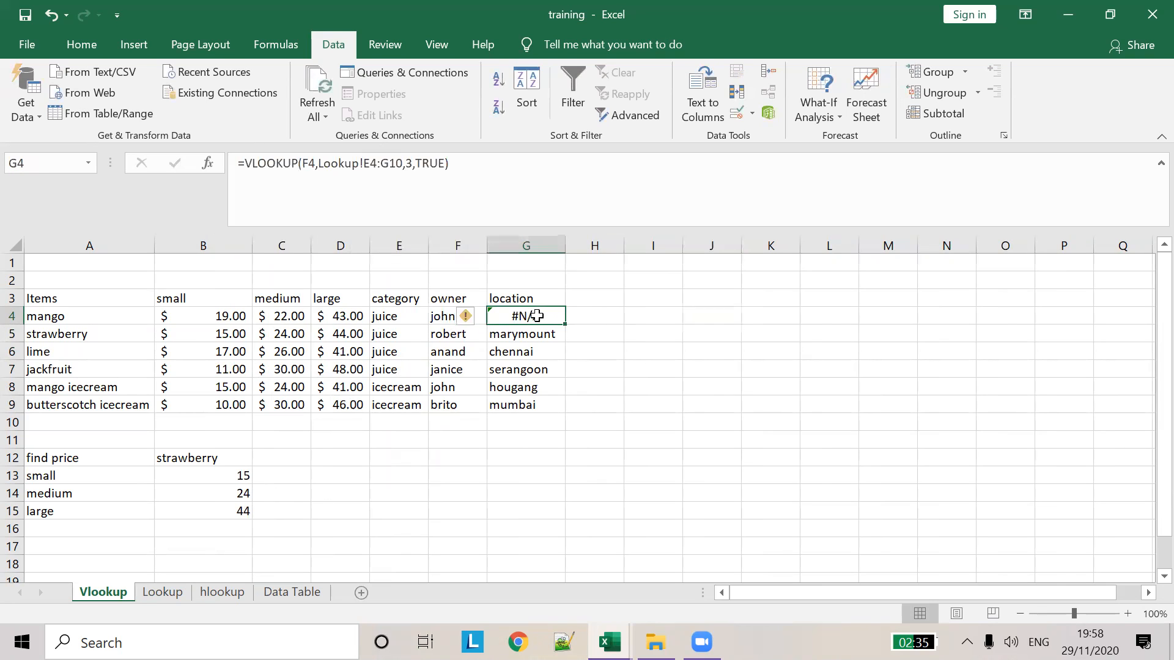
Compare the table array used in G4 with the owner table in F4:H10 on the Lookup sheet
click(389, 164)
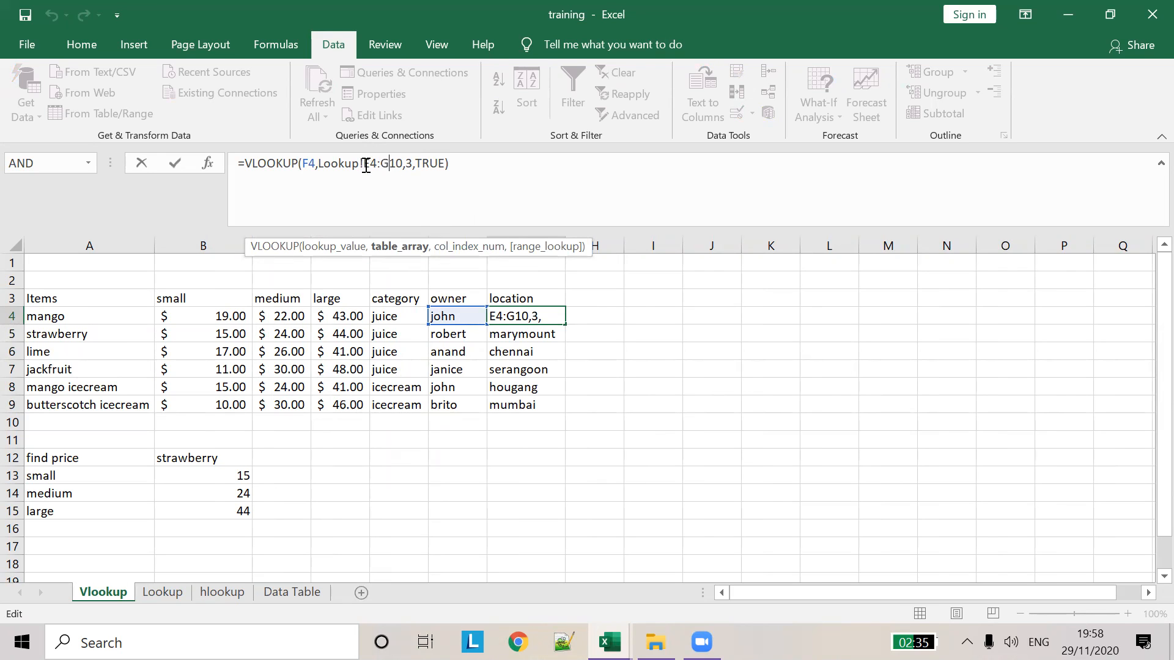
click(162, 592)
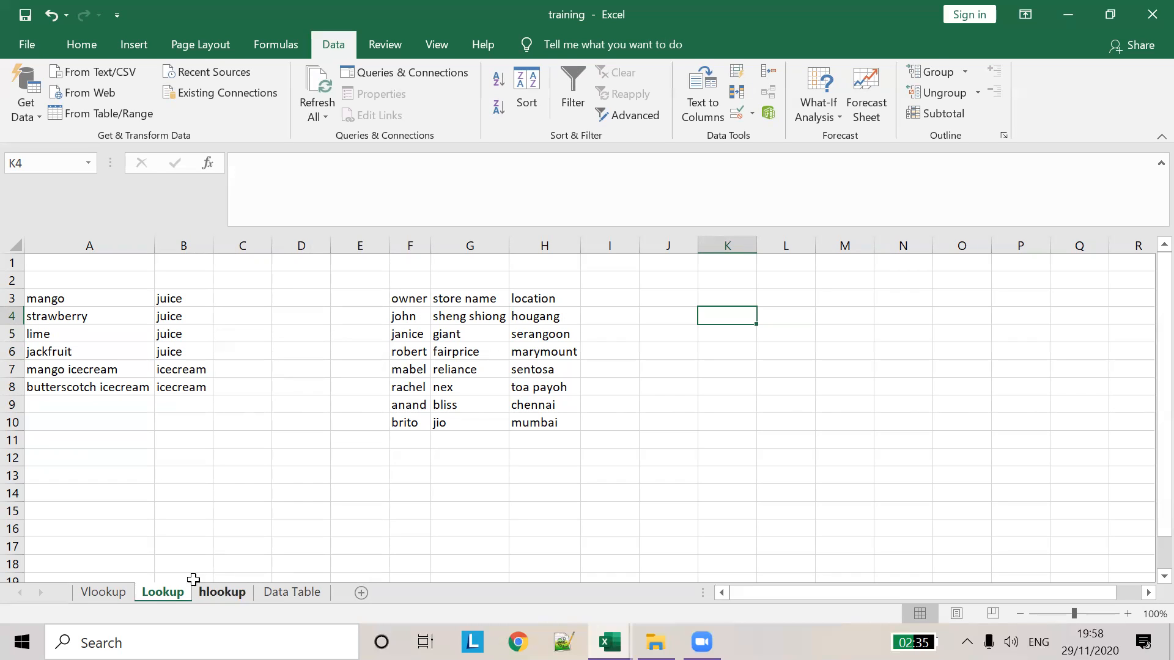
click(114, 594)
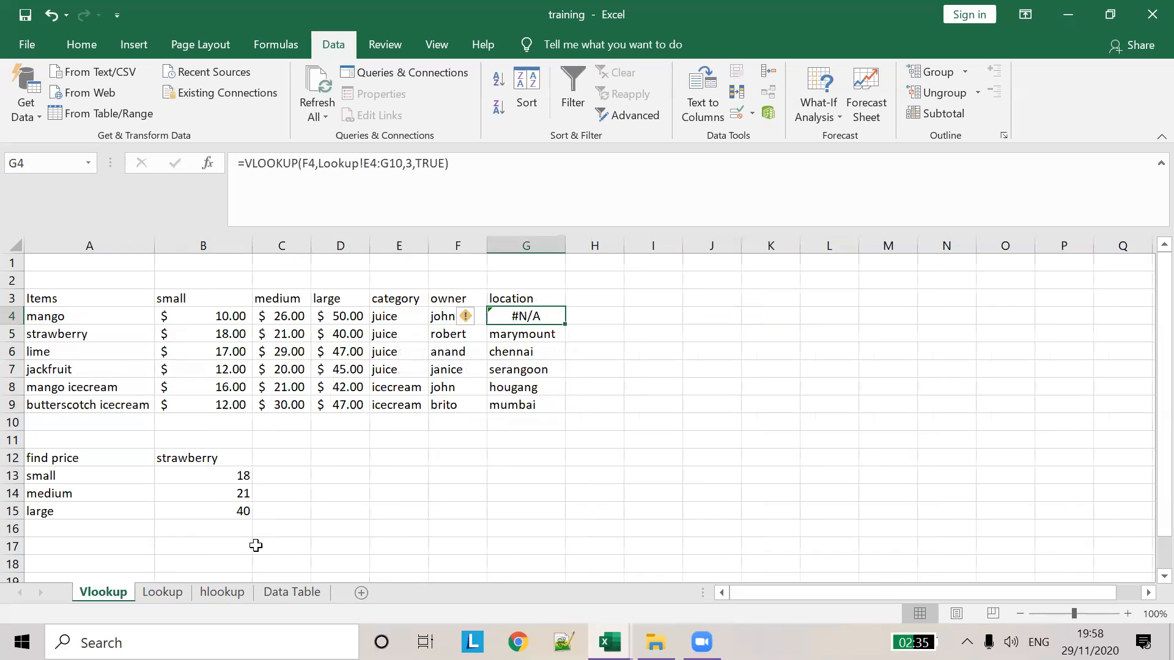
click(162, 593)
click(400, 323)
drag(406, 317, 553, 419)
click(102, 593)
click(376, 164)
key(BackSpace)
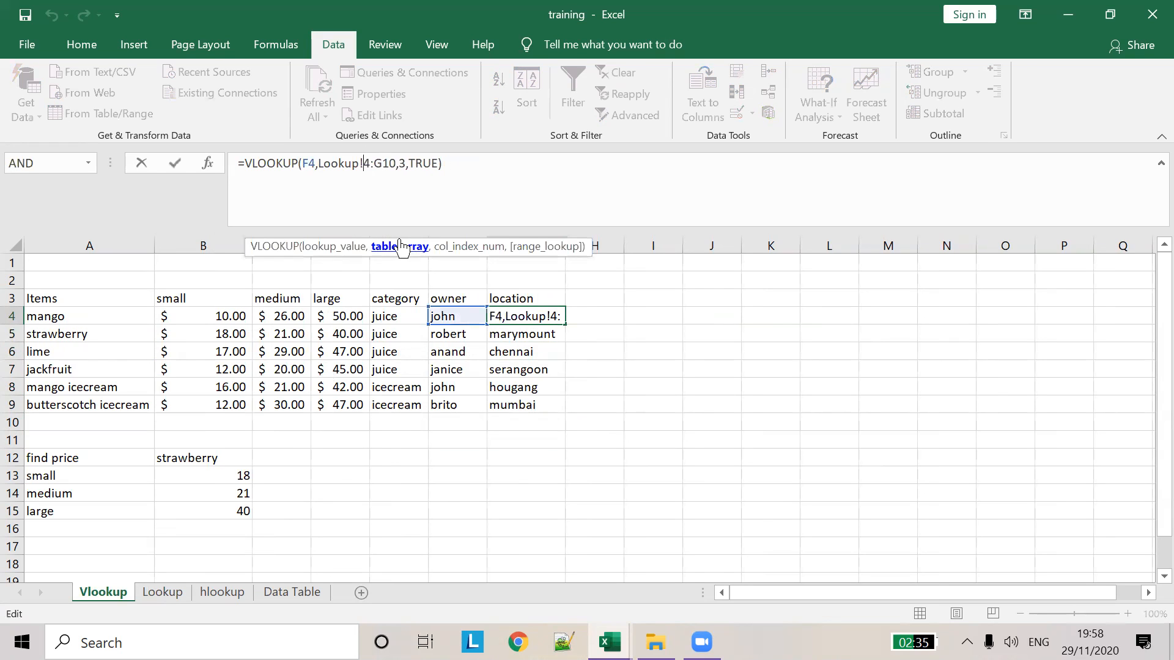
text(F4)
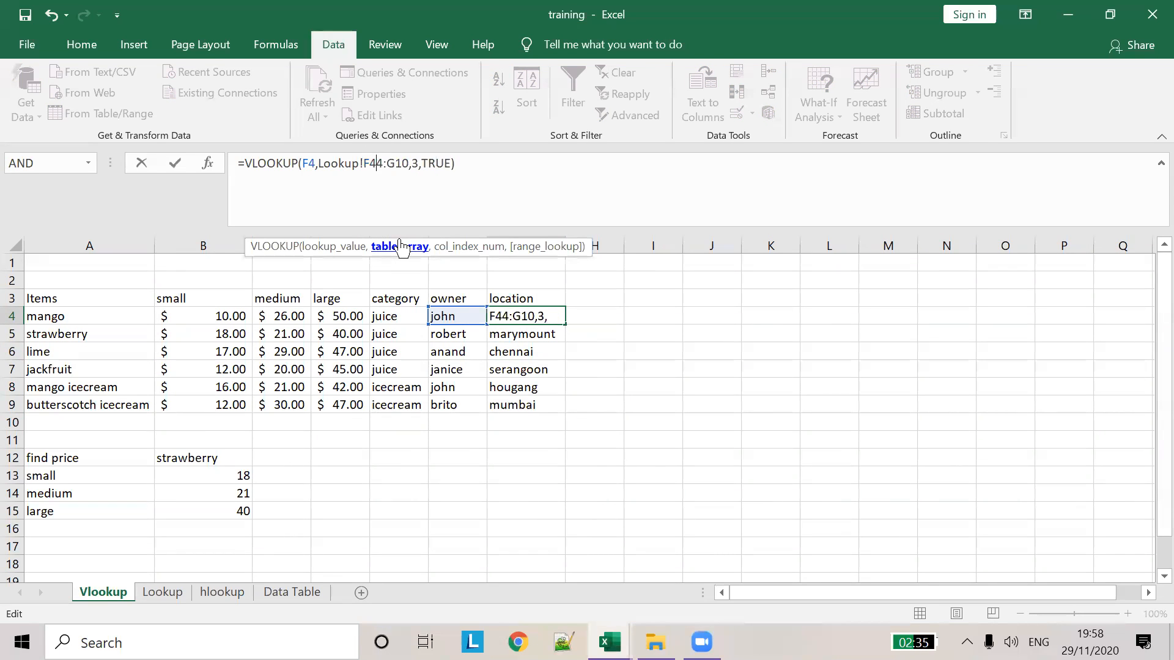
key(BackSpace)
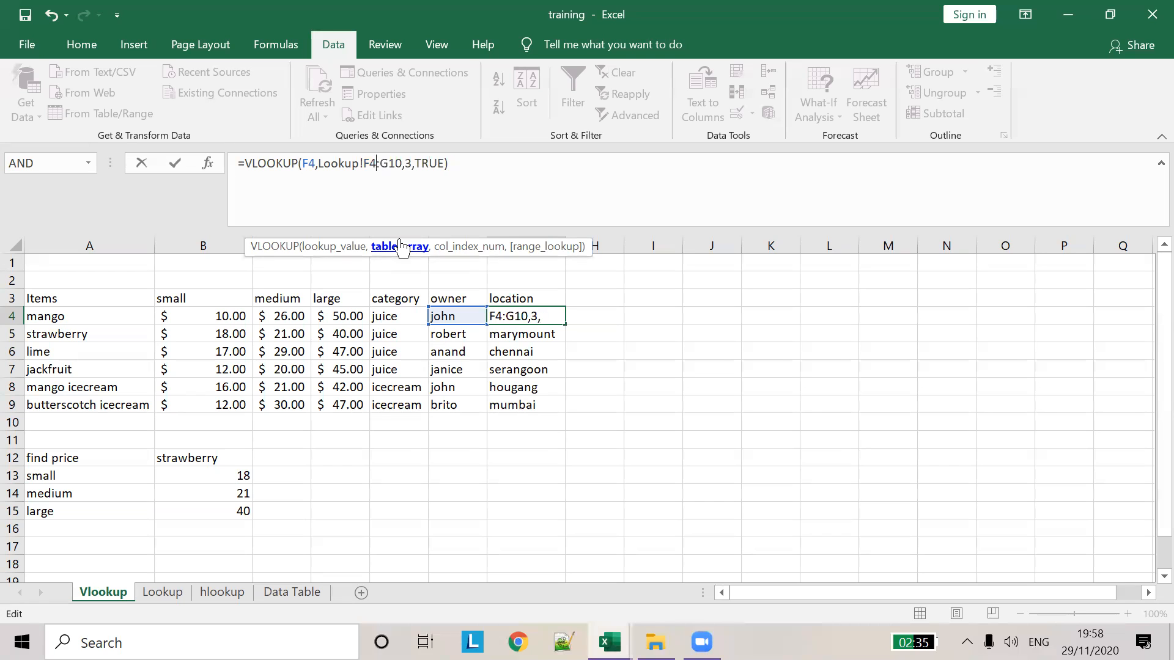
key(BackSpace)
text(H)
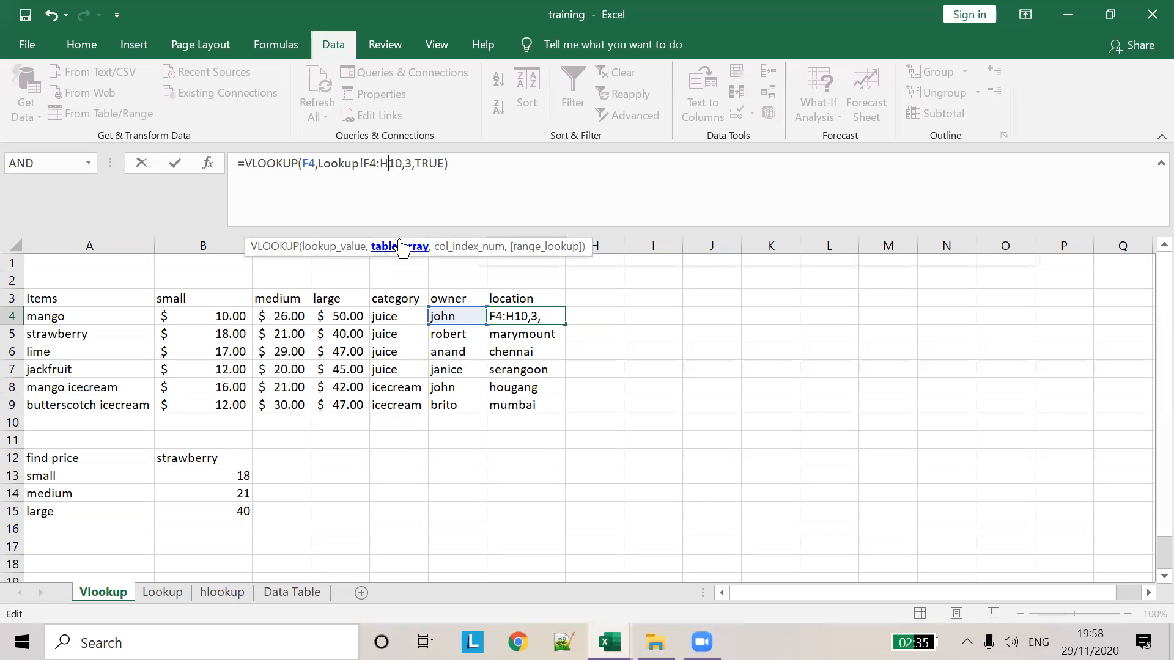
key(Tab)
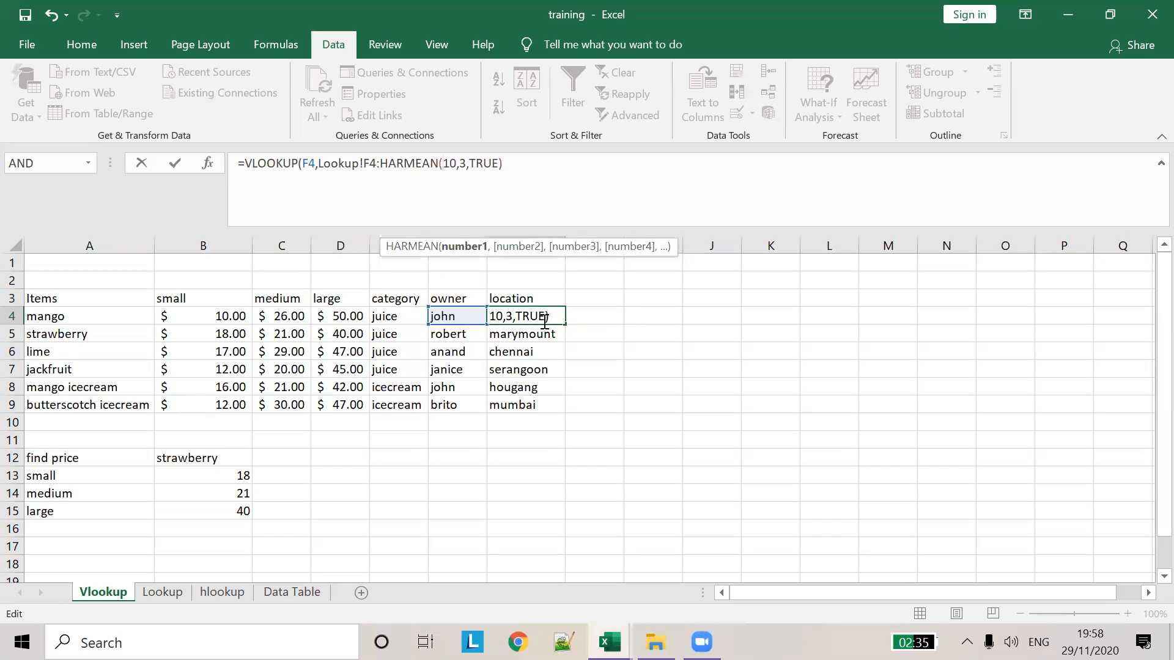
click(597, 315)
key(Return)
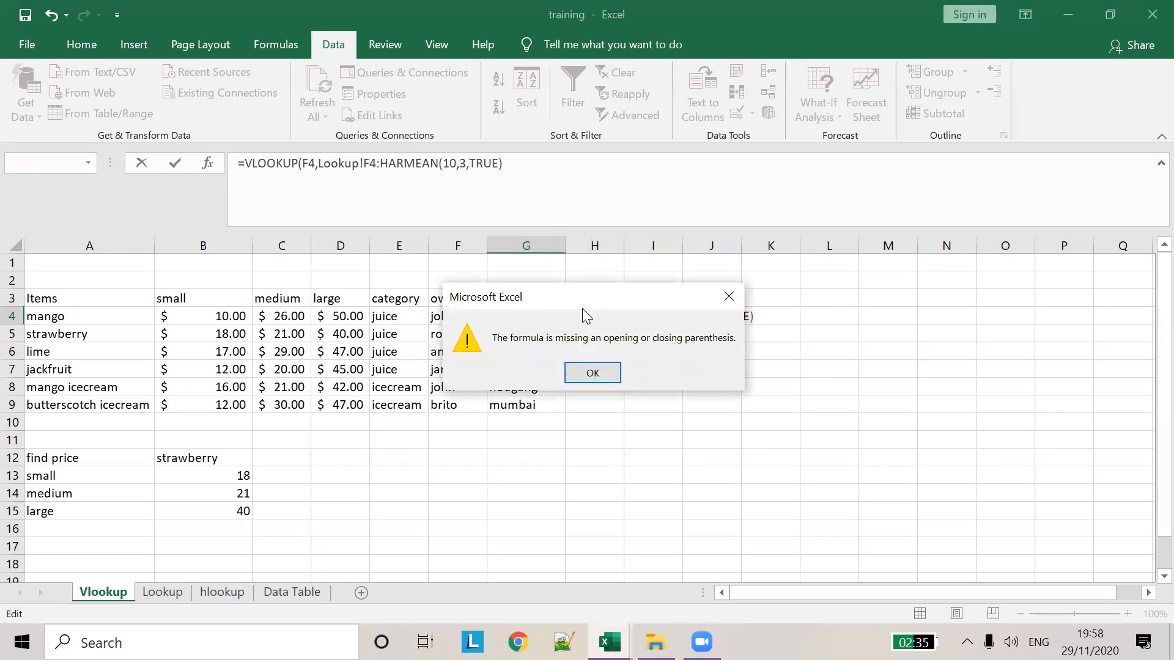
click(602, 375)
key(Escape)
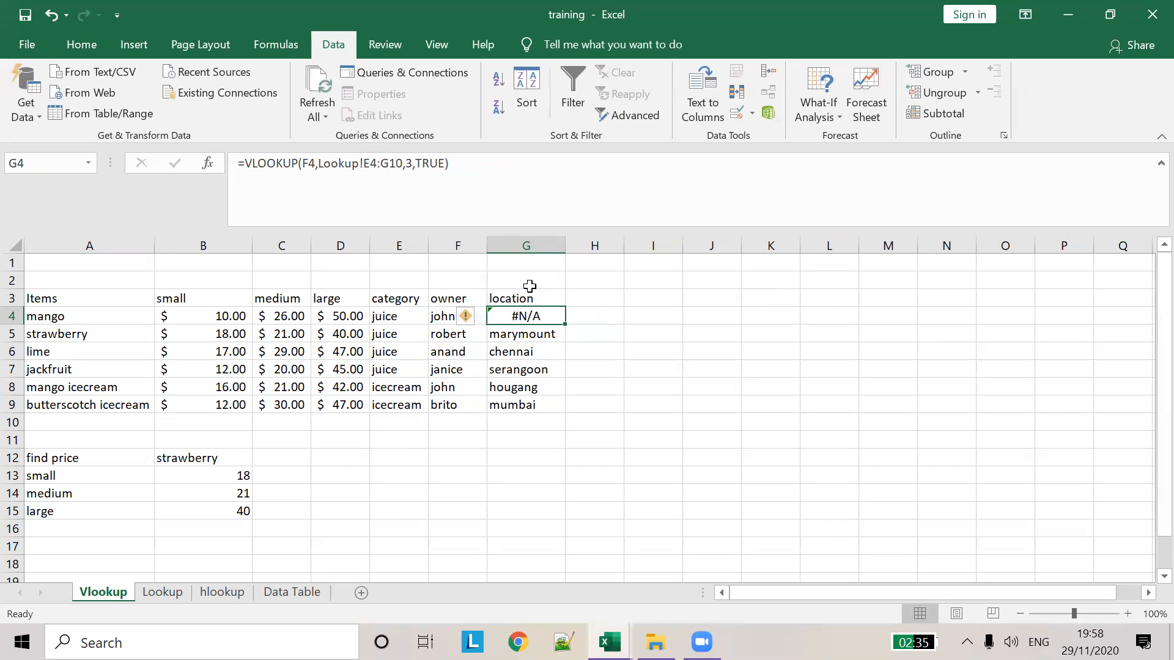
Change the table array in the G4 VLOOKUP to Lookup!F4:H10 and fill the formula down to G9
click(373, 169)
click(373, 169)
key(BackSpace)
text(F)
key(BackSpace)
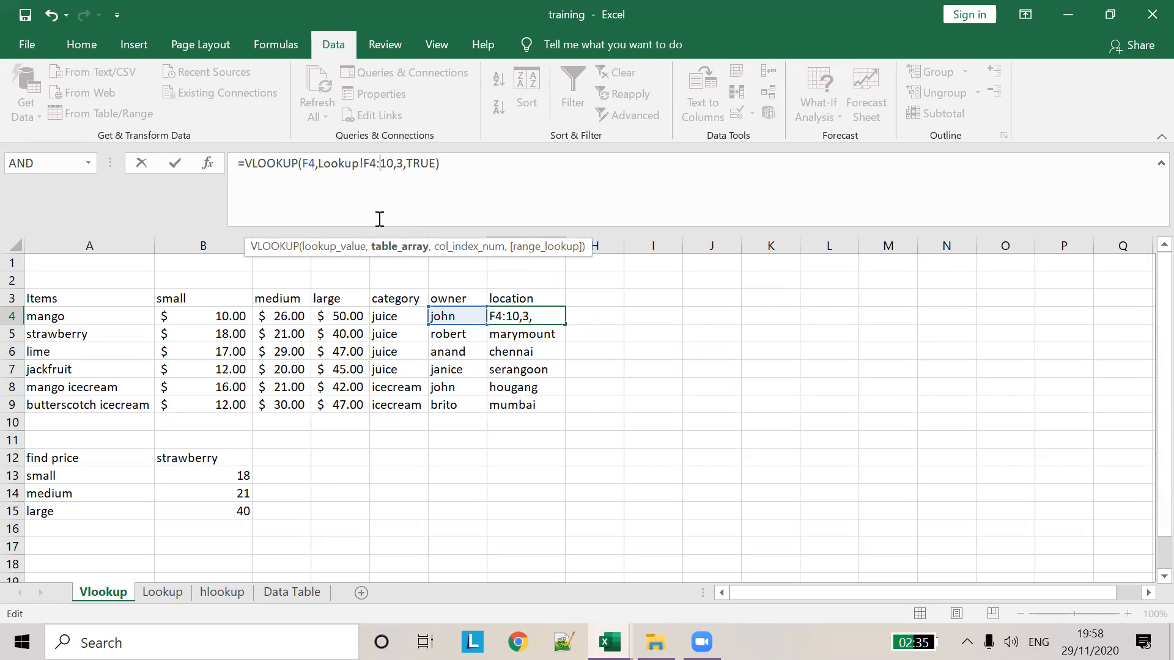
text(H)
key(Tab)
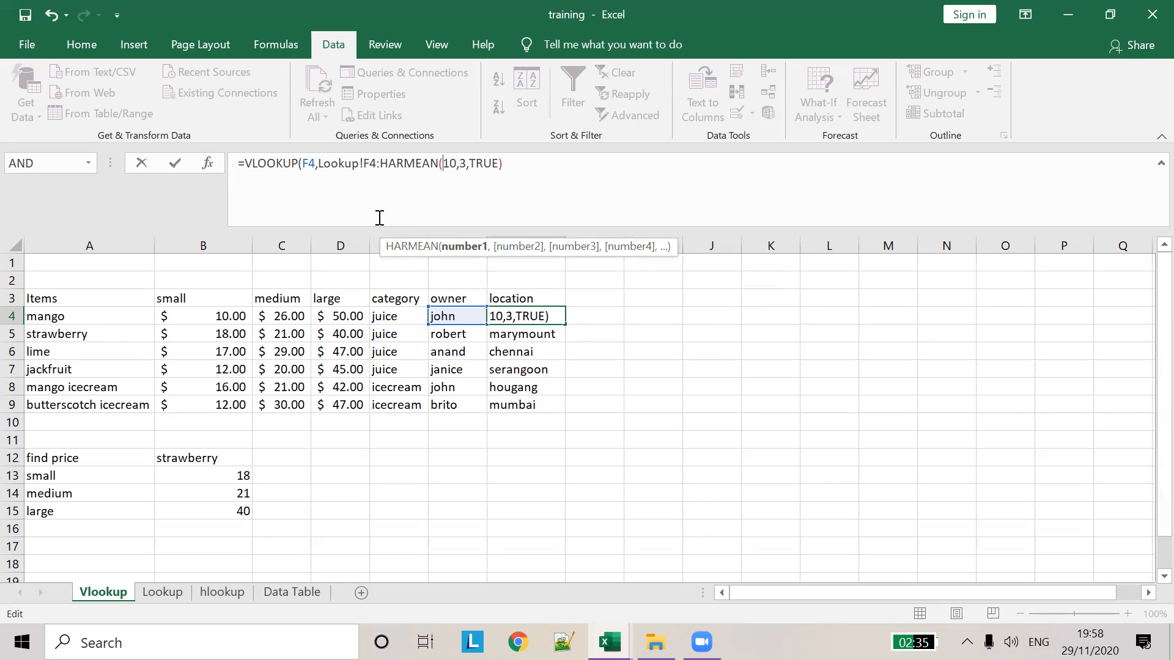
key(ctrl+z)
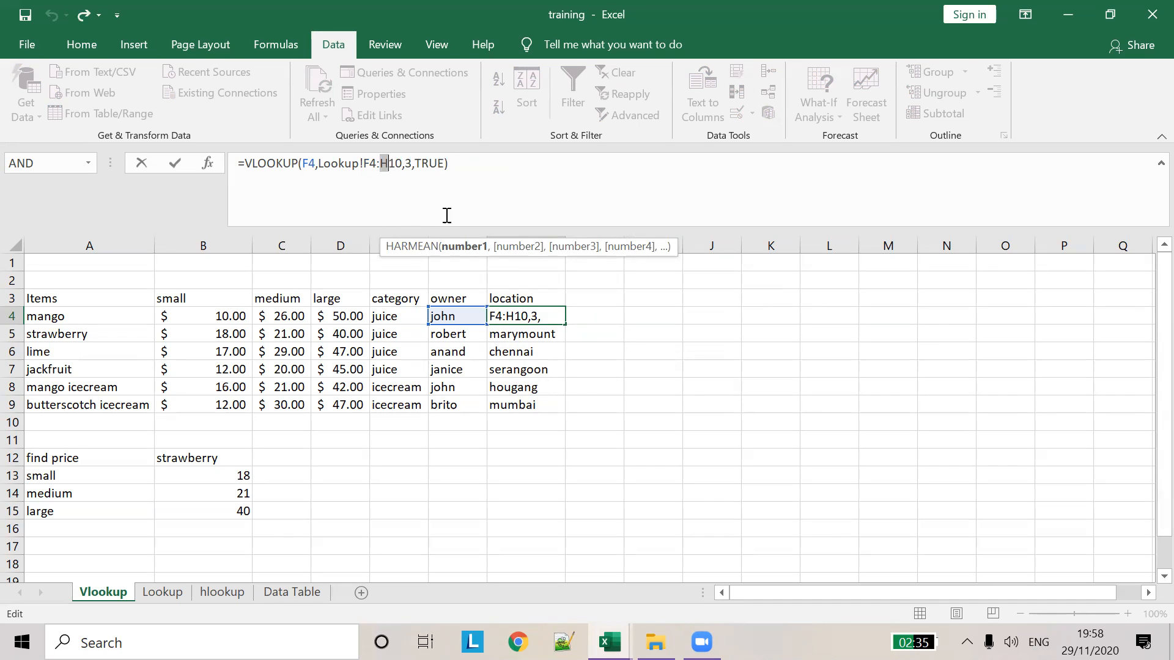
key(Return)
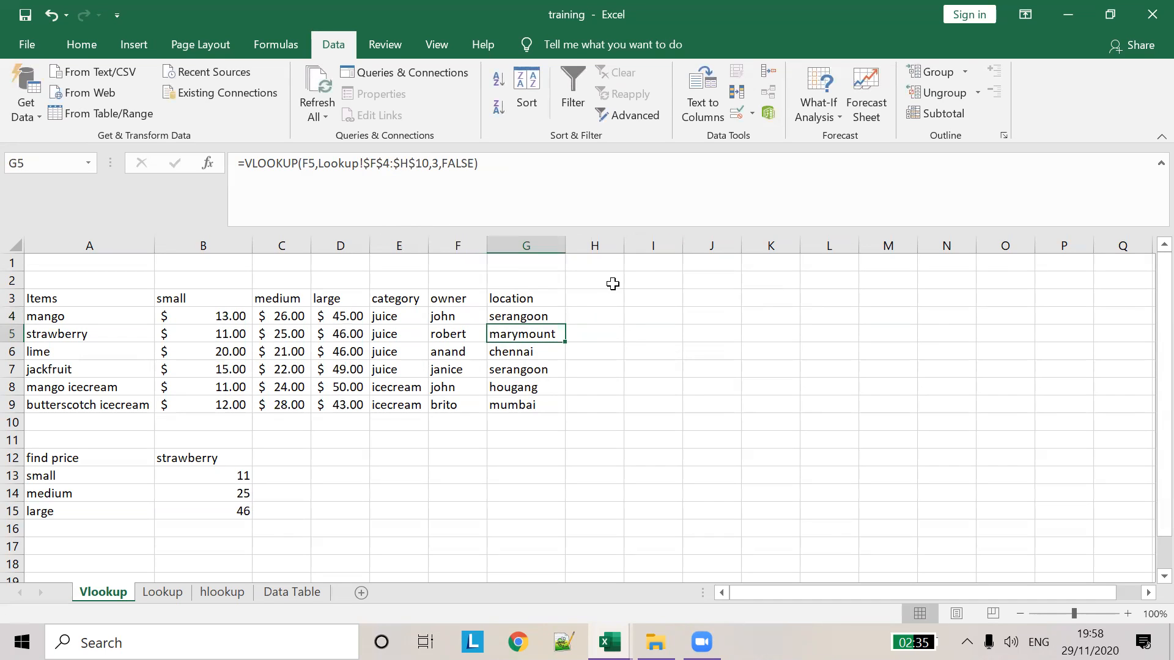
click(531, 320)
drag(567, 325, 569, 413)
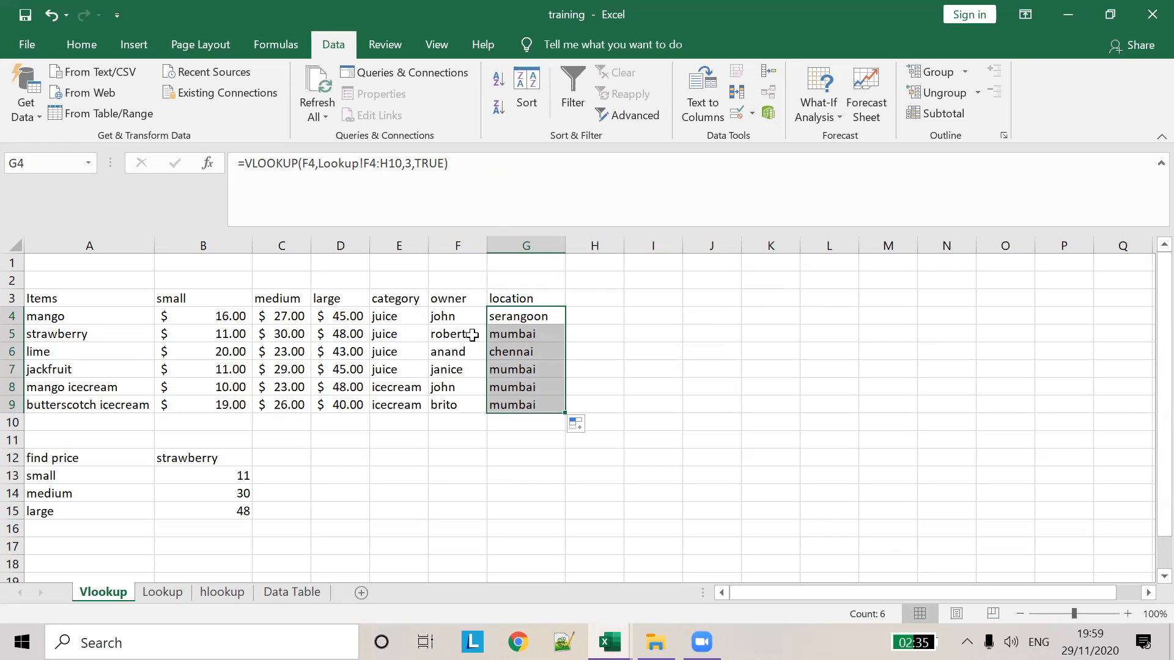
Examine how the table array reference shifts from row to row in the location formulas in G4:G9
click(527, 370)
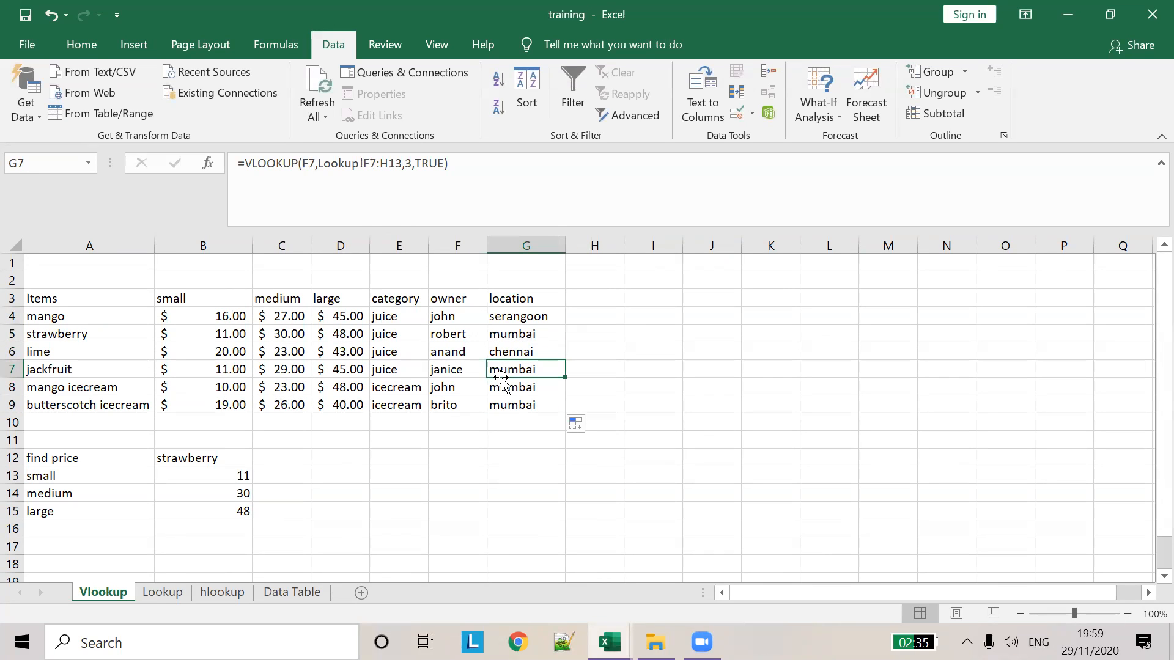
click(532, 322)
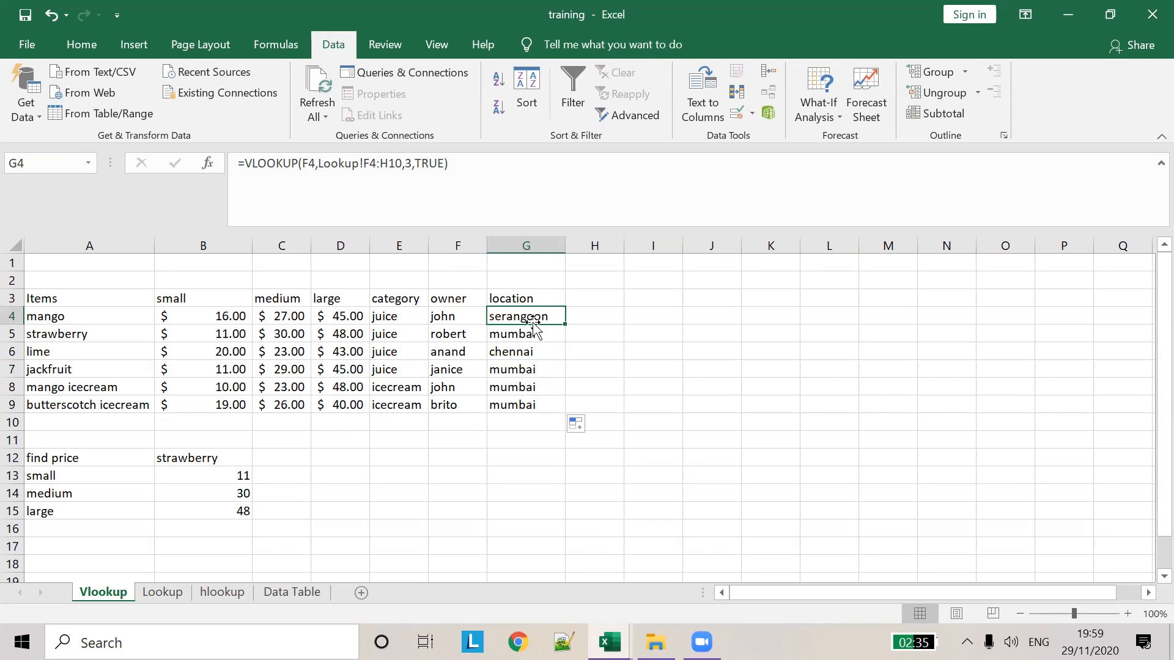
click(530, 335)
click(536, 352)
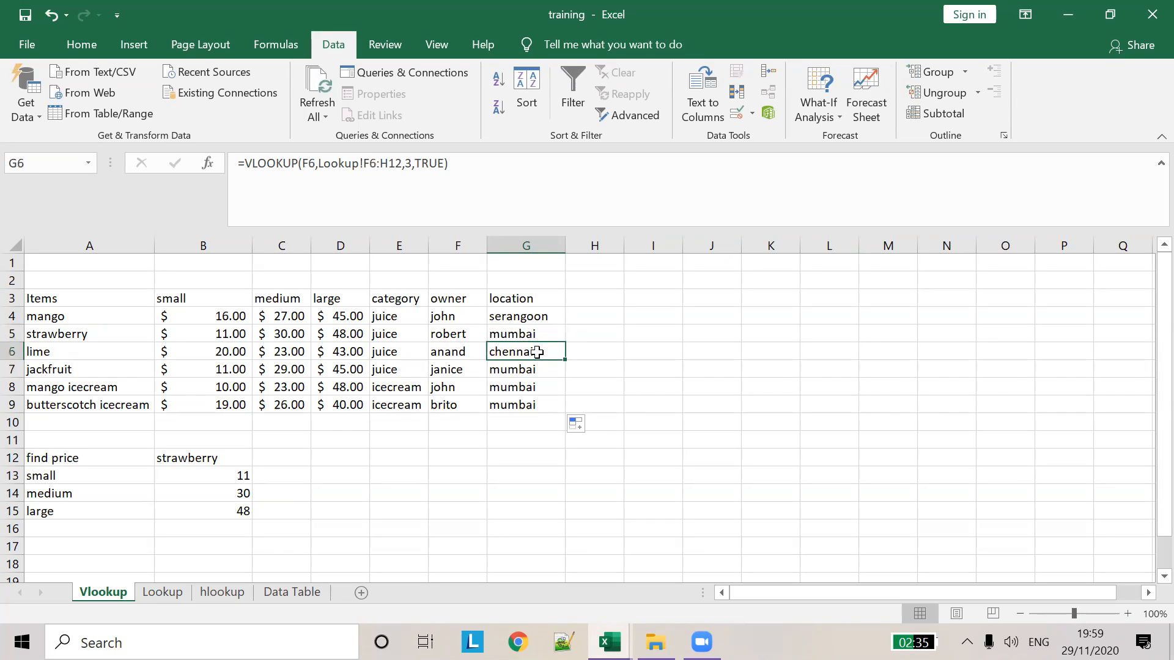
click(535, 316)
click(536, 348)
click(540, 367)
click(538, 403)
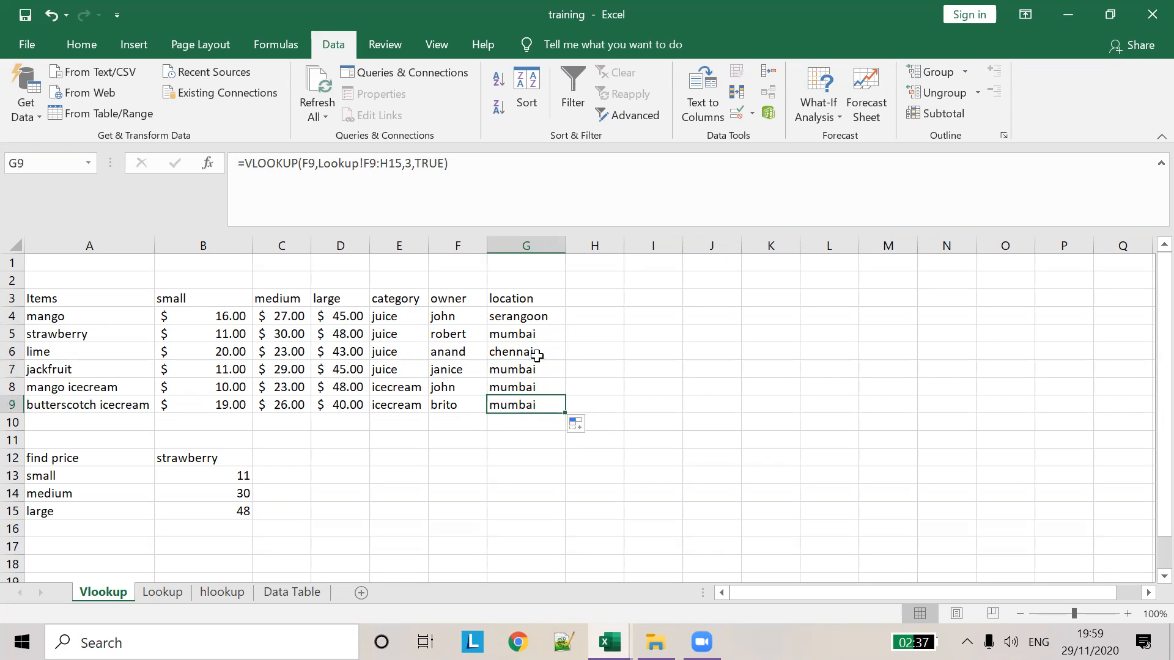
click(535, 334)
Make the table array in G4 absolute as Lookup!$F$4:$H$10 and fill the formula down to G9
click(537, 316)
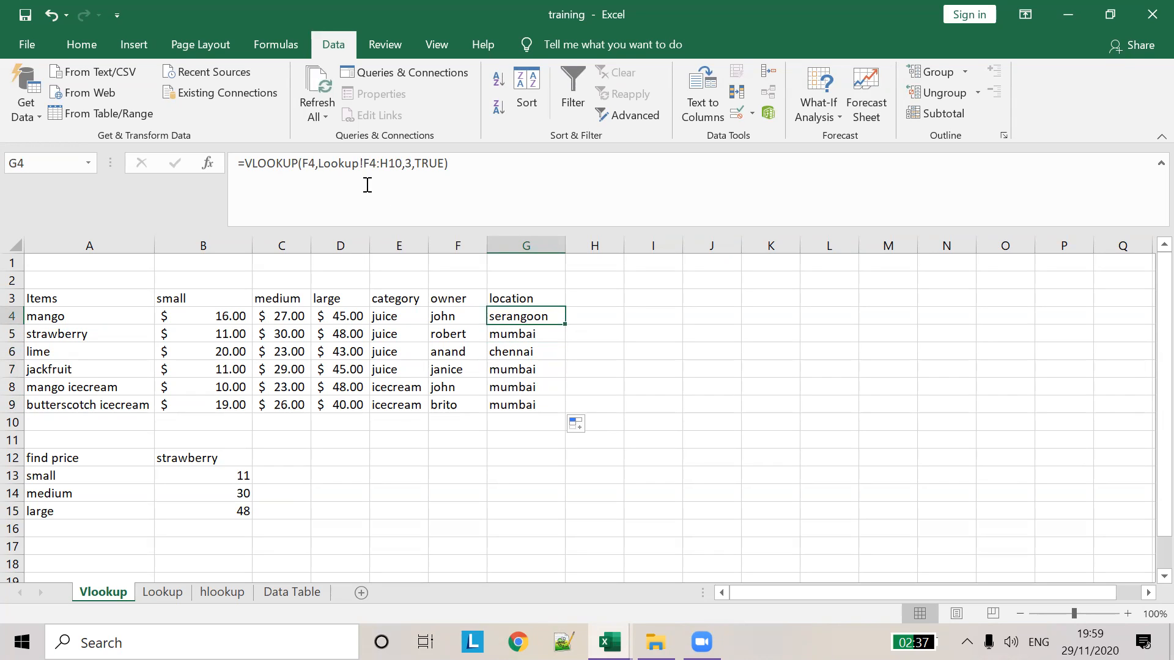
click(366, 161)
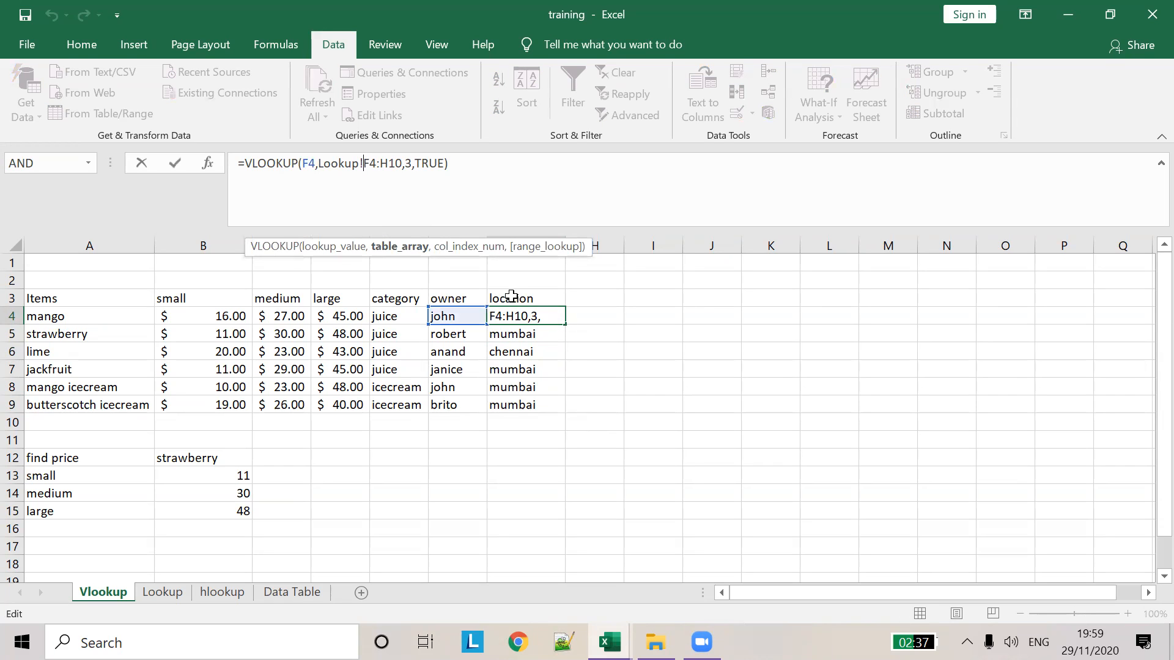
text($F$4:$H)
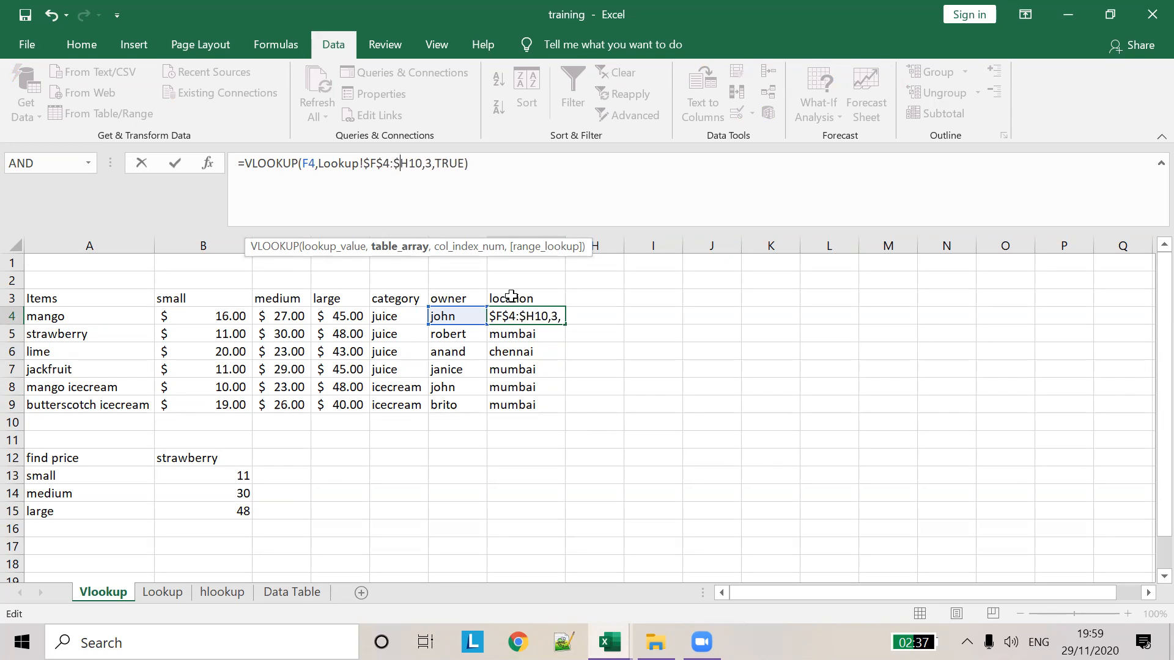
text($)
key(Tab)
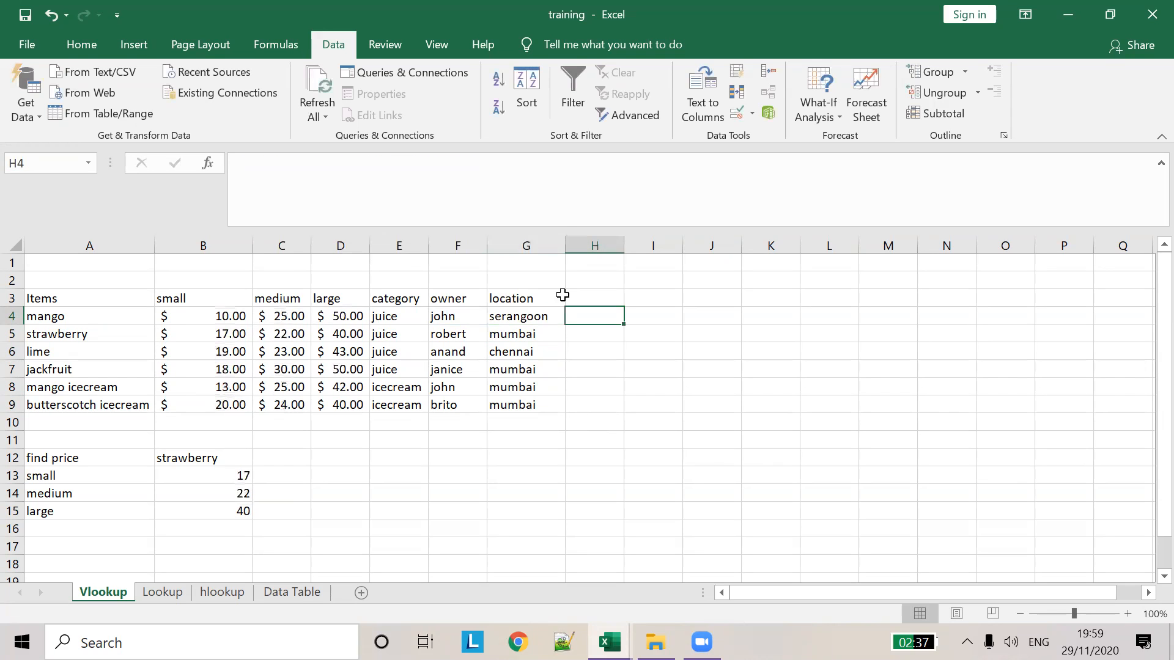
click(558, 317)
drag(567, 324, 550, 414)
click(606, 380)
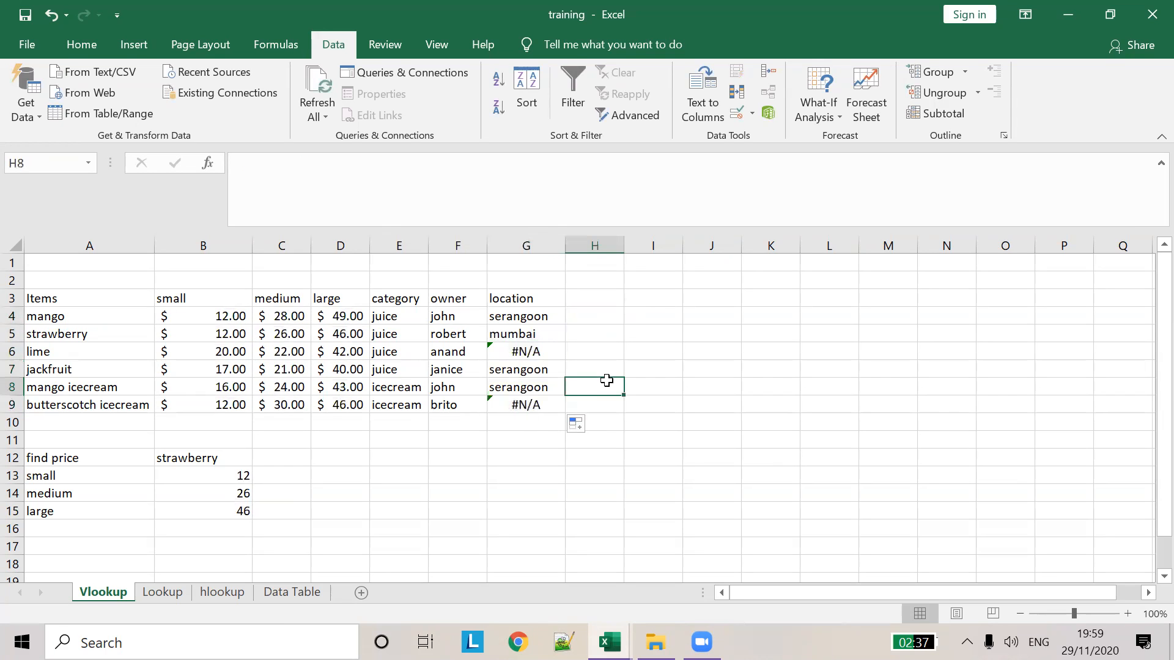
Check the location formula in G6 and its owner in F6 against the matching owner entry on the Lookup sheet
click(505, 353)
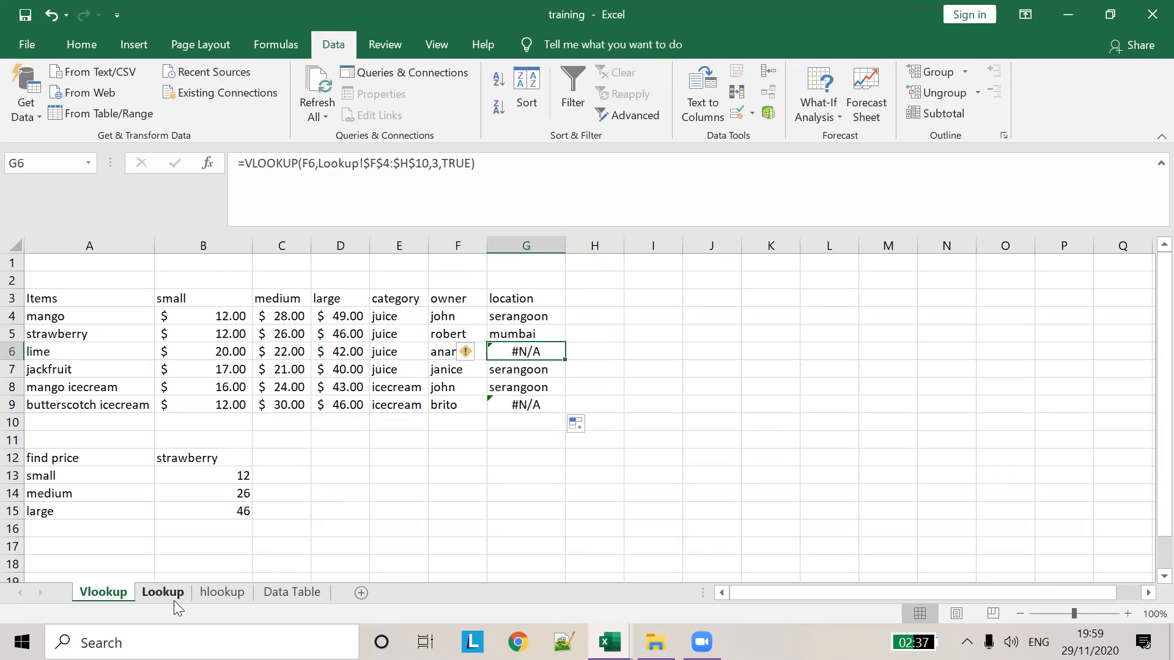
click(159, 595)
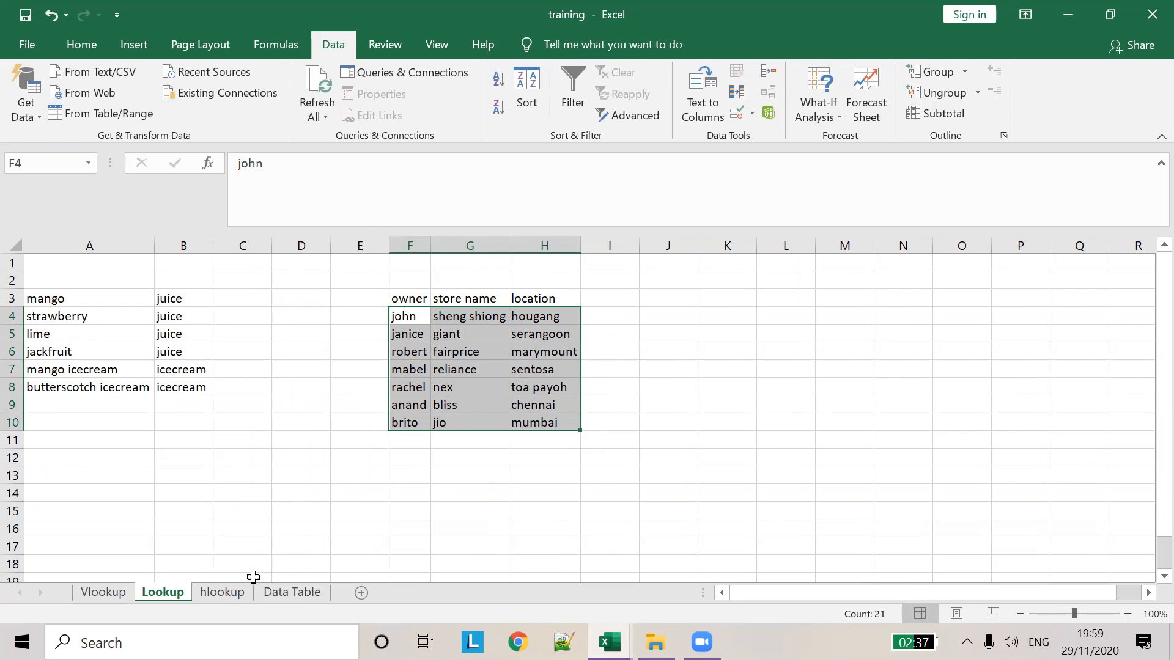
click(92, 593)
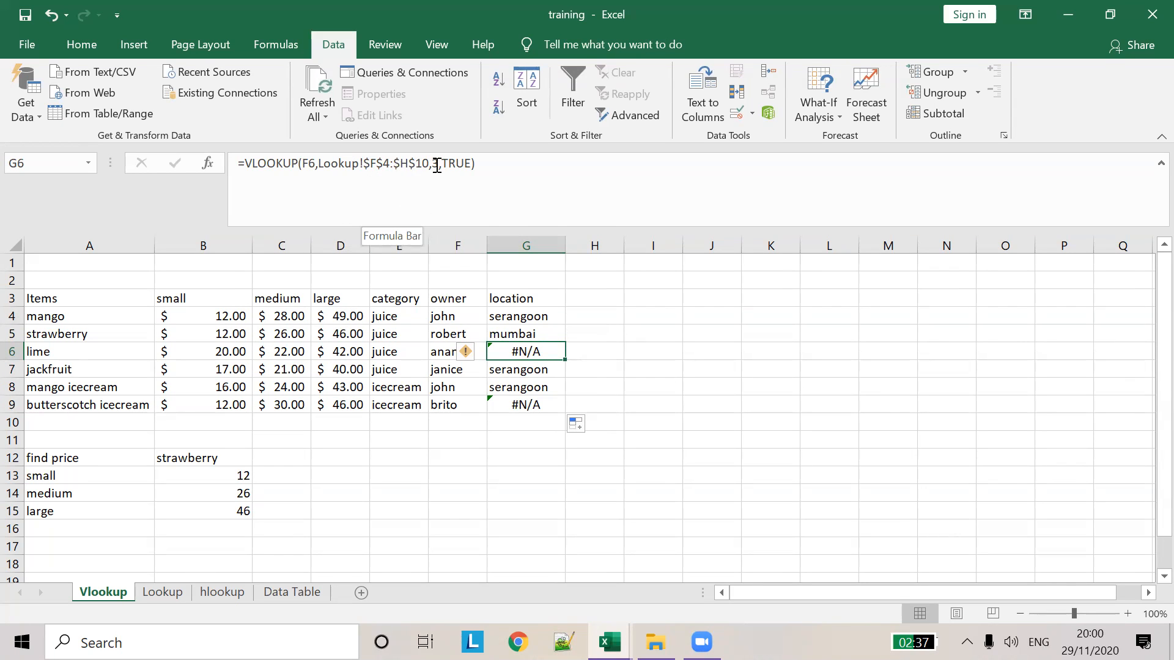
click(442, 353)
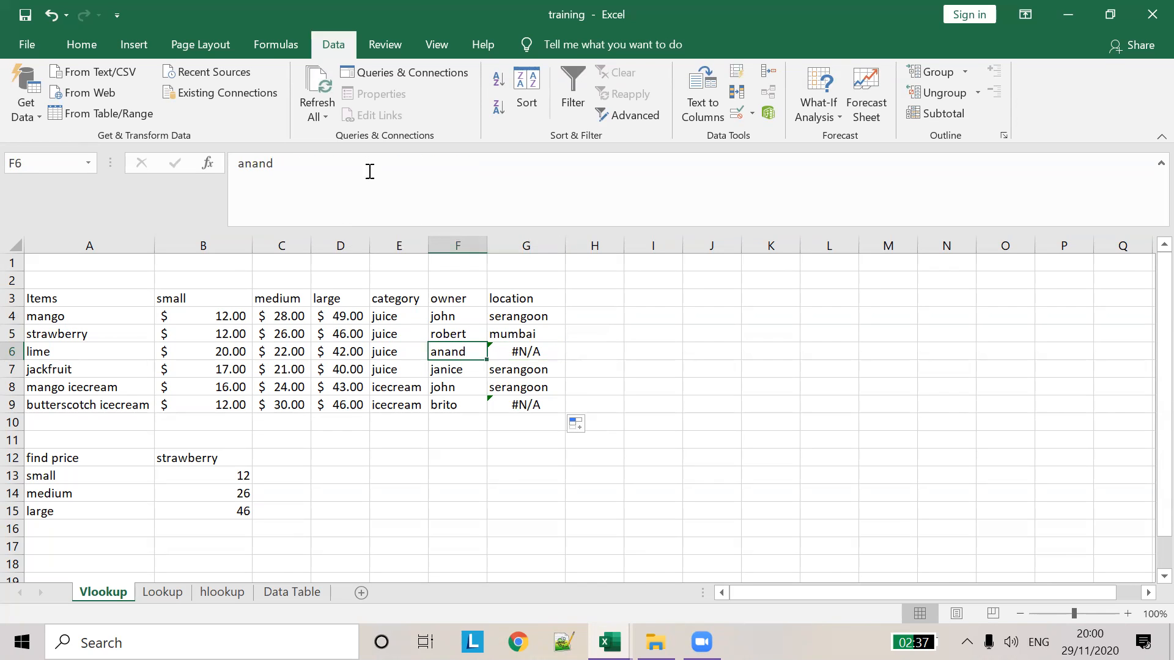
click(162, 592)
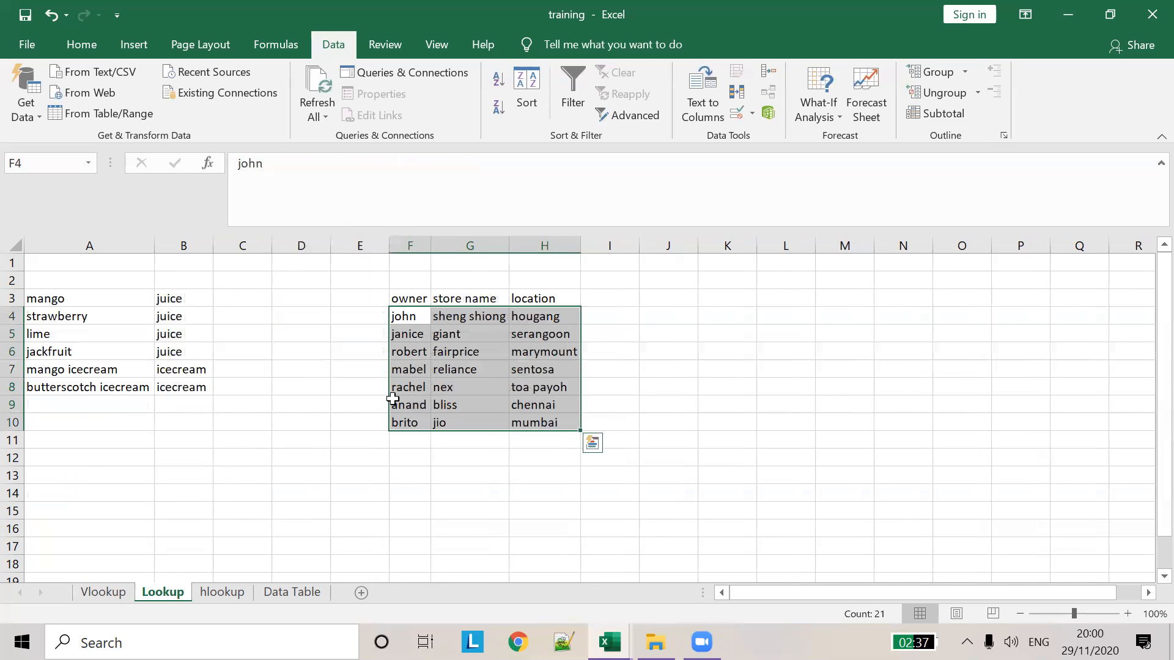
click(404, 403)
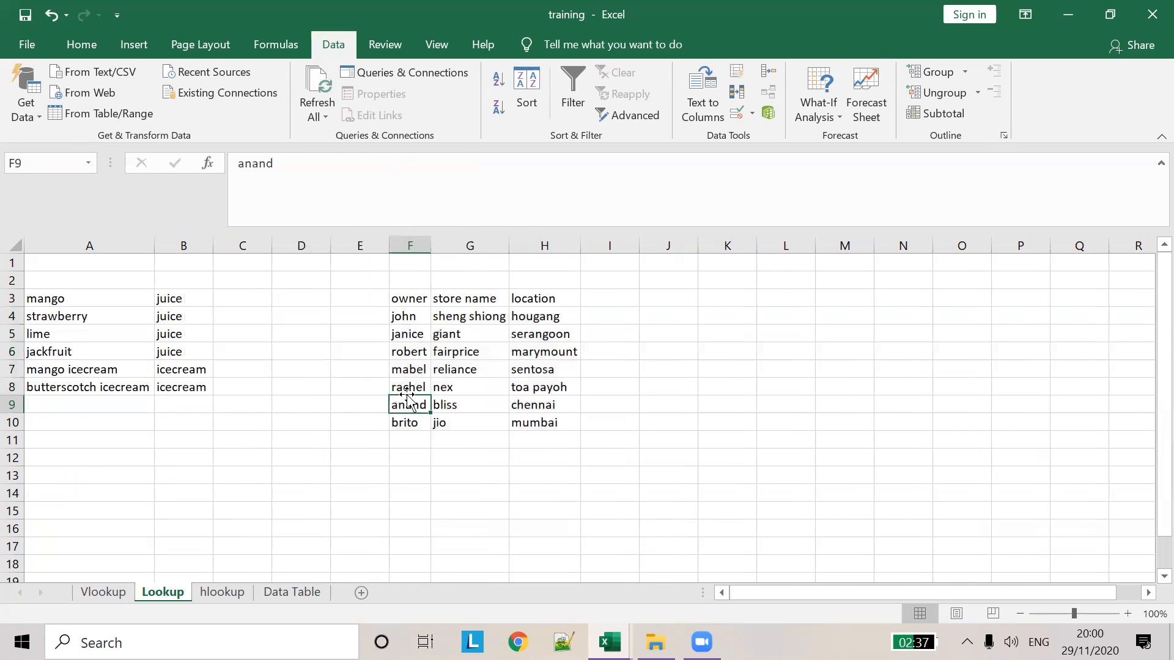
Compare the VLOOKUP formula in G6 with the owner table on the Lookup sheet to trace its error
click(365, 182)
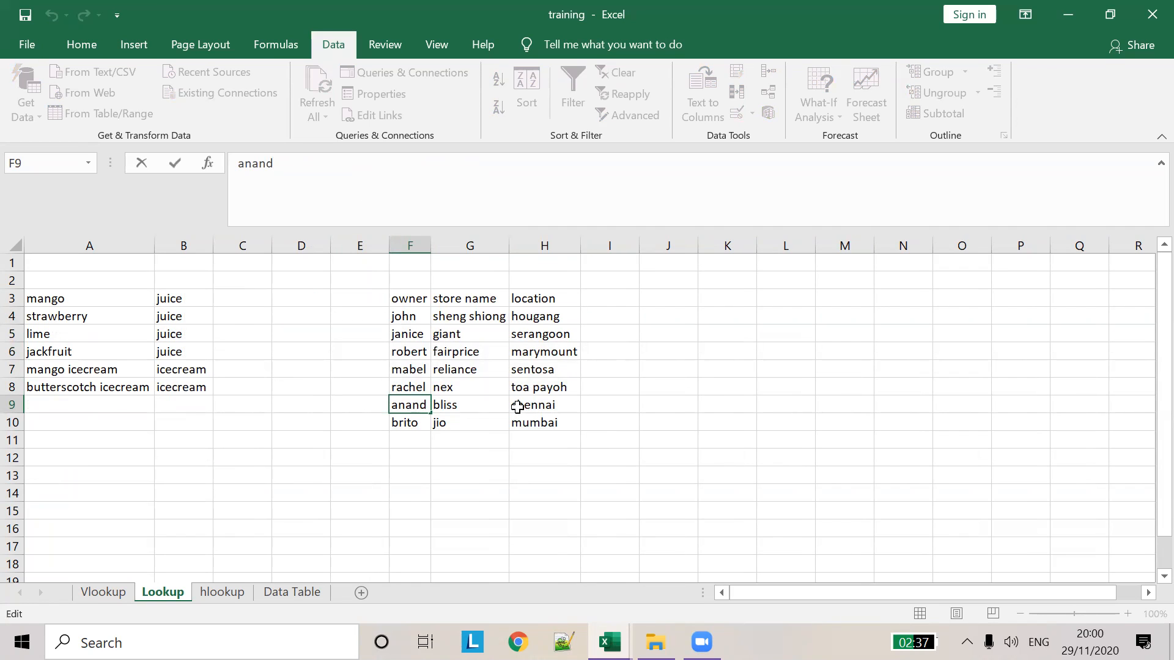
click(117, 593)
click(539, 358)
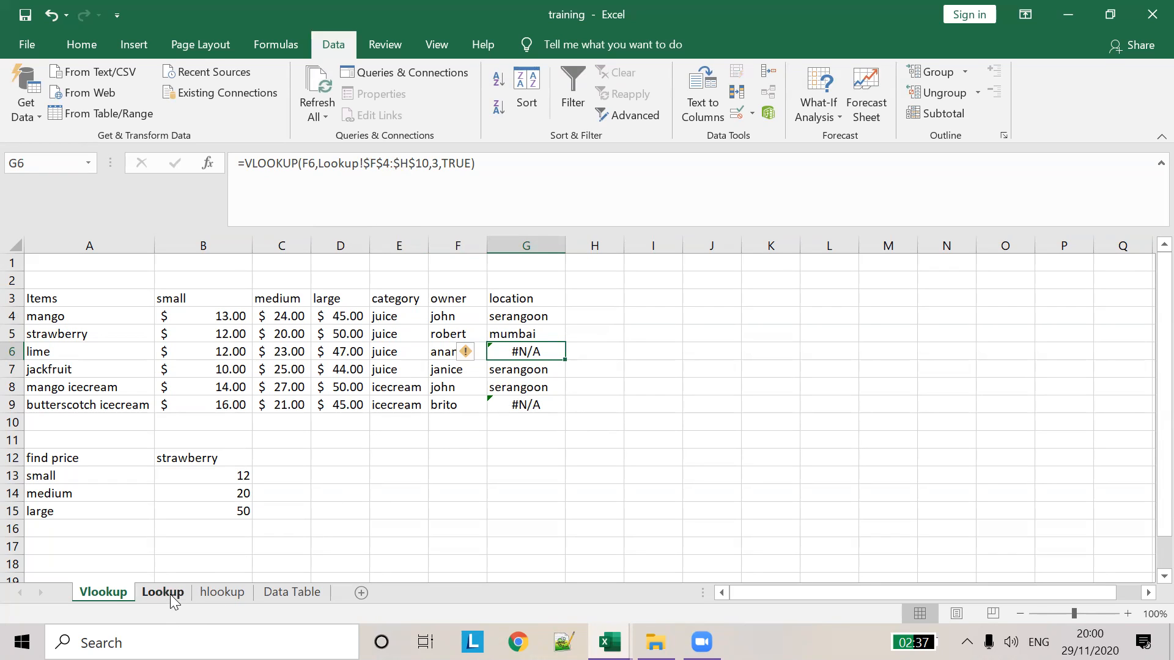
click(397, 158)
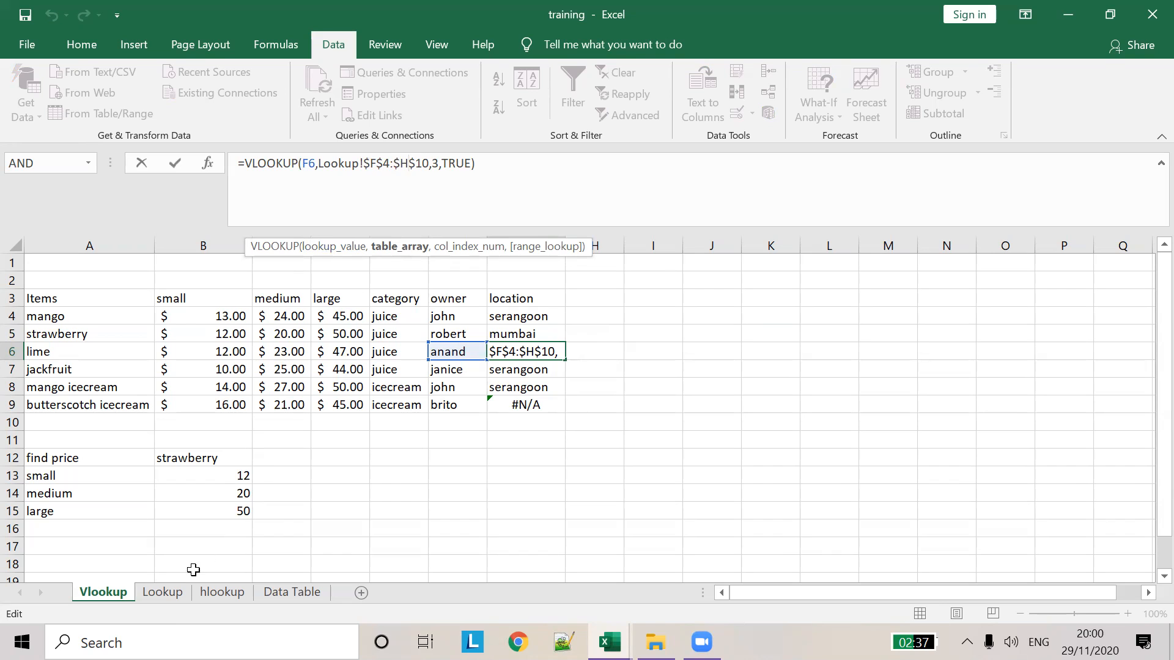
click(172, 599)
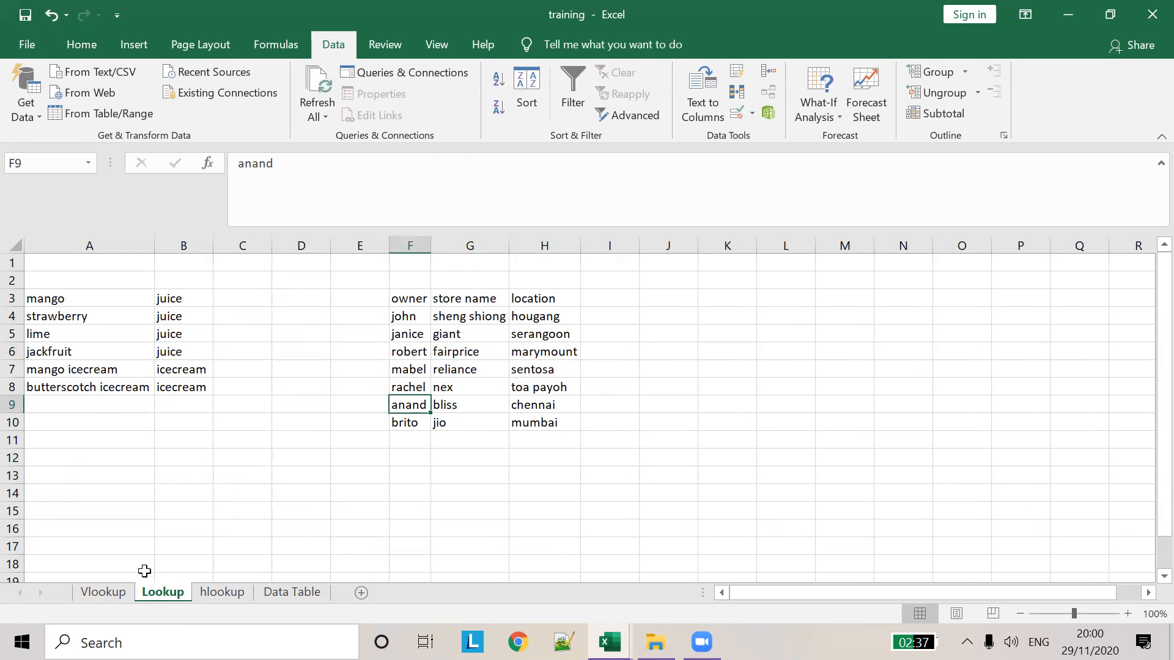
click(104, 593)
click(492, 369)
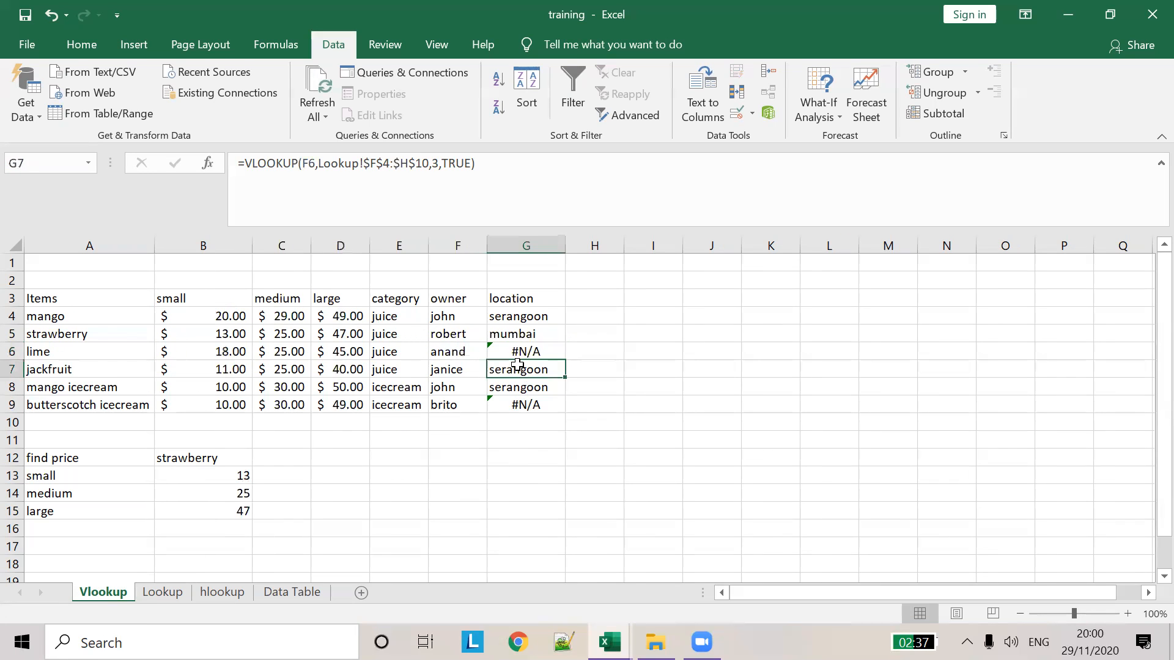
Remove the absolute references from the G6 VLOOKUP so its table array reads Lookup!F4:H10
click(498, 352)
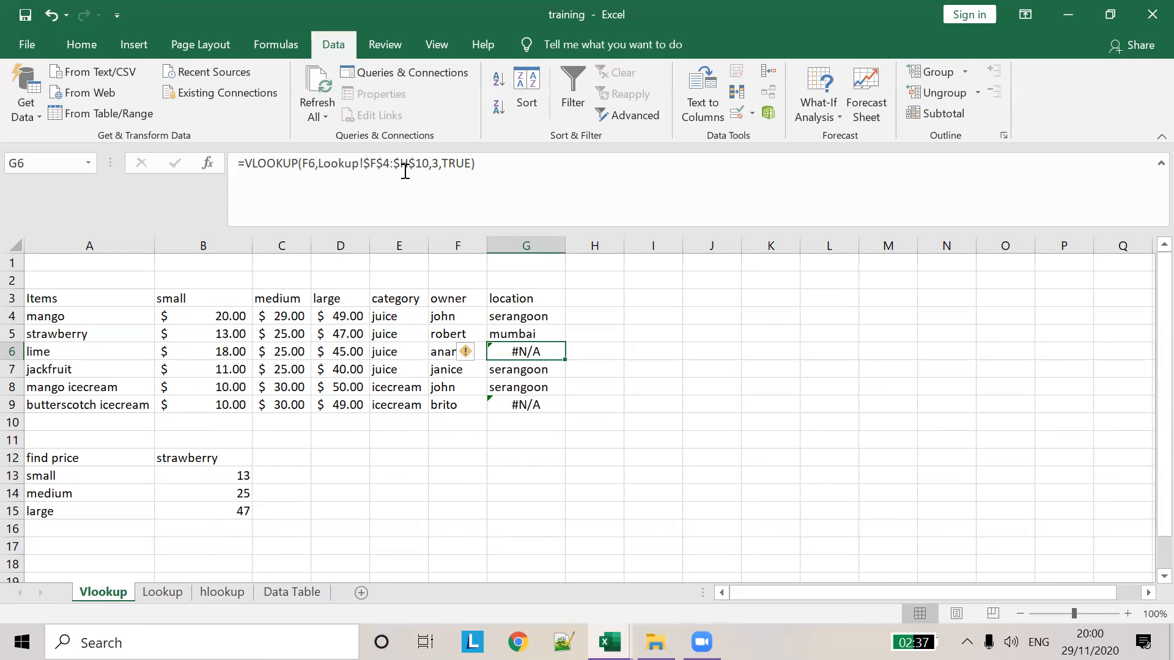
click(366, 163)
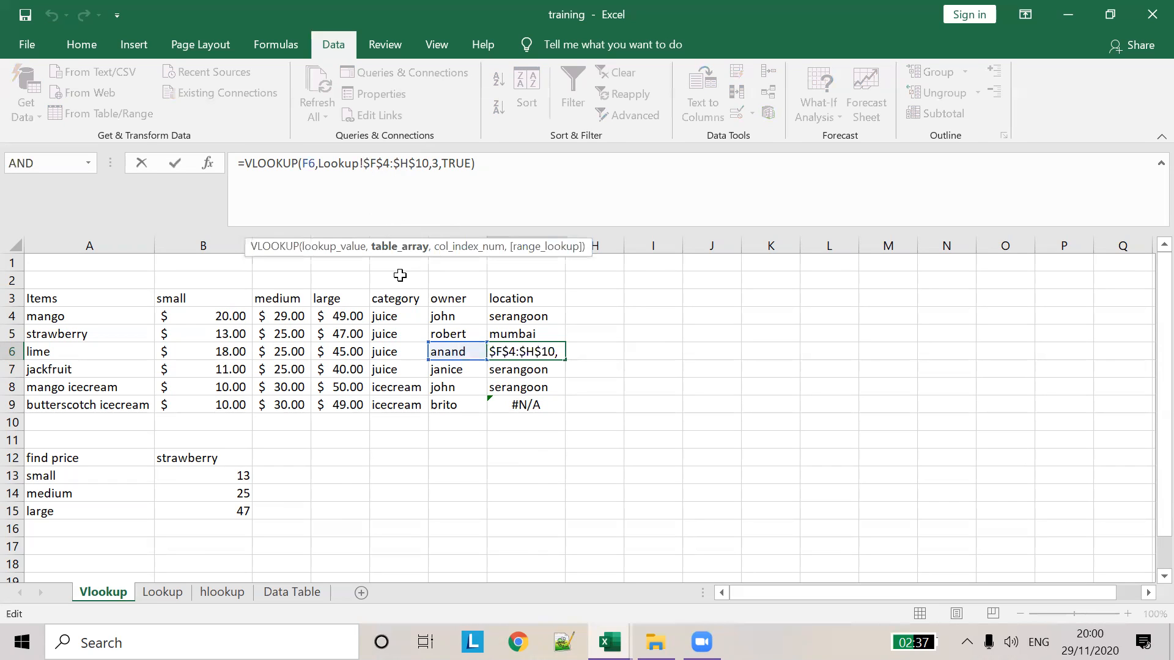
key(Delete)
key(BackSpace)
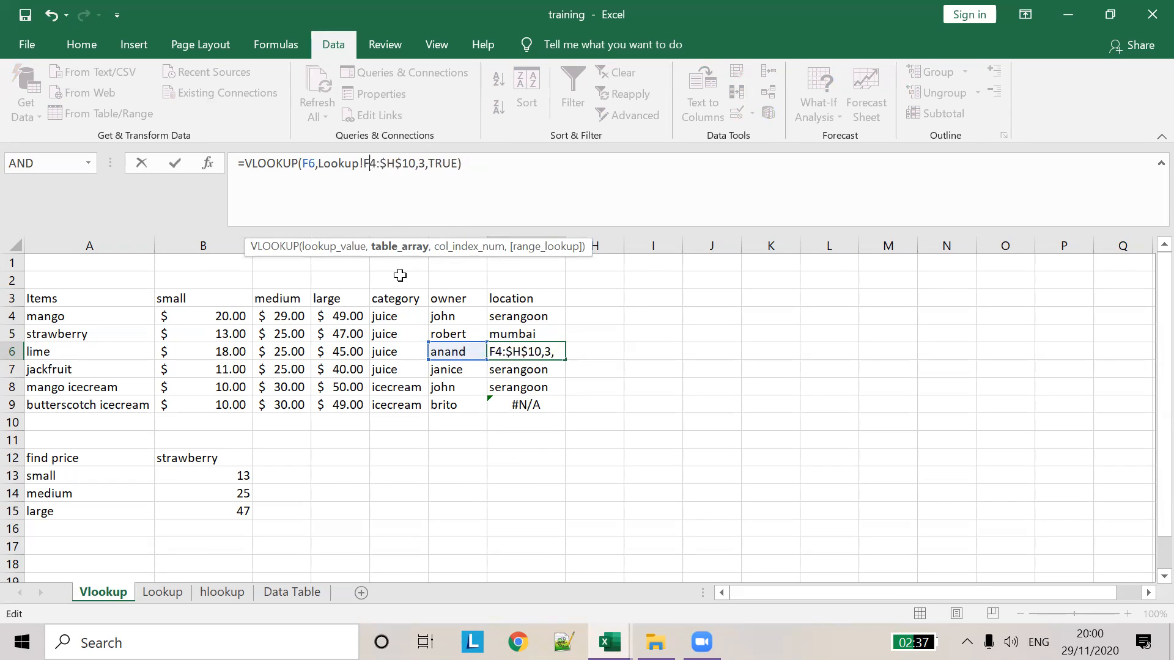
key(Delete)
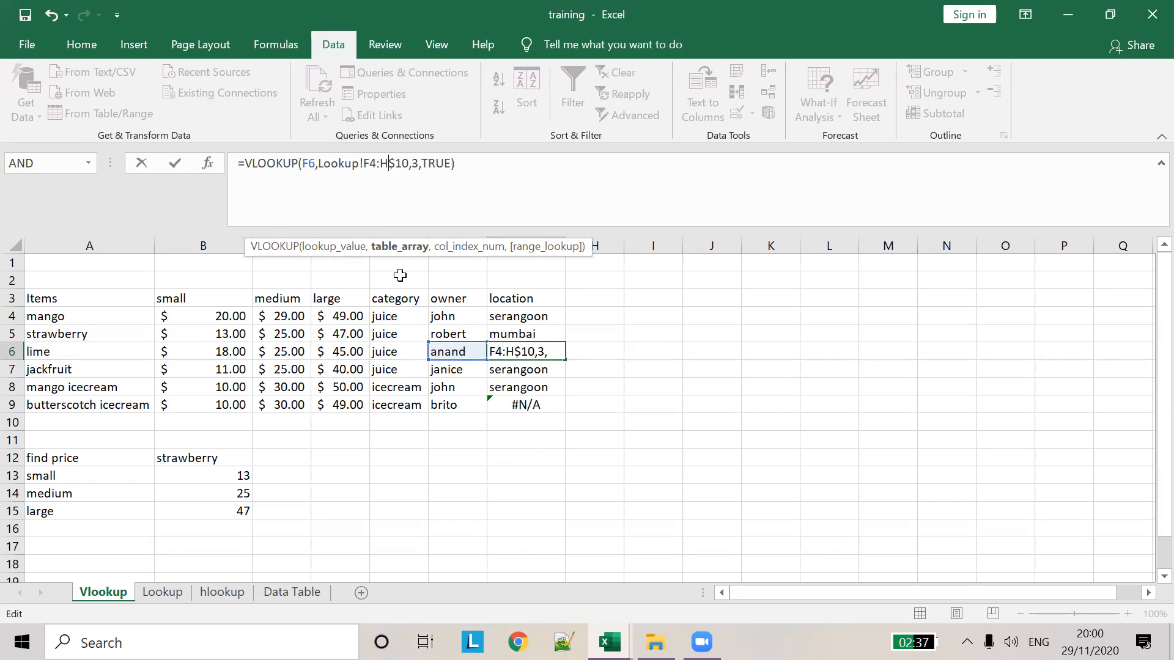
key(Delete)
key(Tab)
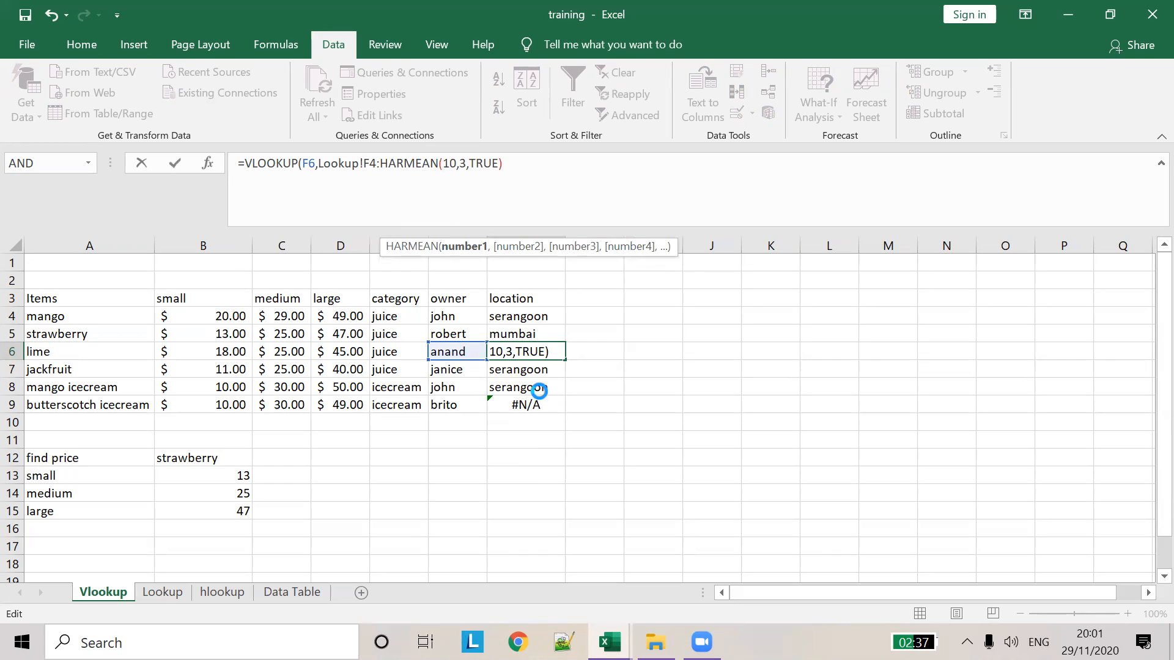
click(541, 400)
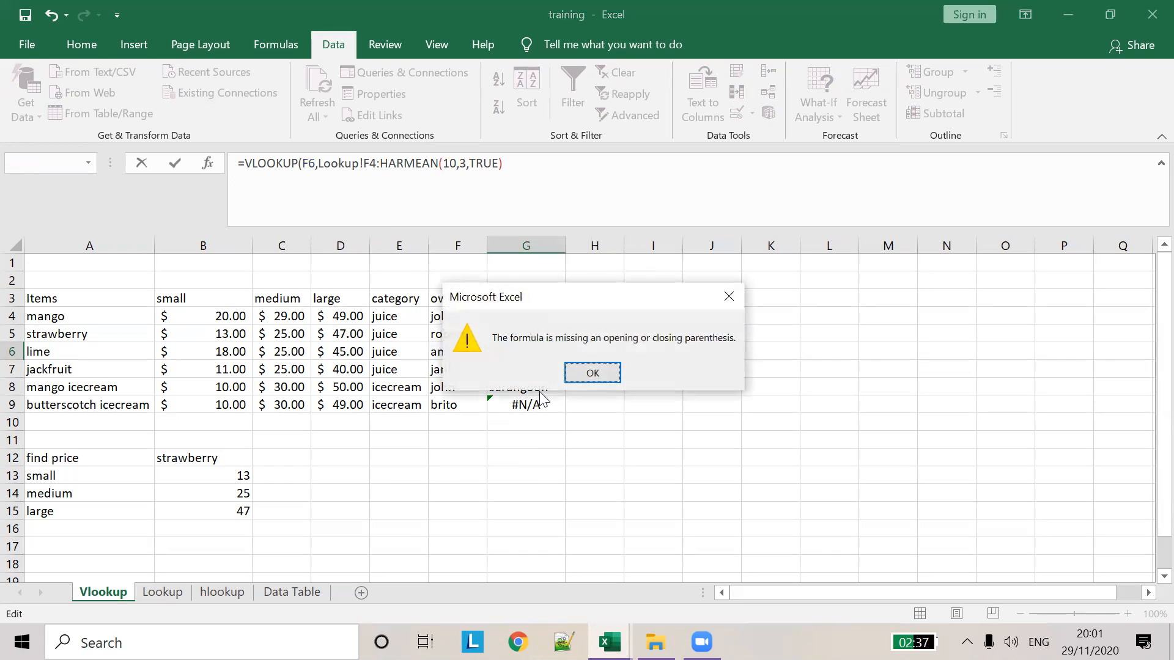
click(592, 372)
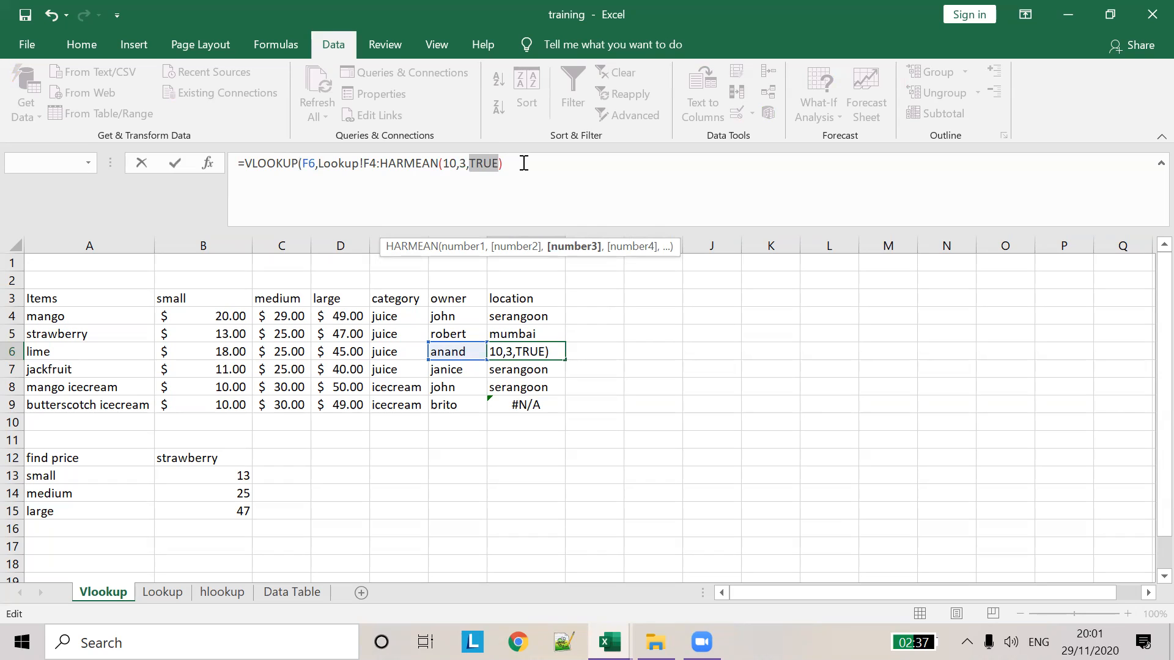
key(ctrl+z)
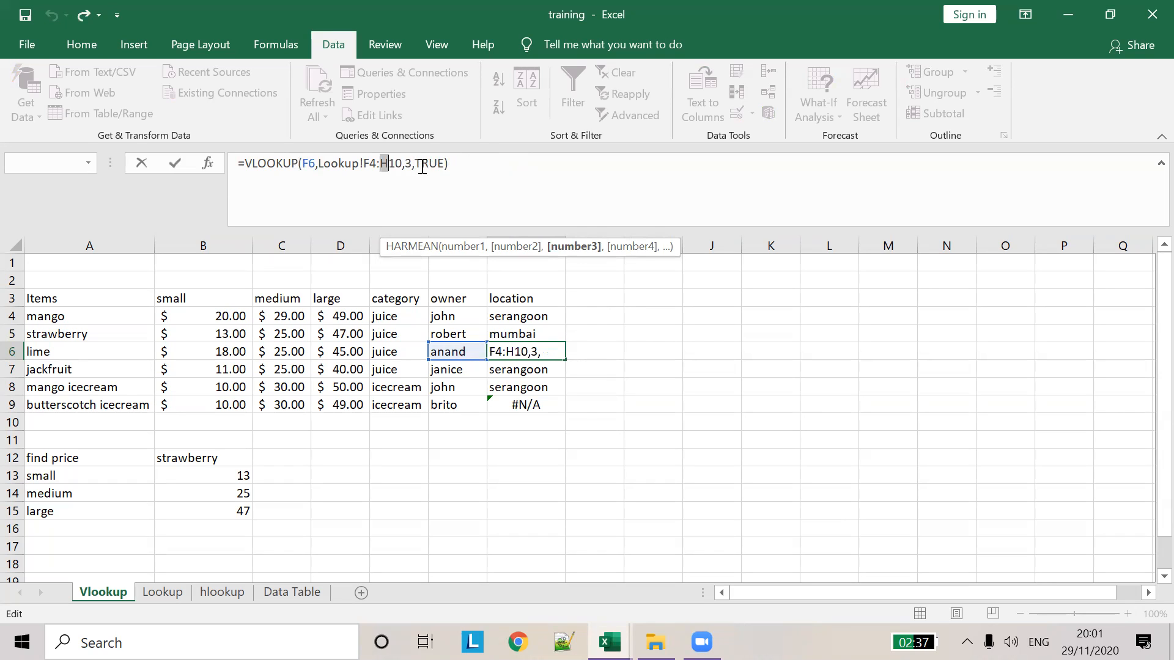
click(466, 163)
key(Tab)
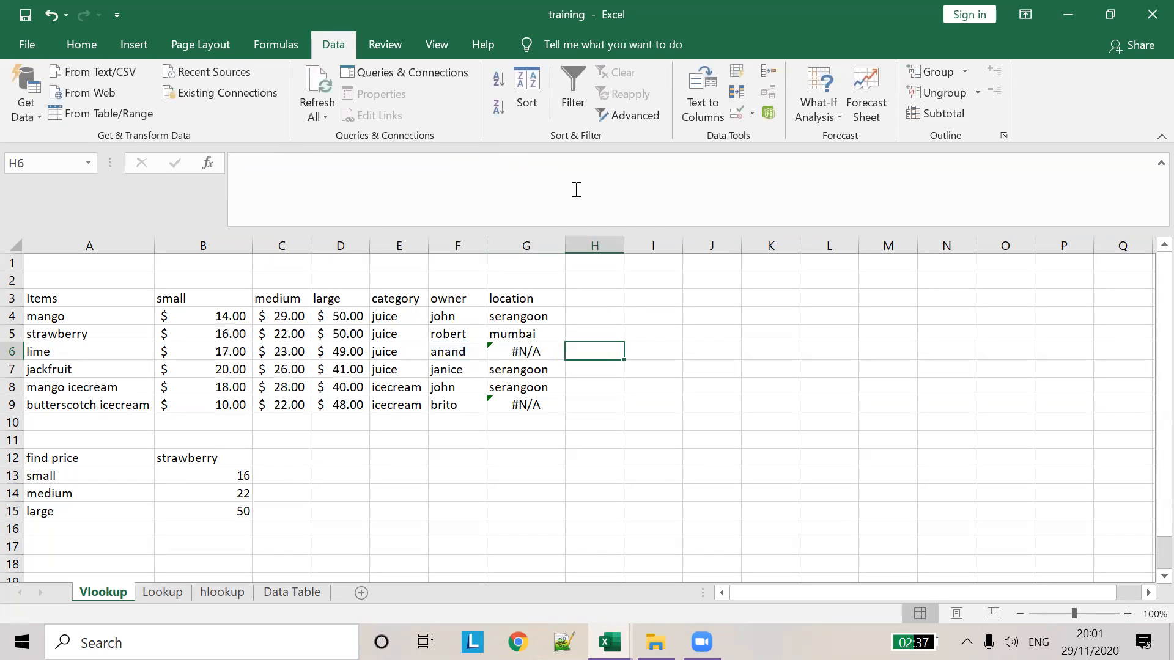
Review the edited VLOOKUP formula in G6 and its lookup value in F6
key(Left)
click(561, 180)
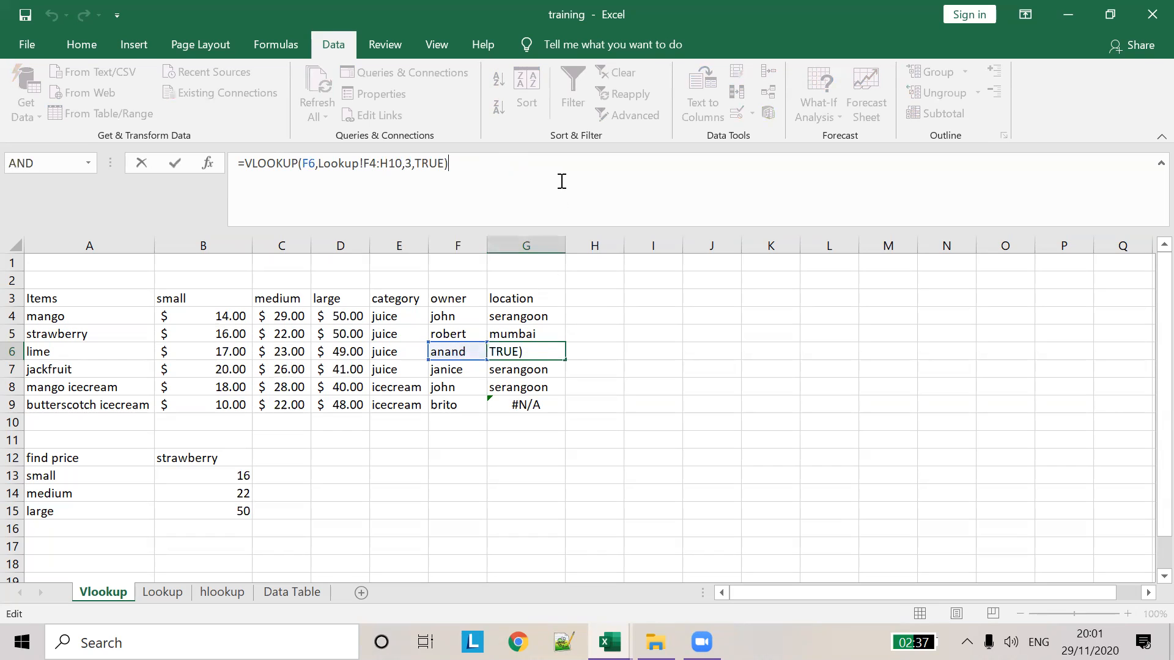
key(Return)
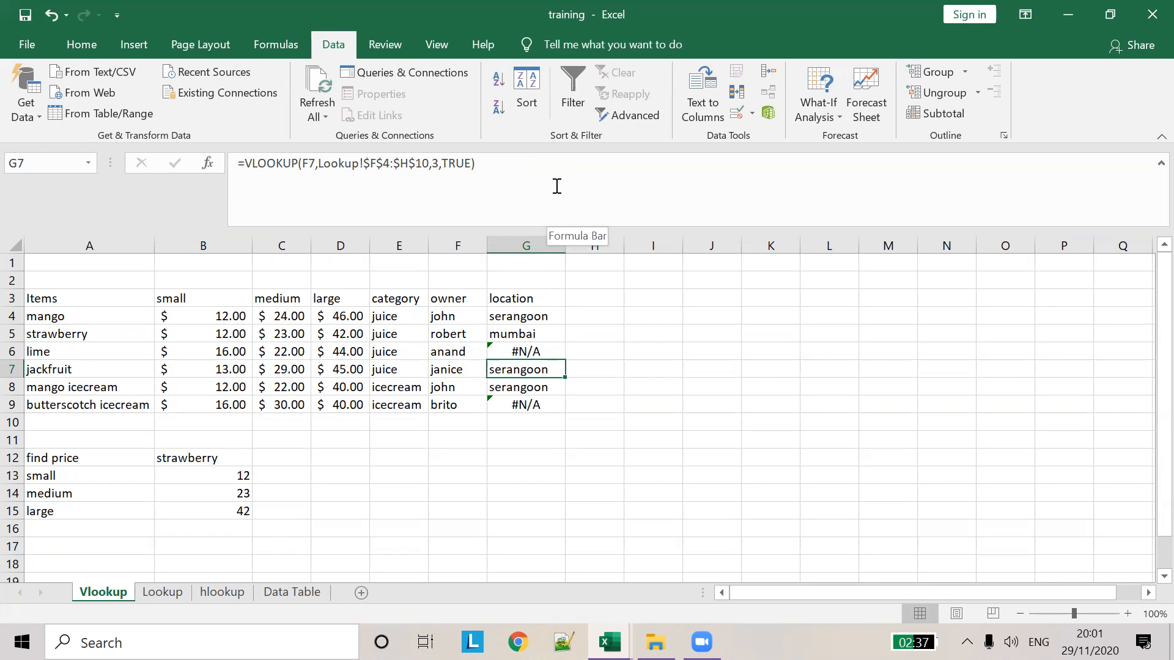
click(511, 354)
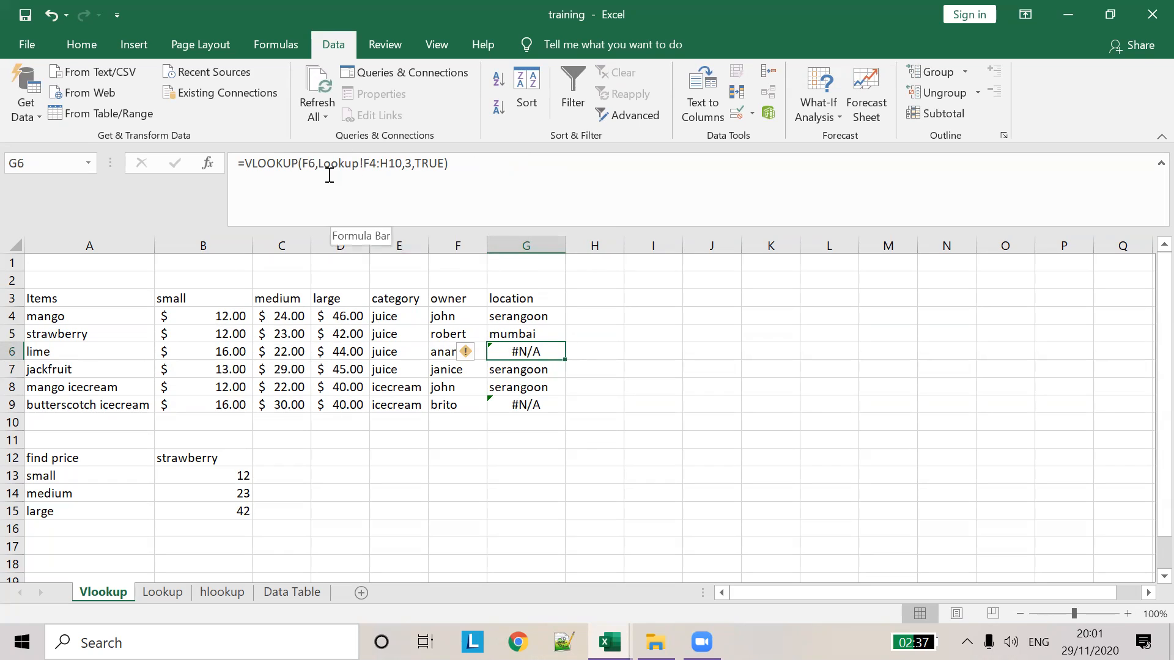
click(439, 356)
Rewrite the G6 formula from its second argument as =VLOOKUP(F6,Lookup!F4:H10,3,FALSE), selecting the owner table on the Lookup sheet
click(492, 352)
drag(455, 164, 316, 166)
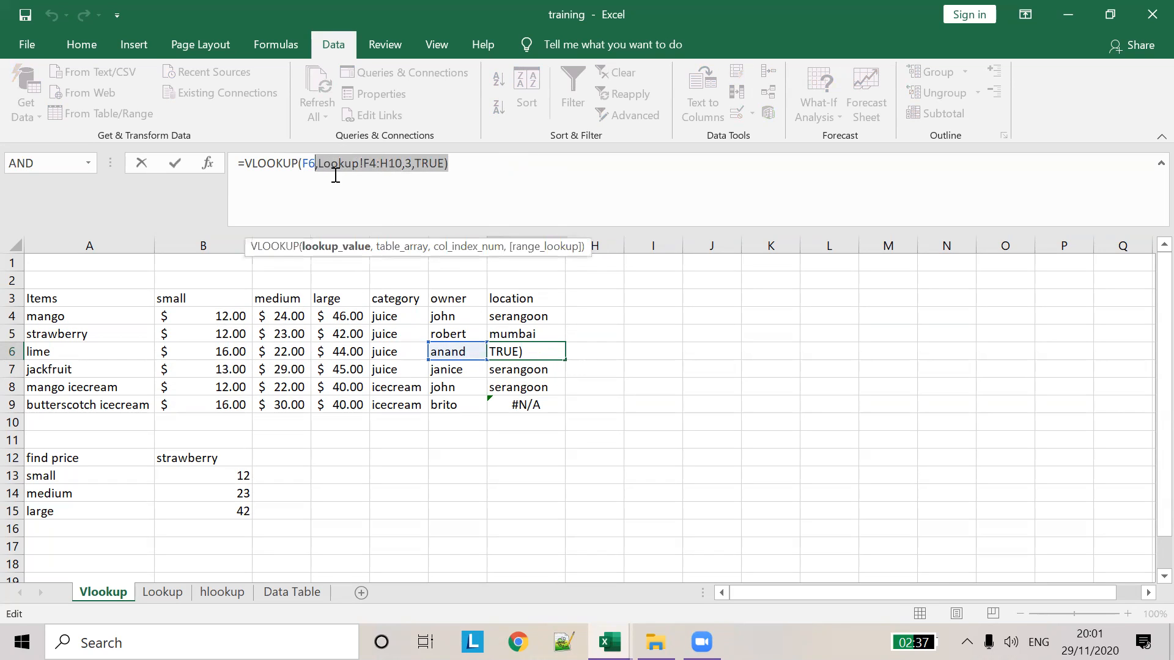
key(BackSpace)
text(,)
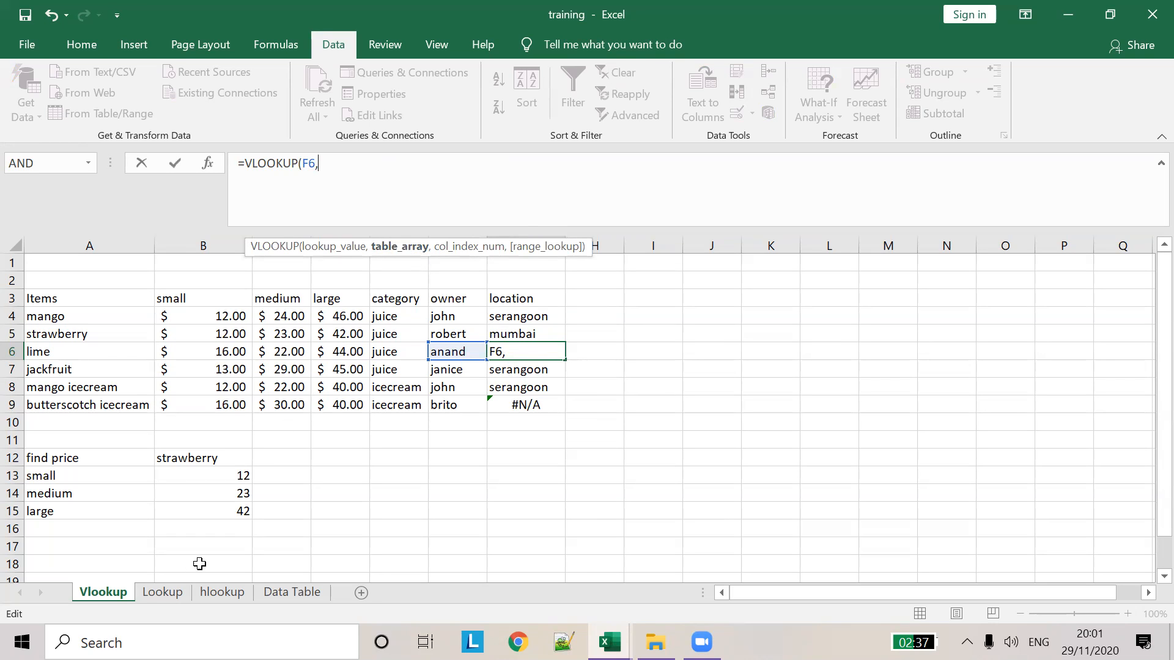
click(162, 591)
drag(415, 321, 529, 427)
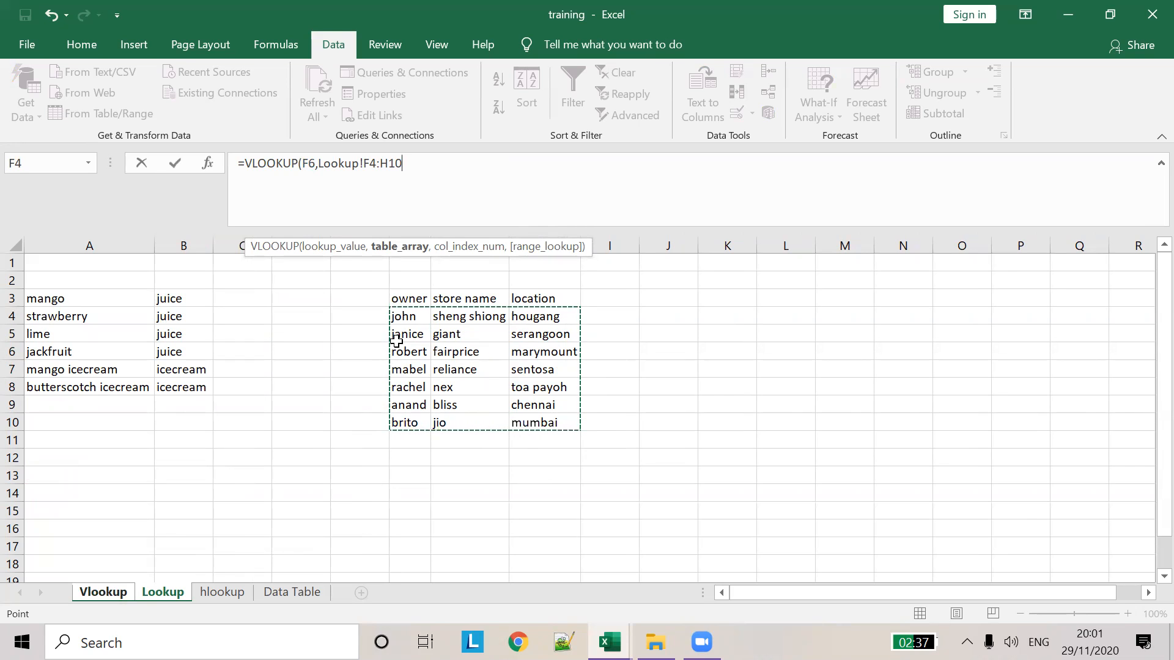
text(,)
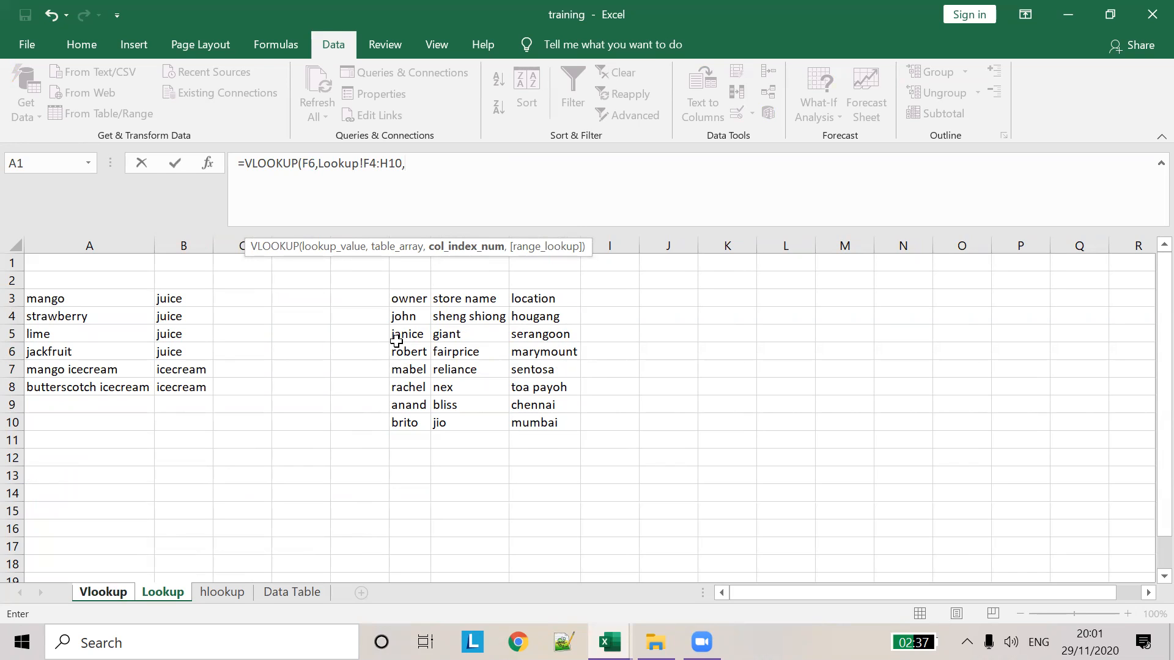
text(3,FALSE)
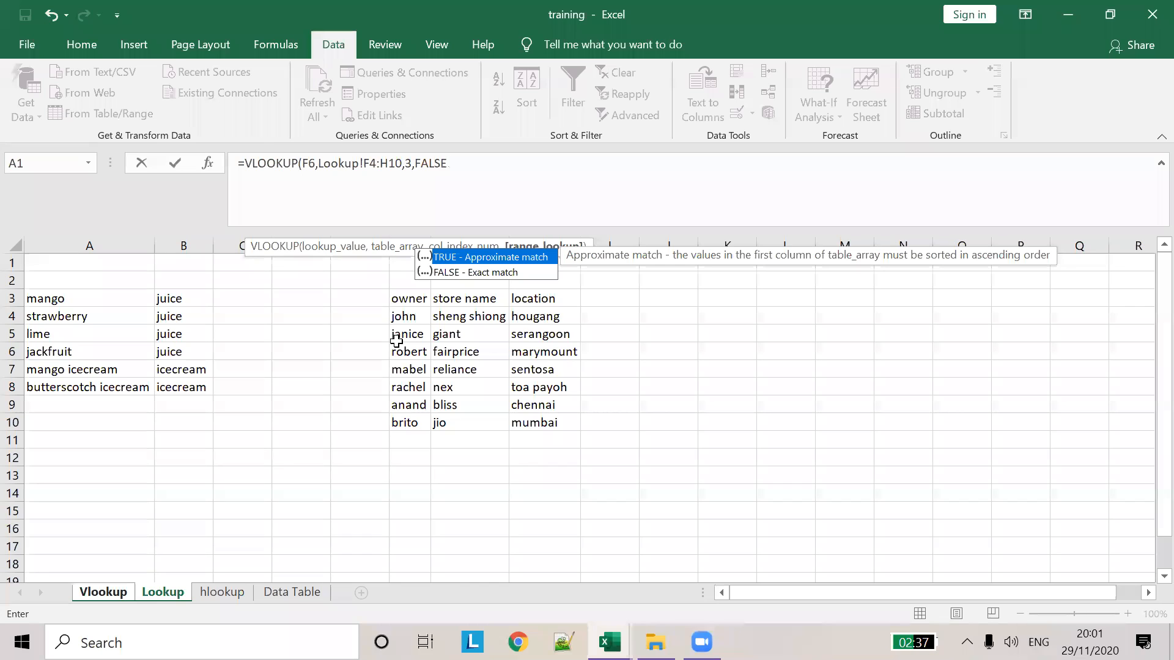
text())
key(Tab)
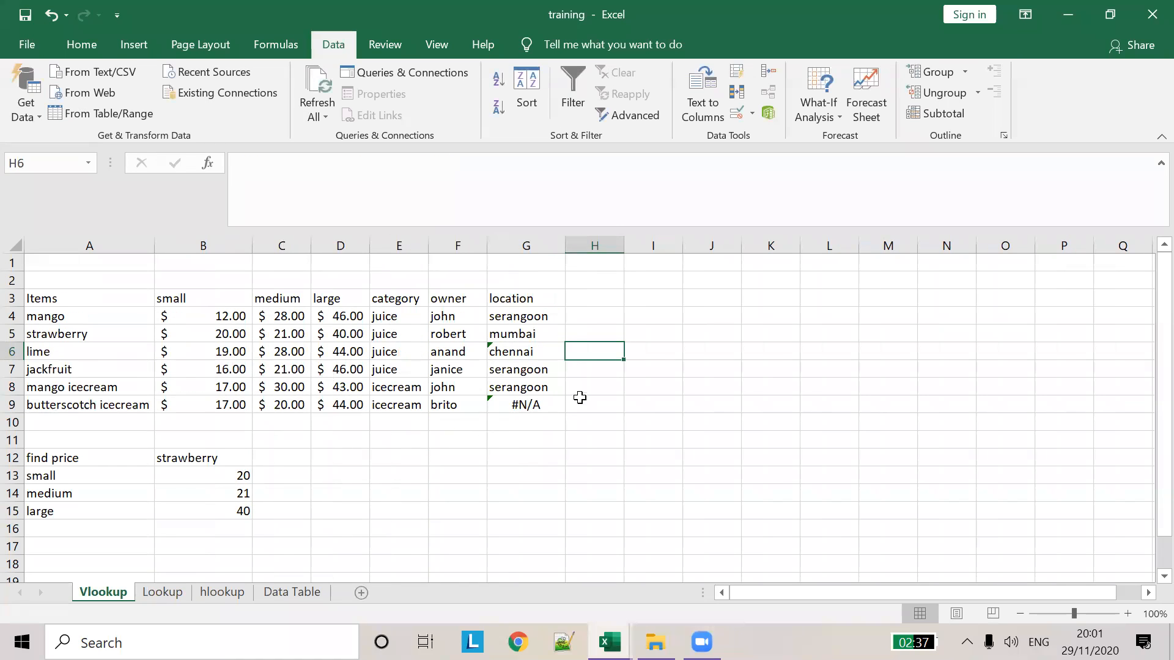
Compare the location formula in G6 with the ones above it in the column
click(521, 349)
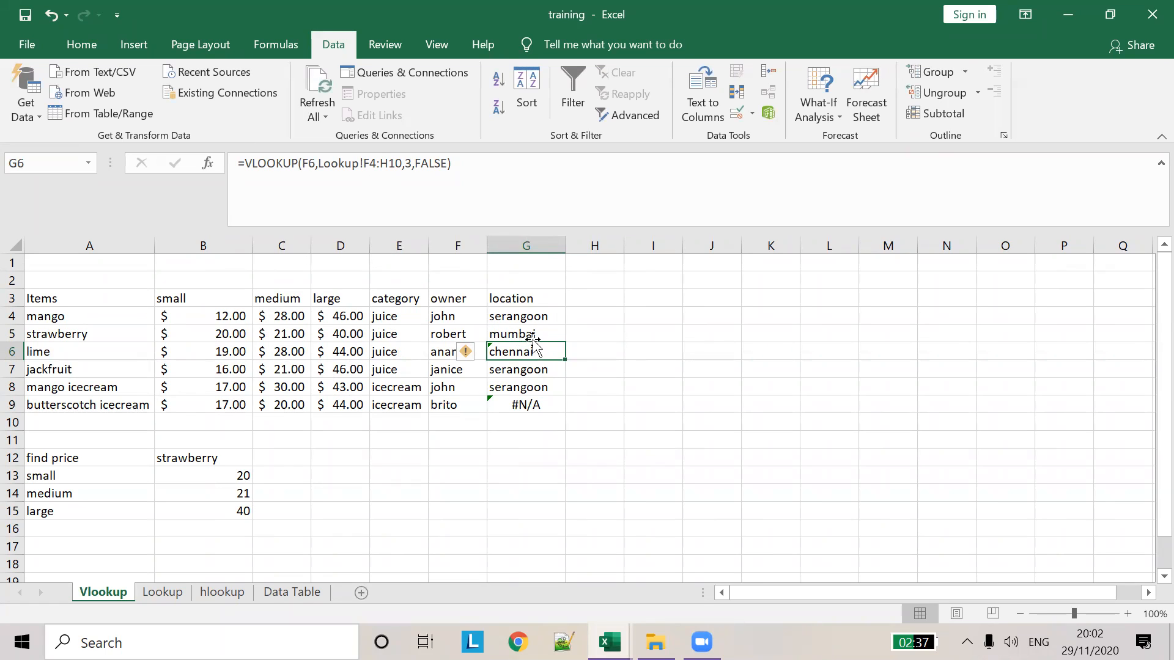
click(529, 335)
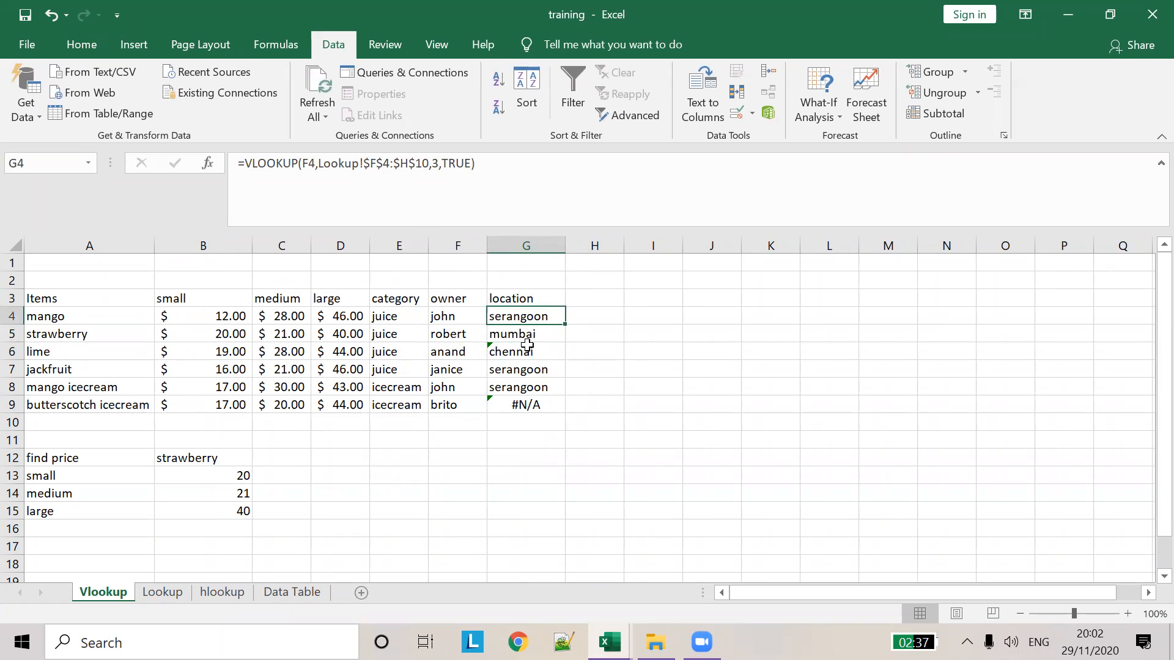
click(528, 349)
Change the table array in the G9 VLOOKUP to the relative reference Lookup!F4:H10
click(534, 404)
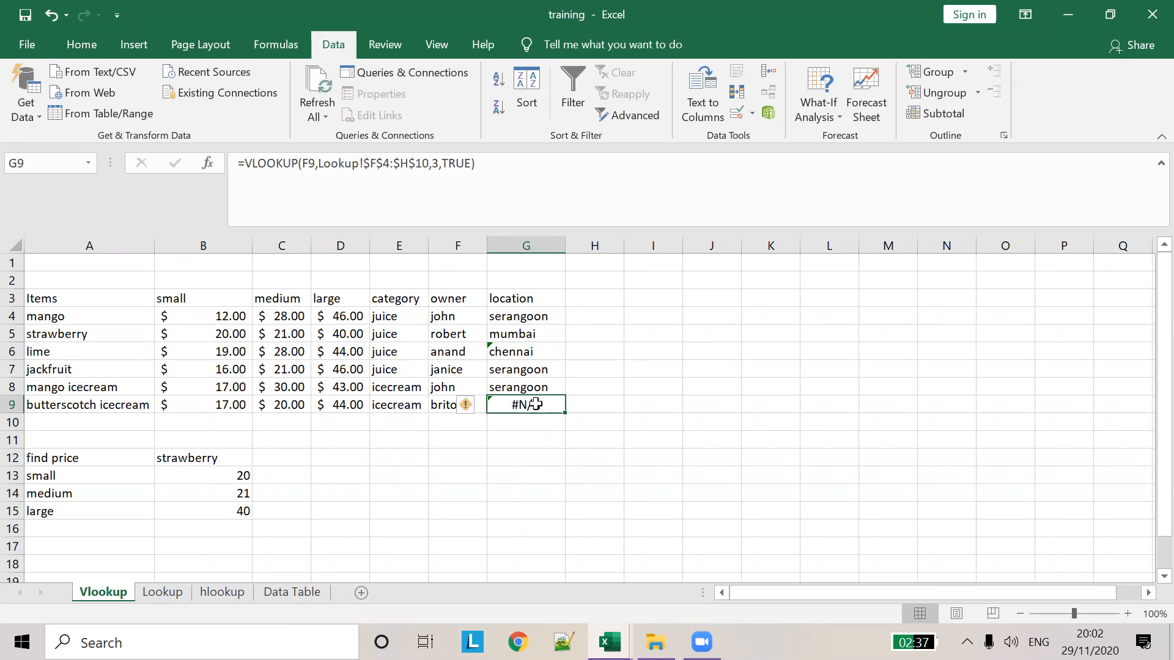
click(369, 164)
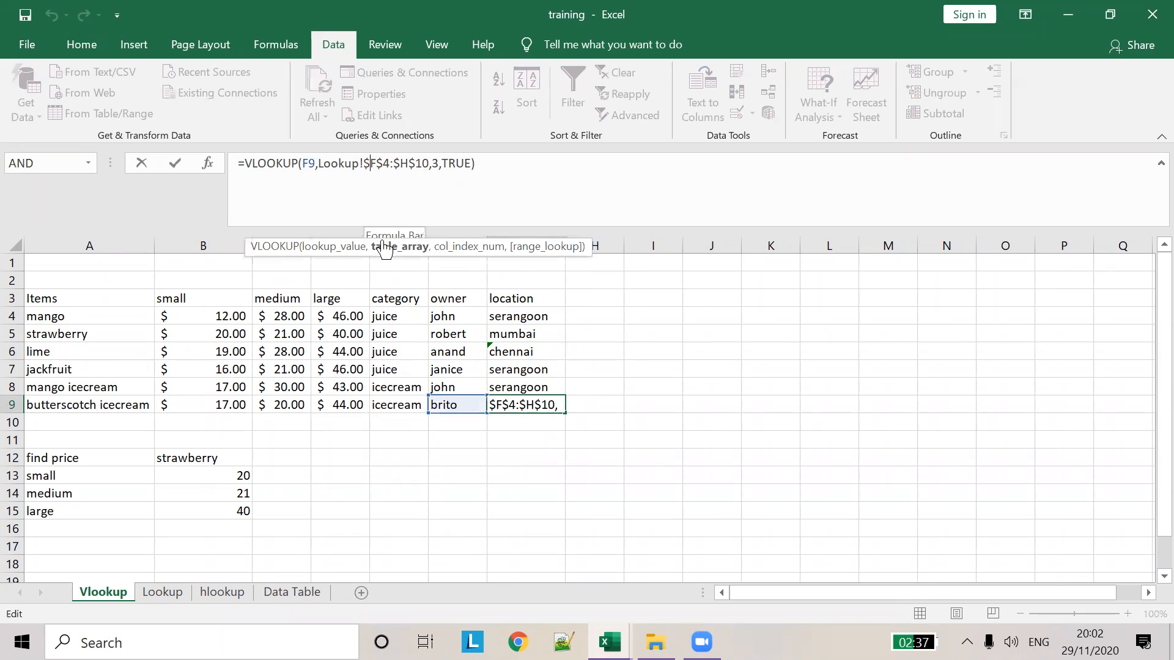
key(BackSpace)
key(Delete)
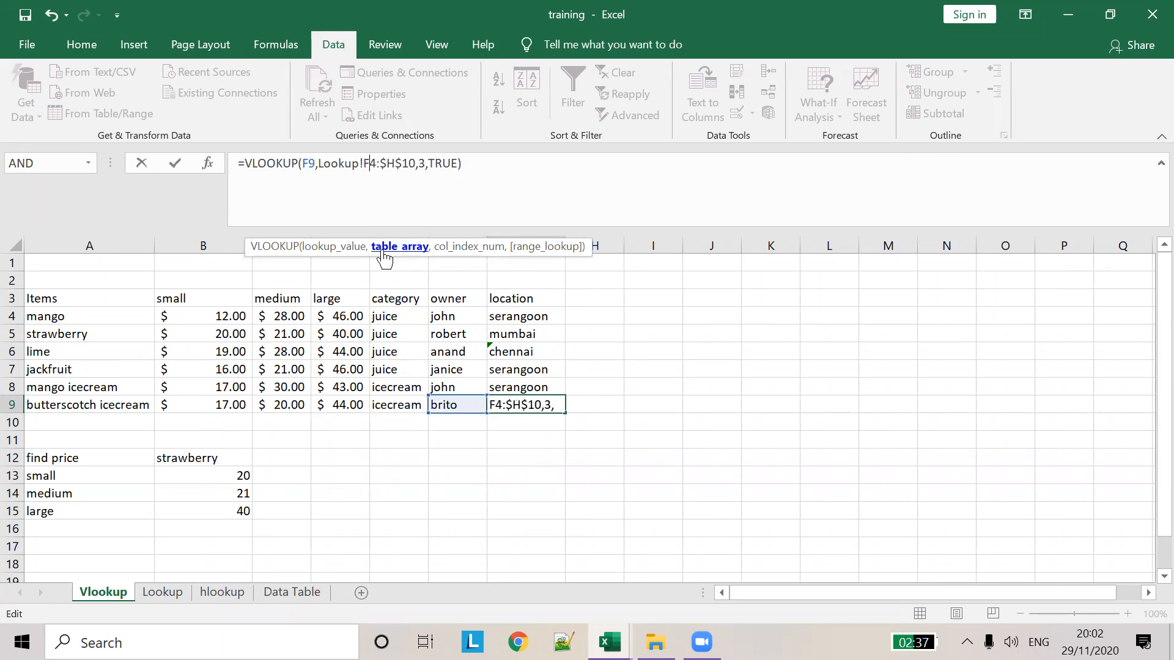
key(BackSpace)
key(Right)
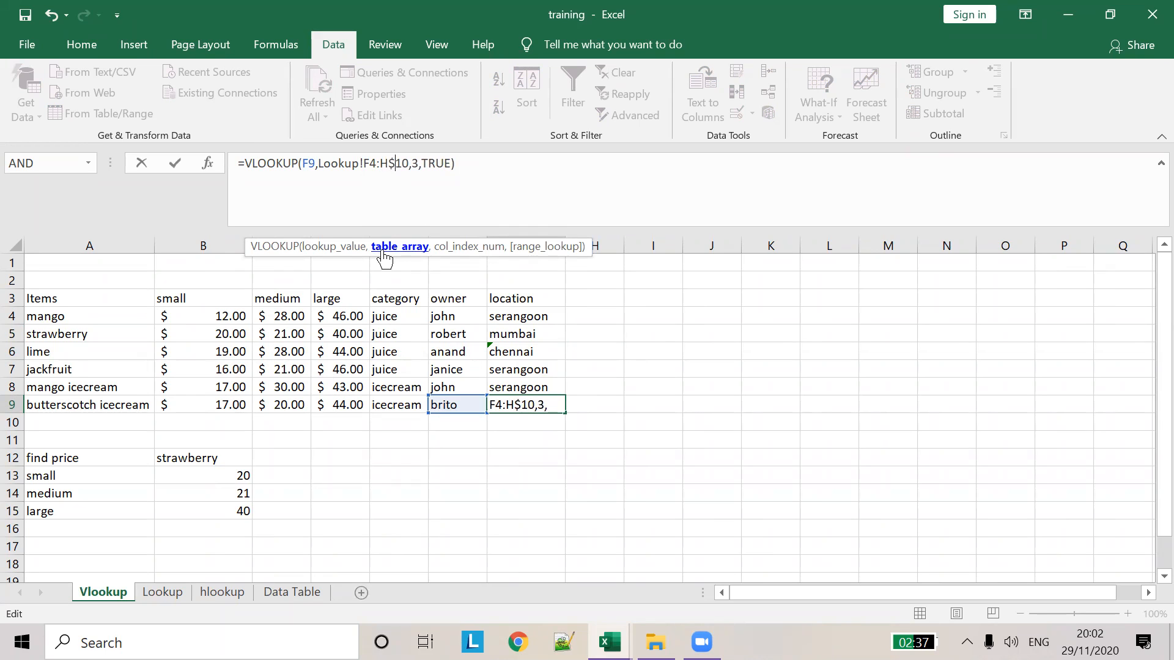
key(BackSpace)
key(Right)
key(Right)
key(Right)
key(Right)
key(Right)
key(Right)
key(Right)
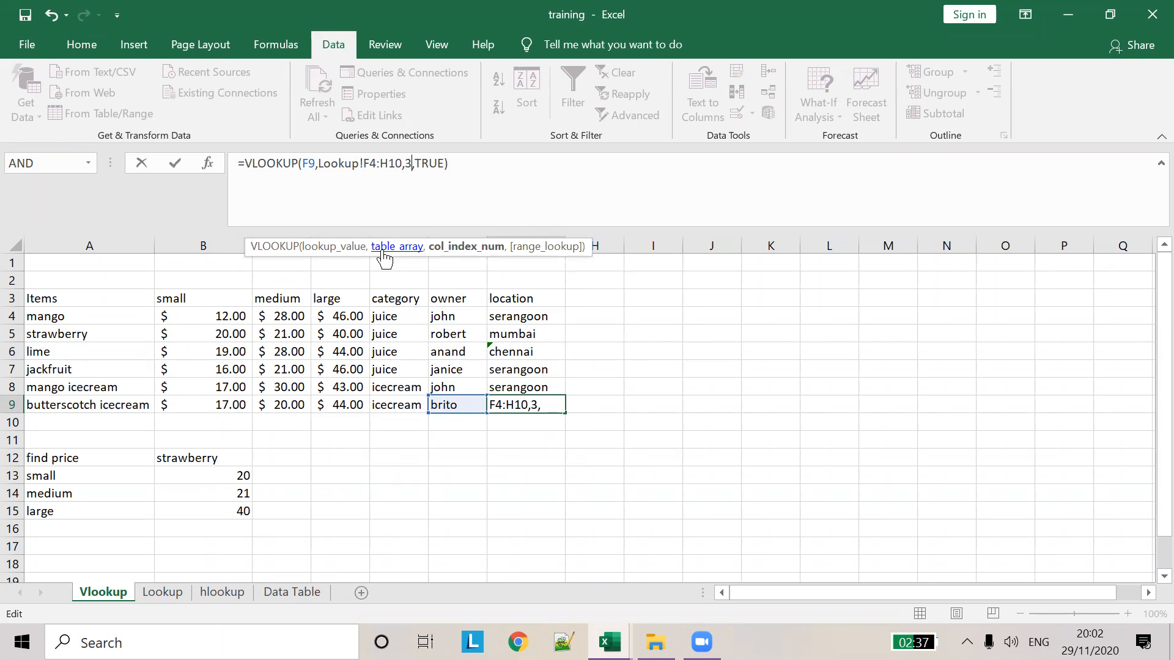
key(shift+Return)
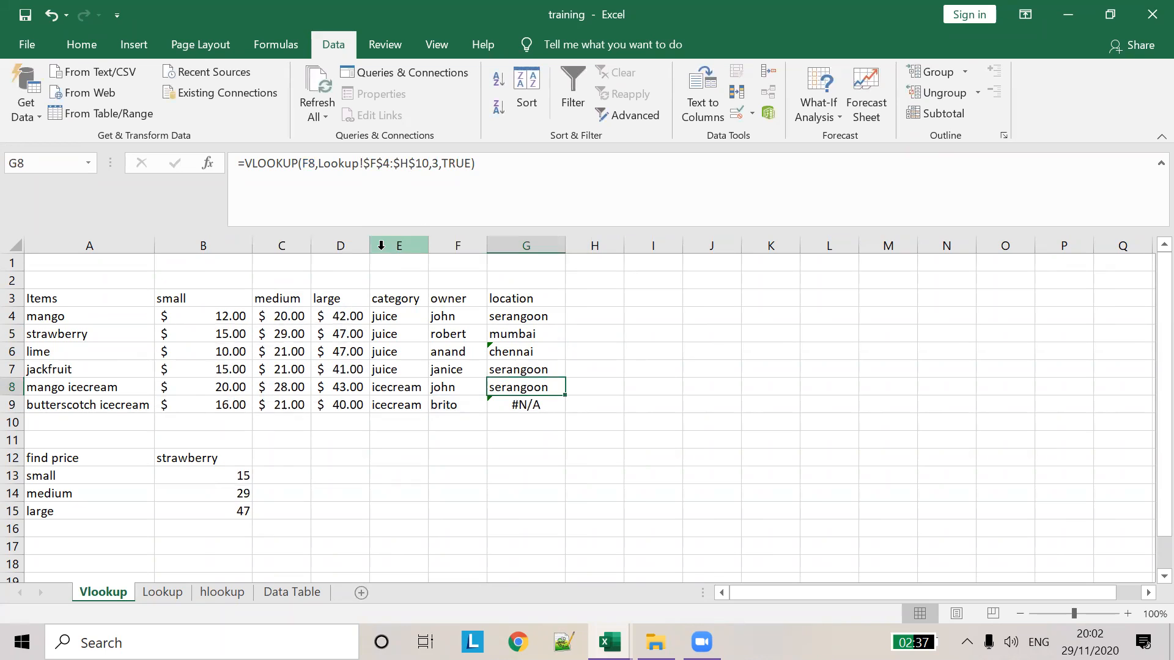
Check the VLOOKUP formulas in G8 and G9 and the owner entry in F9
click(521, 160)
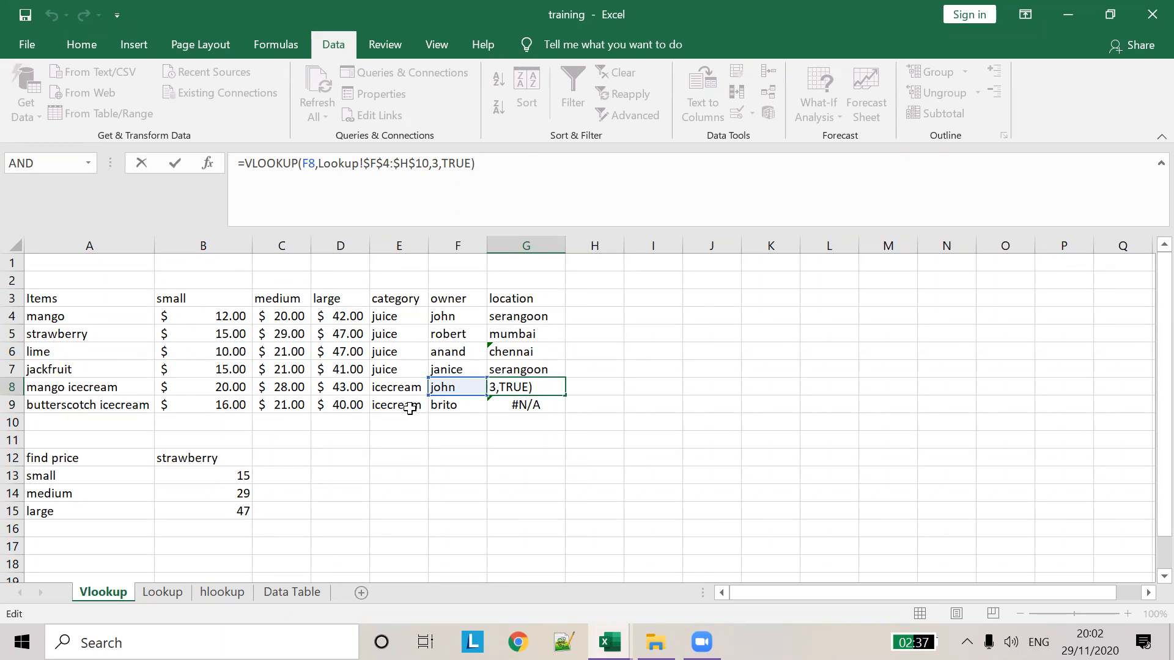
click(445, 404)
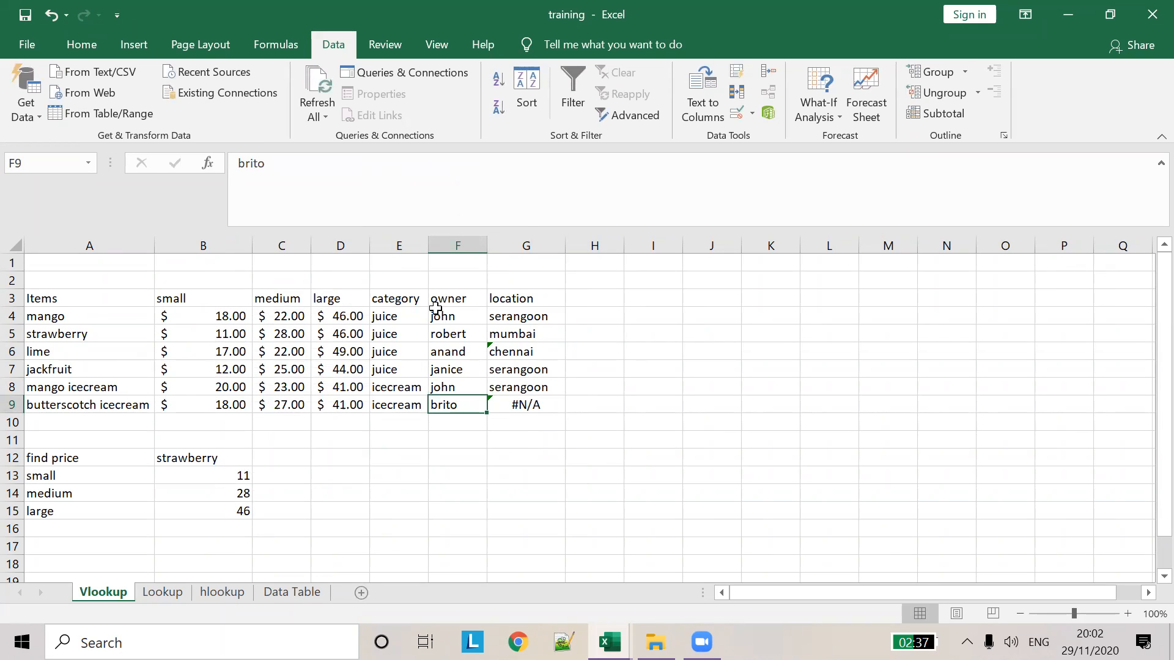
click(526, 406)
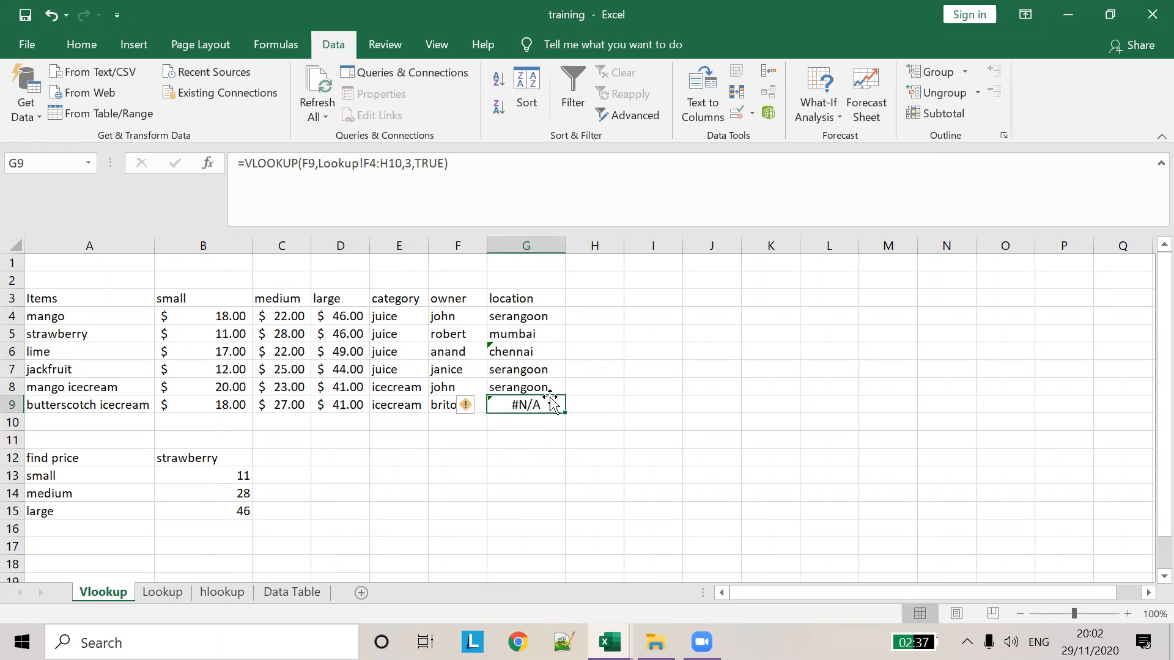
Clear G9 and fill the location formula from G8 down into it
key(BackSpace)
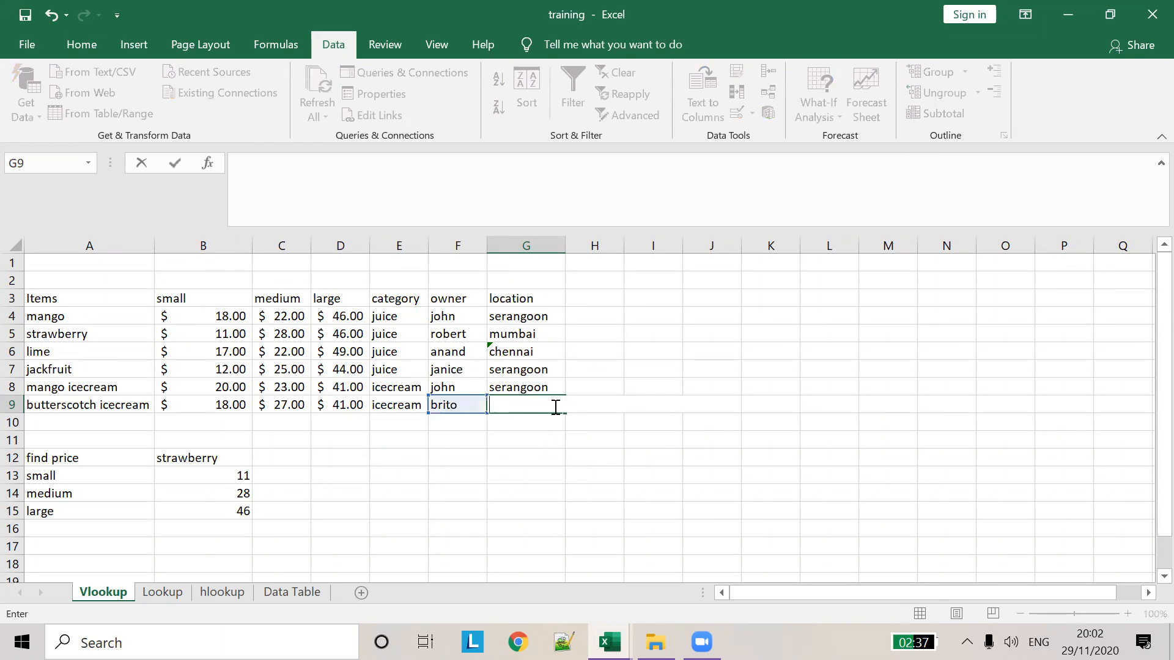
click(593, 371)
click(544, 390)
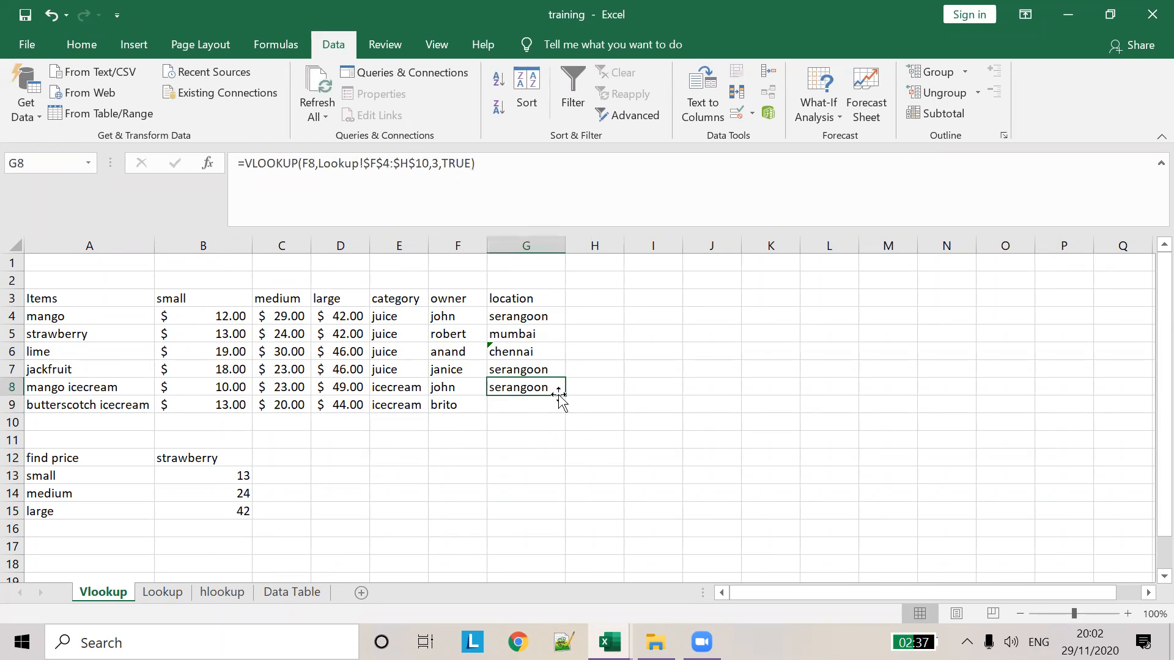
drag(566, 395, 563, 406)
click(574, 412)
click(553, 399)
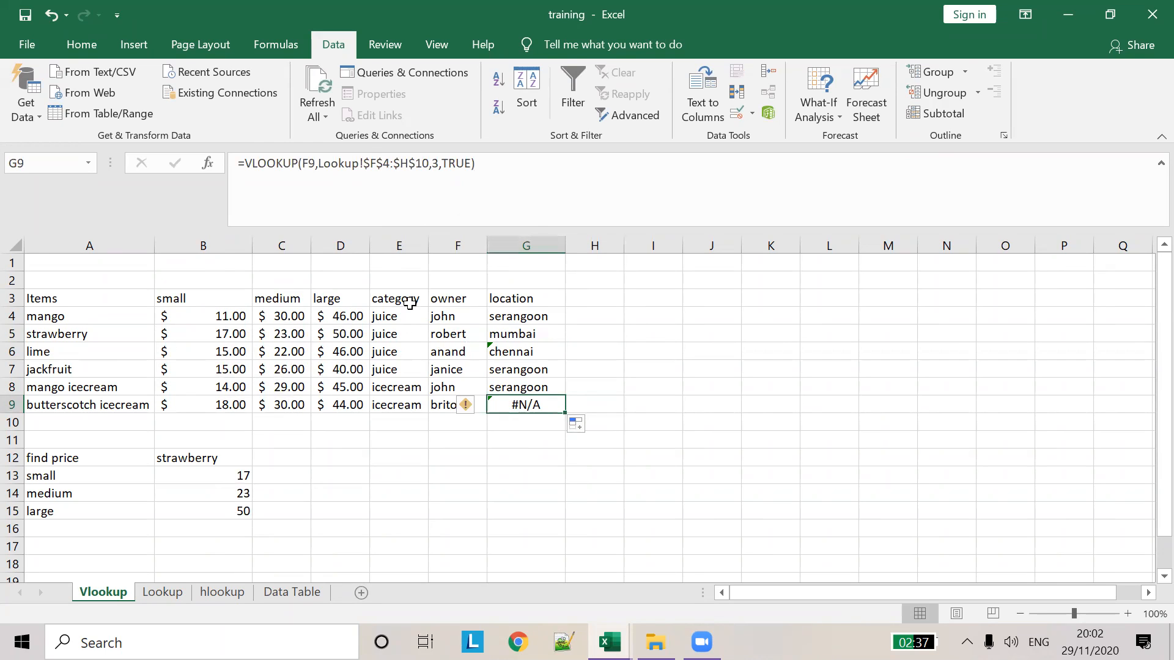
Compare the location formulas in G4:G9 with the owner table in F4:H10 on the Lookup sheet
click(534, 333)
click(544, 314)
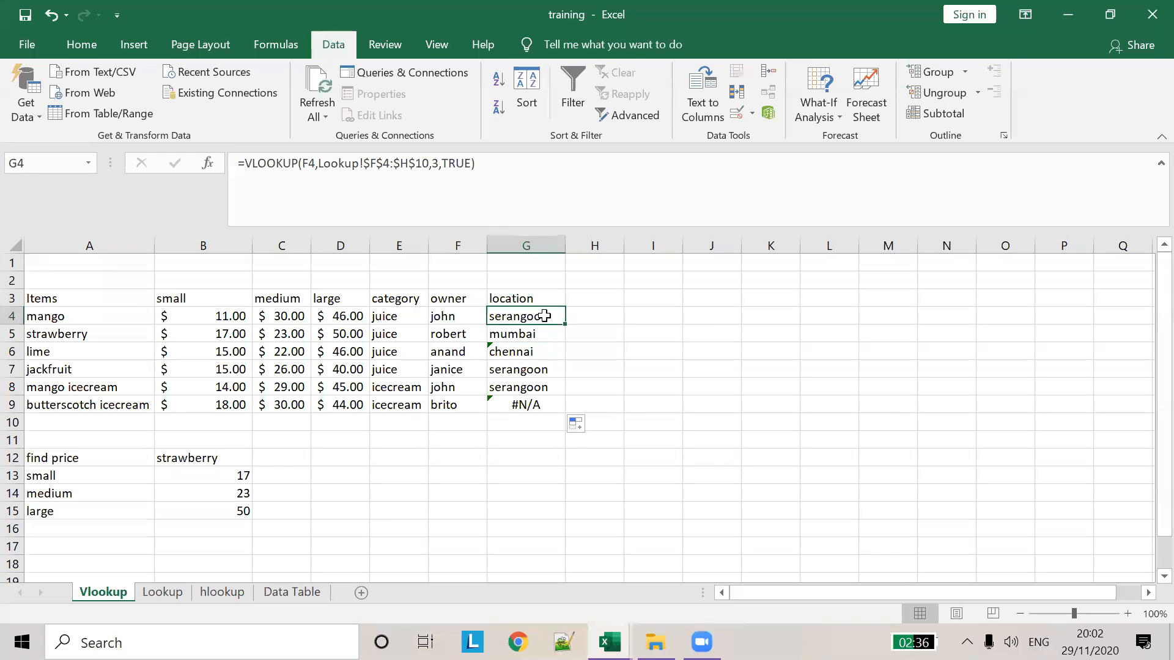
click(538, 351)
click(544, 401)
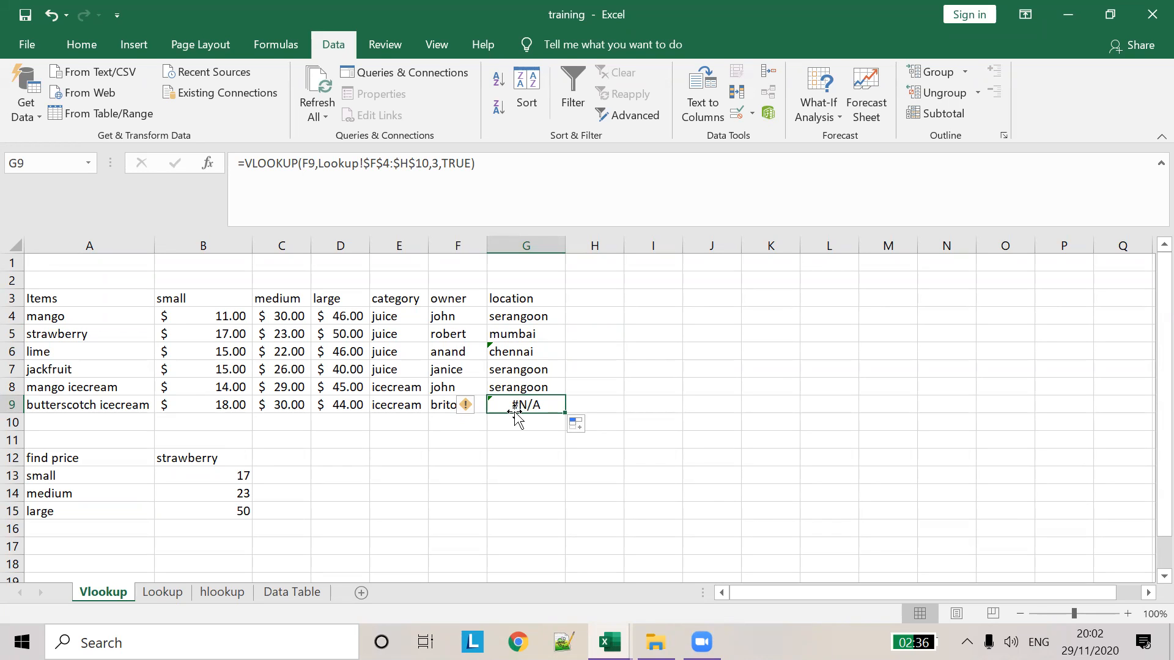
click(169, 592)
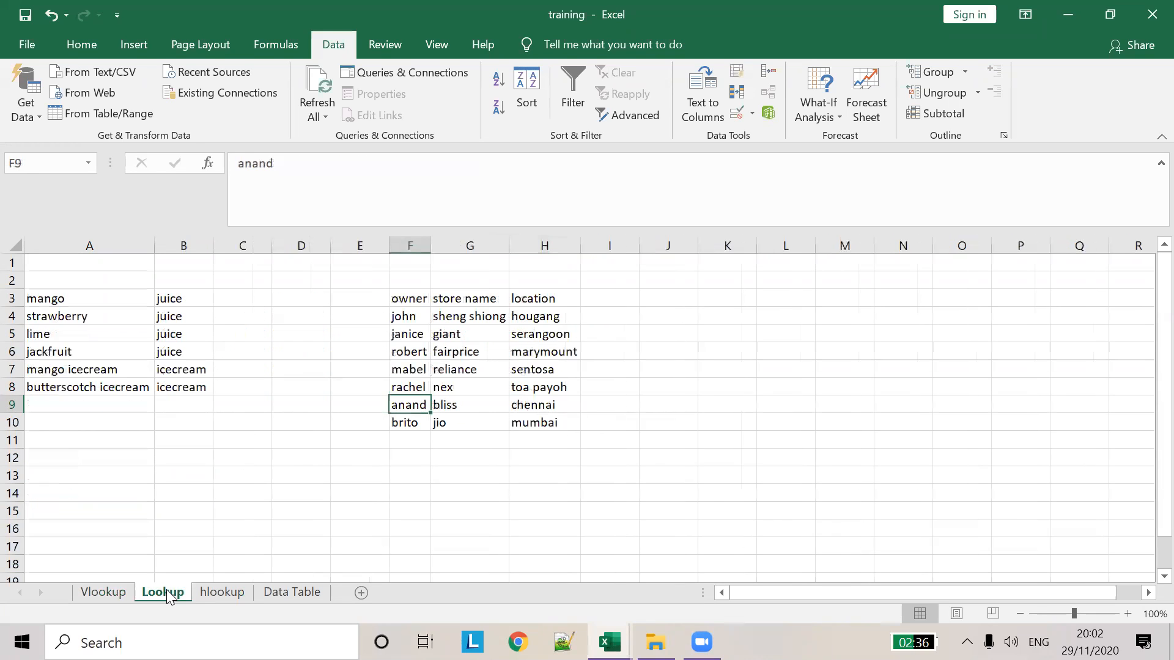
drag(407, 314, 483, 369)
drag(489, 411, 535, 420)
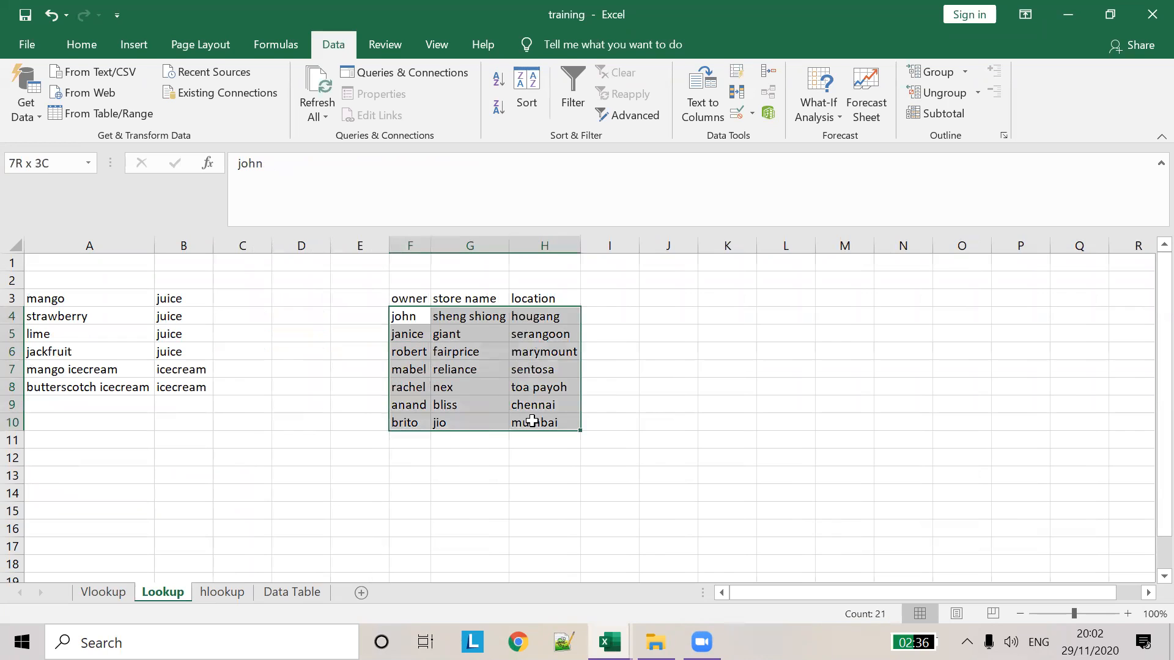
click(102, 591)
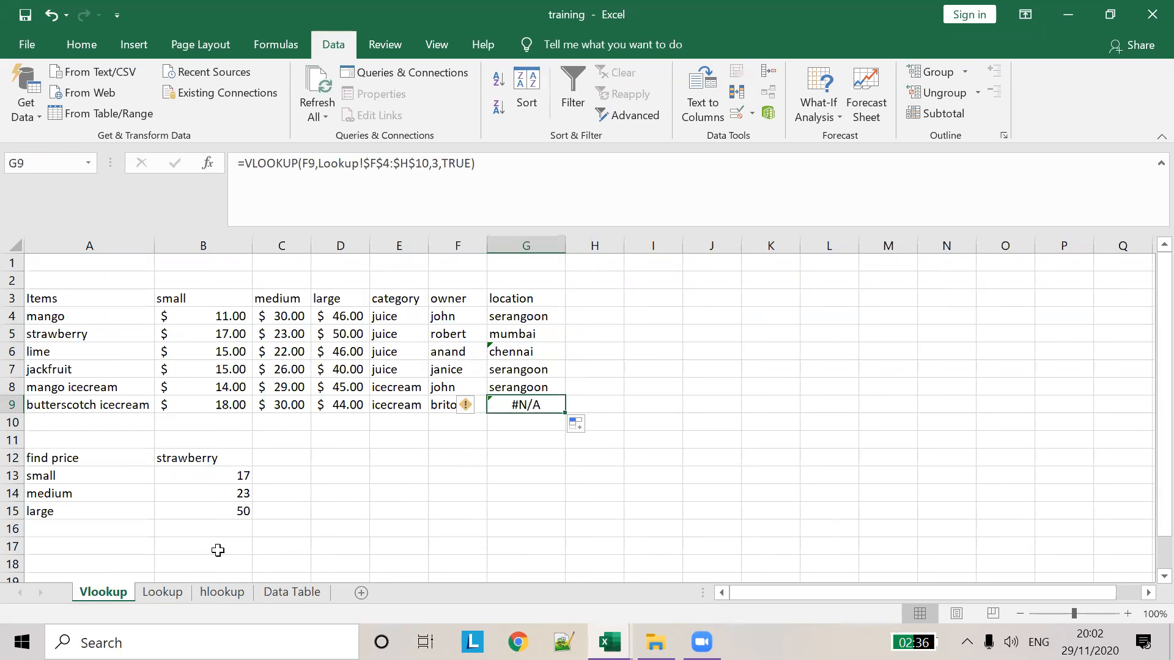
Remove the absolute references from the table array in the G9 VLOOKUP so it reads Lookup!F4:H10
click(362, 171)
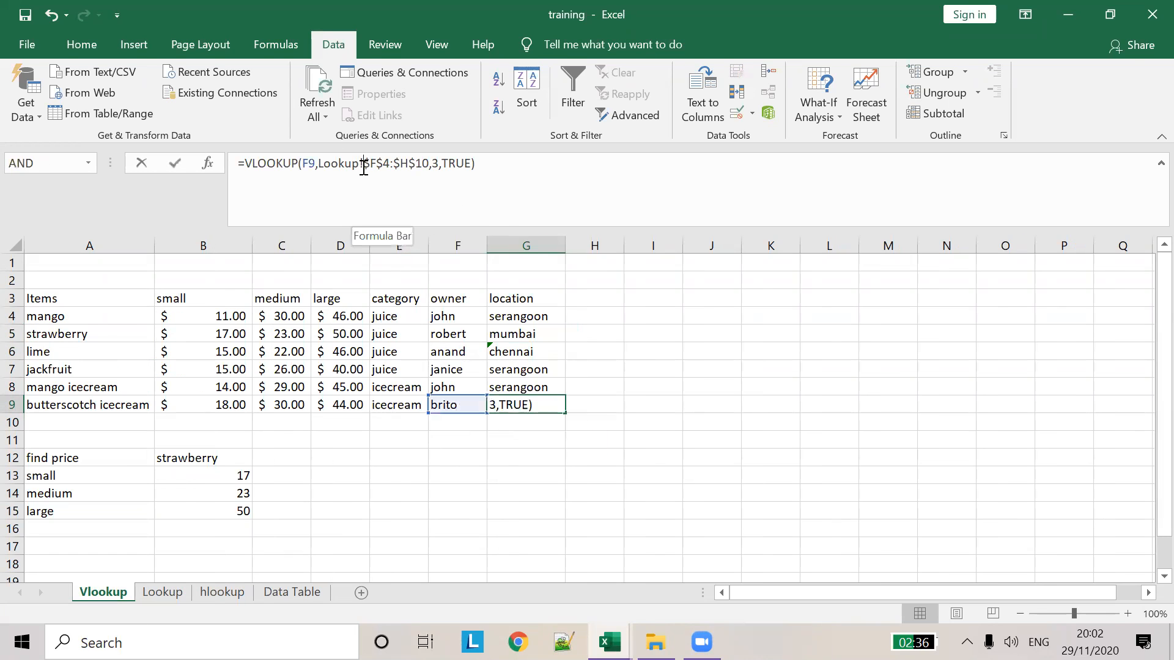
key(Delete)
key(Delete)
key(Delete)
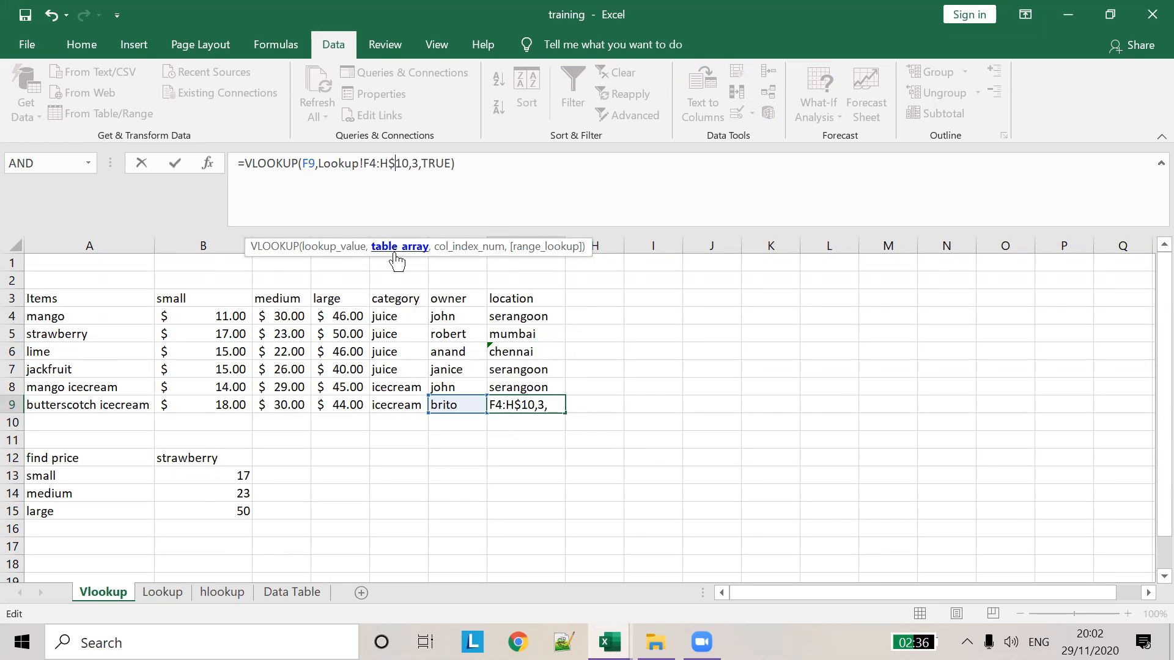
key(BackSpace)
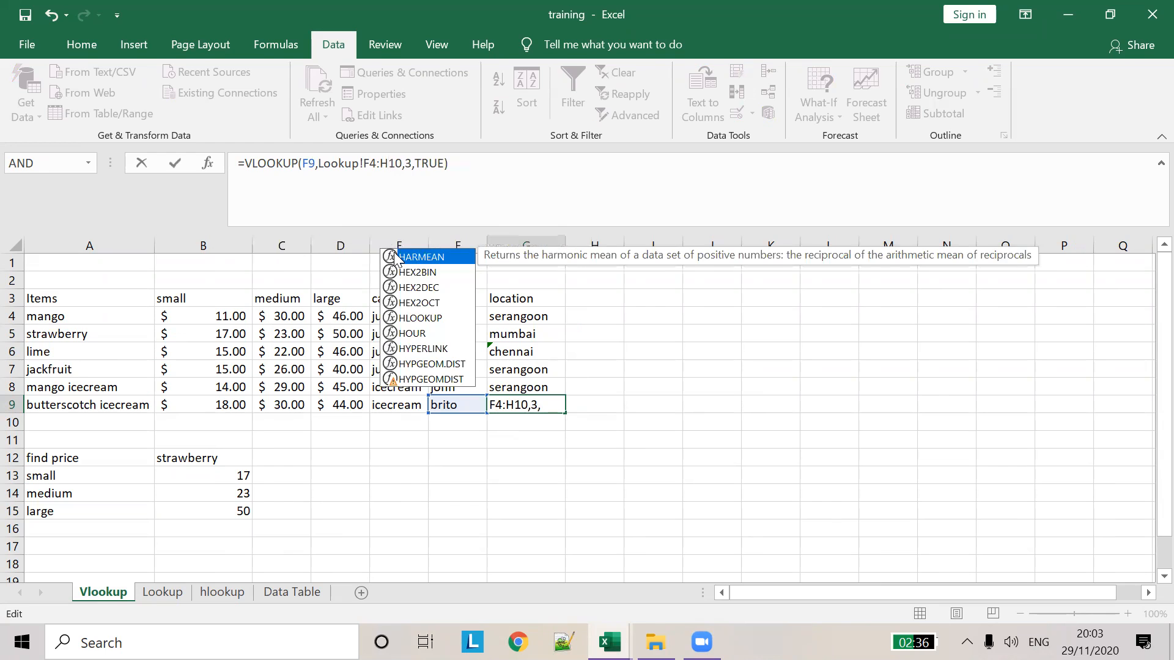
key(Return)
Delete everything after the lookup value in the G9 formula and reselect F4:H10 on the Lookup sheet as the table array
click(544, 402)
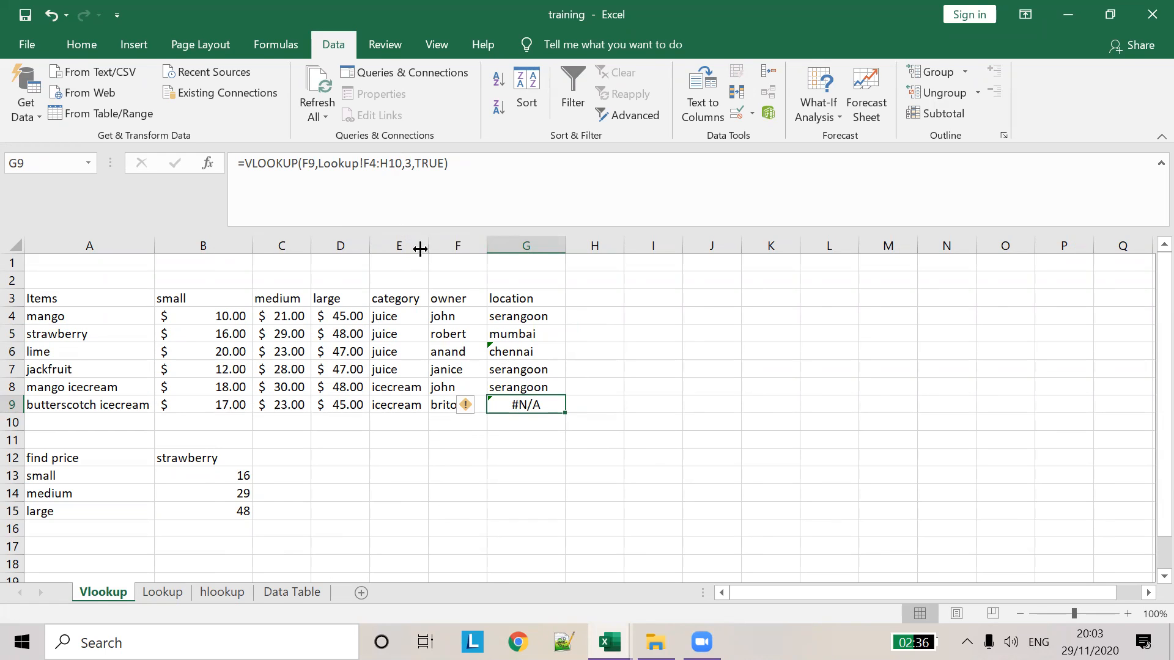
drag(489, 163, 325, 164)
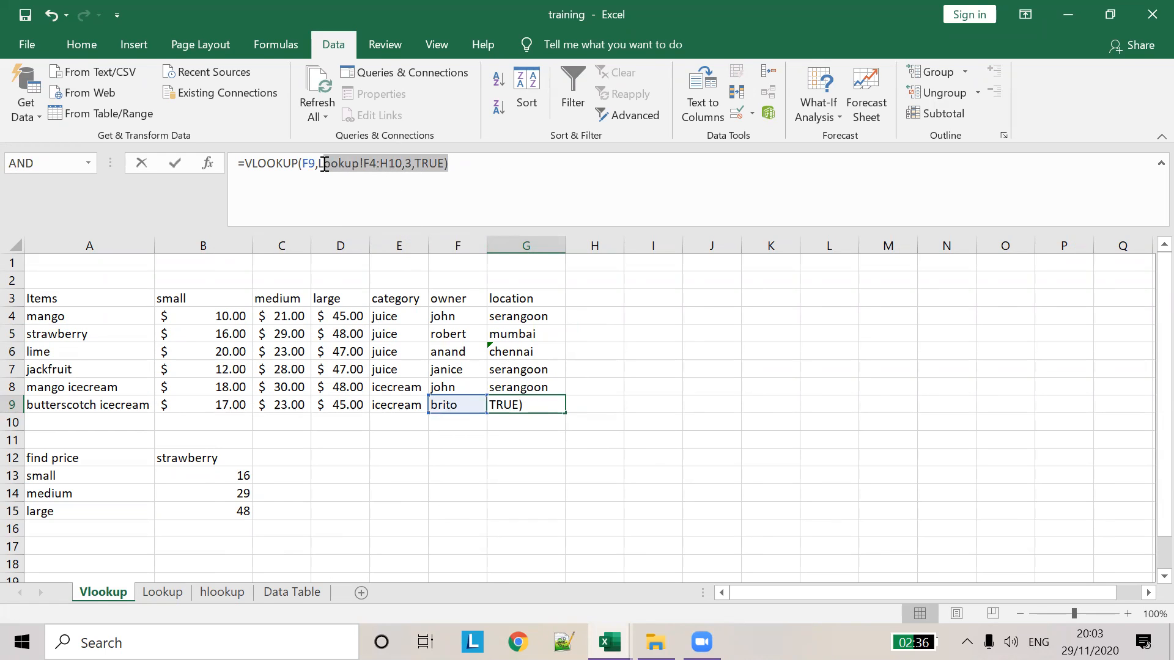
key(BackSpace)
key(BackSpace)
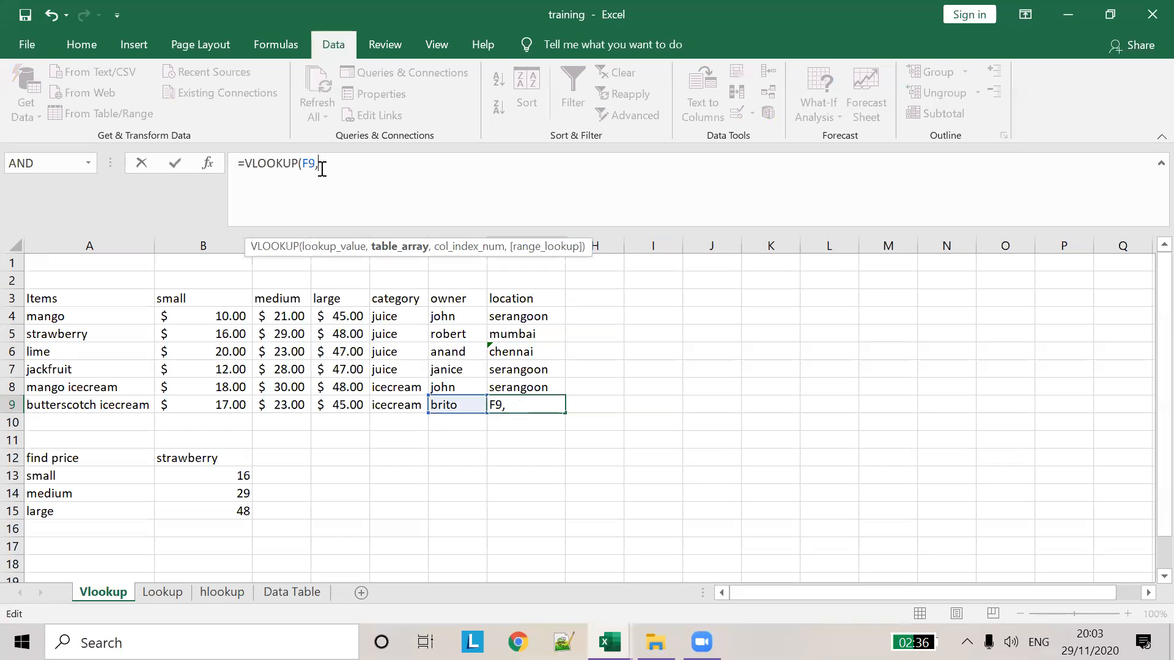
click(163, 592)
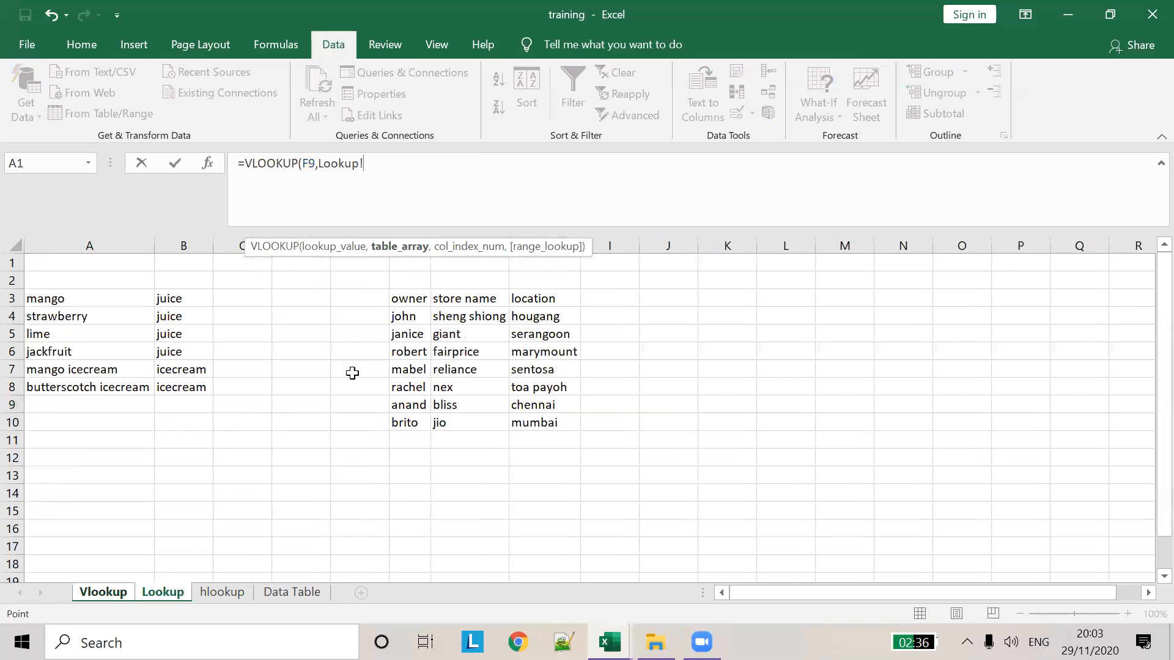
drag(409, 323, 528, 418)
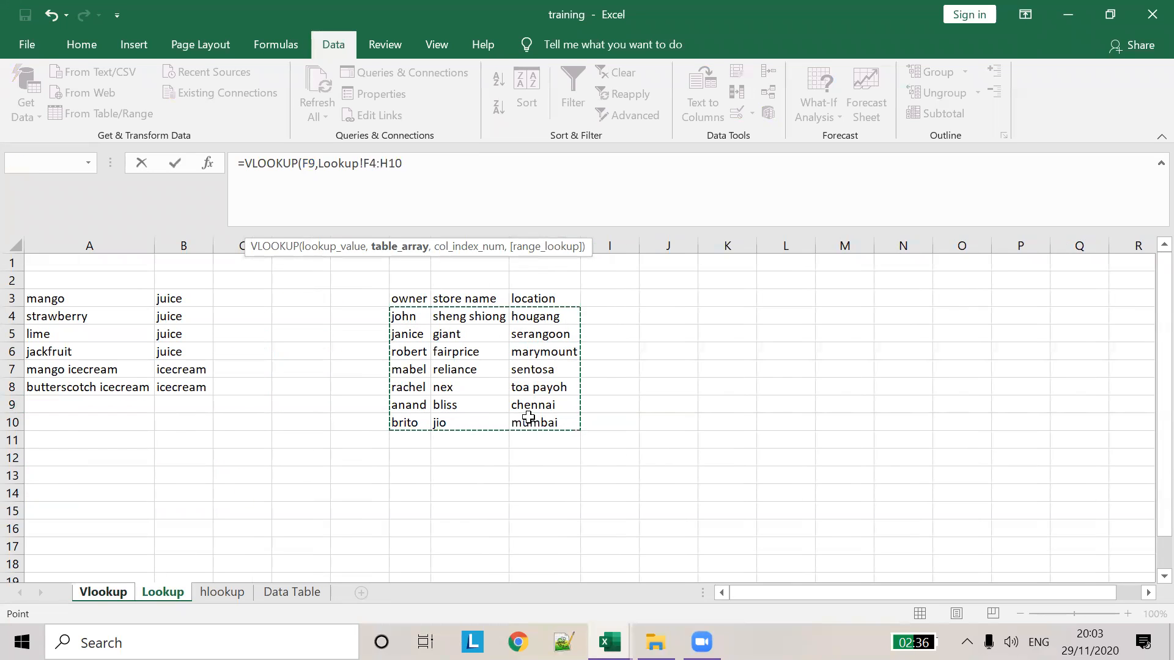
click(104, 593)
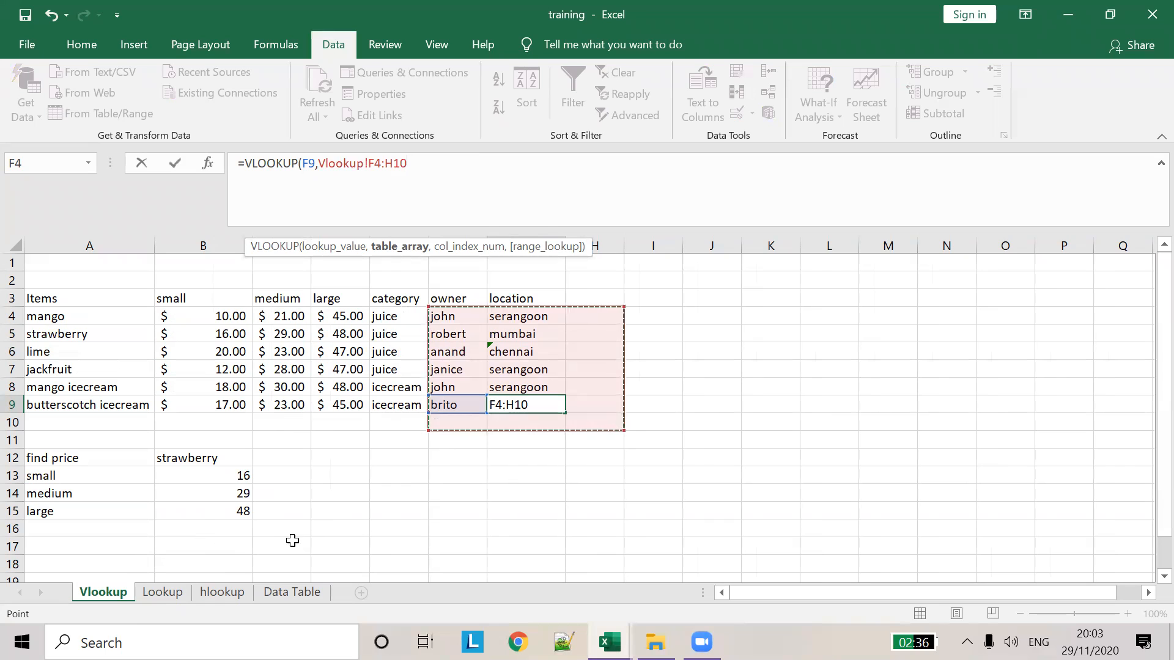
click(158, 594)
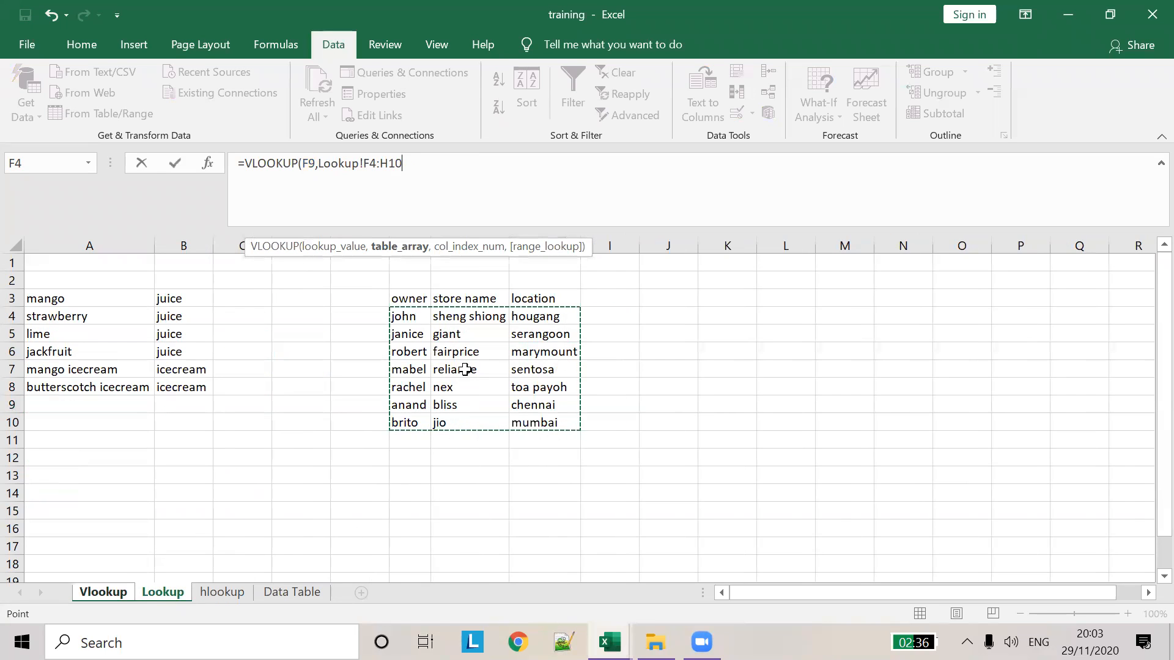
click(417, 318)
drag(417, 318, 532, 425)
Complete the G9 VLOOKUP with column index 3 and FALSE for an exact match
text(,)
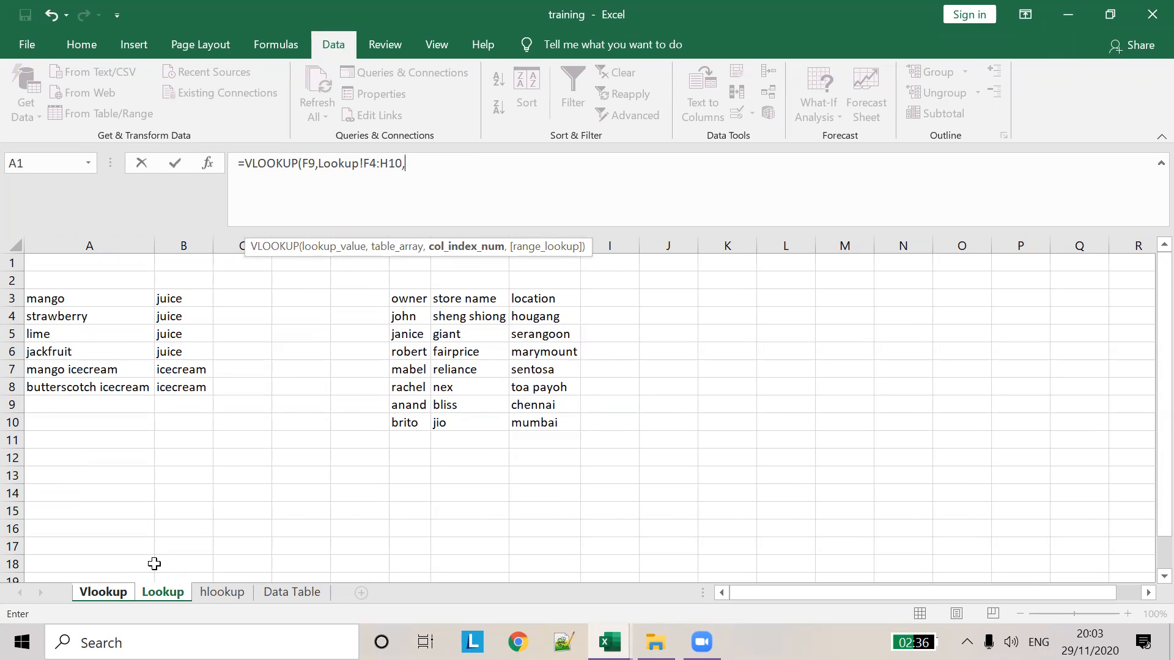
text(3,FALSE)
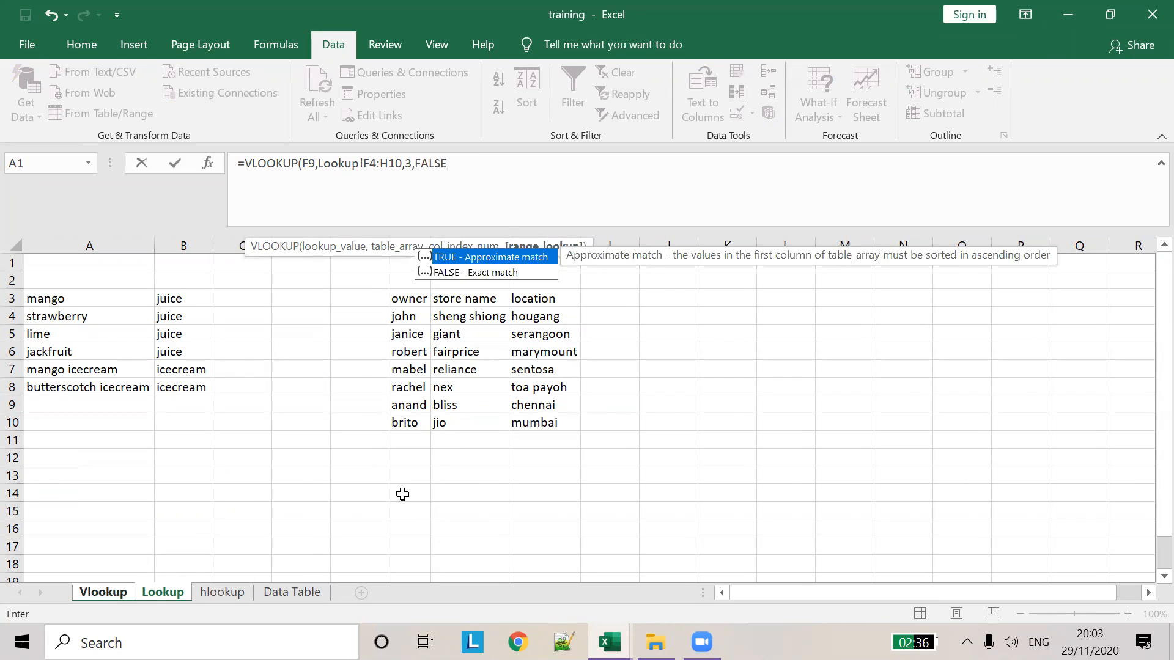
text())
key(Return)
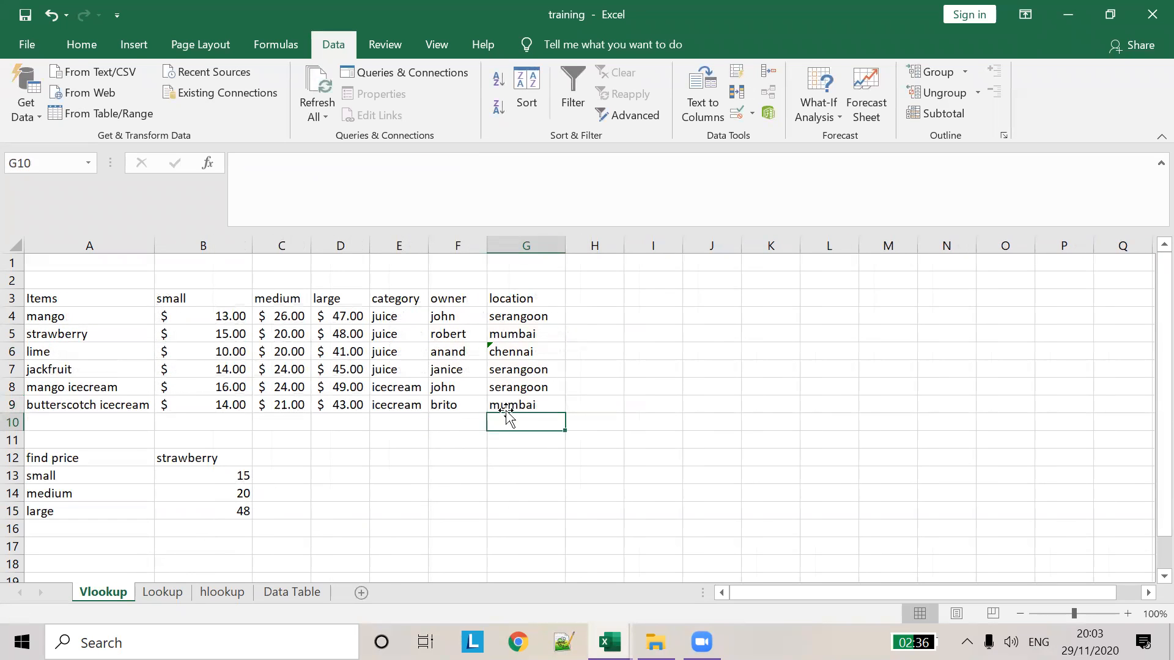
key(Up)
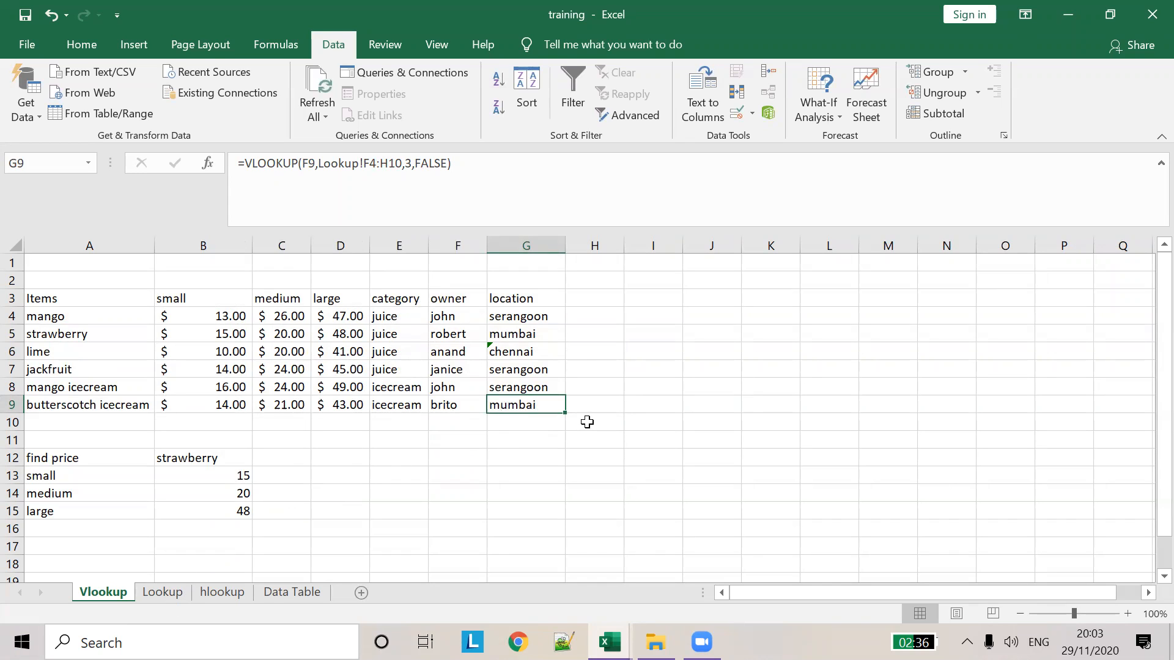
Examine the agent table on the hlookup sheet and the RANDBETWEEN formula behind the Agent1 quantity in B2
click(226, 593)
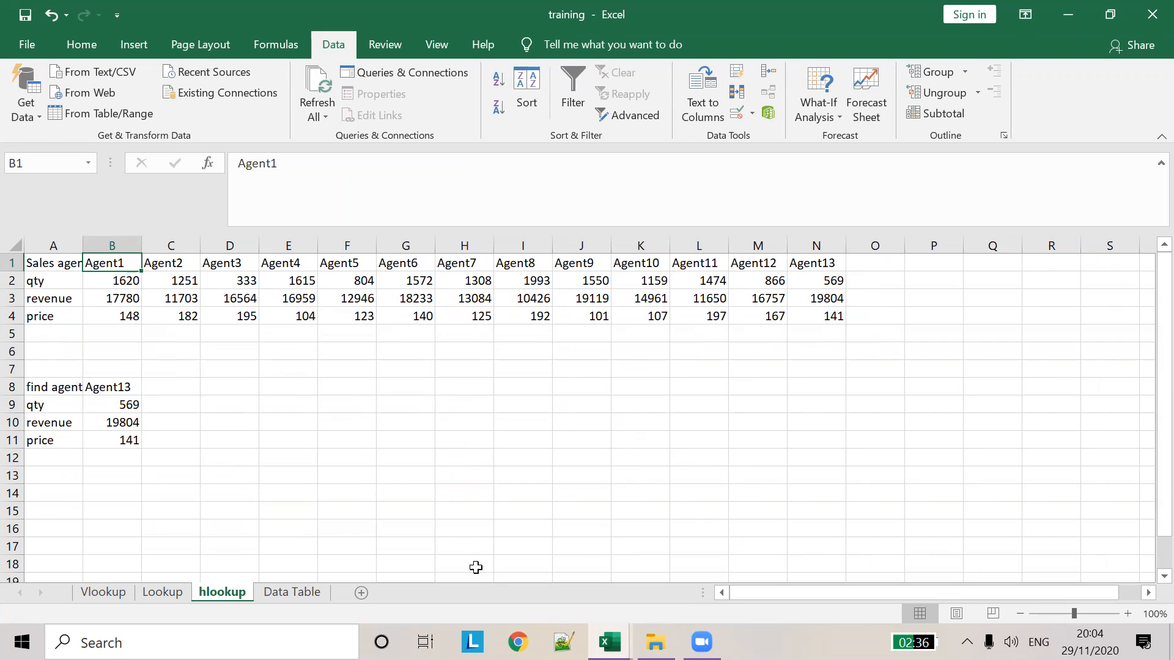
mouse_move(609, 642)
click(686, 575)
click(51, 280)
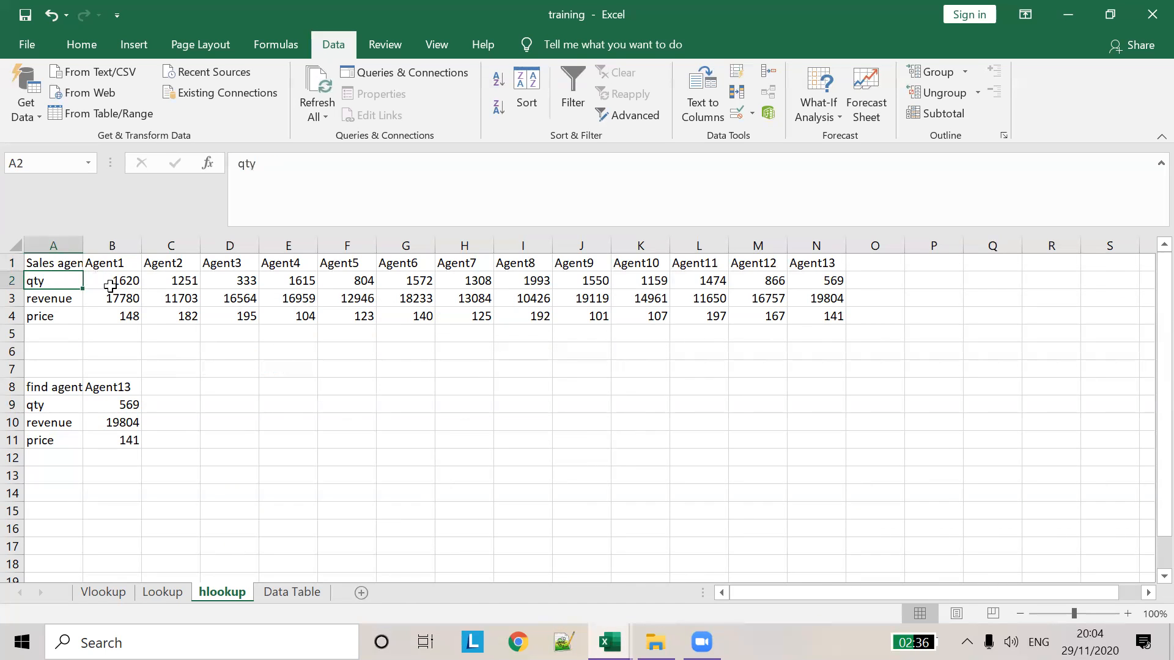
click(110, 283)
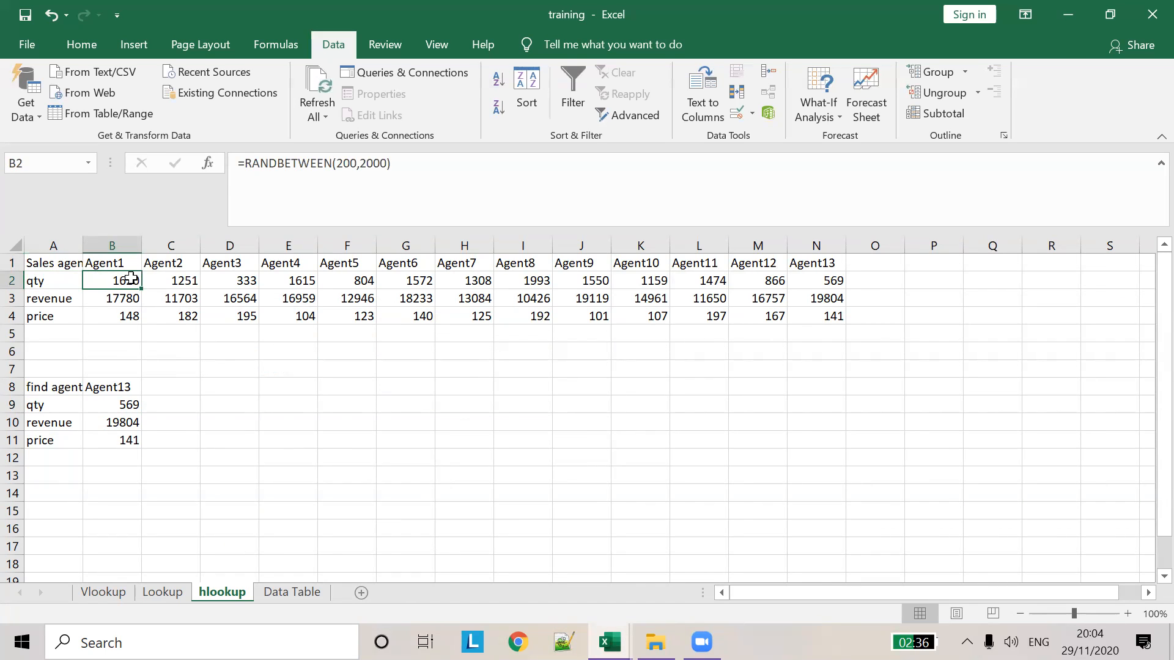
click(341, 165)
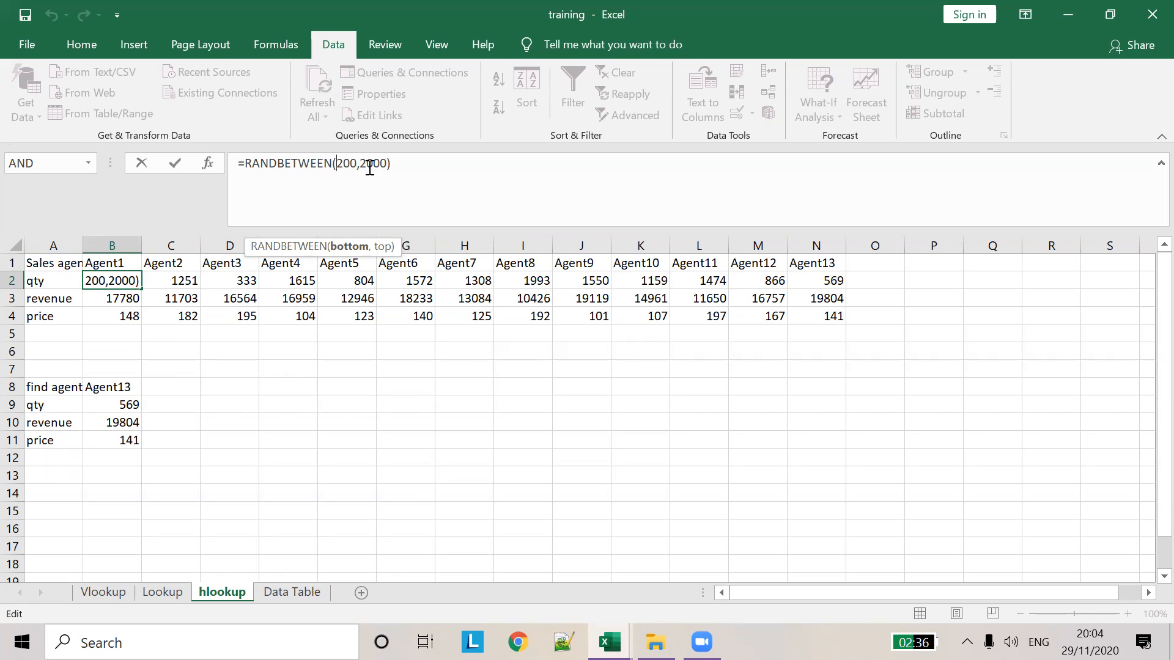
click(133, 298)
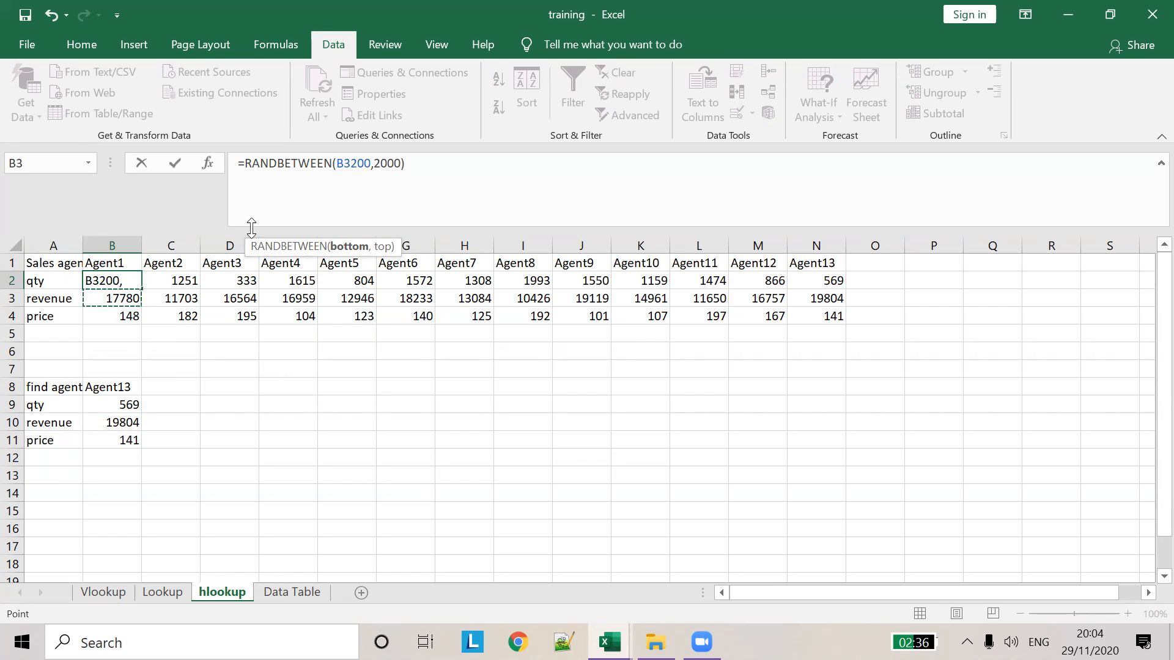
key(Escape)
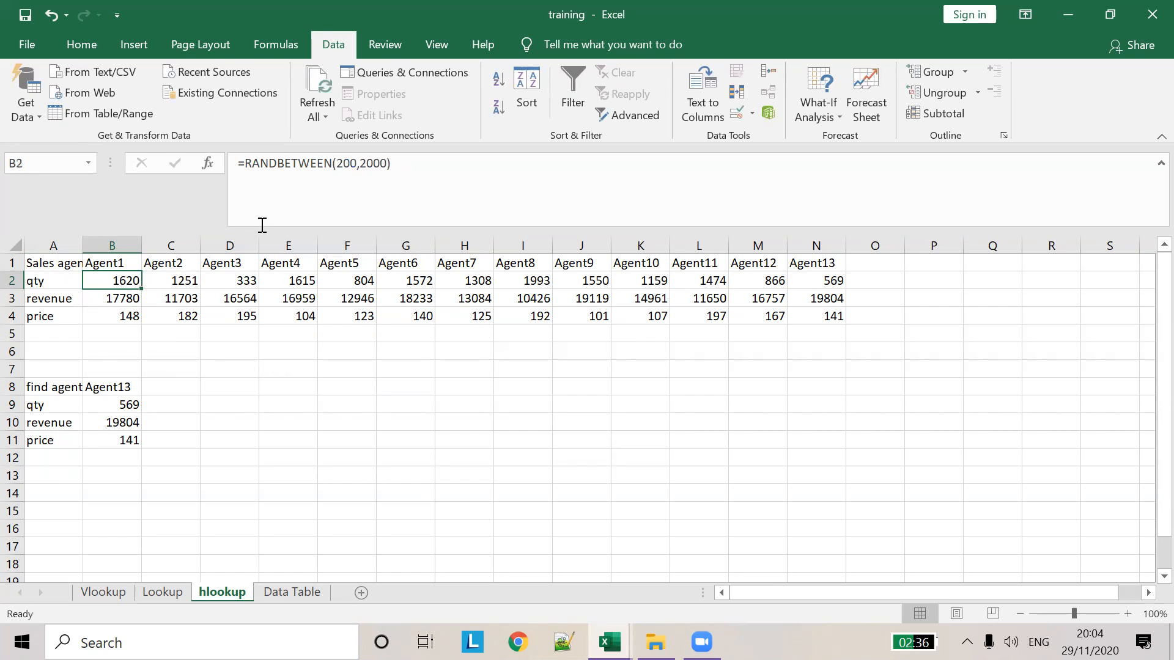
click(166, 365)
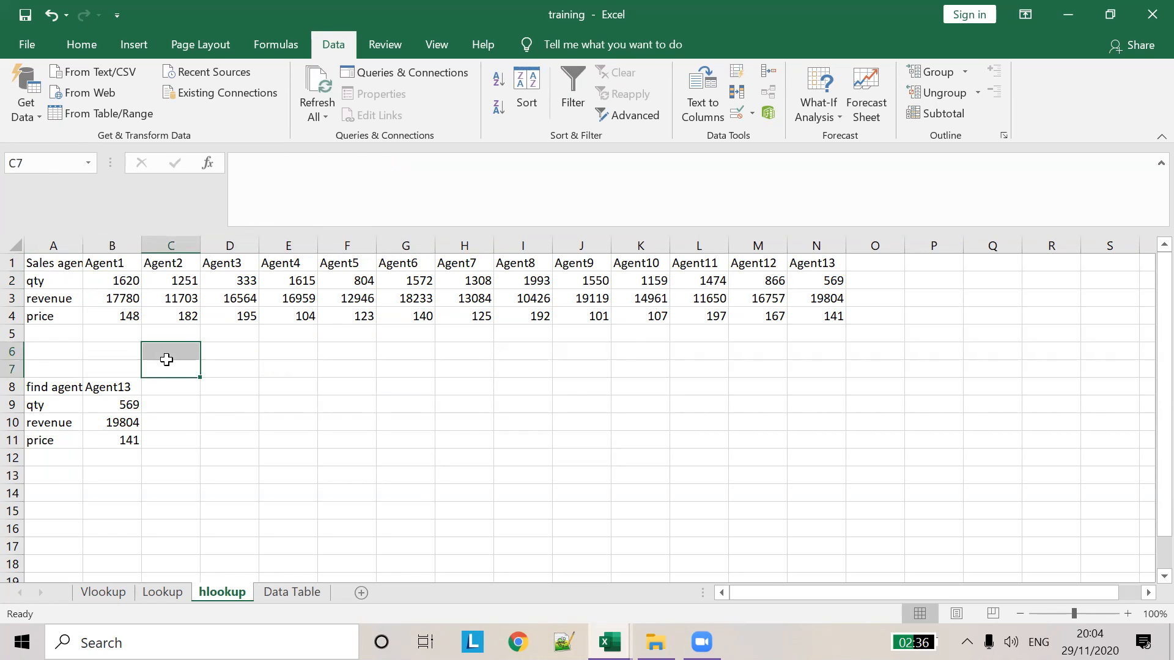
click(312, 381)
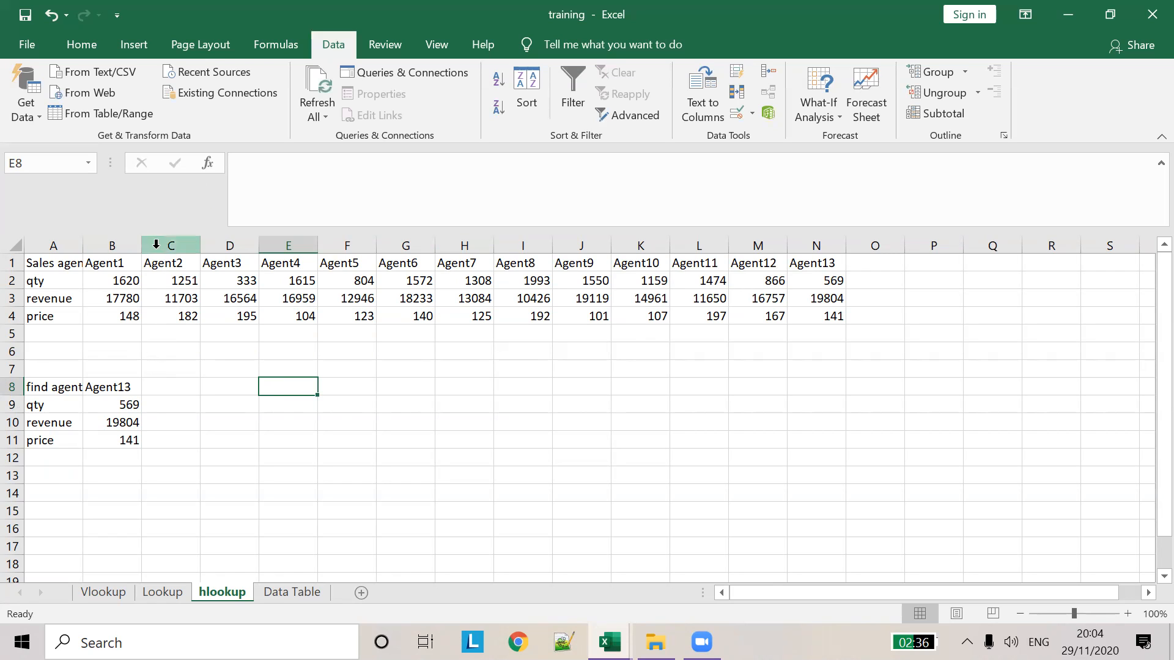
Set the data validation of B8 to a list sourced from the agent names in =$B$1:$N$1
click(104, 387)
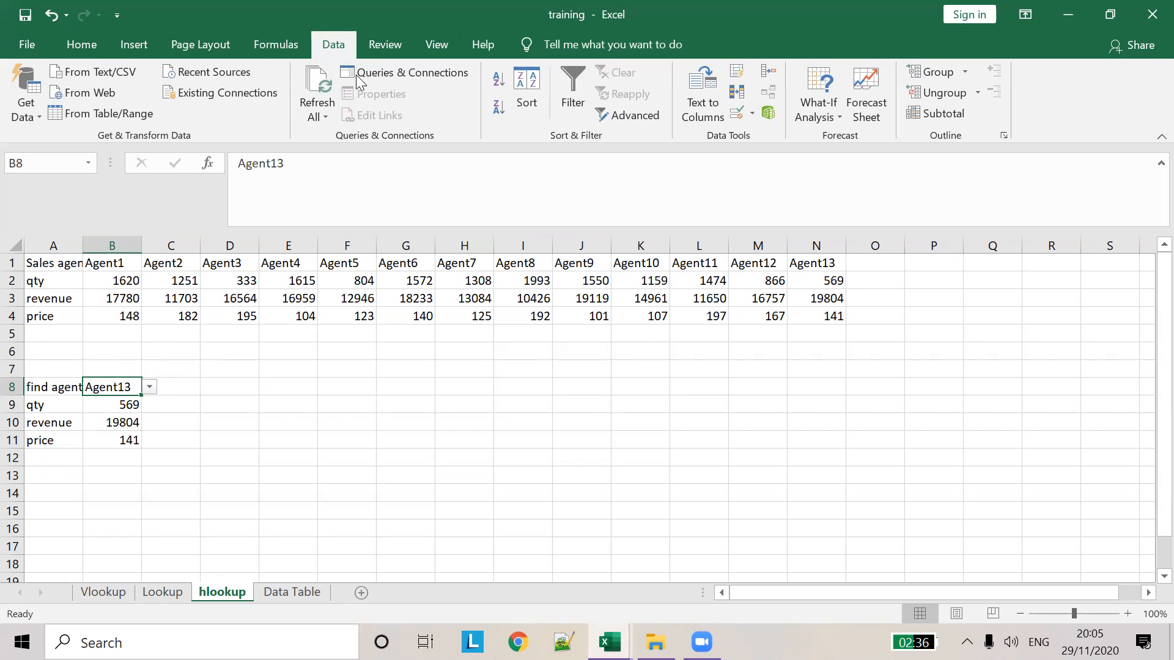
click(752, 114)
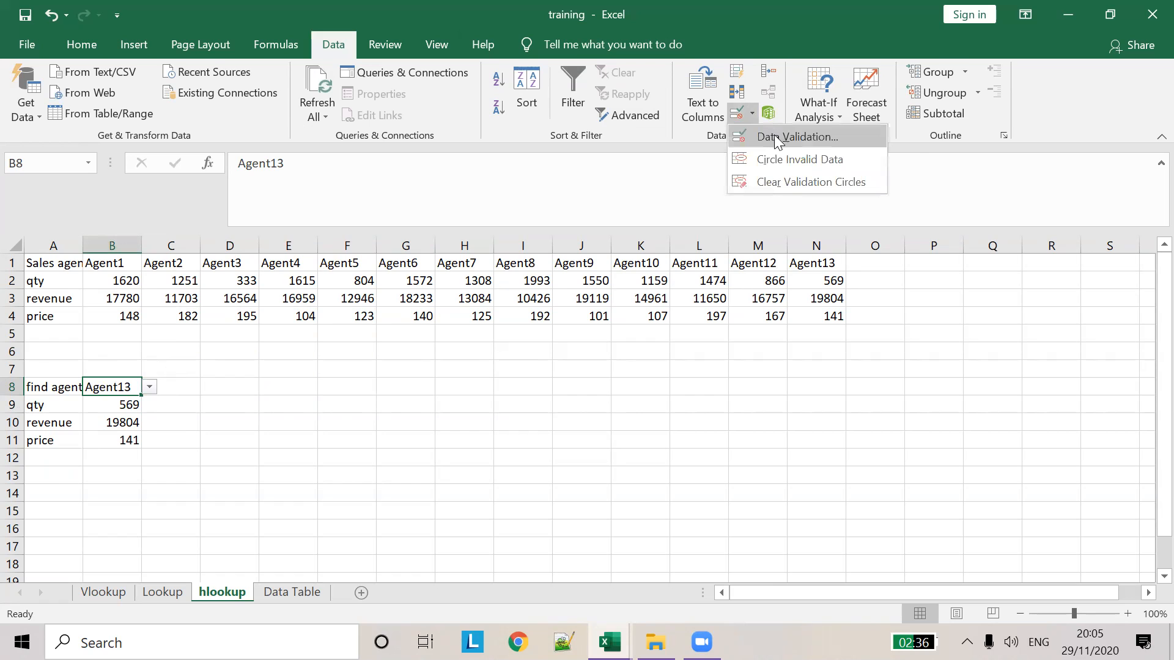
click(776, 140)
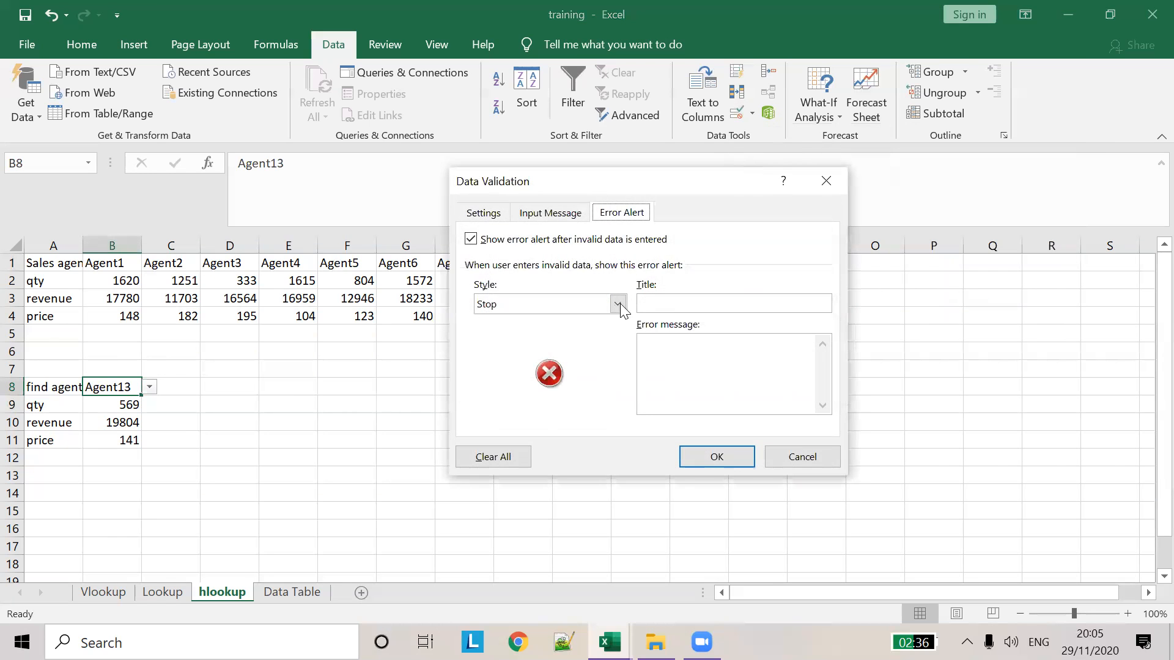
click(487, 213)
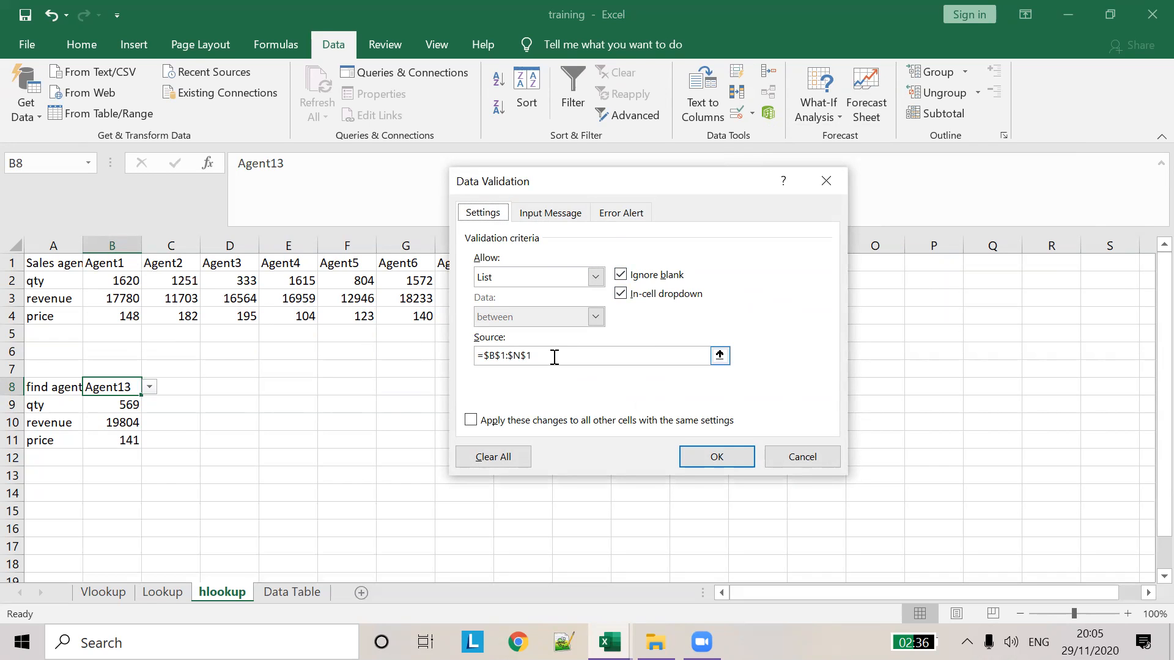
click(719, 355)
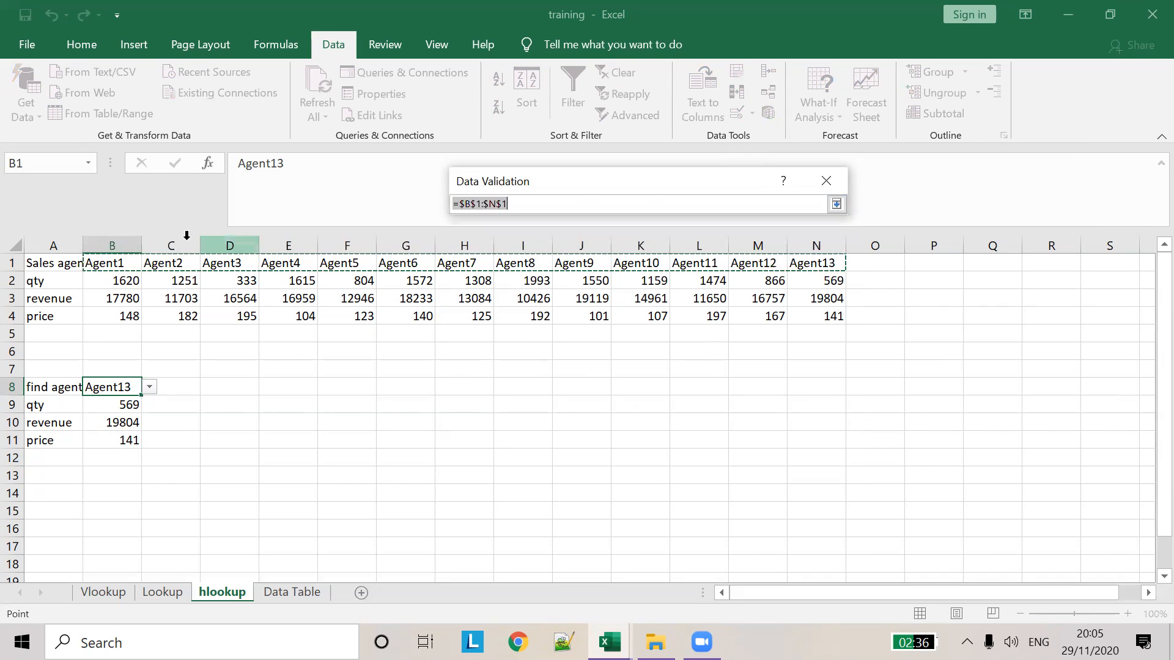
drag(119, 262, 807, 251)
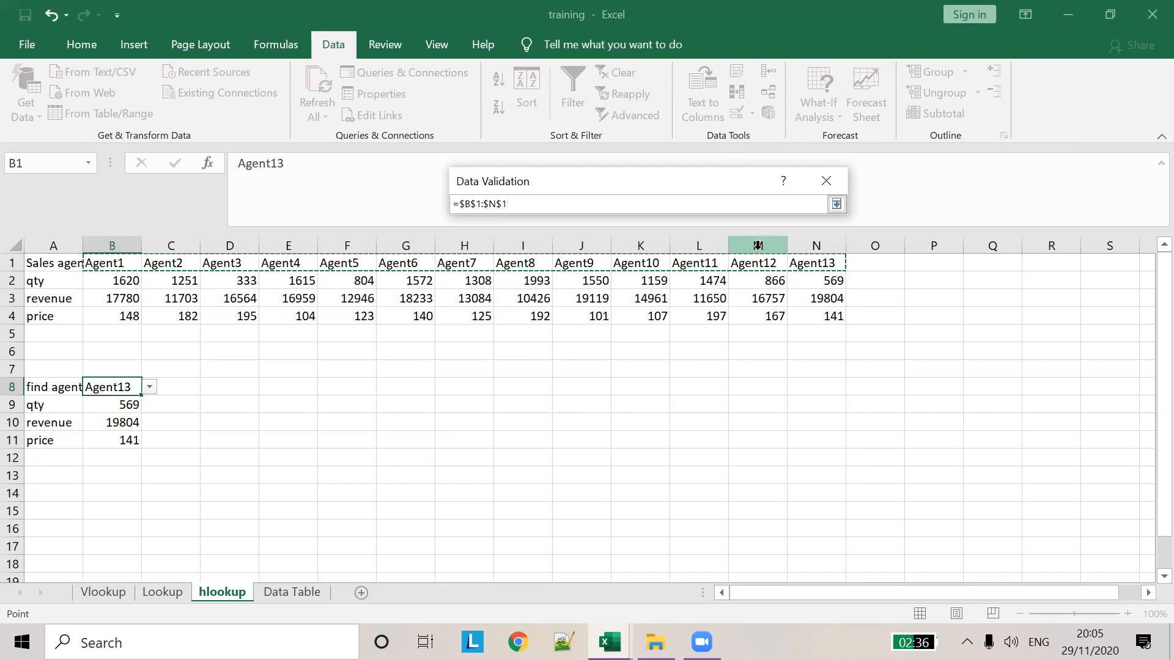
key(Return)
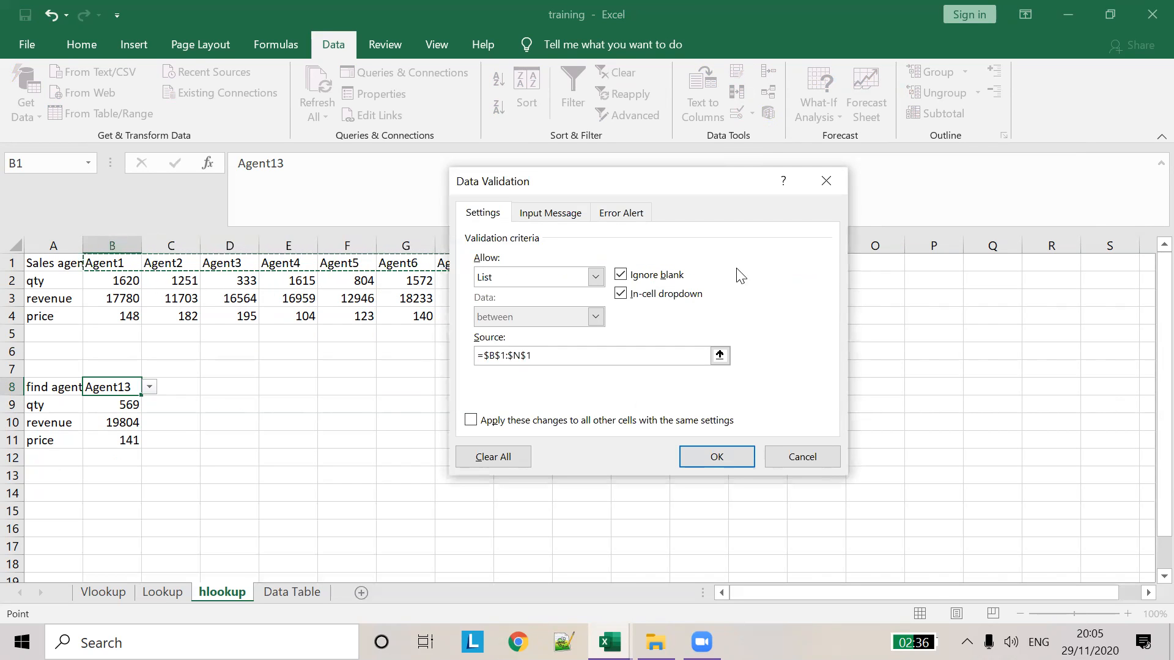
click(744, 456)
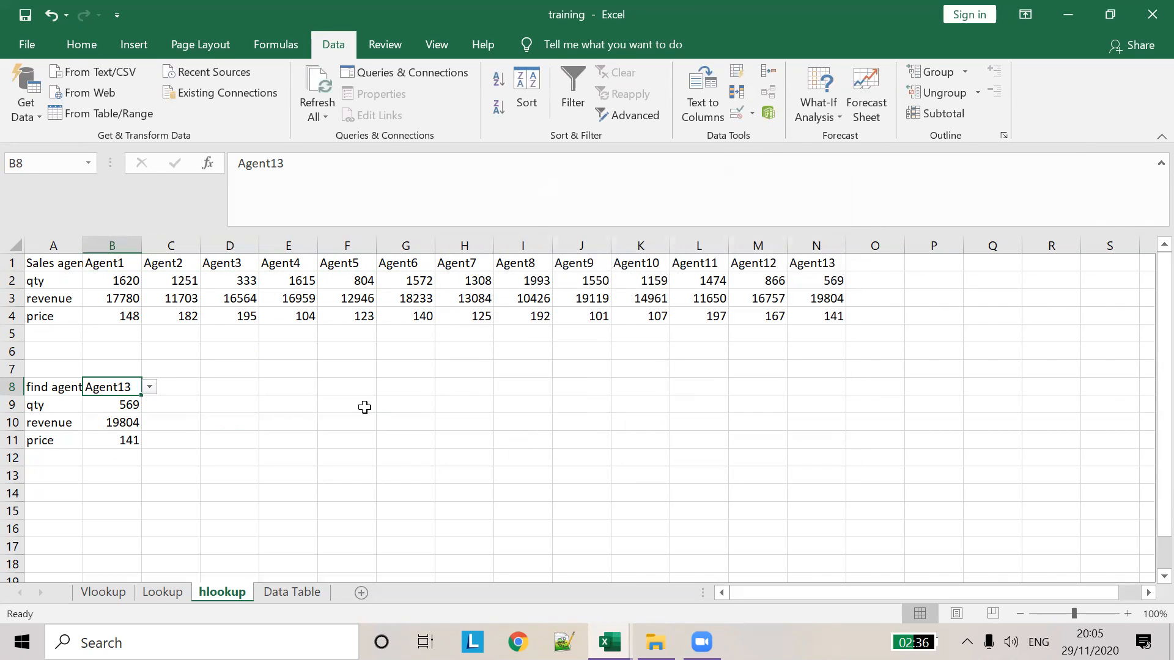
Look through the agent names offered by the dropdown in B8, leaving the selection as it is
click(149, 387)
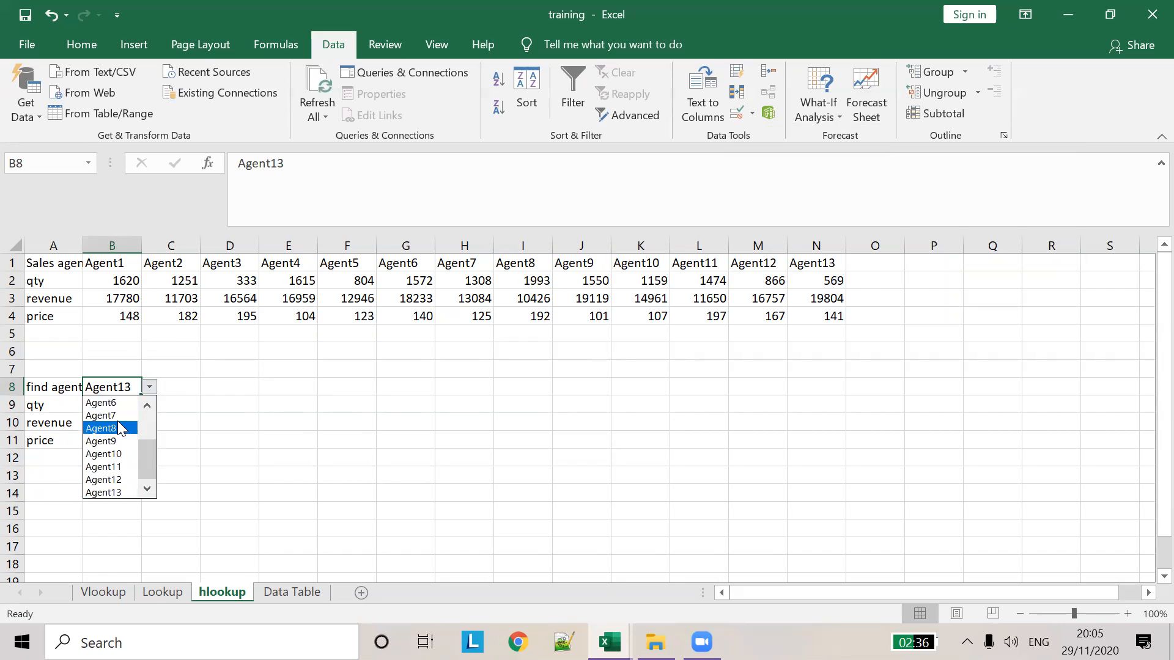
mouse_move(147, 457)
mouse_down()
mouse_move(143, 404)
mouse_move(158, 471)
mouse_up()
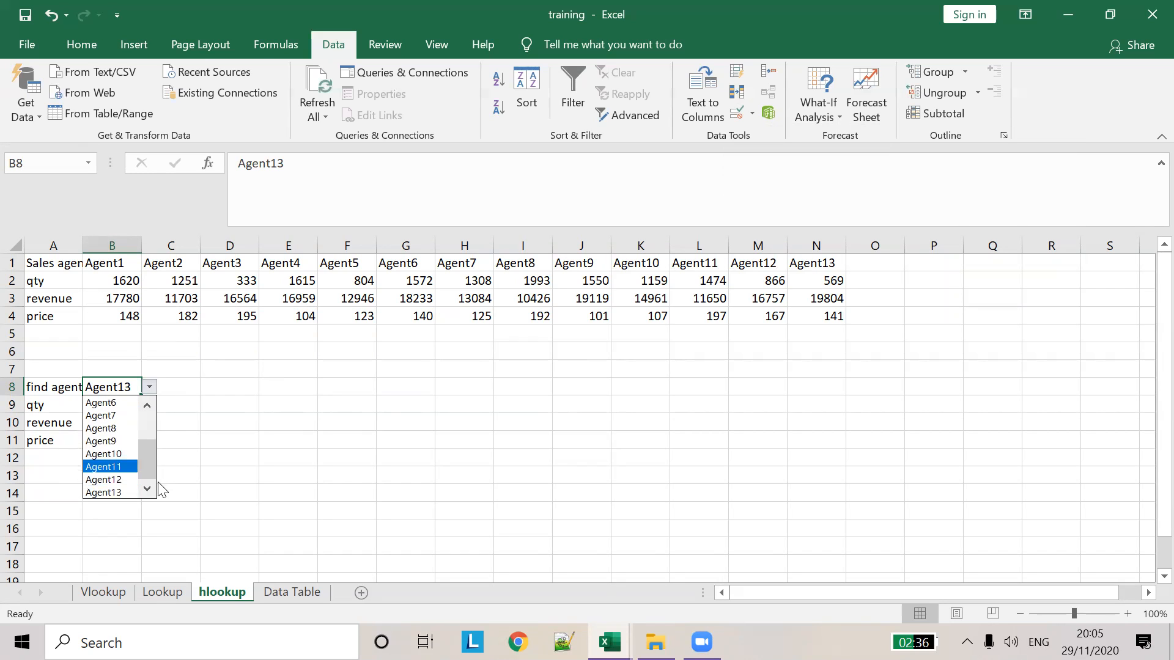
click(244, 423)
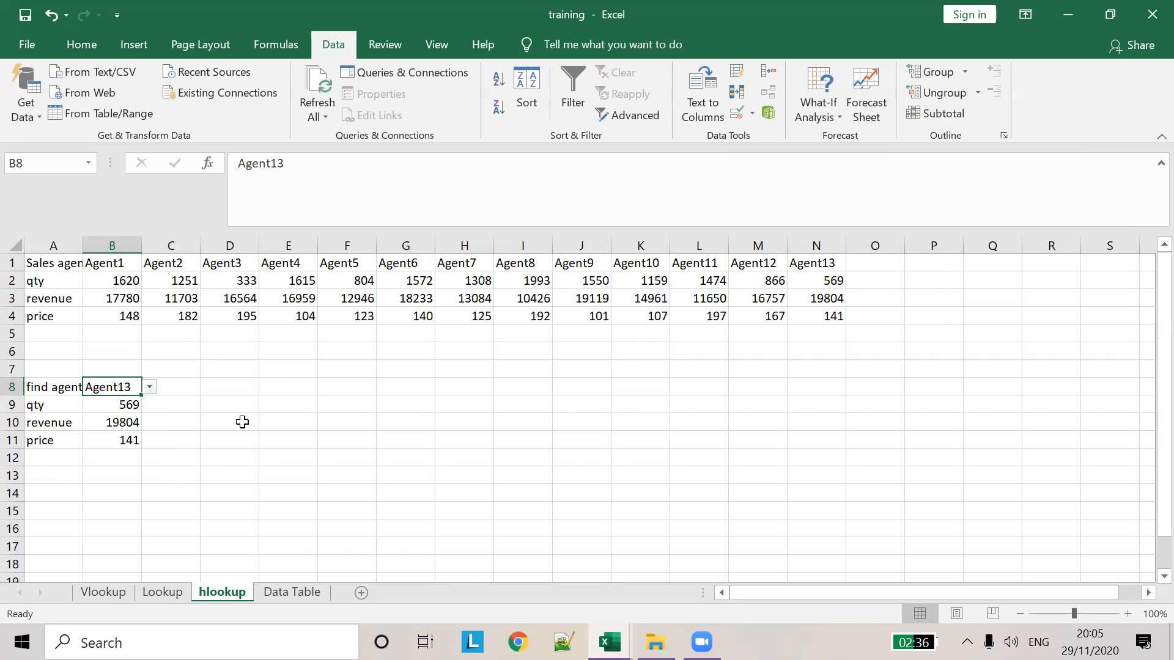
Examine the HLOOKUP formula behind qty in B9, the agent header row it searches and its lookup value $B$8
click(131, 403)
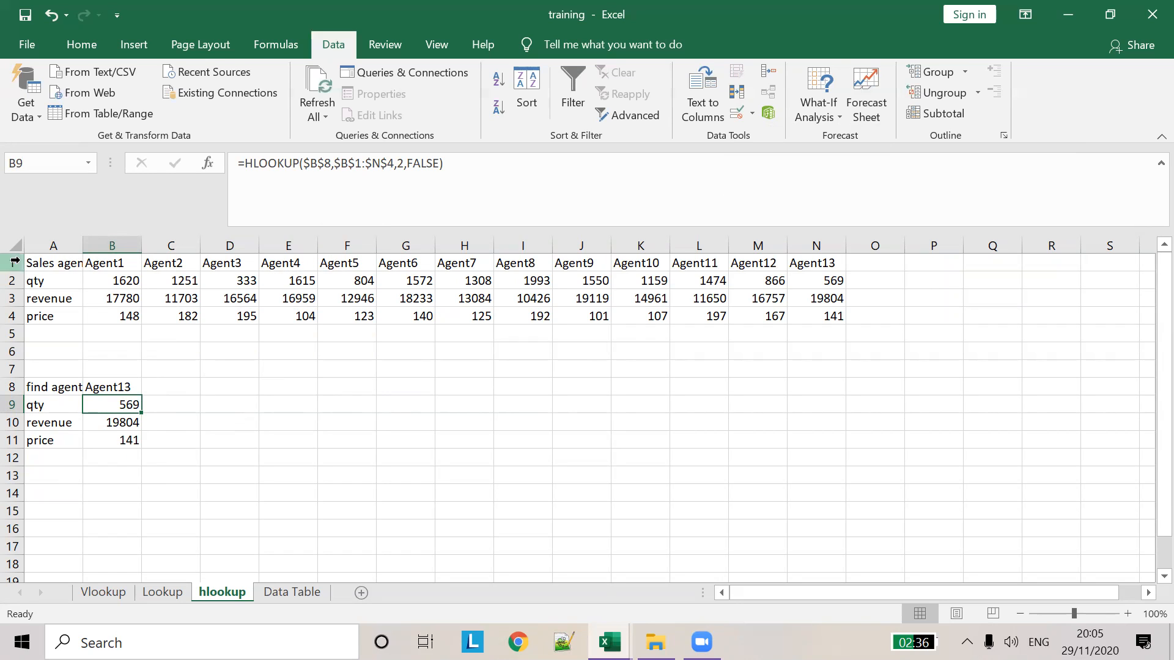
drag(40, 261, 298, 265)
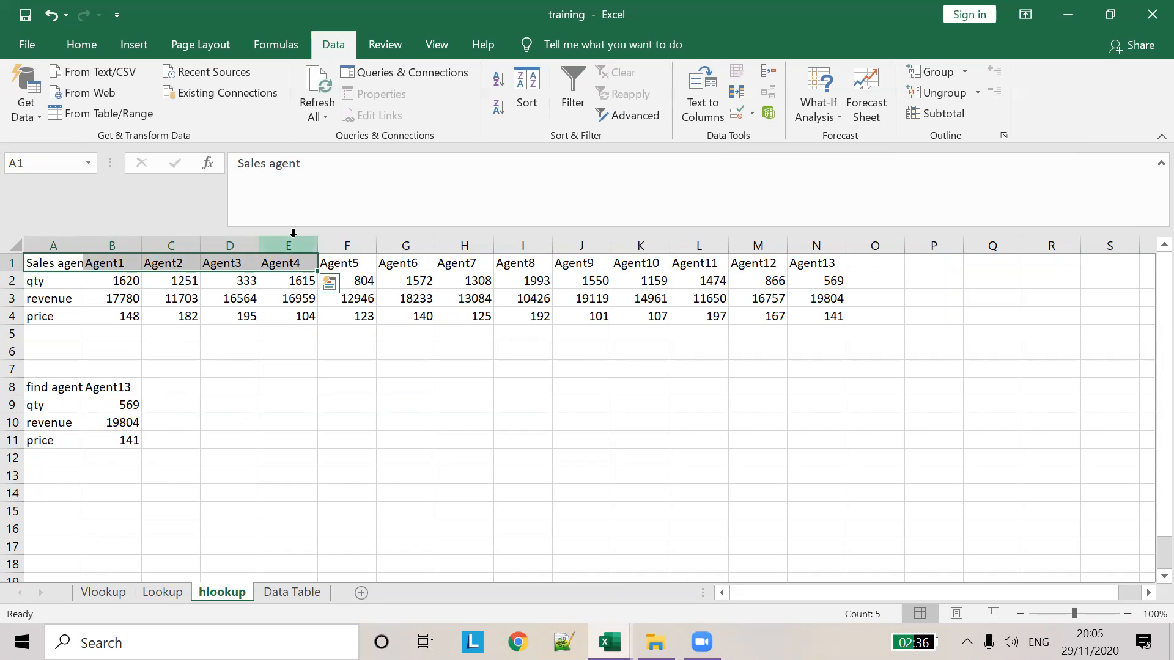
click(294, 237)
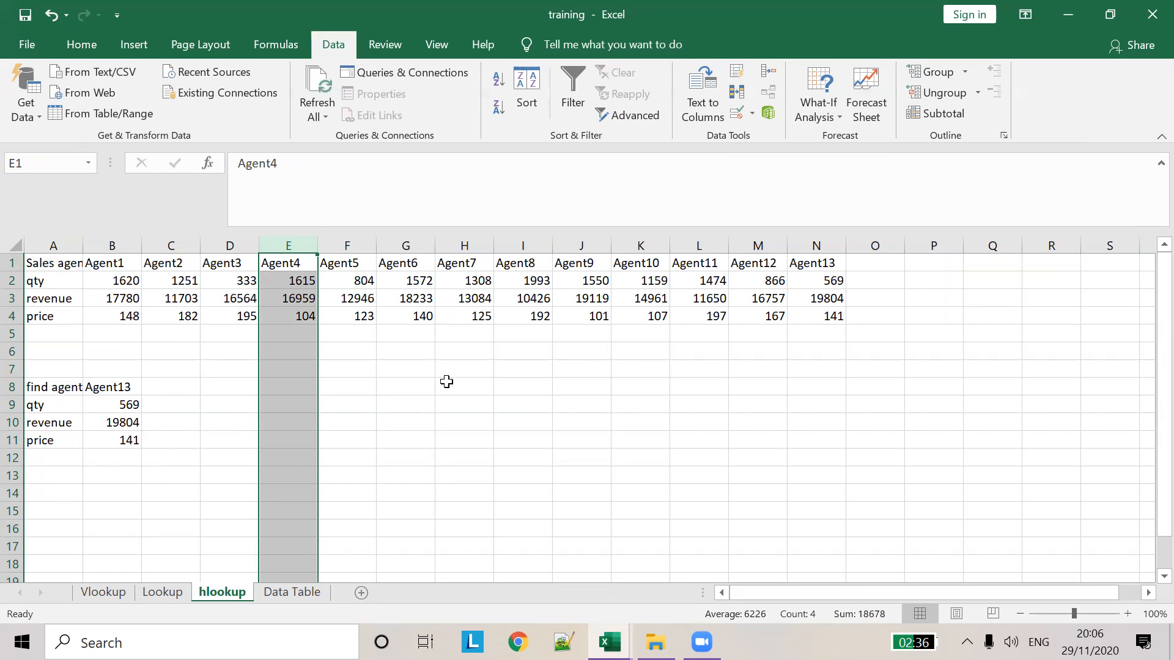
click(125, 409)
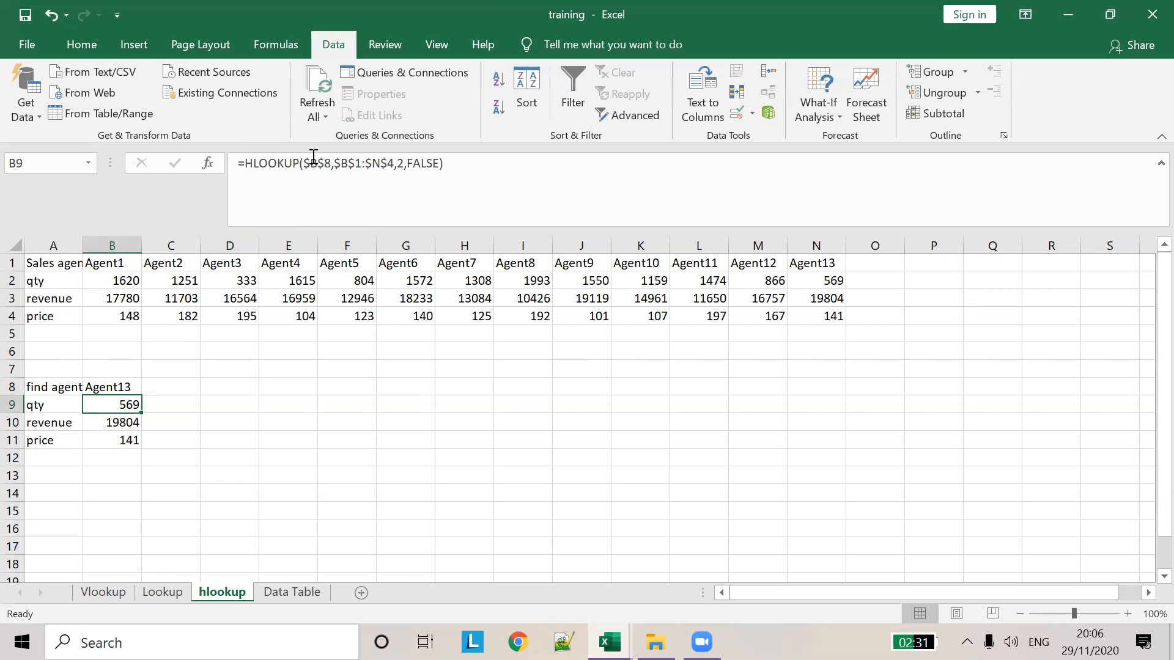
drag(310, 160, 325, 159)
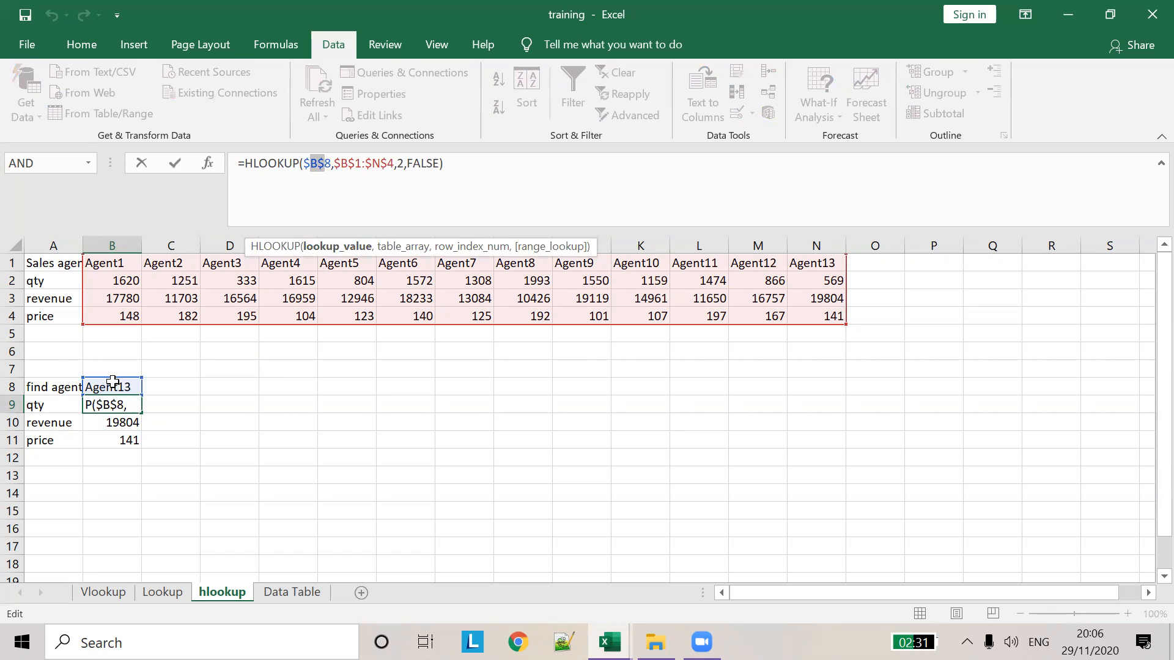
key(Escape)
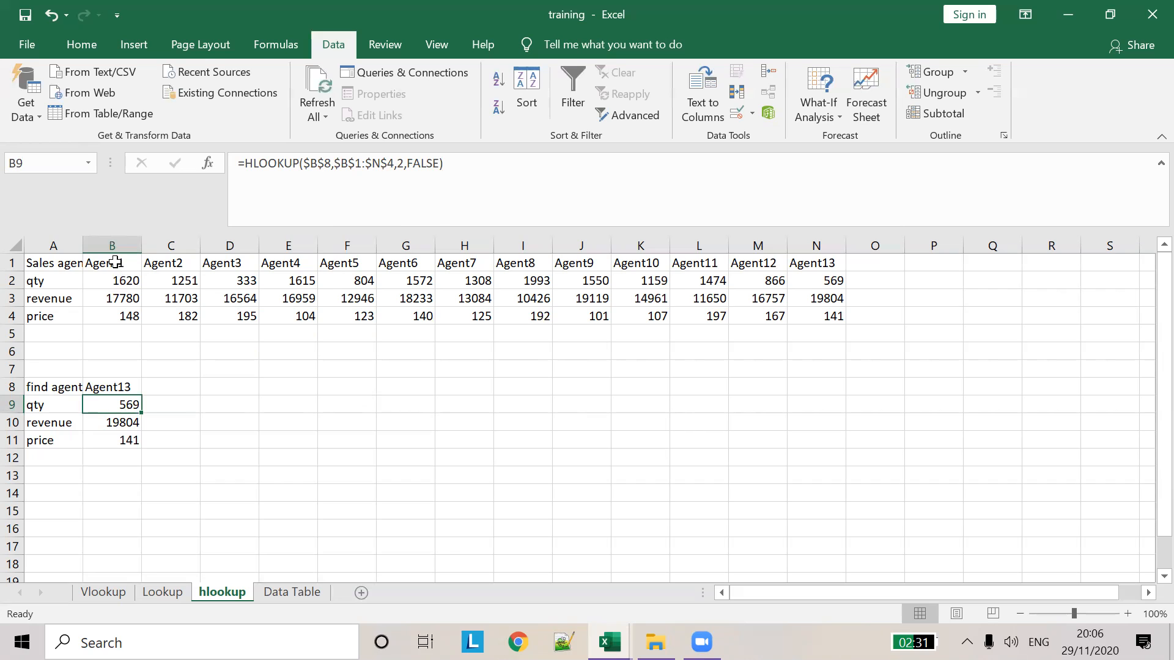
Review the table array B1:N4 and compare the row index numbers in the B9 and B10 HLOOKUP formulas
drag(112, 263, 795, 302)
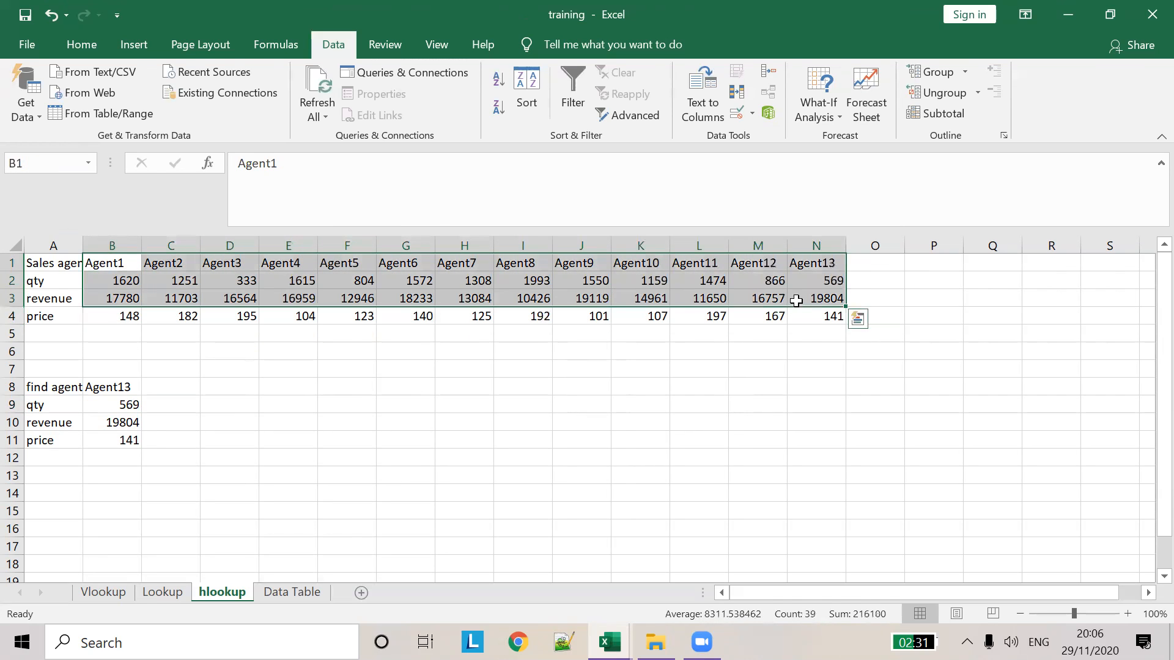
click(118, 263)
drag(119, 263, 833, 316)
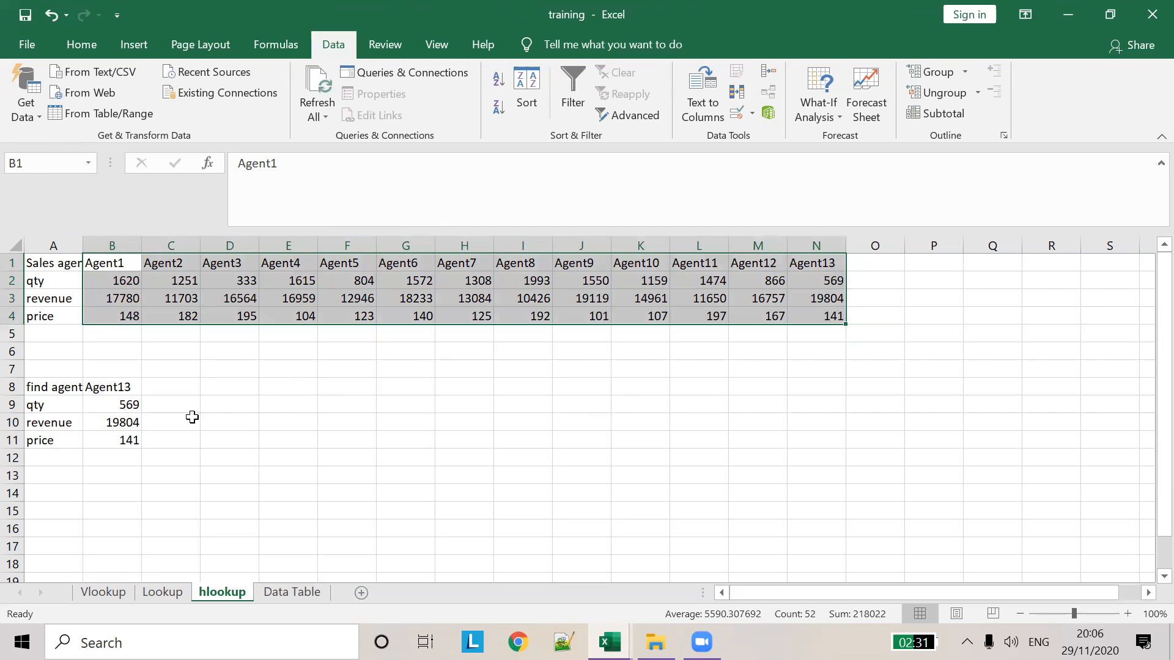
click(128, 427)
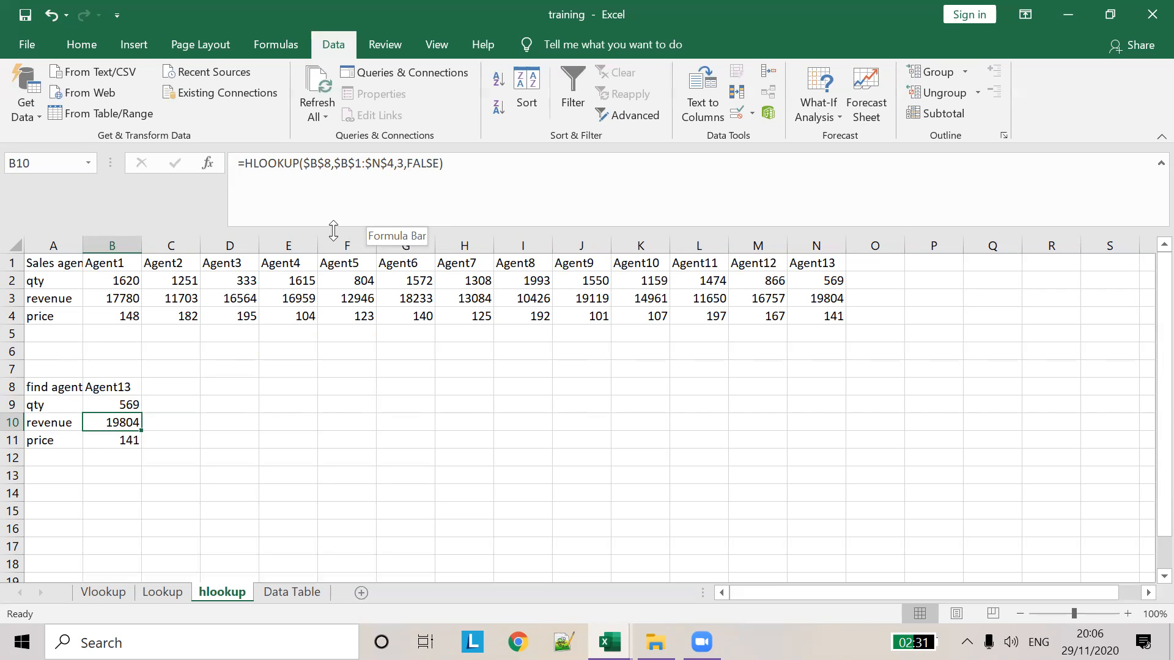
click(126, 402)
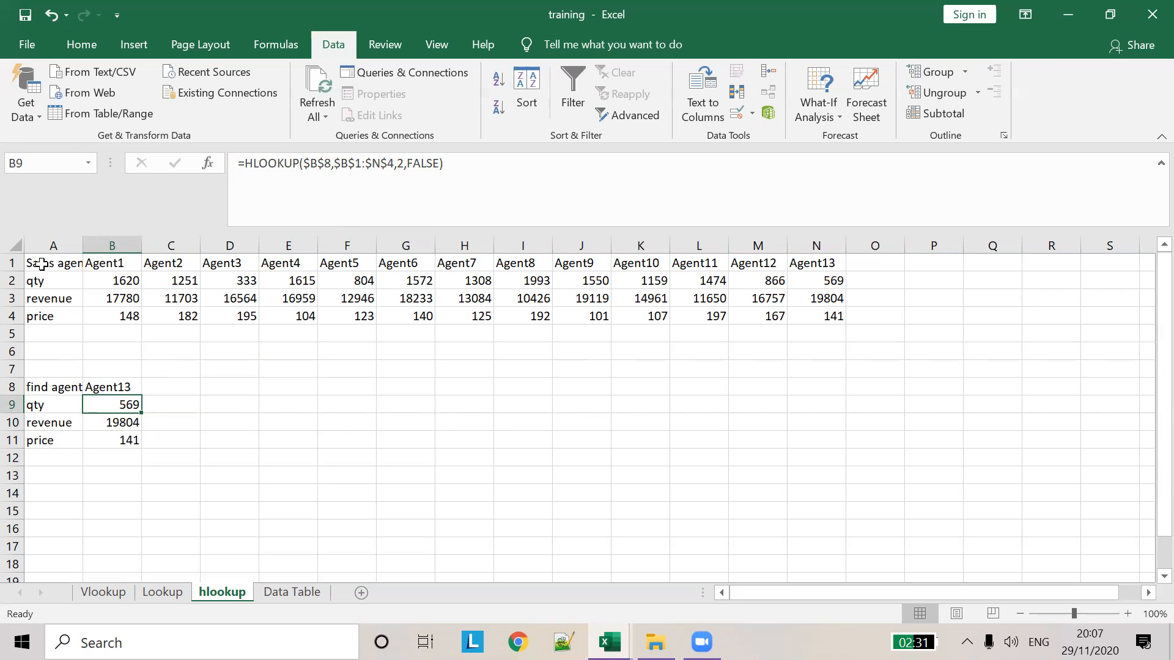
drag(118, 263, 777, 316)
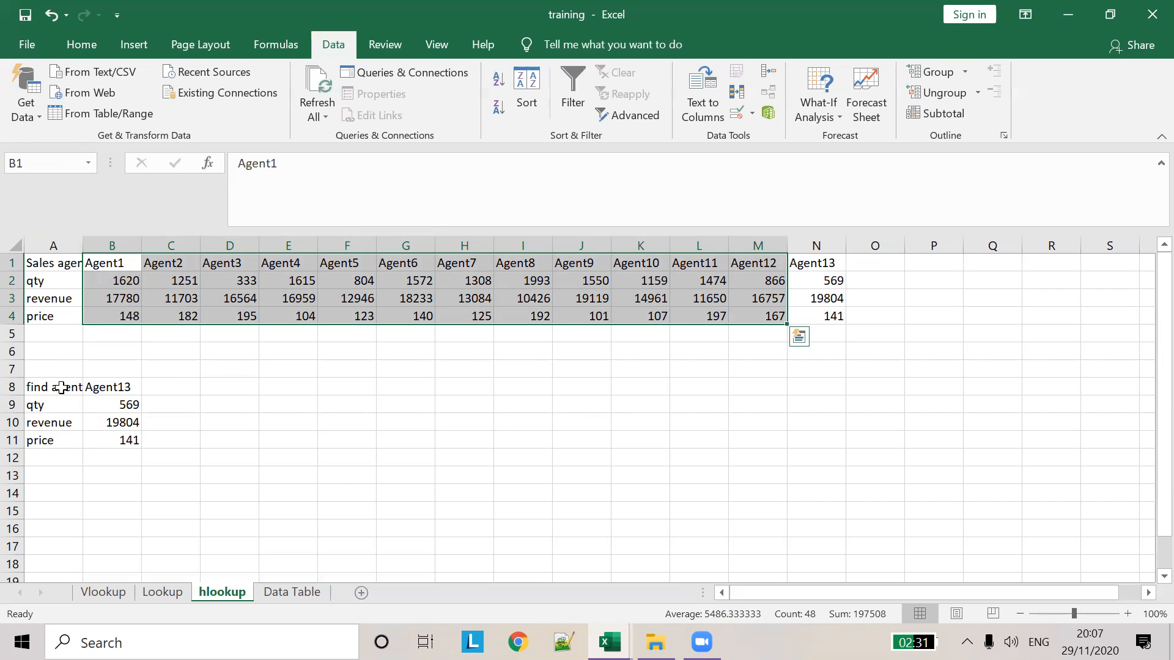
drag(109, 412, 110, 423)
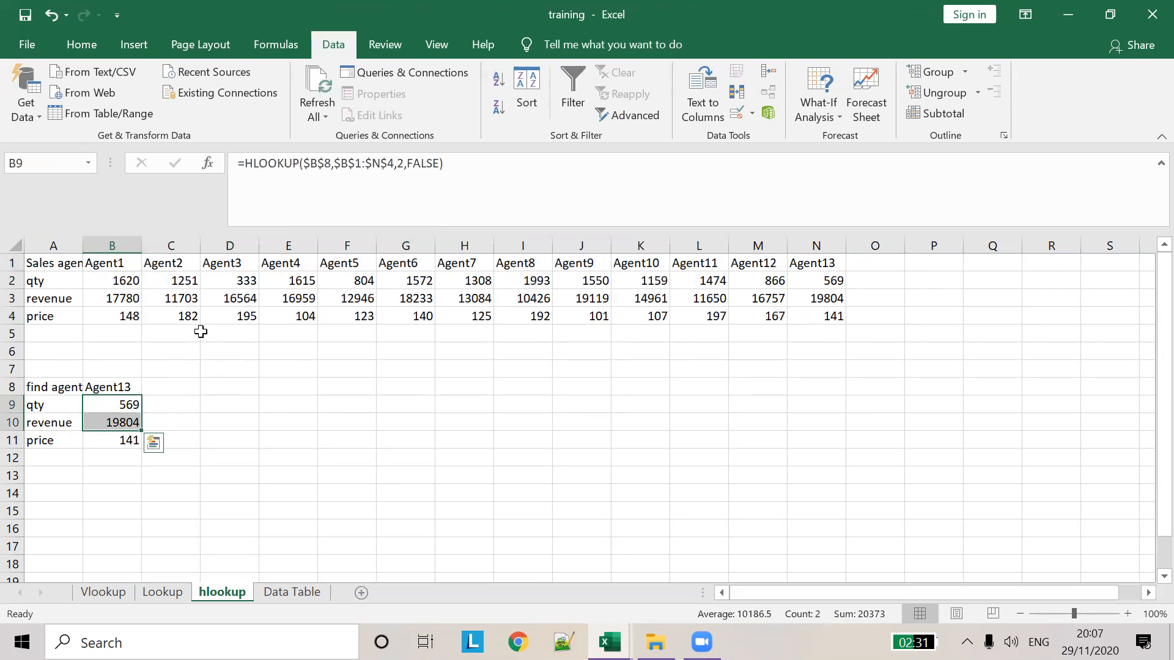
click(194, 403)
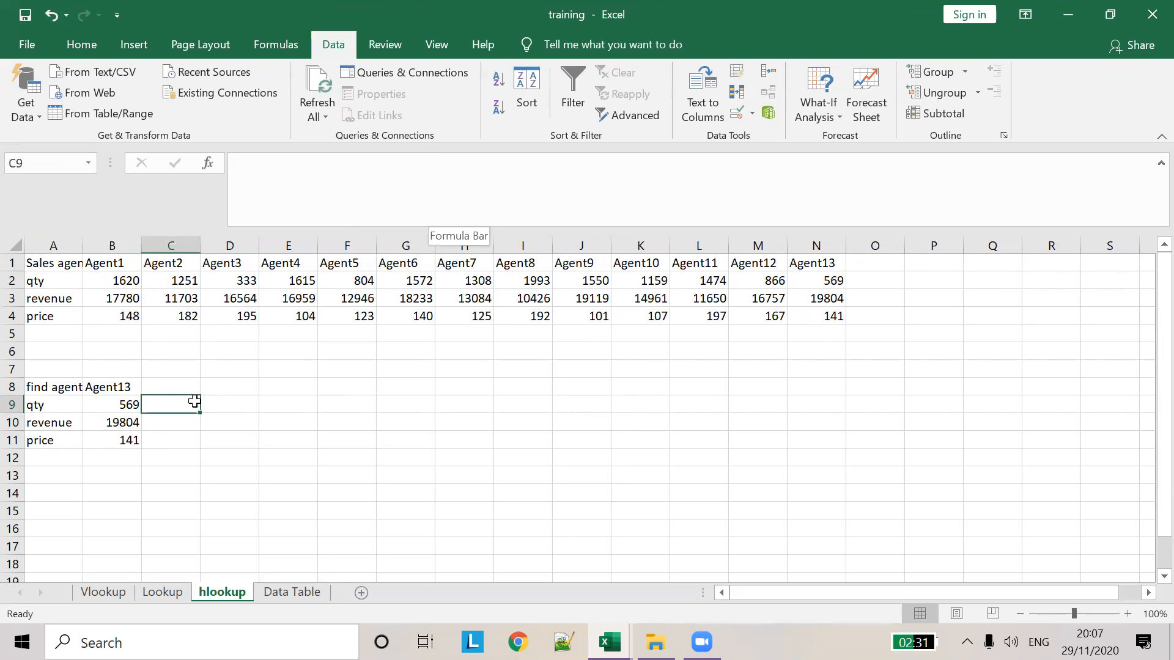
Choose Agent9 as the agent in B8 and fill the B9 HLOOKUP formula down through B11
click(127, 390)
click(149, 387)
click(117, 445)
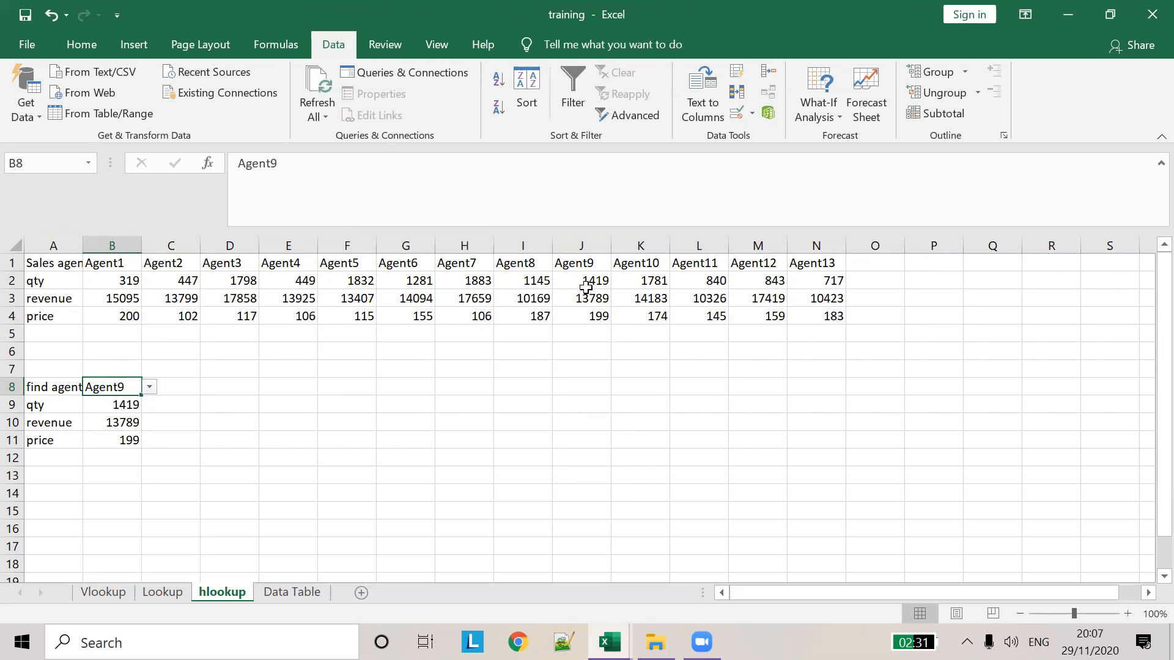
click(125, 409)
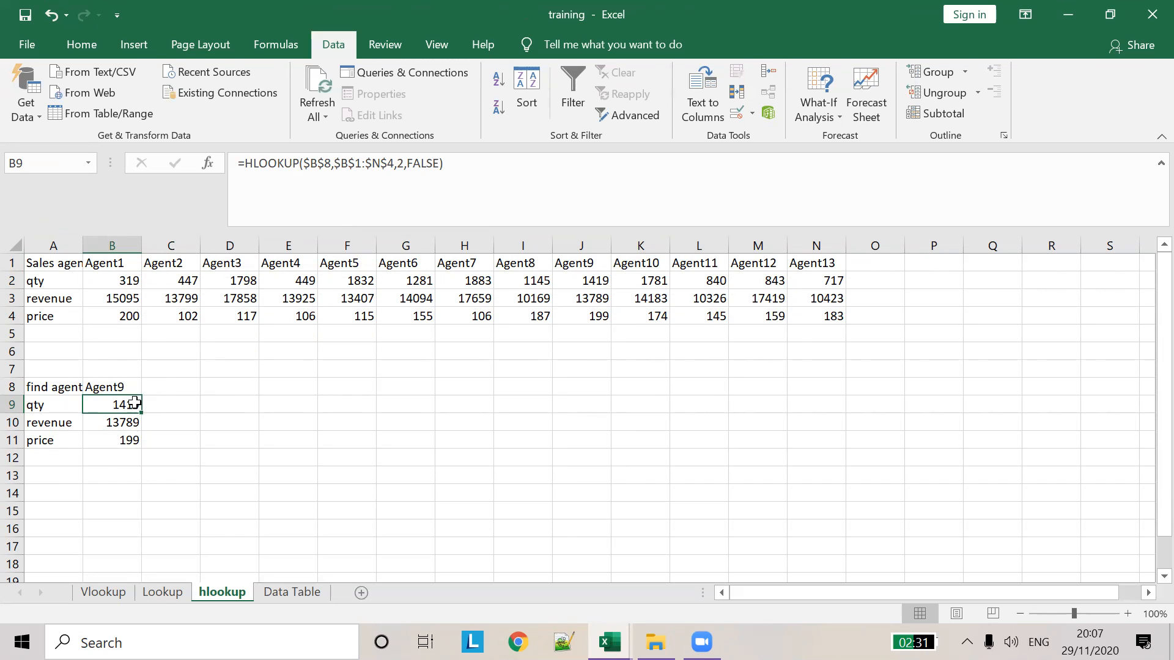
drag(144, 416, 146, 445)
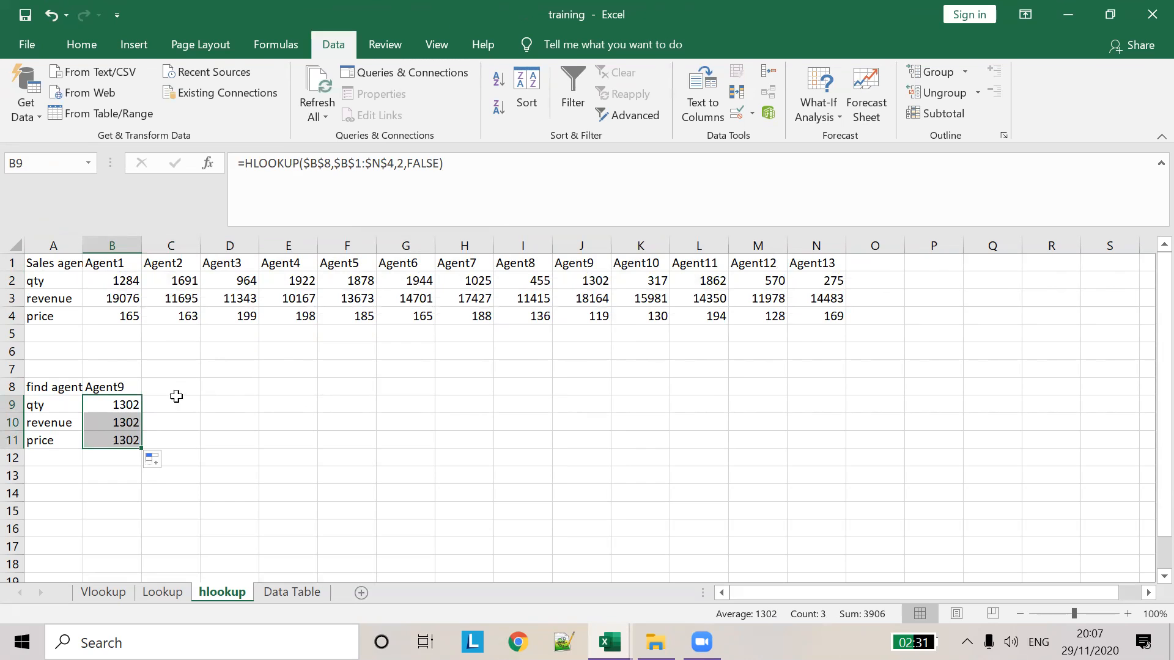
Examine the absolute references $B$8 and $B$1:$N$4 and the row index in the B9 HLOOKUP formula
click(311, 198)
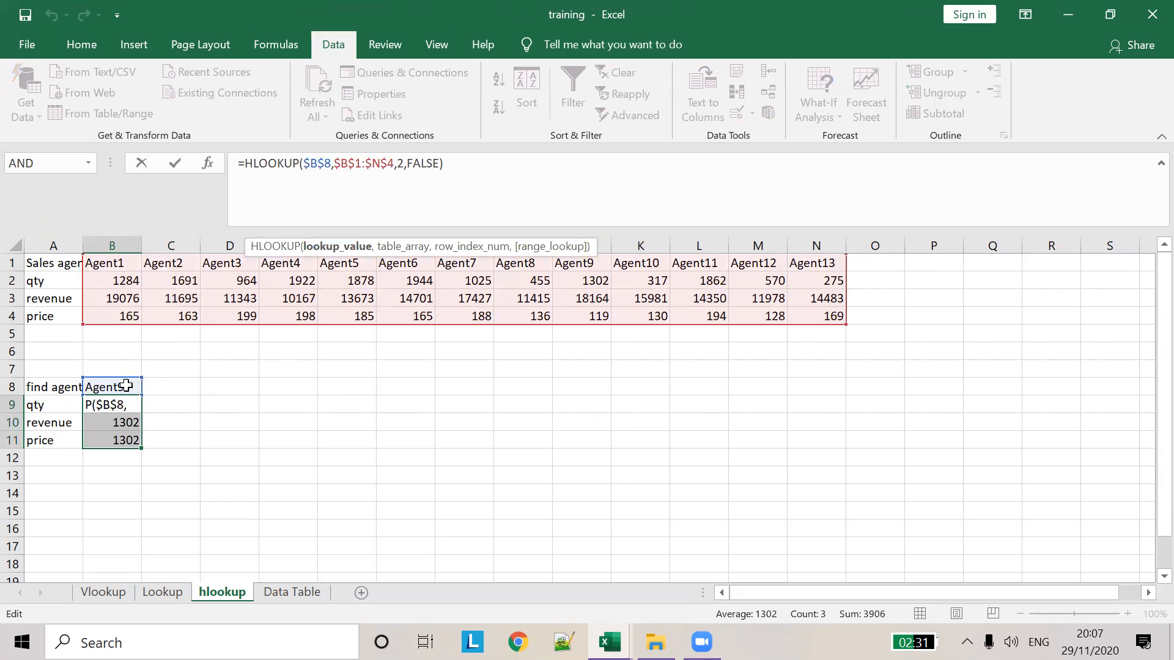
click(119, 407)
key(Escape)
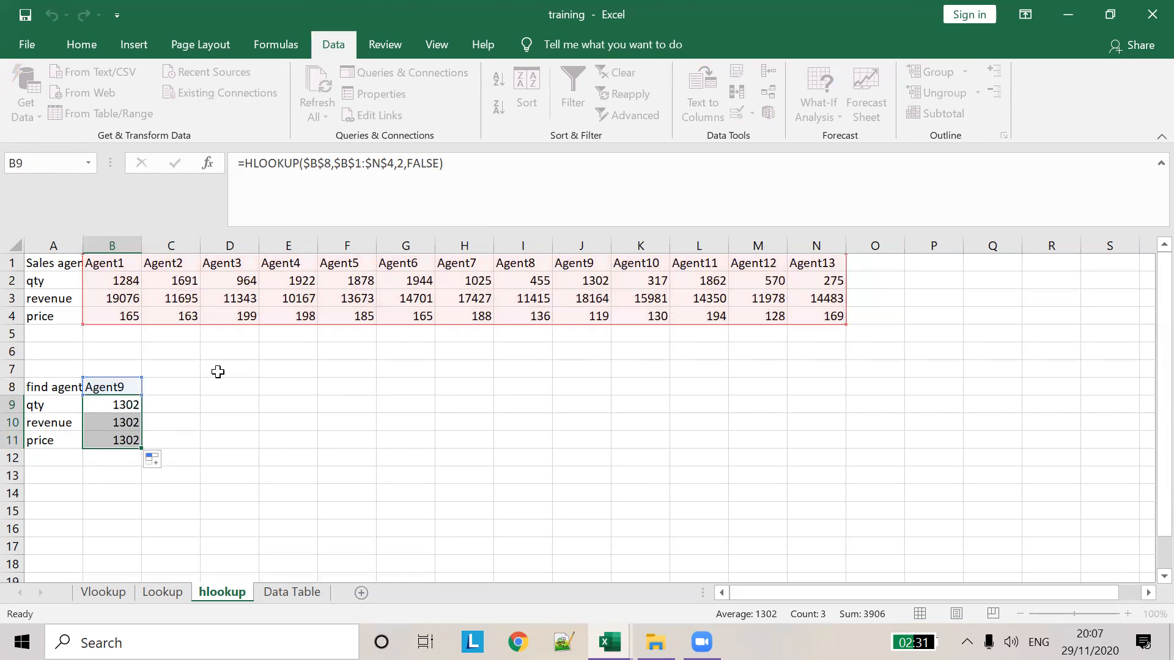
click(126, 405)
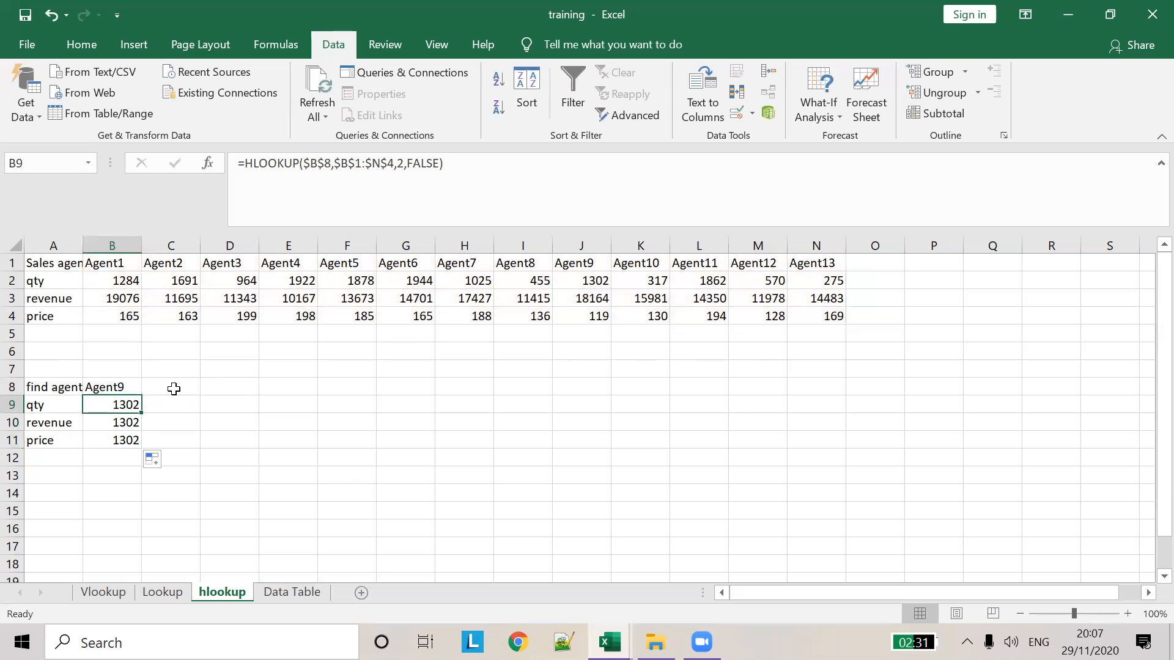
click(329, 166)
drag(330, 166, 310, 177)
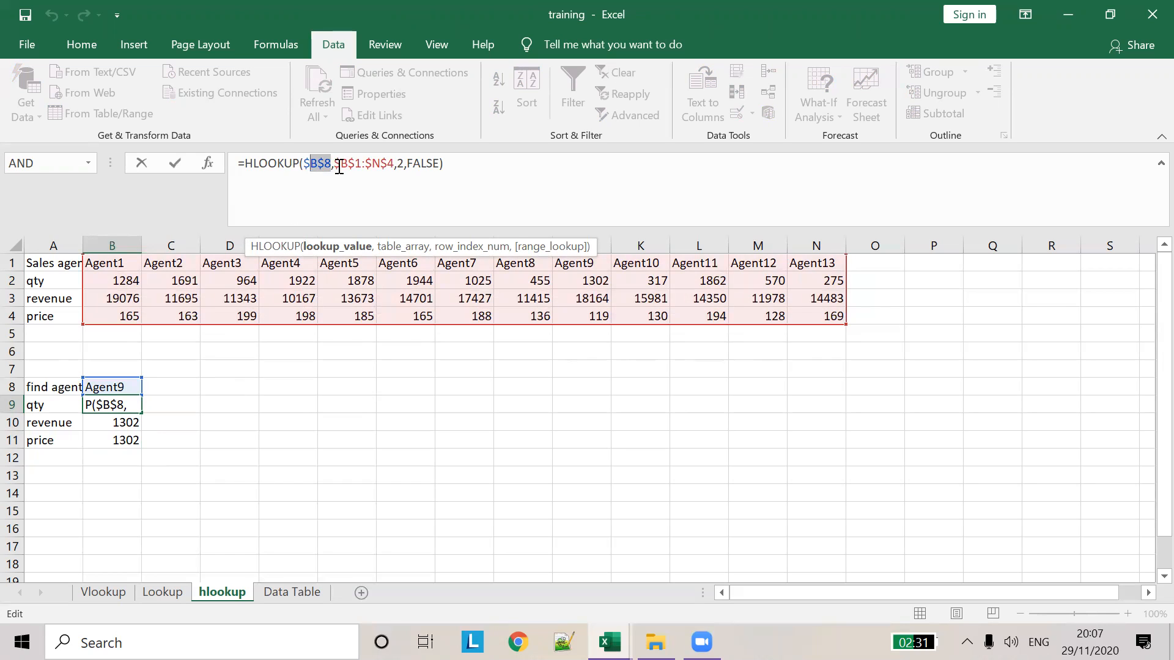
drag(335, 166, 397, 175)
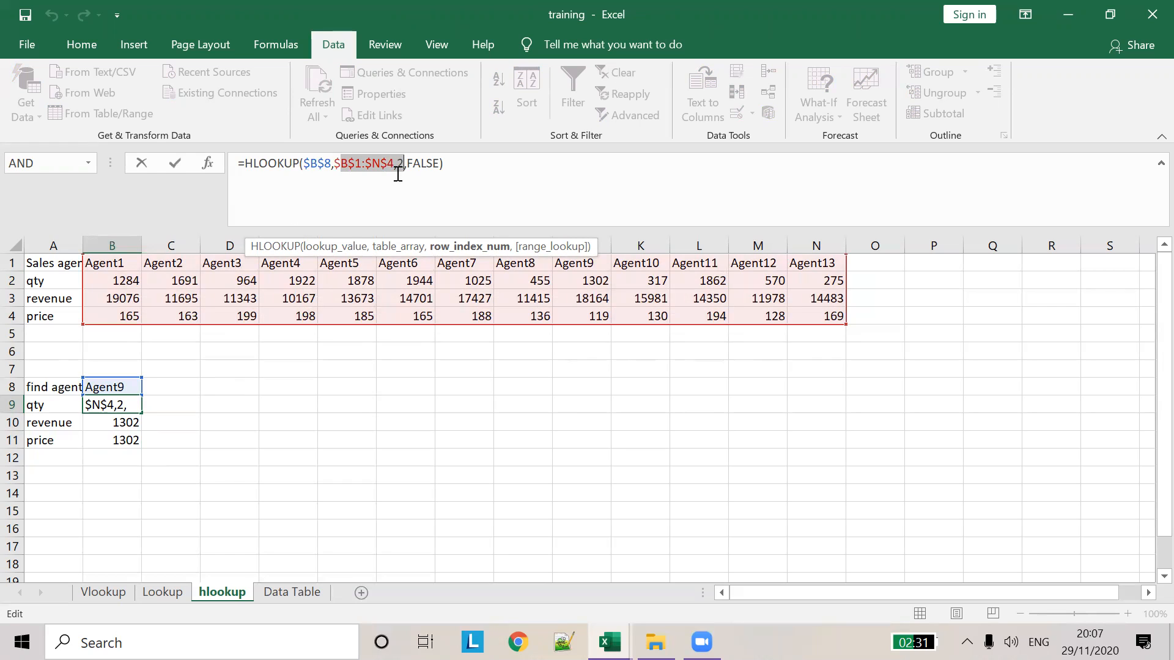
click(270, 221)
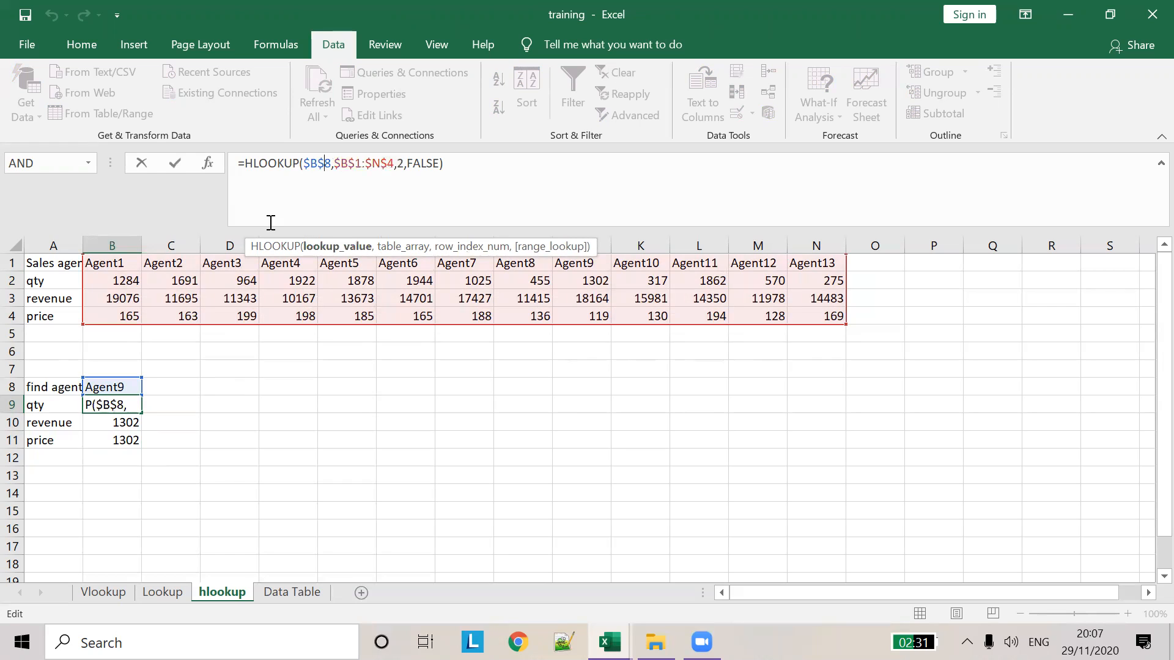
Leave the B9 formula and copy it down again over the revenue and price cells B10:B11
click(196, 393)
drag(122, 415, 127, 409)
click(128, 407)
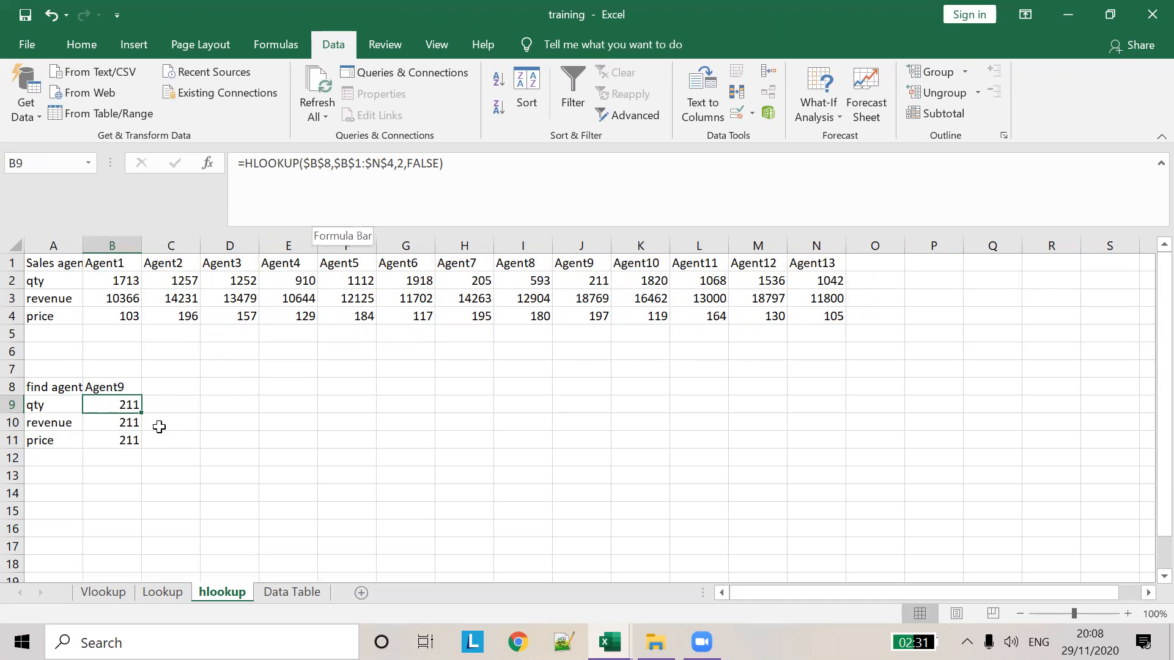
drag(147, 422, 141, 449)
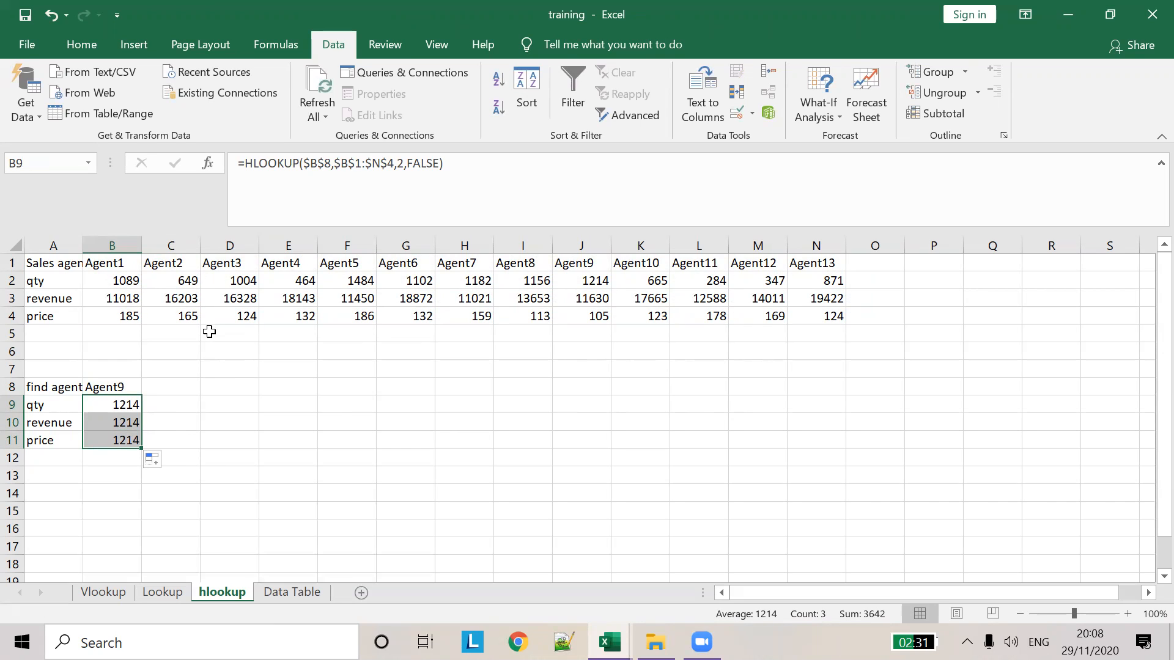
Refill the quantity HLOOKUP formula from B9 down through B11
click(129, 424)
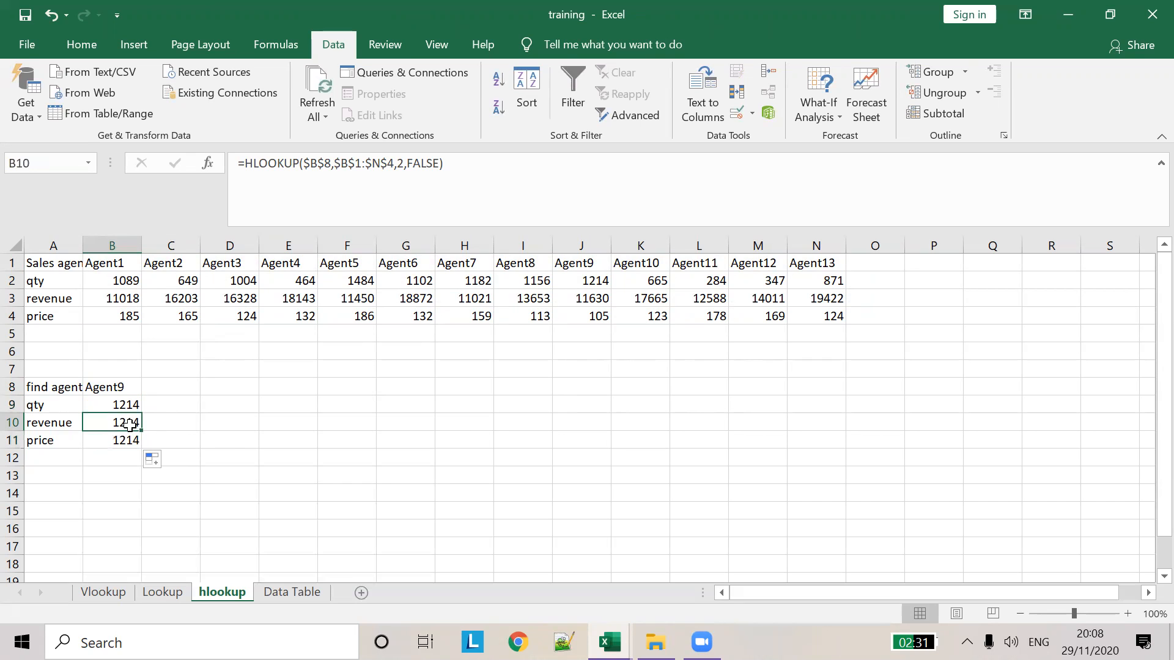
click(134, 405)
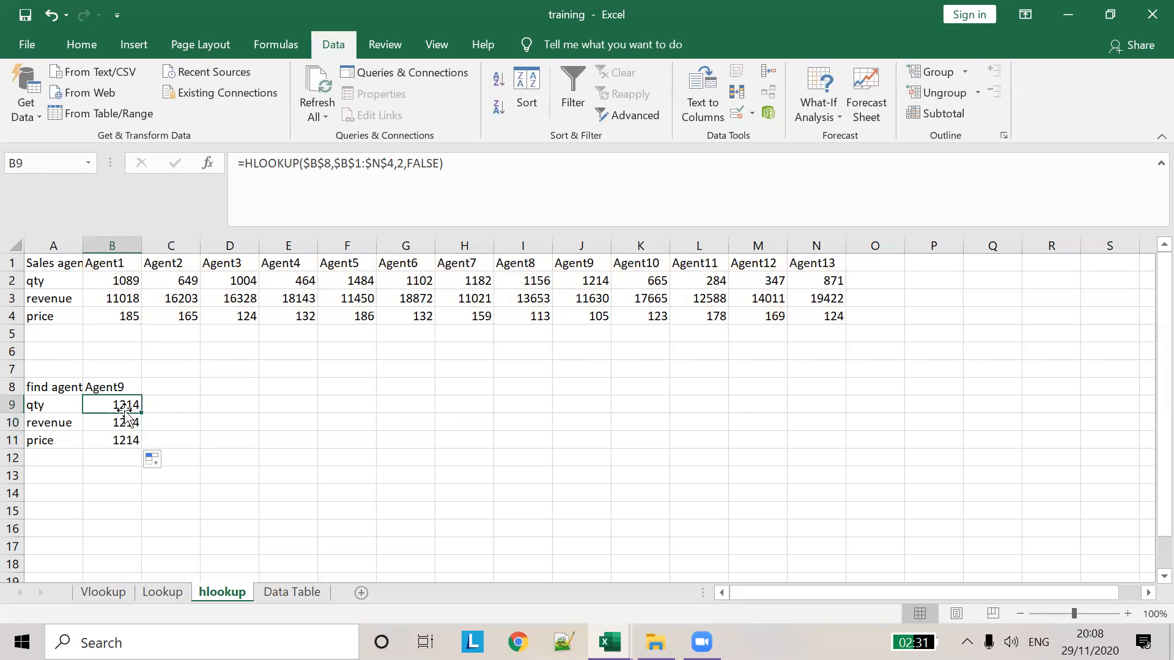
drag(141, 413, 139, 441)
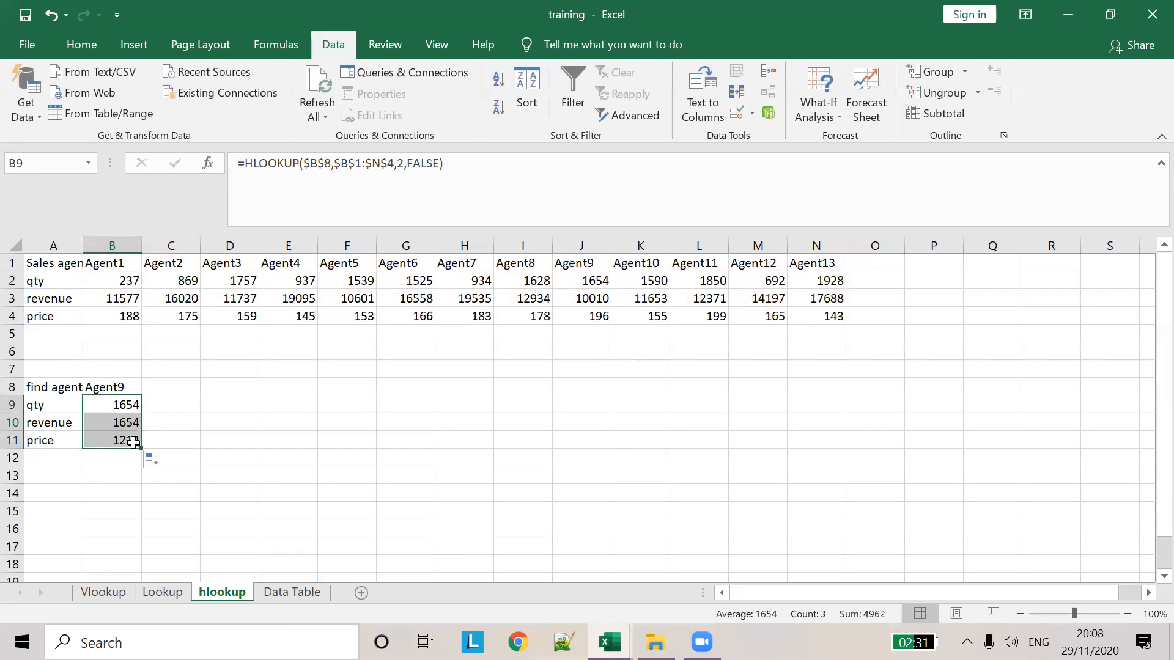
Examine the $B$8 lookup reference in the B9 and B11 HLOOKUP formulas and compare the formulas across B9:B11
click(306, 165)
drag(306, 165, 331, 165)
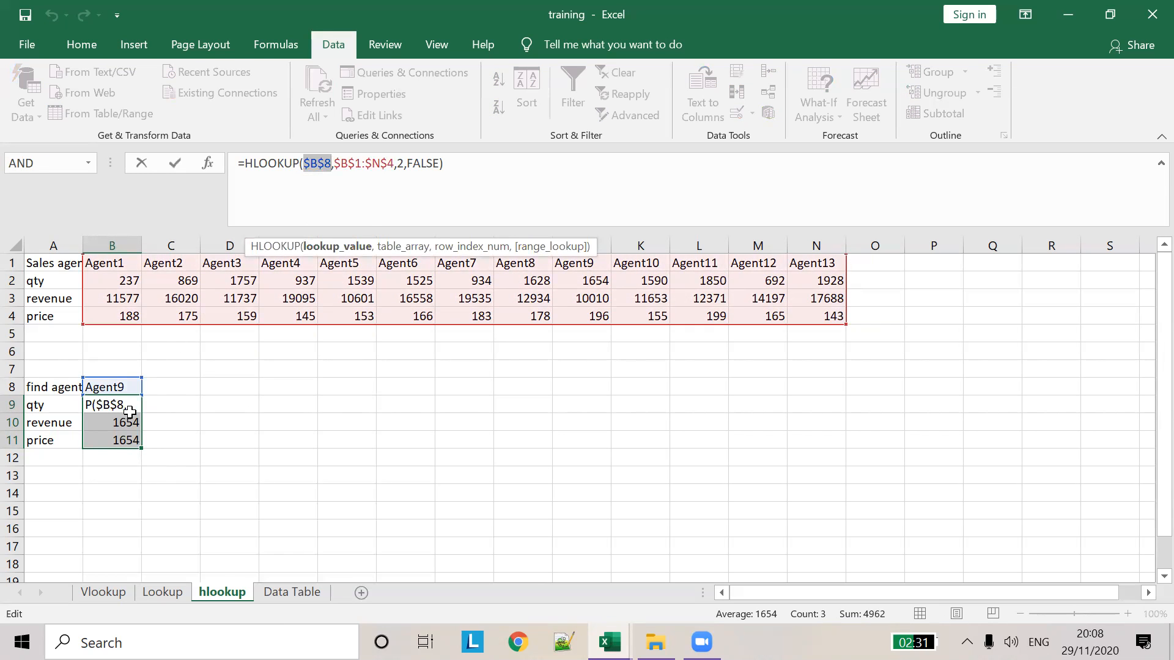
click(175, 419)
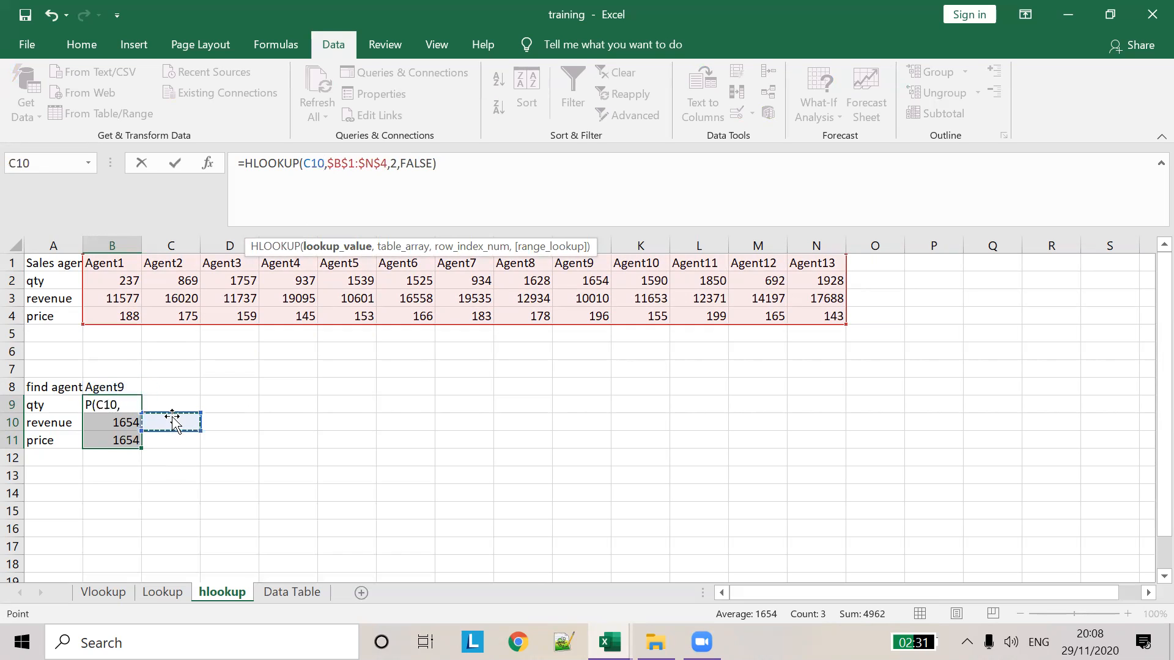
key(Escape)
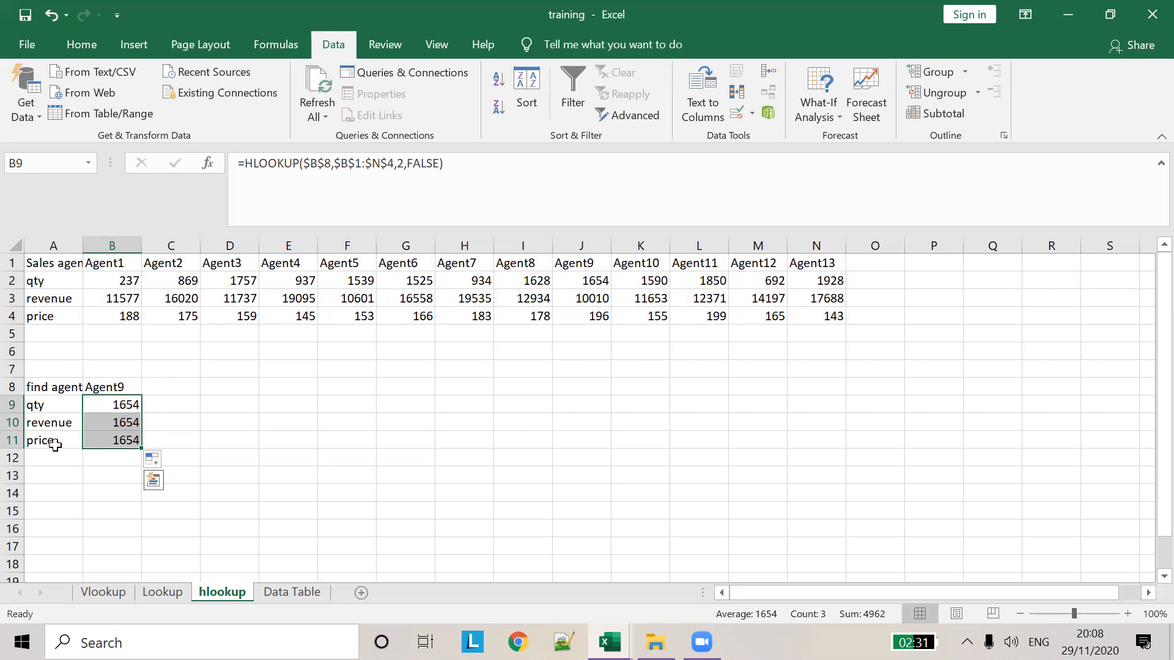
click(118, 442)
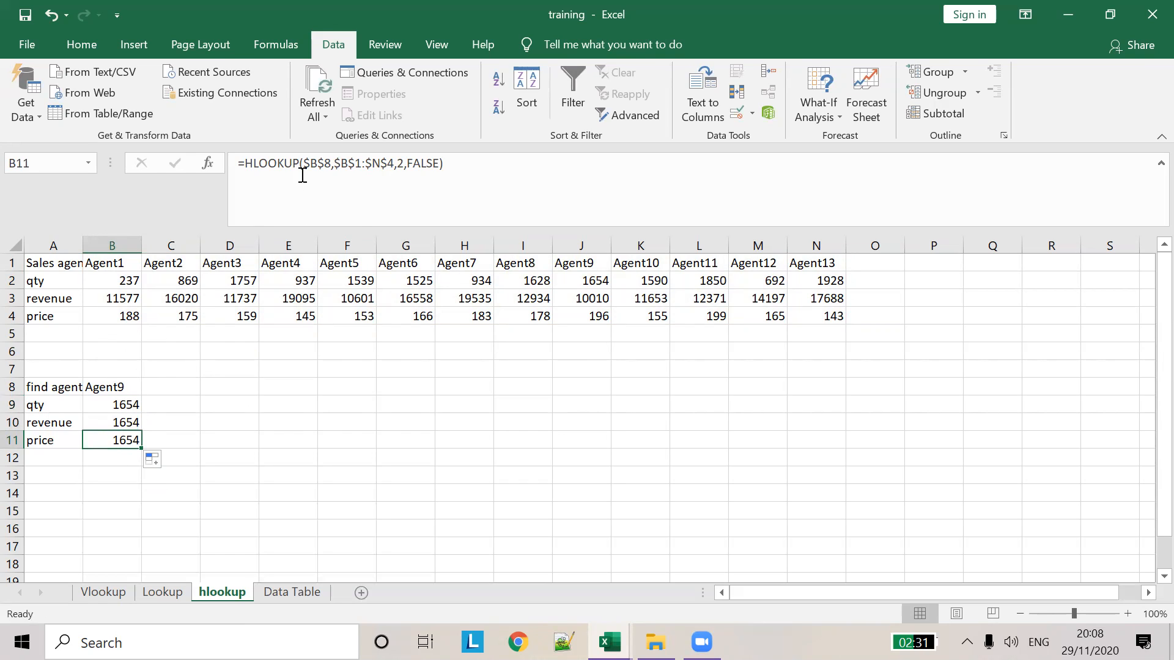
drag(308, 164, 324, 164)
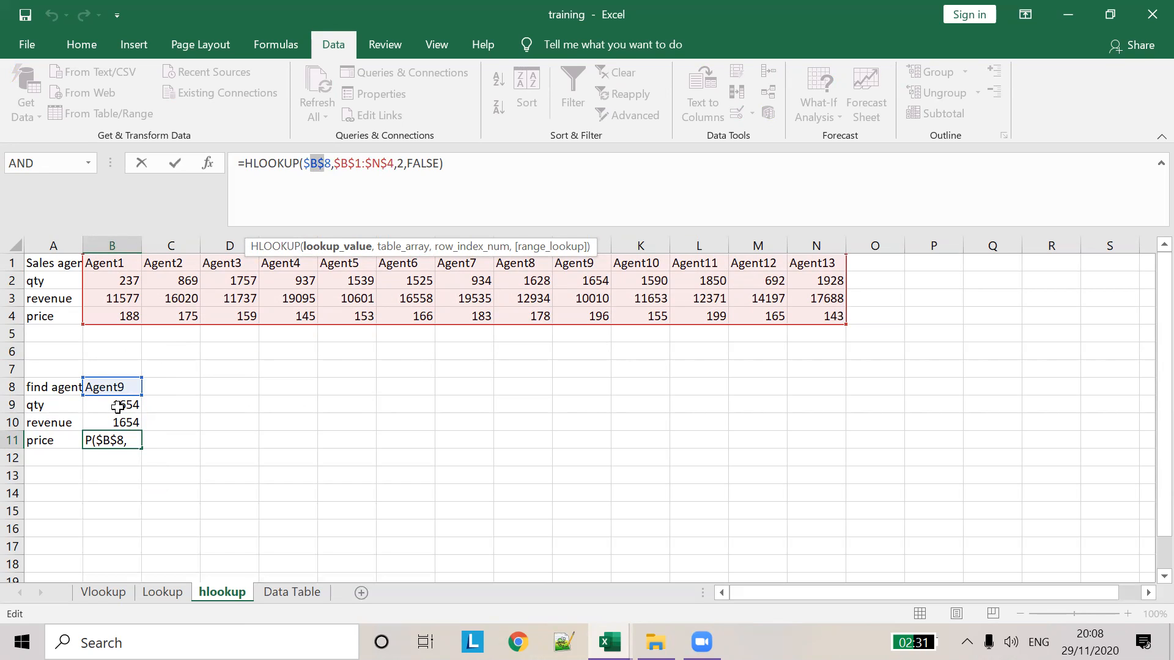
click(133, 422)
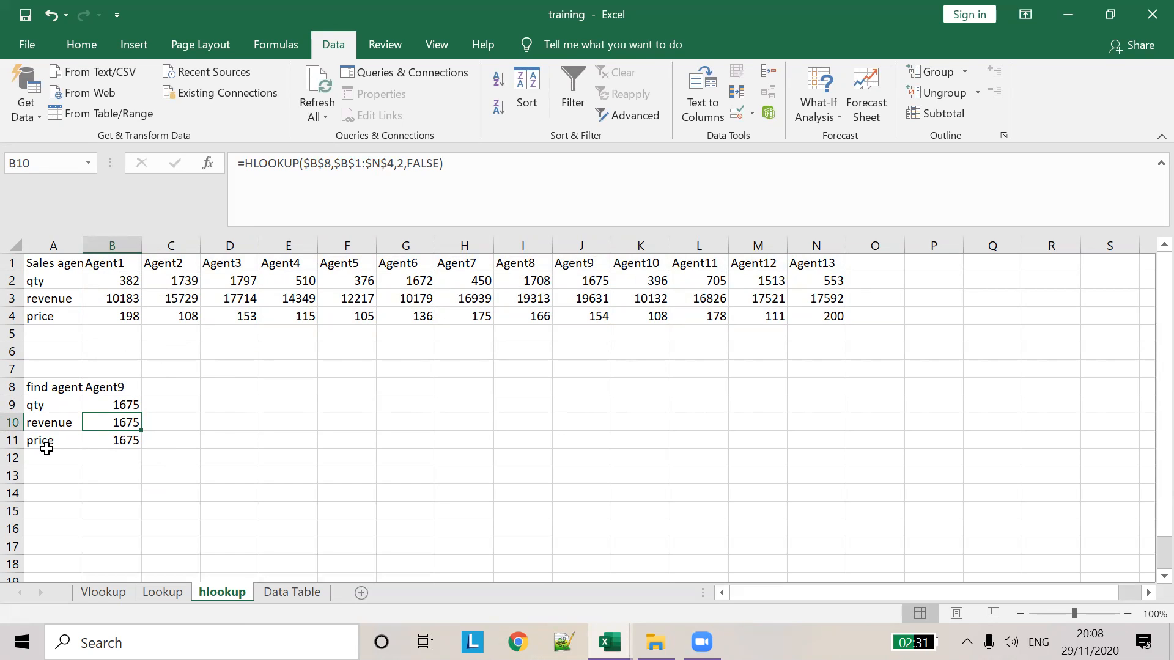
click(120, 408)
click(123, 418)
click(119, 440)
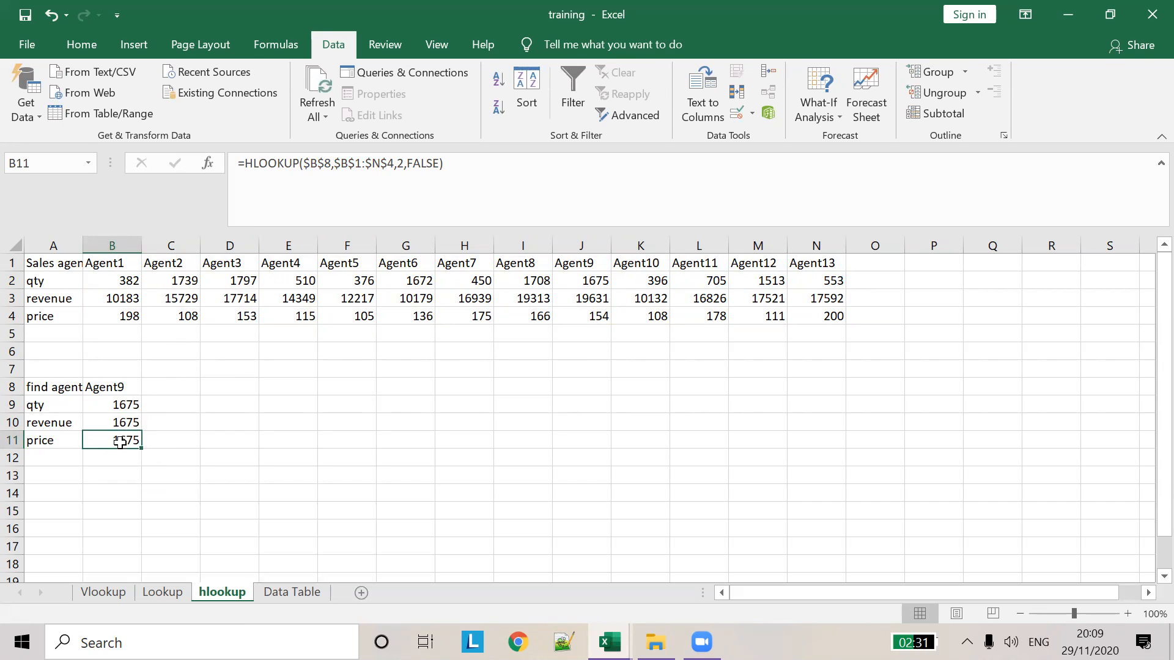
Set the row index to 3 in the revenue HLOOKUP formula in B10
click(118, 417)
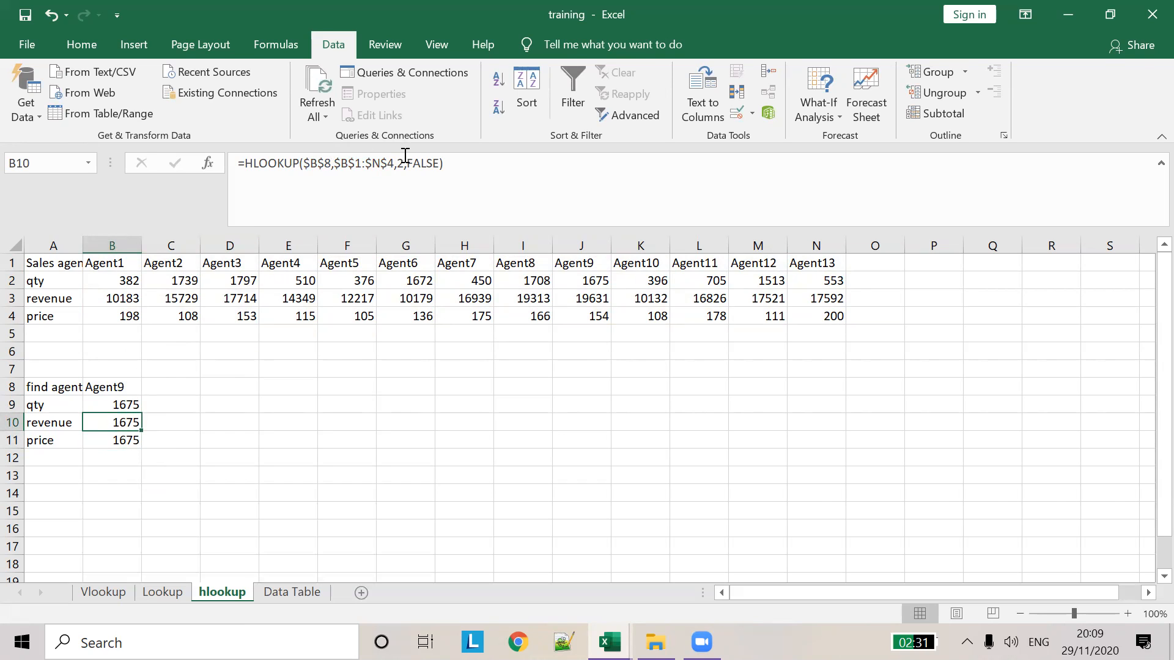
click(409, 185)
key(Left)
key(BackSpace)
text(3)
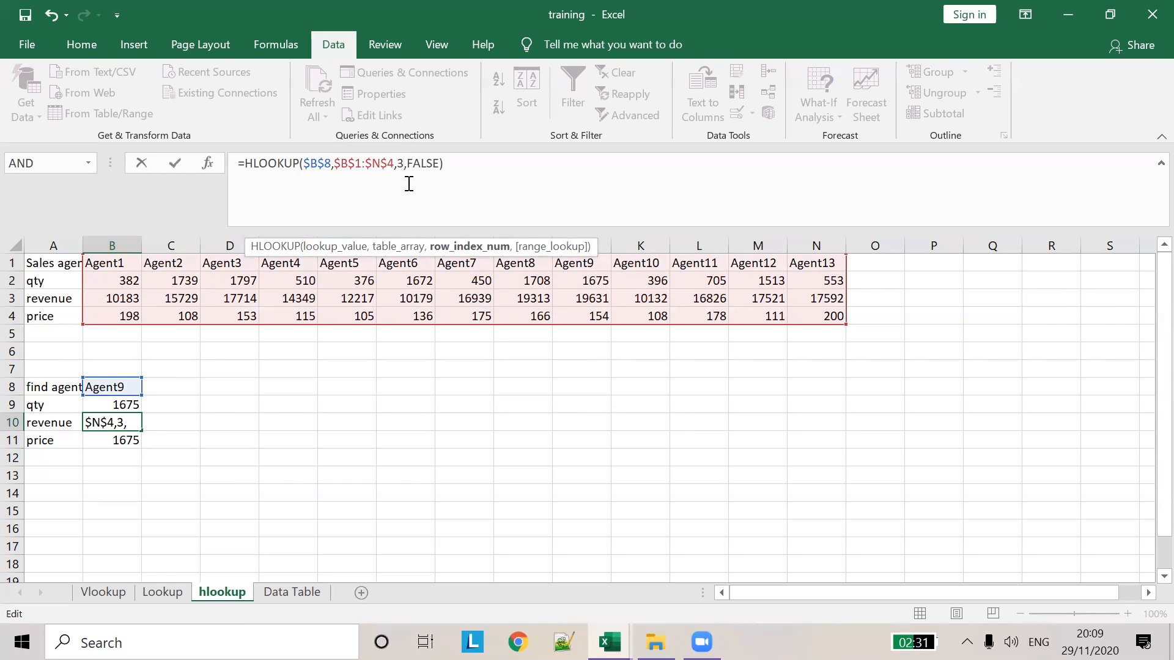
key(Return)
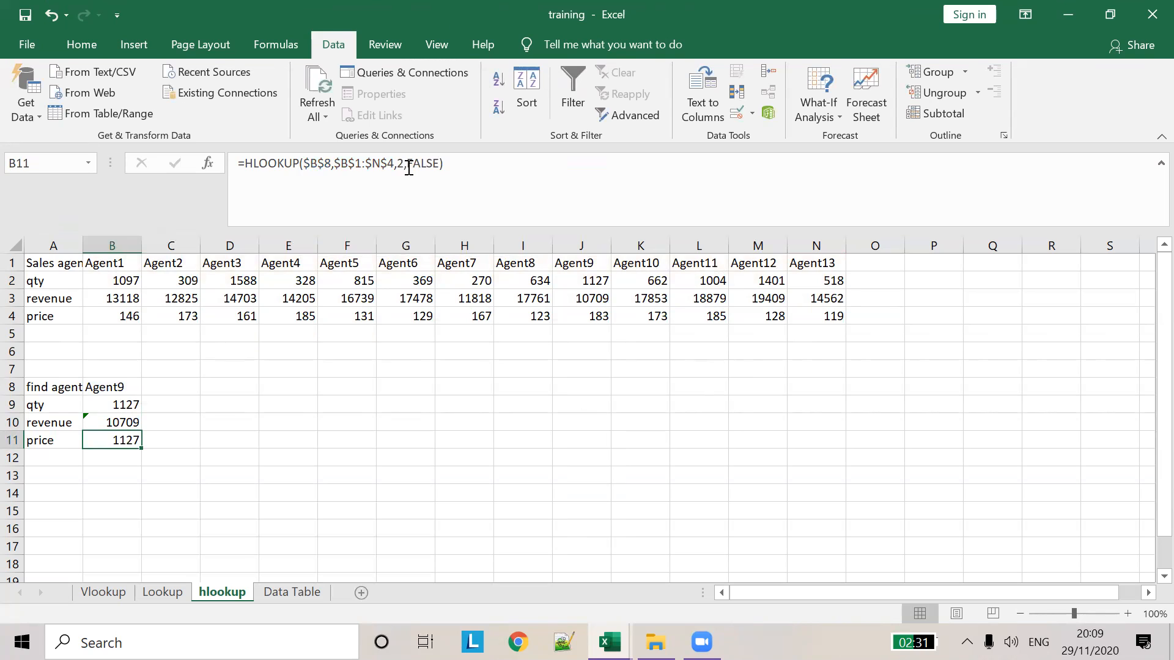
Set the row index to 4 in the B11 price formula and select the Agent9 column J to compare the results
click(409, 165)
key(Left)
key(BackSpace)
text(4)
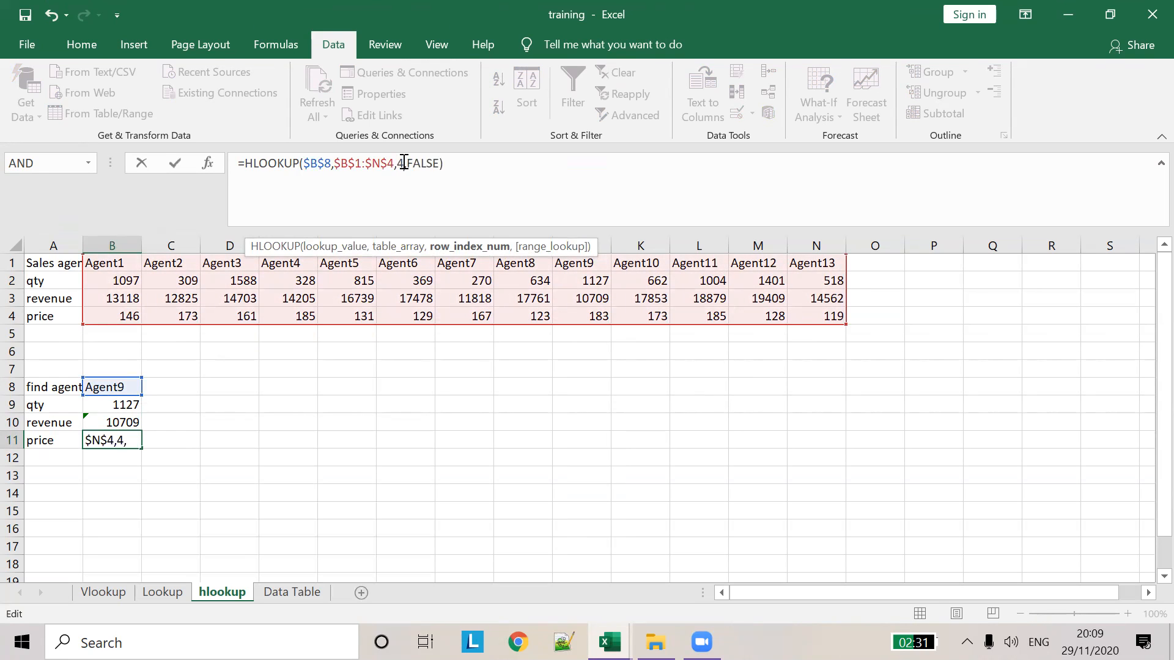
key(Return)
click(152, 495)
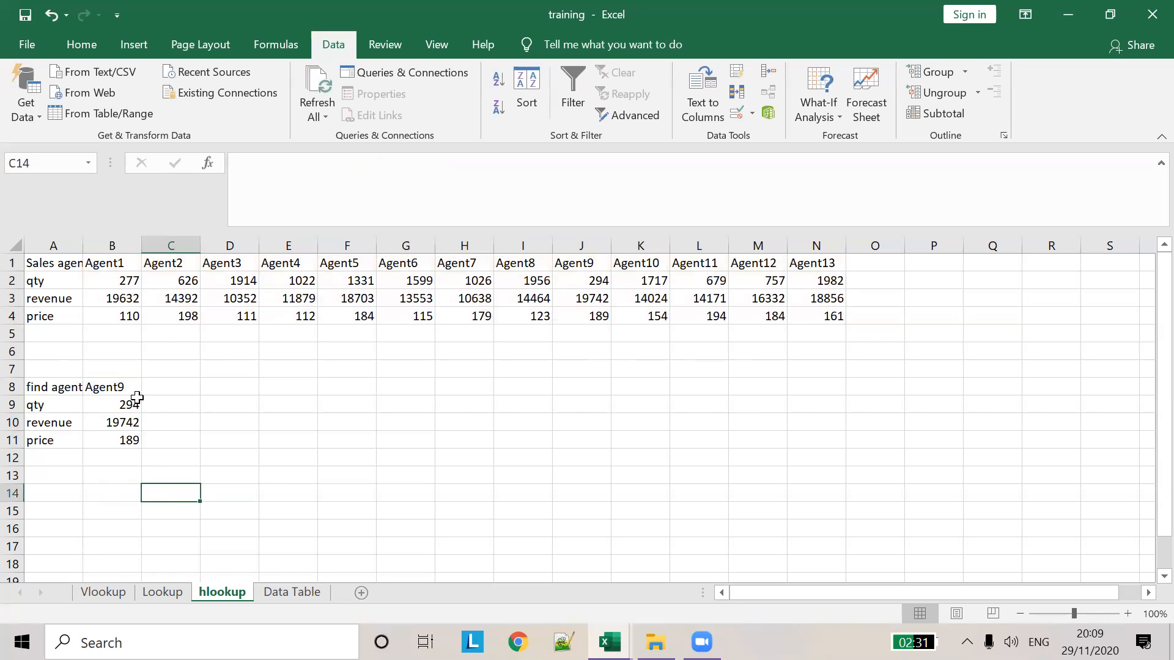
click(581, 245)
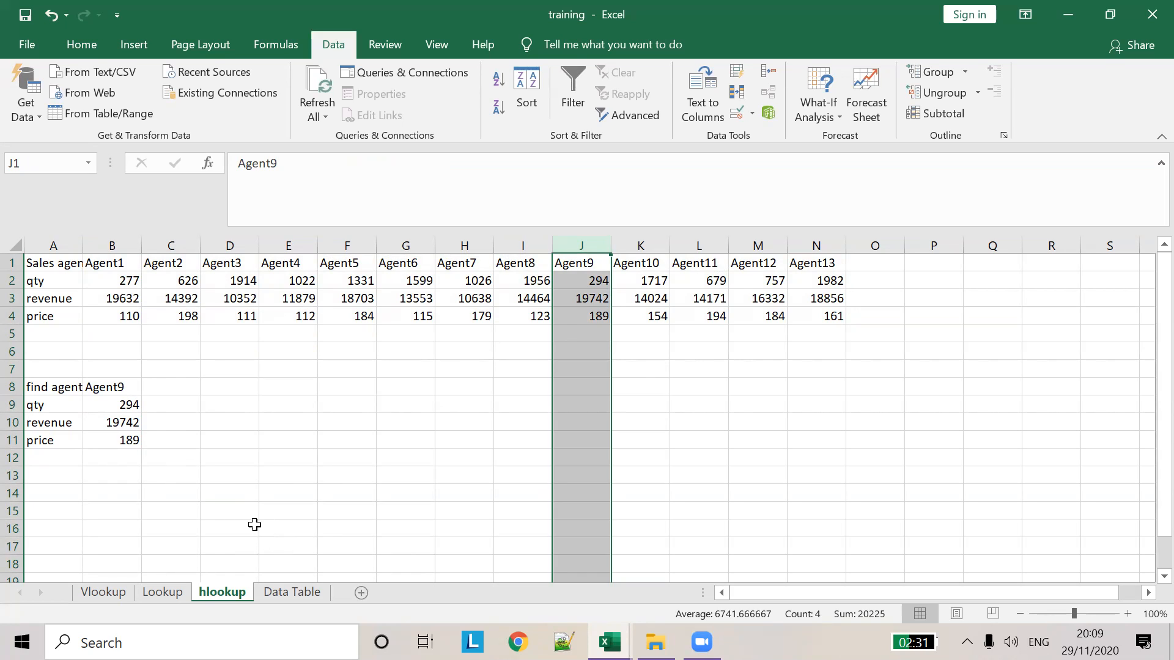
Copy the Data Table records C6:E17, add a new worksheet, then return to the Data Table sheet and cancel the copy
click(267, 592)
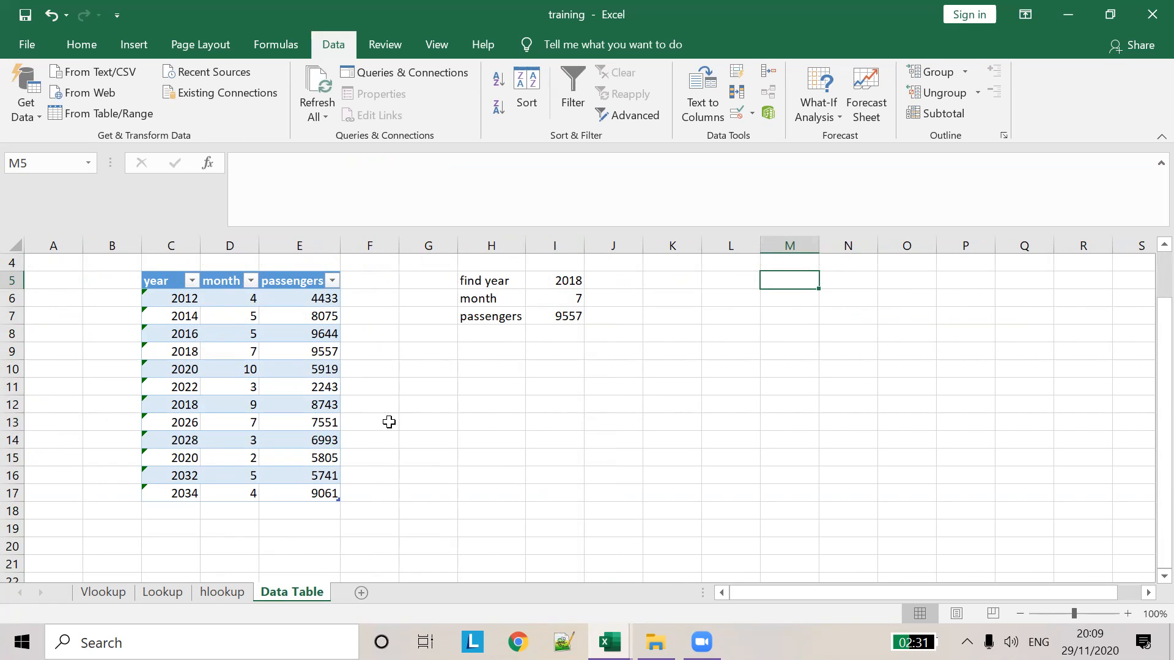
click(386, 402)
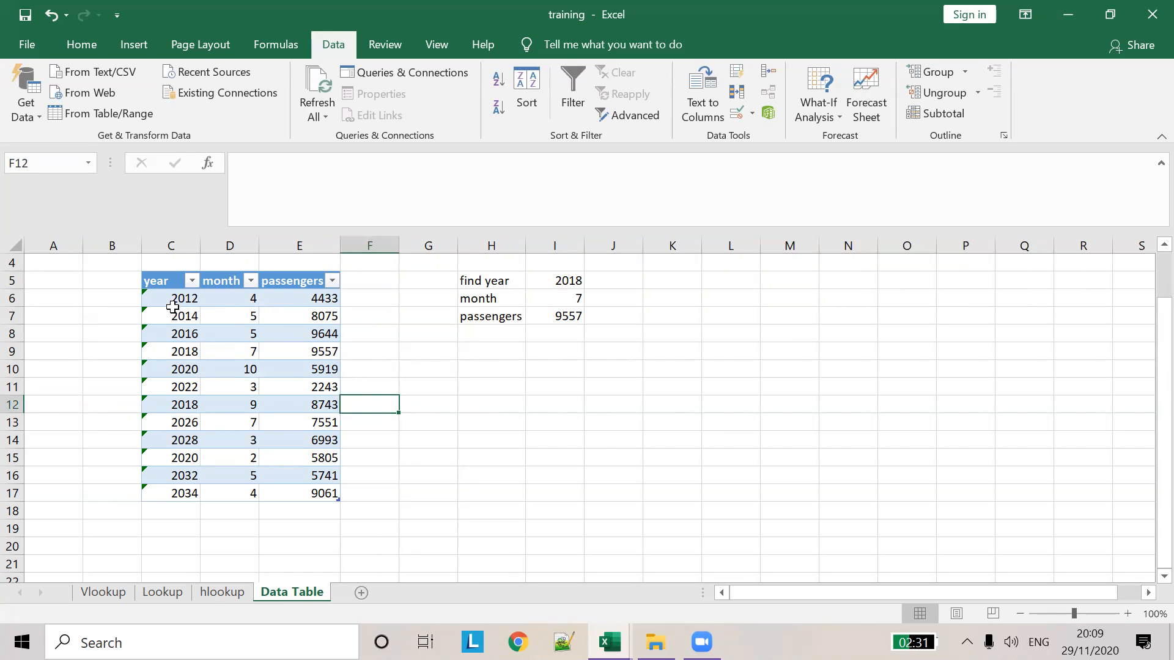
drag(162, 291, 318, 492)
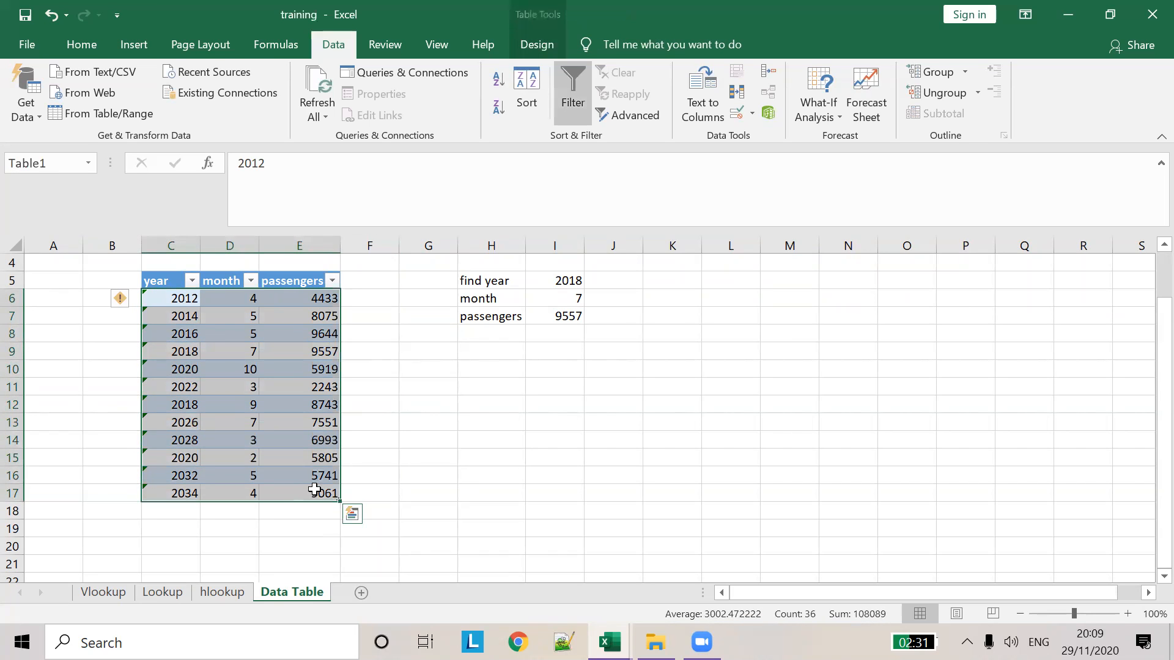
key(ctrl+c)
click(395, 592)
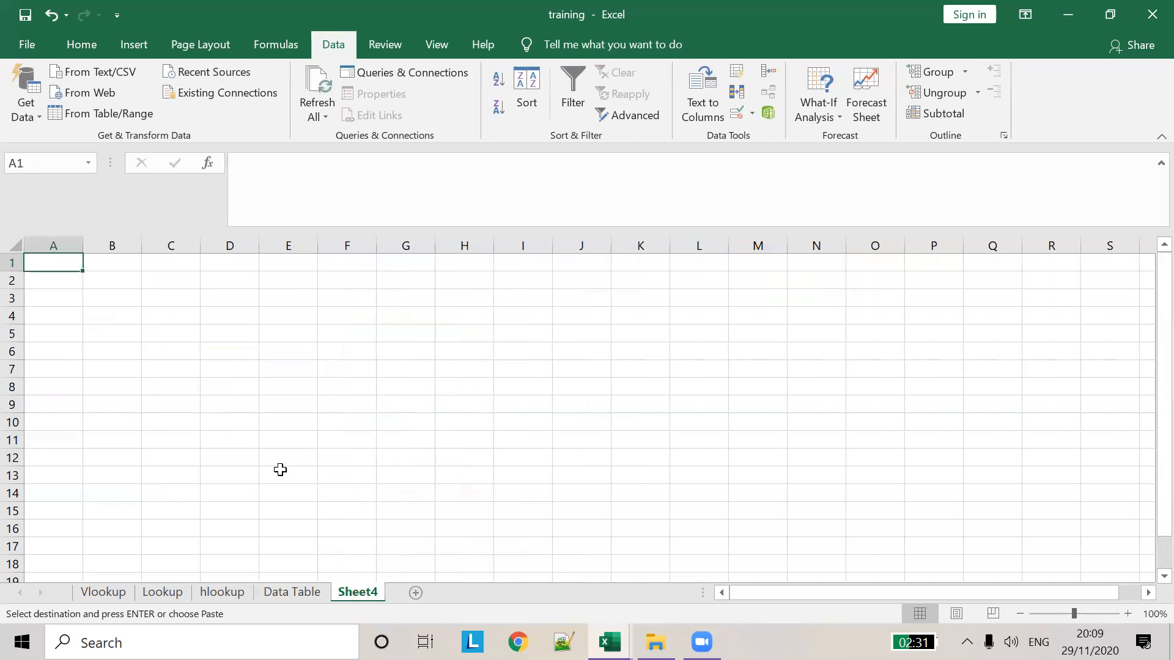
click(301, 592)
key(ctrl+v)
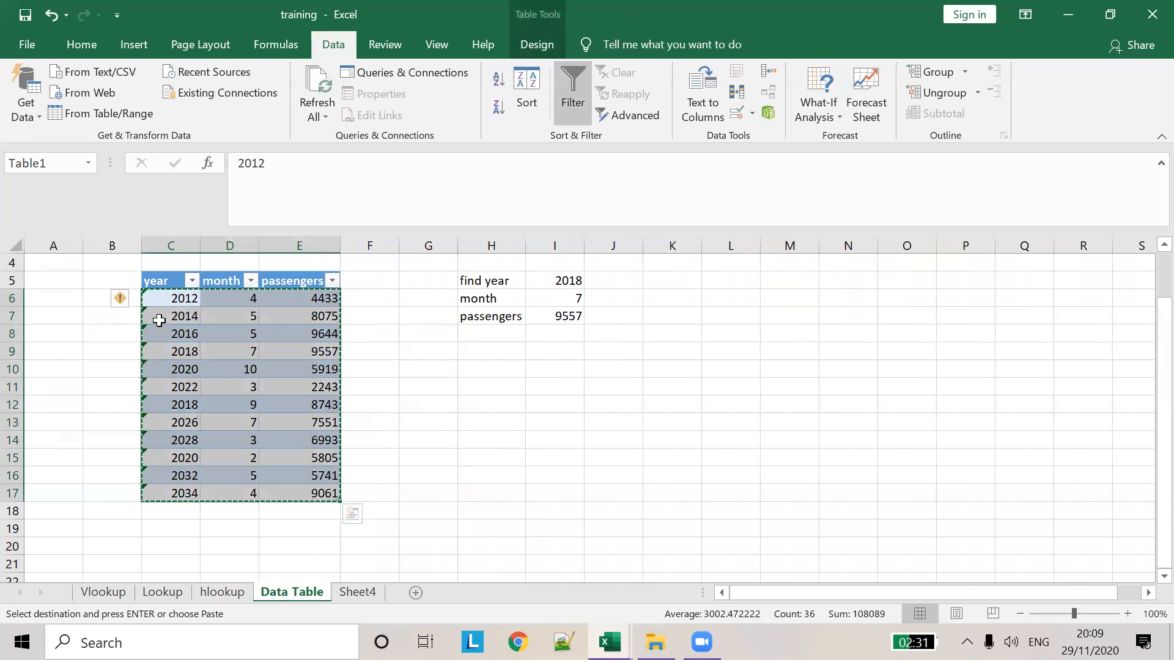
click(145, 282)
key(Escape)
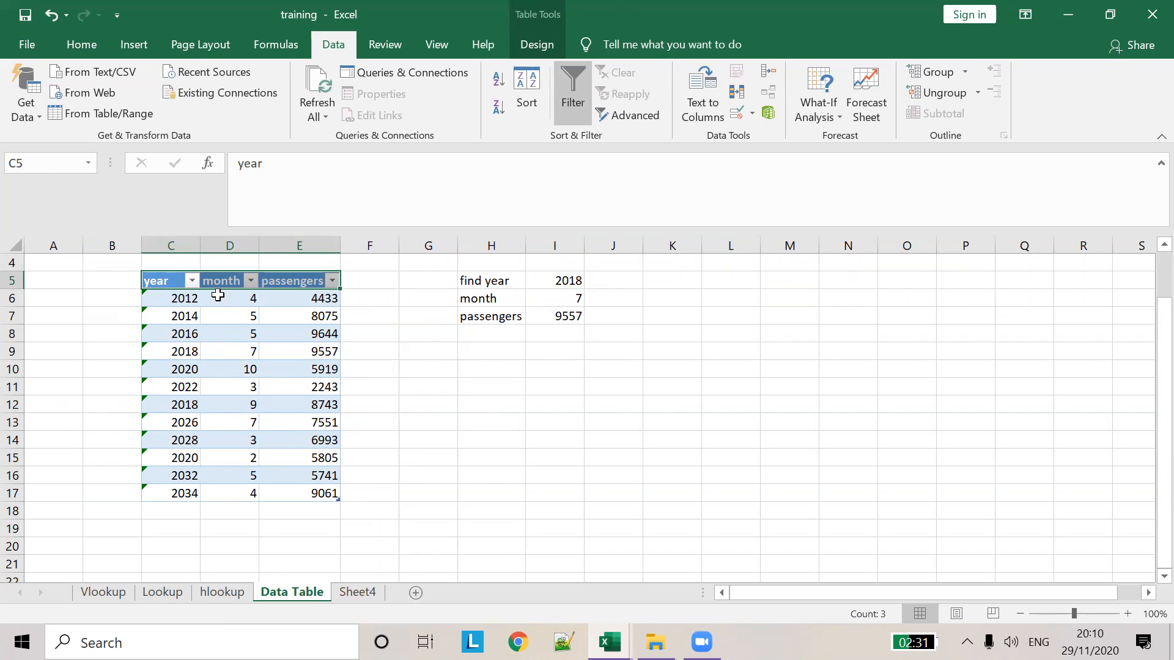
Name the year, month and passengers table SalesTable
click(214, 301)
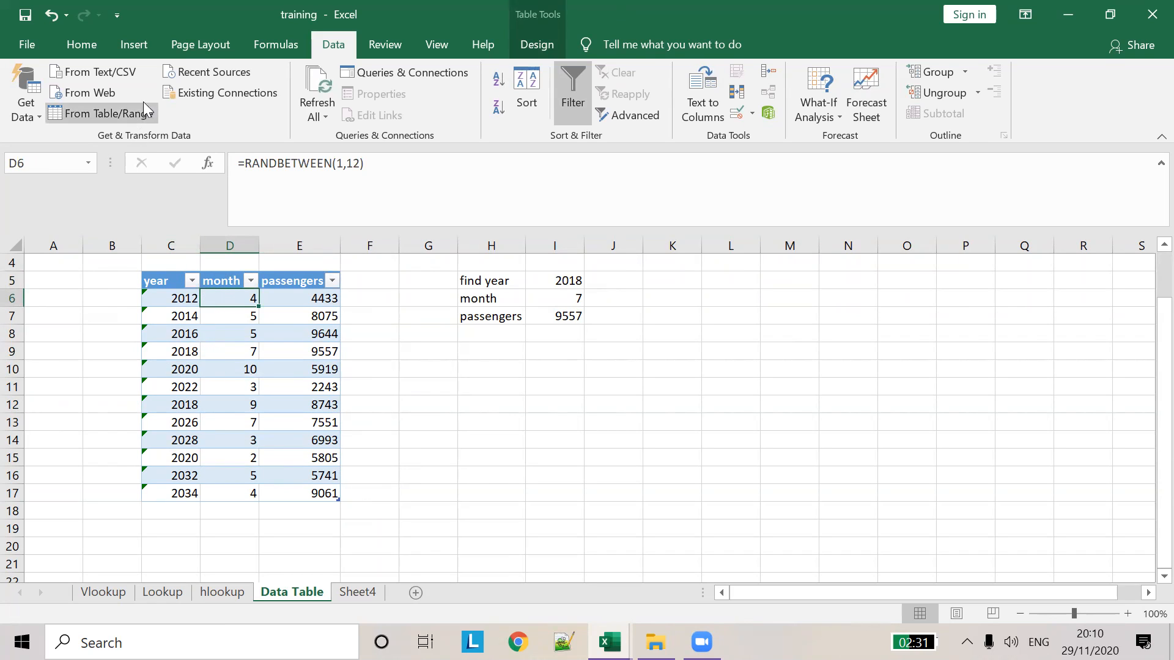
click(125, 46)
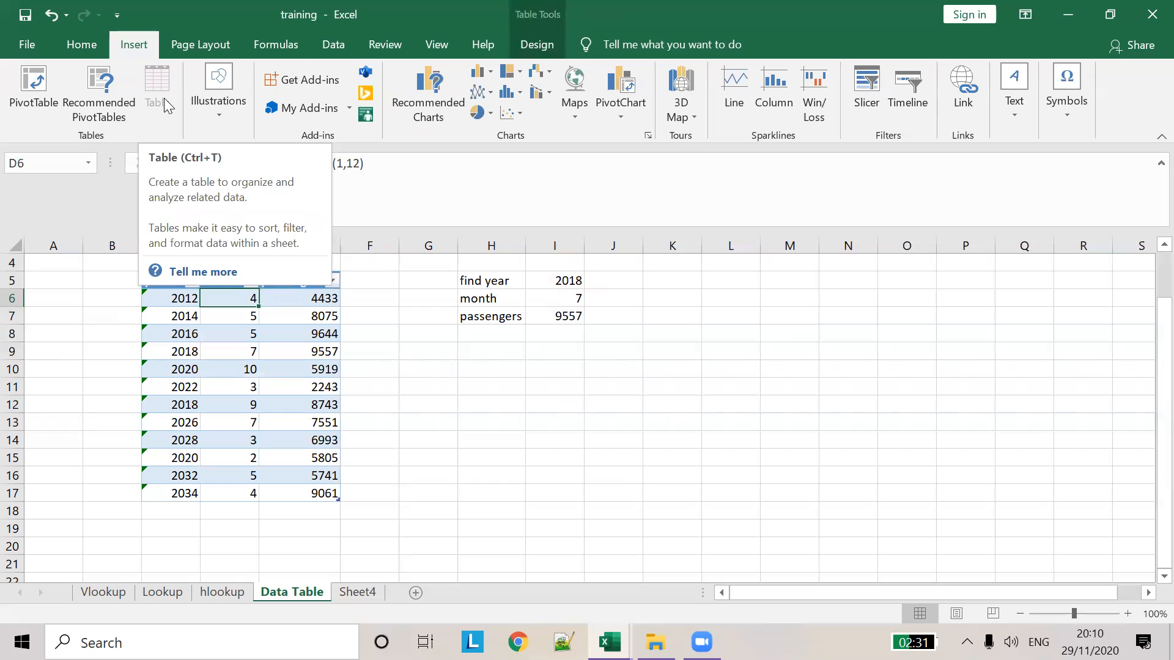
click(546, 49)
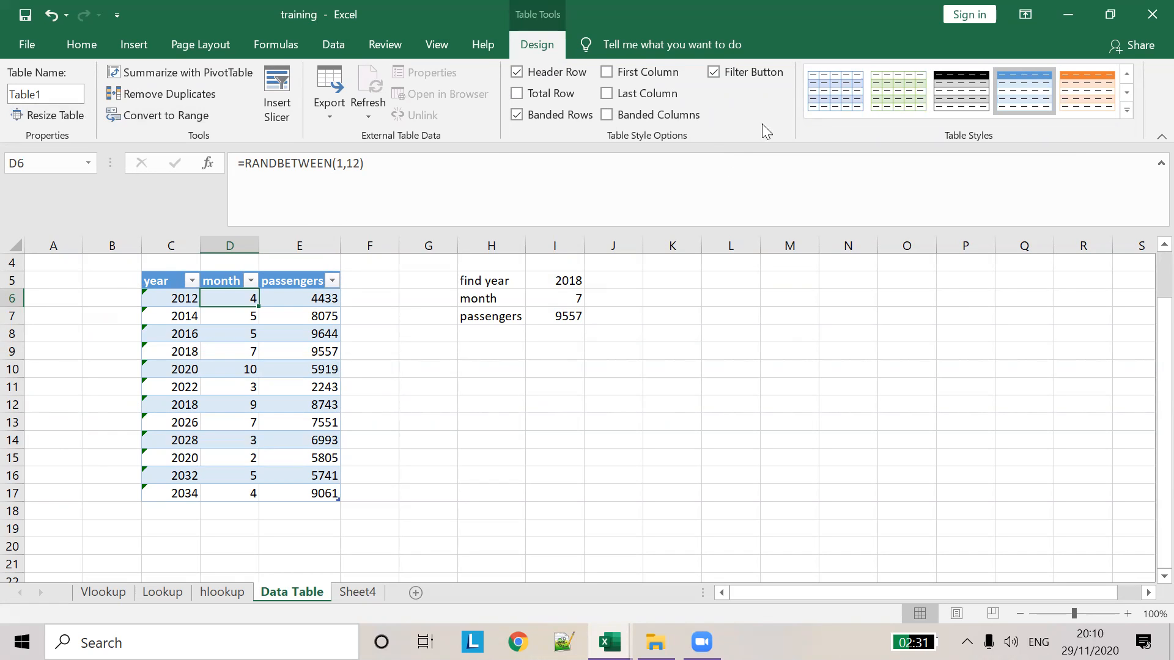
click(60, 96)
click(60, 95)
click(54, 93)
text(Sales)
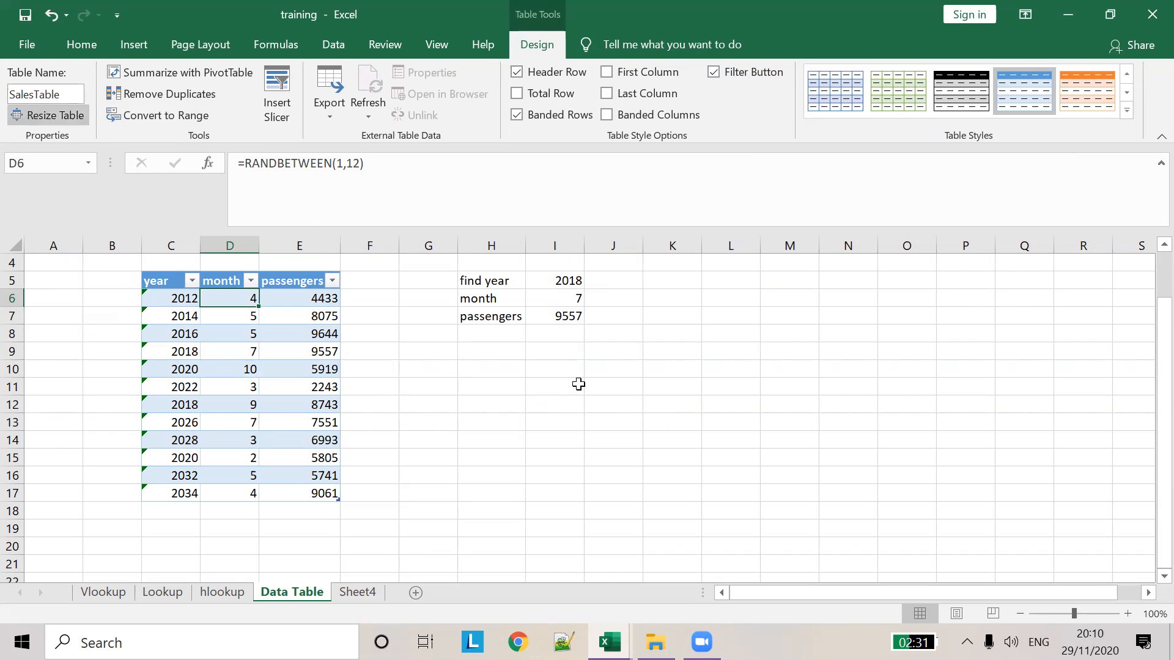
click(578, 385)
click(220, 317)
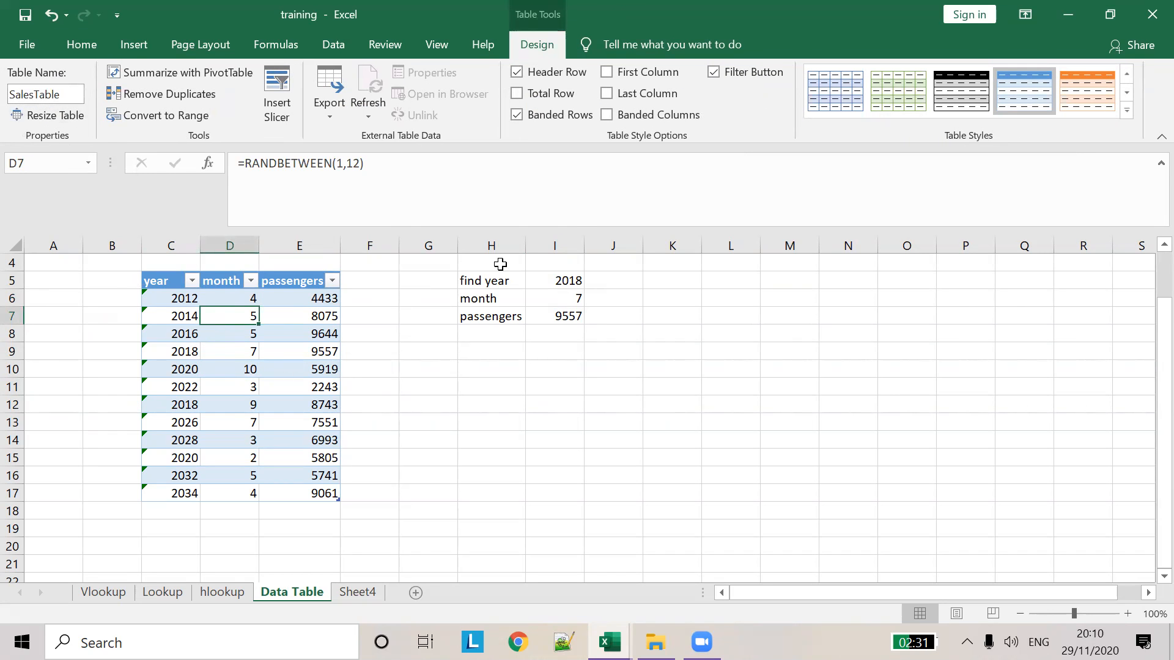
Review how the VLOOKUP formulas in I6 and I7 reference SalesTable as their table array
click(572, 302)
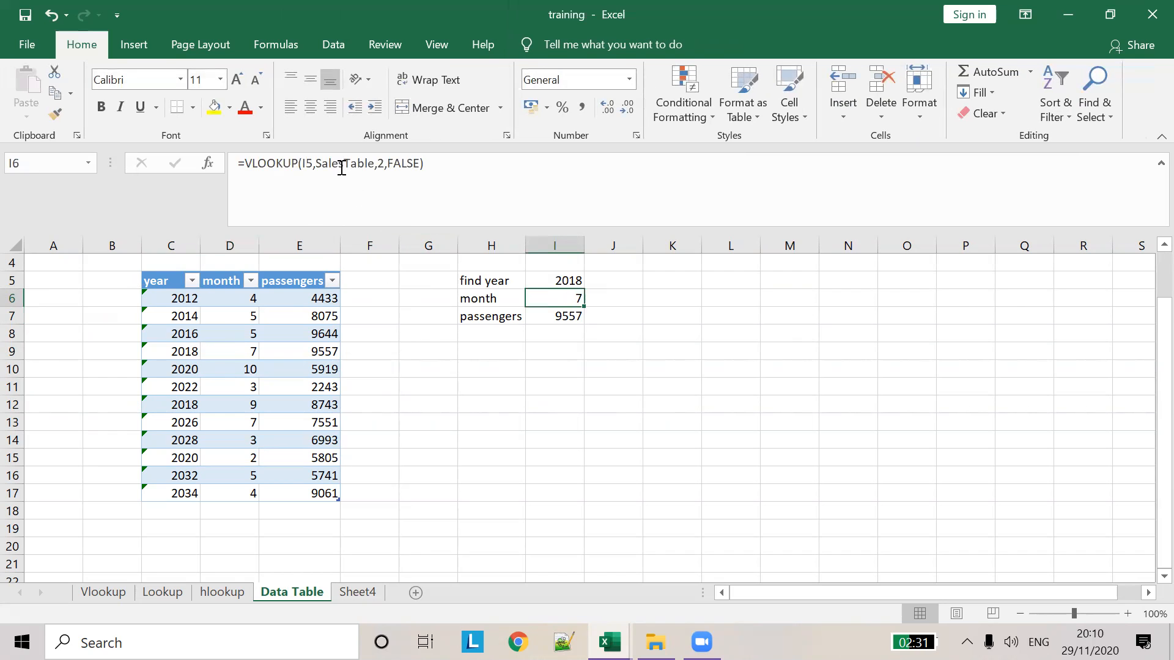
click(342, 169)
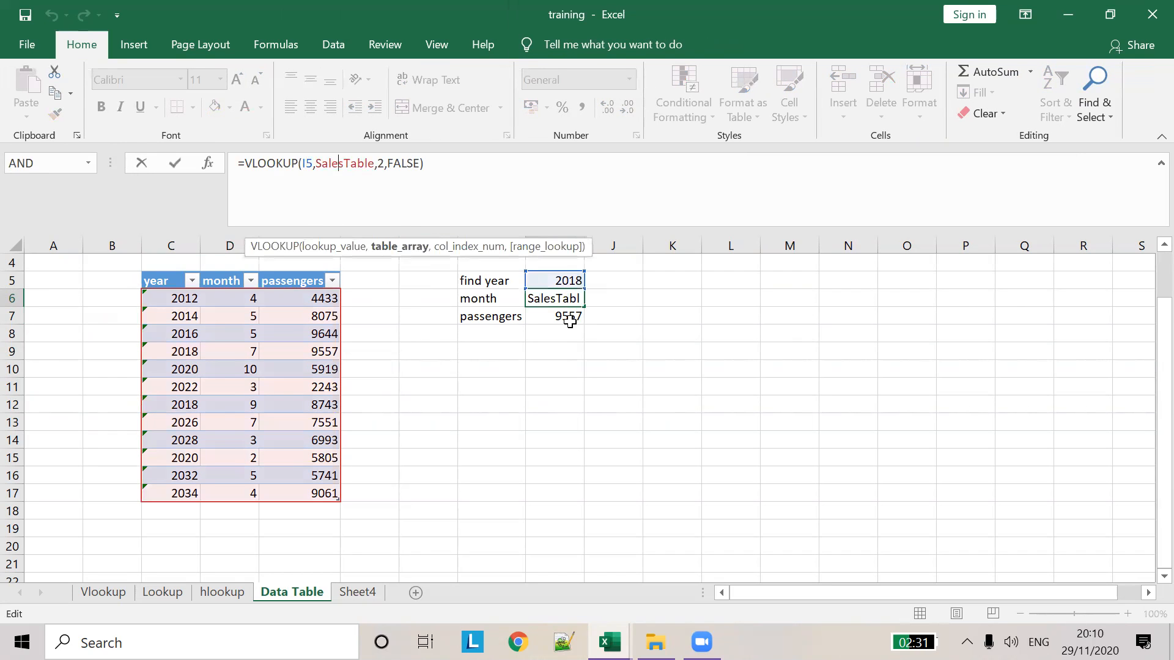
key(Return)
click(570, 299)
click(573, 316)
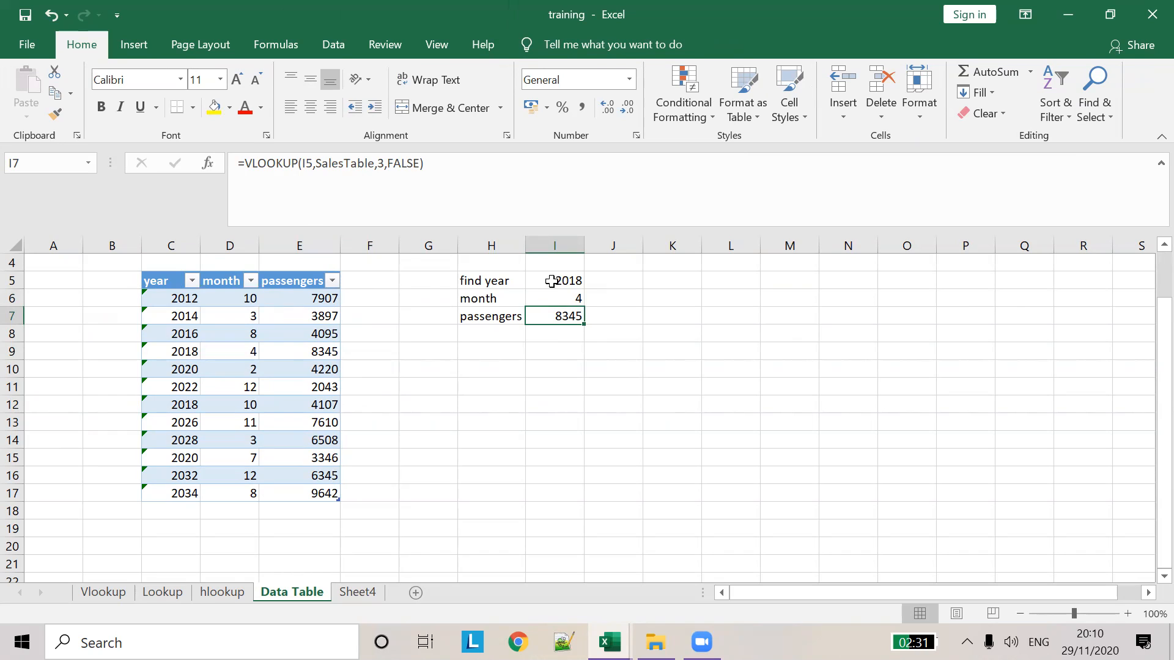
Examine the lookup year in I5 and the arguments of the month VLOOKUP formula in I6, leaving the formula unedited
click(557, 280)
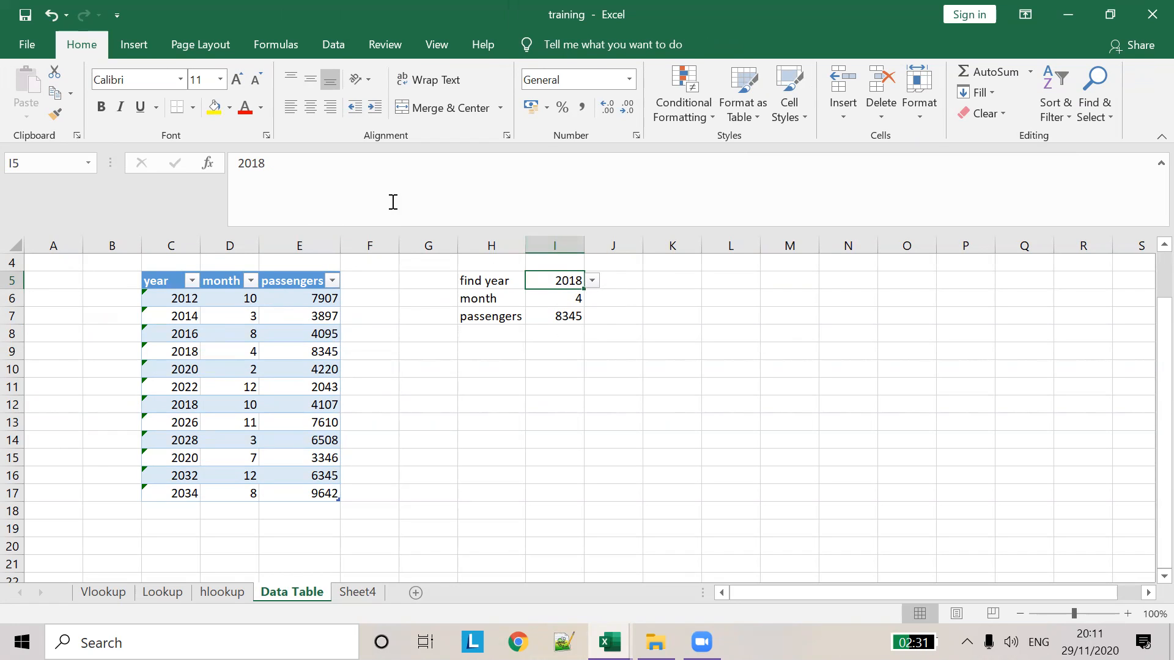
click(577, 298)
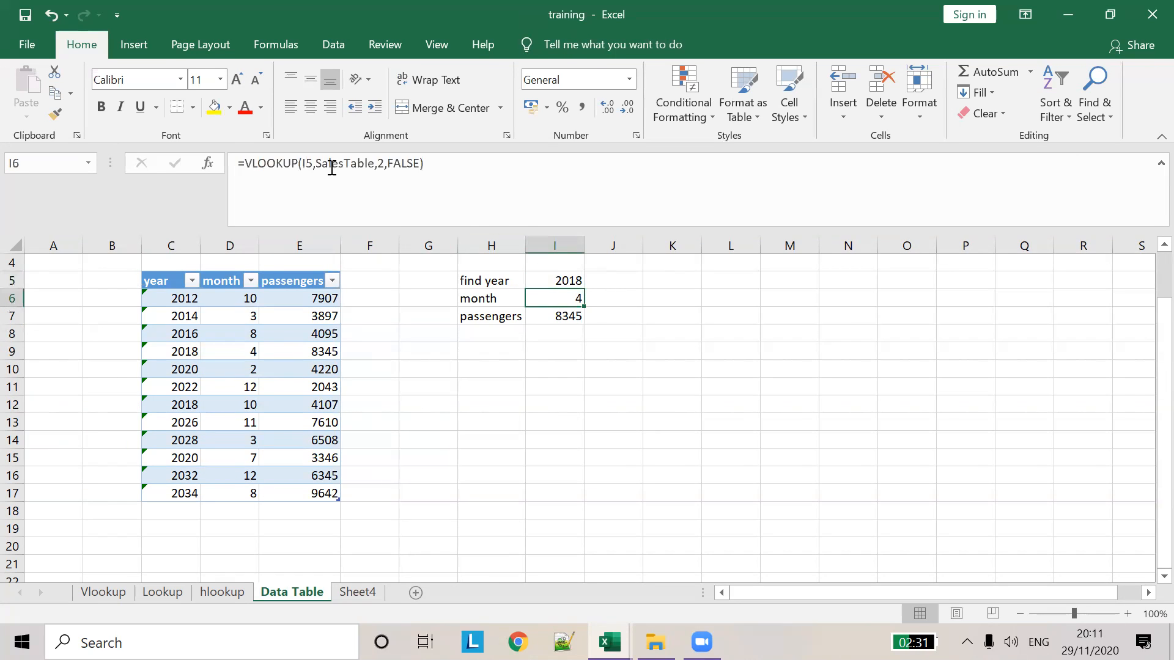
click(304, 166)
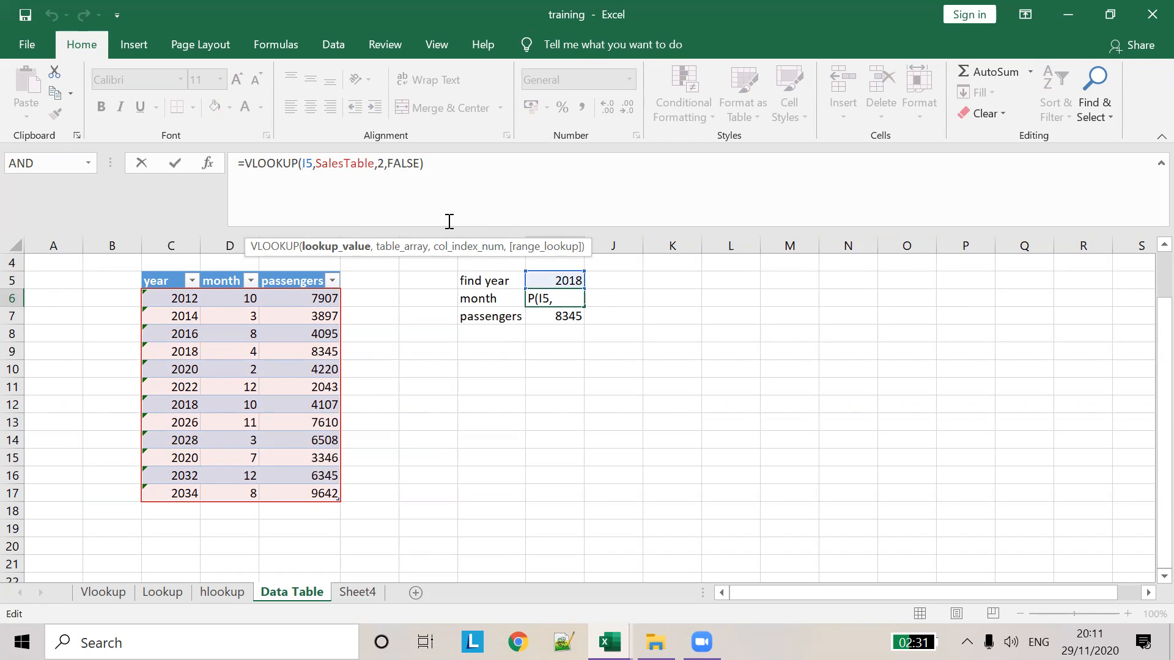
double_click(350, 162)
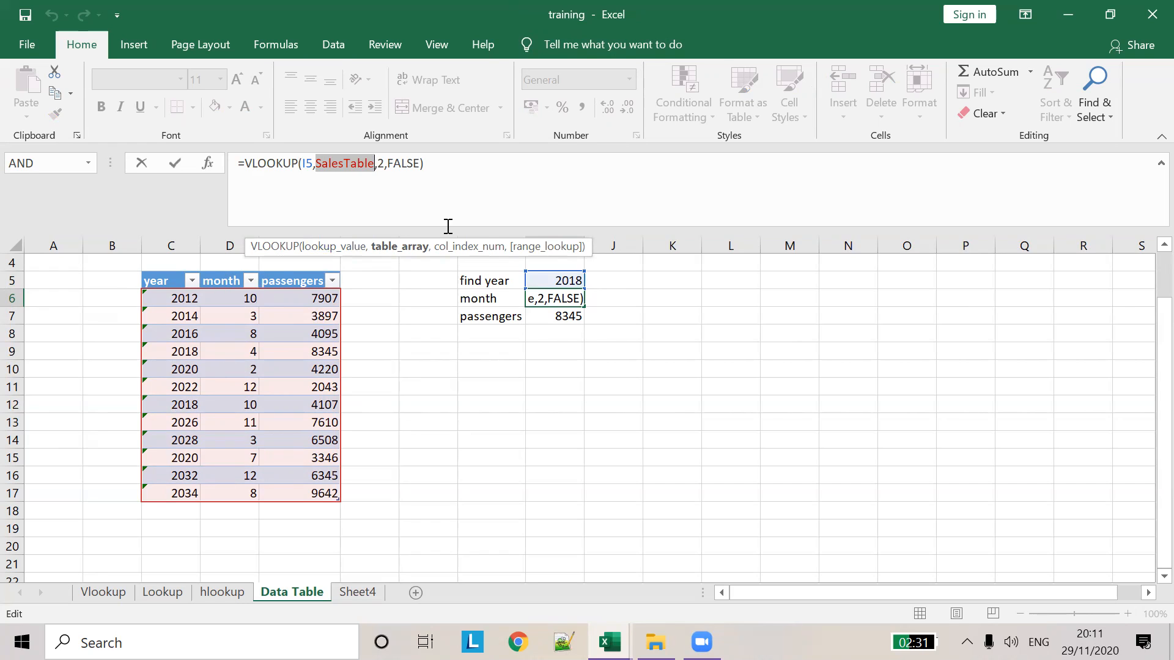
click(394, 163)
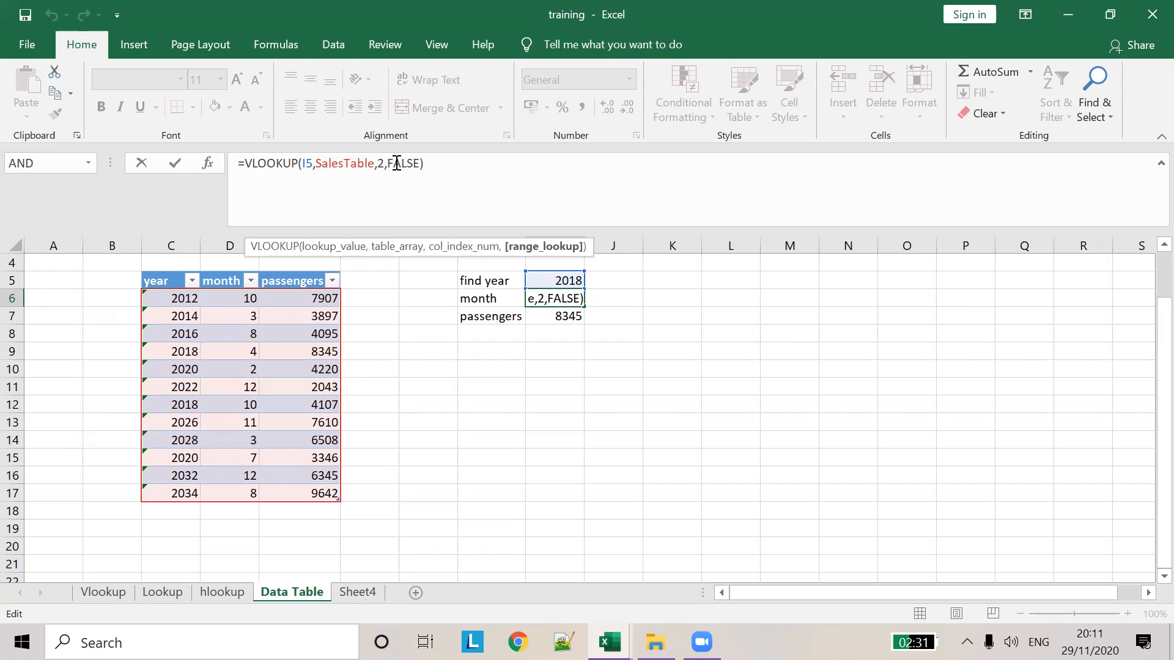
click(562, 316)
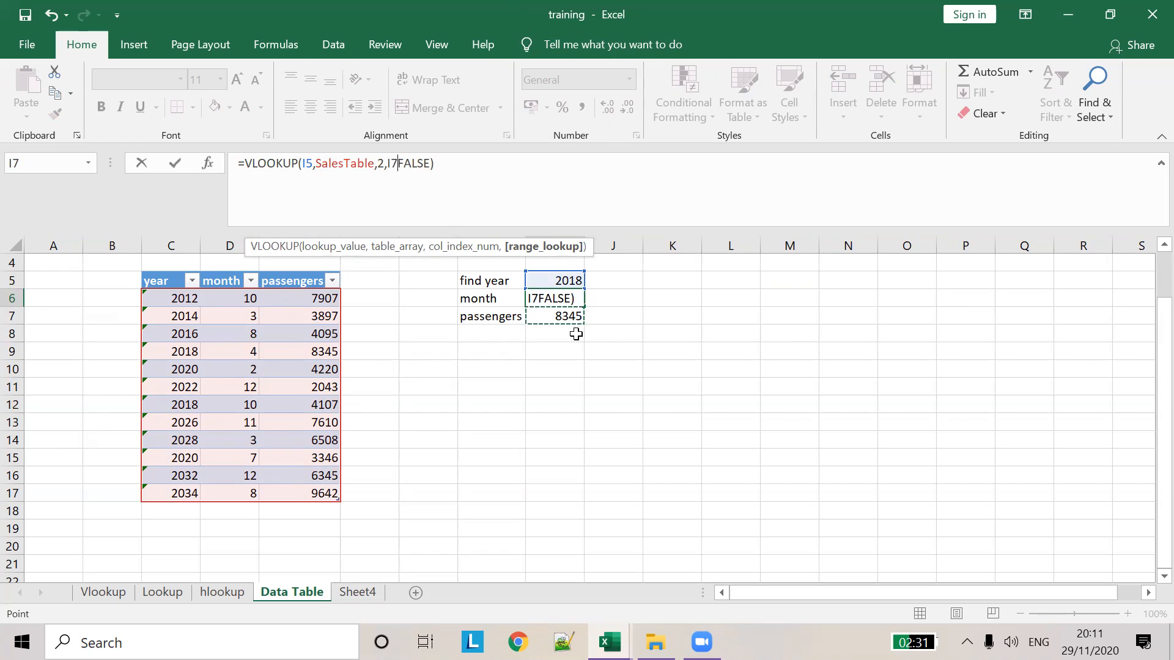
key(Escape)
click(647, 323)
Examine the table array and column index in the passengers VLOOKUP formula in I7, and check the matching passengers cell E9
click(562, 316)
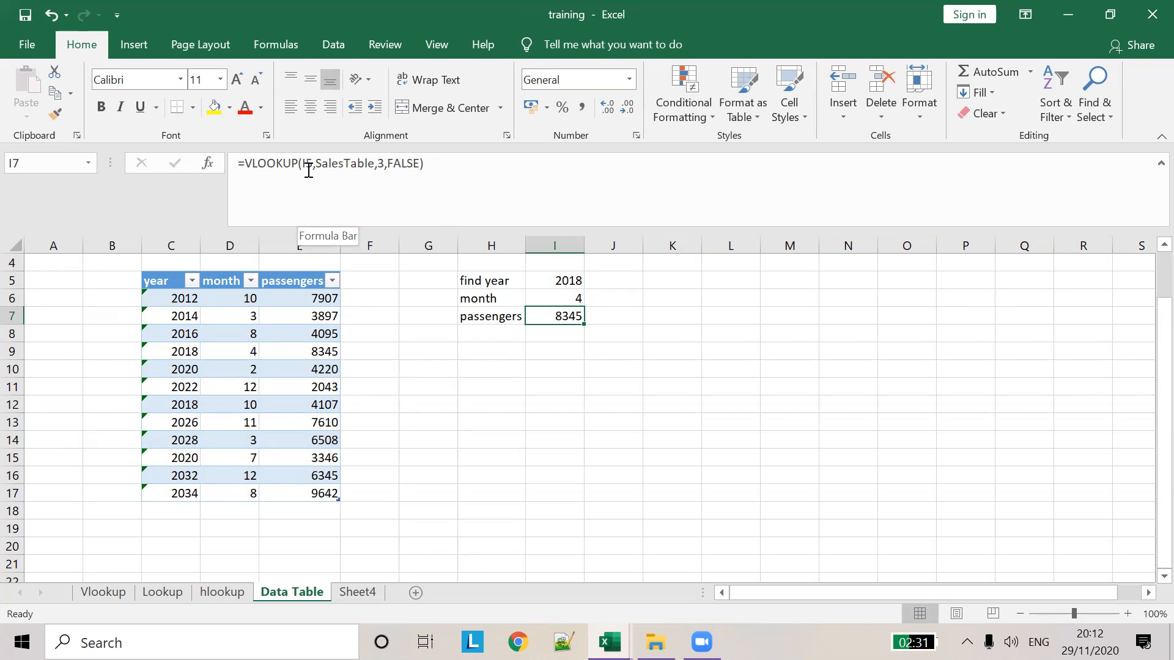
click(345, 164)
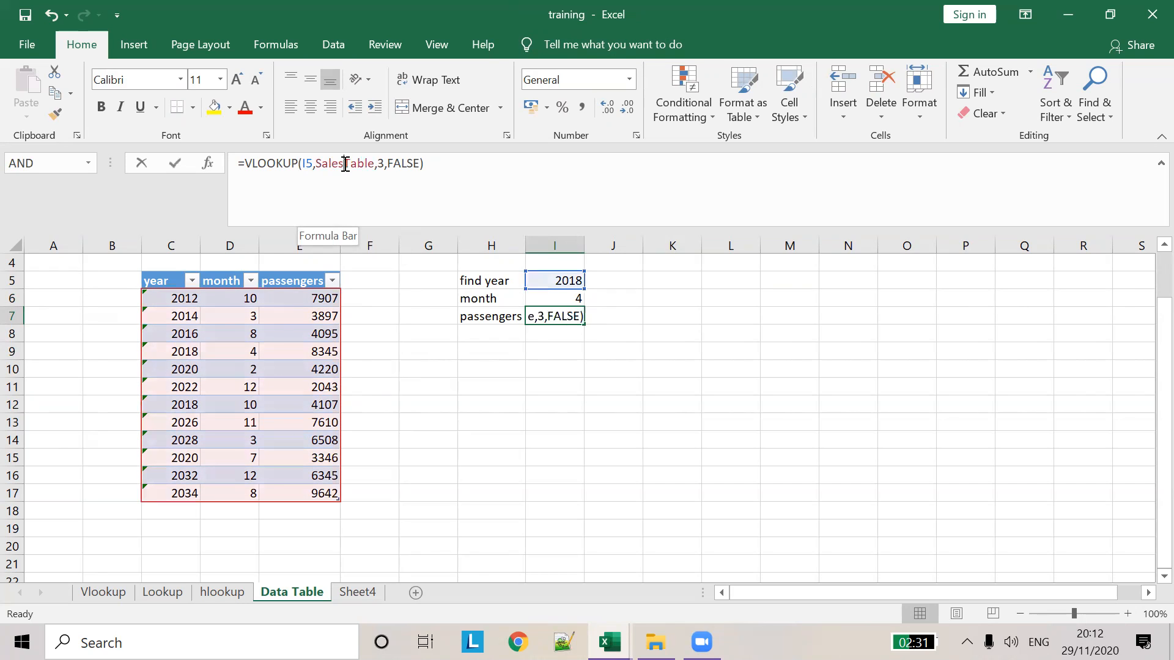
double_click(380, 163)
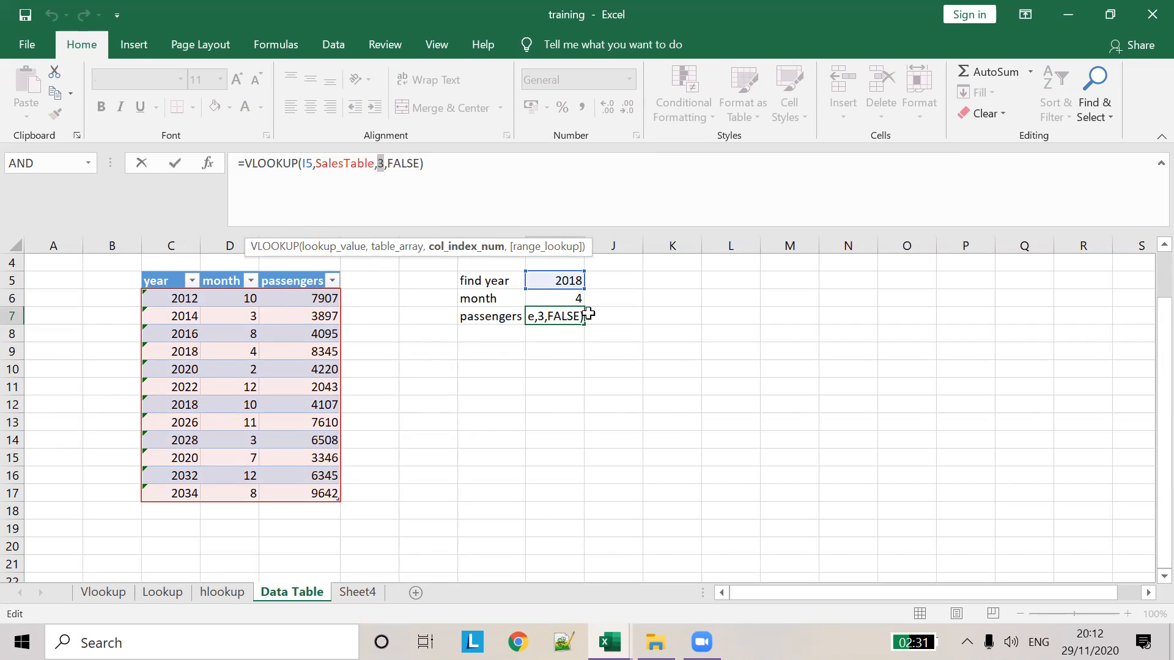
key(ctrl+Return)
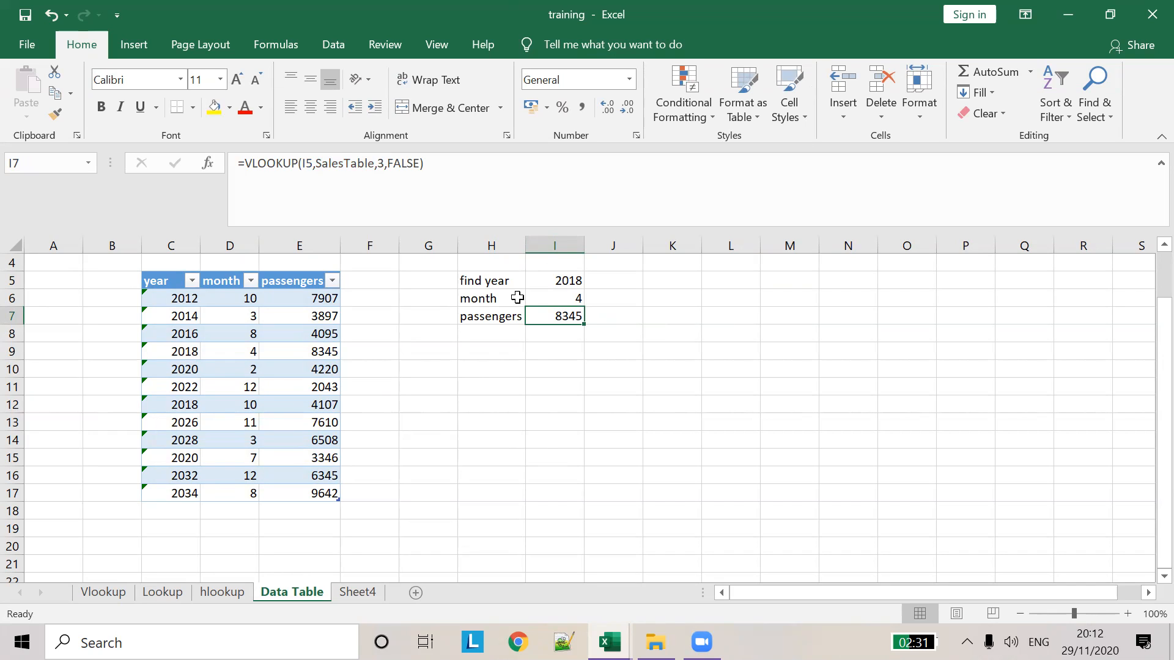
click(790, 593)
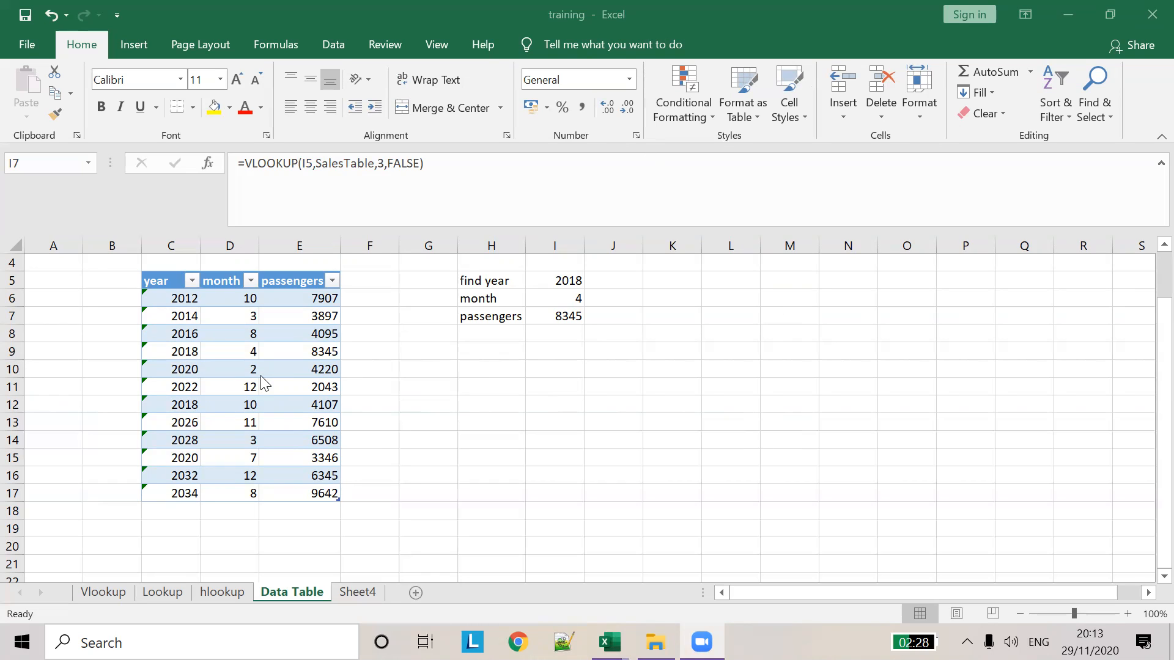
click(314, 353)
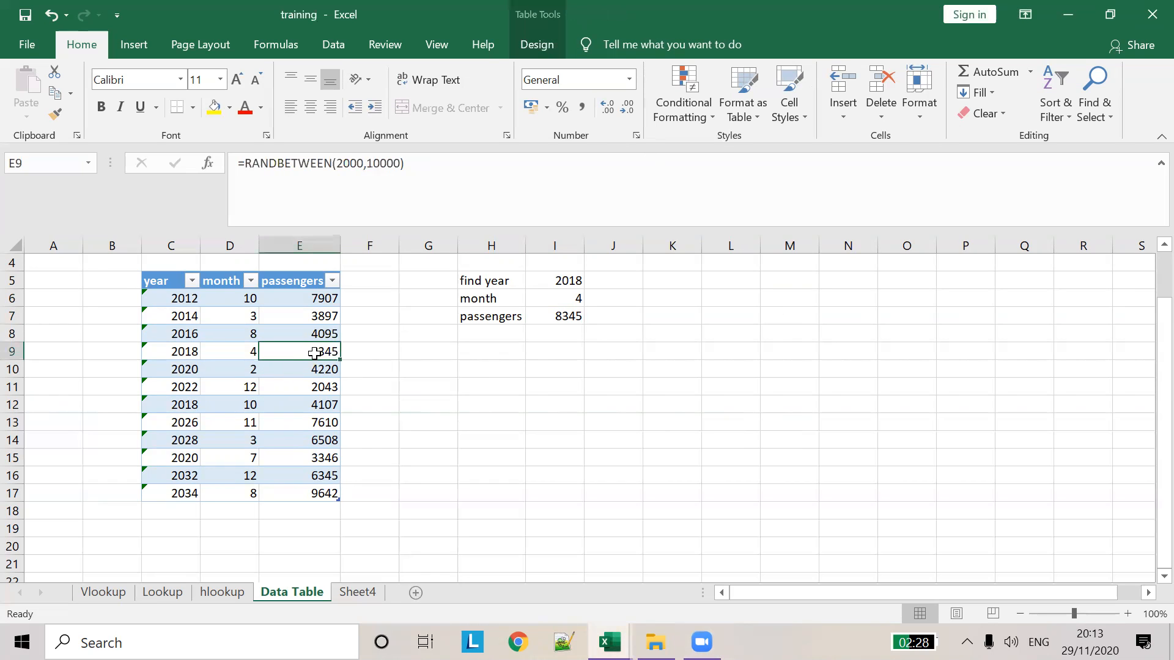